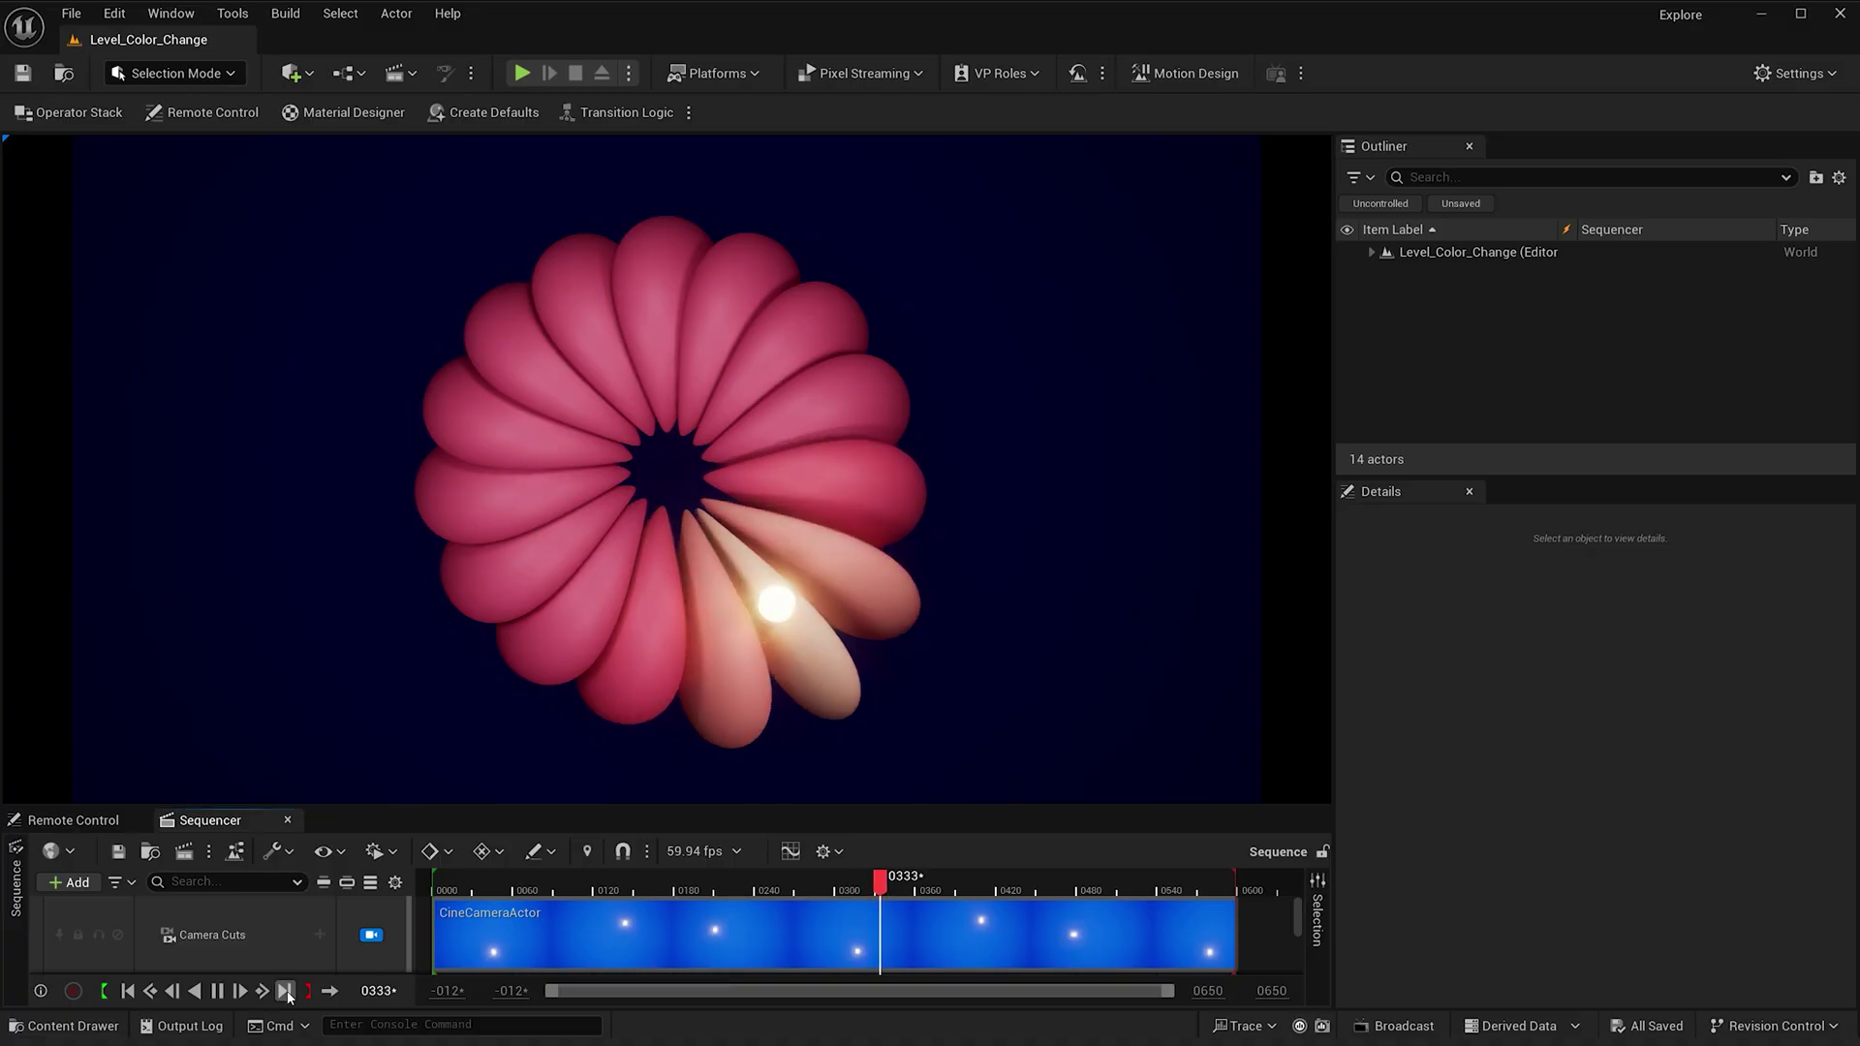
- Open the File menu while the flower ring animation plays
click(71, 13)
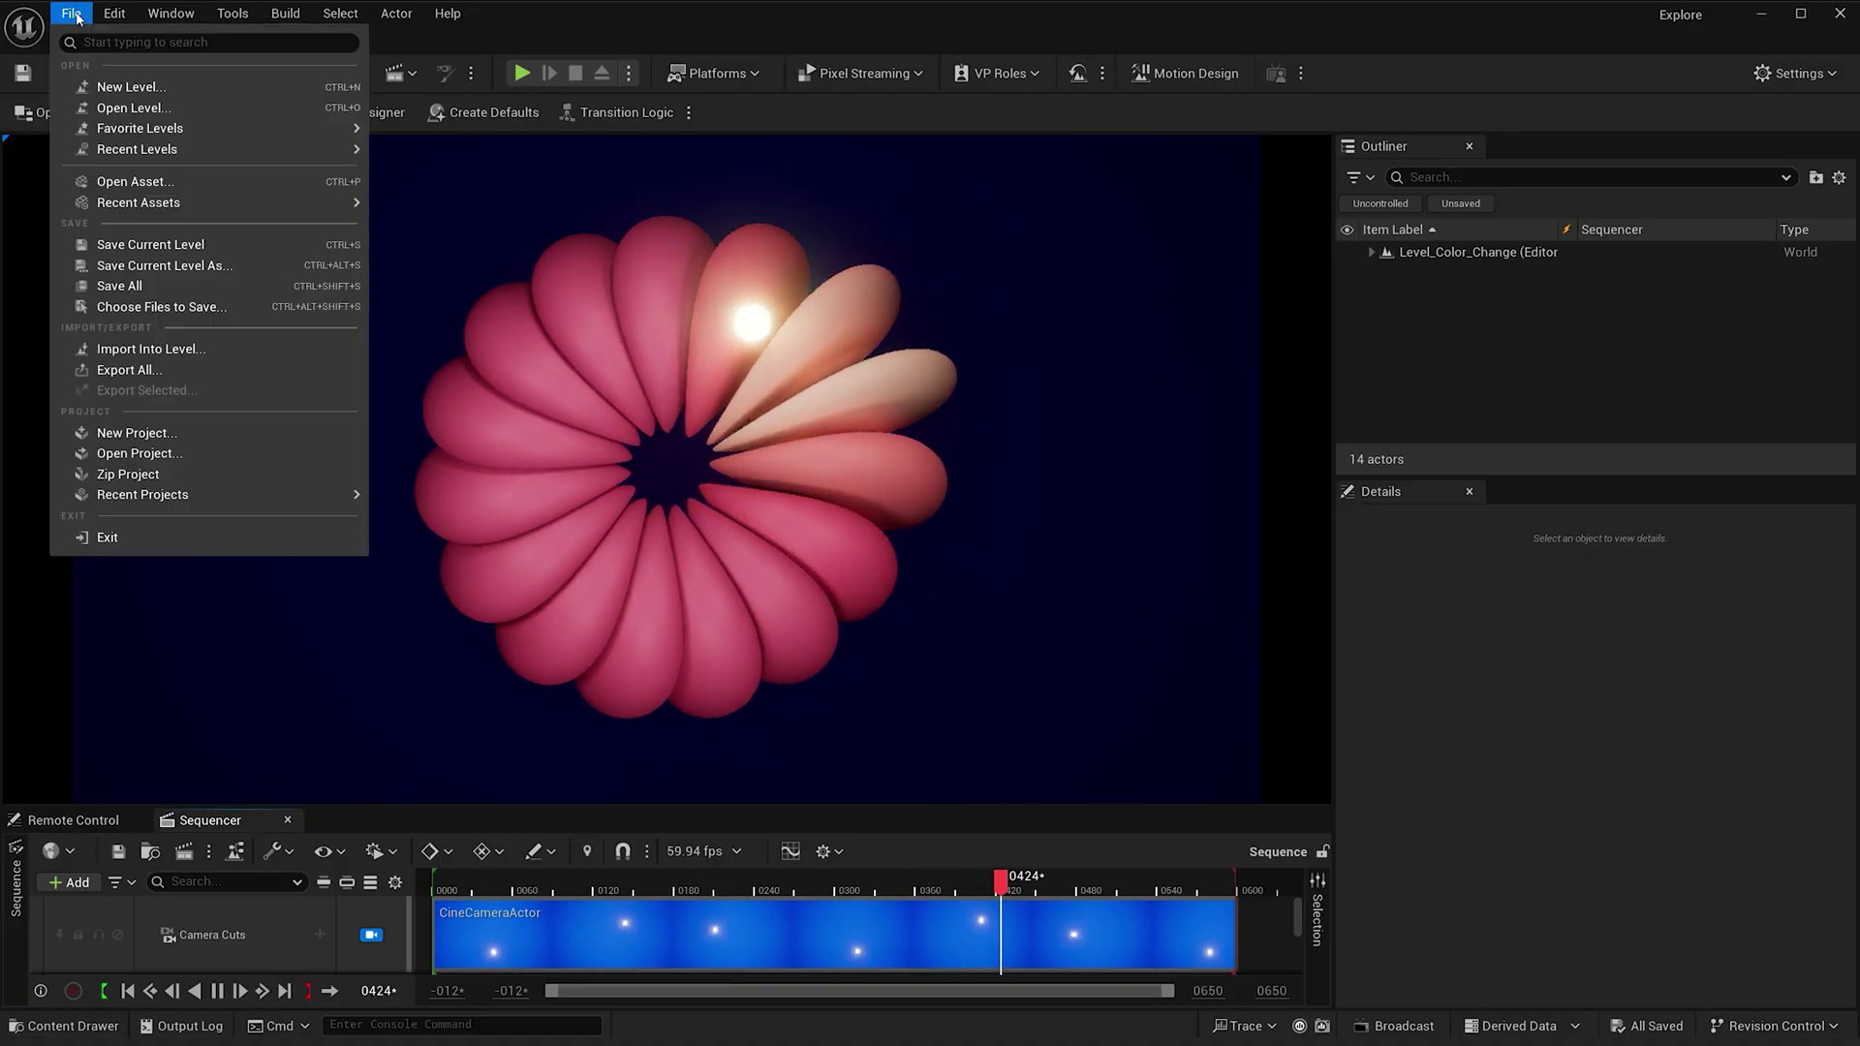
- Create a new level from the Basic template
click(108, 86)
scroll(608, 558, down, 1)
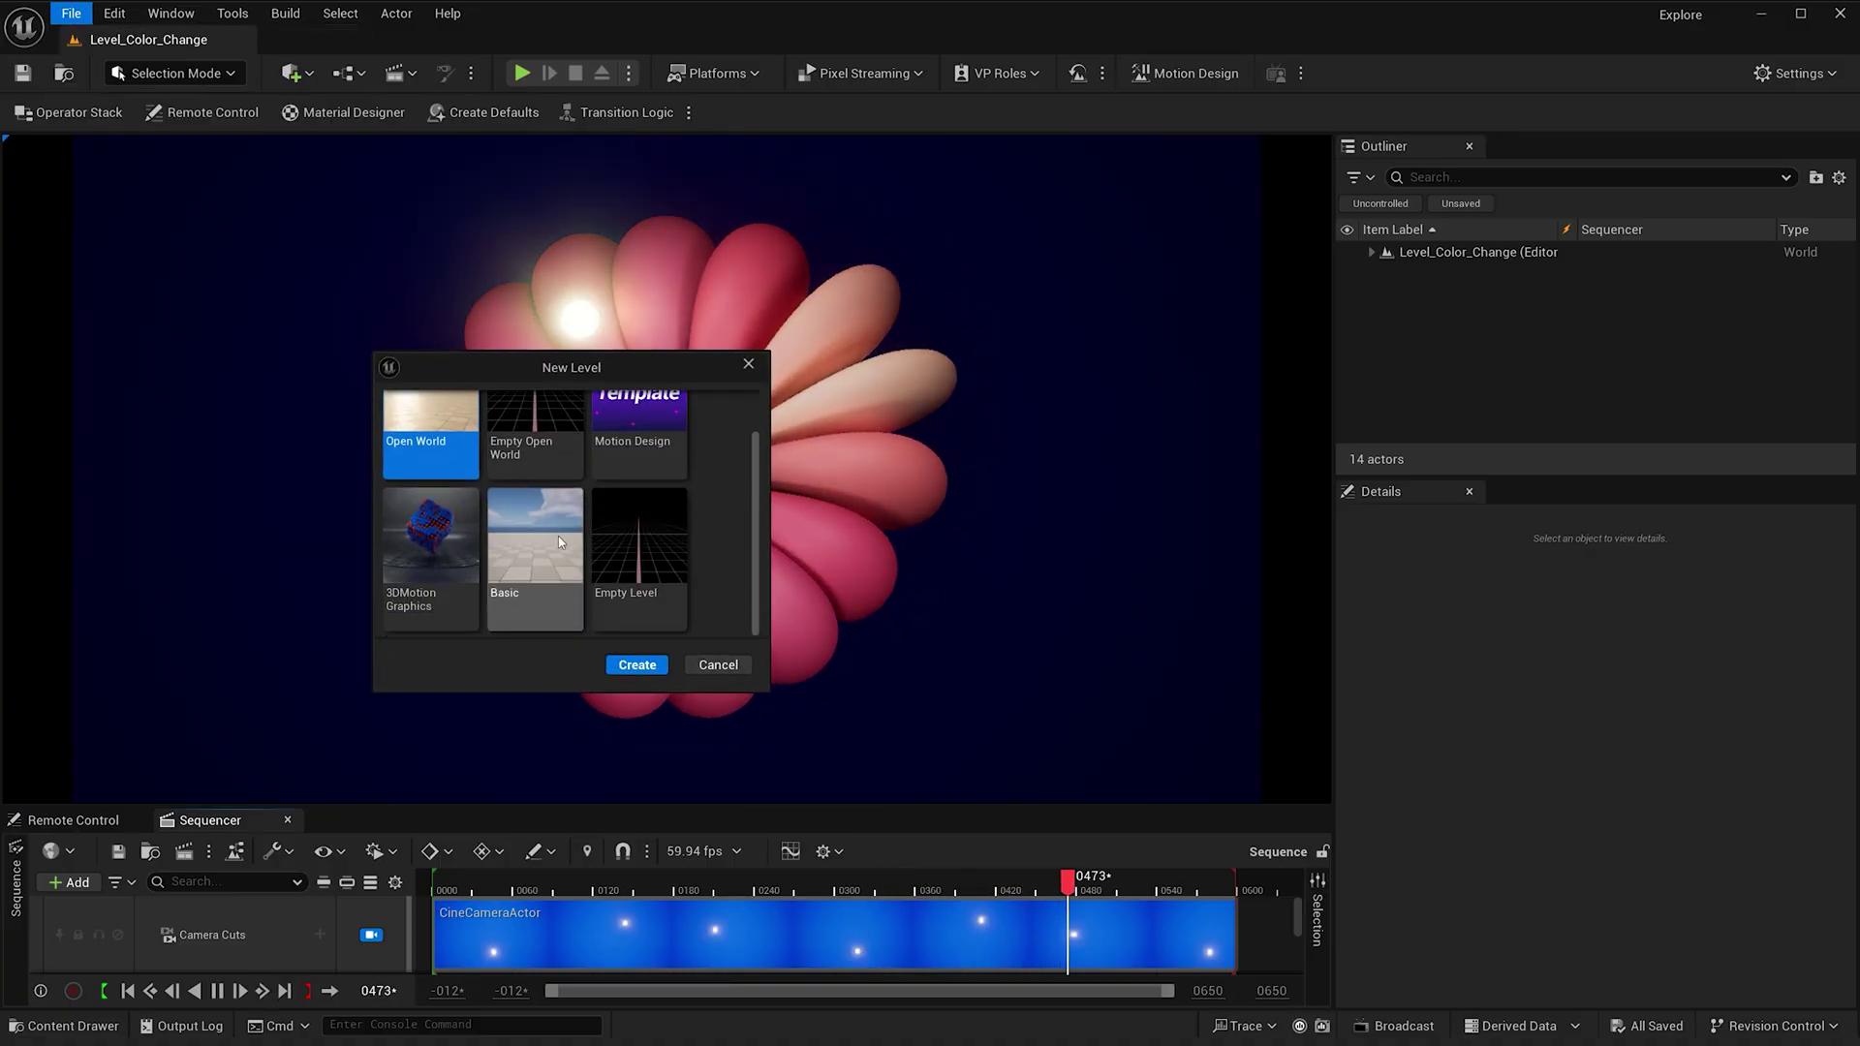
click(562, 541)
click(637, 663)
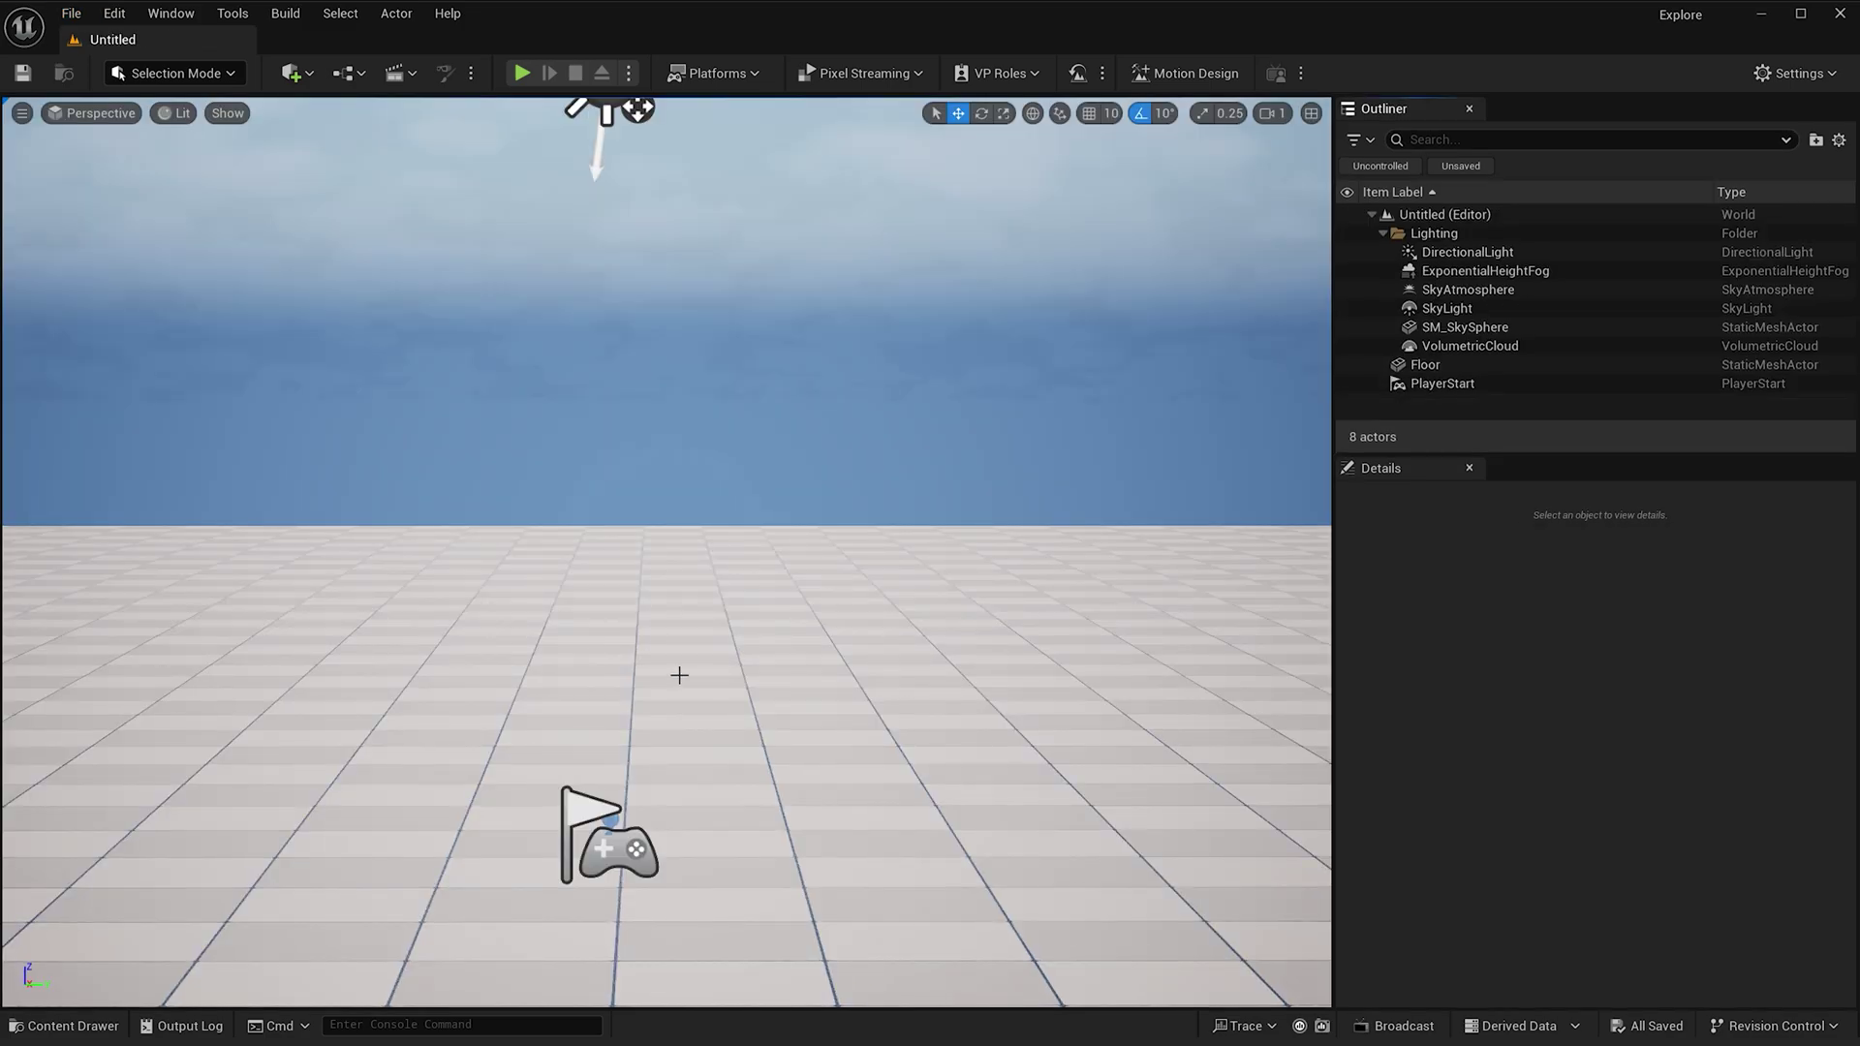
- Switch the editor mode from Selection Mode to Motion Design
click(206, 76)
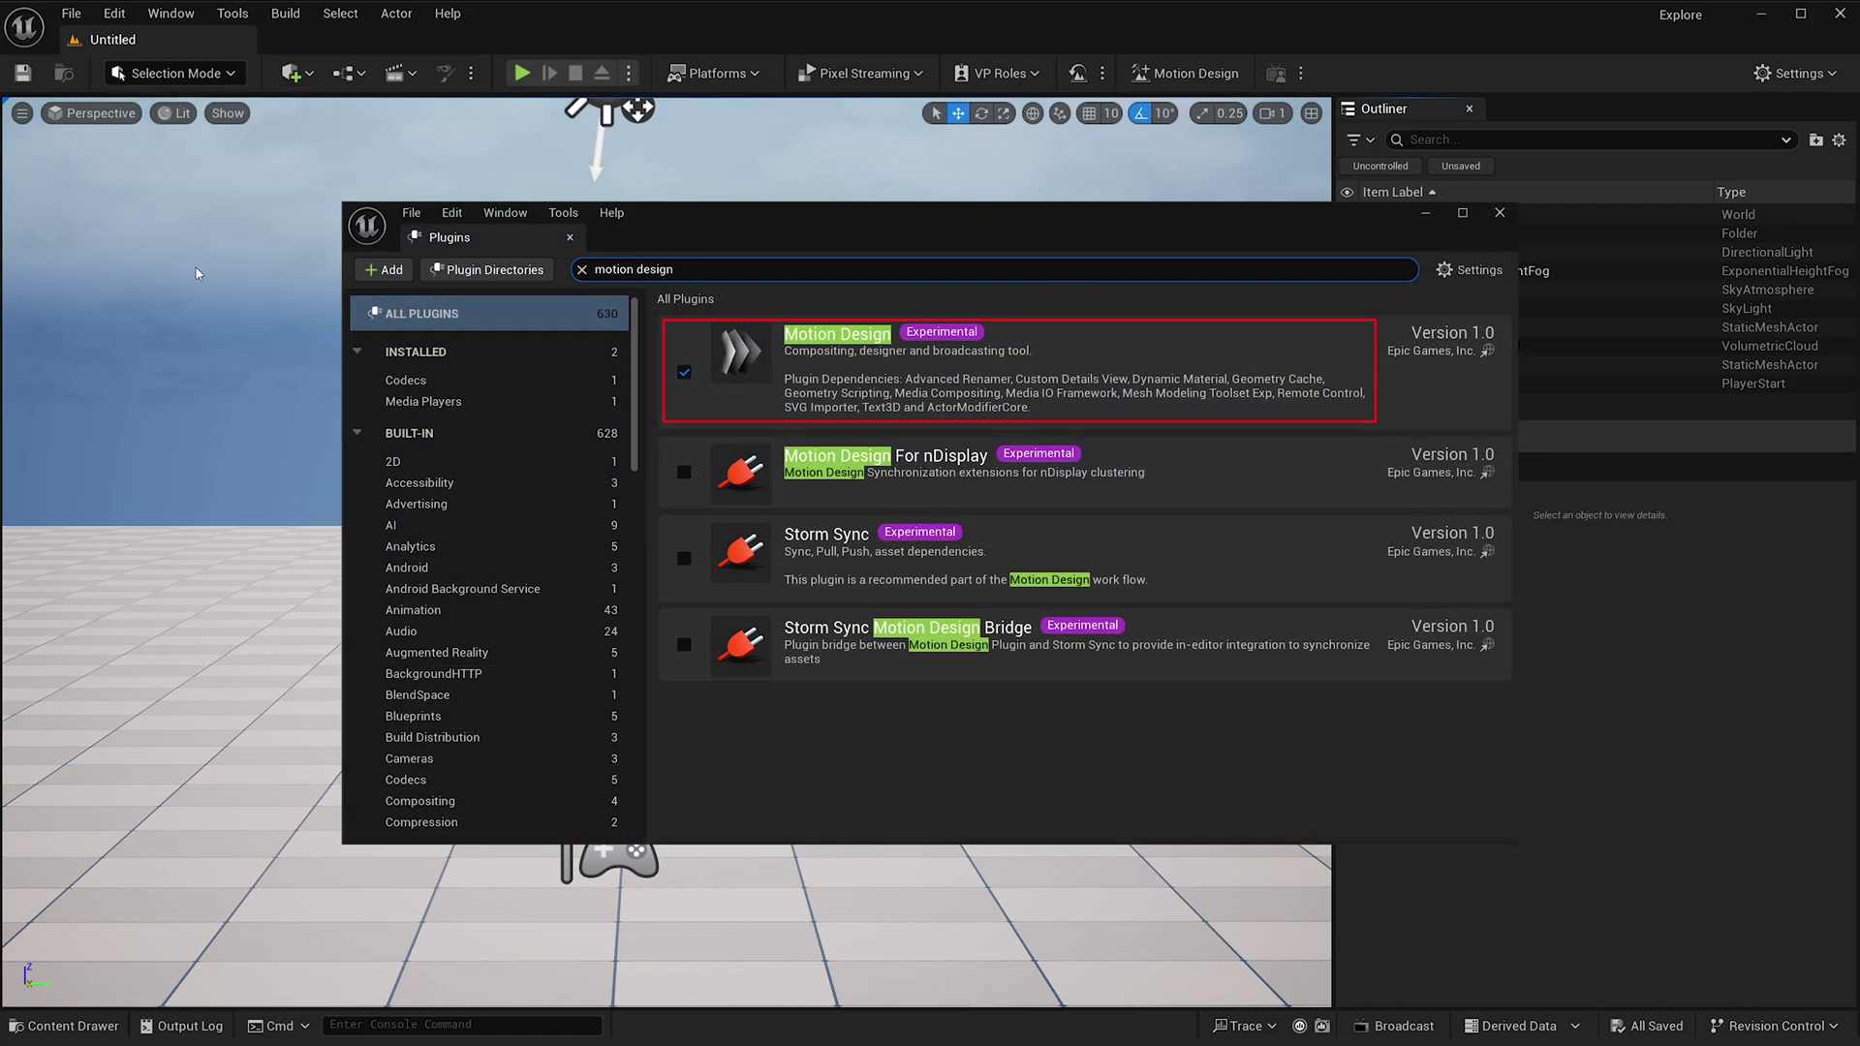
click(197, 273)
click(114, 13)
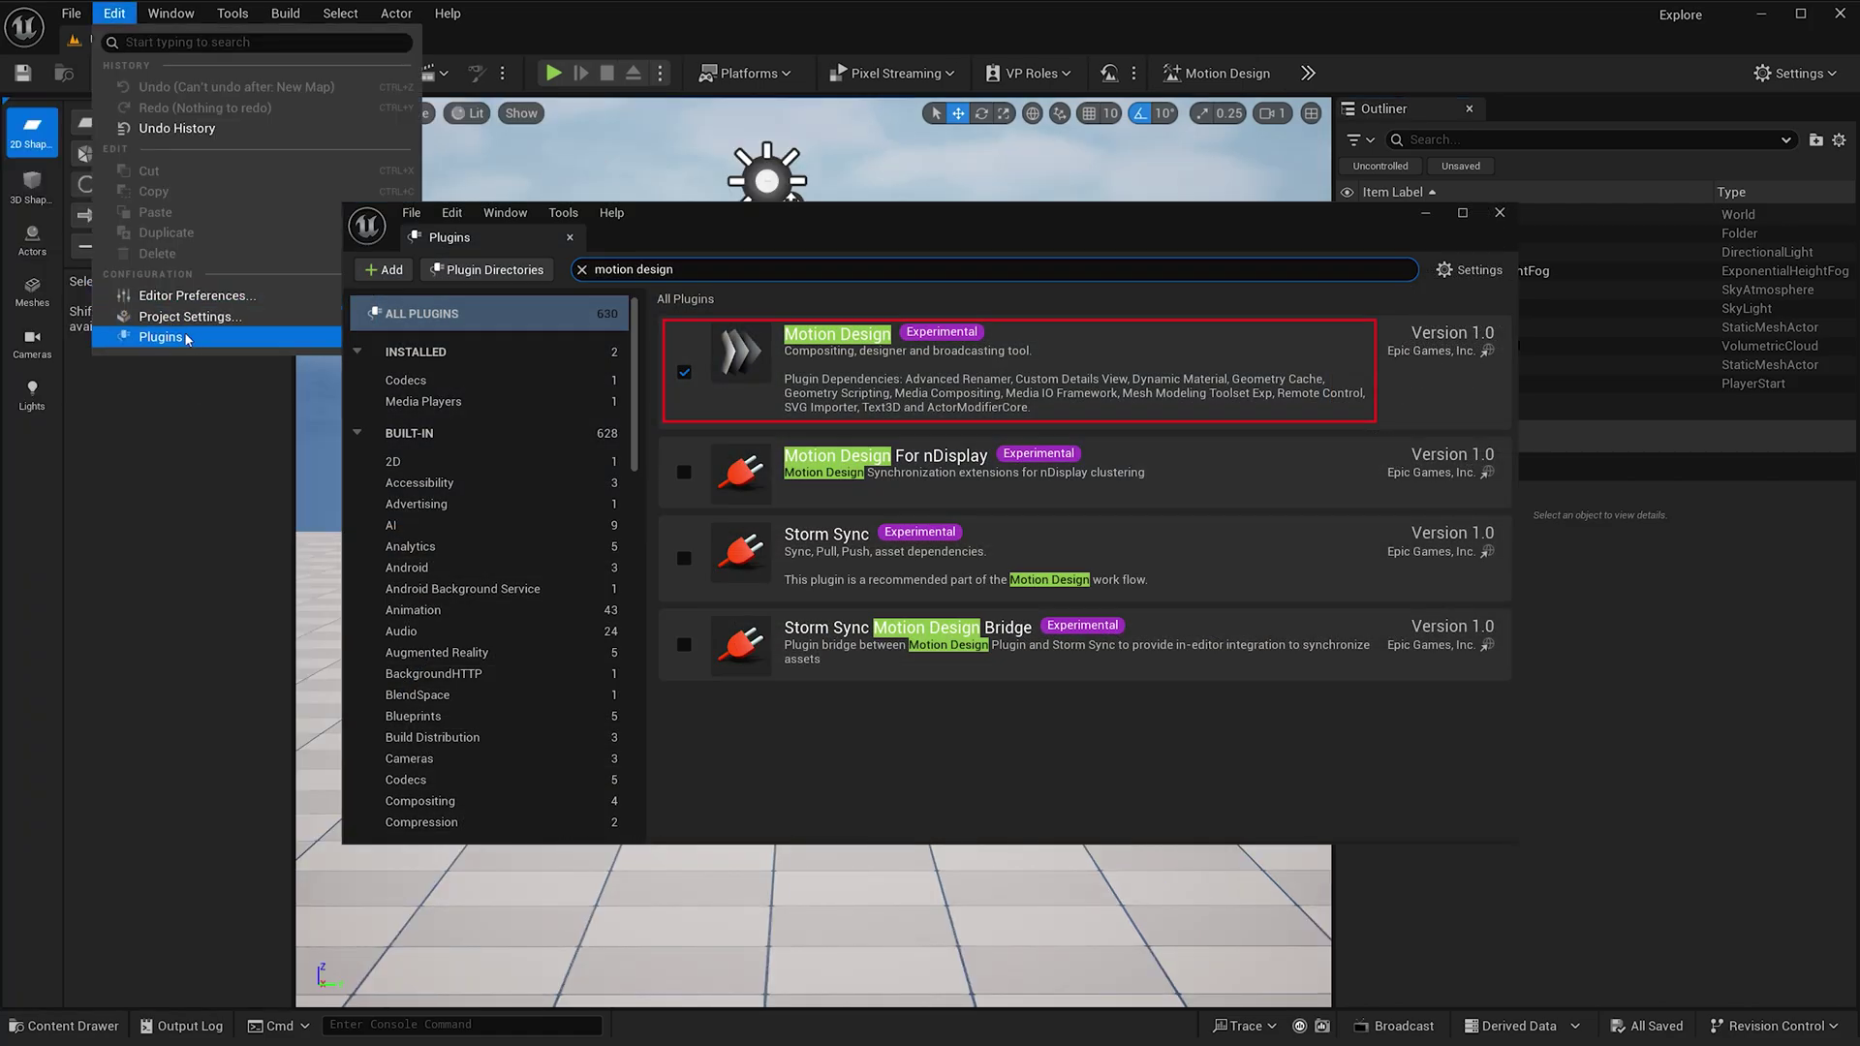
click(177, 417)
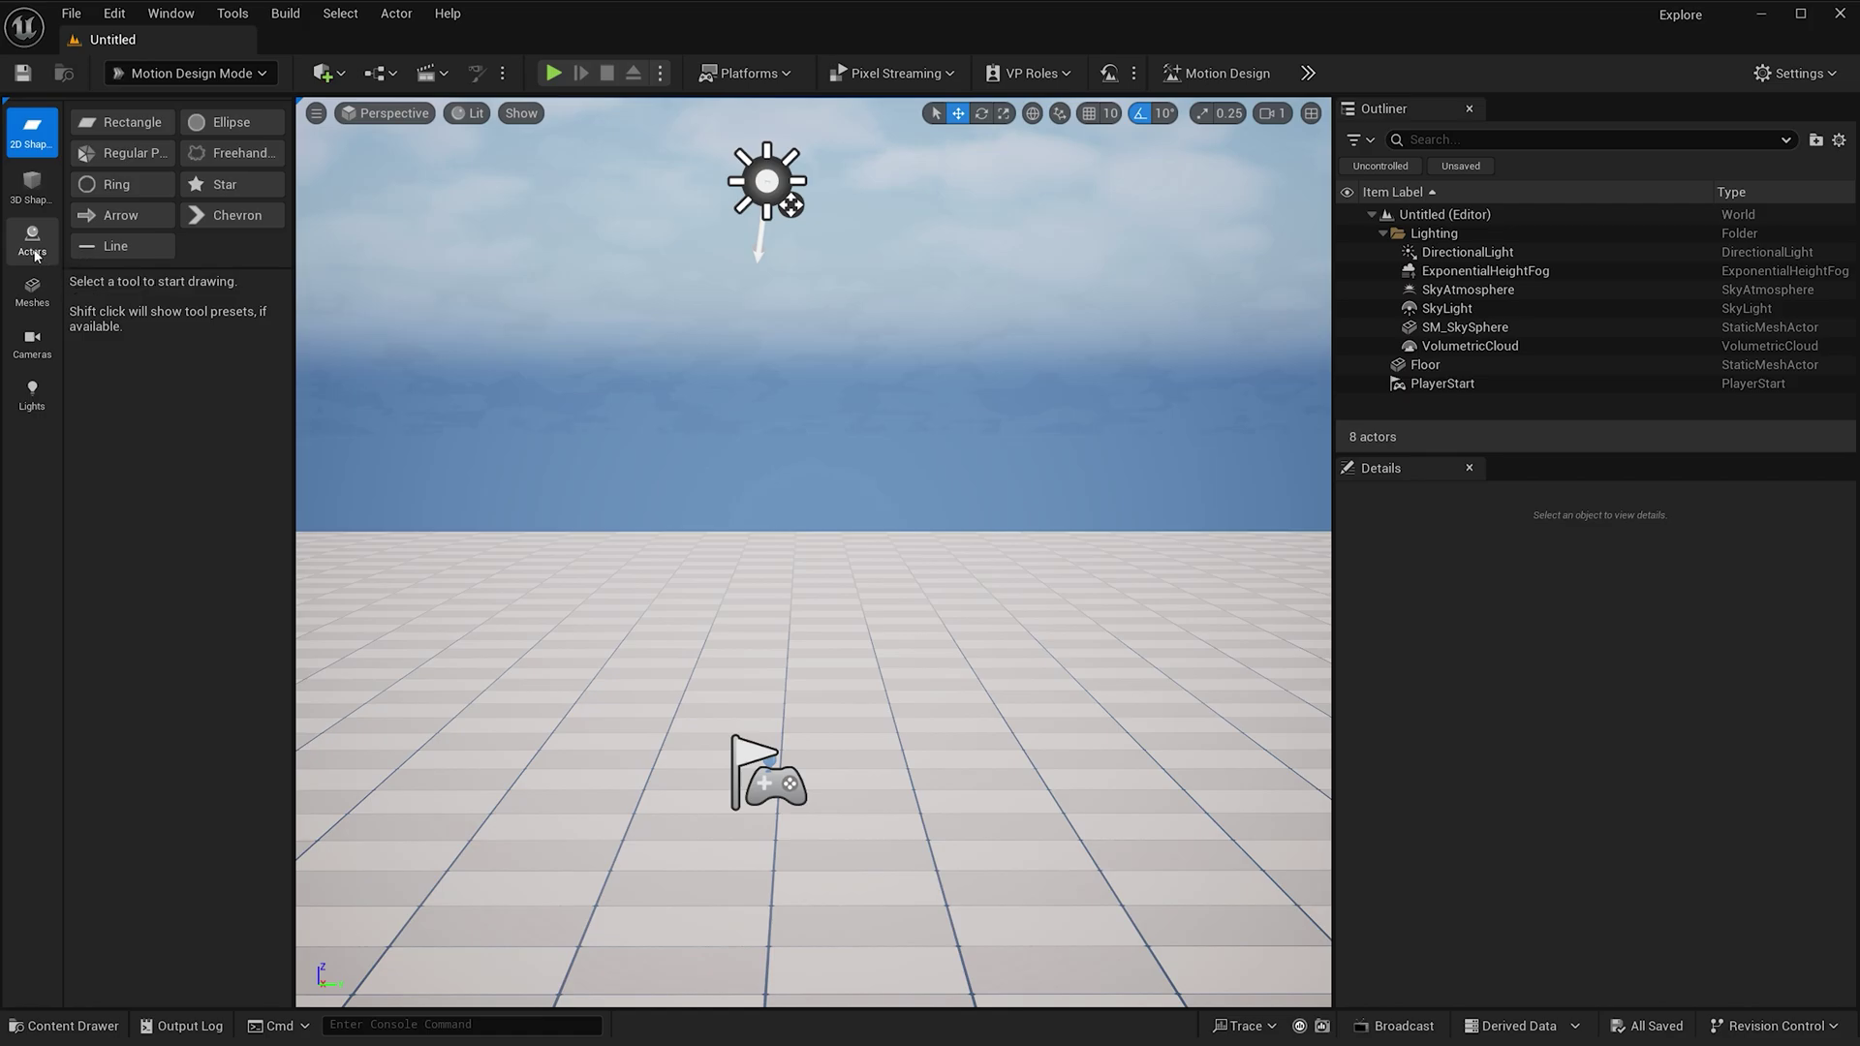
- Place a Cloner actor in the viewport and reset its rotation to zero
click(38, 247)
click(136, 153)
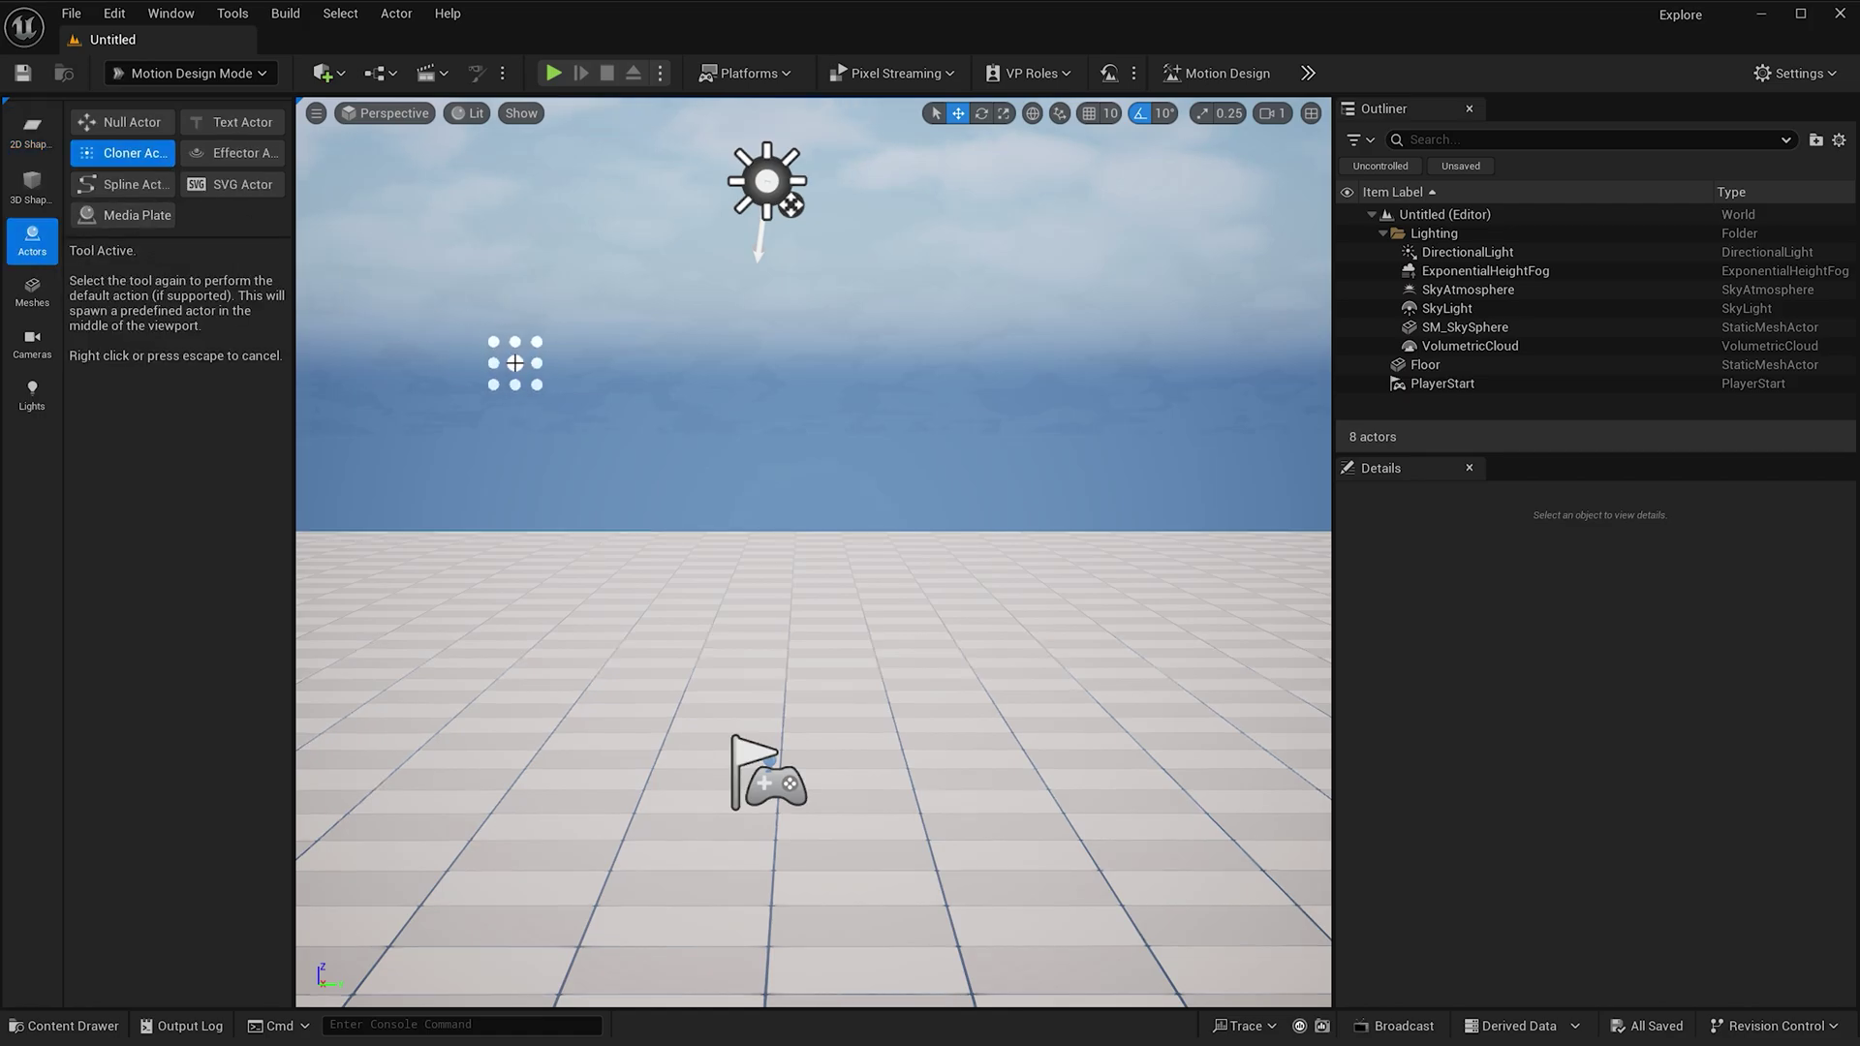
click(778, 467)
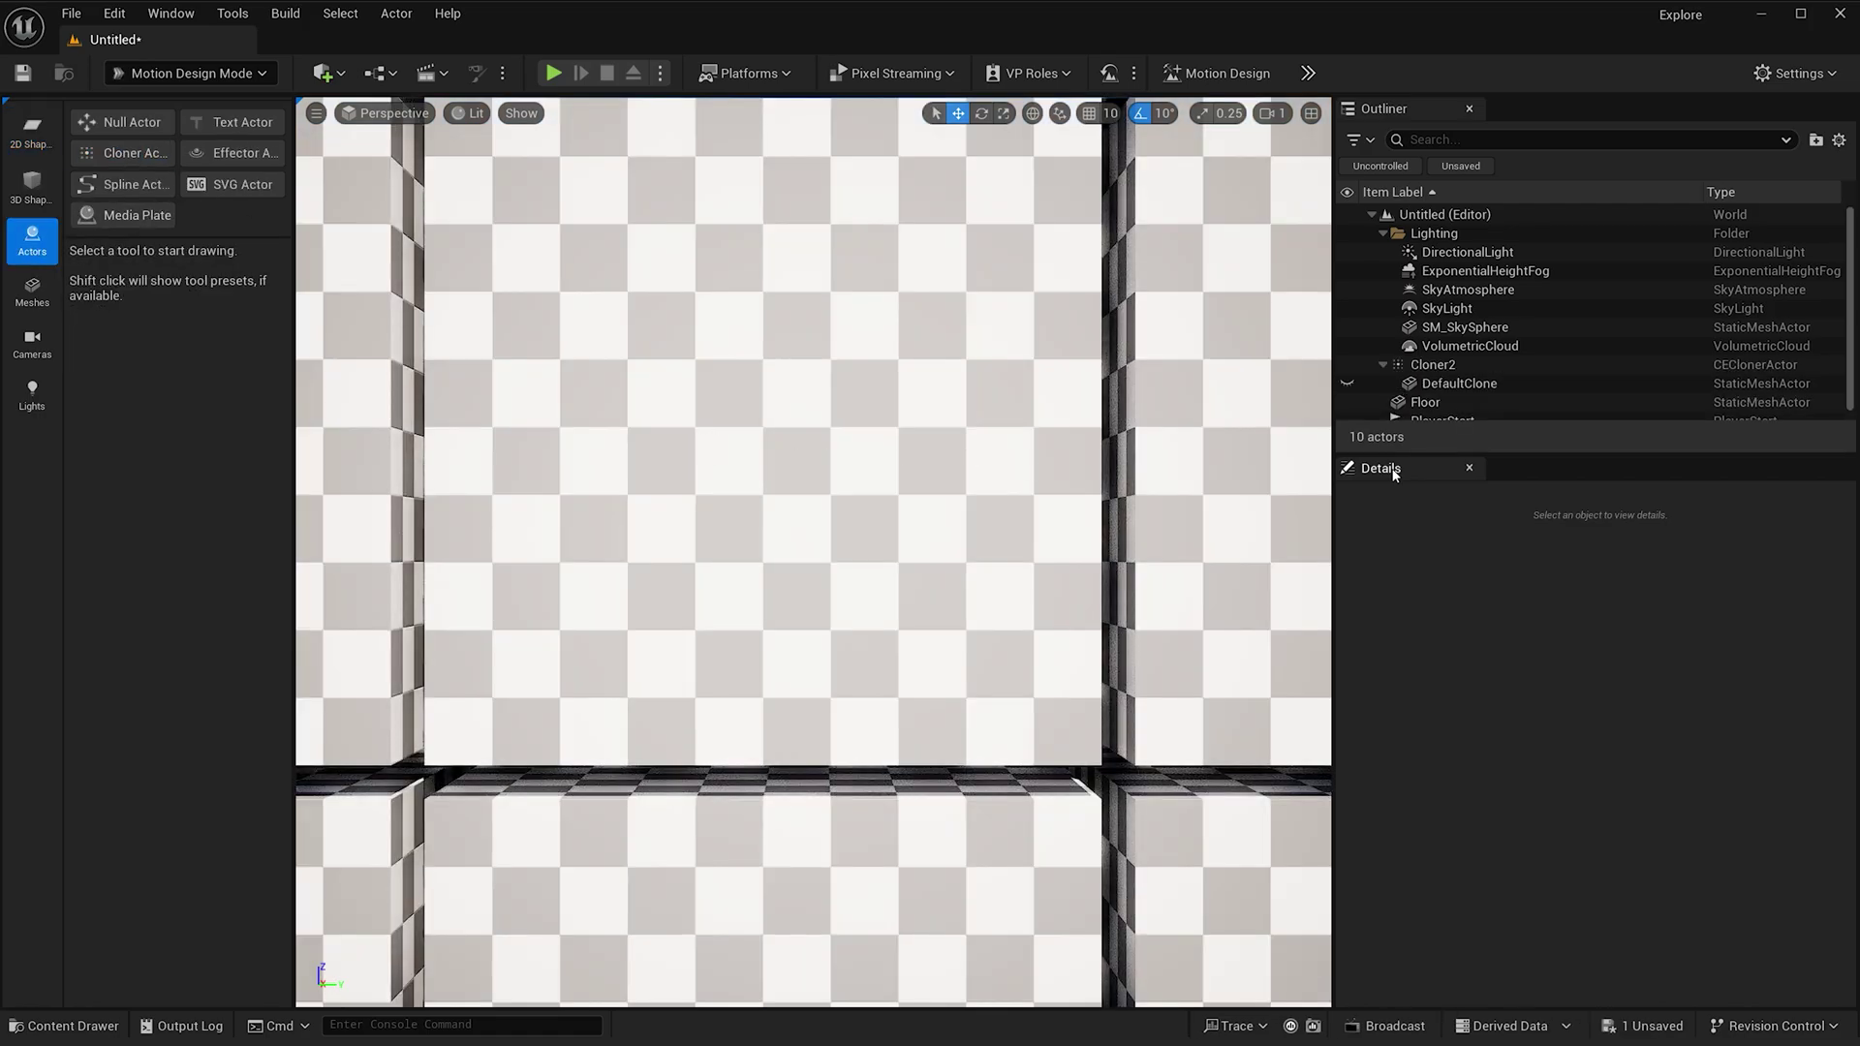
click(1436, 367)
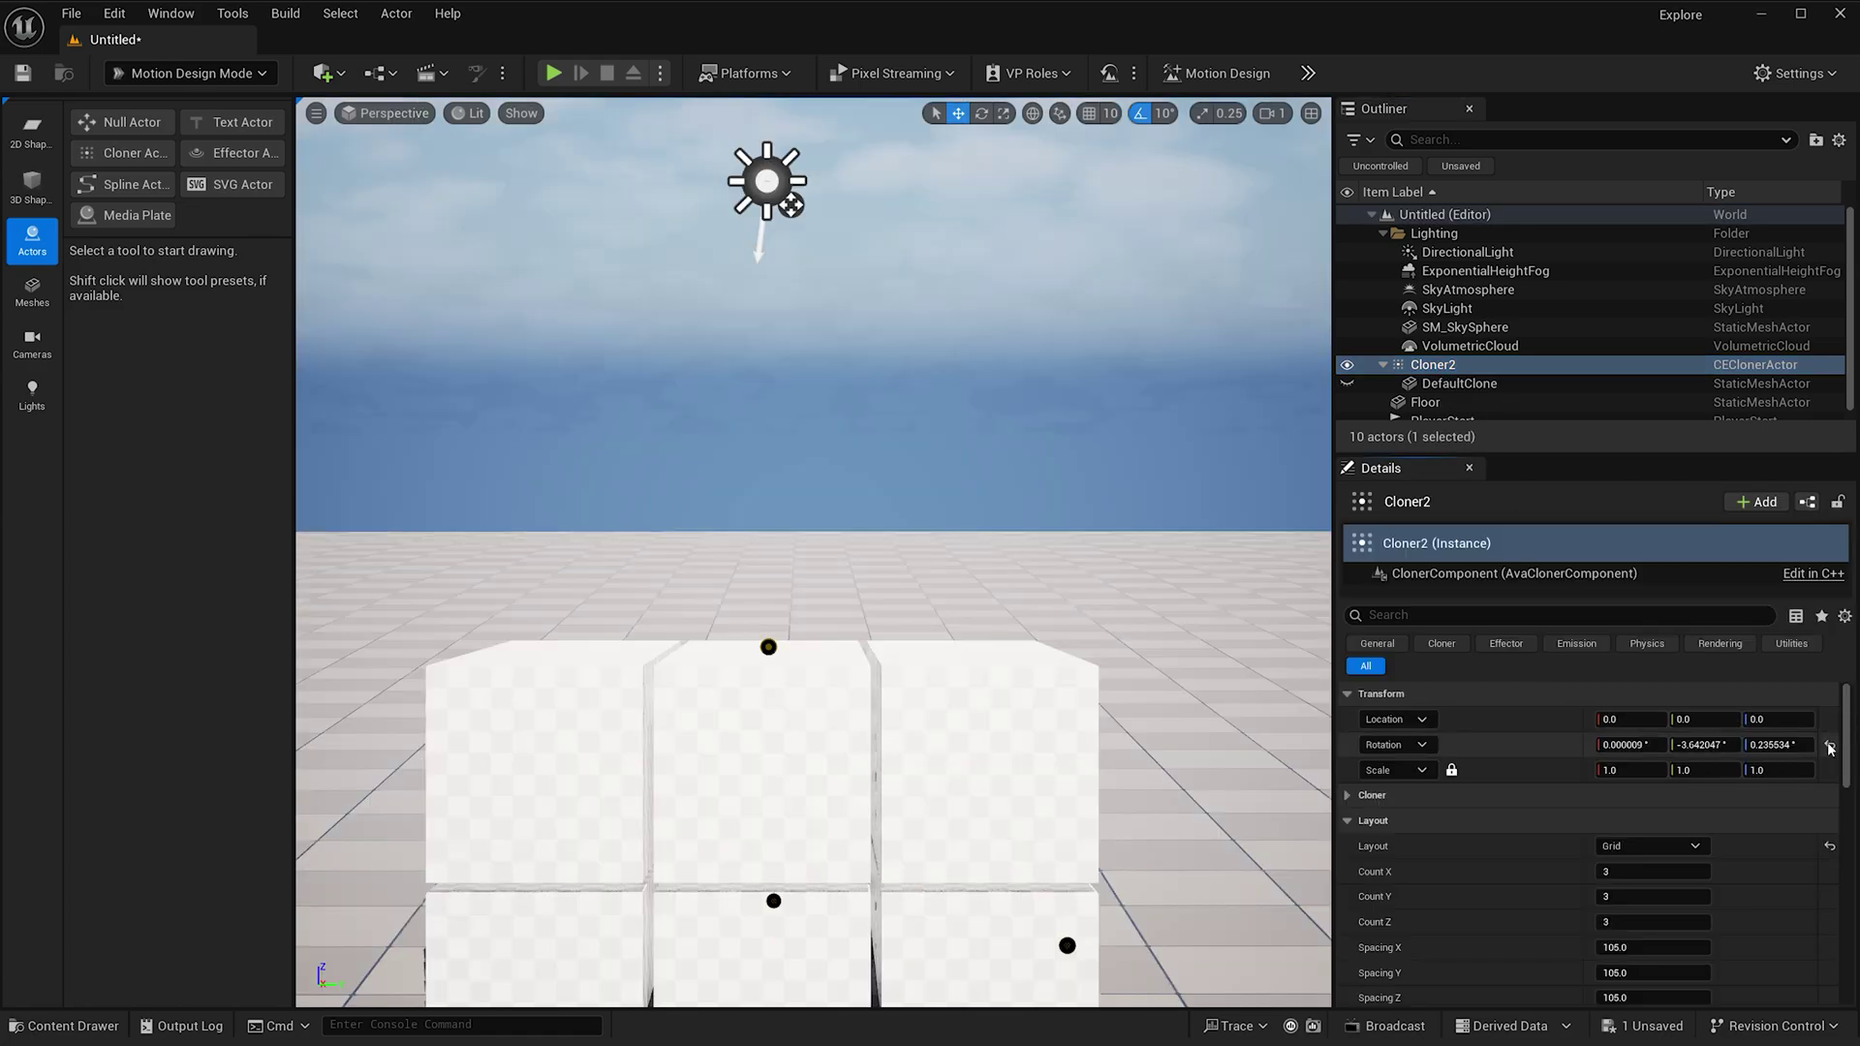
click(1829, 748)
scroll(1253, 526, down, 4)
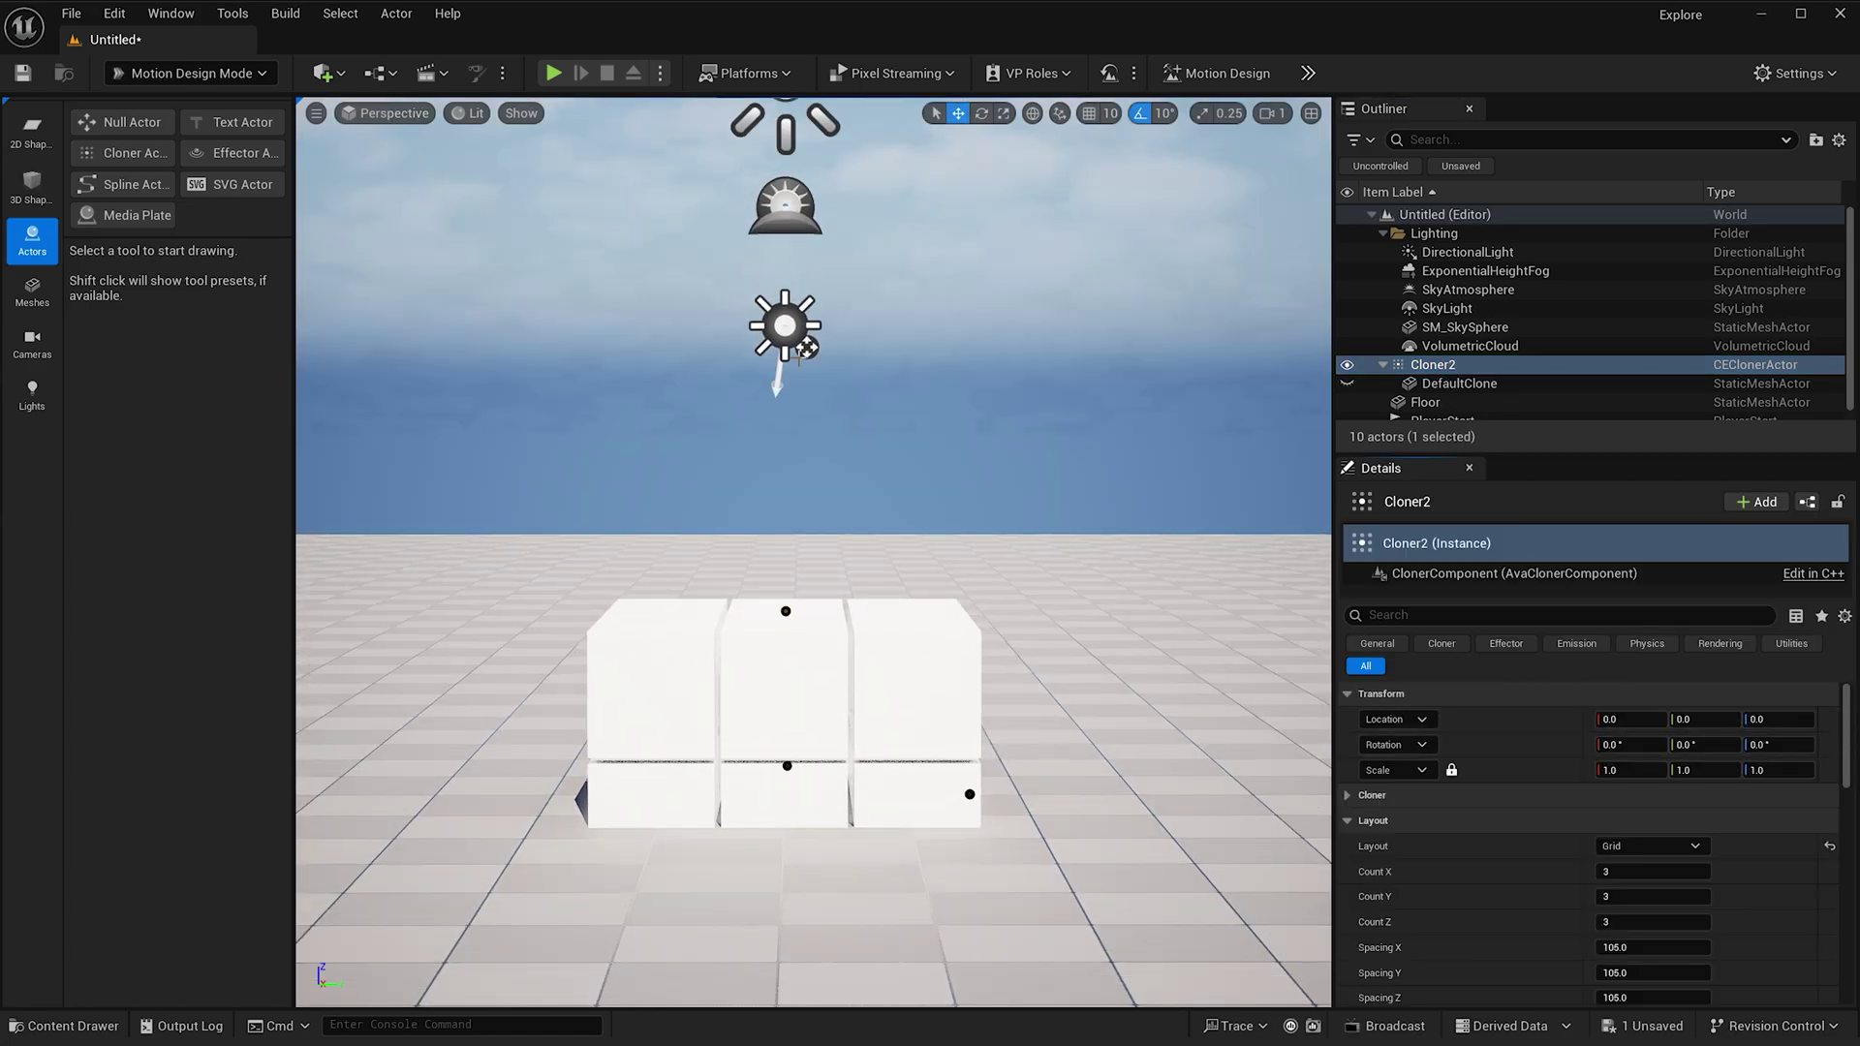
- Delete the Floor and tilt the view down onto the cube grid
click(1191, 677)
key(Delete)
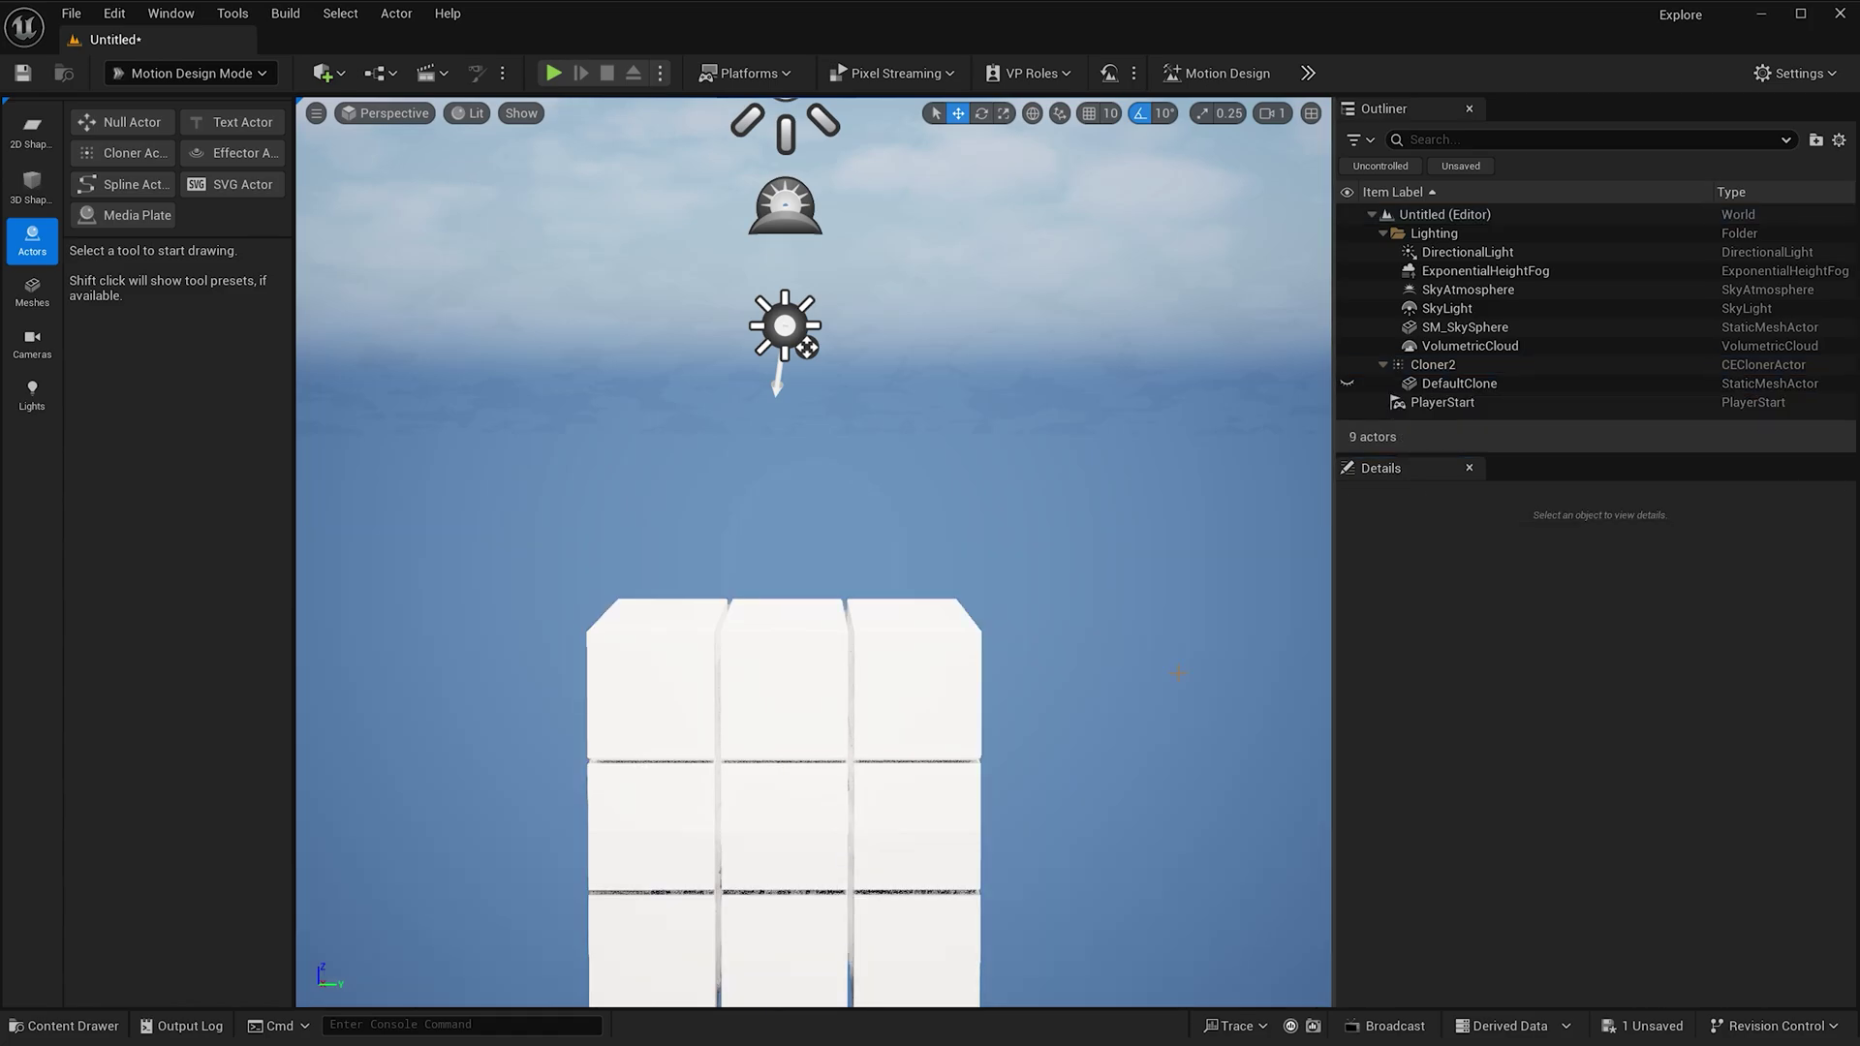
mouse_move(1137, 613)
right_down()
mouse_move(1119, 659)
mouse_move(1111, 612)
right_up()
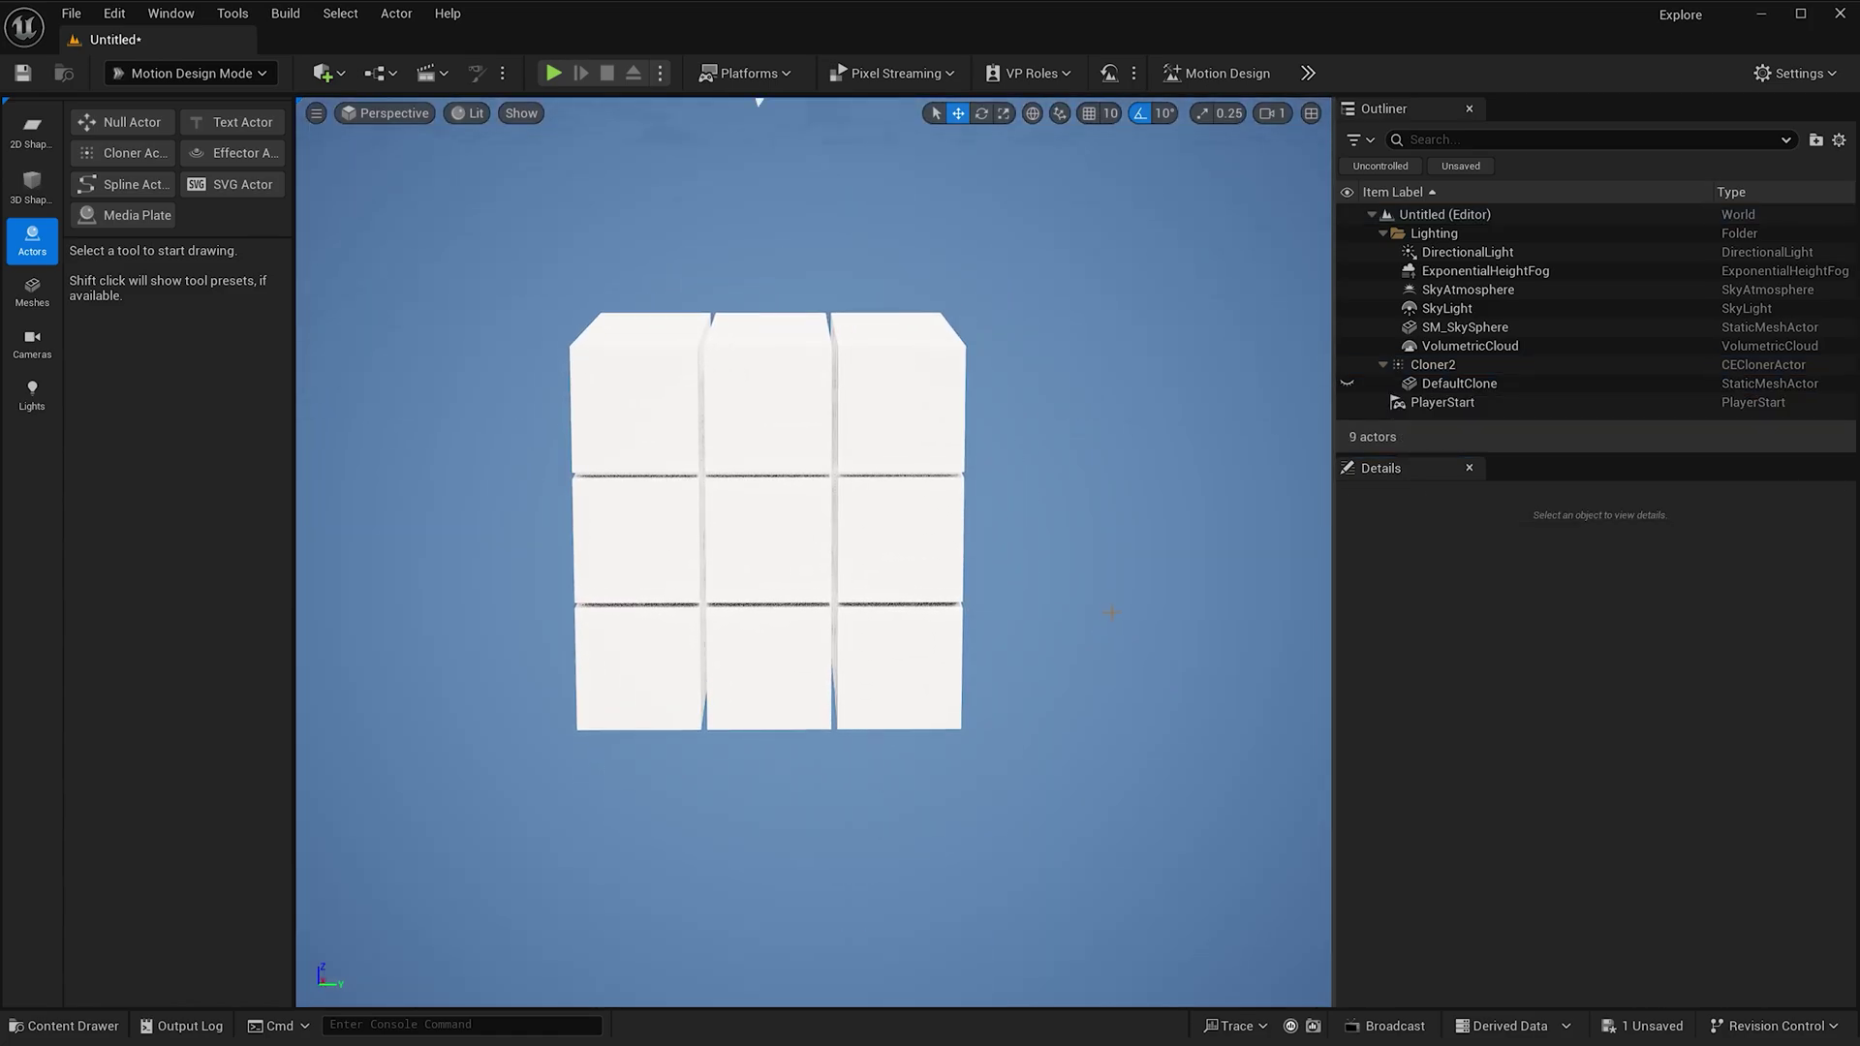
- Draw a Sphere shape to the right of the cube grid and frame it
click(32, 194)
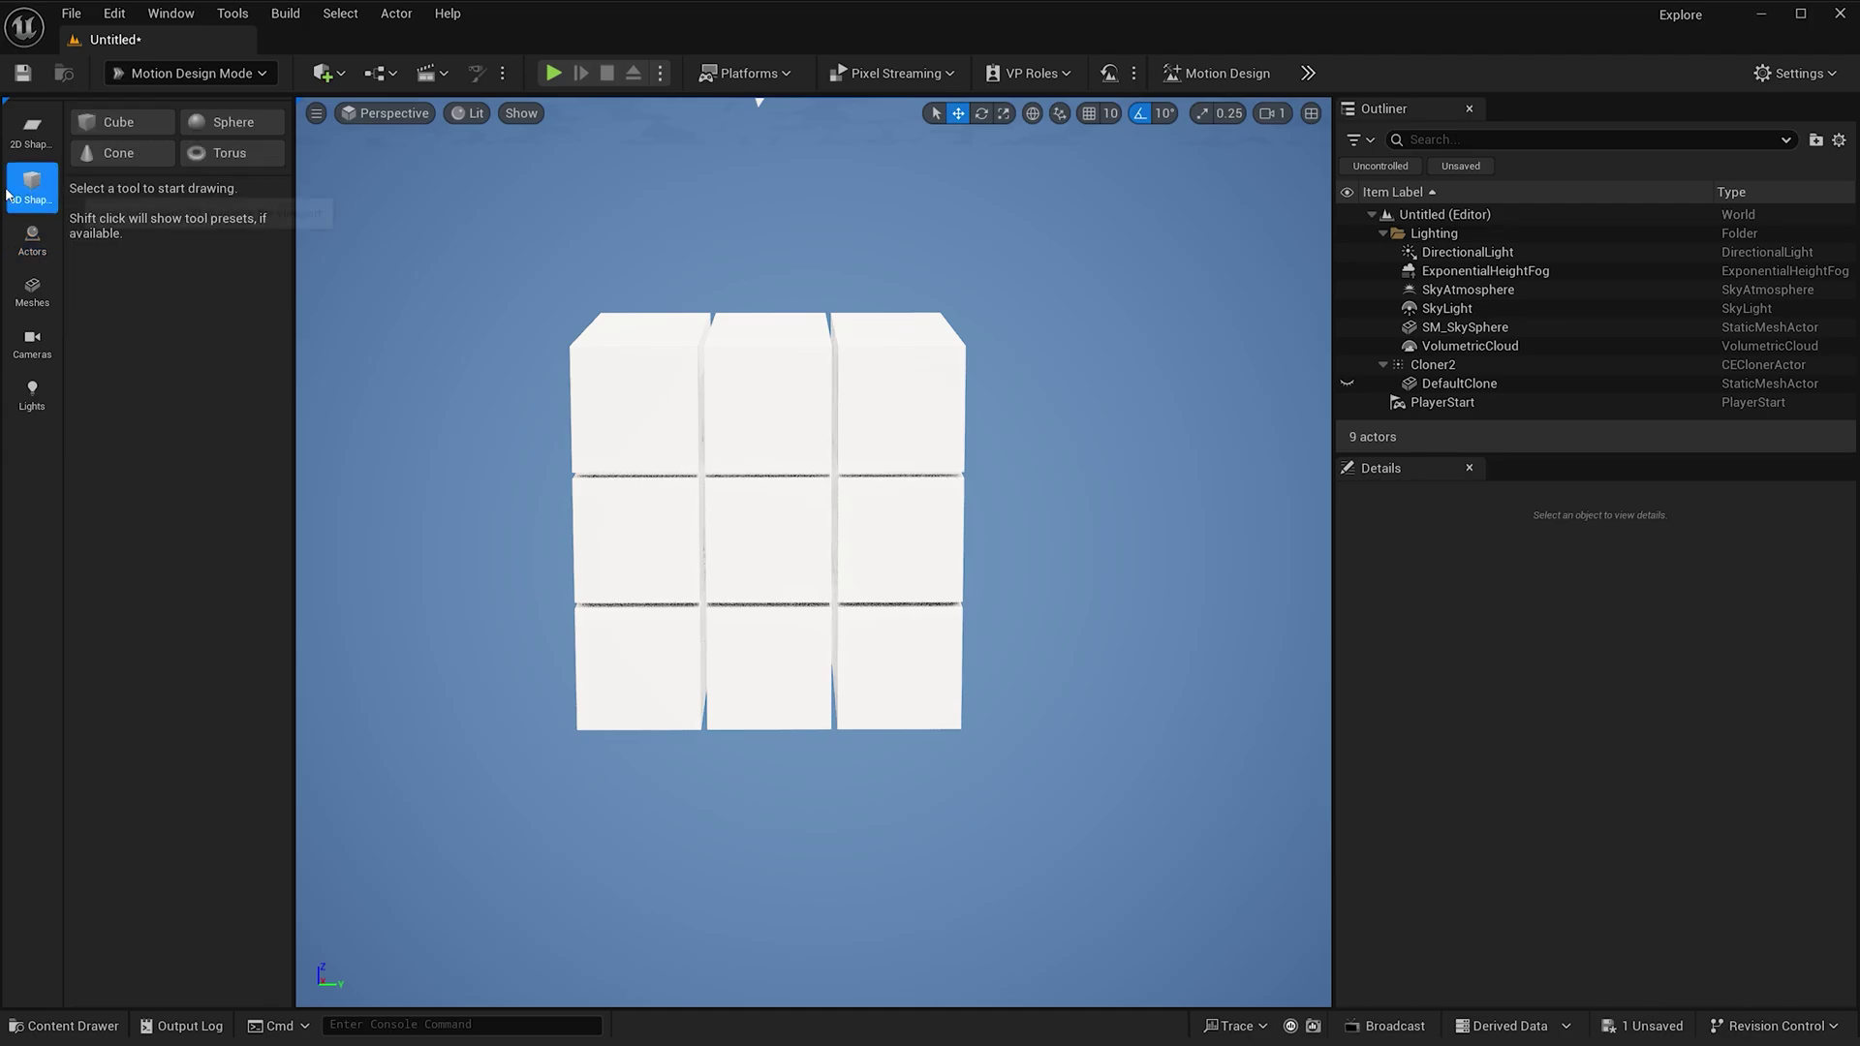
click(232, 122)
drag(1083, 421, 1225, 581)
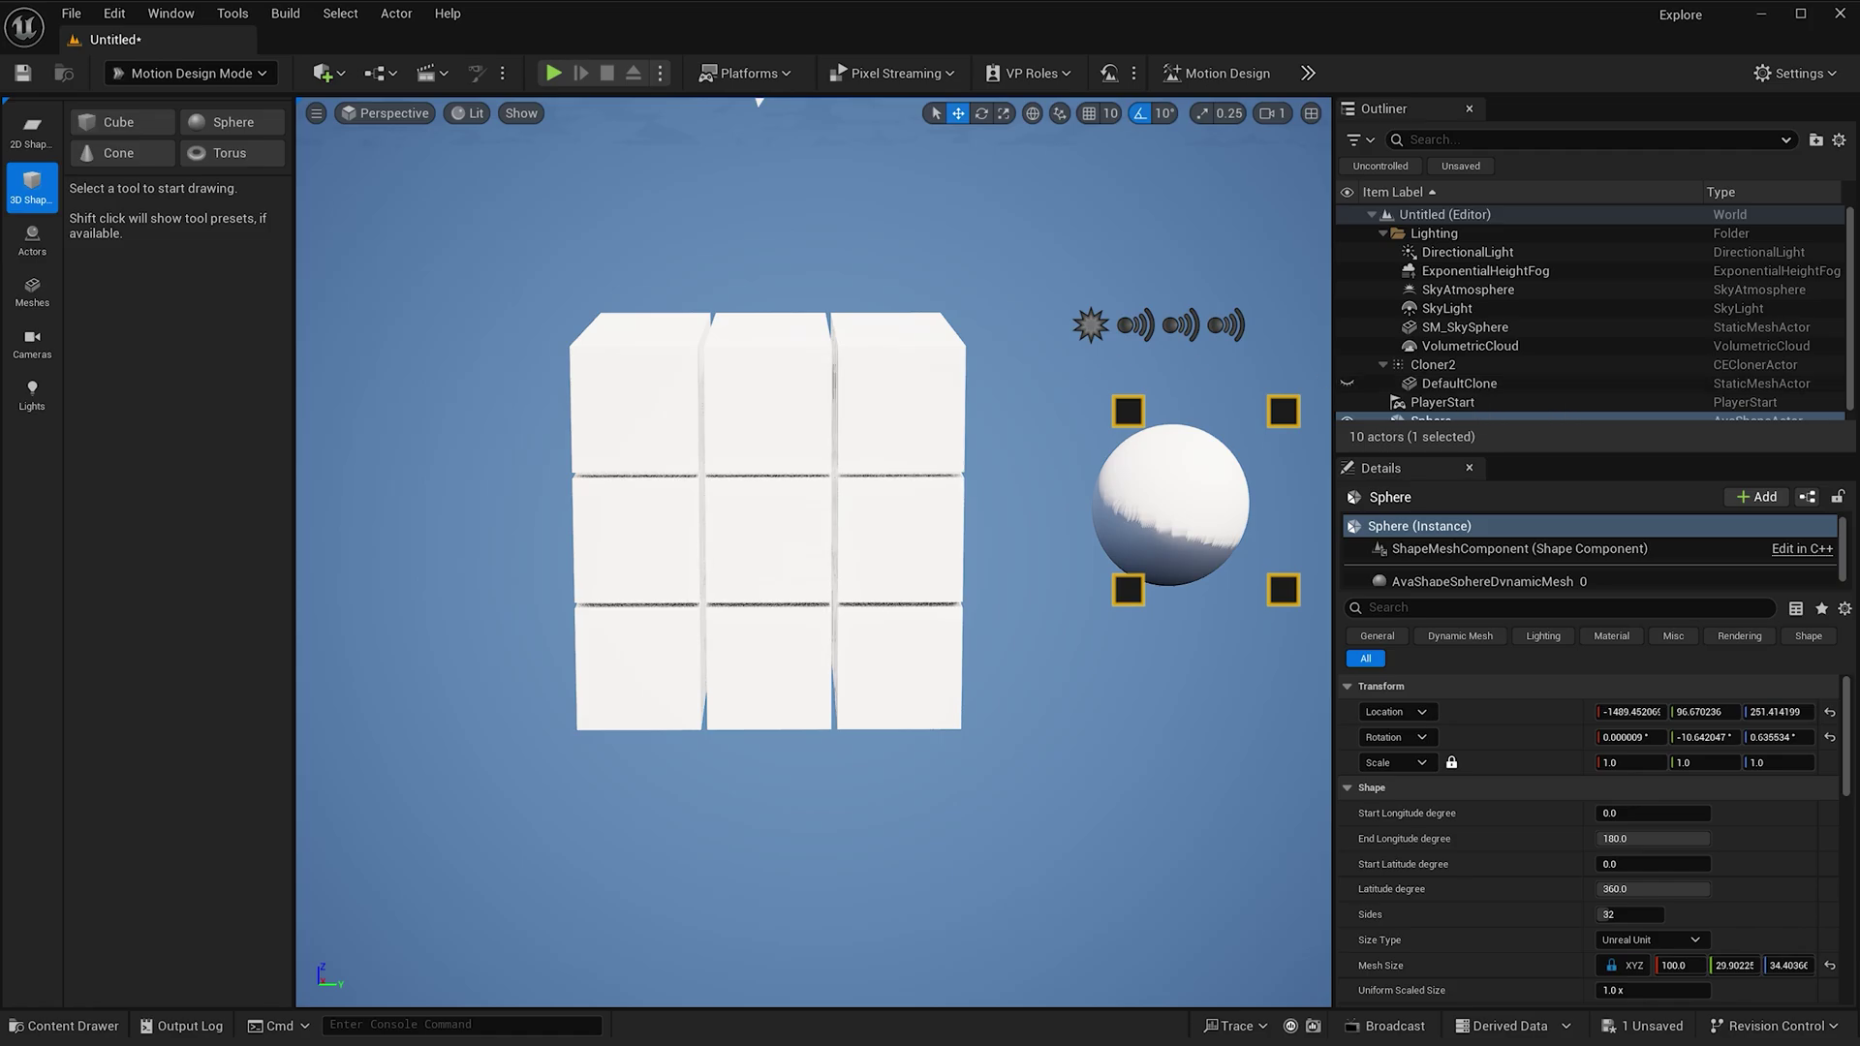
key(f)
scroll(1479, 814, down, 2)
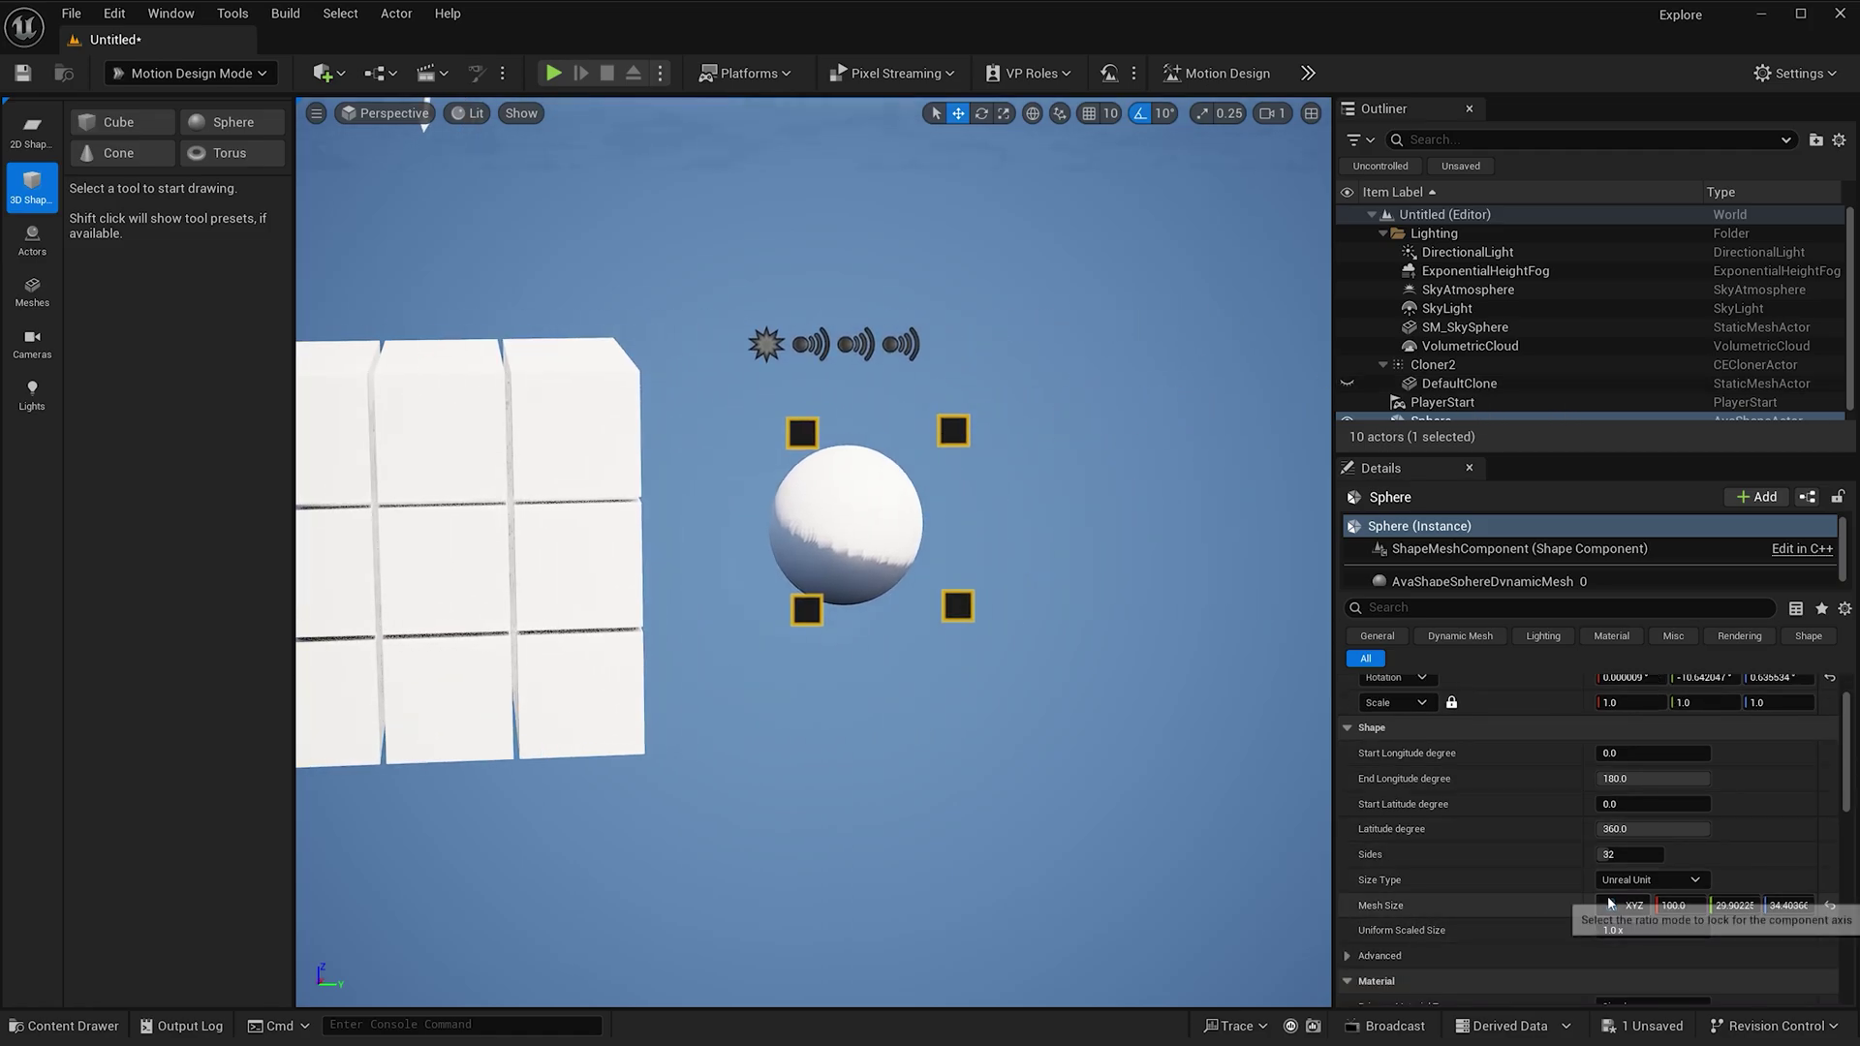
- Set the sphere's mesh size lock to Free with sizes 10, 75 and 100
click(1631, 907)
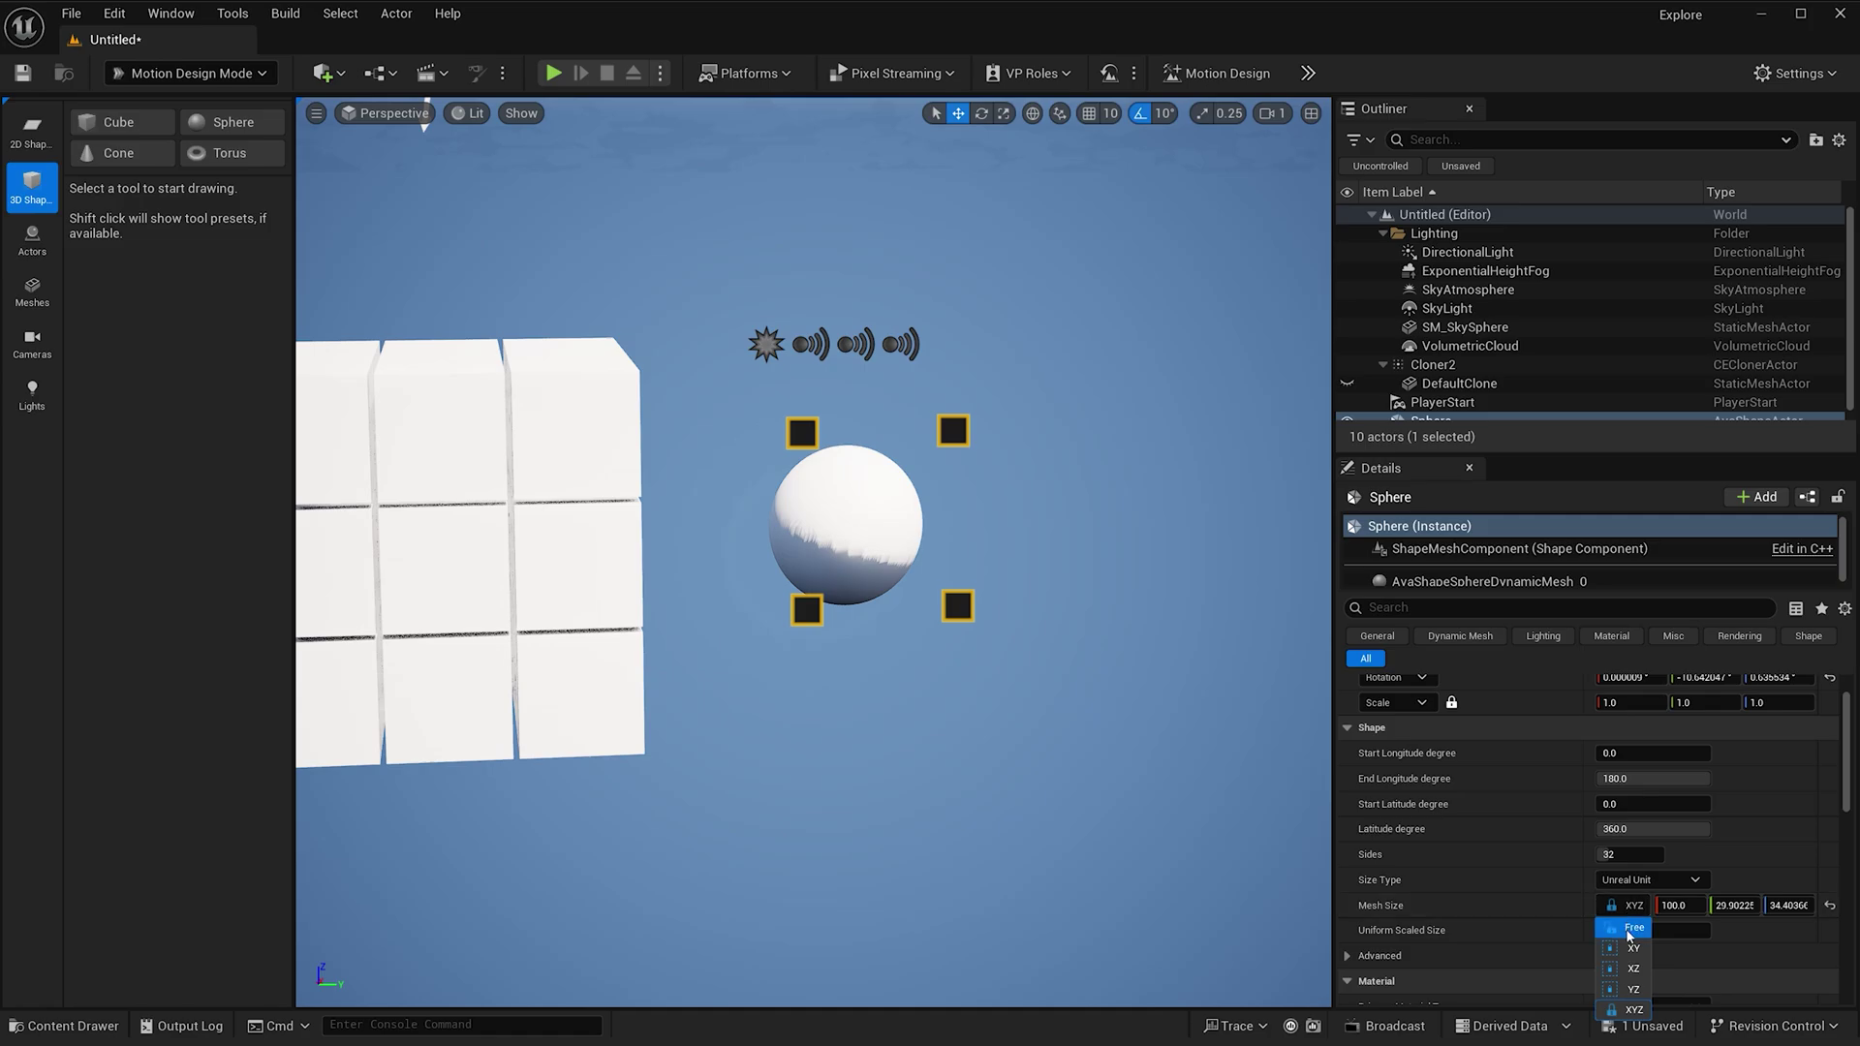
click(1629, 932)
click(1679, 907)
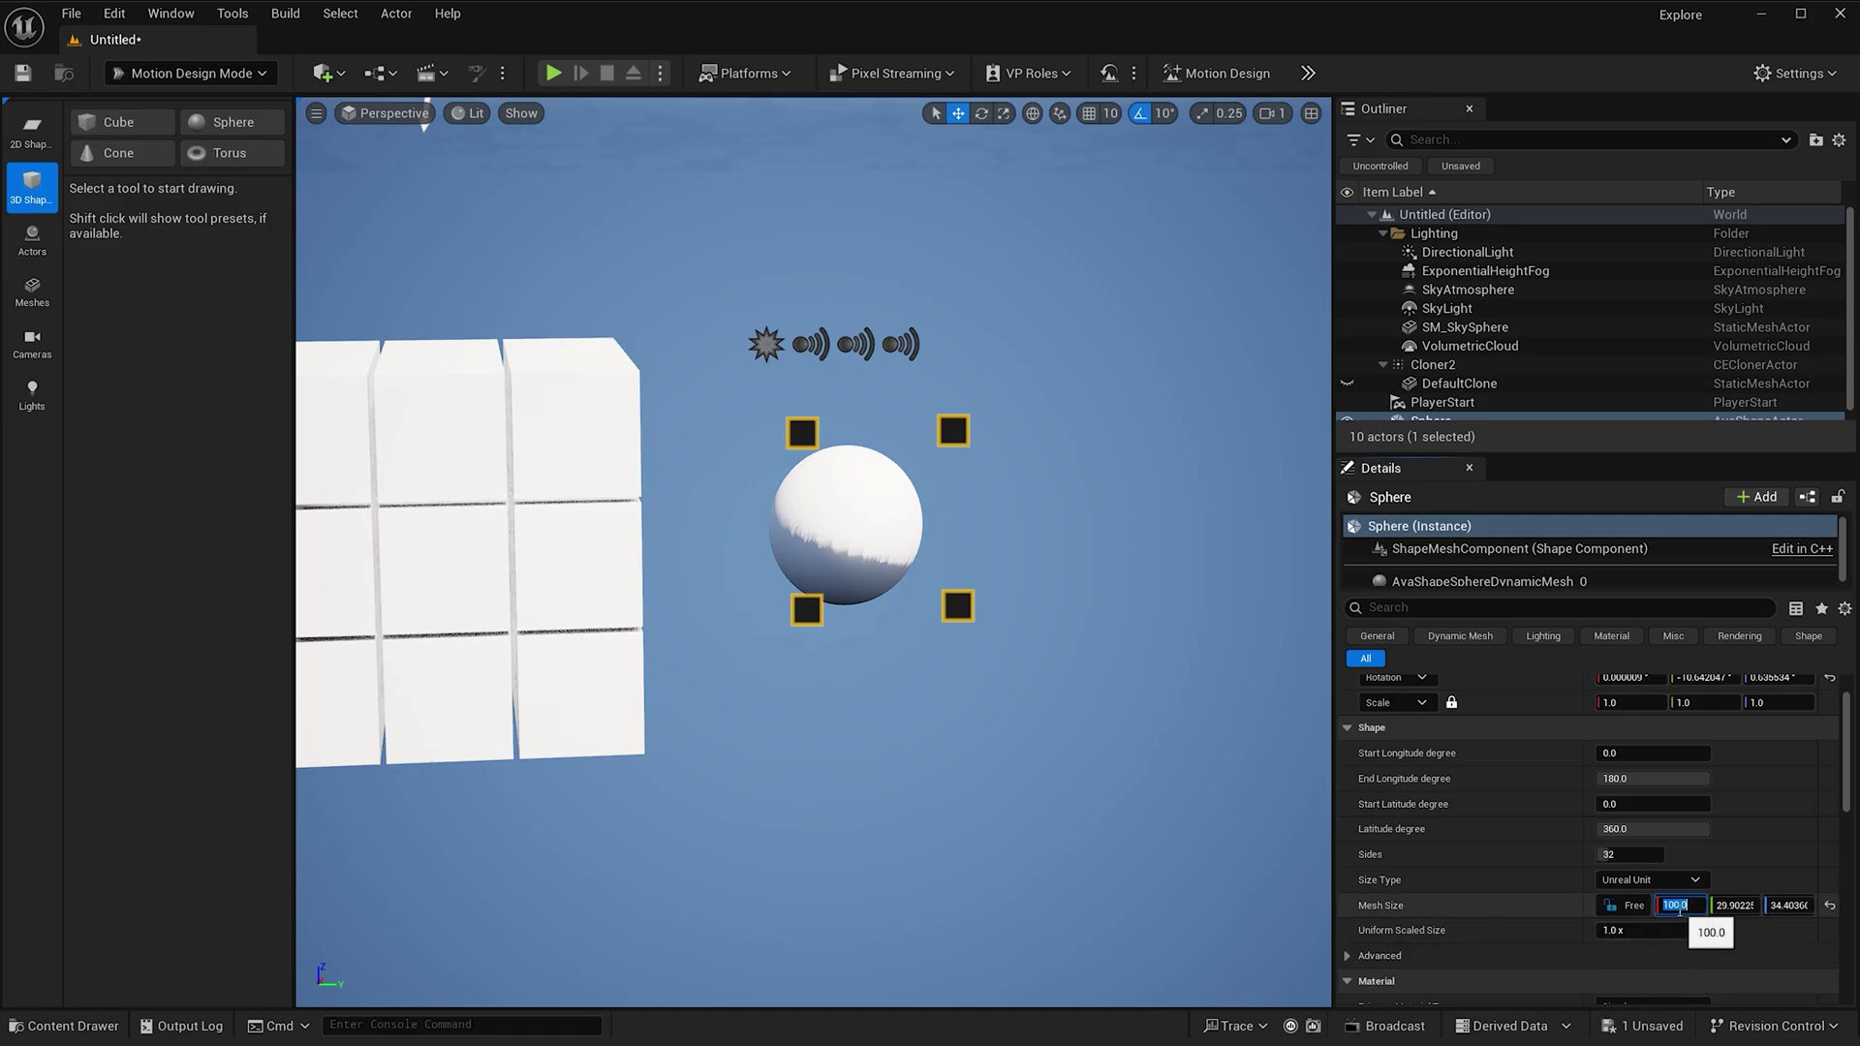
text(10)
click(1724, 907)
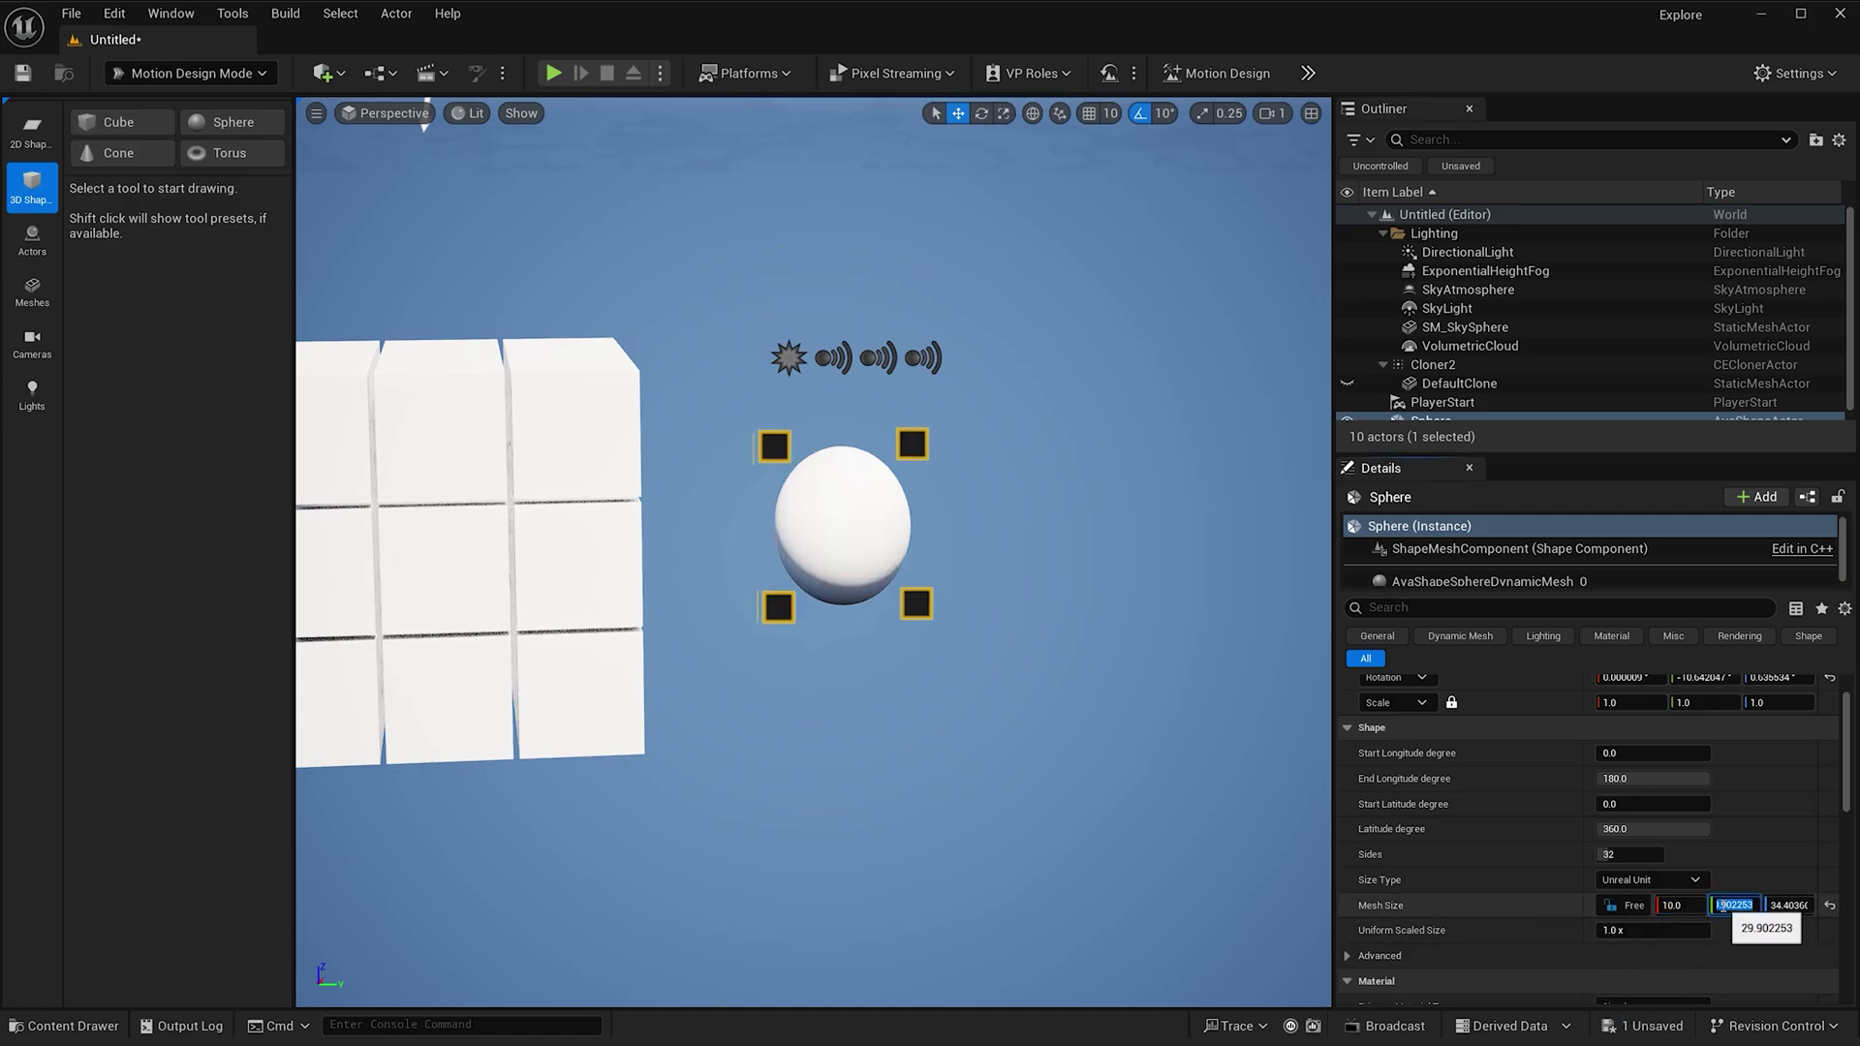
text(75)
click(1790, 905)
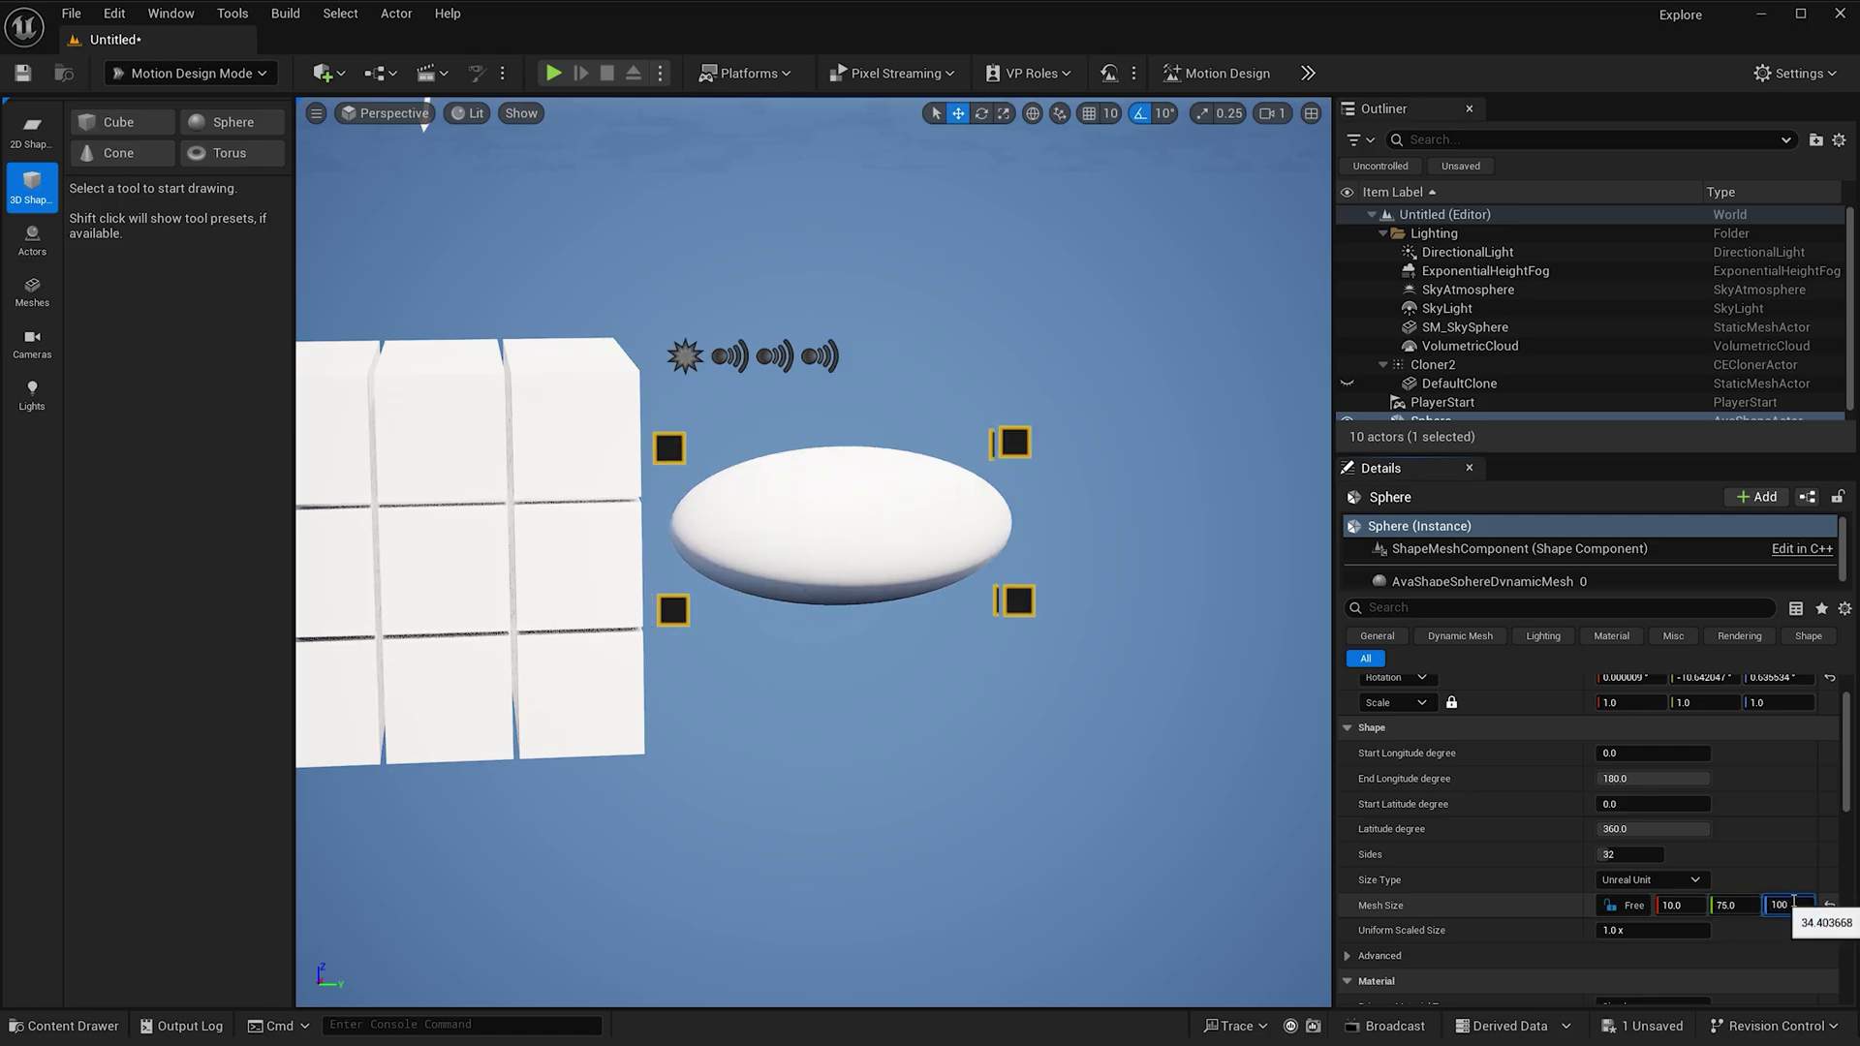
key(Return)
scroll(1101, 513, down, 5)
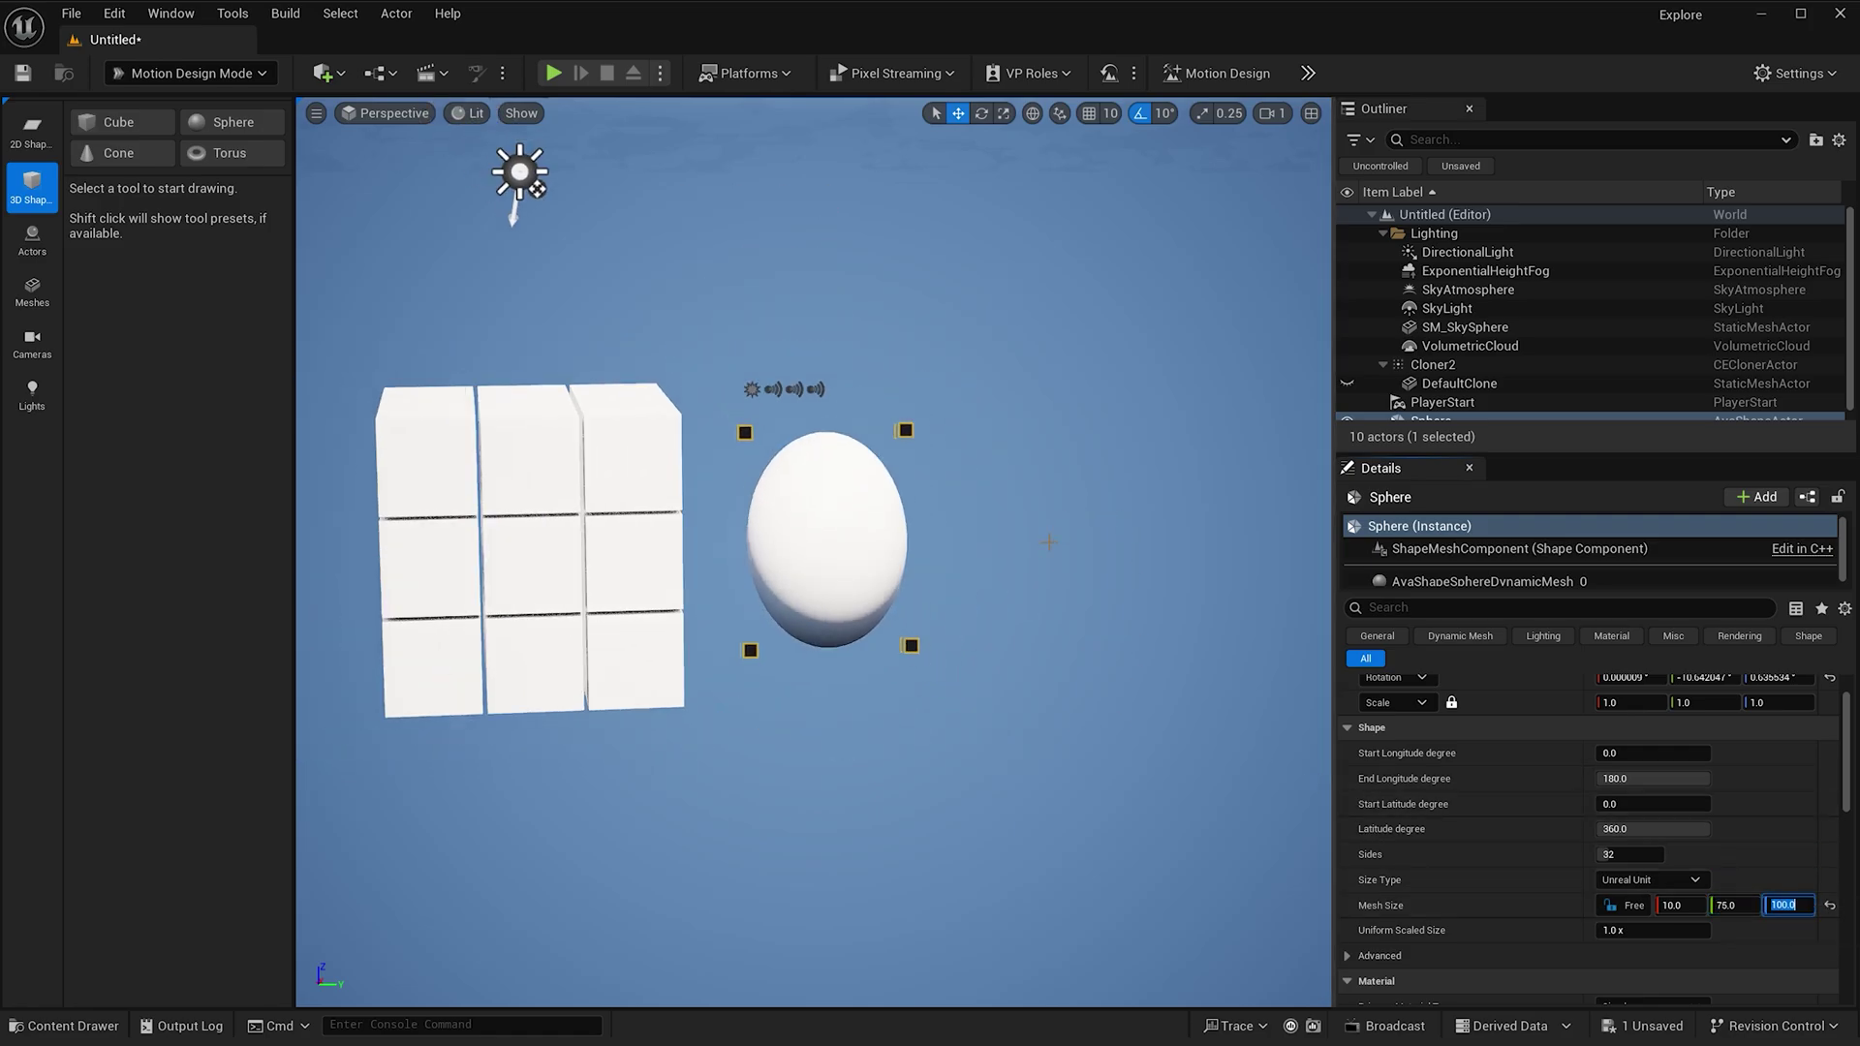
click(1035, 573)
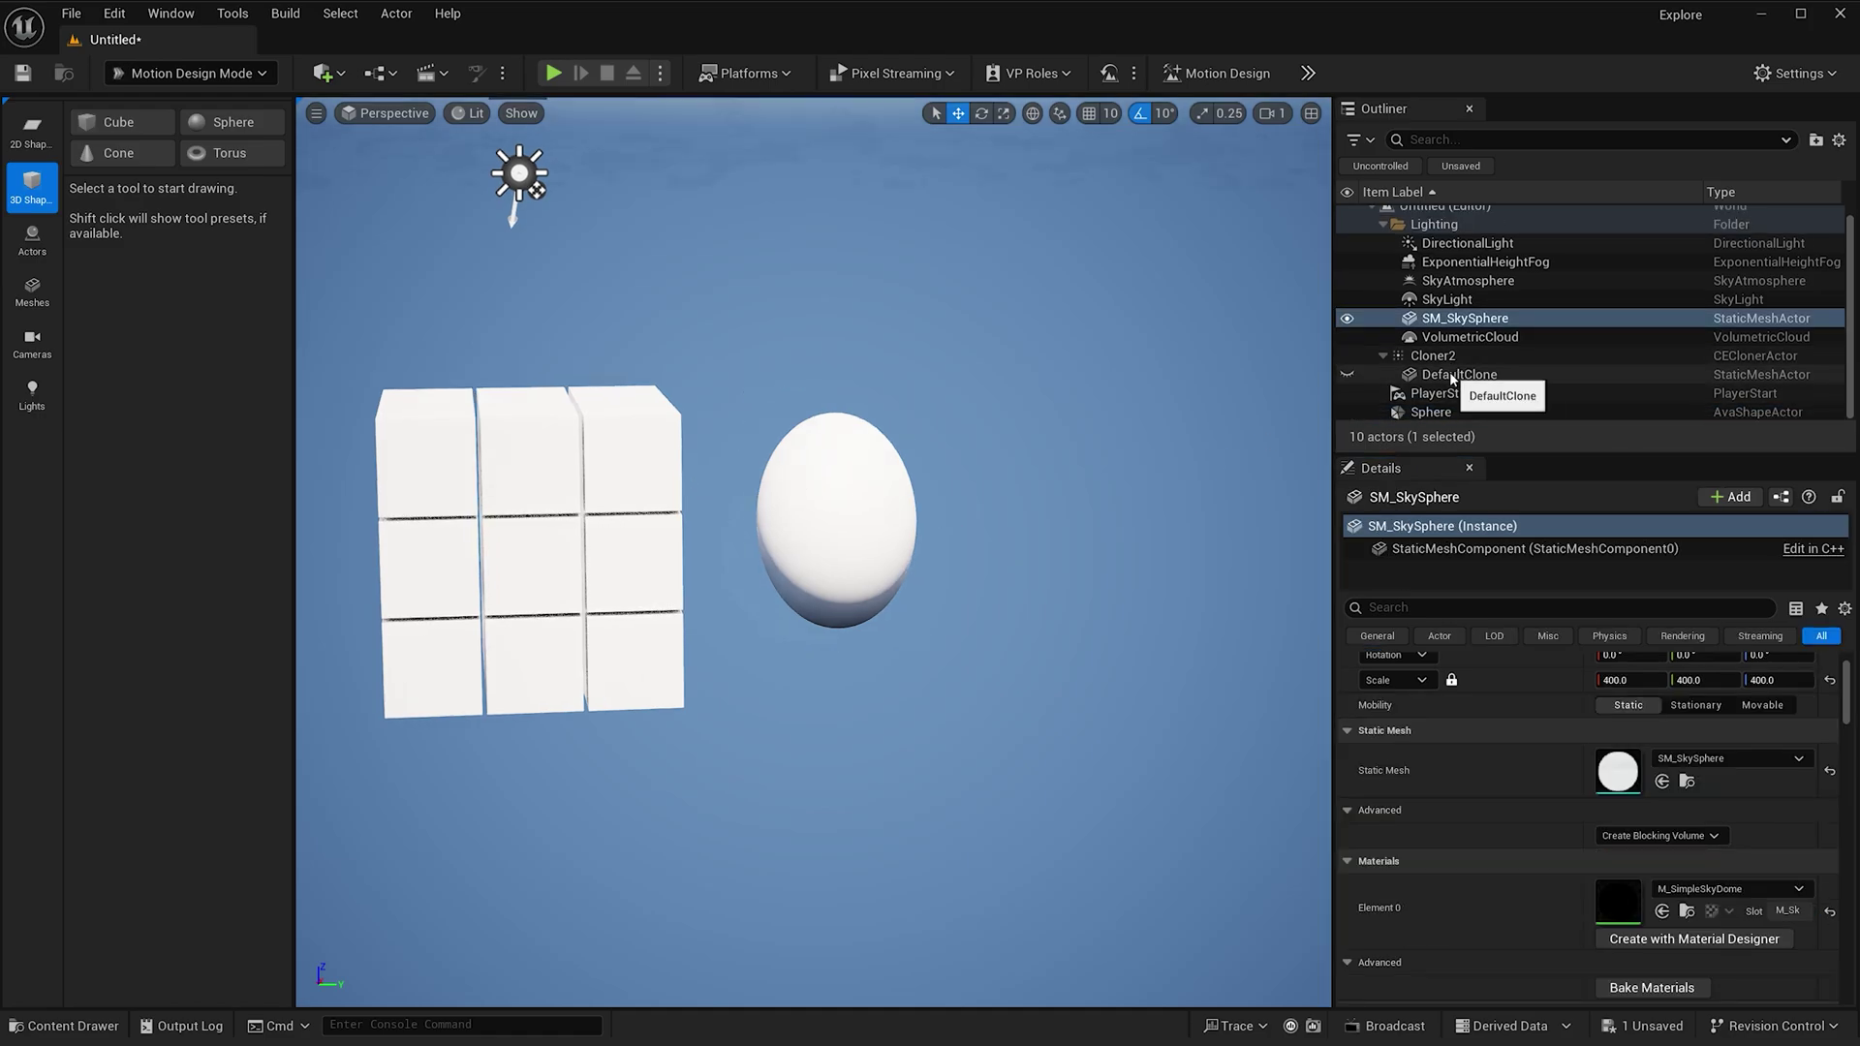
scroll(1450, 388, down, 1)
- Create a Motion Design scene, switch to Default Viewport, and open the Sphere's Operator Stack
click(1434, 412)
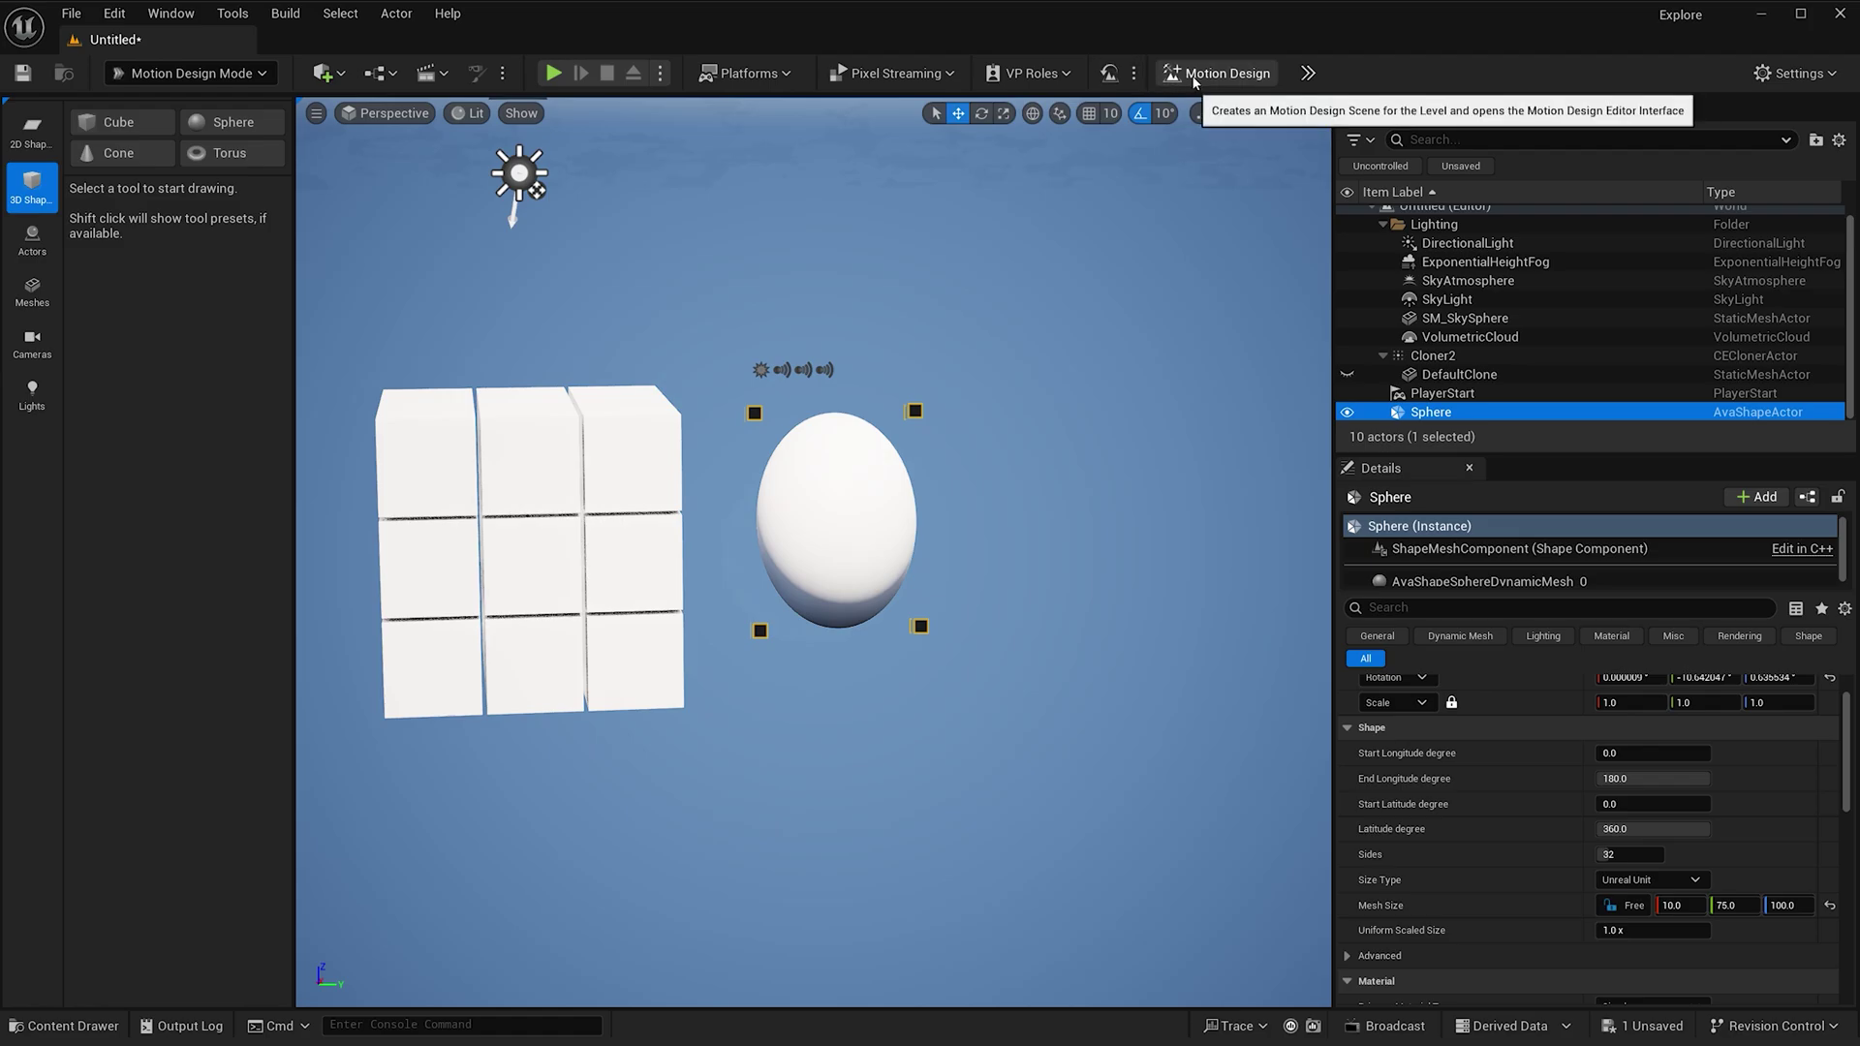
click(1107, 73)
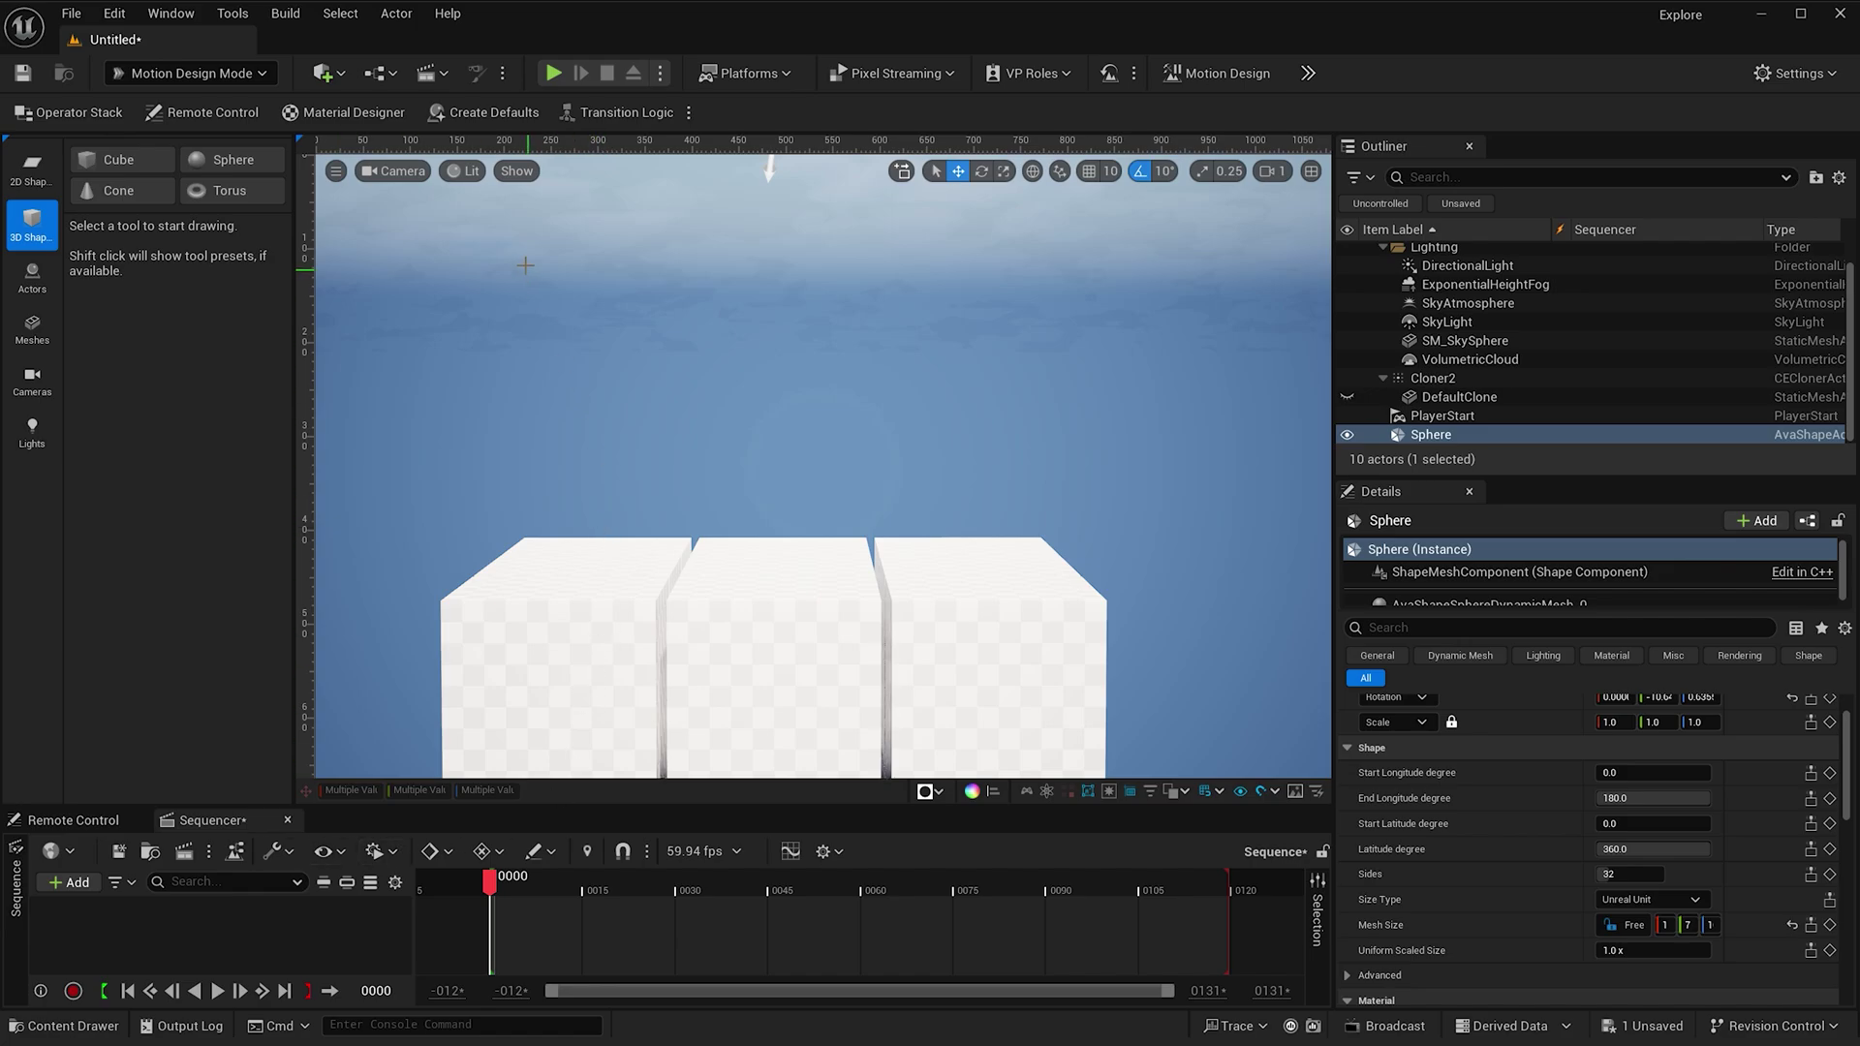
click(402, 173)
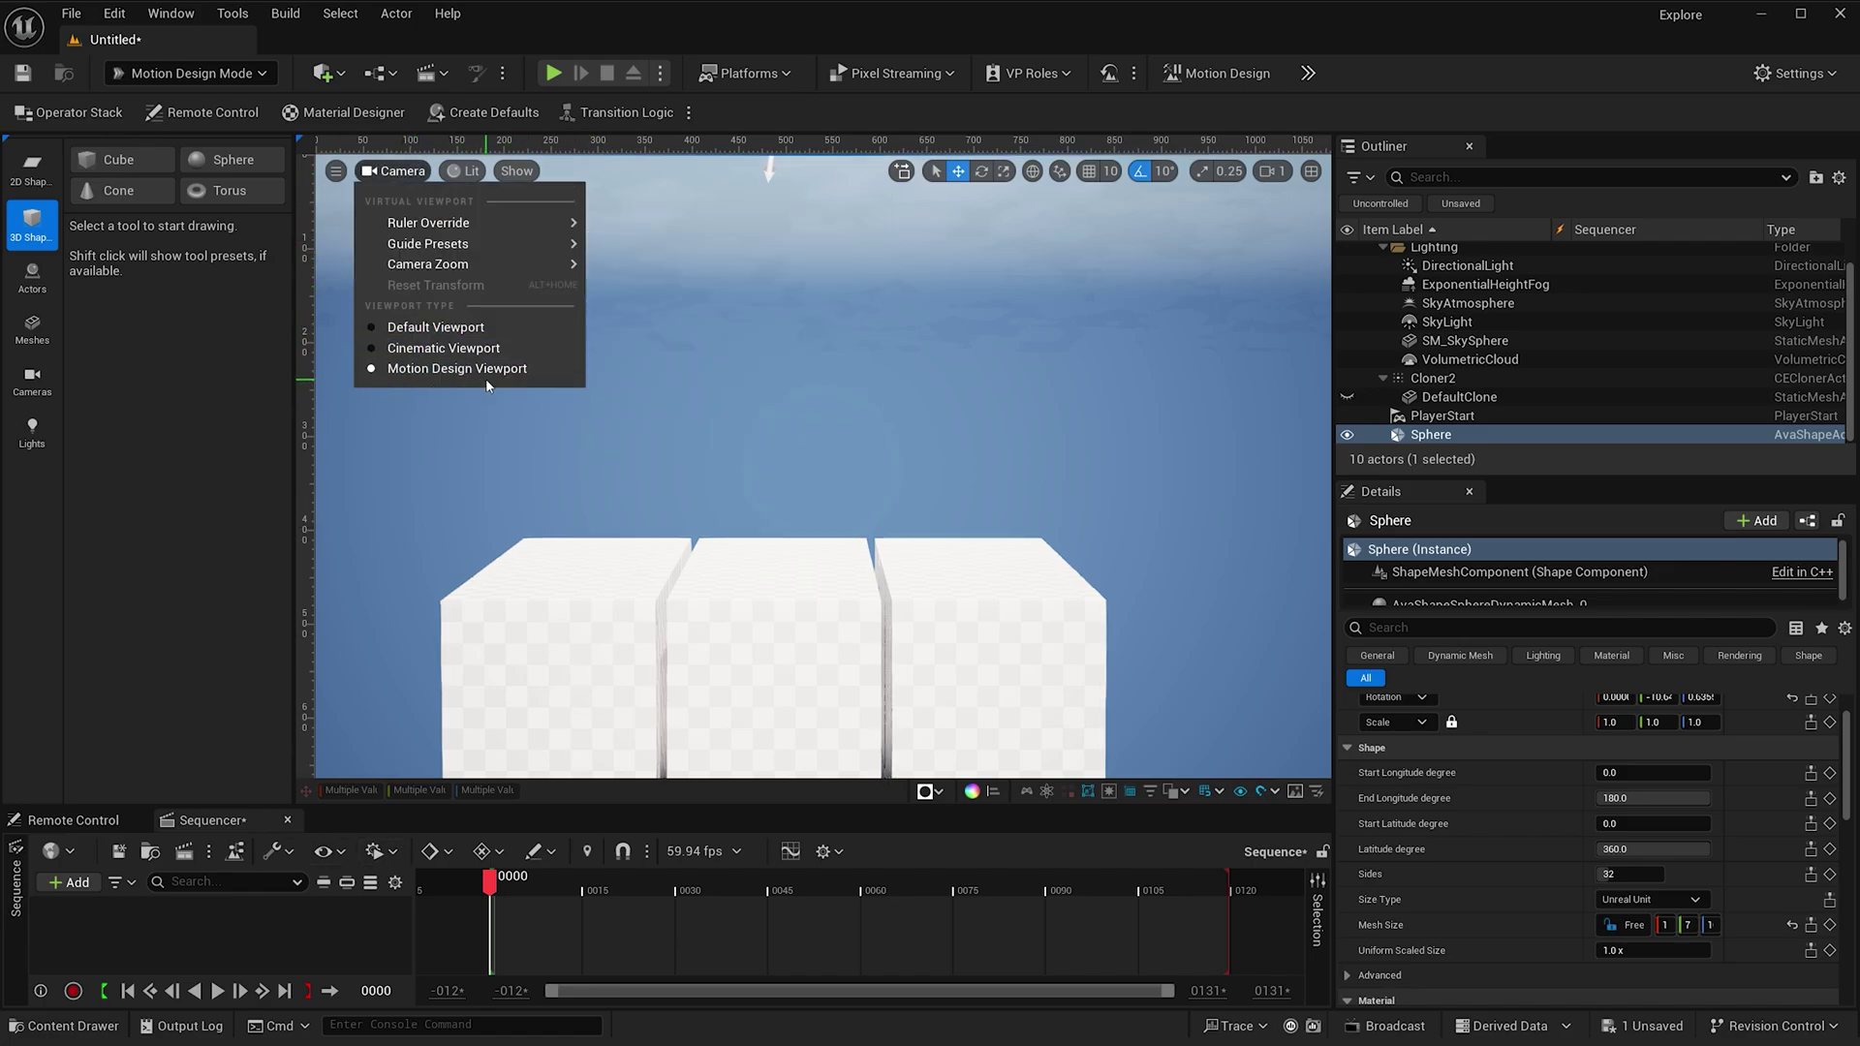
click(404, 327)
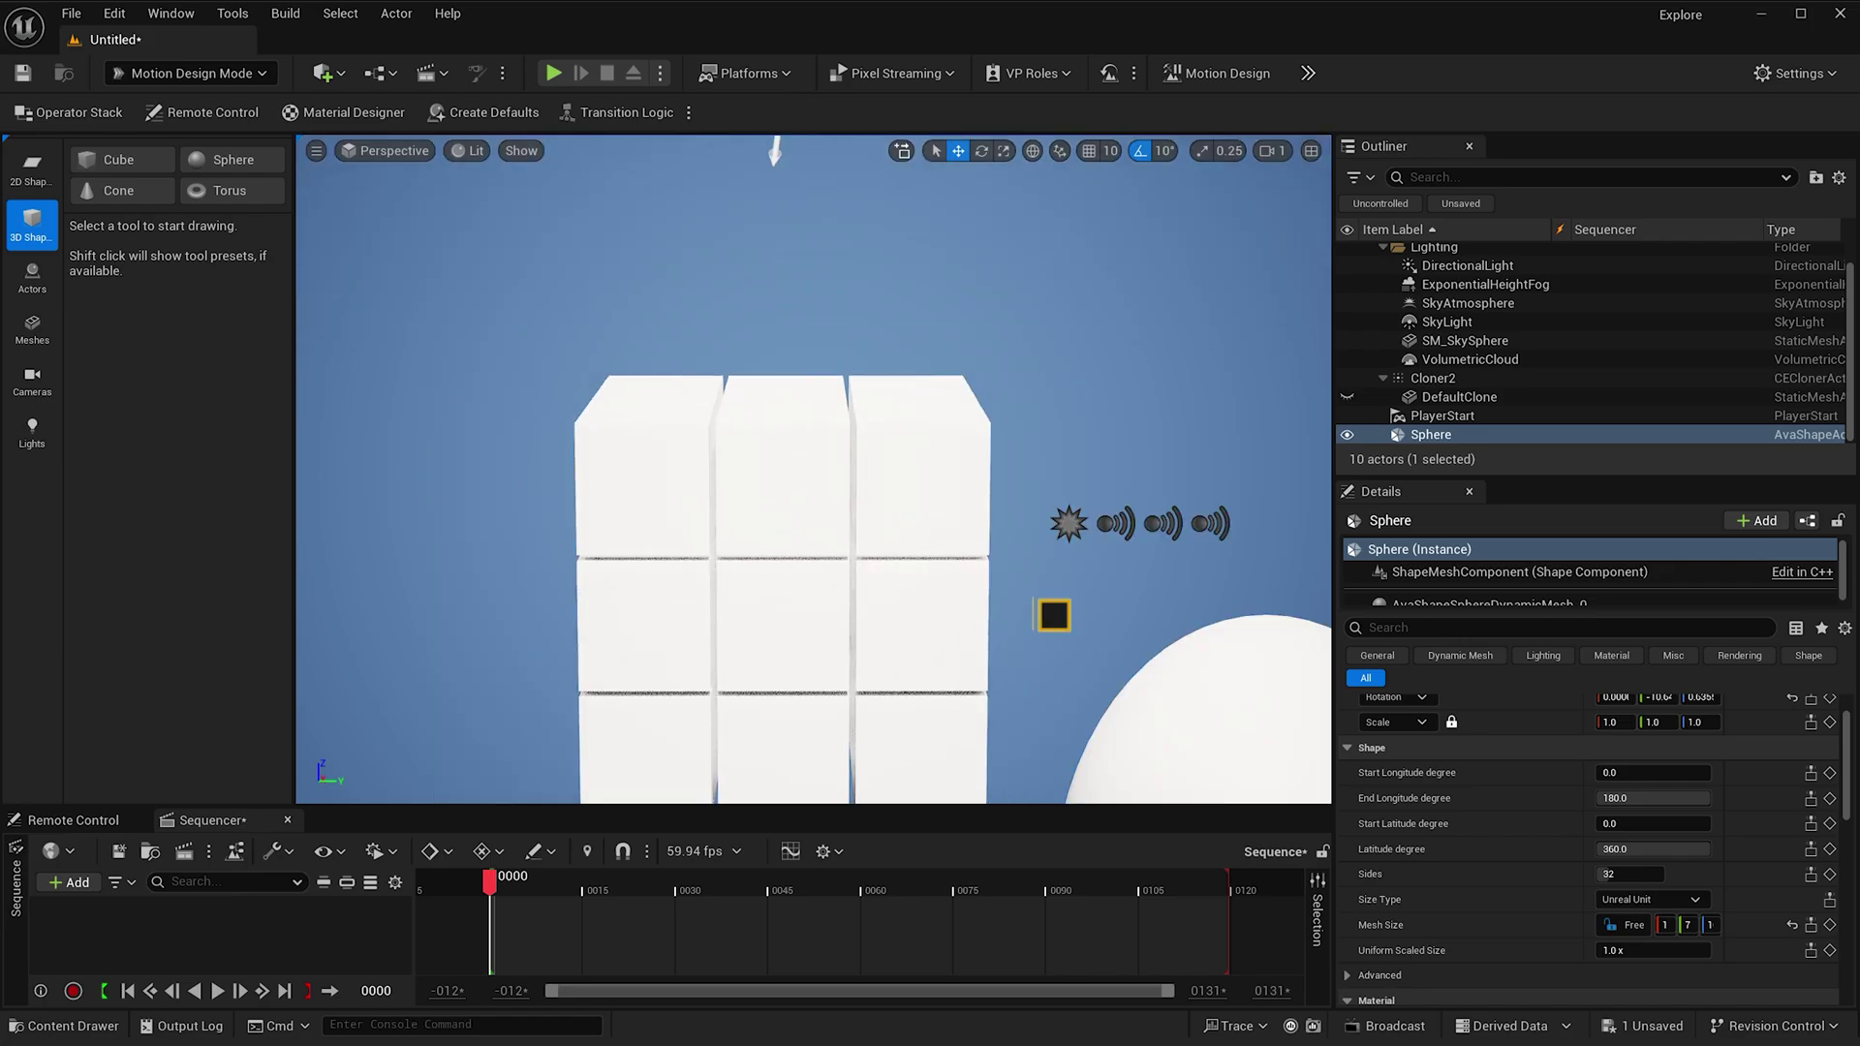
click(42, 114)
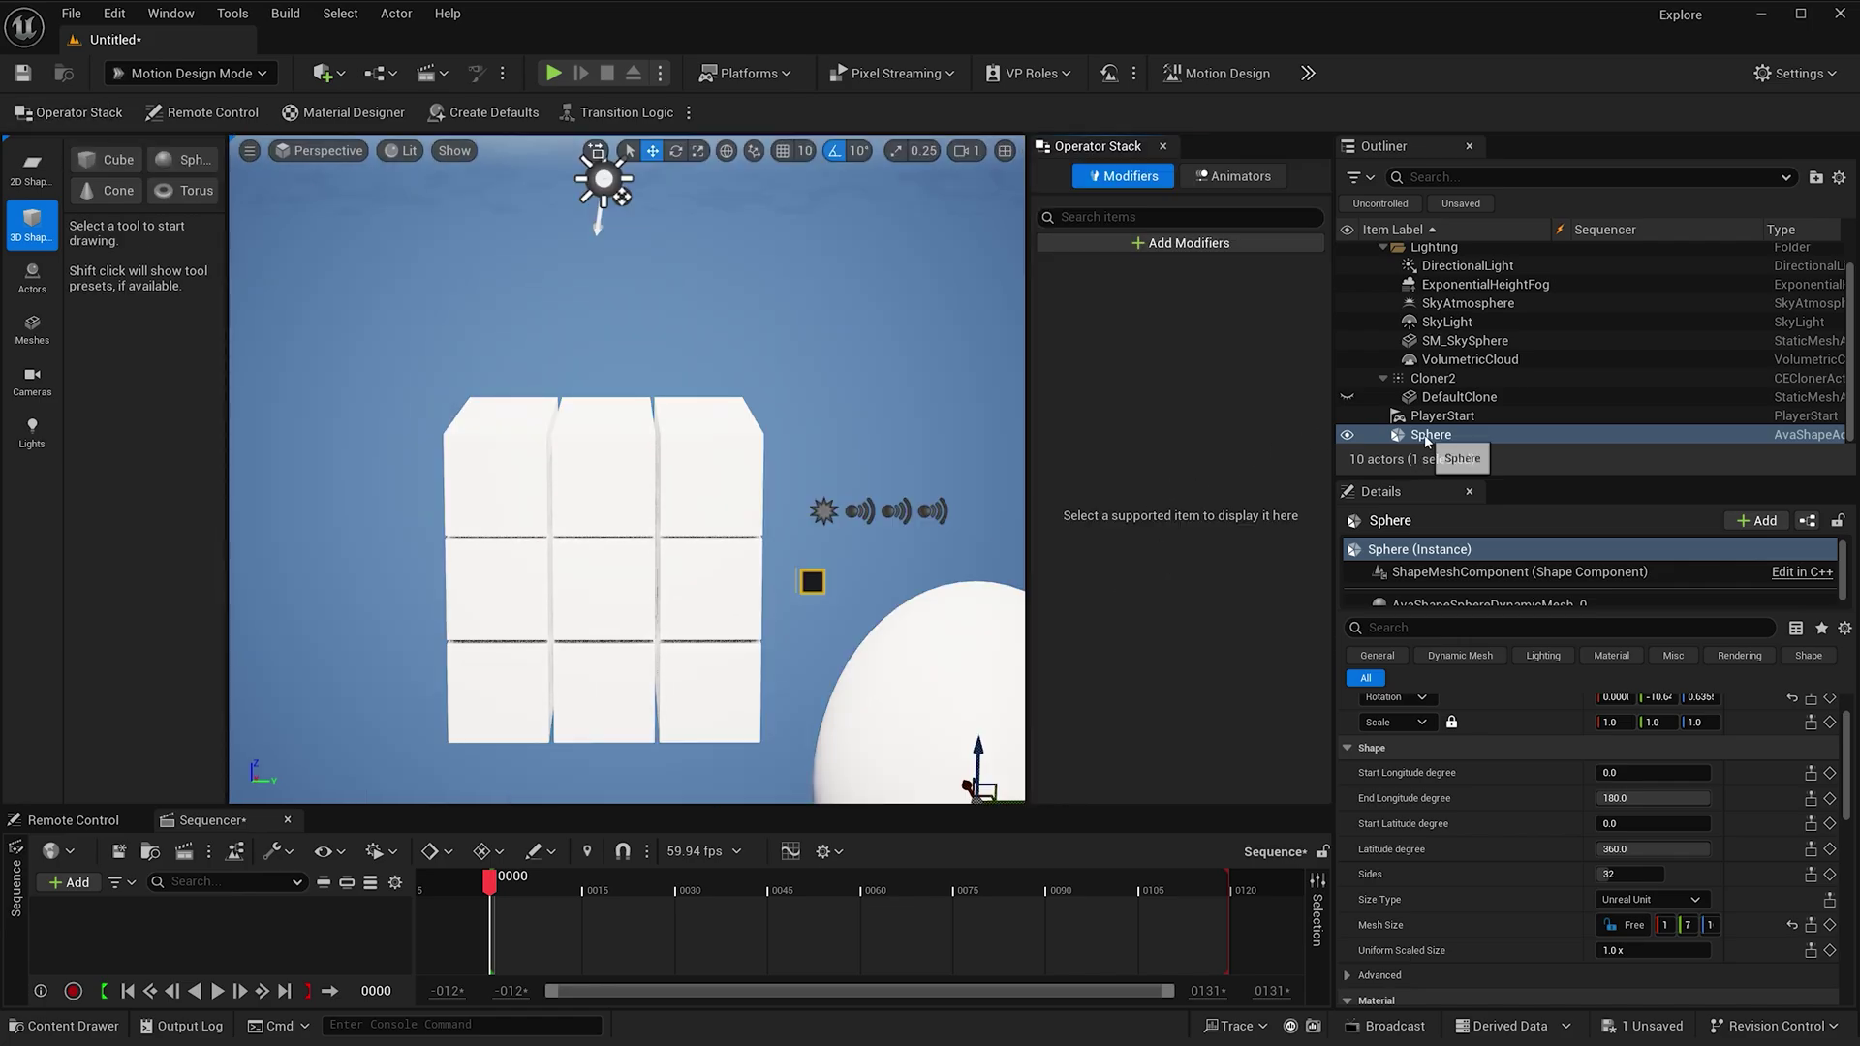
- Add a 0.8 Taper modifier to the Sphere, move it into Cloner2, and select DefaultClone
click(1186, 240)
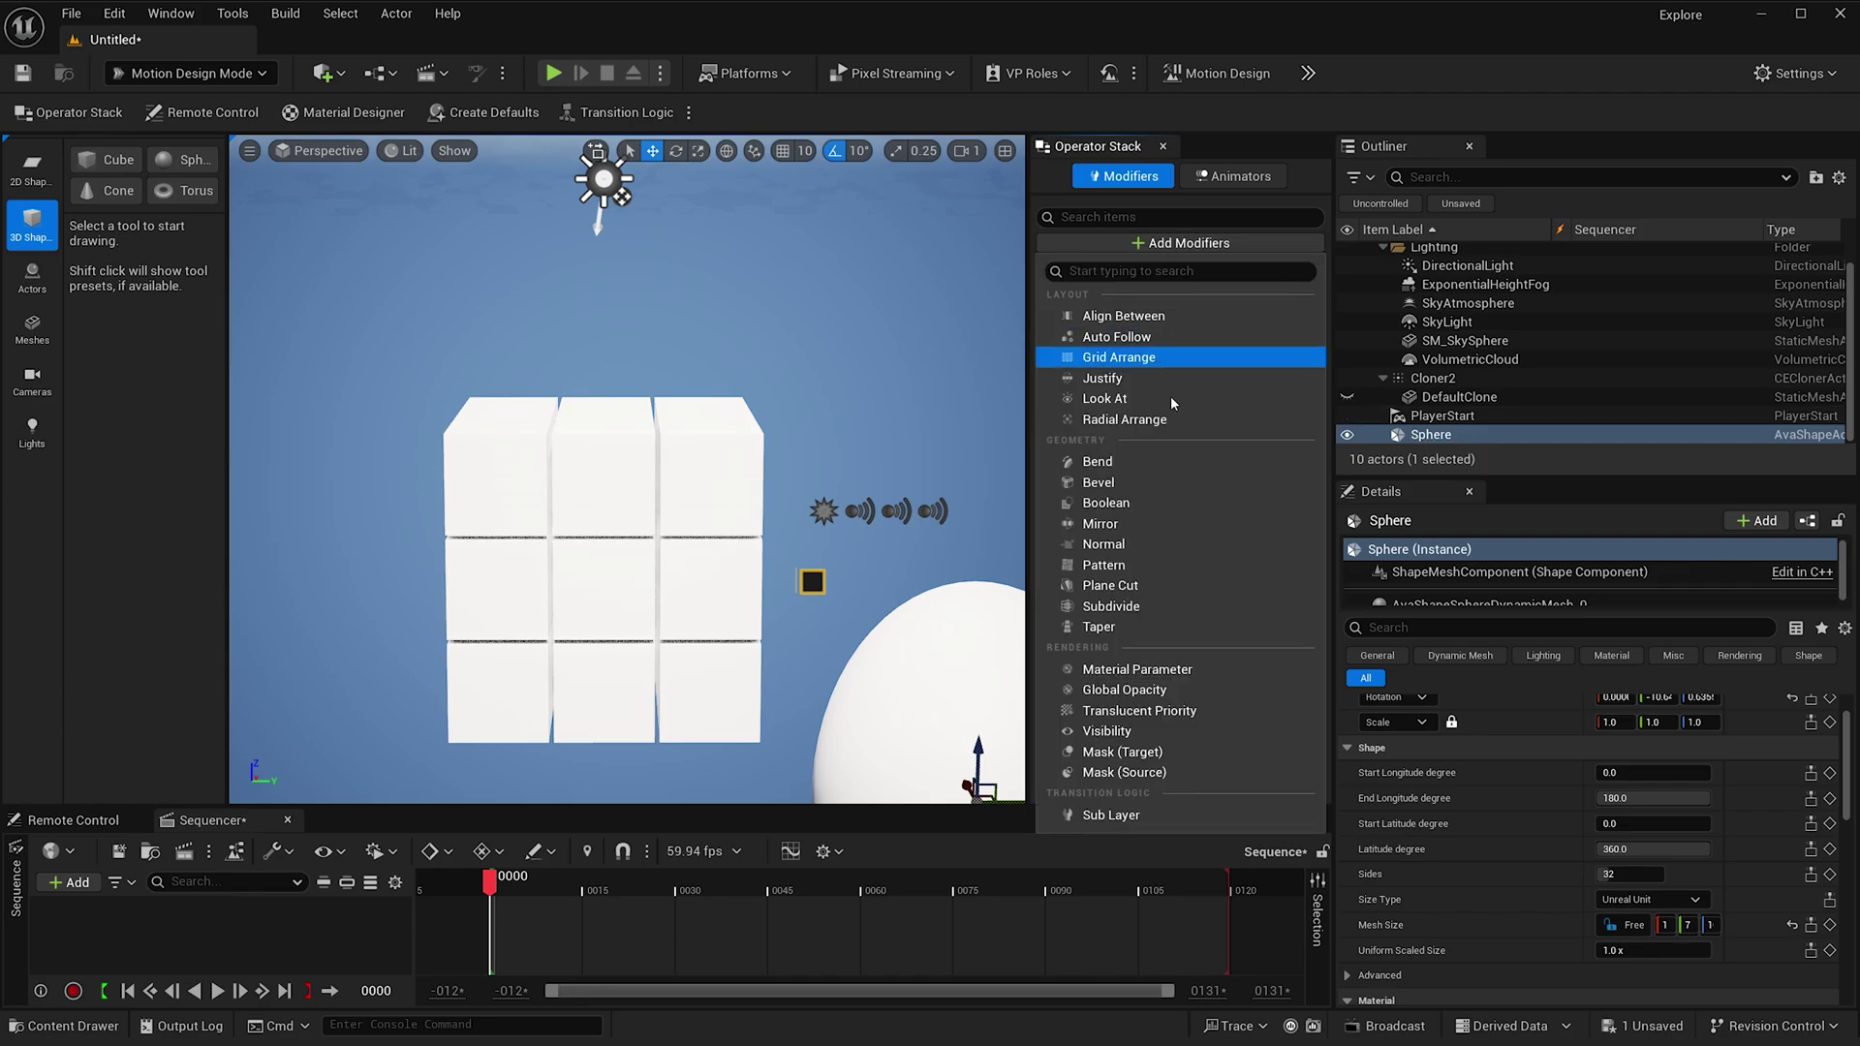
click(1100, 626)
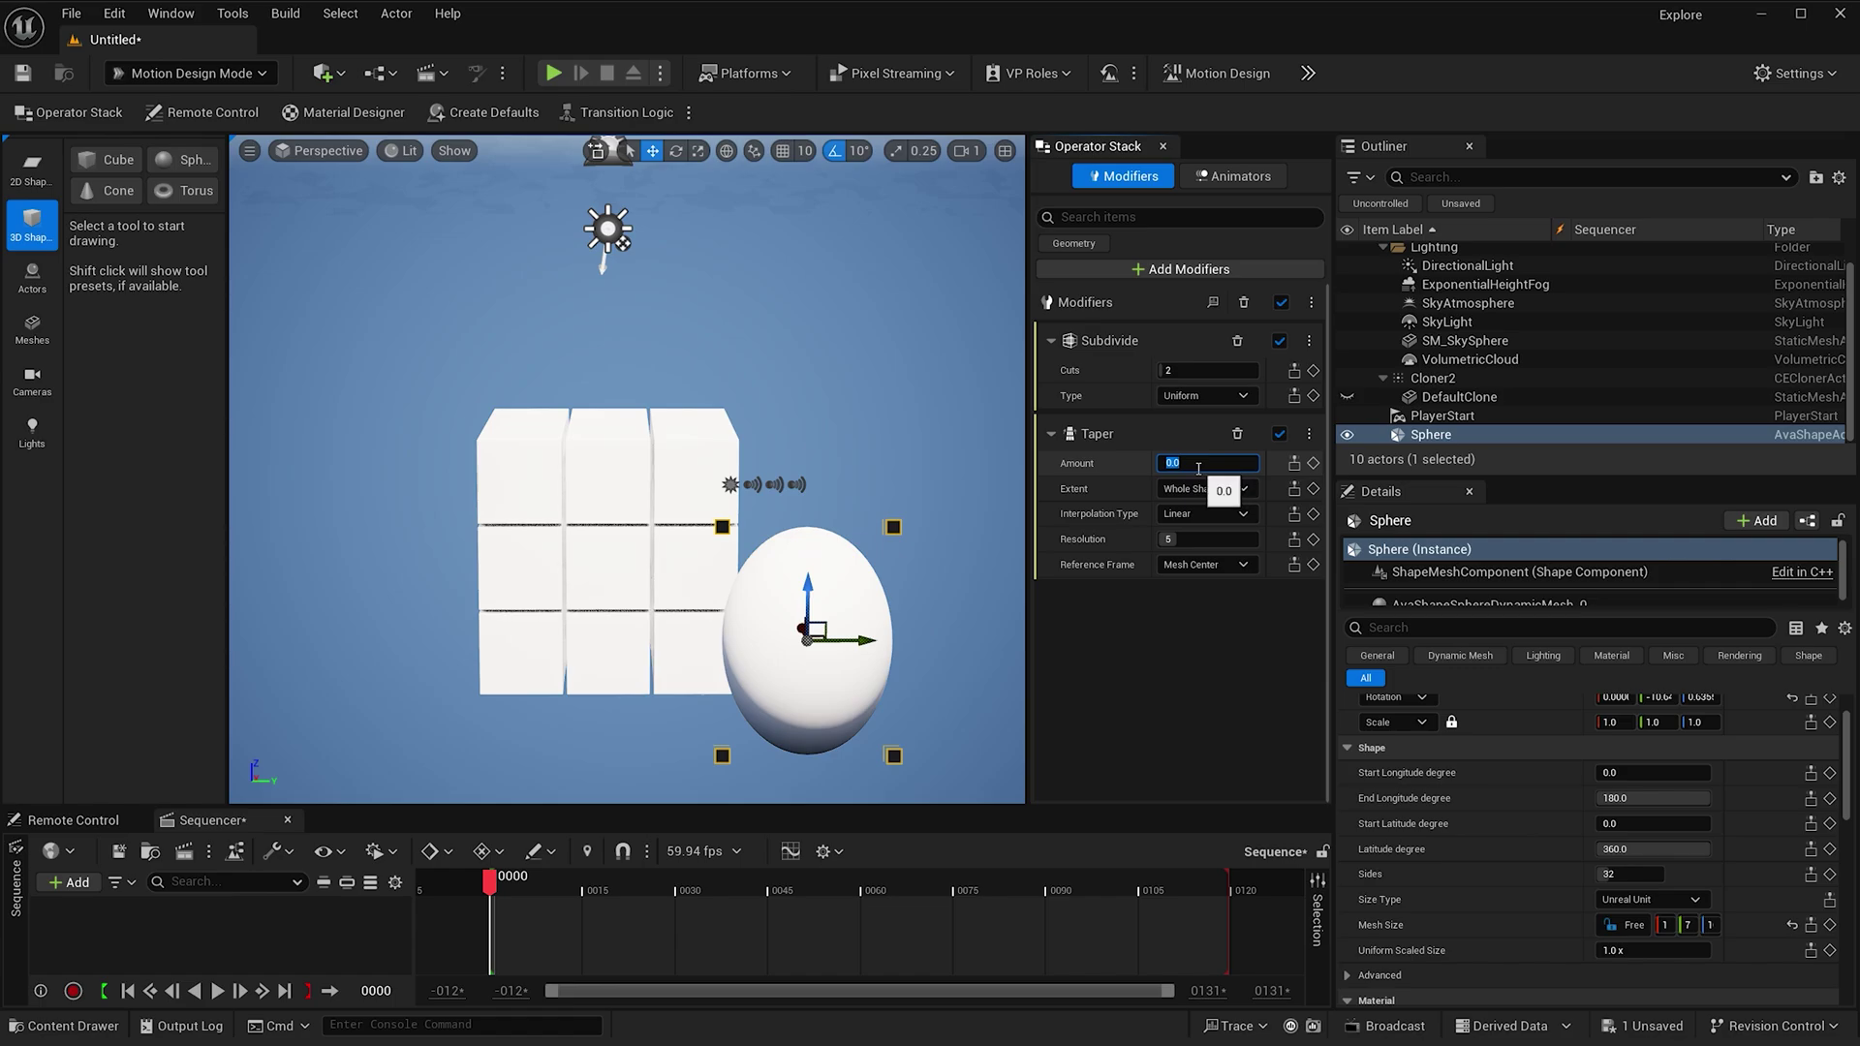
key(Return)
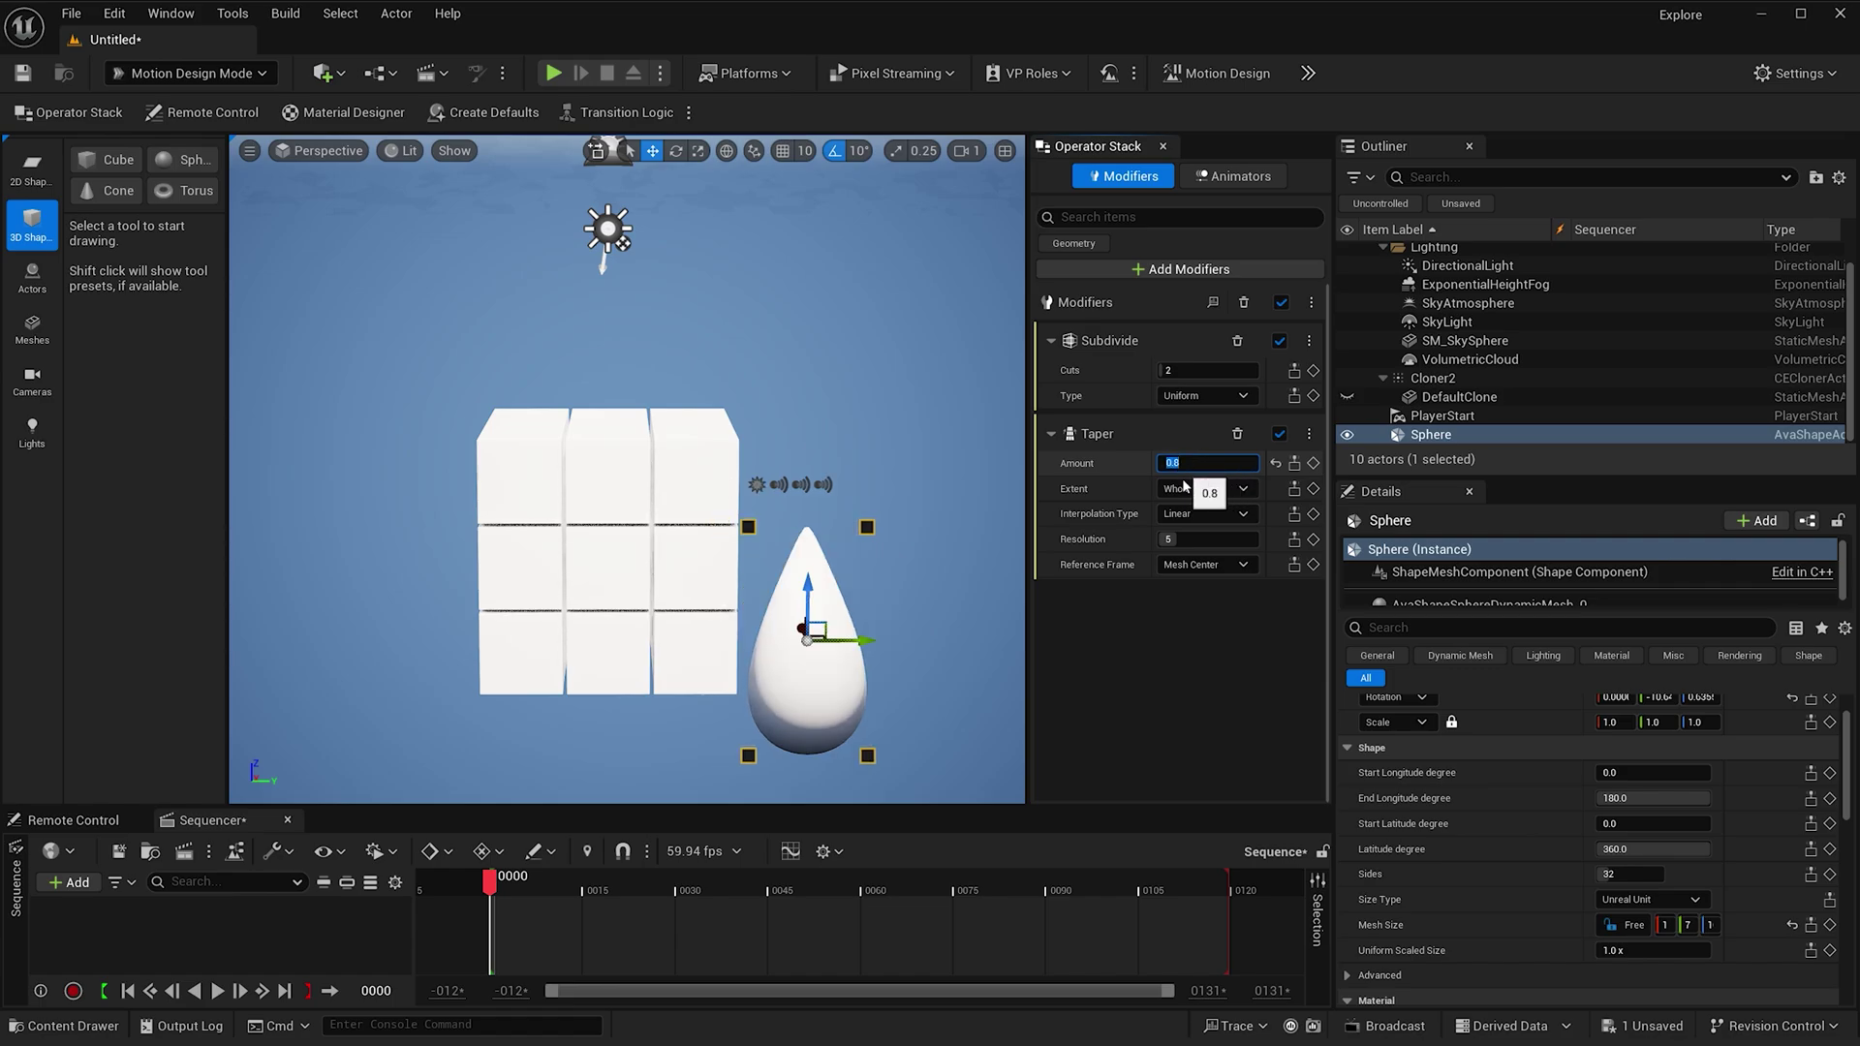
drag(1422, 438, 1462, 382)
click(1460, 397)
- Delete the DefaultClone cube and give Cloner2 a Circle layout with 15 clones
key(Delete)
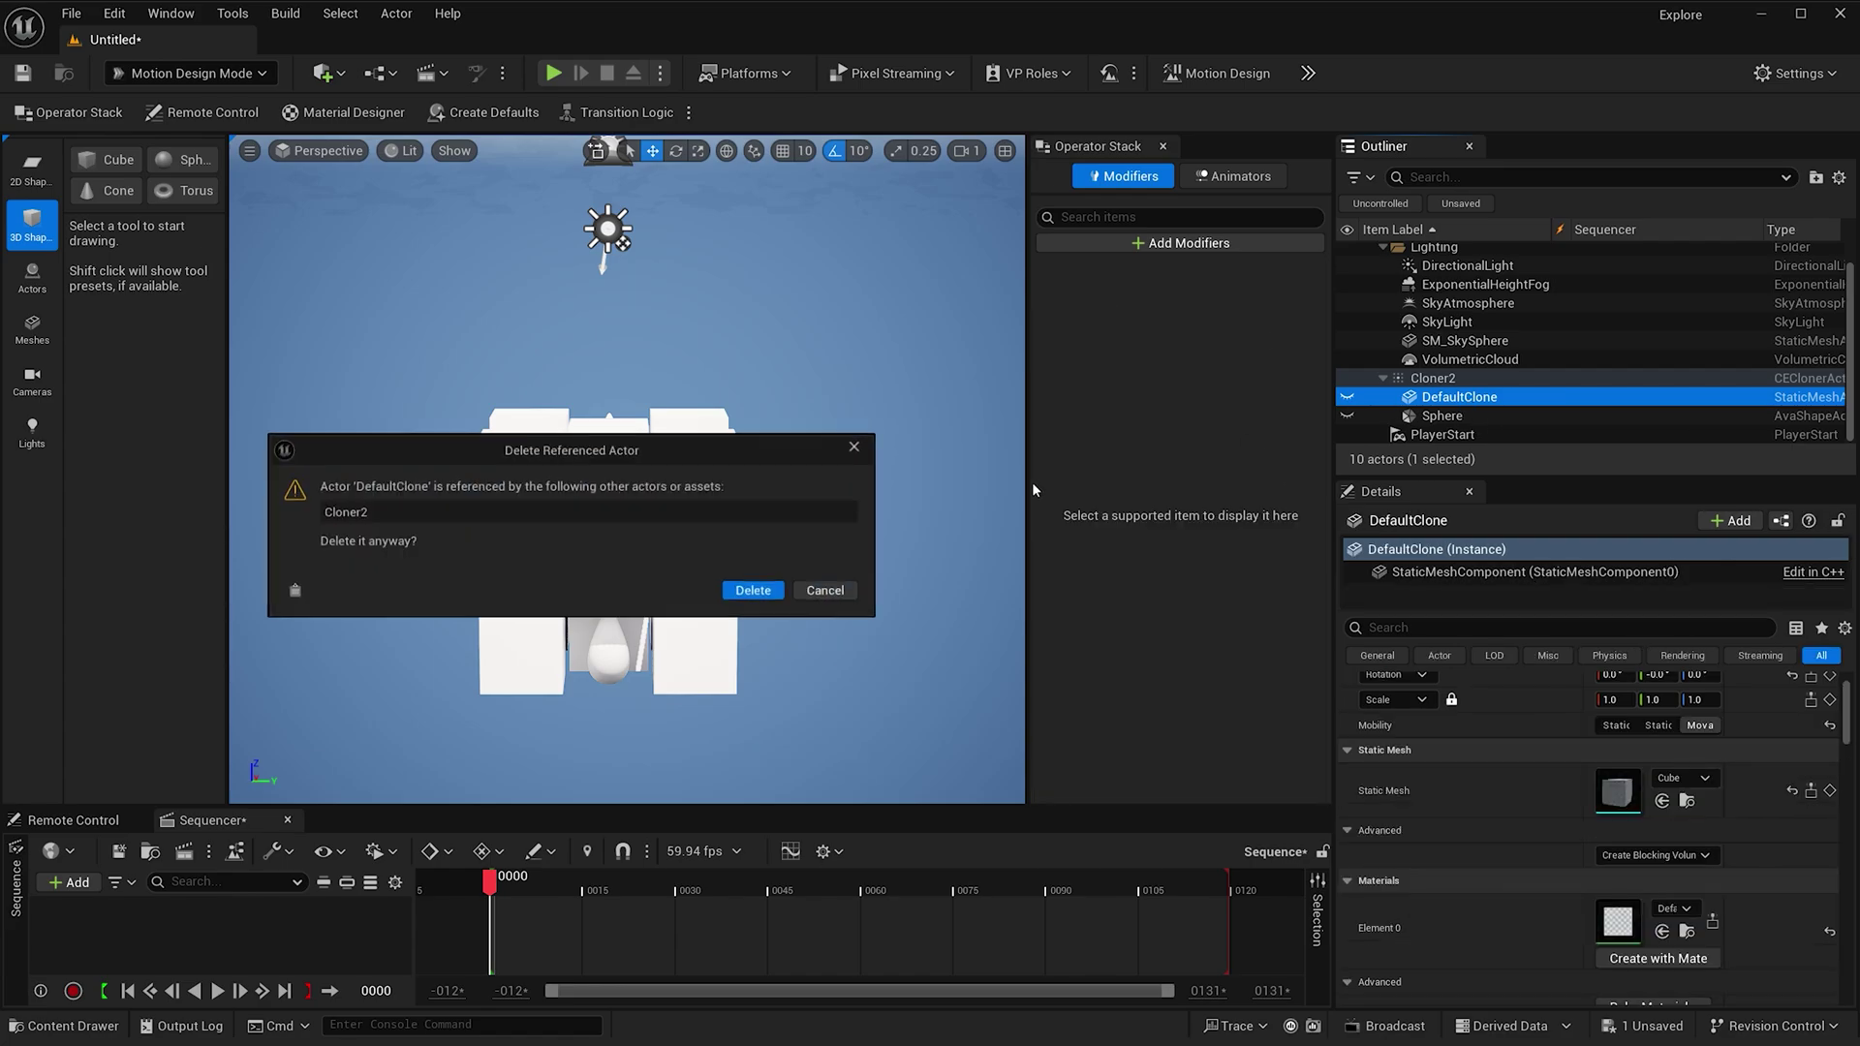
click(748, 595)
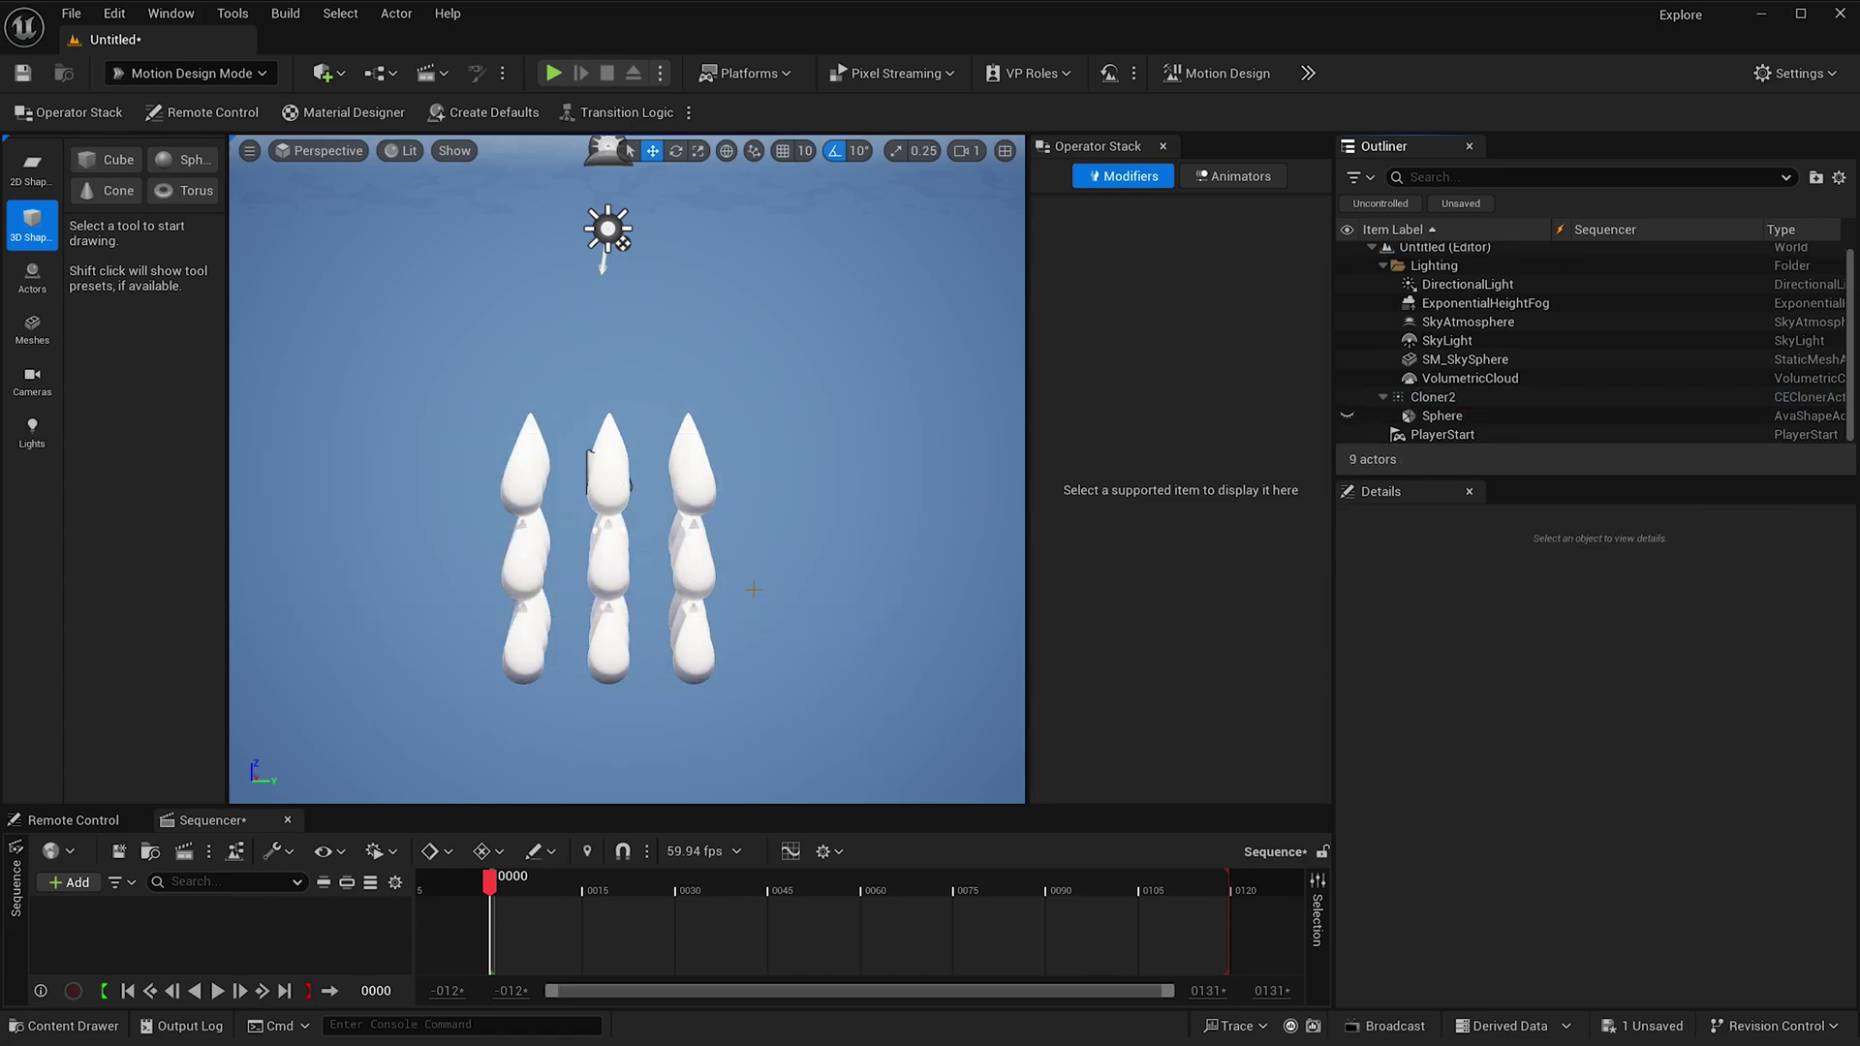
click(1388, 398)
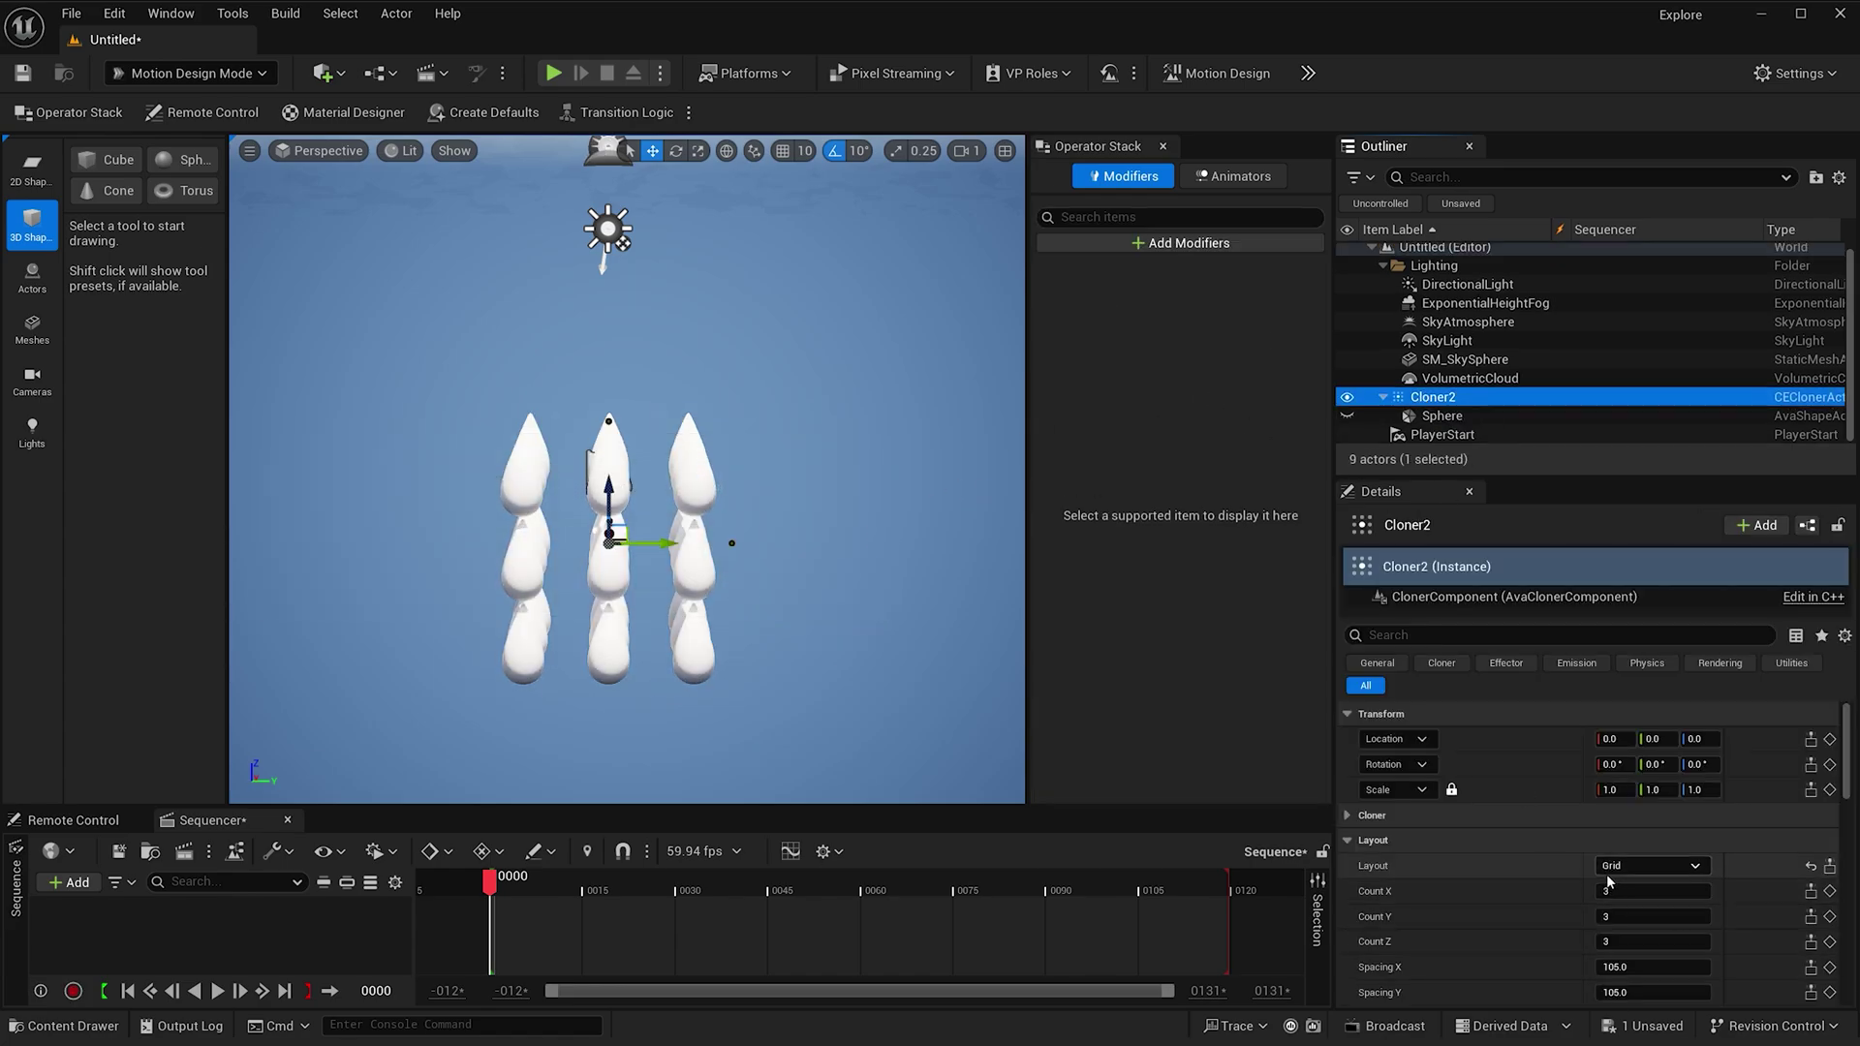
click(1629, 871)
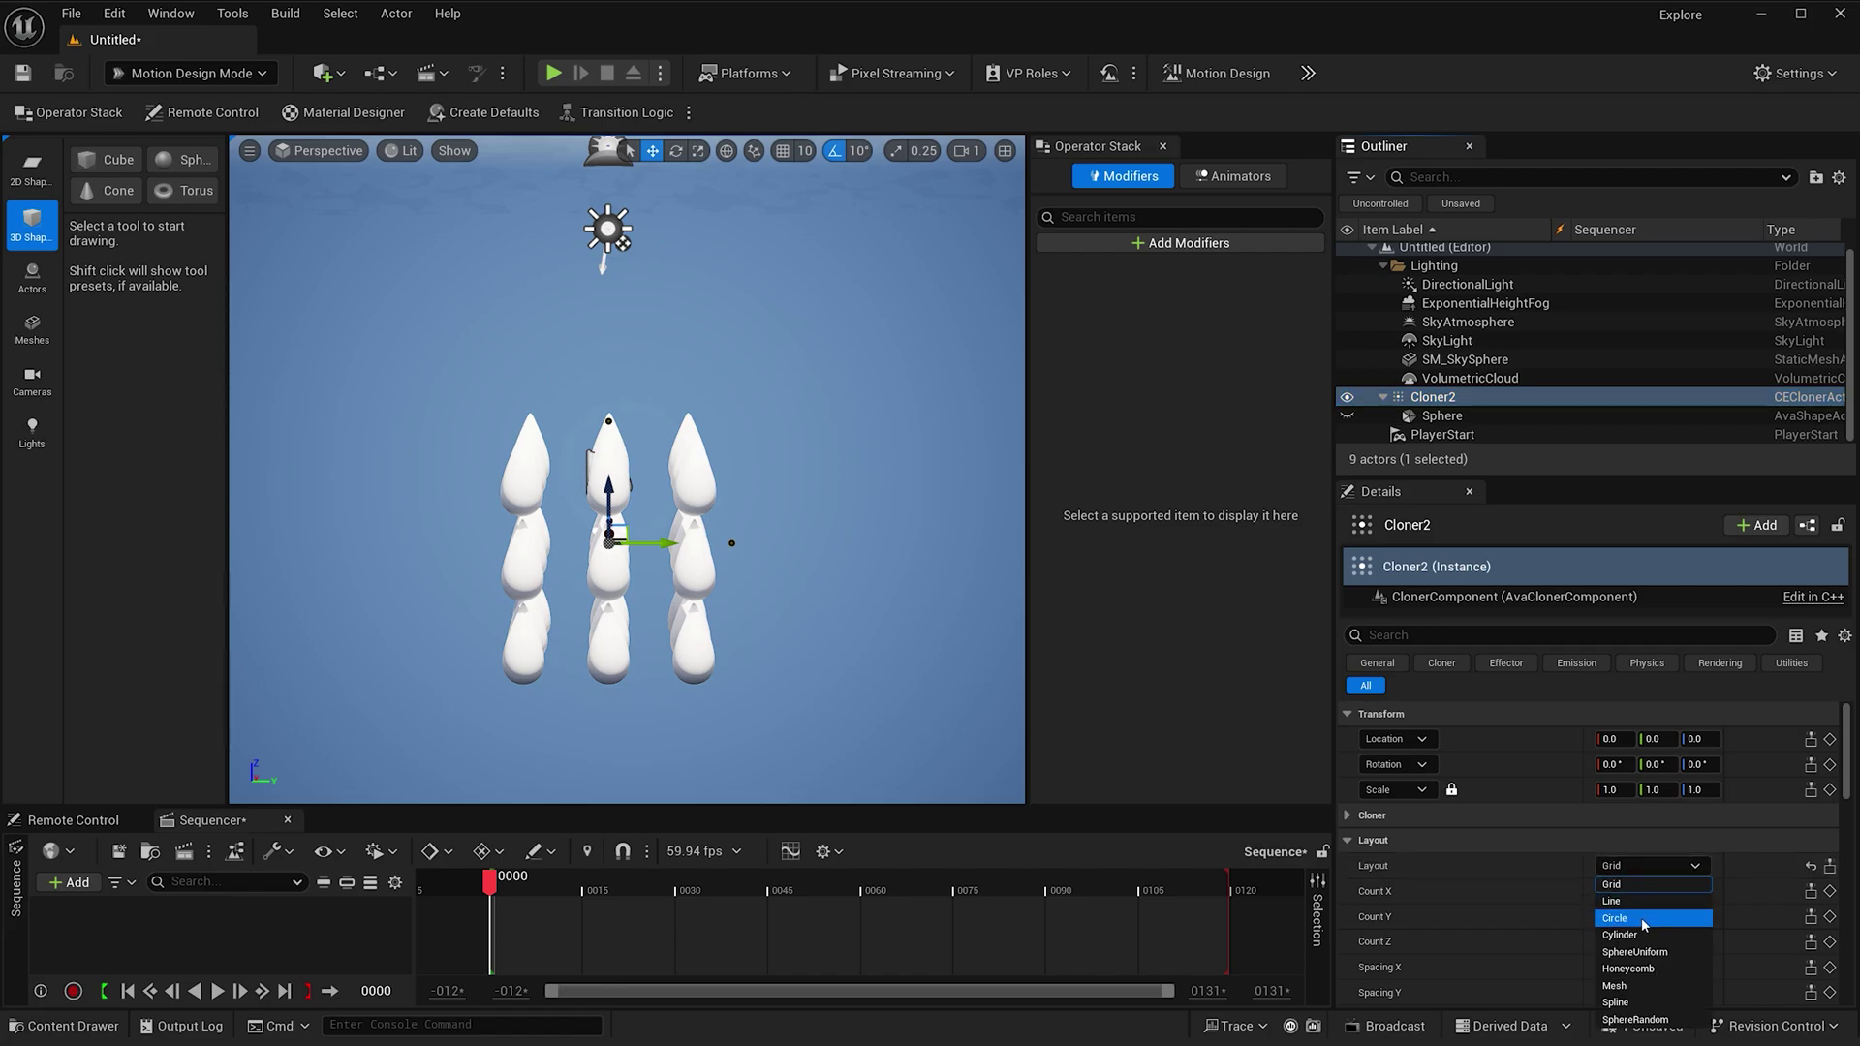
click(1643, 918)
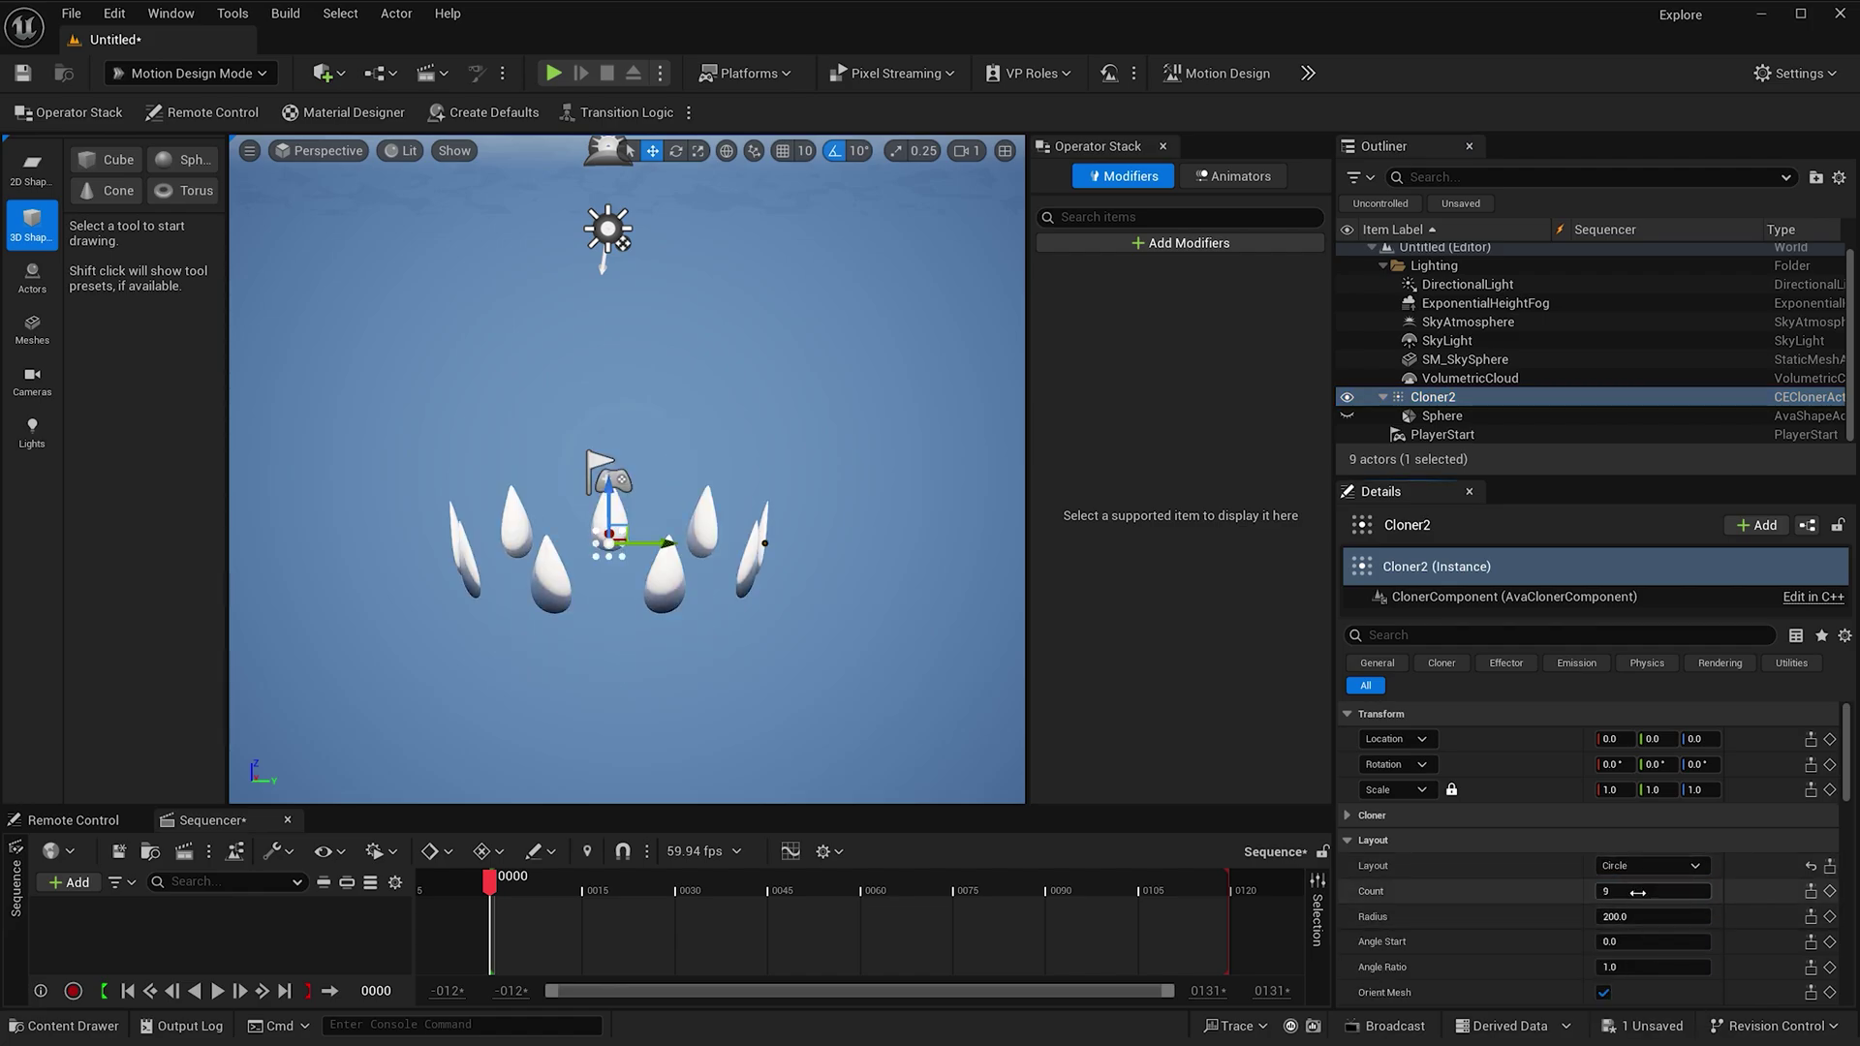
click(1639, 891)
text(15)
key(Return)
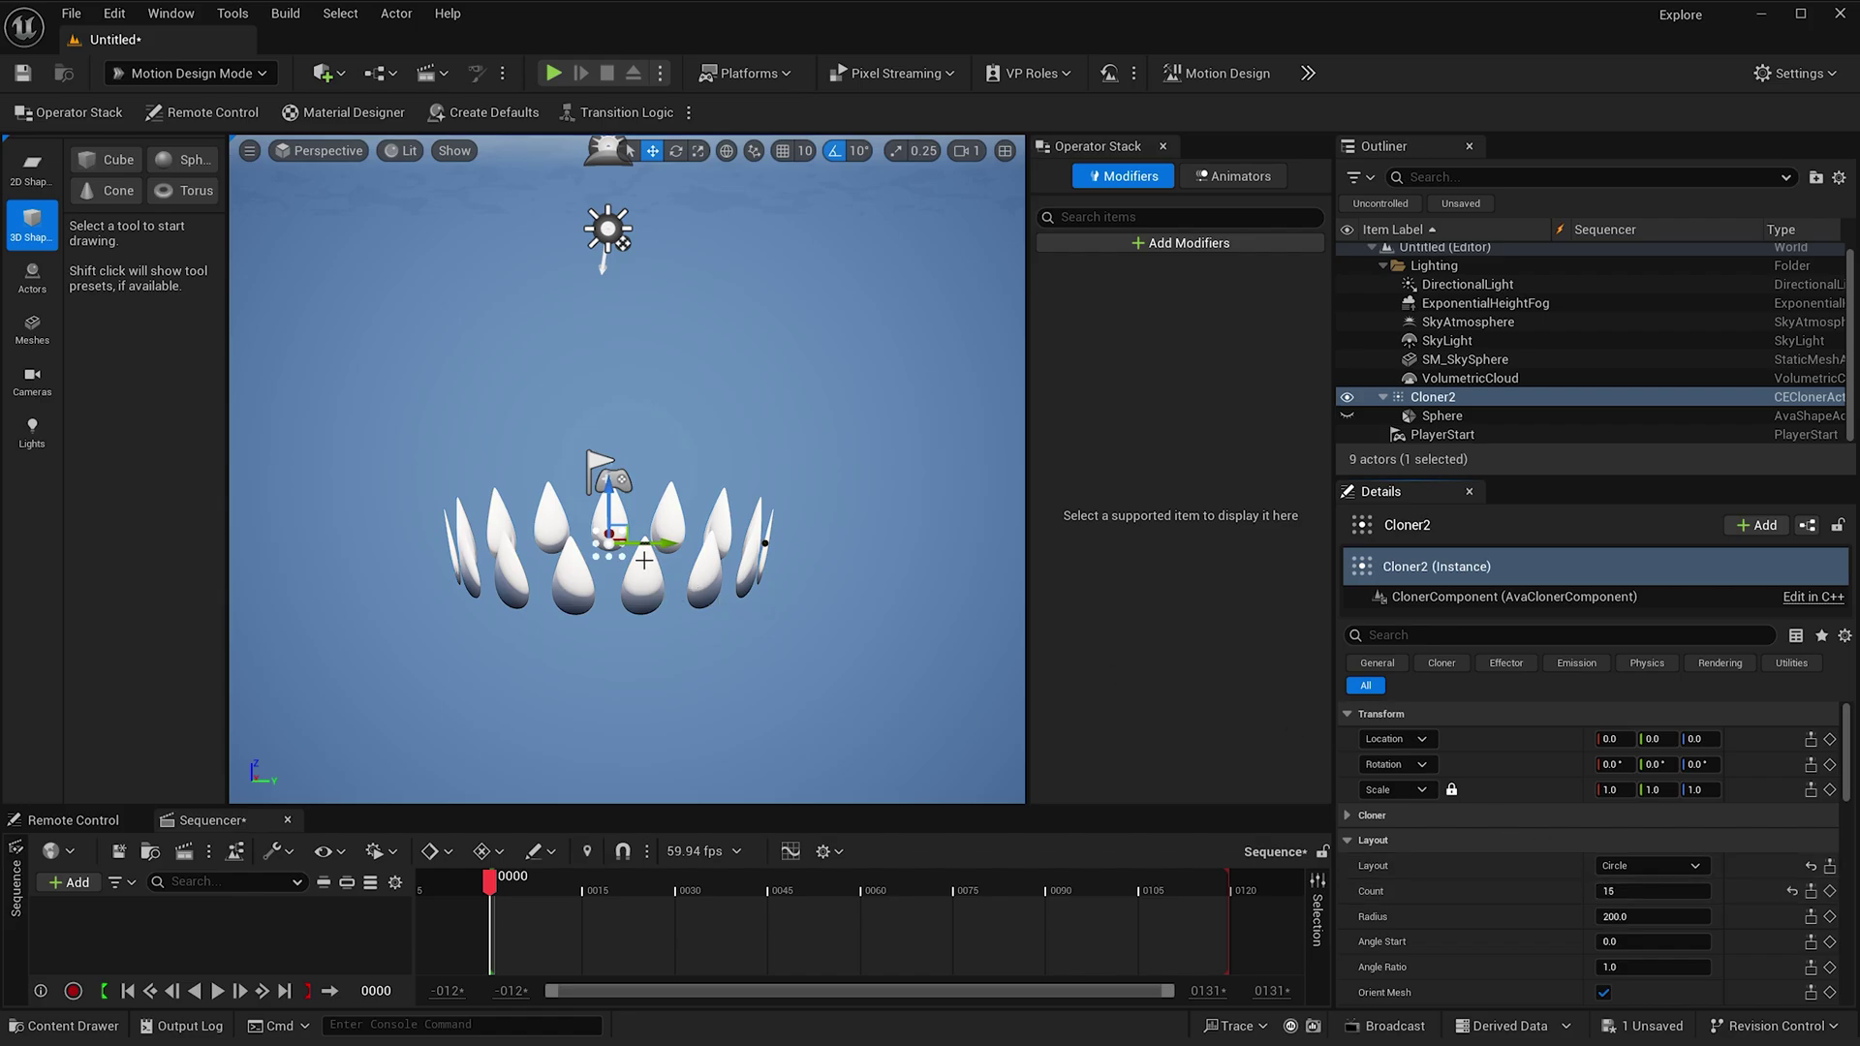
- Reset the Sphere's location and rotation, then set Rotation Y to 90 and Scale to 3
click(1448, 417)
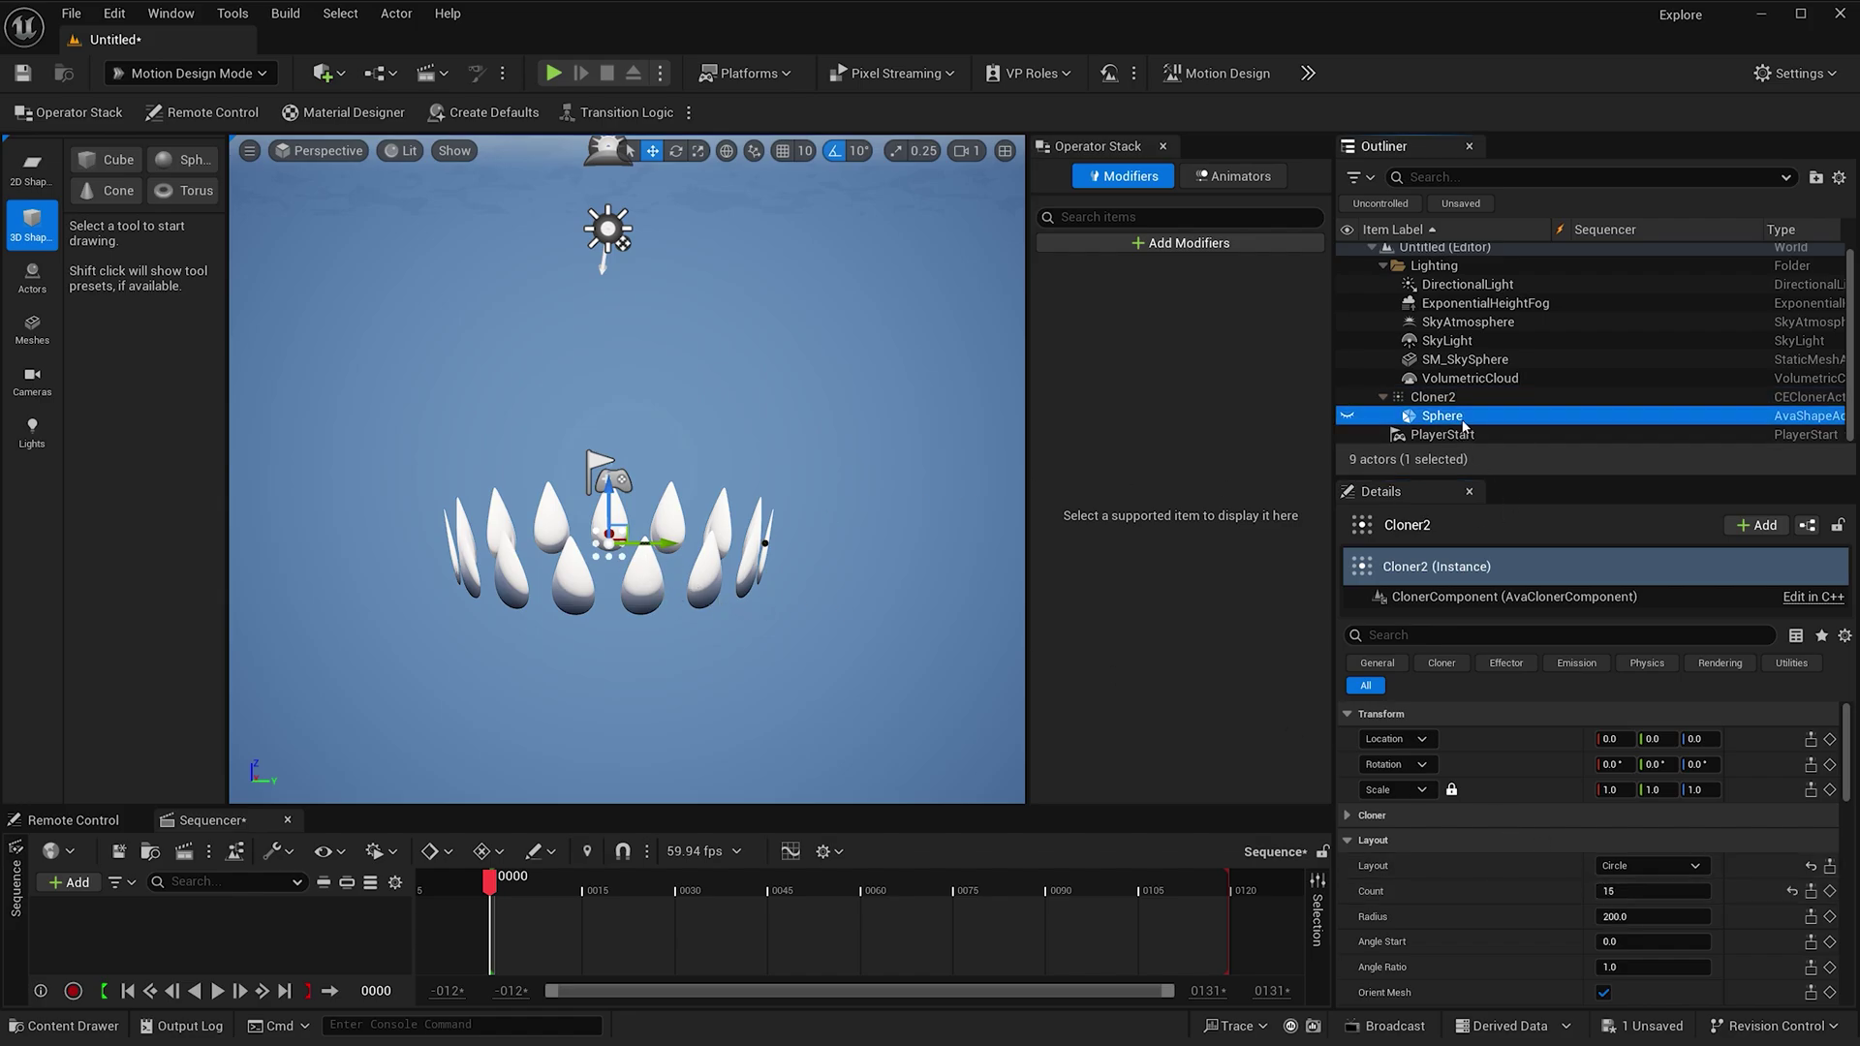
click(1792, 758)
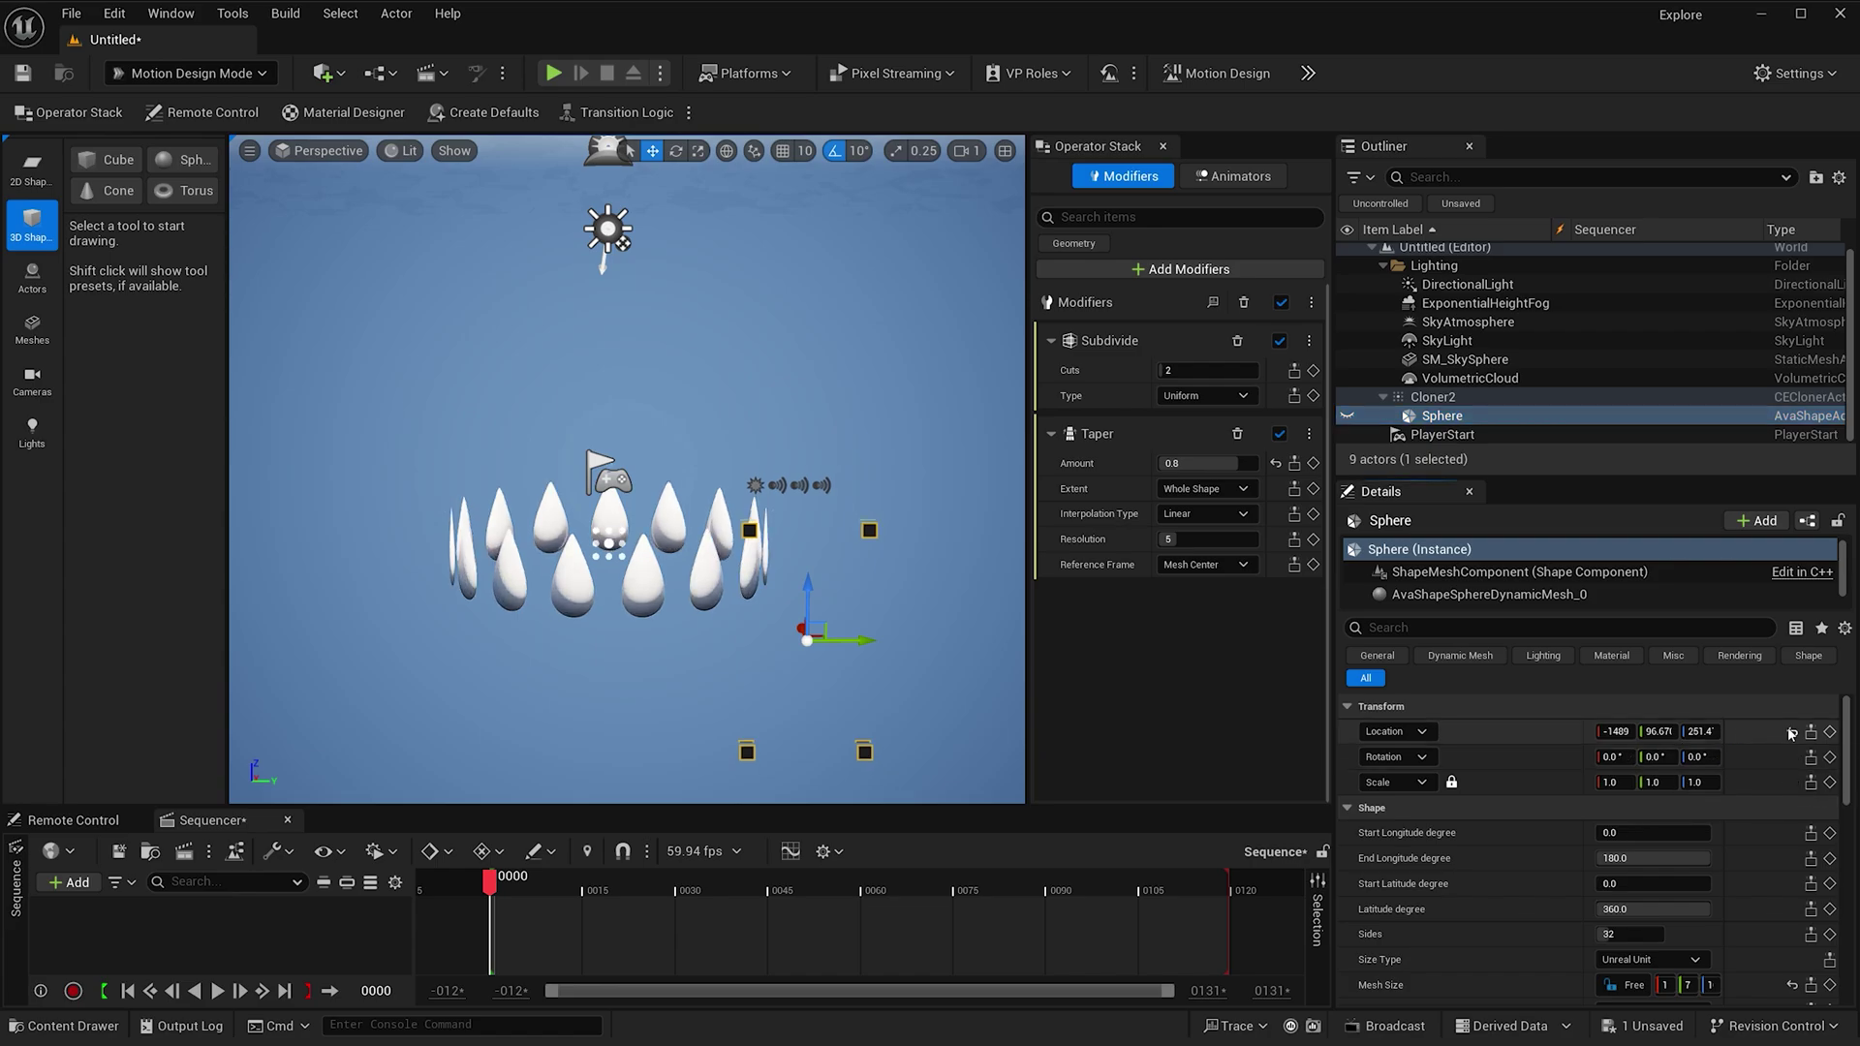
click(1792, 733)
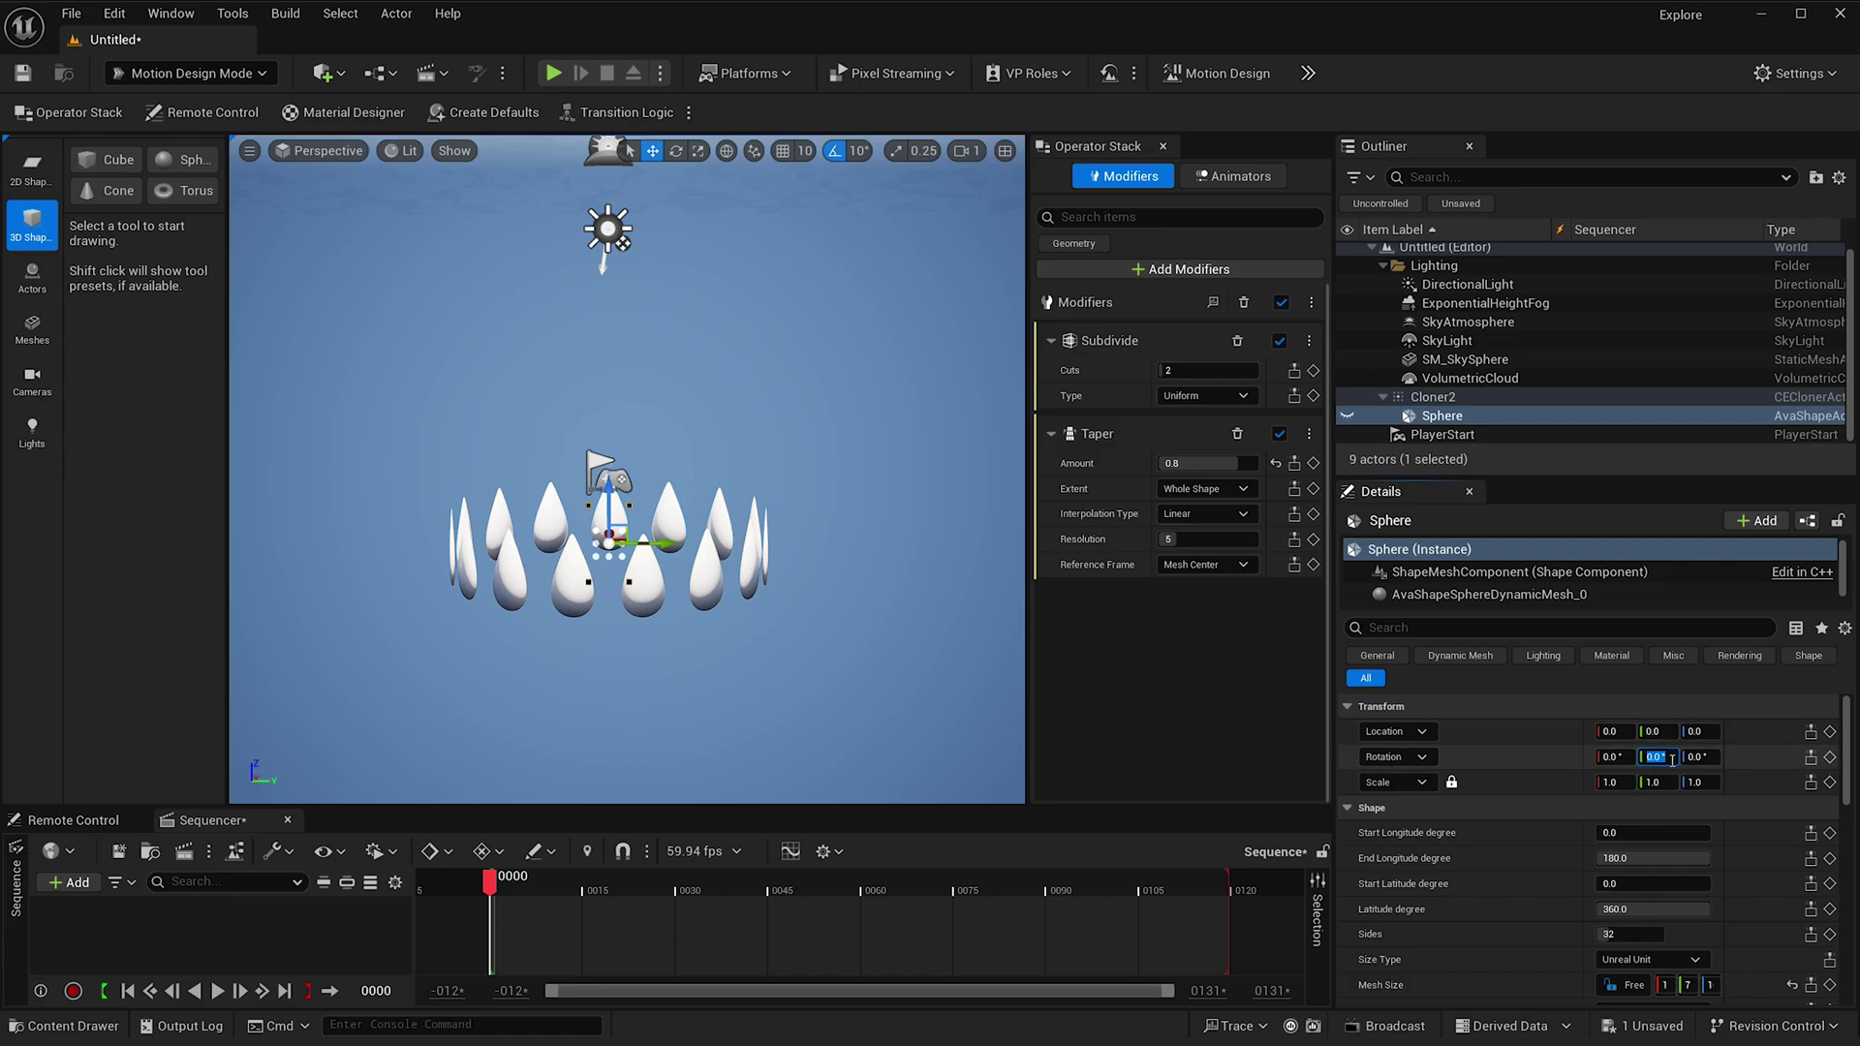
key(Return)
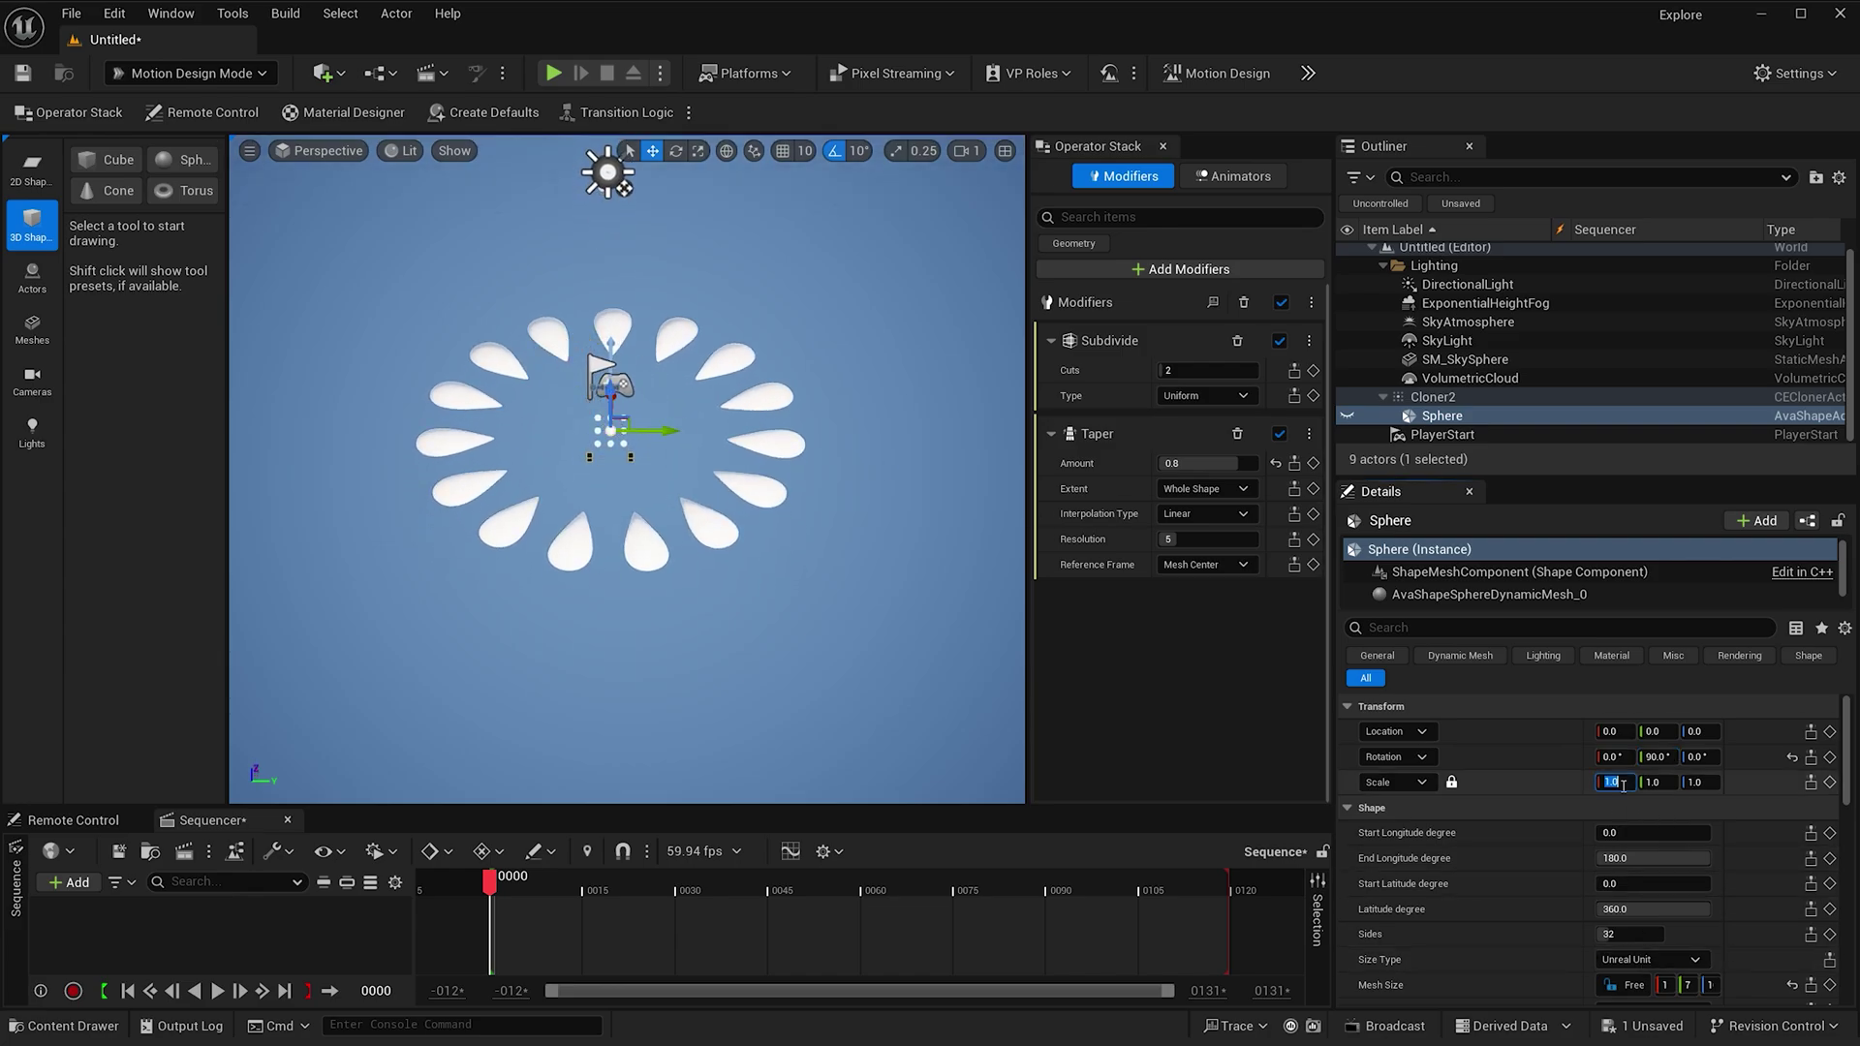
key(Return)
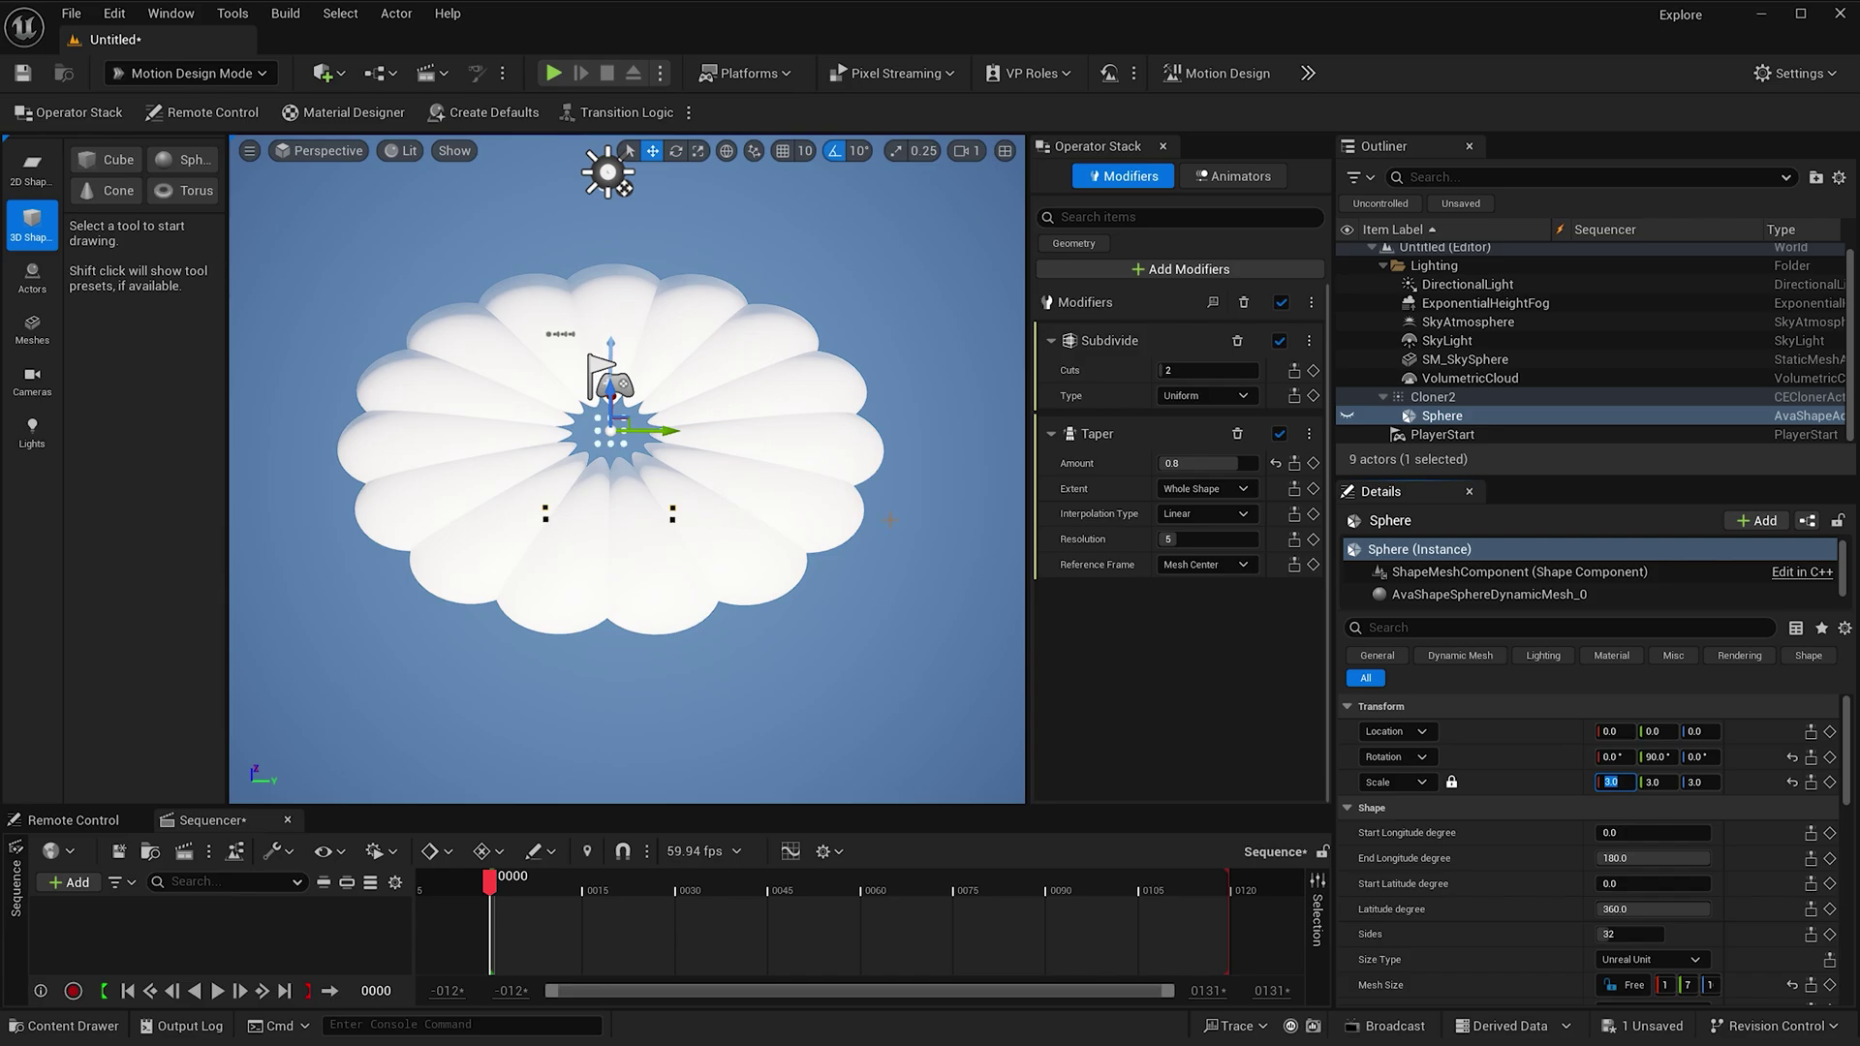
click(1434, 397)
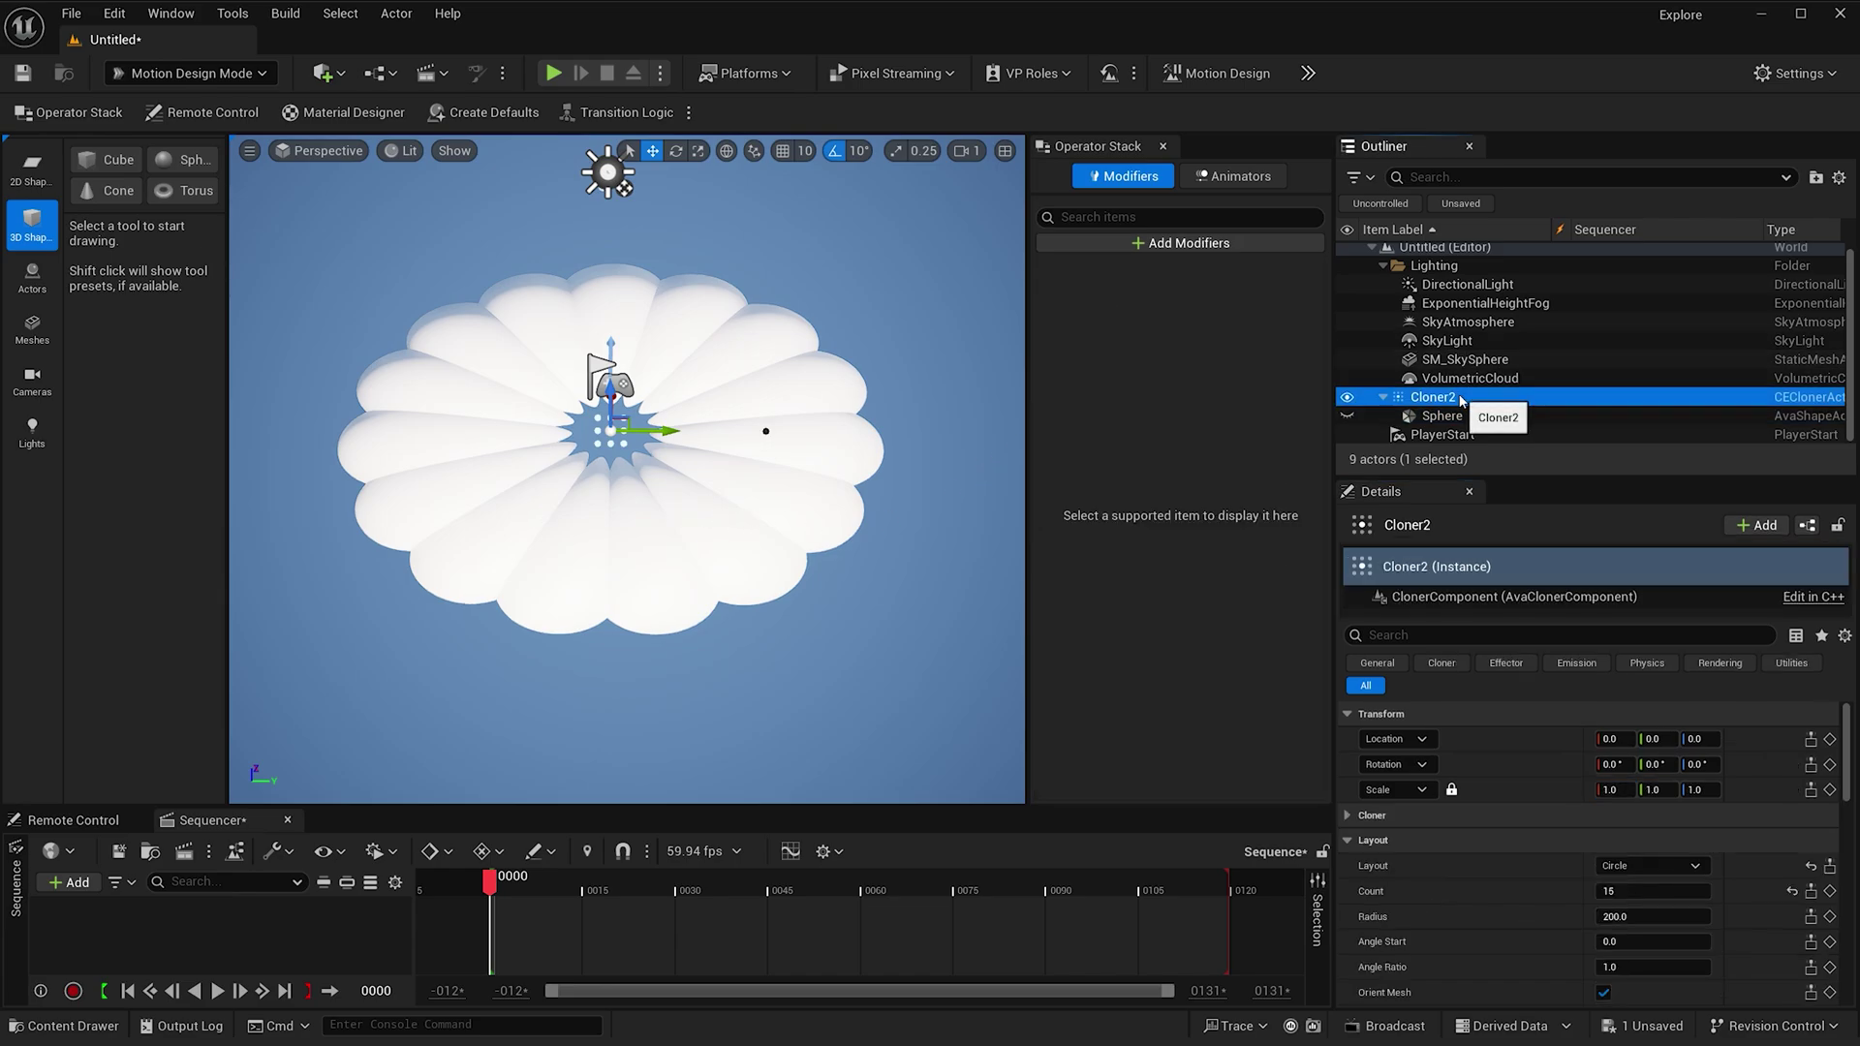
- Create a linked Effector for Cloner2 from the Details Effector section
scroll(1478, 858, down, 5)
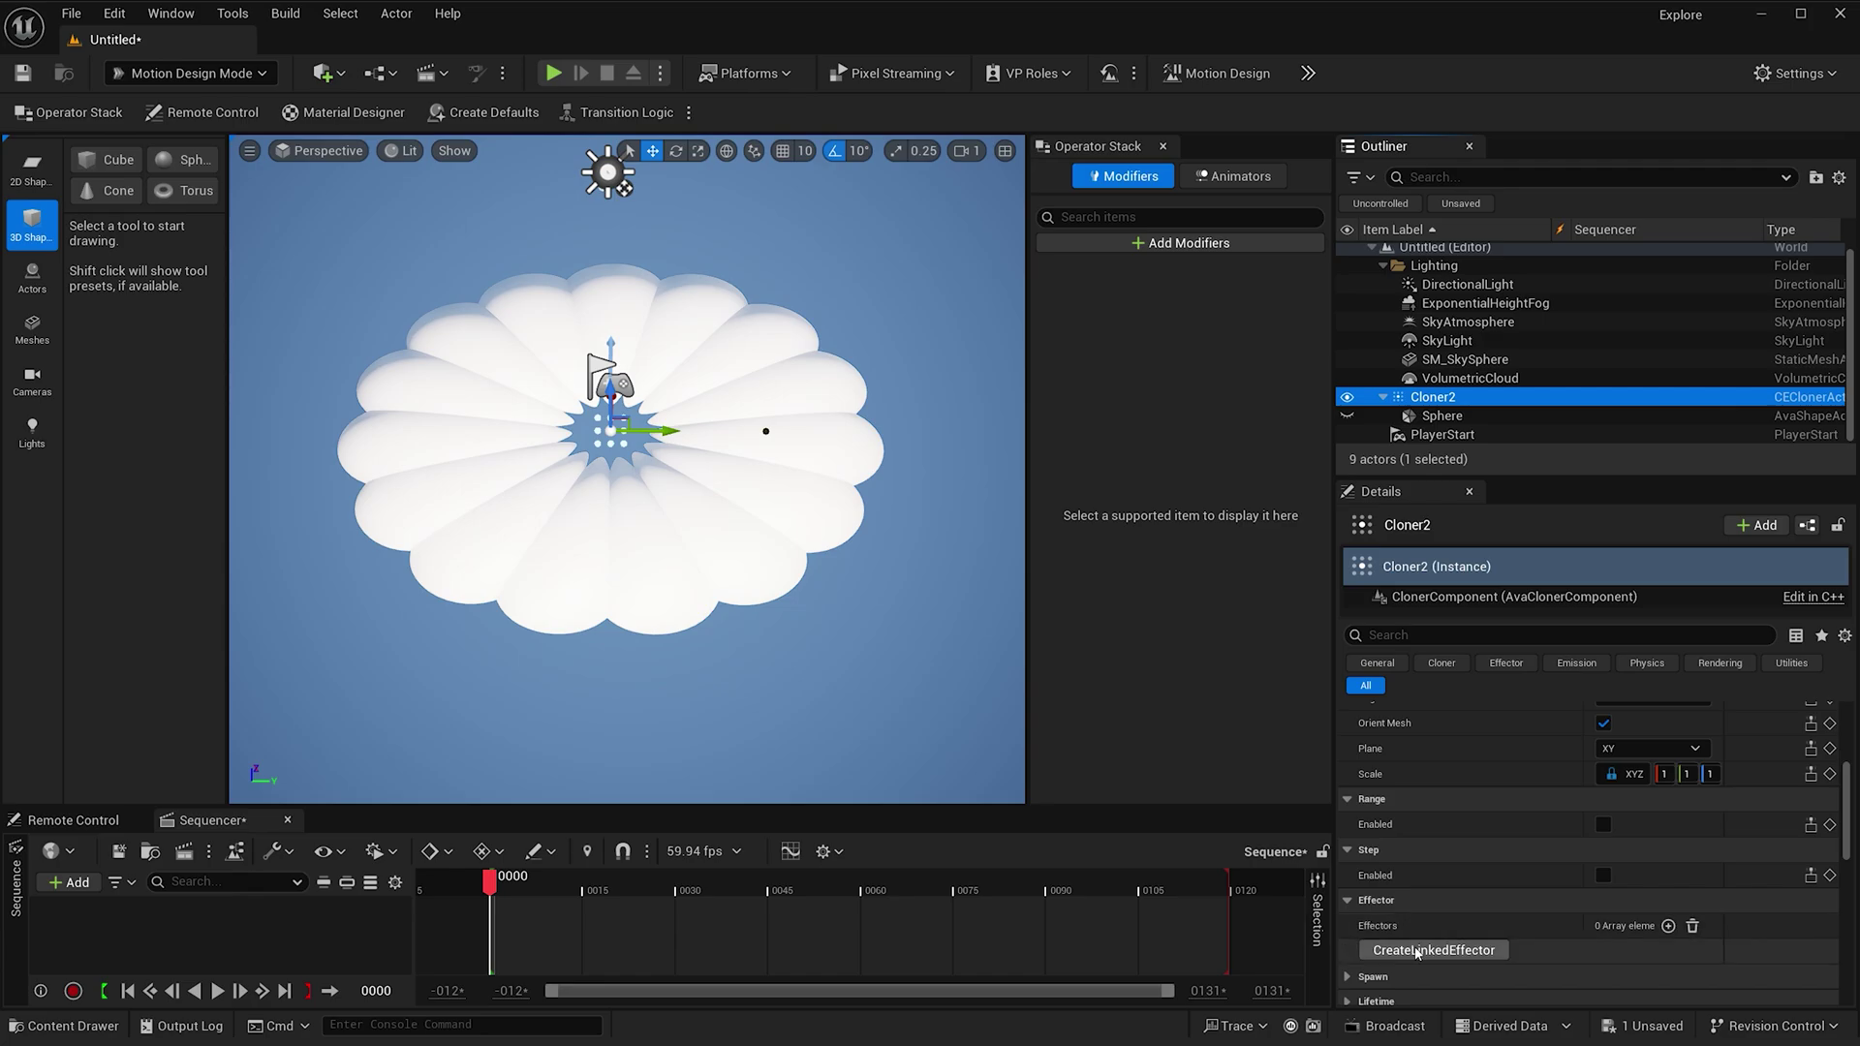
click(1434, 951)
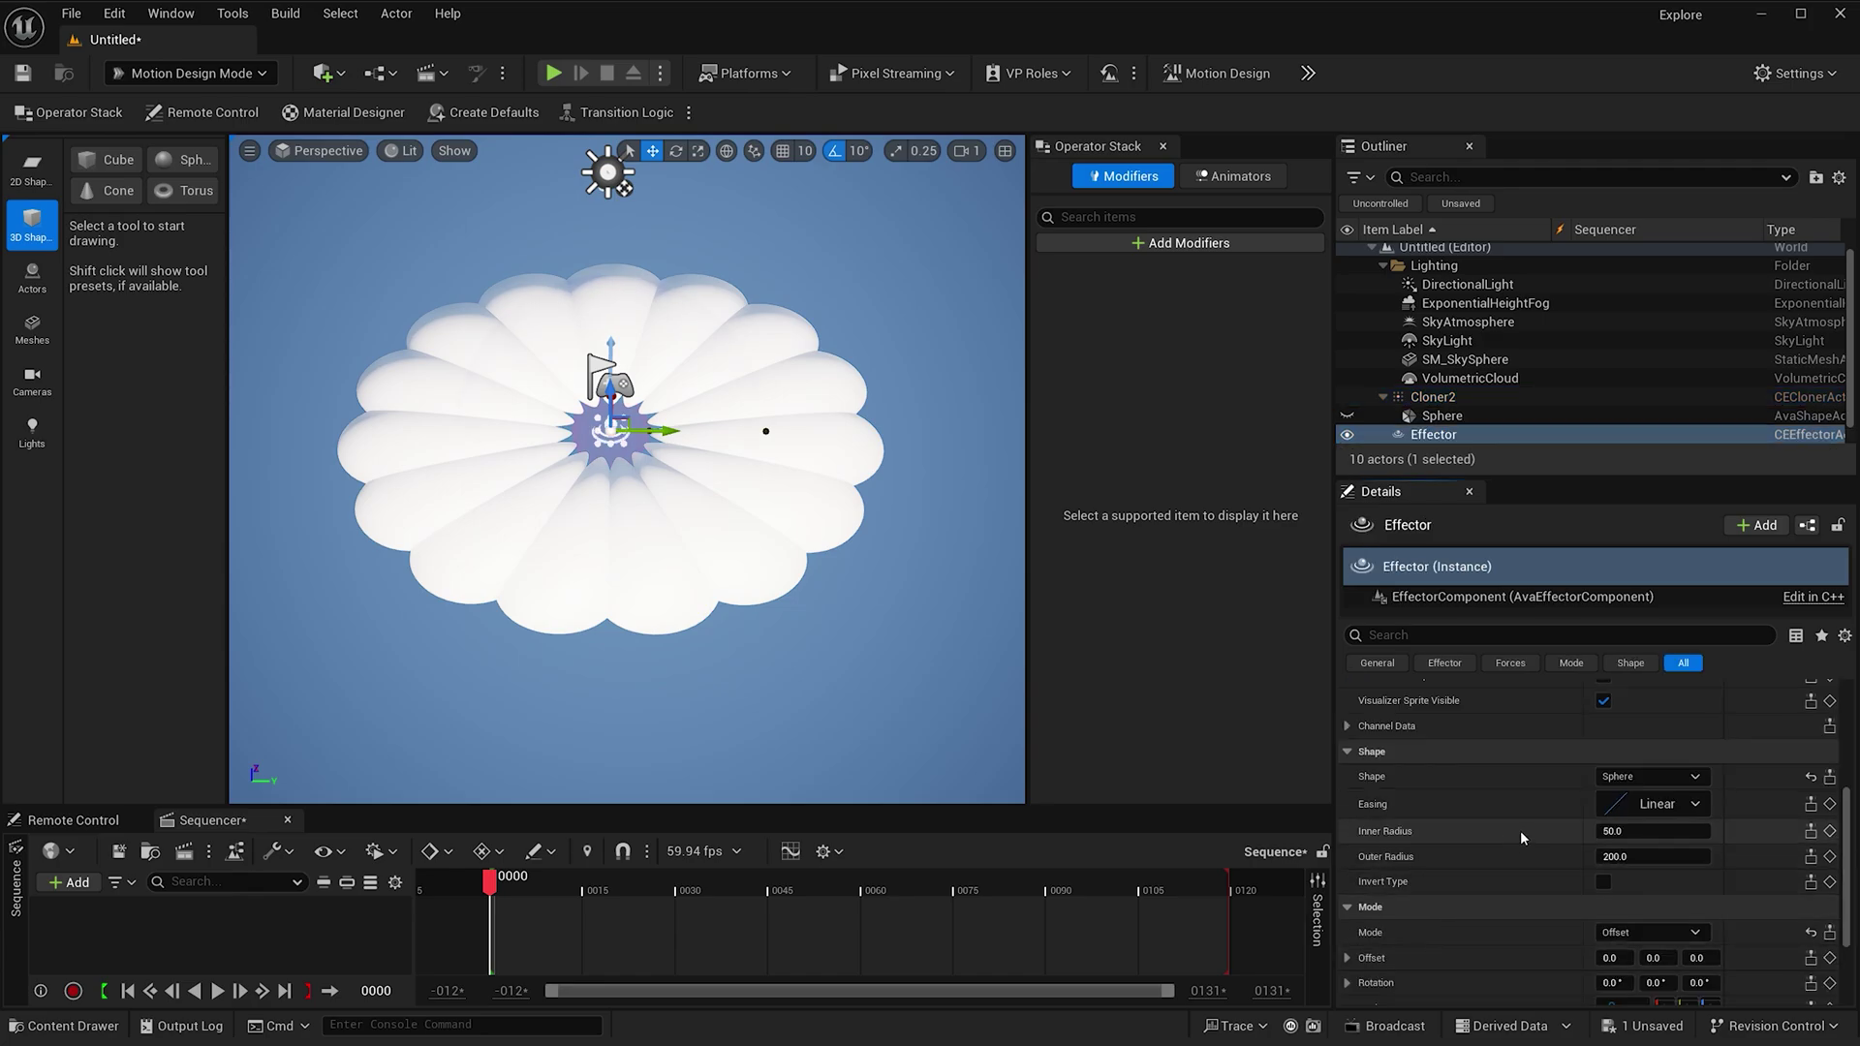
- Set the Effector's shape to Unbound and its X rotation offset to 15°
click(1628, 783)
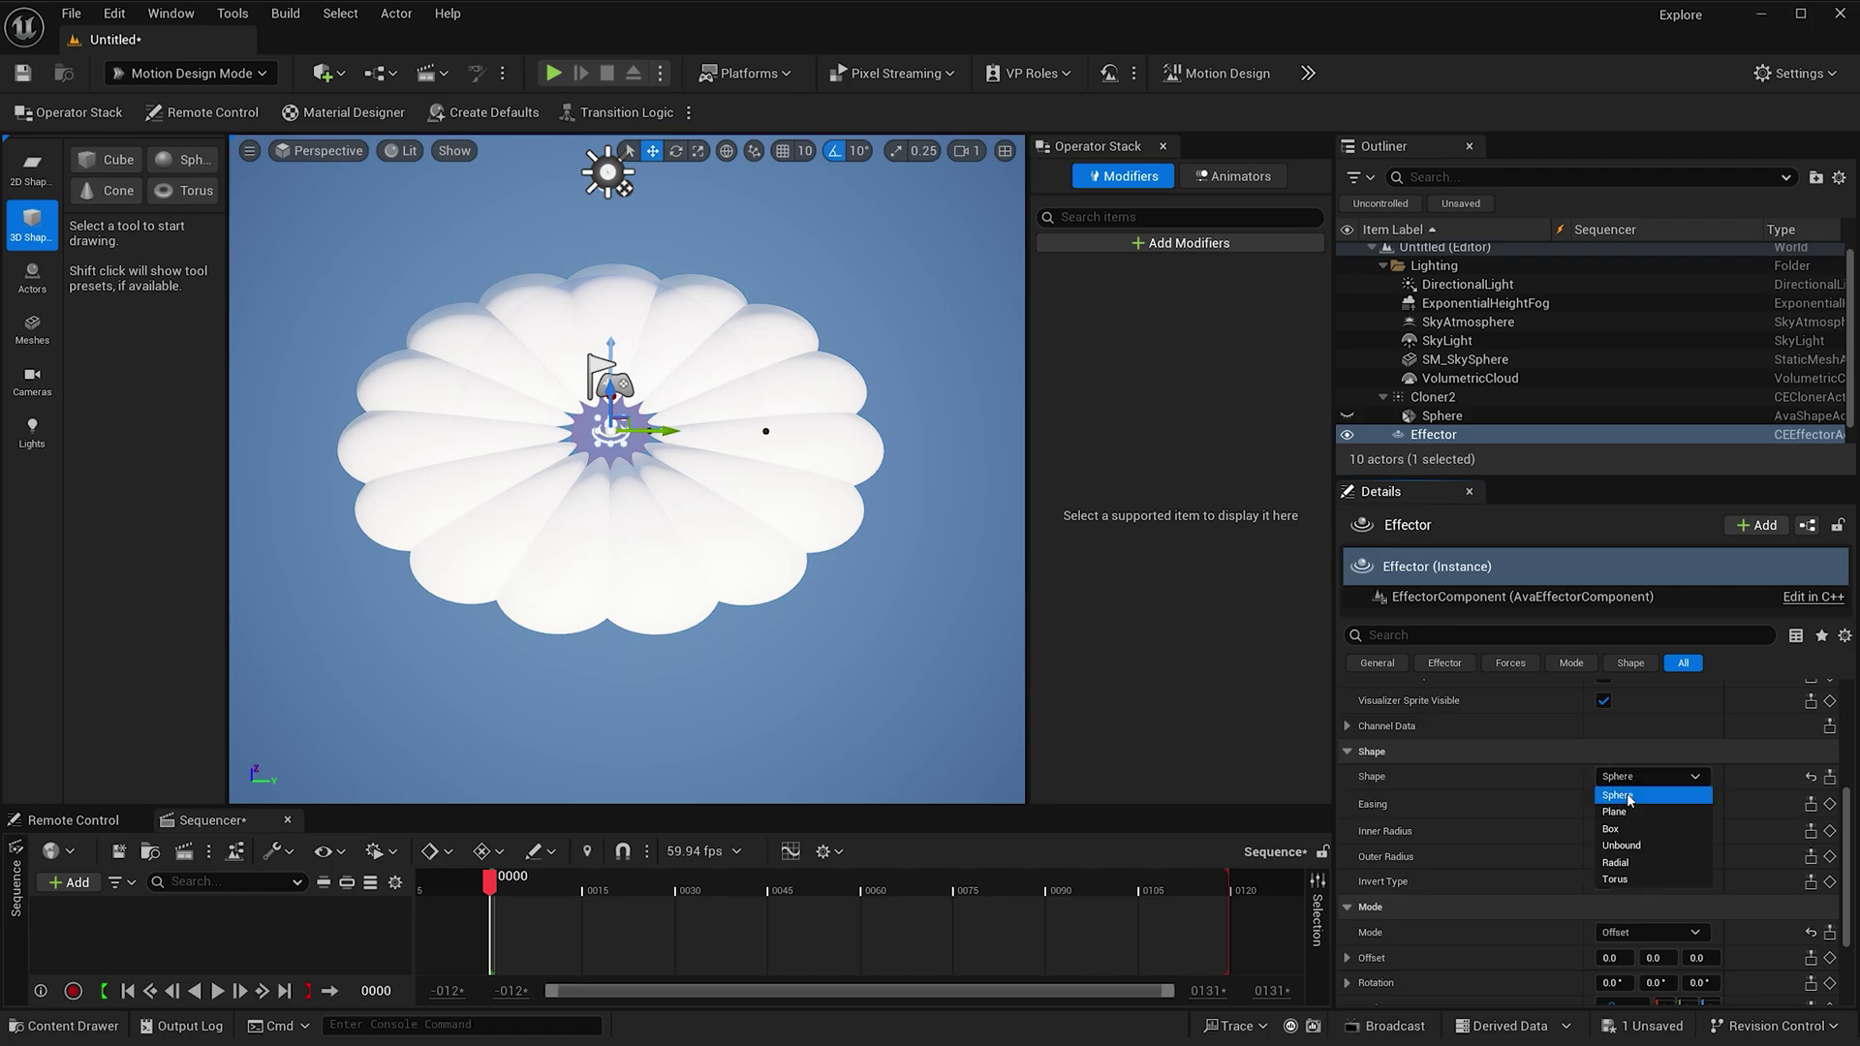
click(1630, 847)
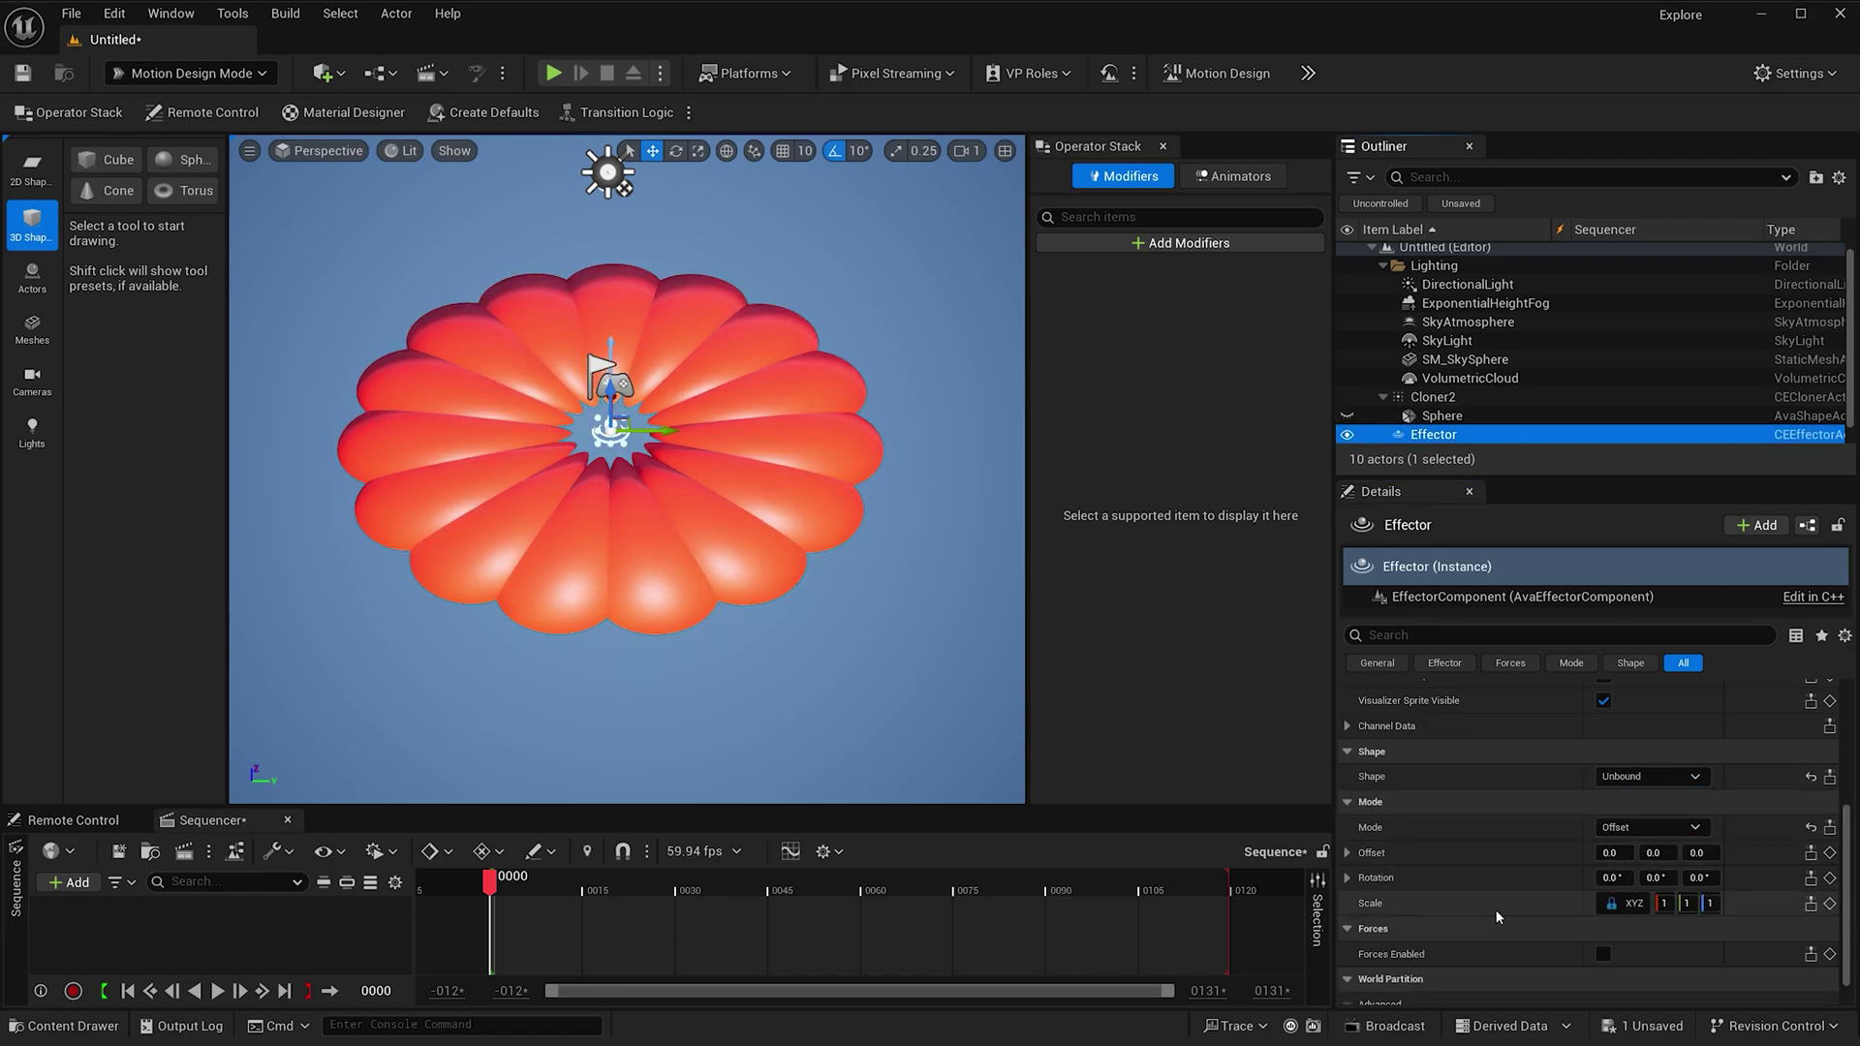
scroll(1500, 862, up, 5)
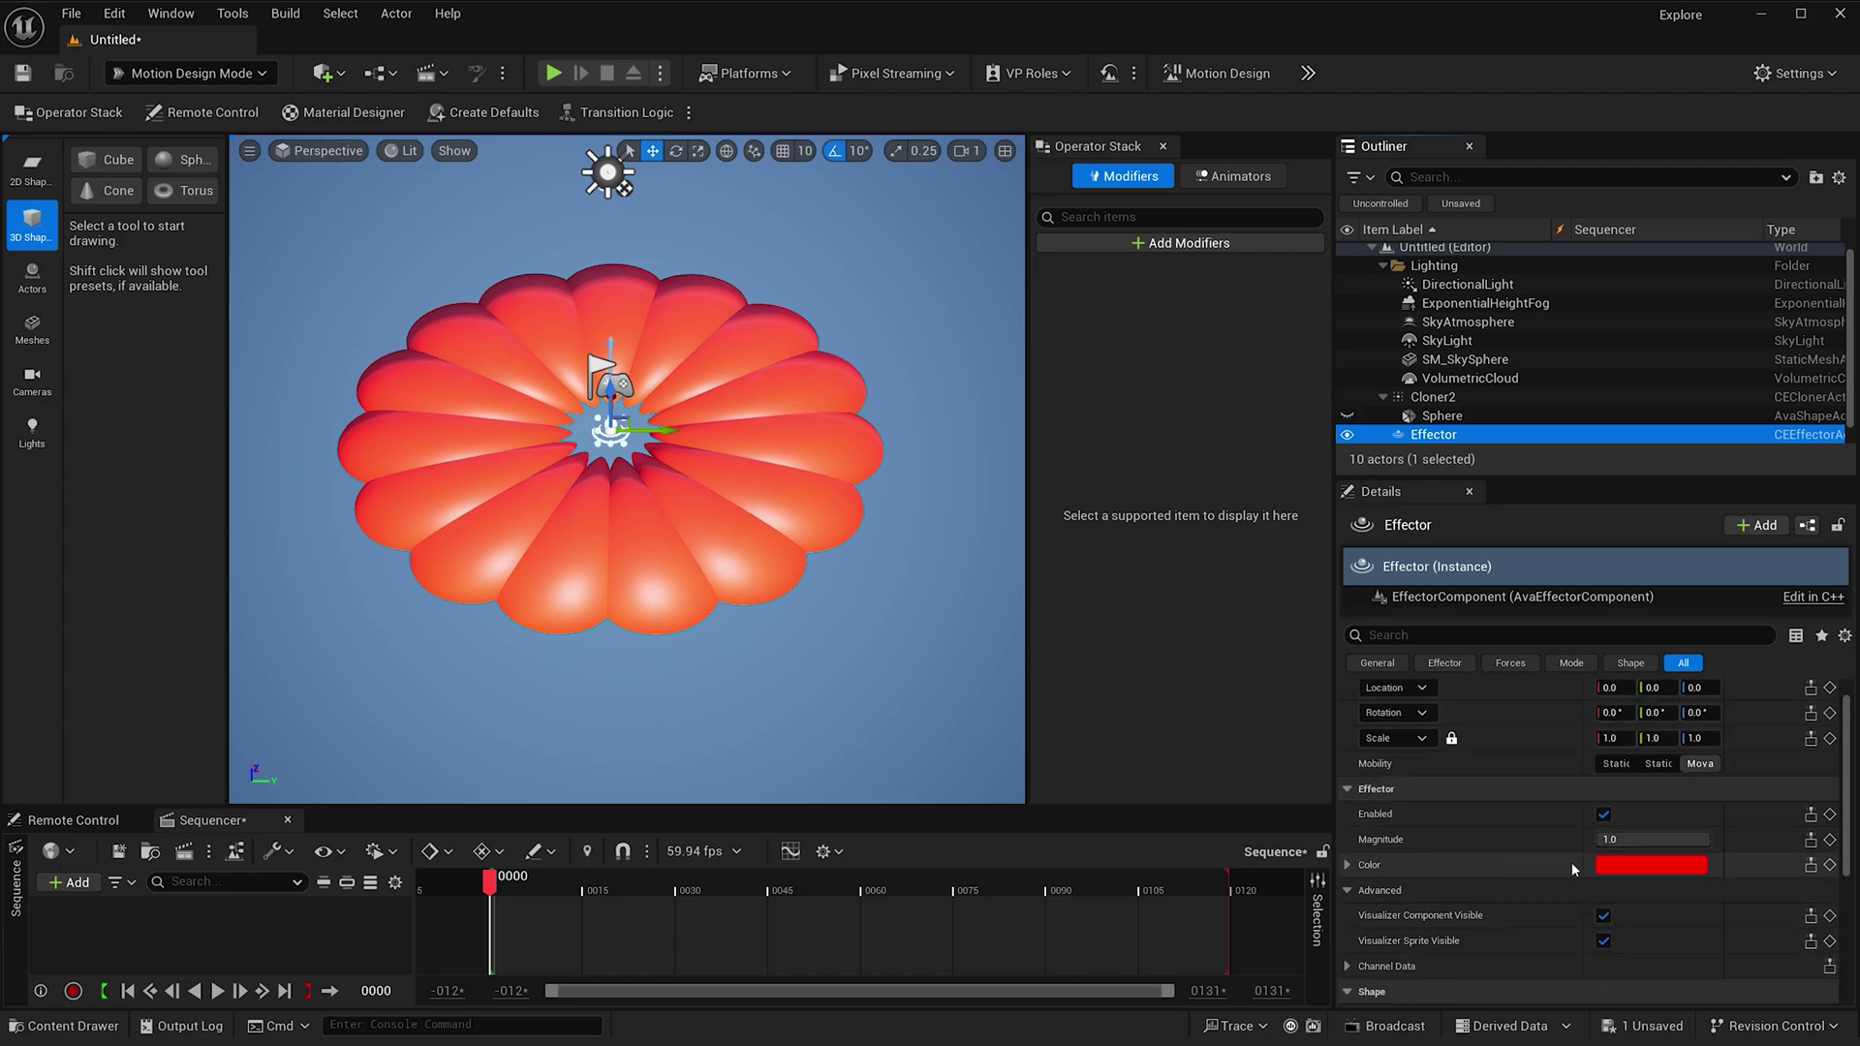
scroll(1562, 867, down, 5)
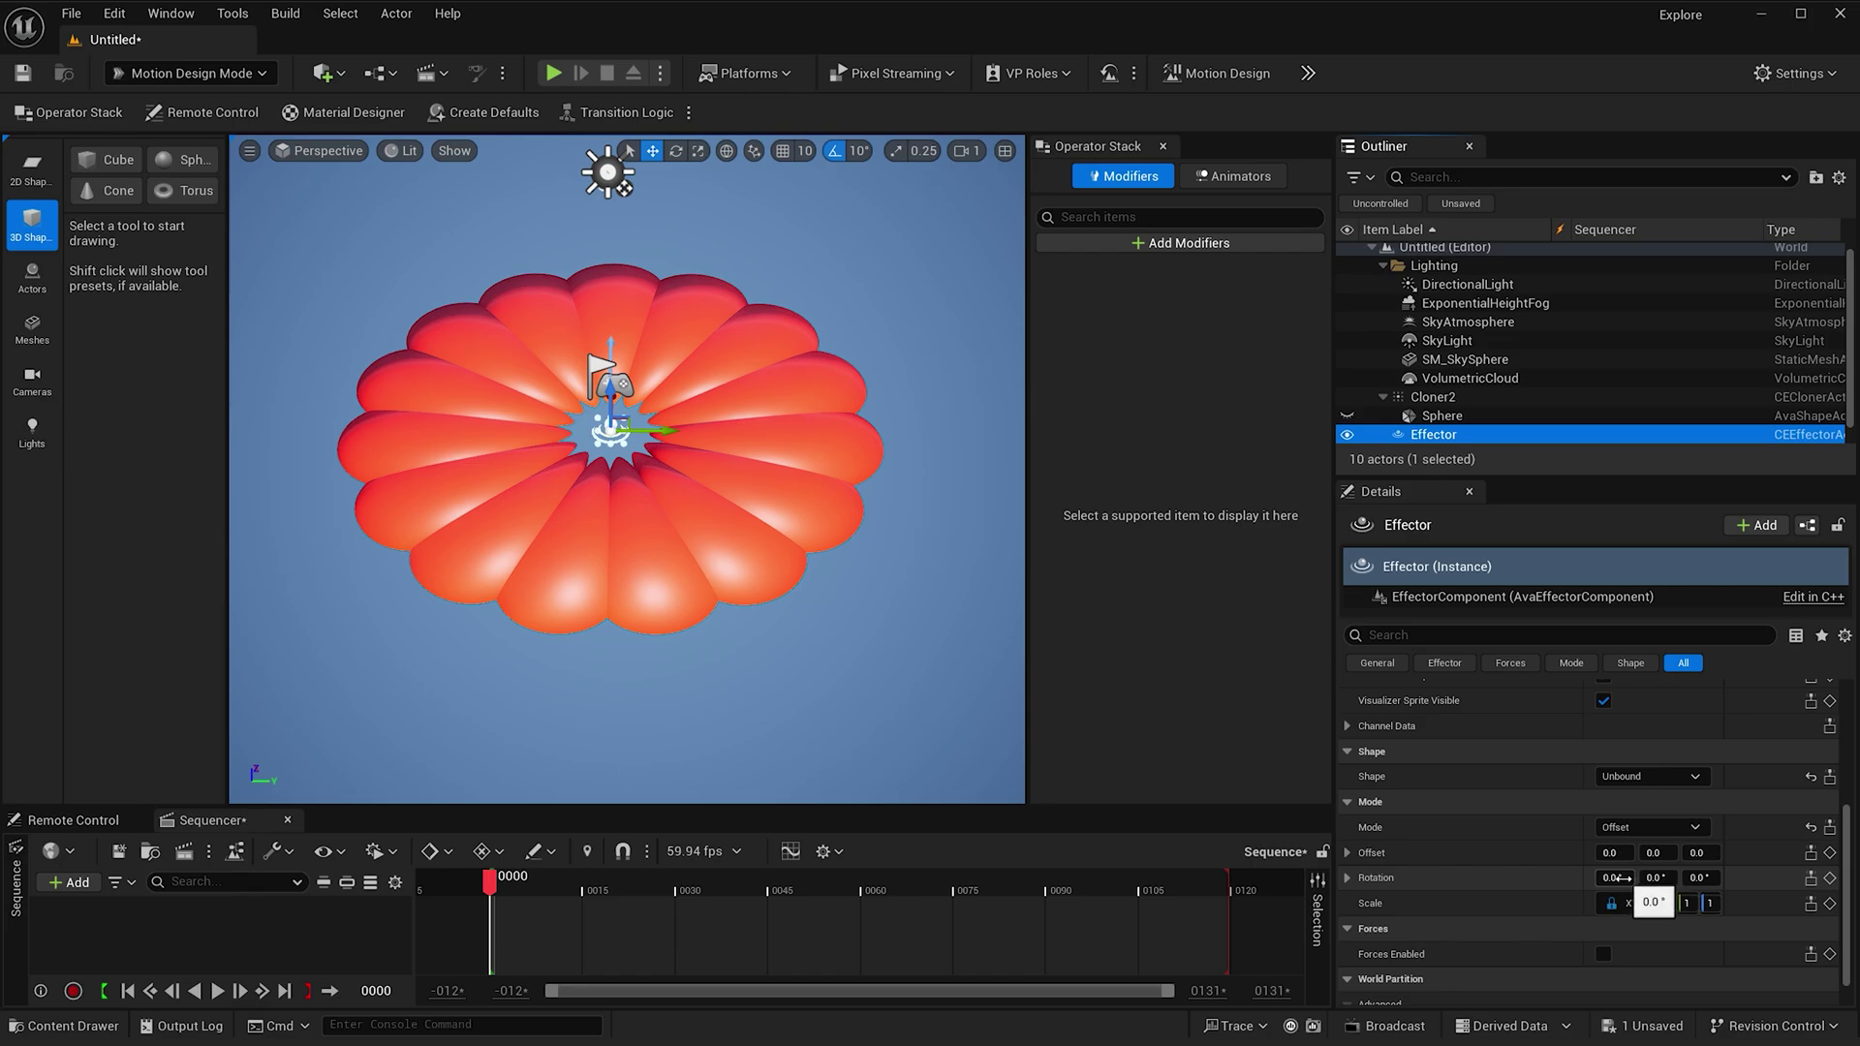
click(1624, 878)
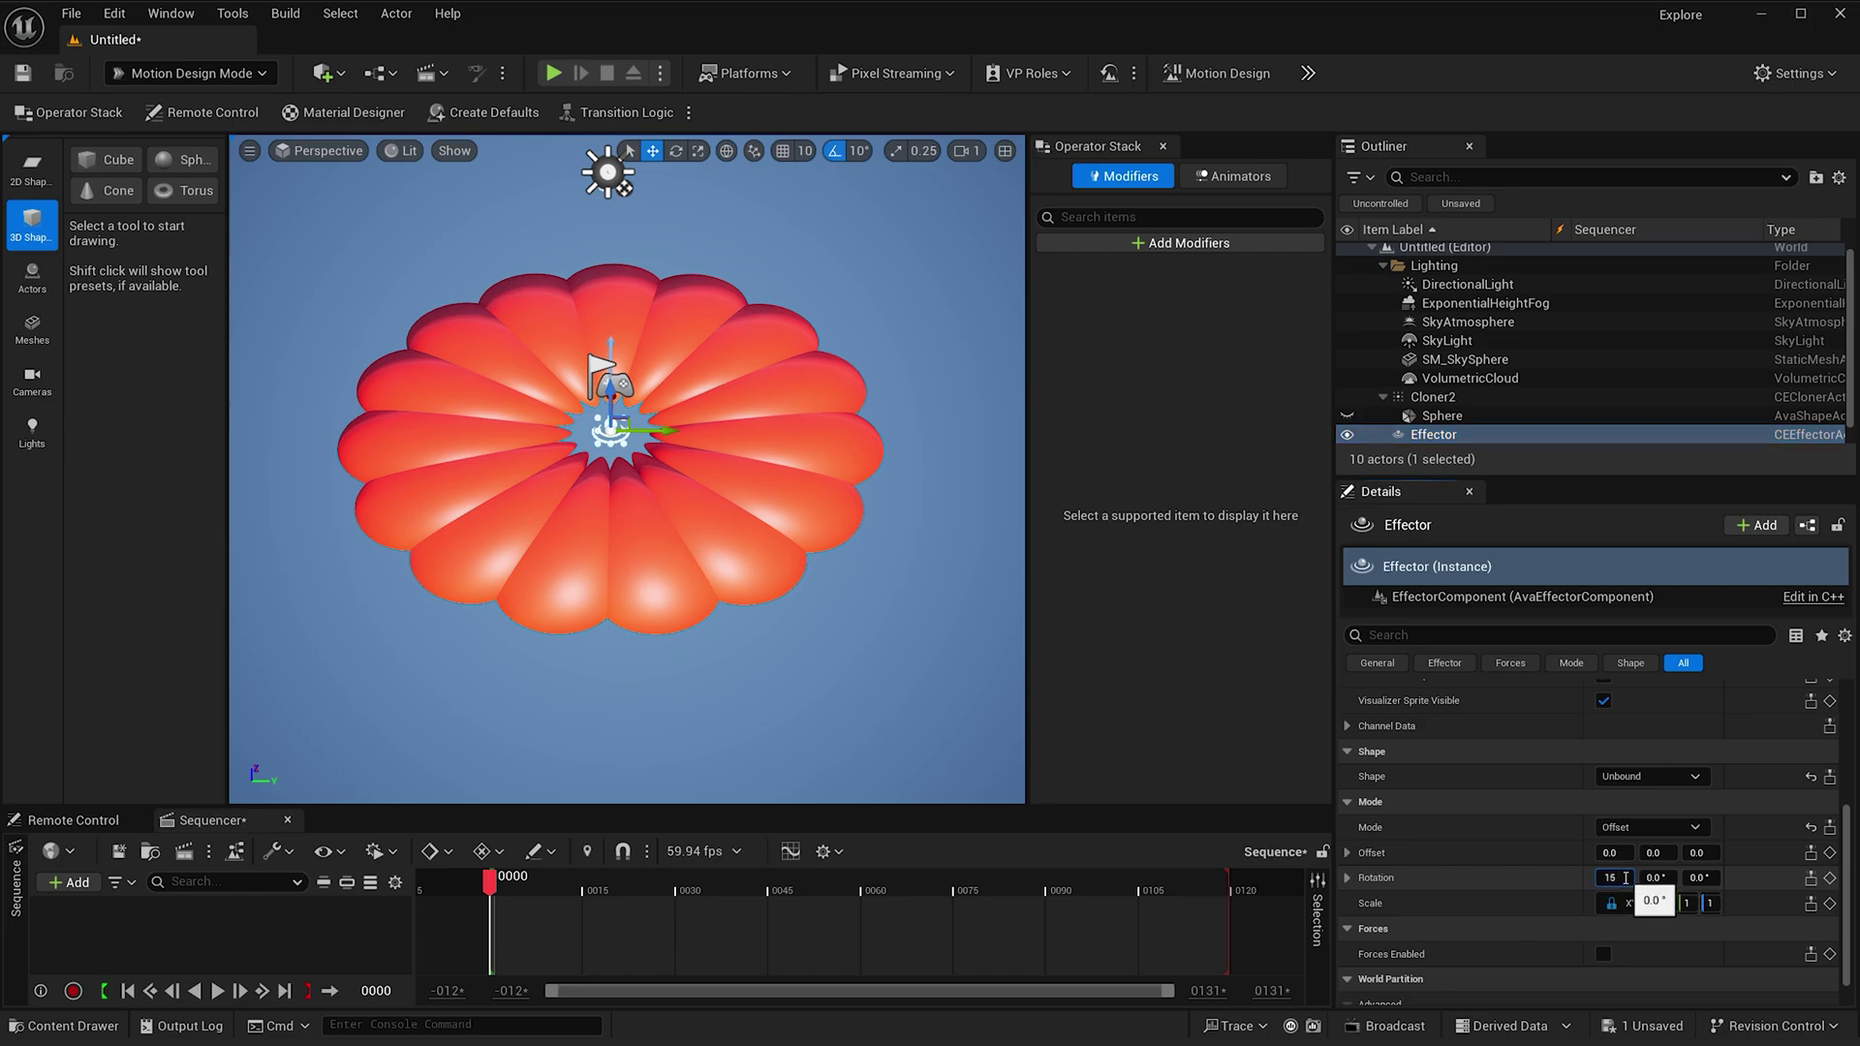
text(15)
key(Return)
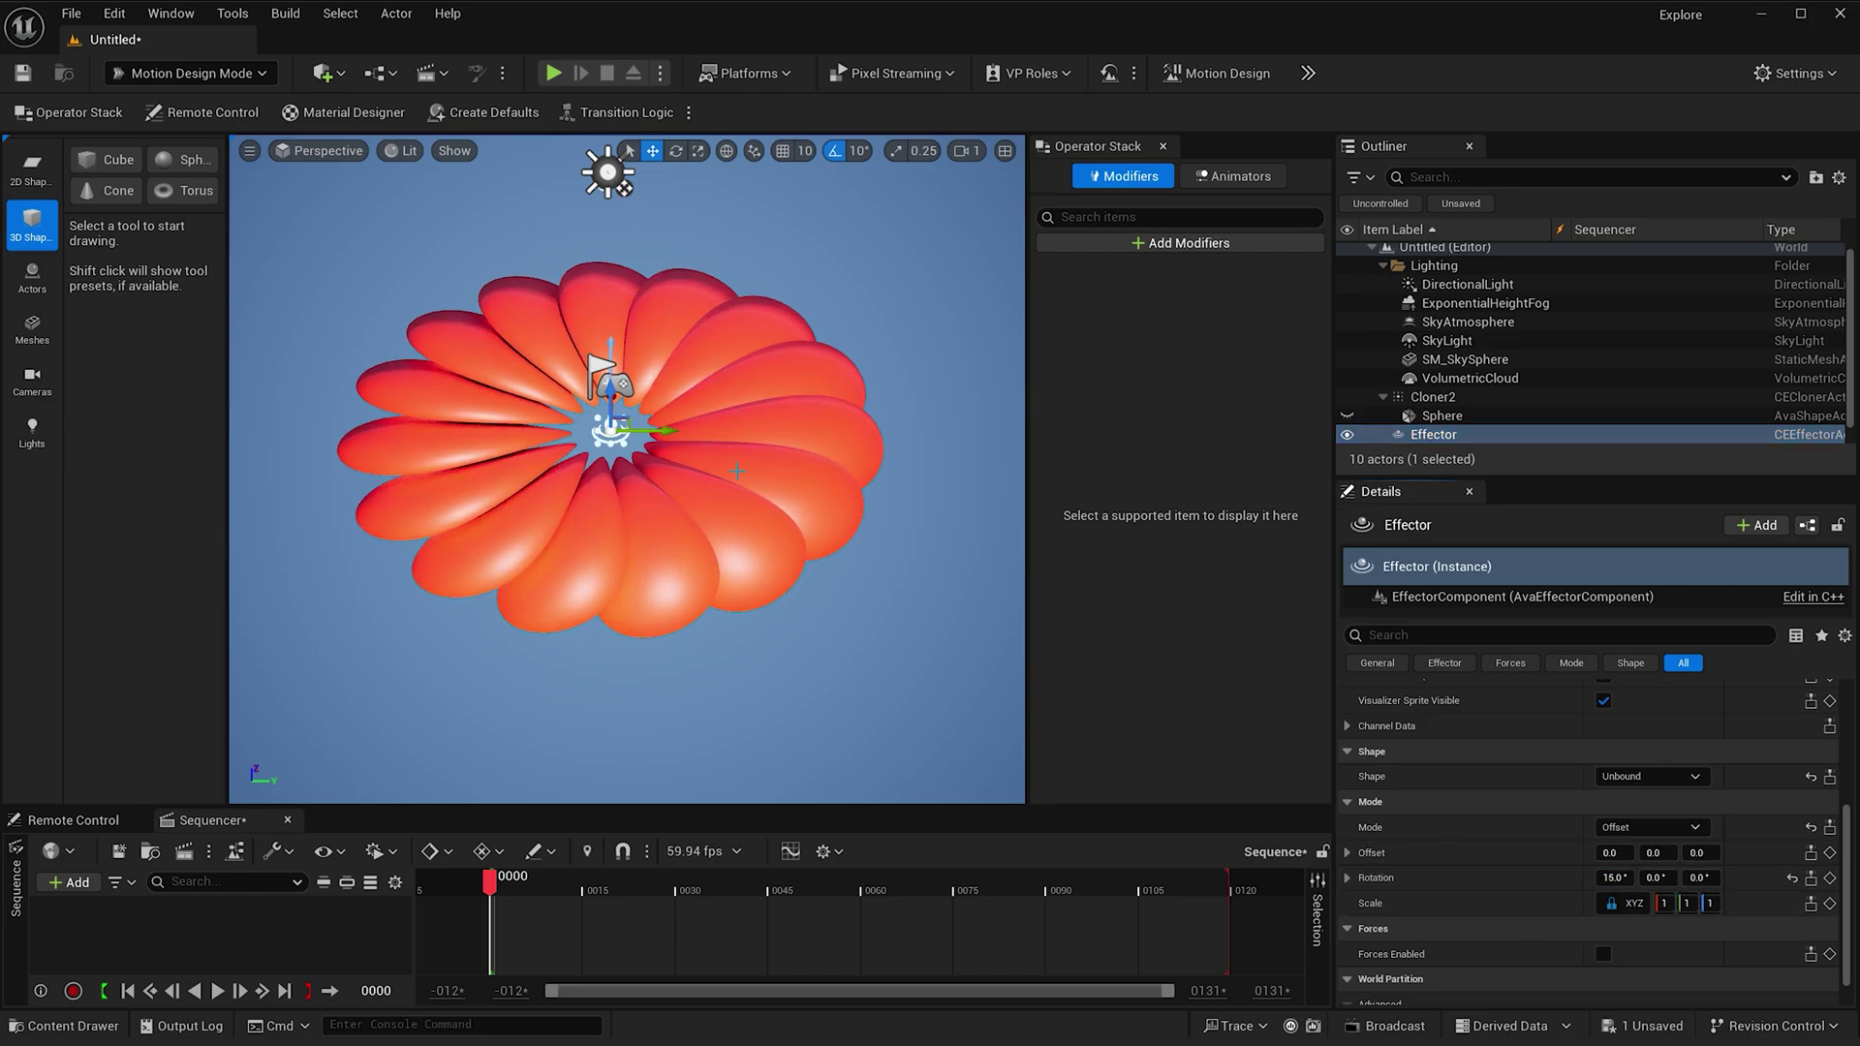
mouse_move(679, 520)
alt+mouse_down()
mouse_move(683, 620)
mouse_move(717, 523)
mouse_move(679, 519)
alt+mouse_up()
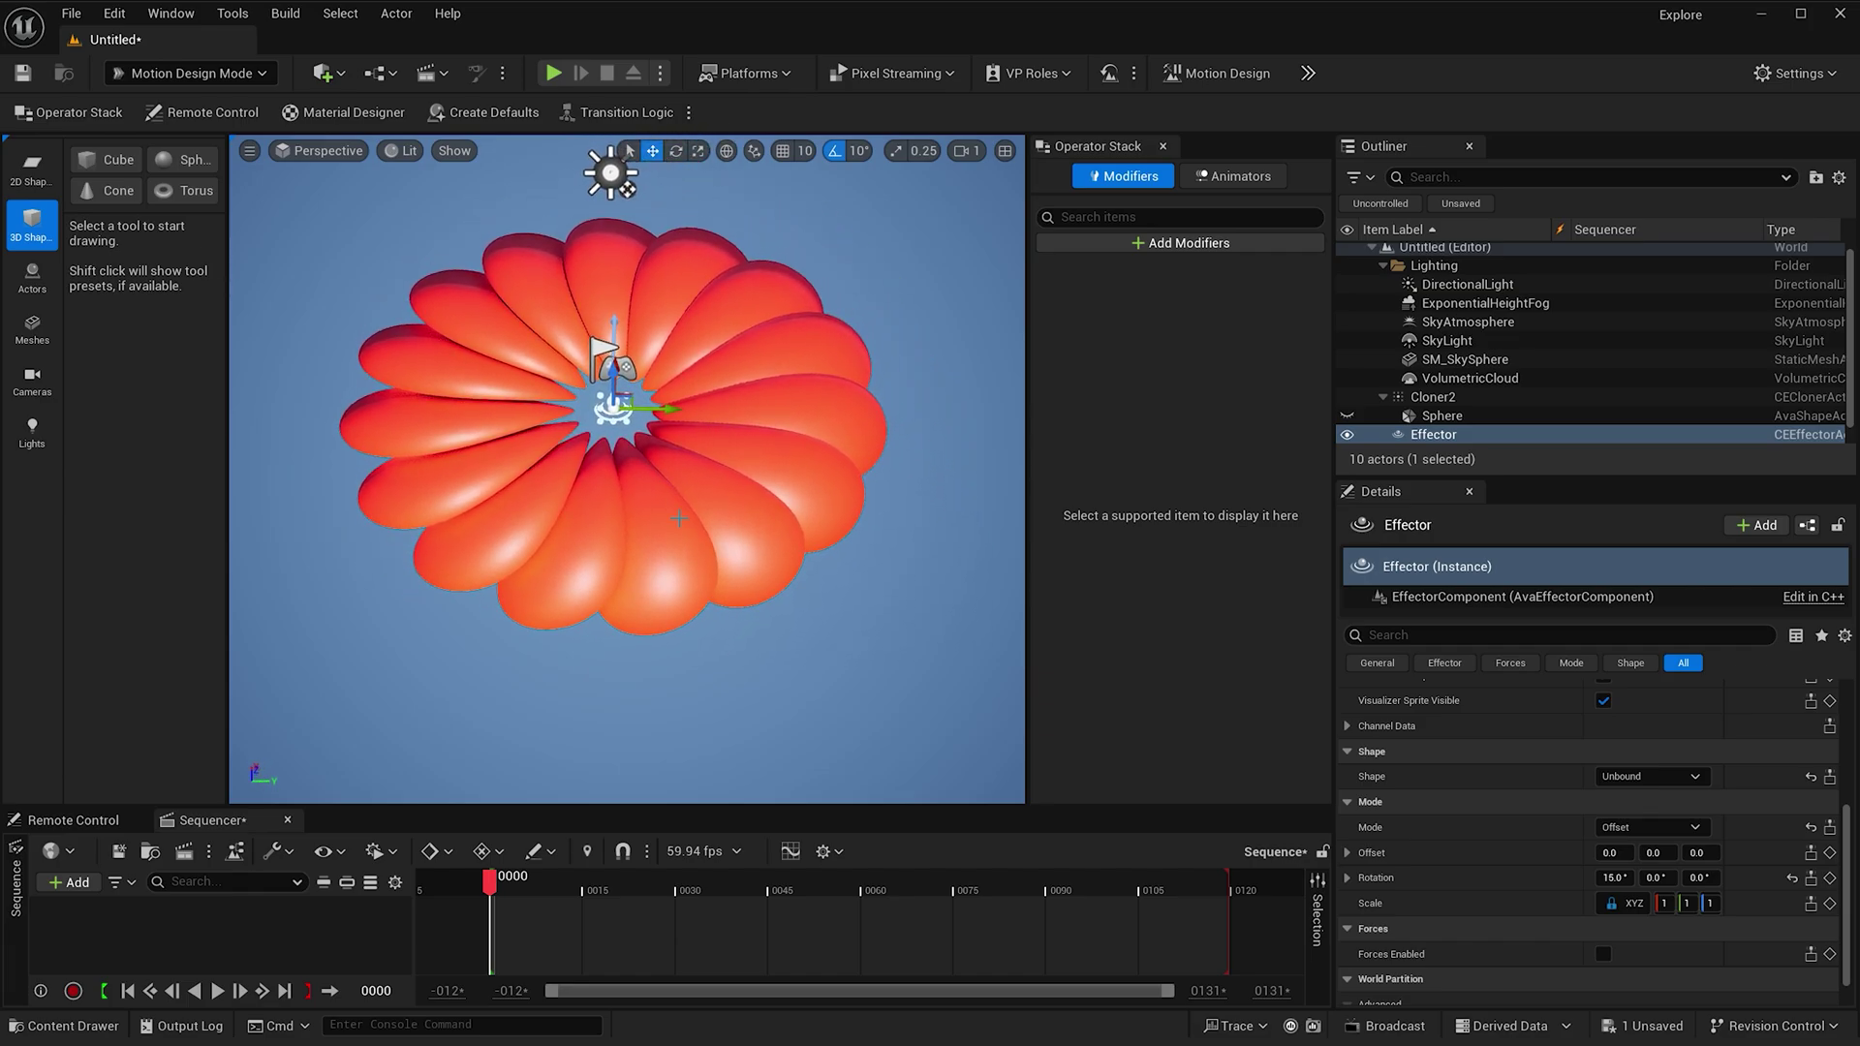
- Change the Effector colour from red to pink (hex sRGB EE6783FF) so every petal turns pink
scroll(1550, 804, up, 3)
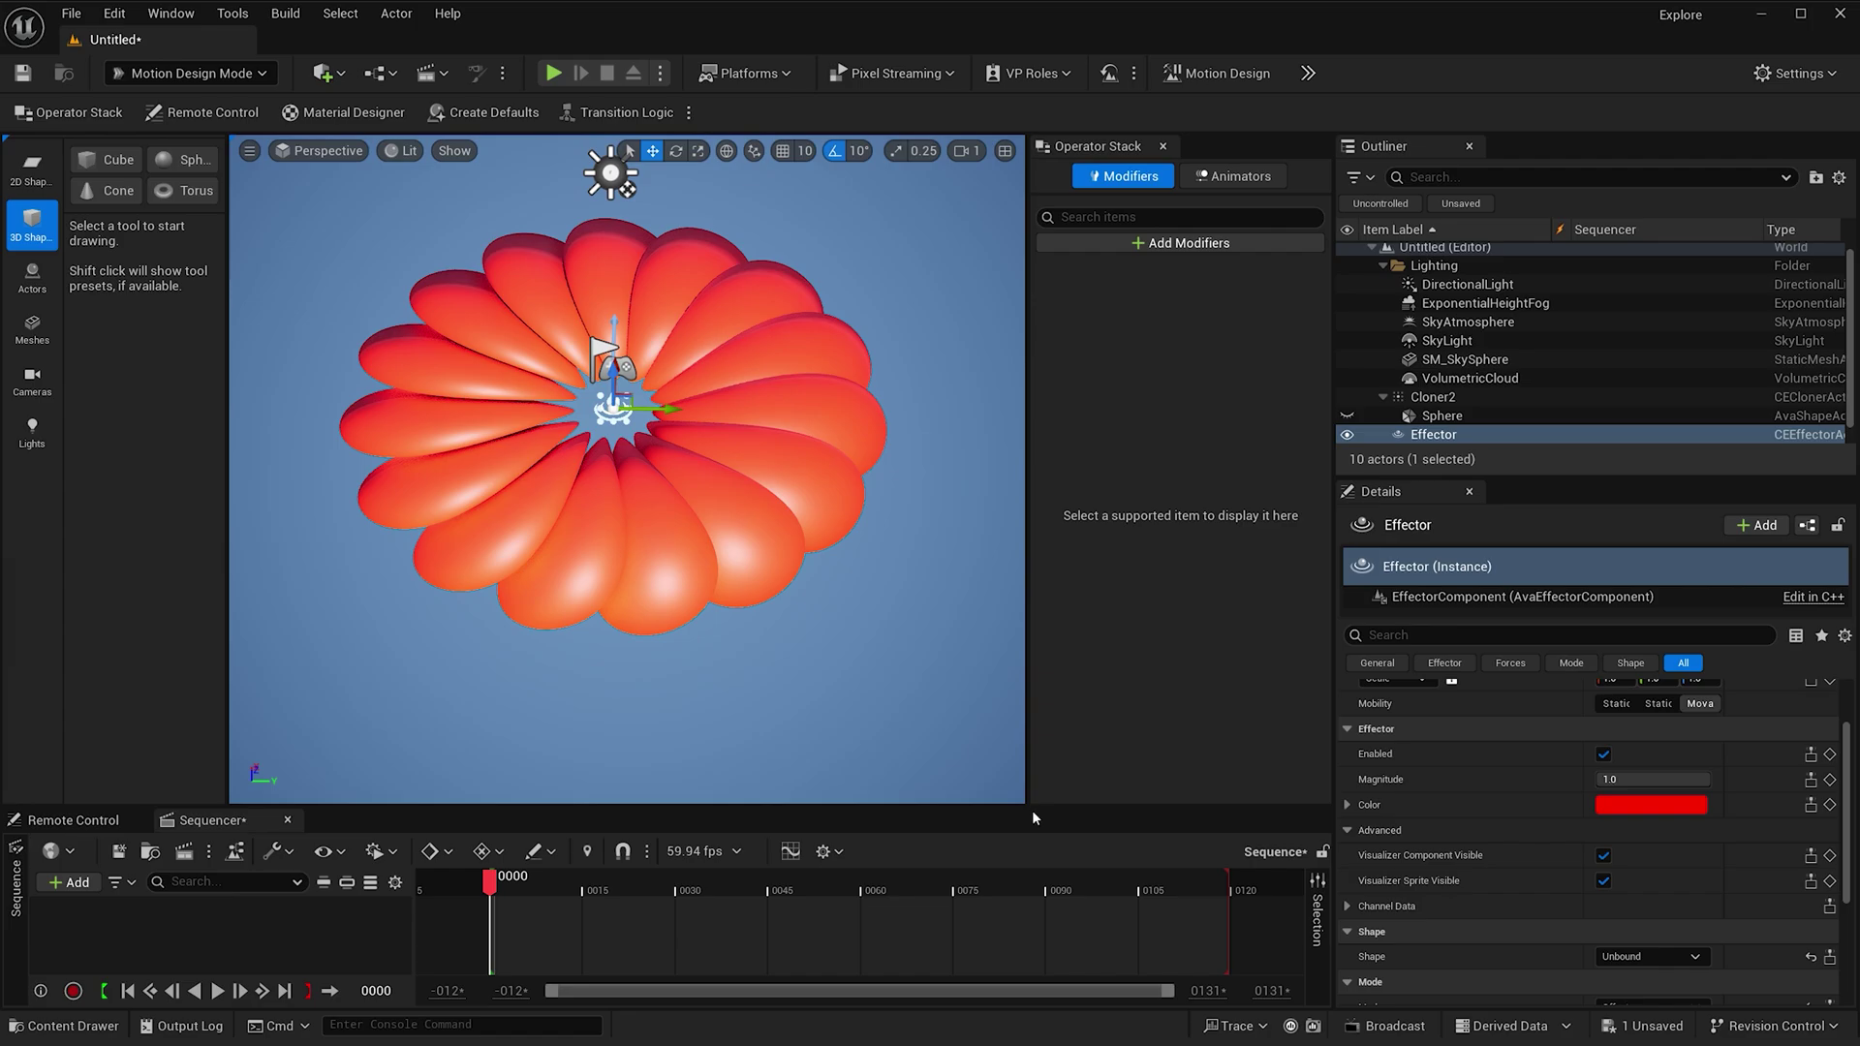
click(1629, 806)
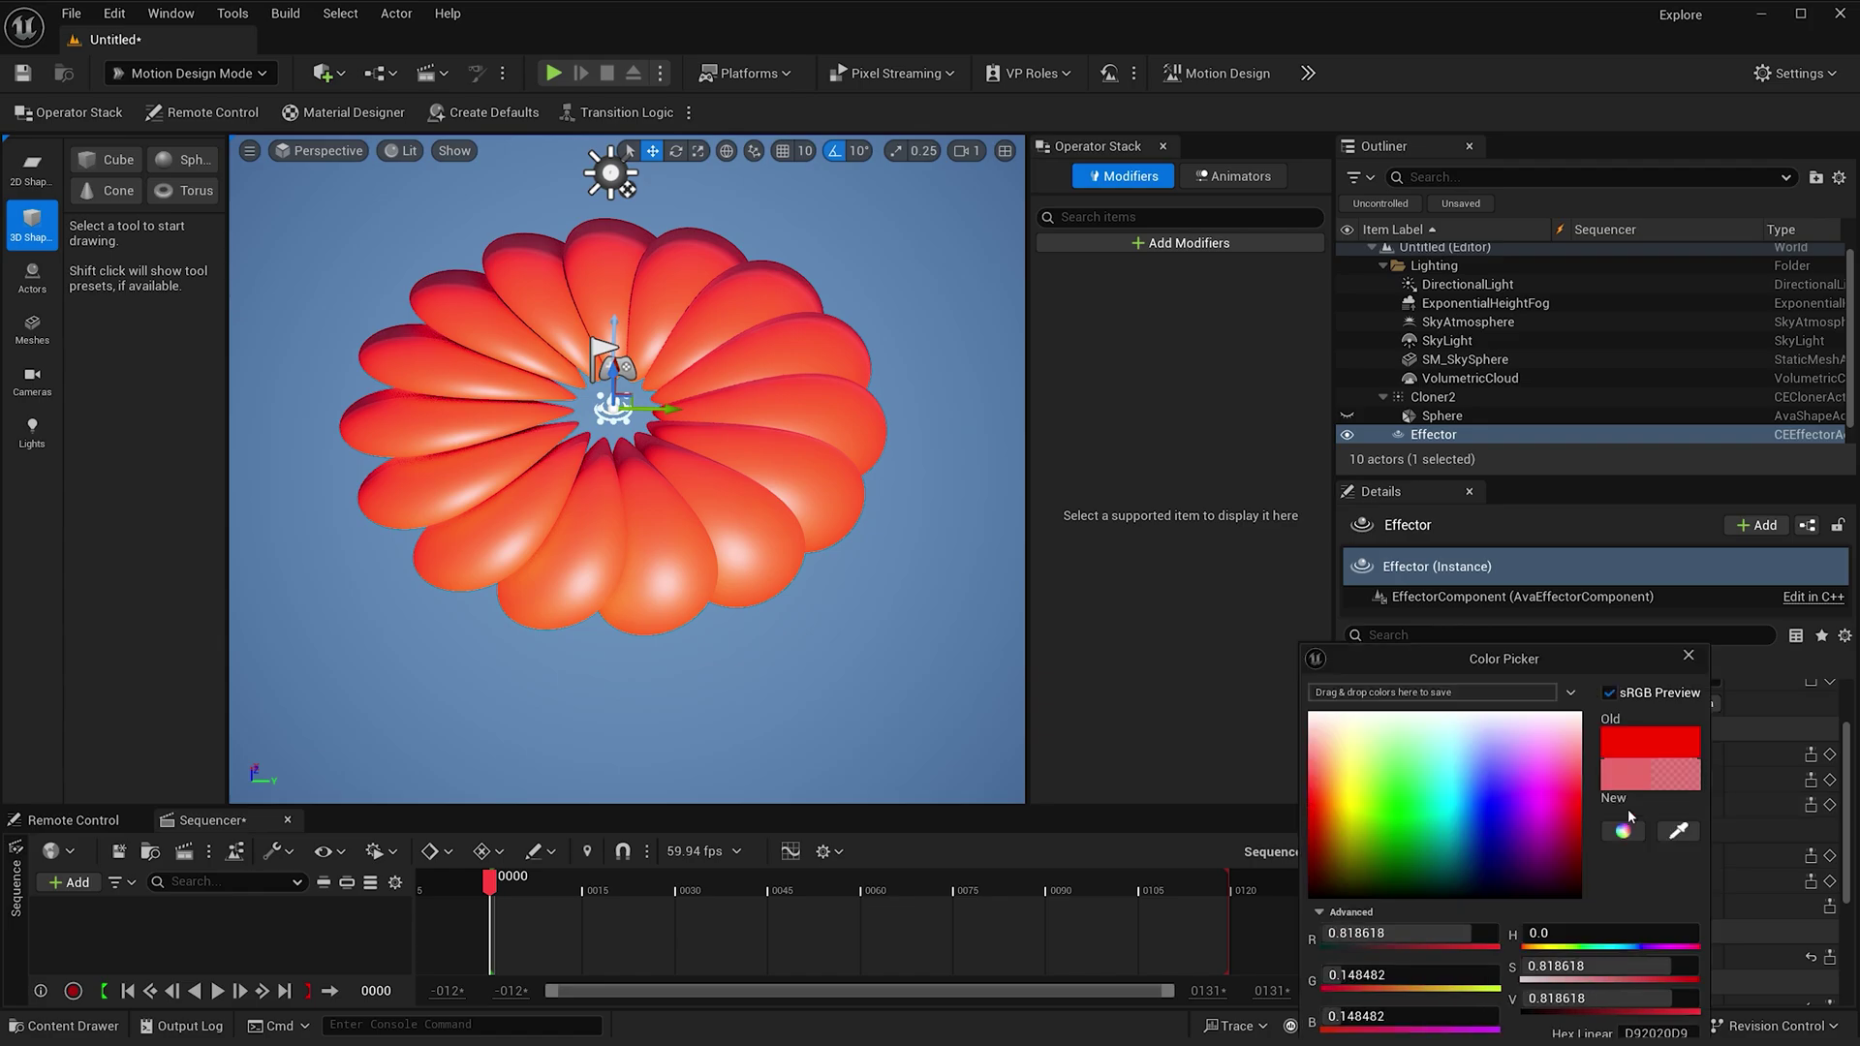
drag(1579, 647, 1423, 418)
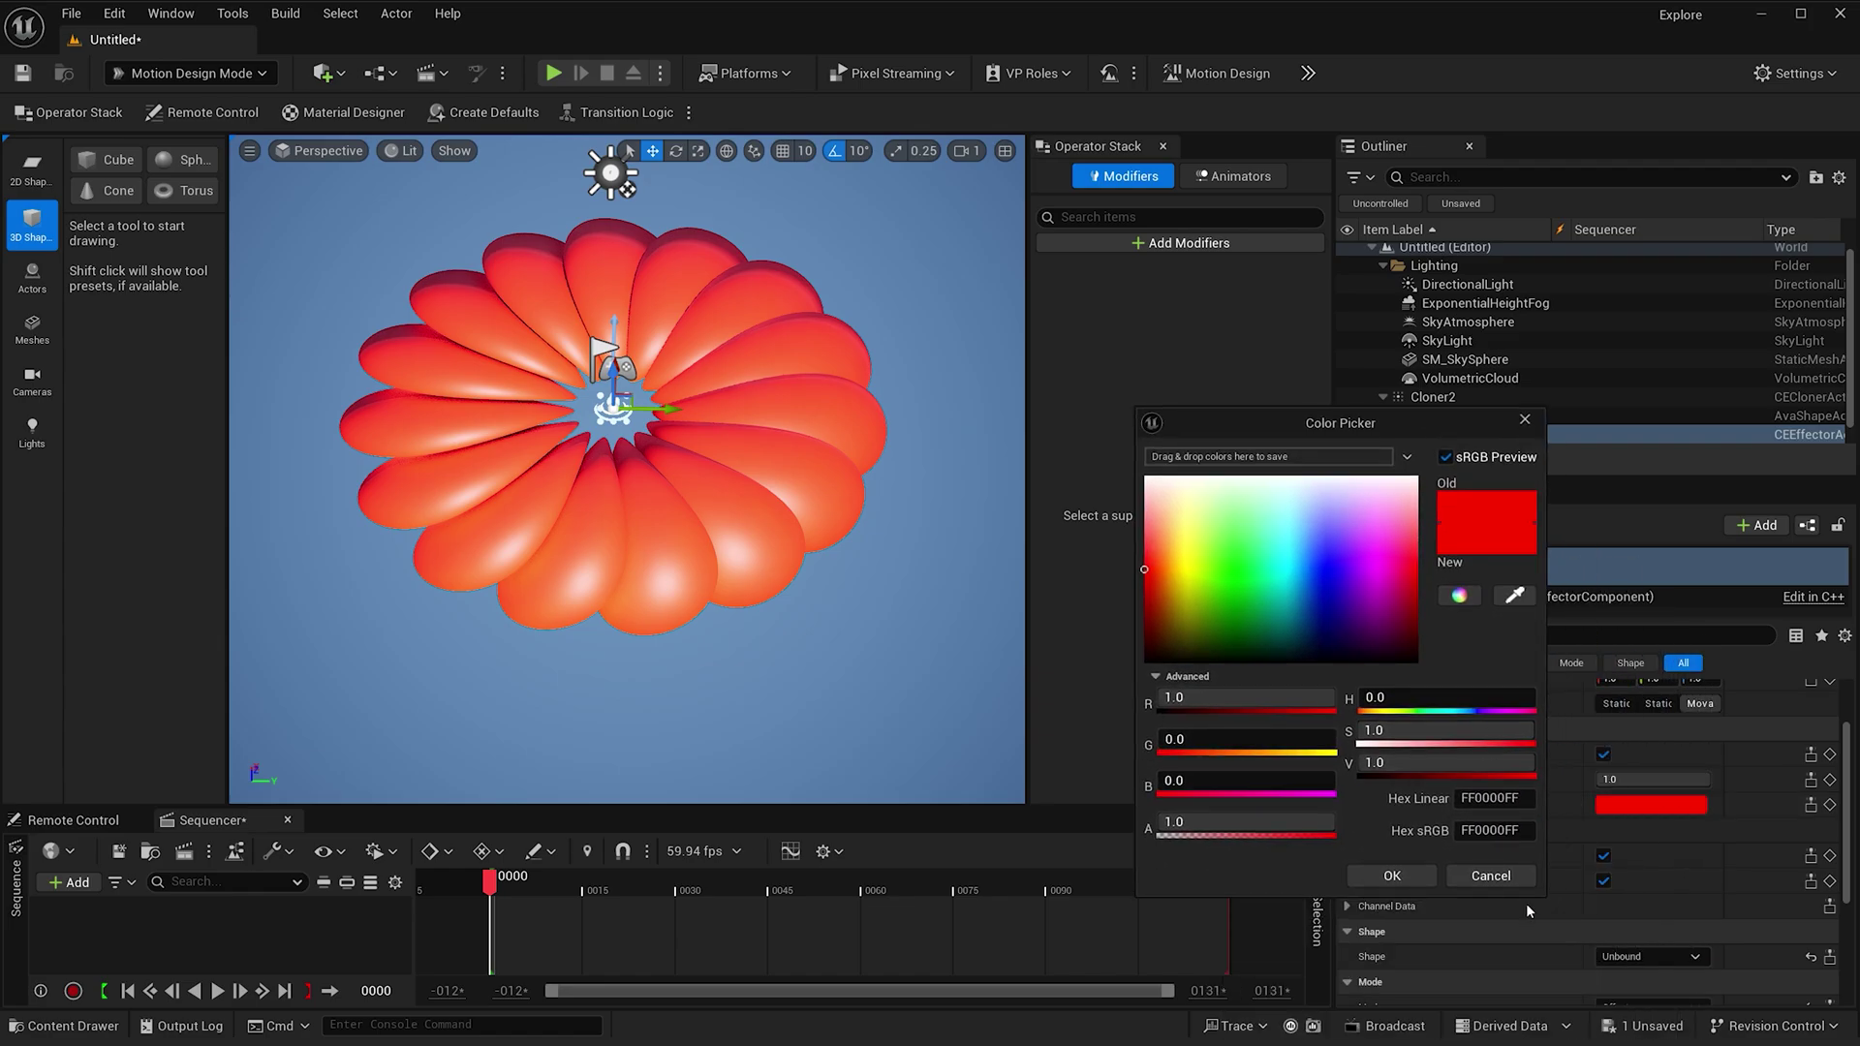
click(1516, 834)
text(4D7DFF)
key(Return)
click(1411, 874)
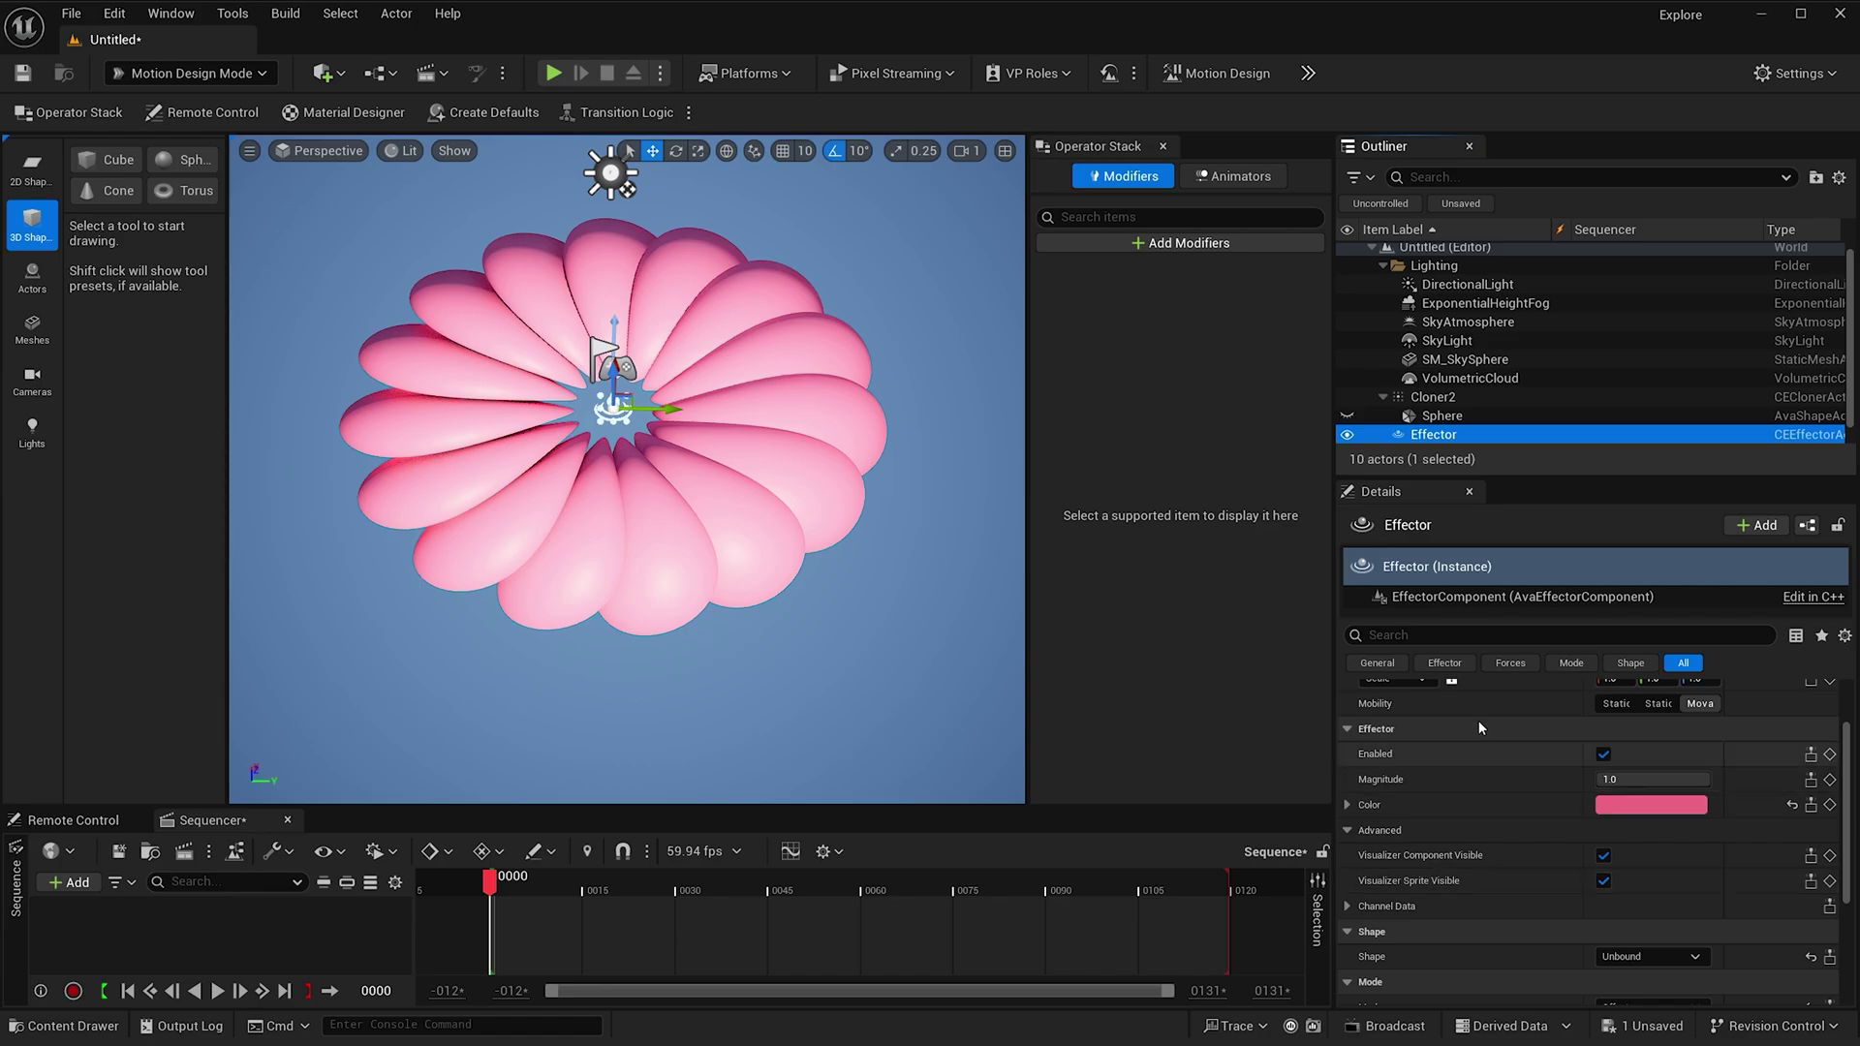
- Add a second linked effector to Cloner2
click(1427, 403)
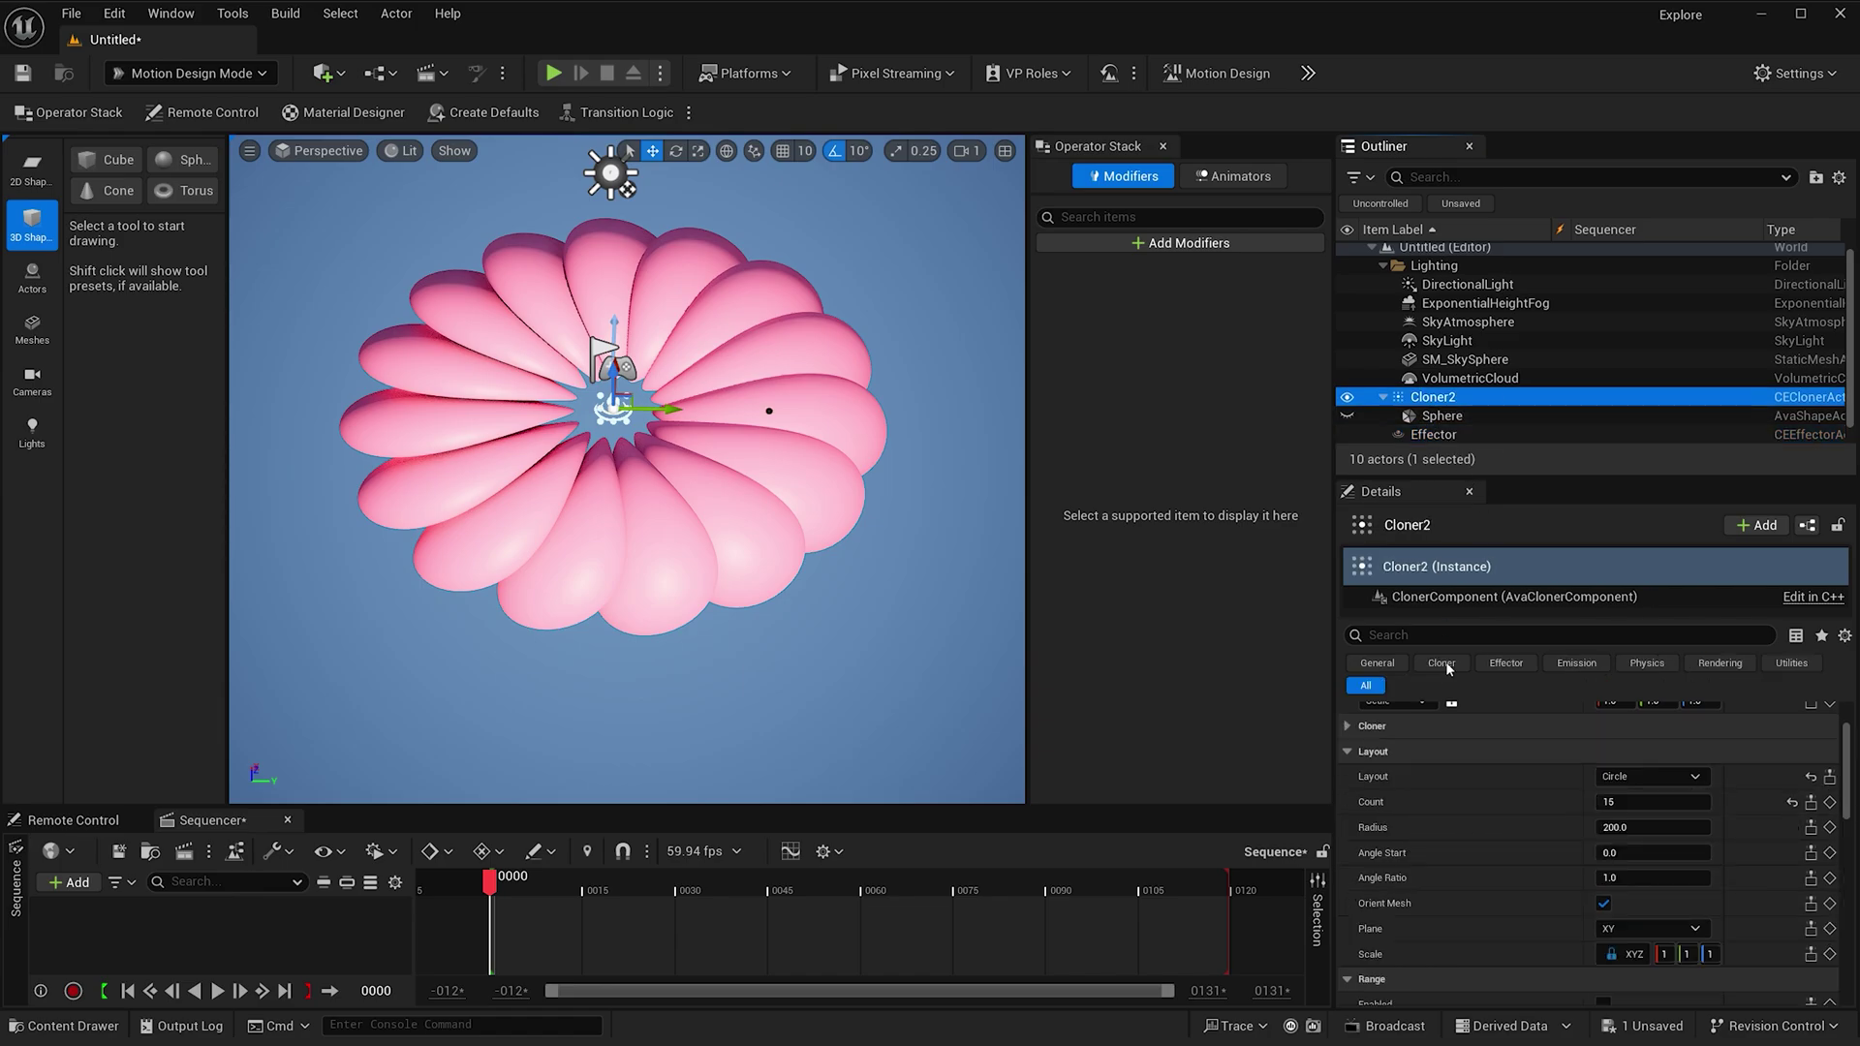
scroll(1459, 827, down, 5)
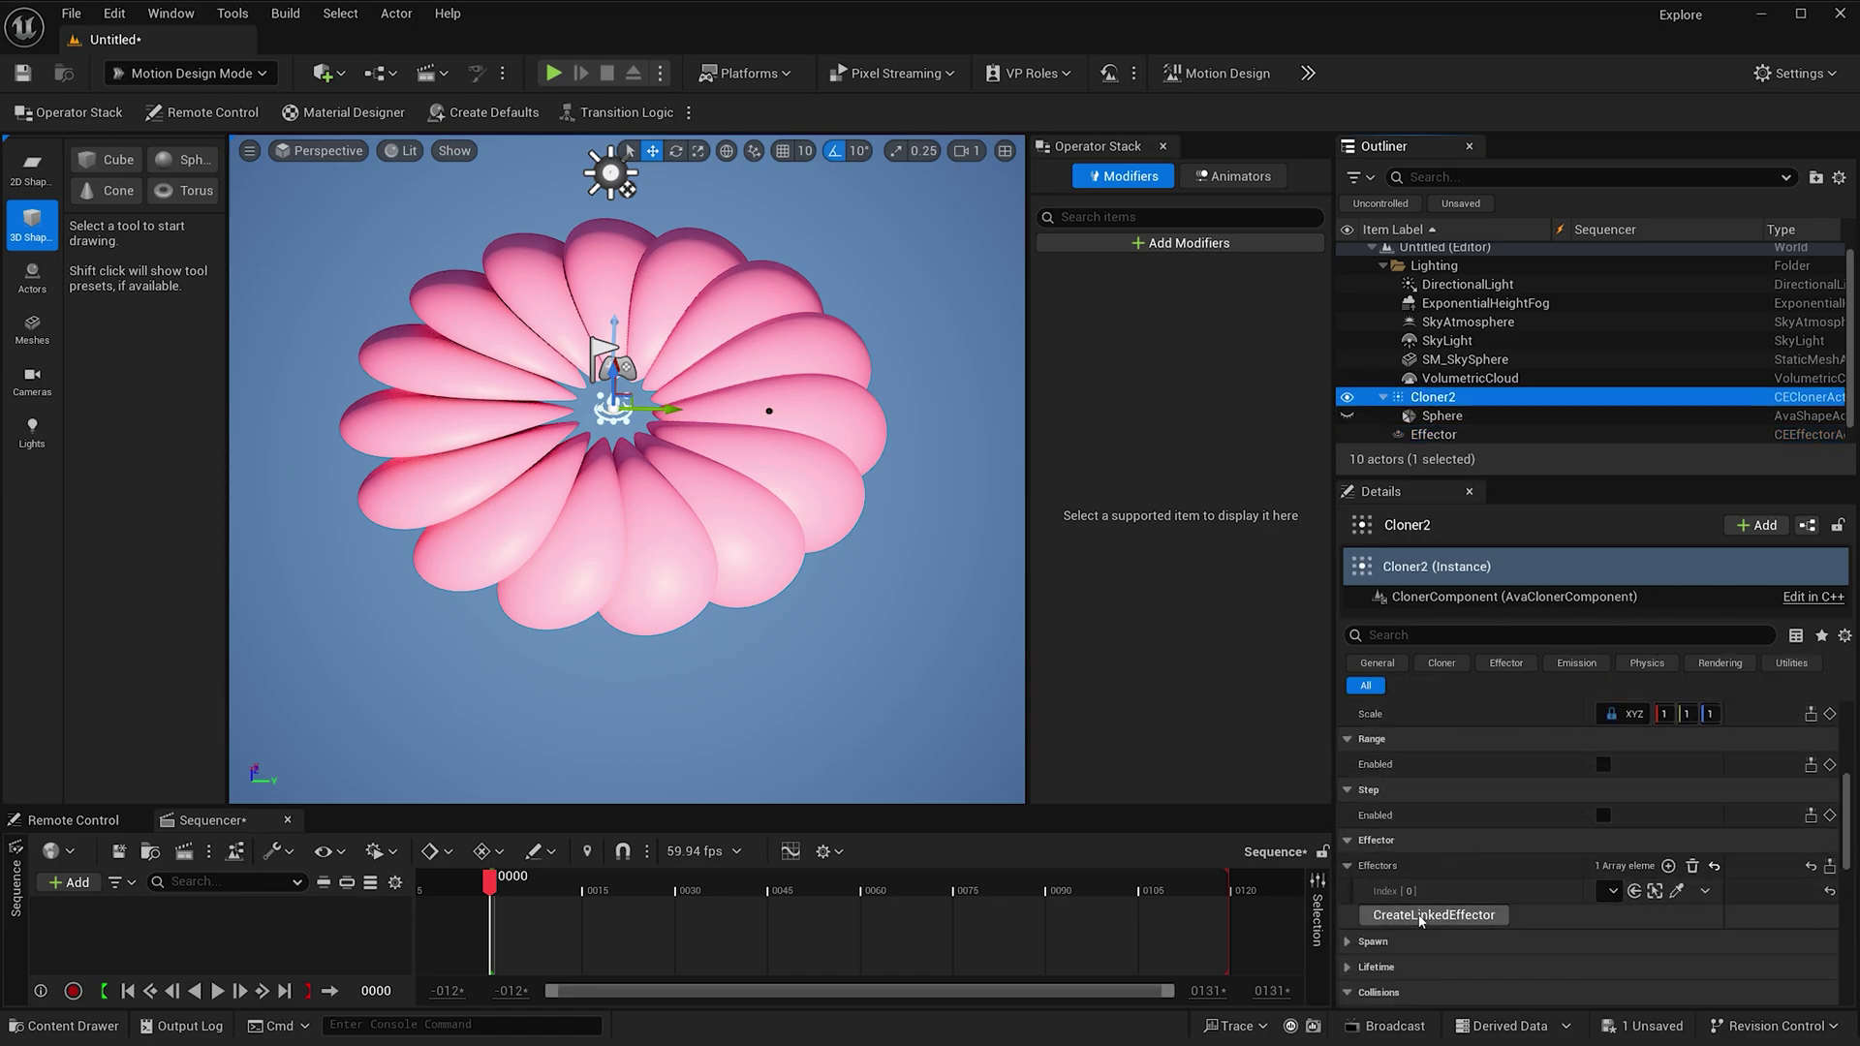
click(1420, 916)
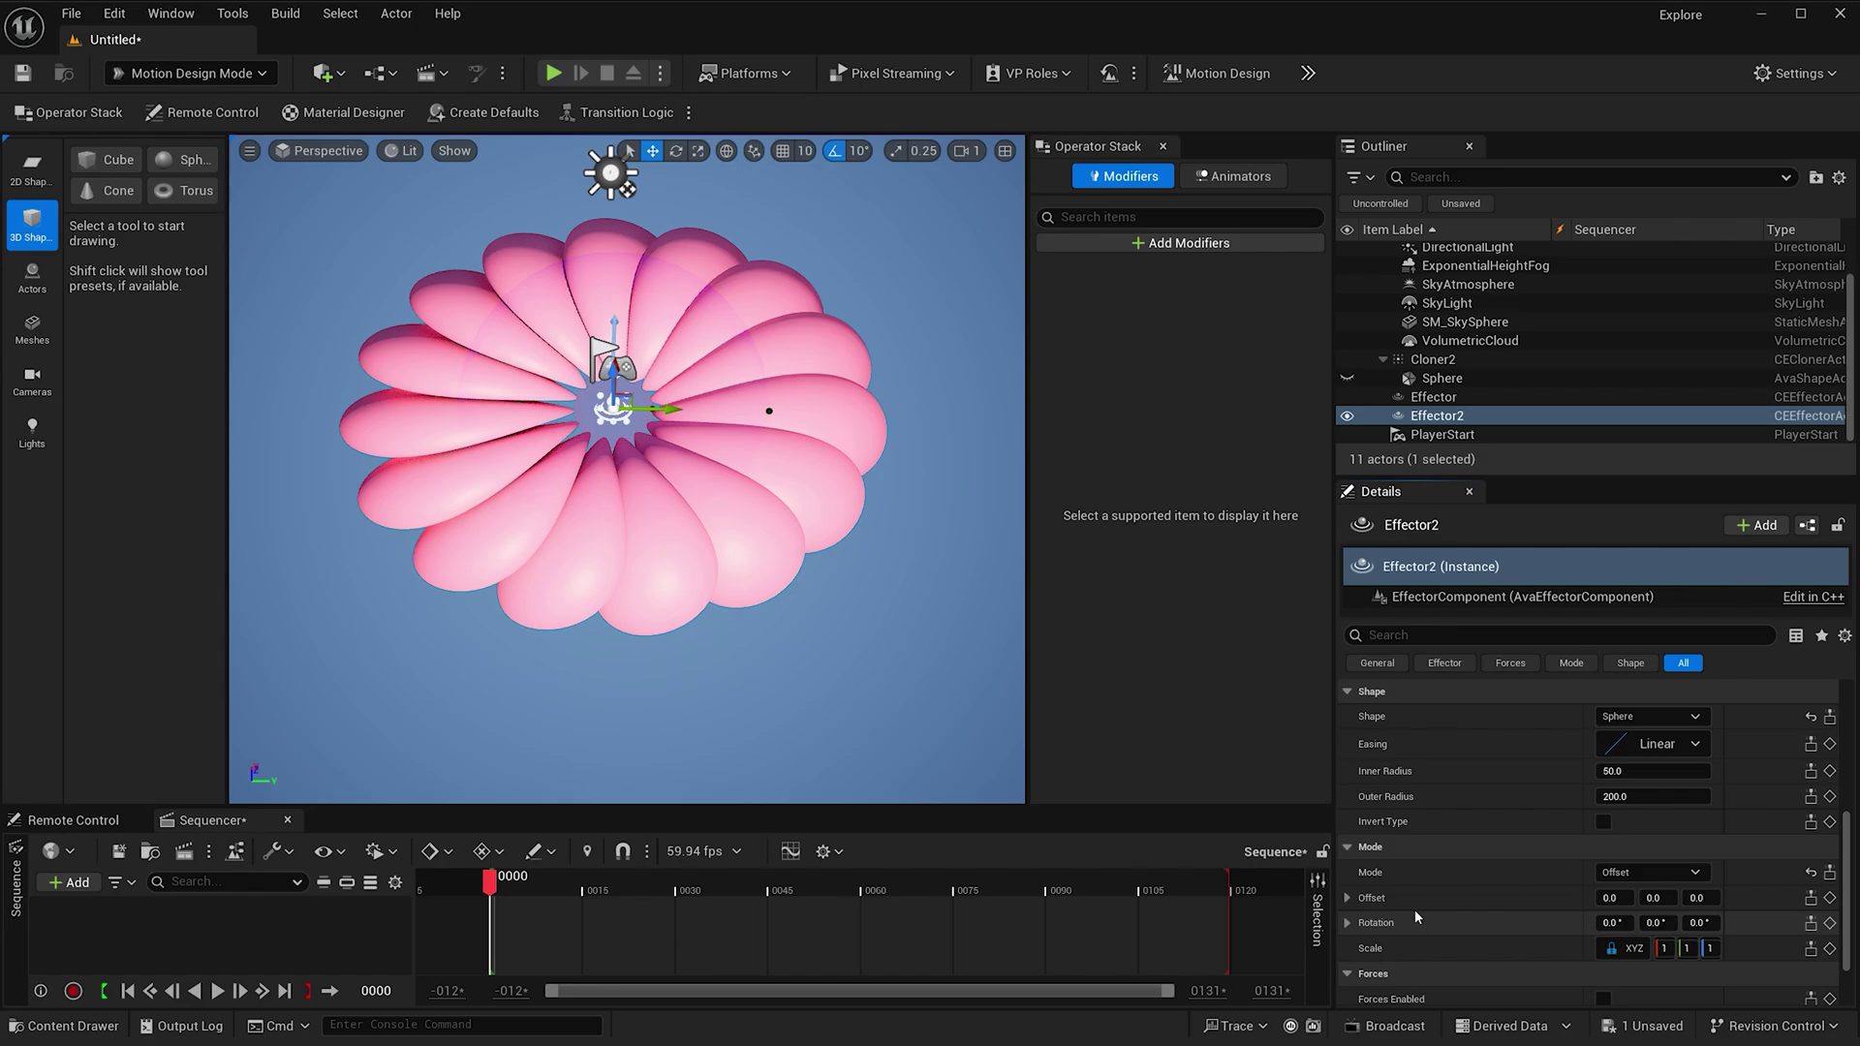
- Rename the new effector Effector_Color and move it over the ring's right-side petals
double_click(1456, 423)
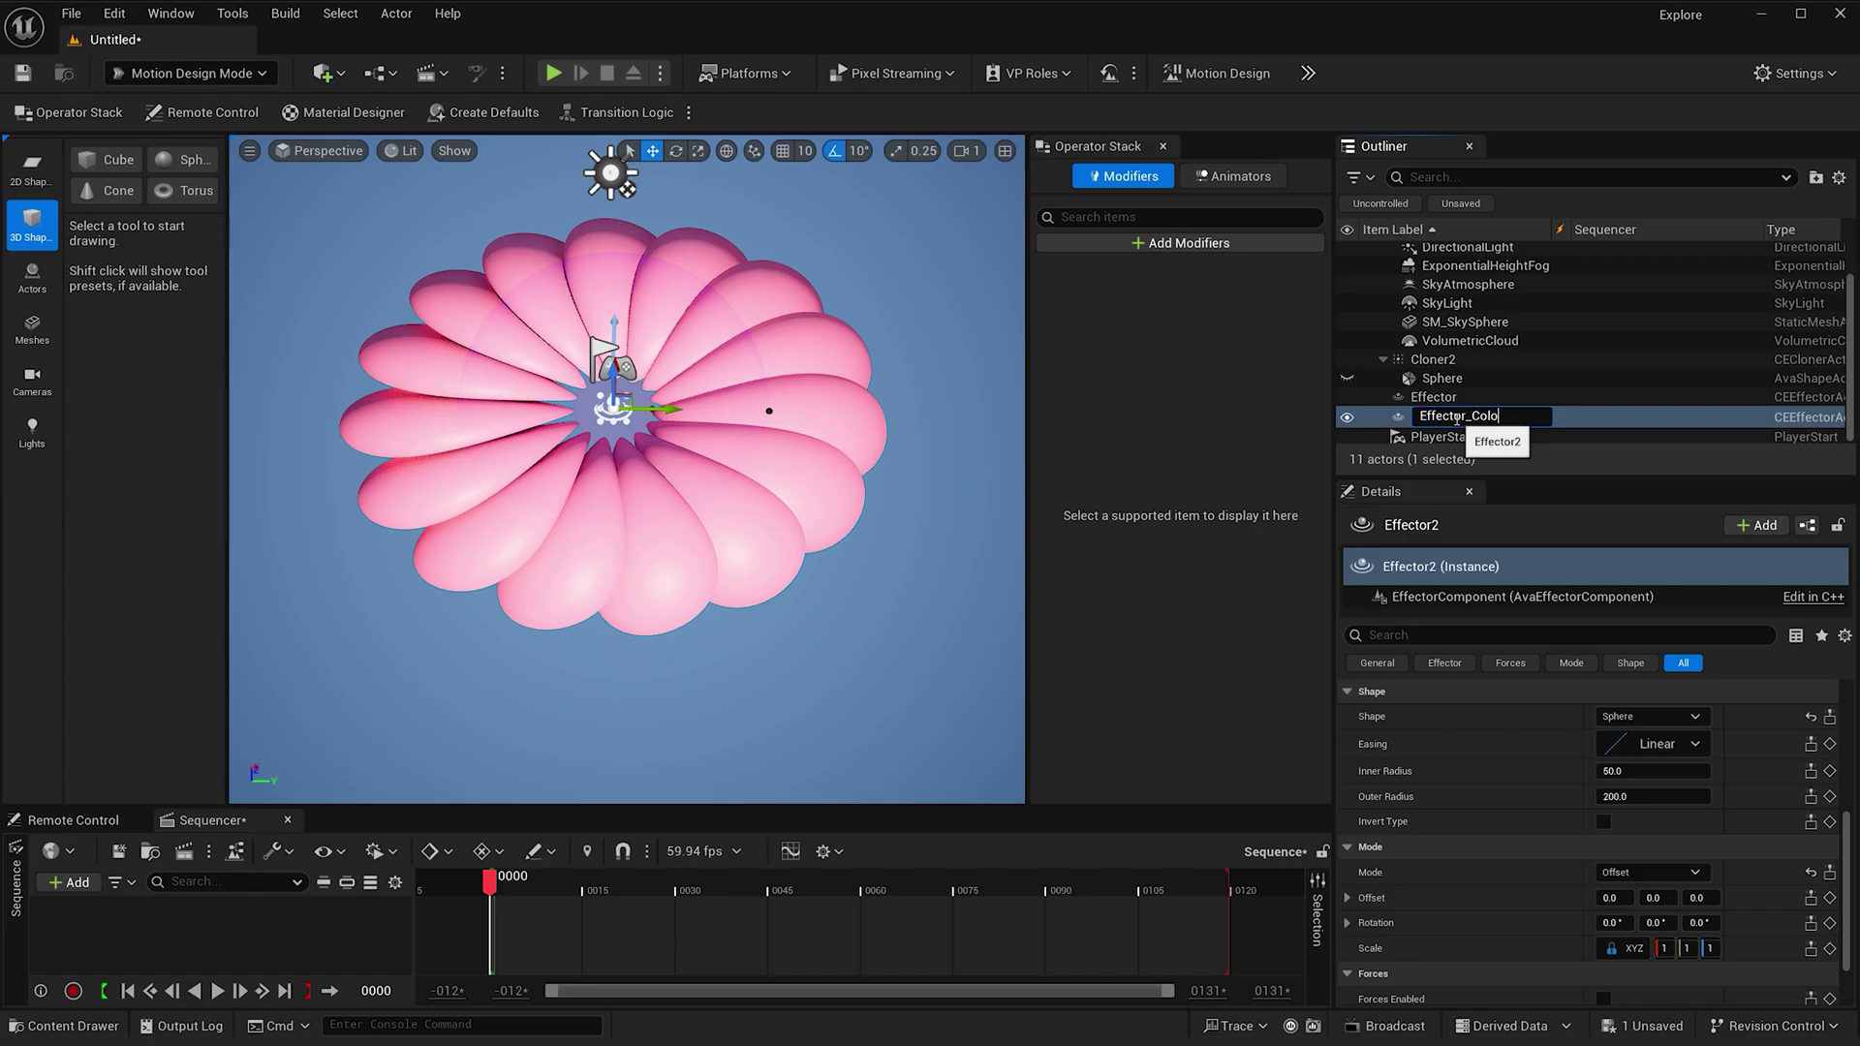
text(r)
key(Return)
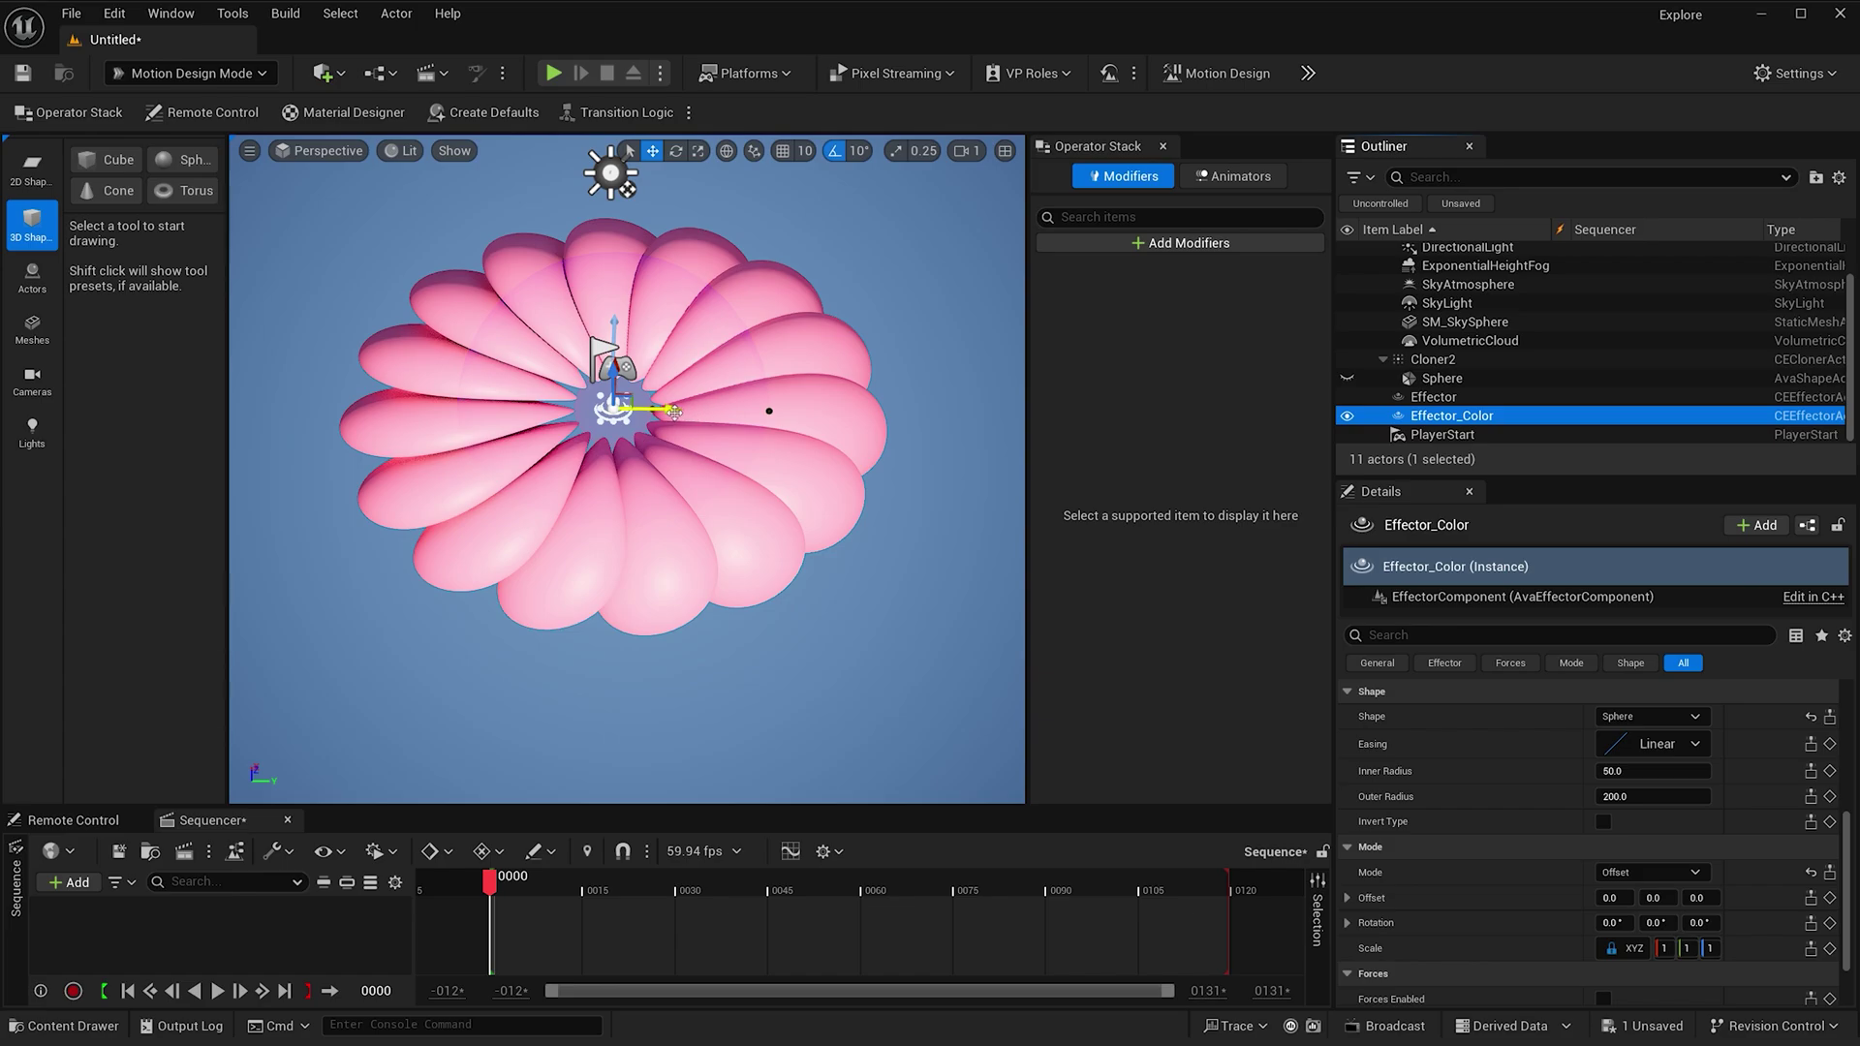
drag(667, 412, 818, 420)
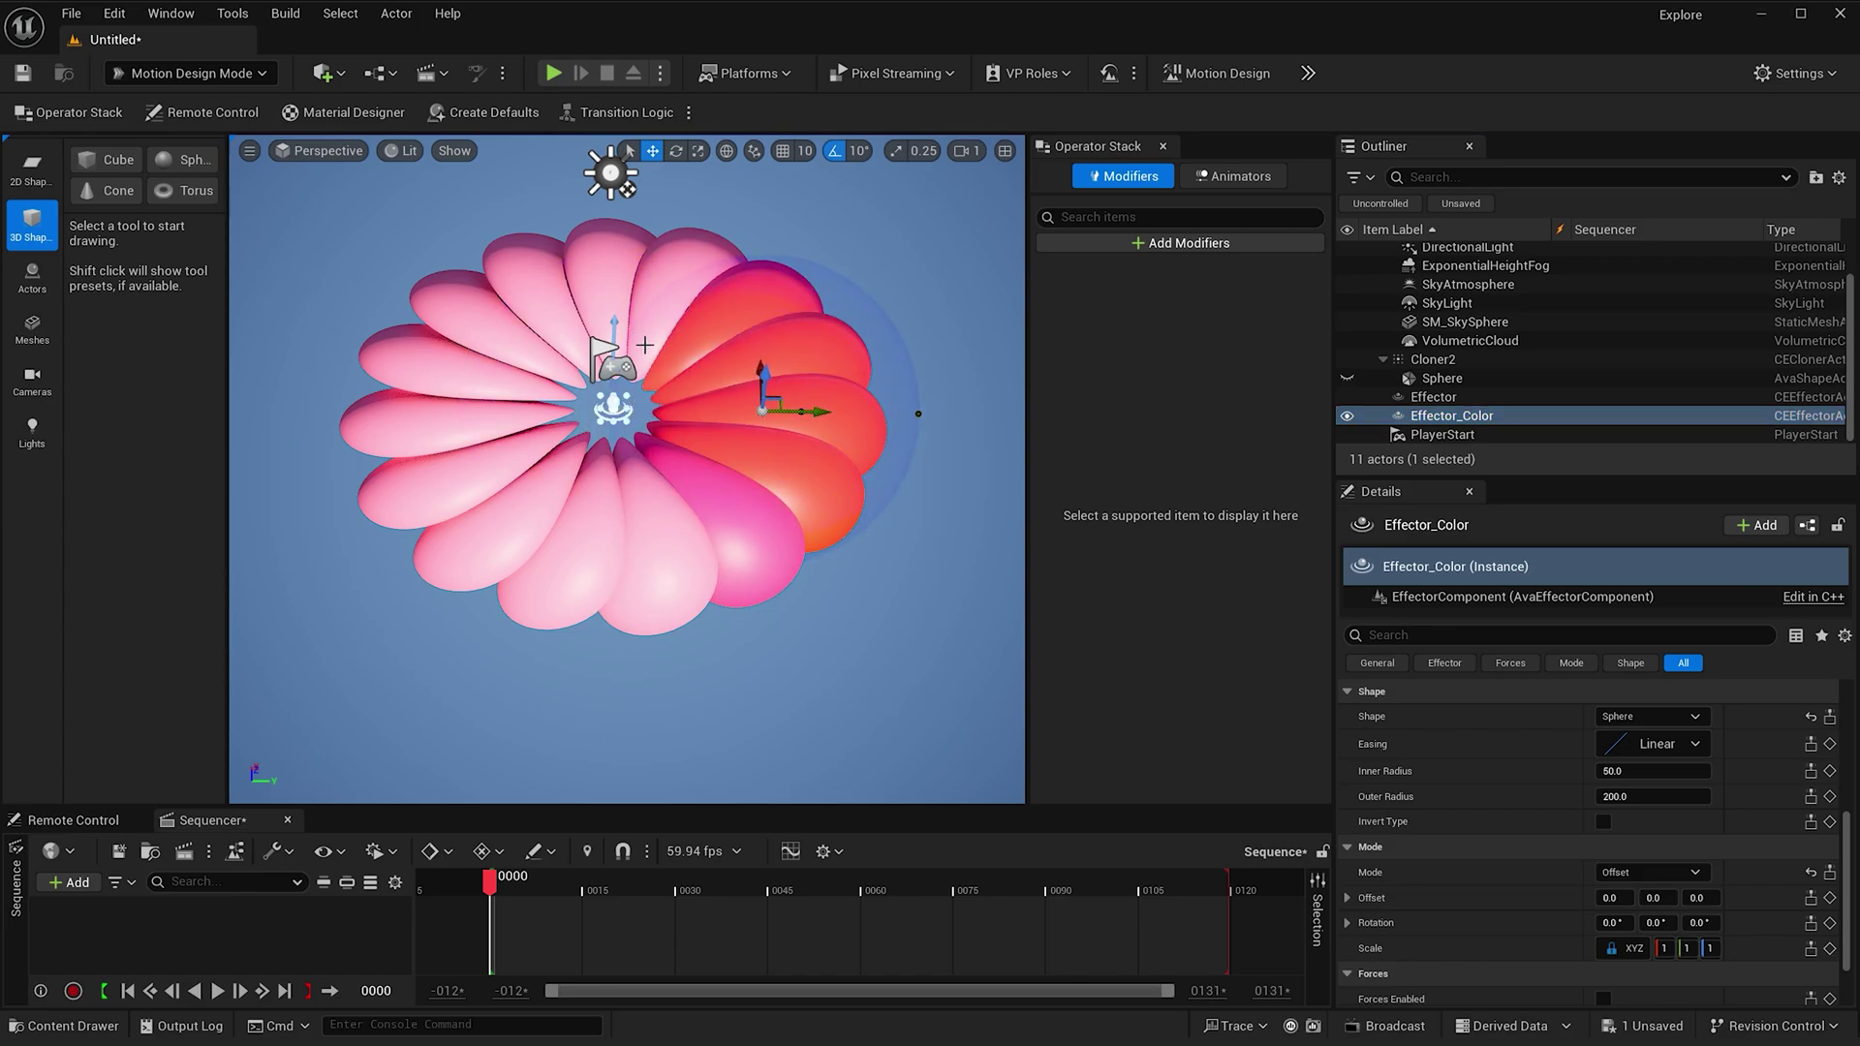
- Set Effector_Color's colour to cream, hex sRGB E7D8BCFF, lightening the right-side petals
scroll(1571, 796, up, 3)
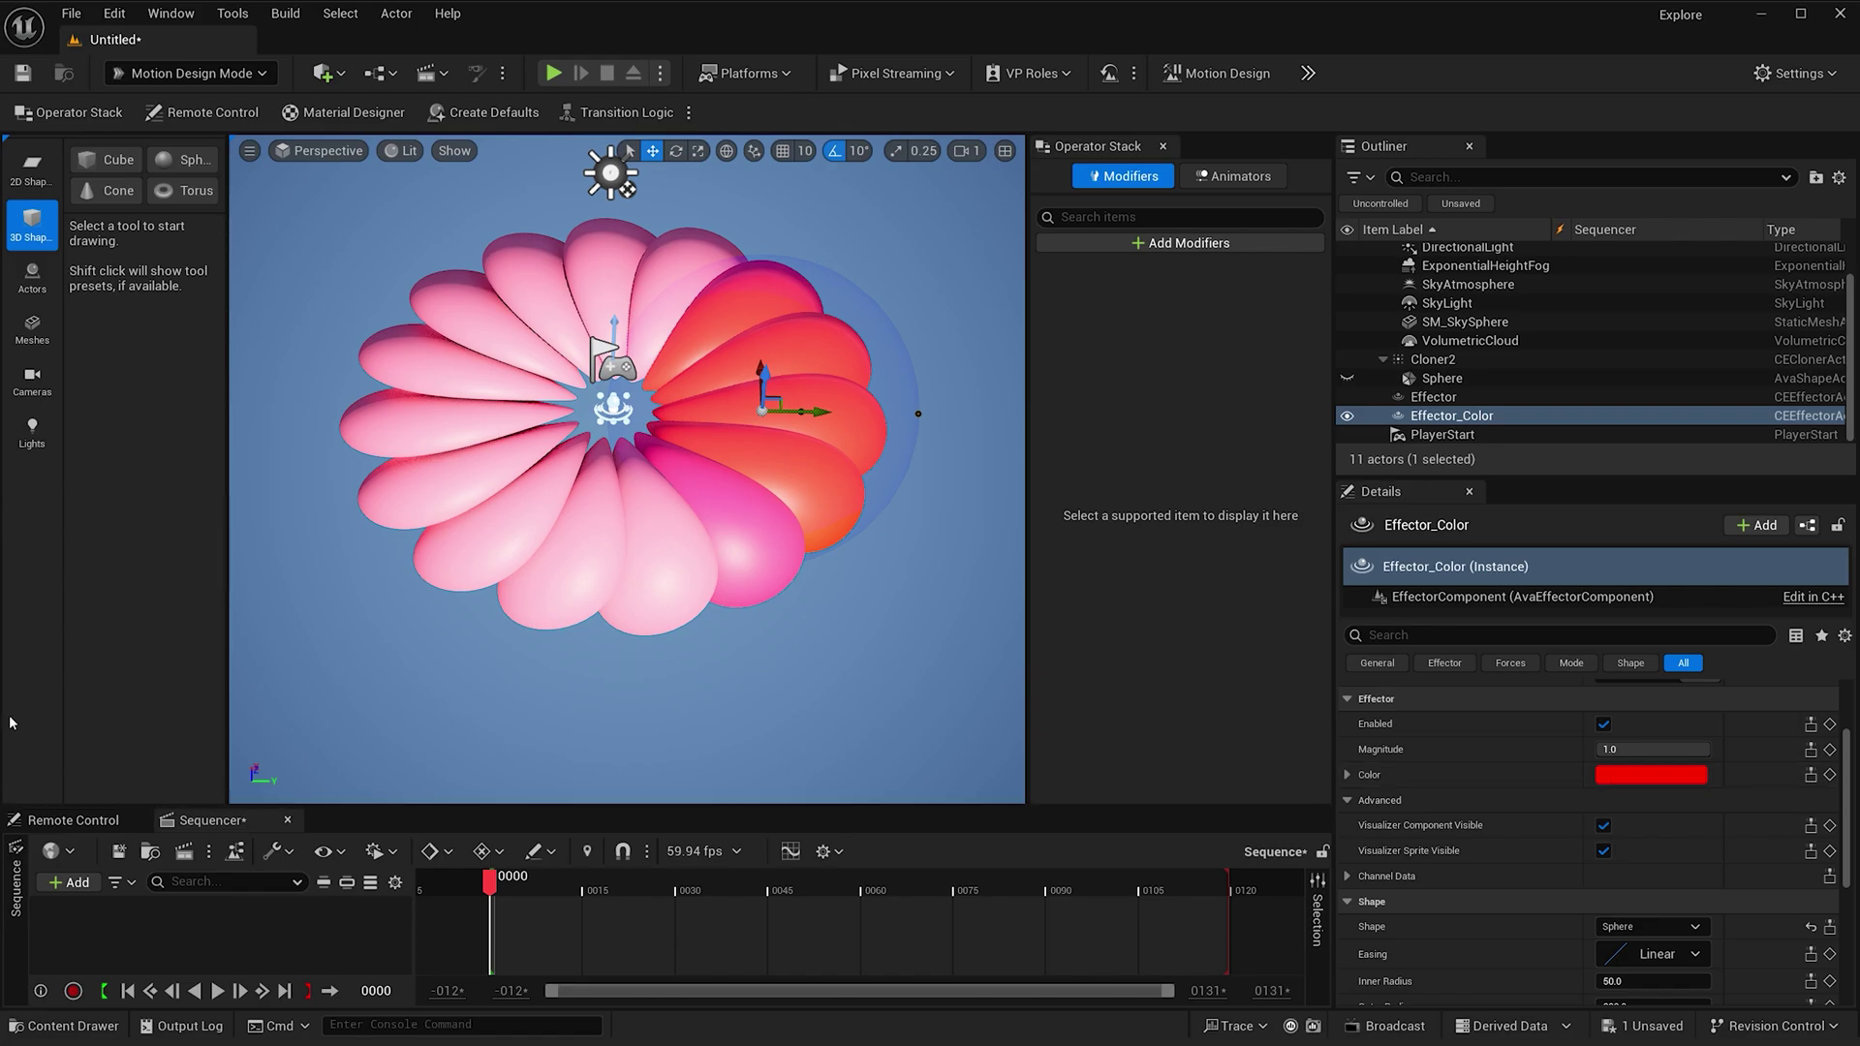
click(1650, 774)
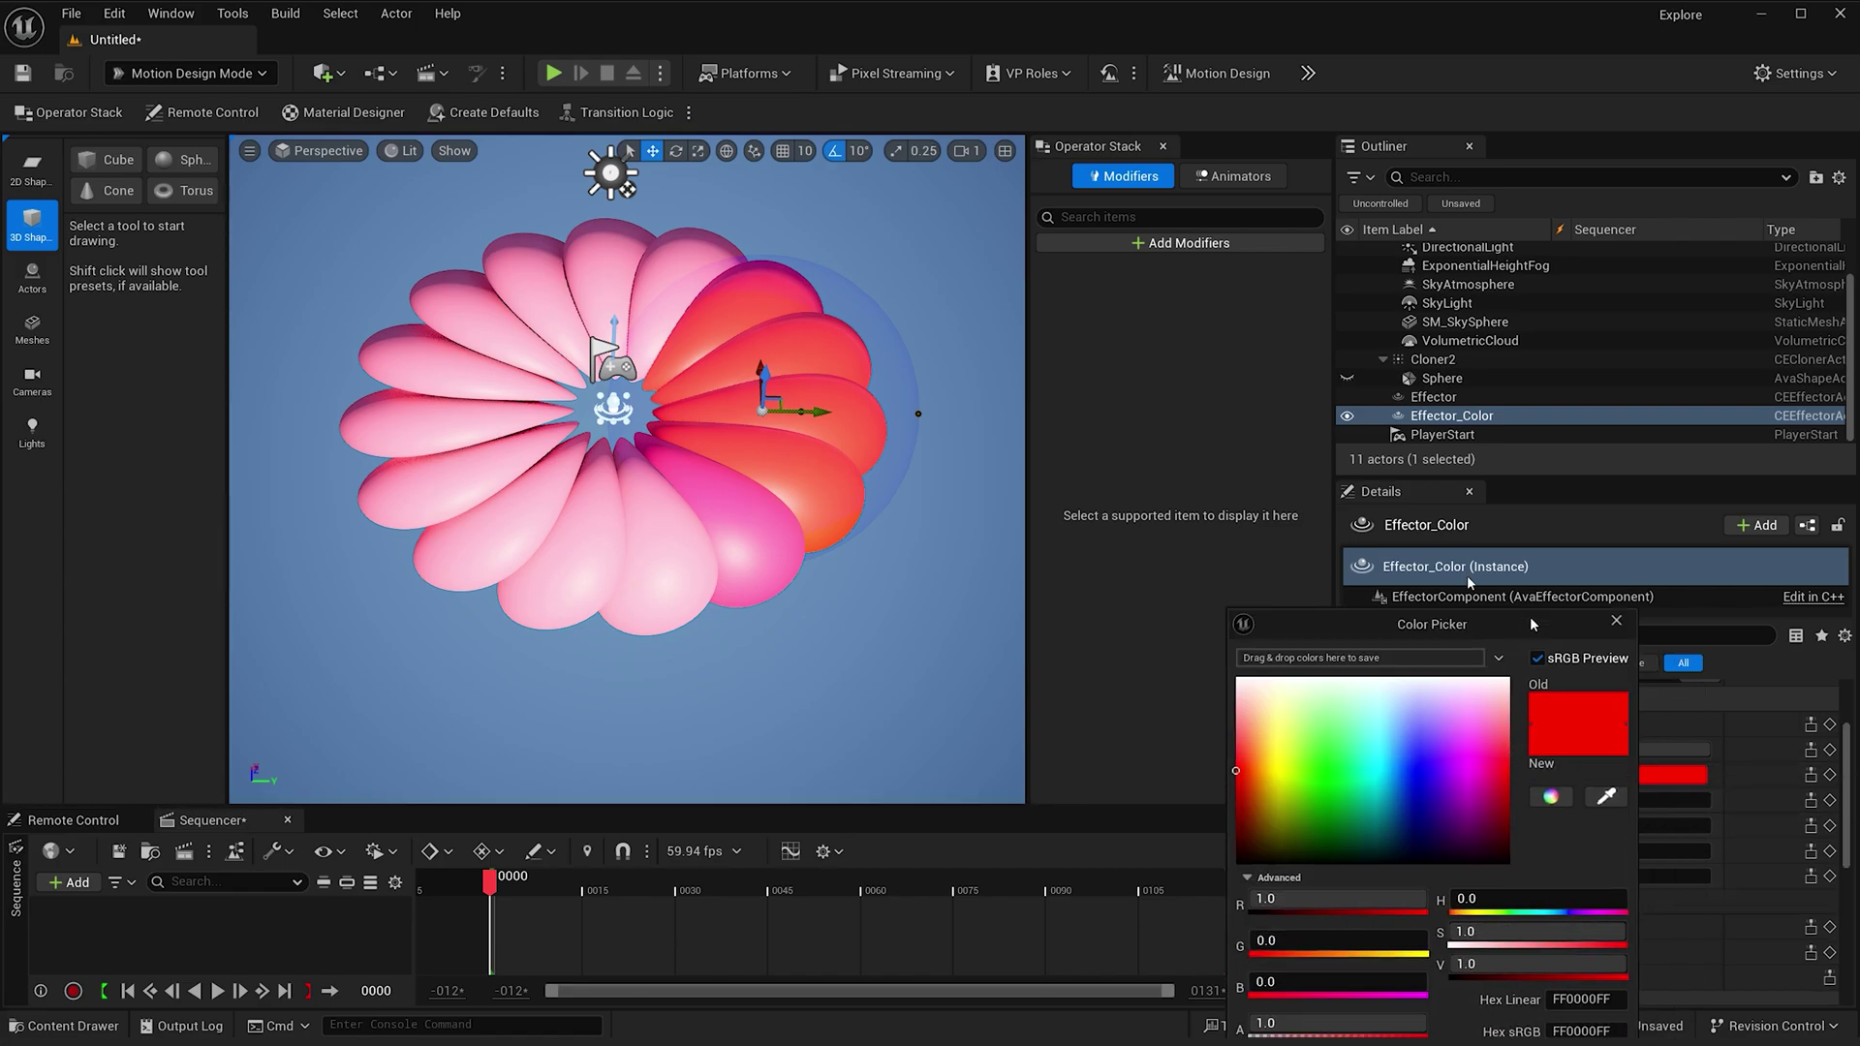
click(1303, 827)
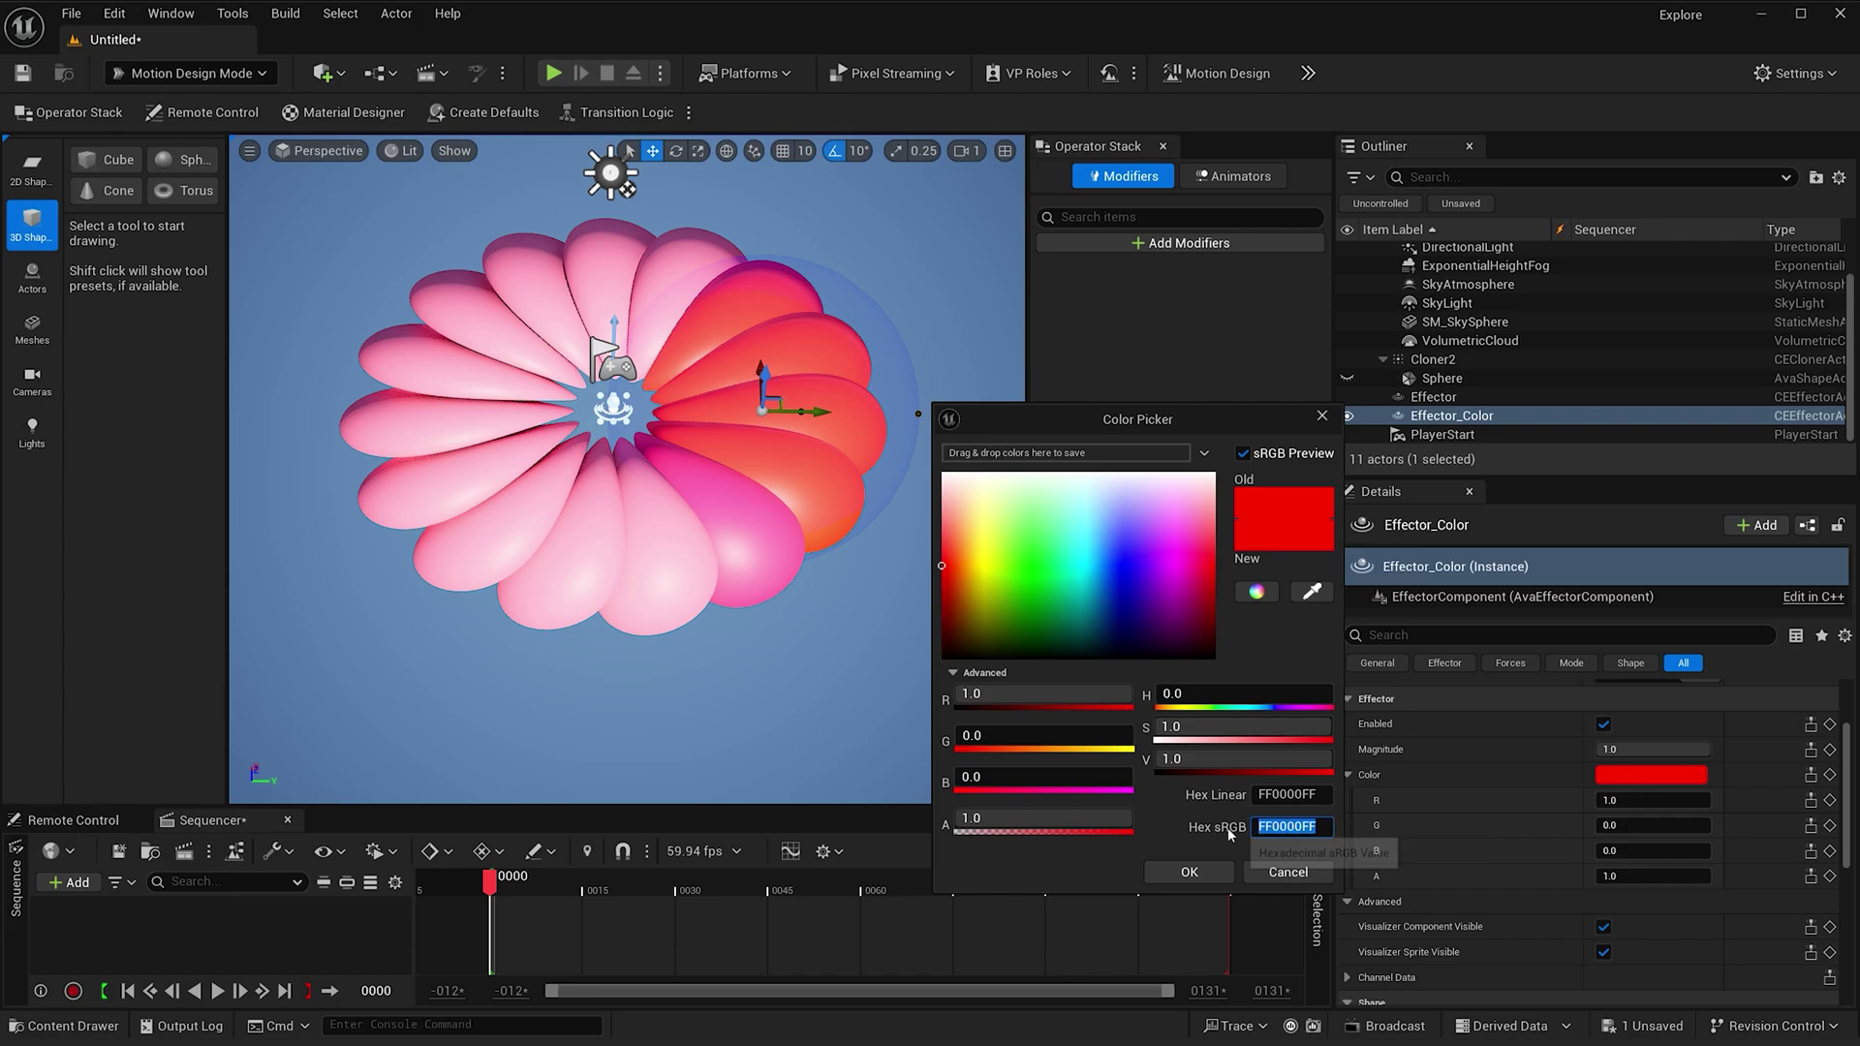
text(E7D8BCFF)
click(1186, 873)
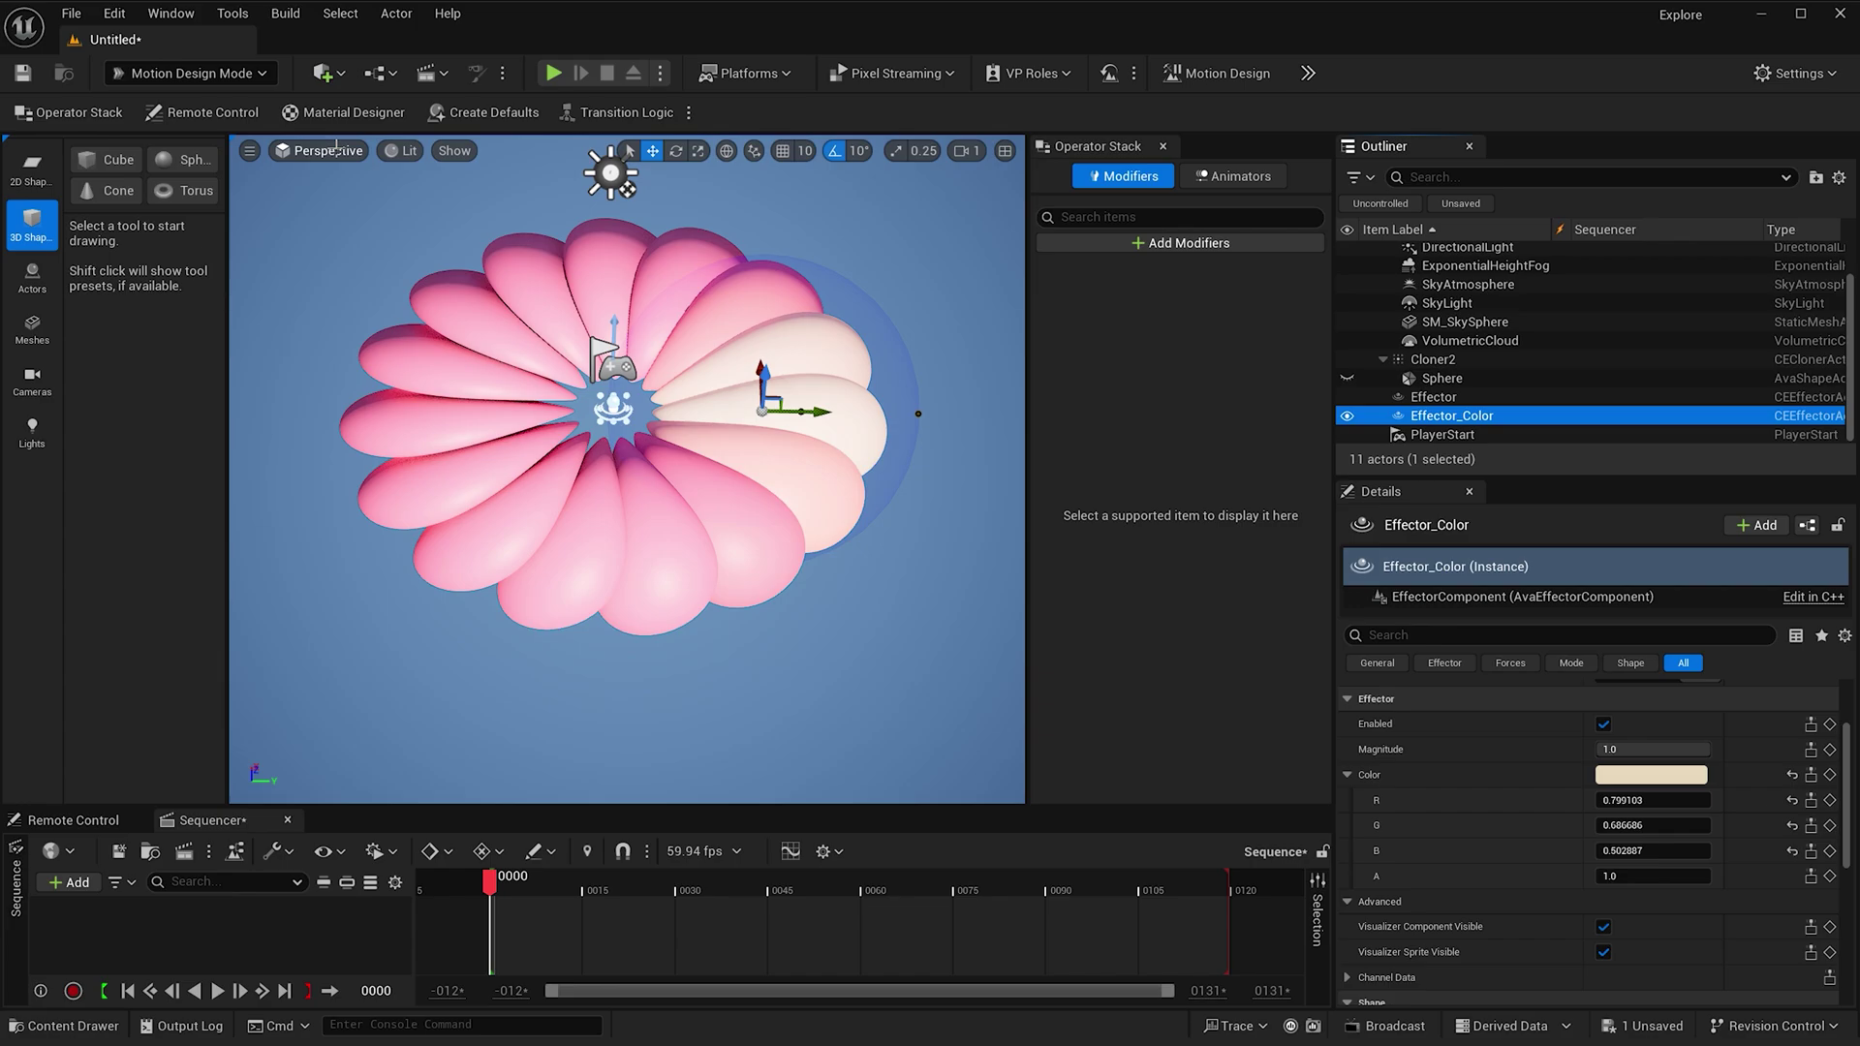
- Place a Cine Camera Actor from the Cinematic actors into the scene
click(322, 73)
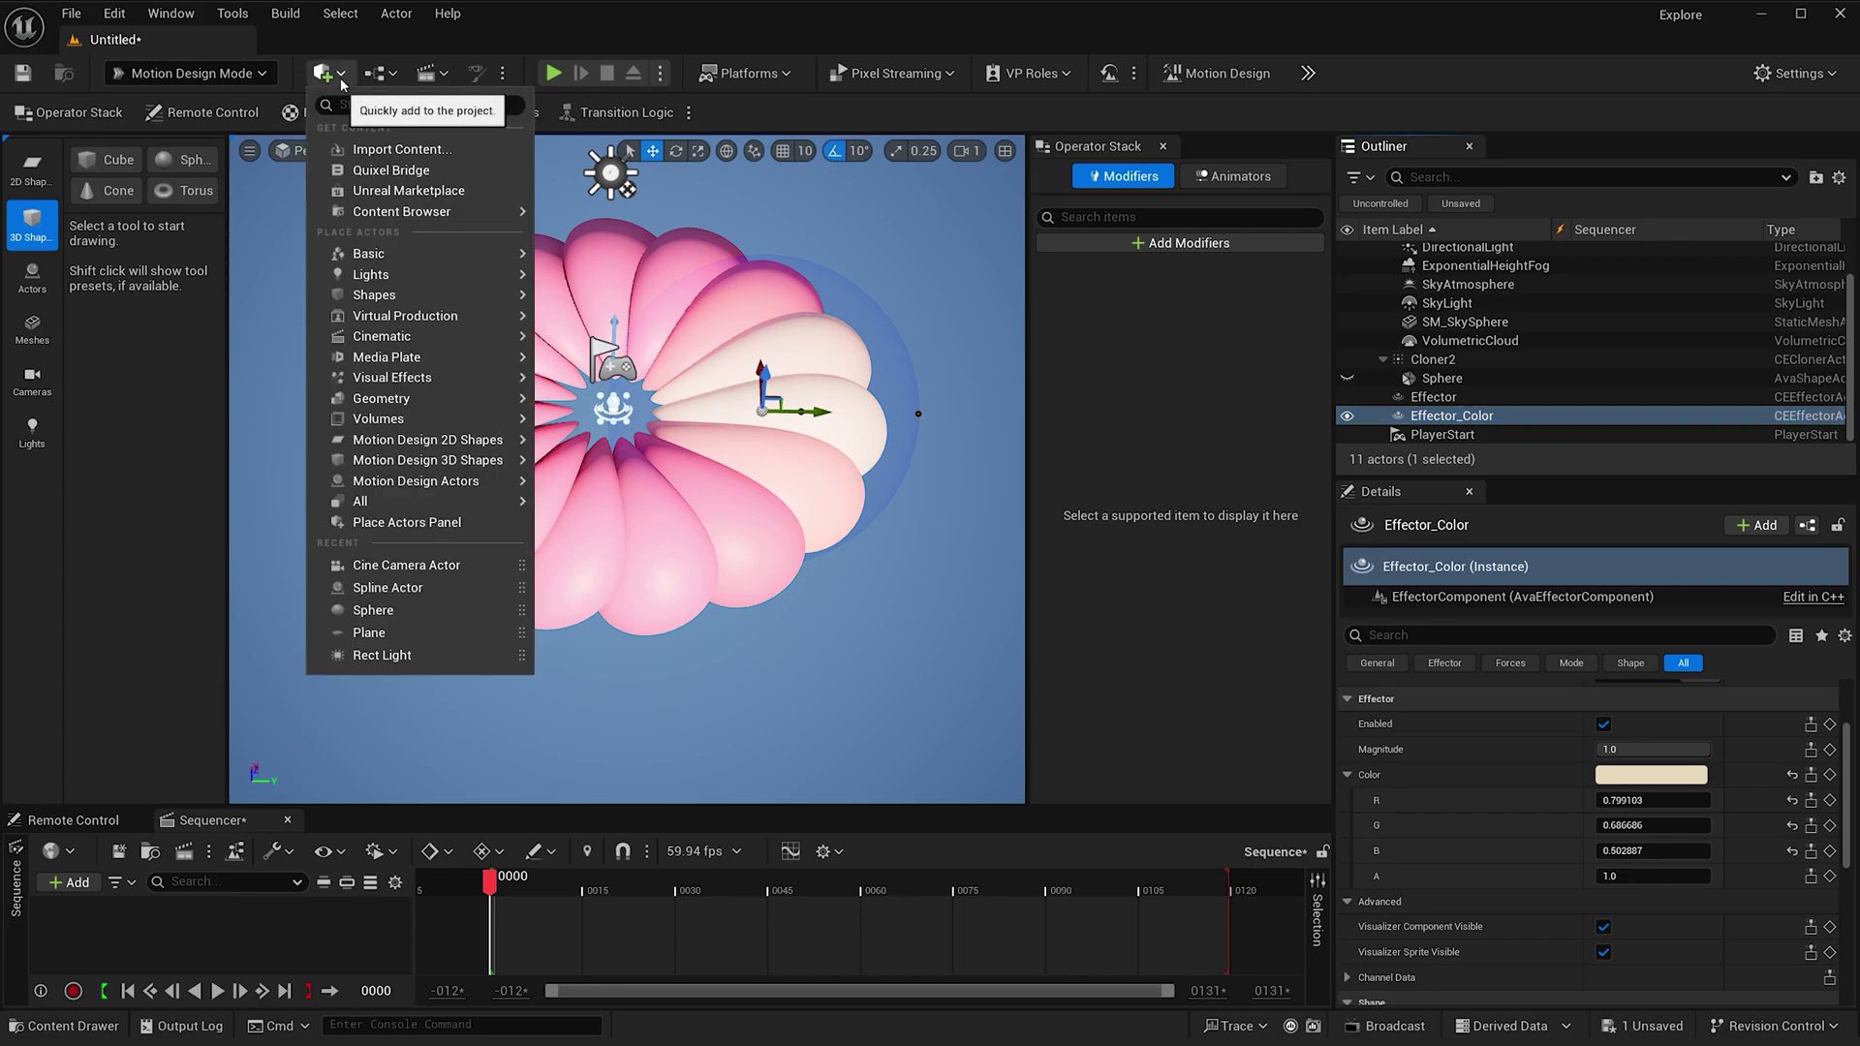
mouse_move(368, 279)
mouse_move(381, 336)
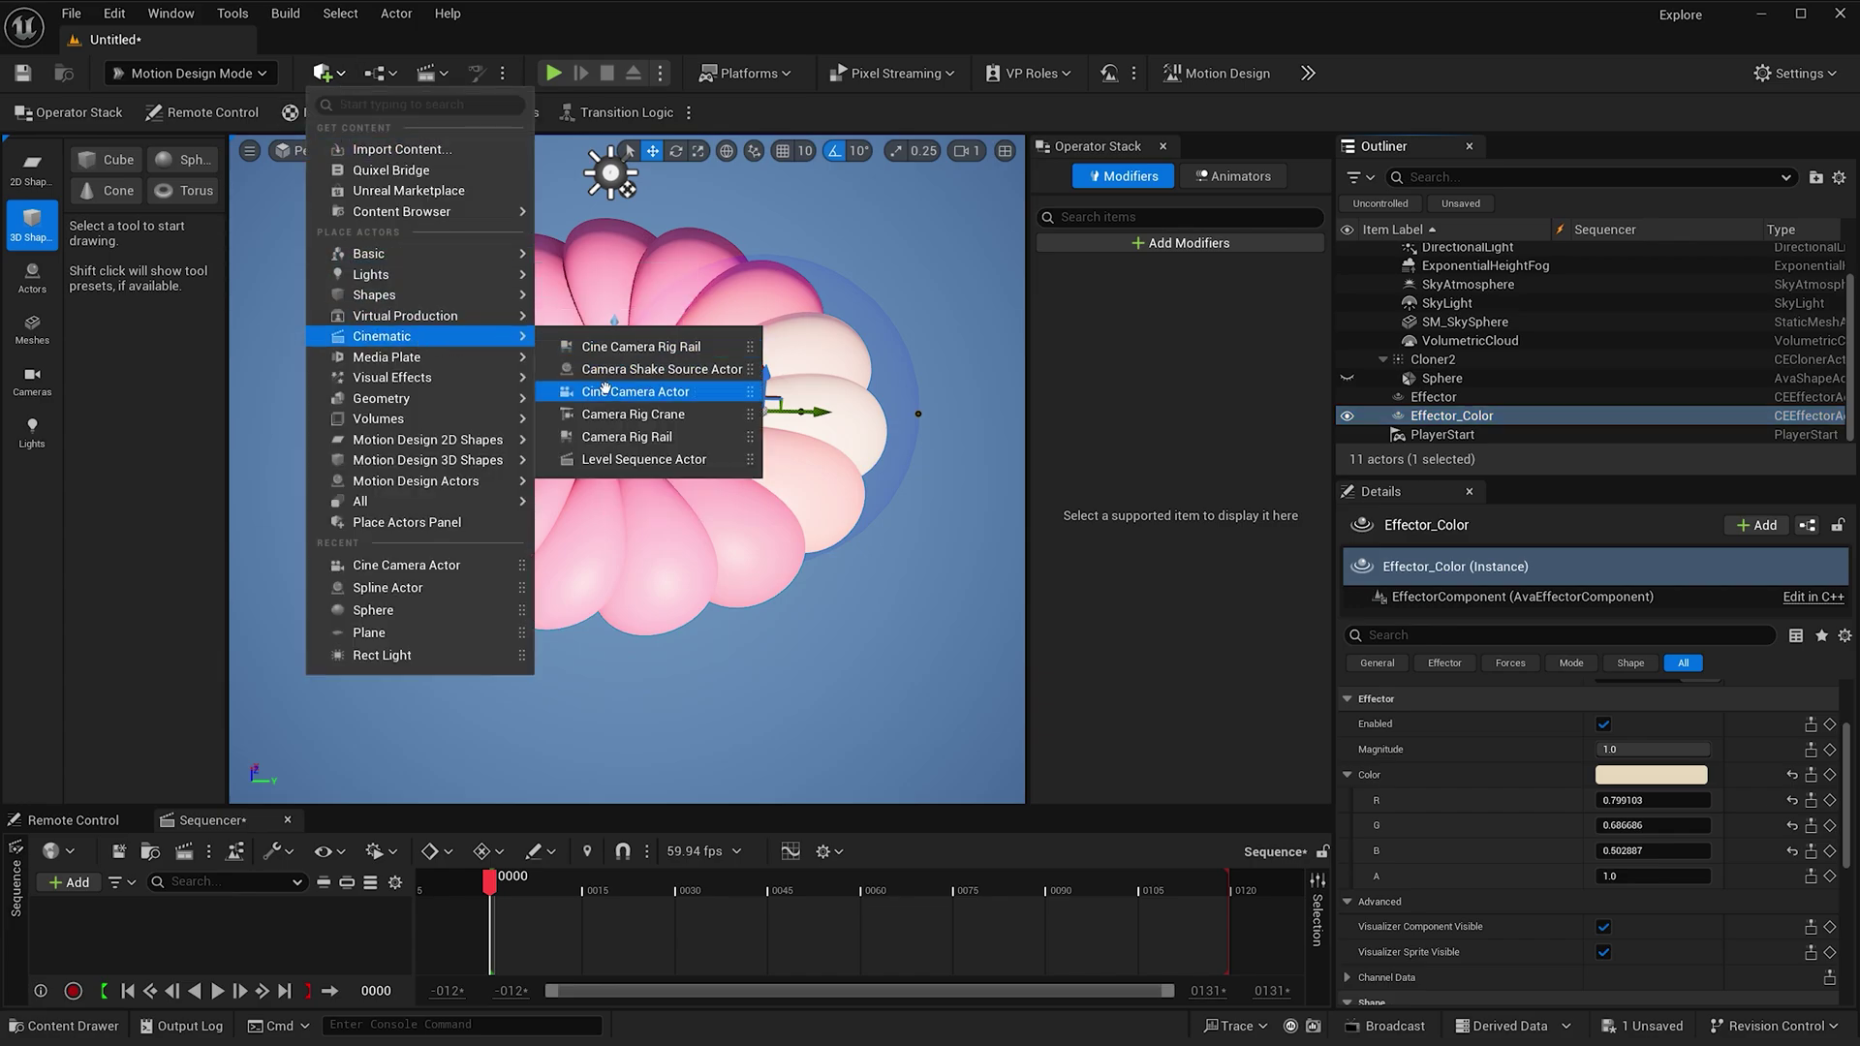
drag(620, 403, 626, 463)
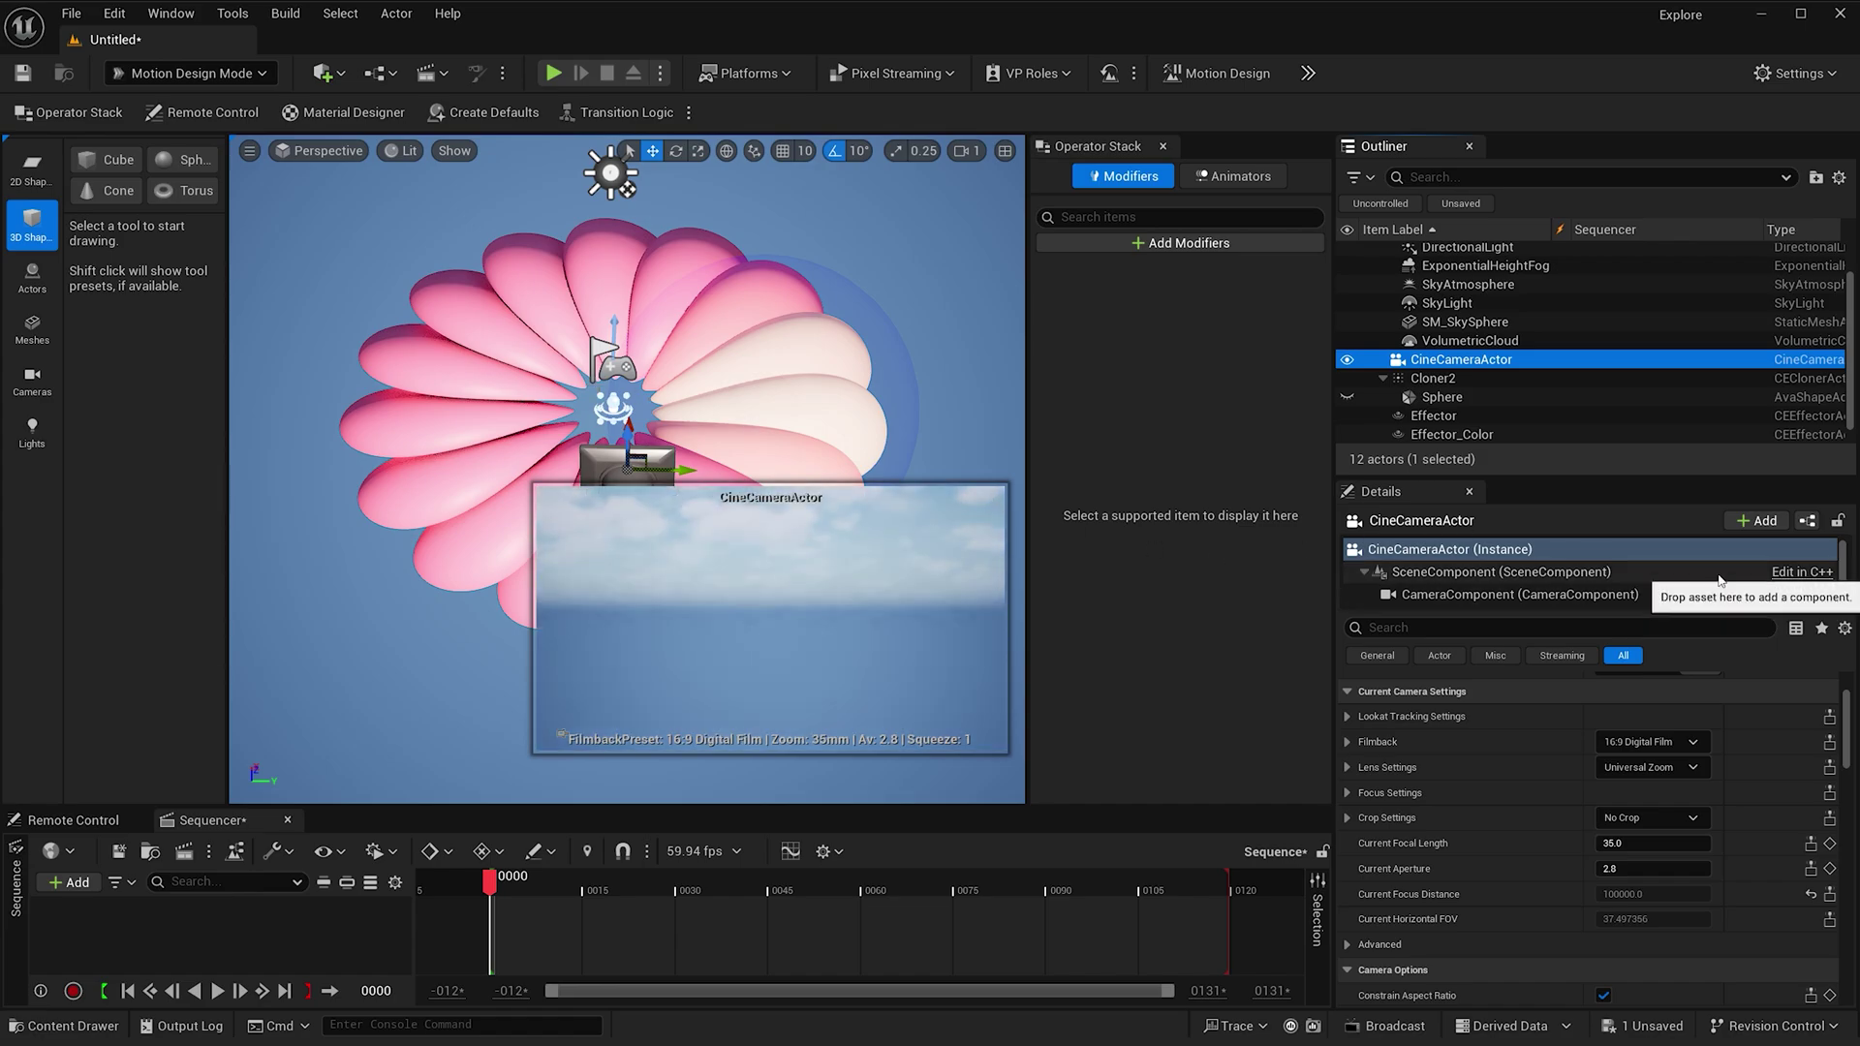
- Reset the camera to location 0,0,0, set its Y rotation to -90, and add it to the Sequencer
scroll(1717, 764, up, 3)
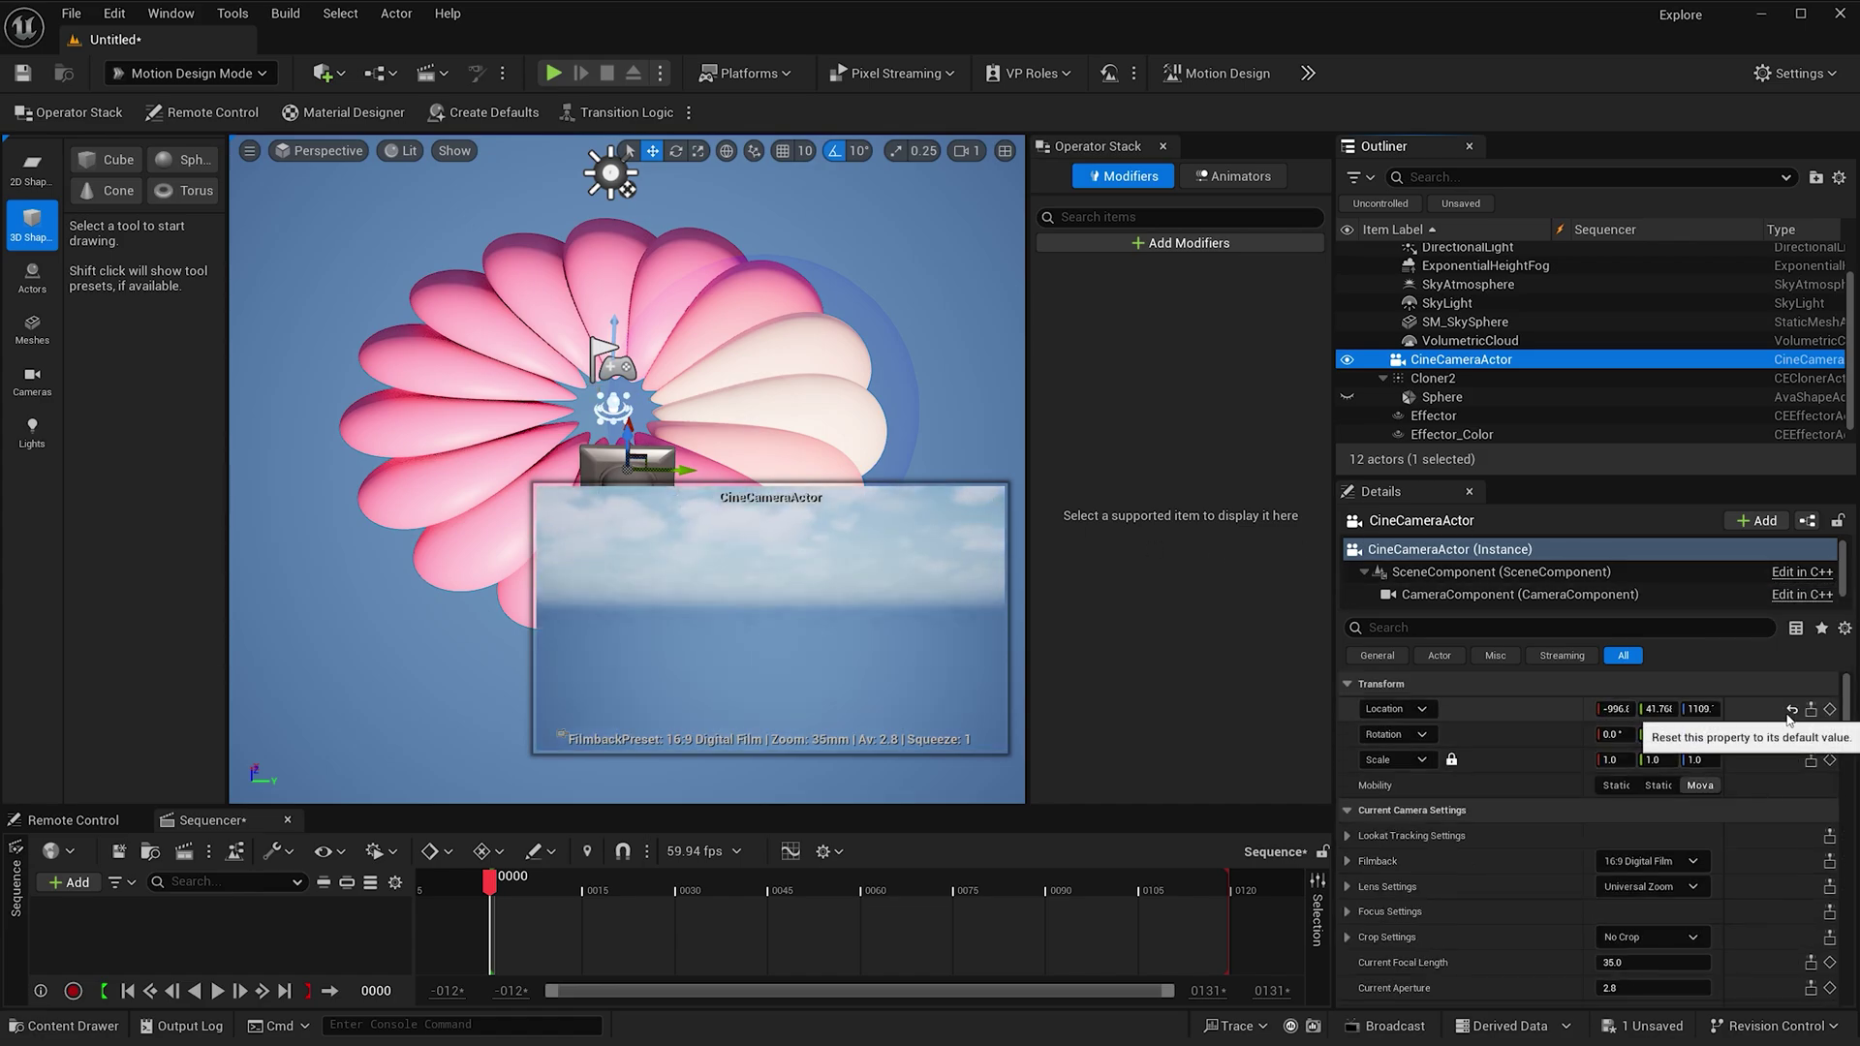
click(1788, 711)
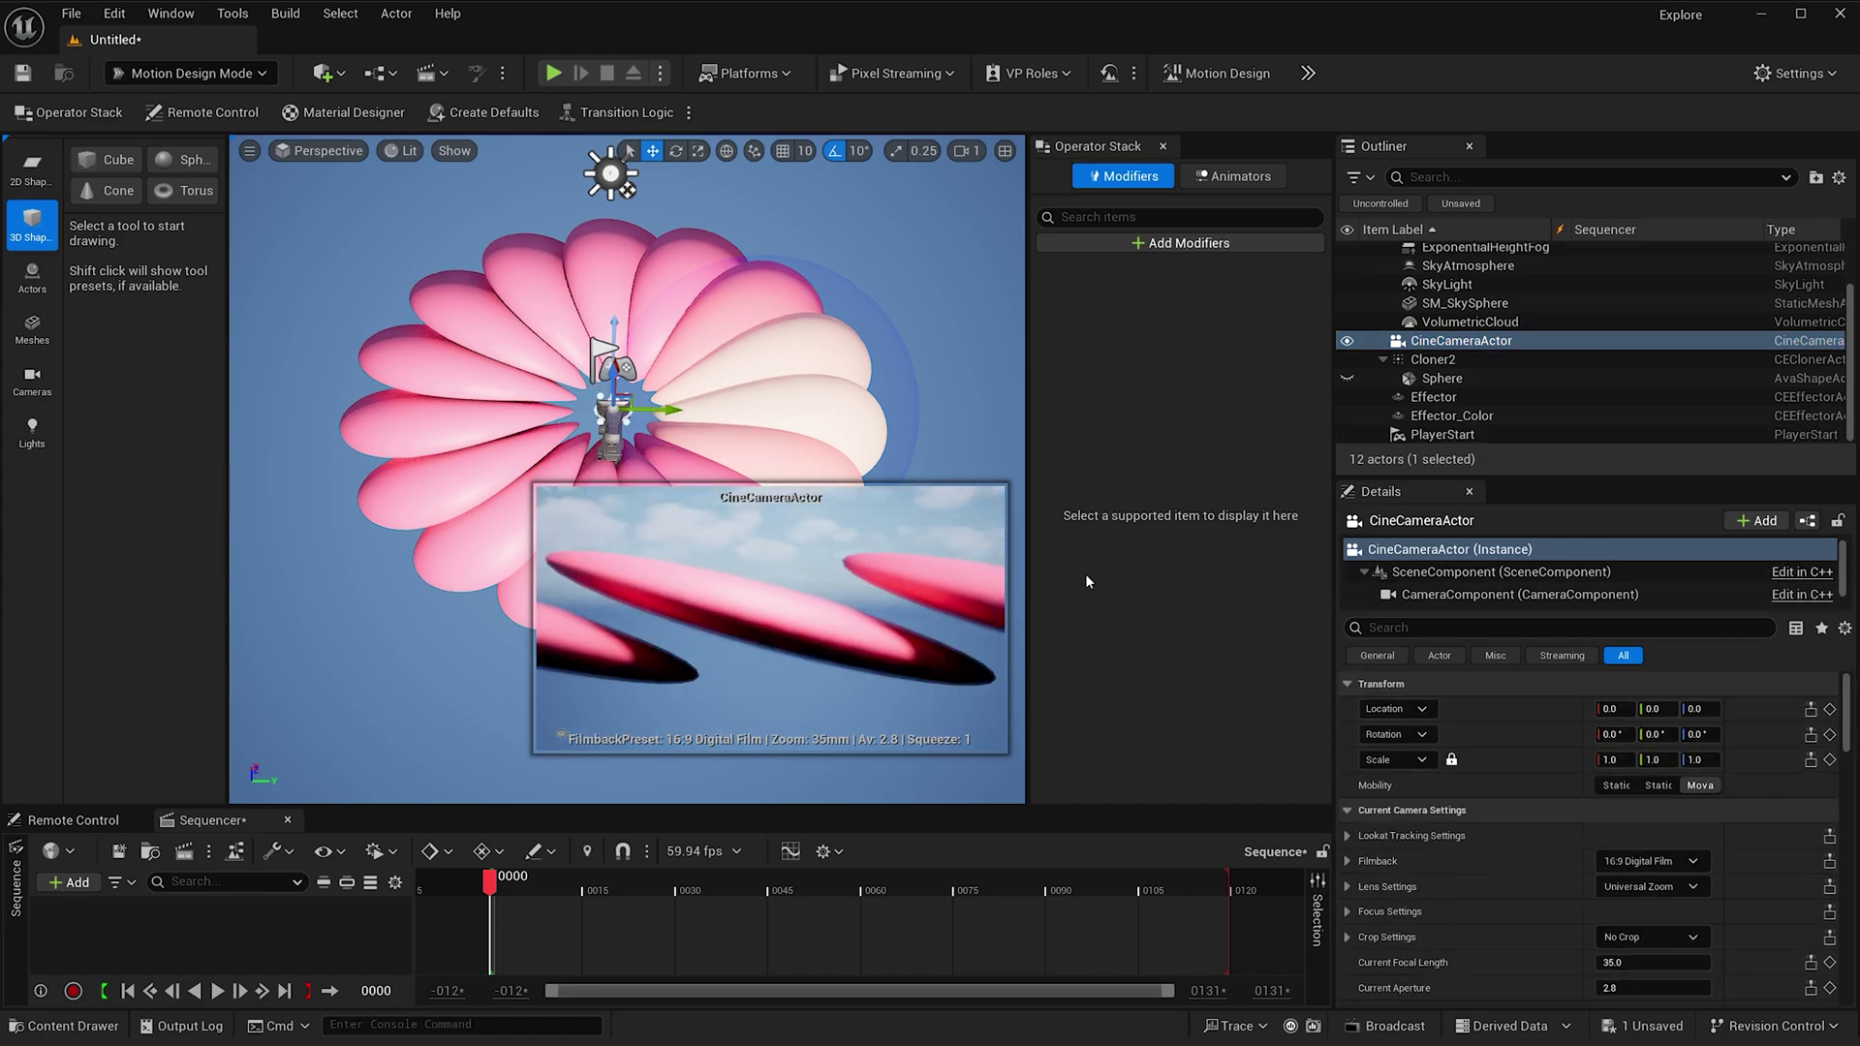
click(1654, 733)
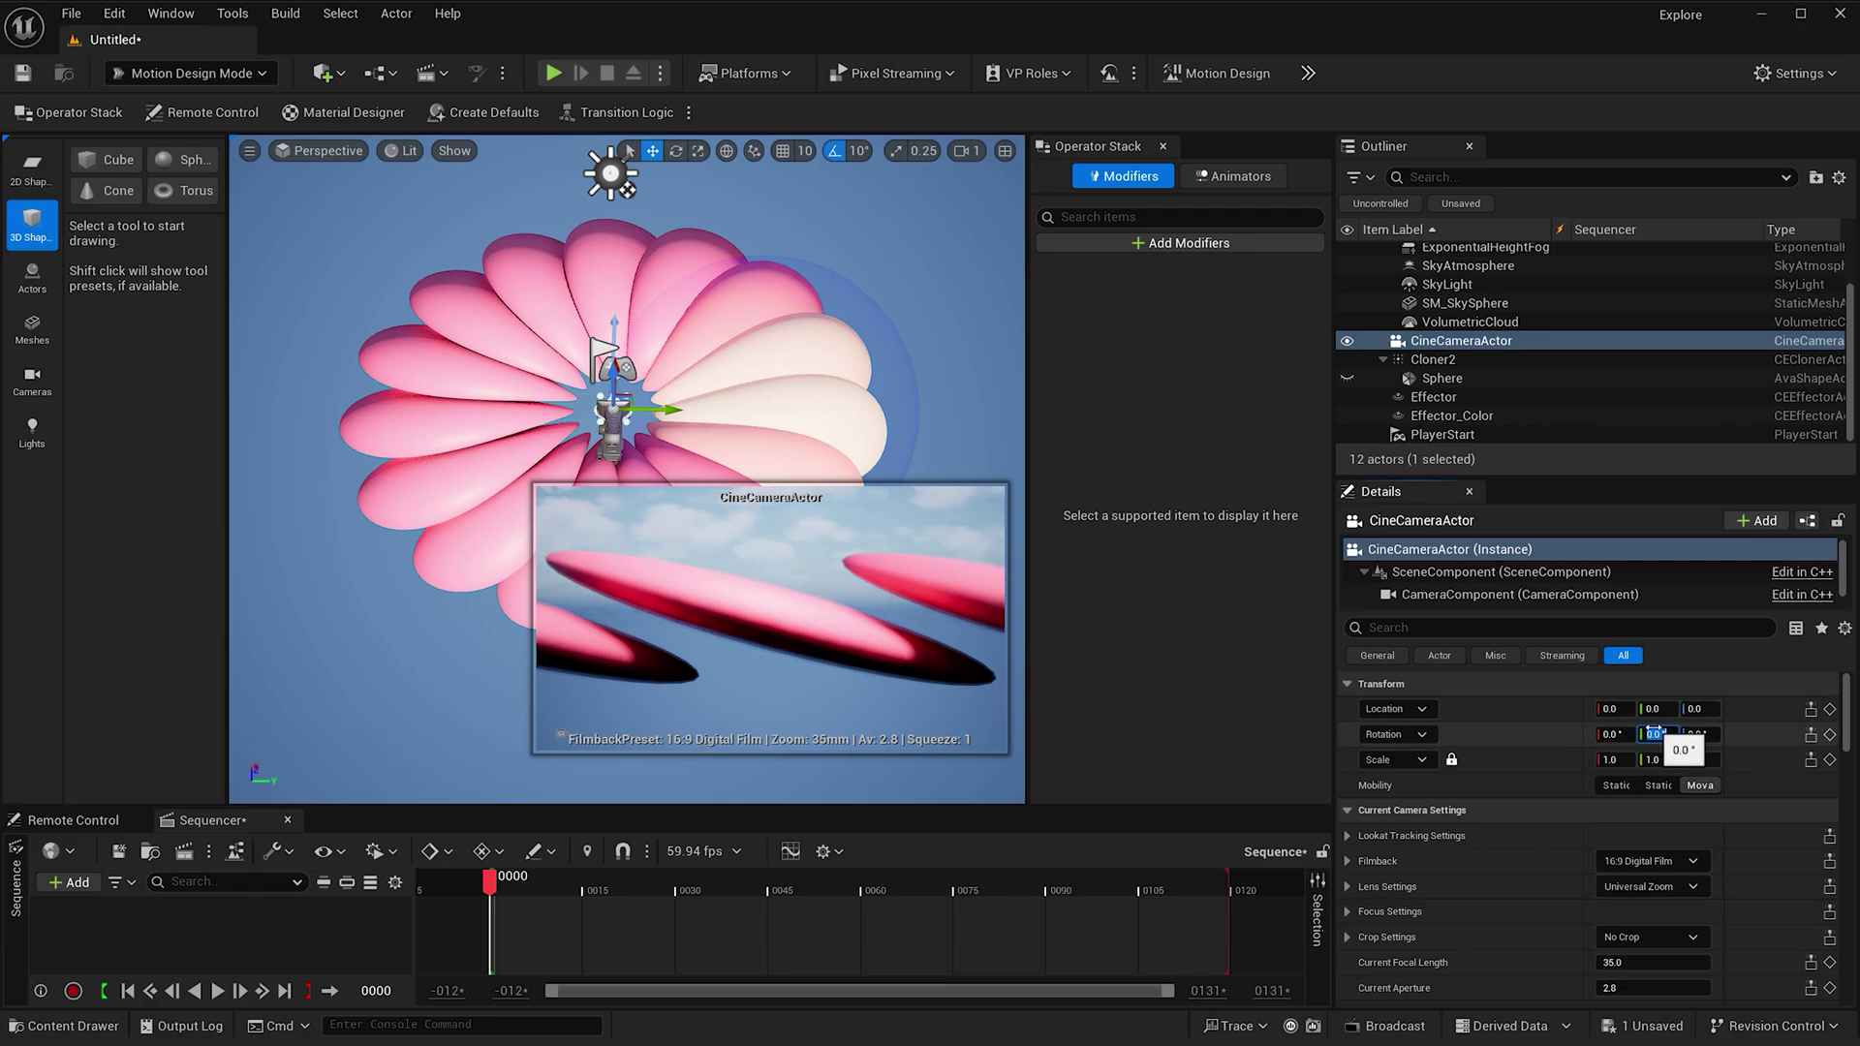
key(Return)
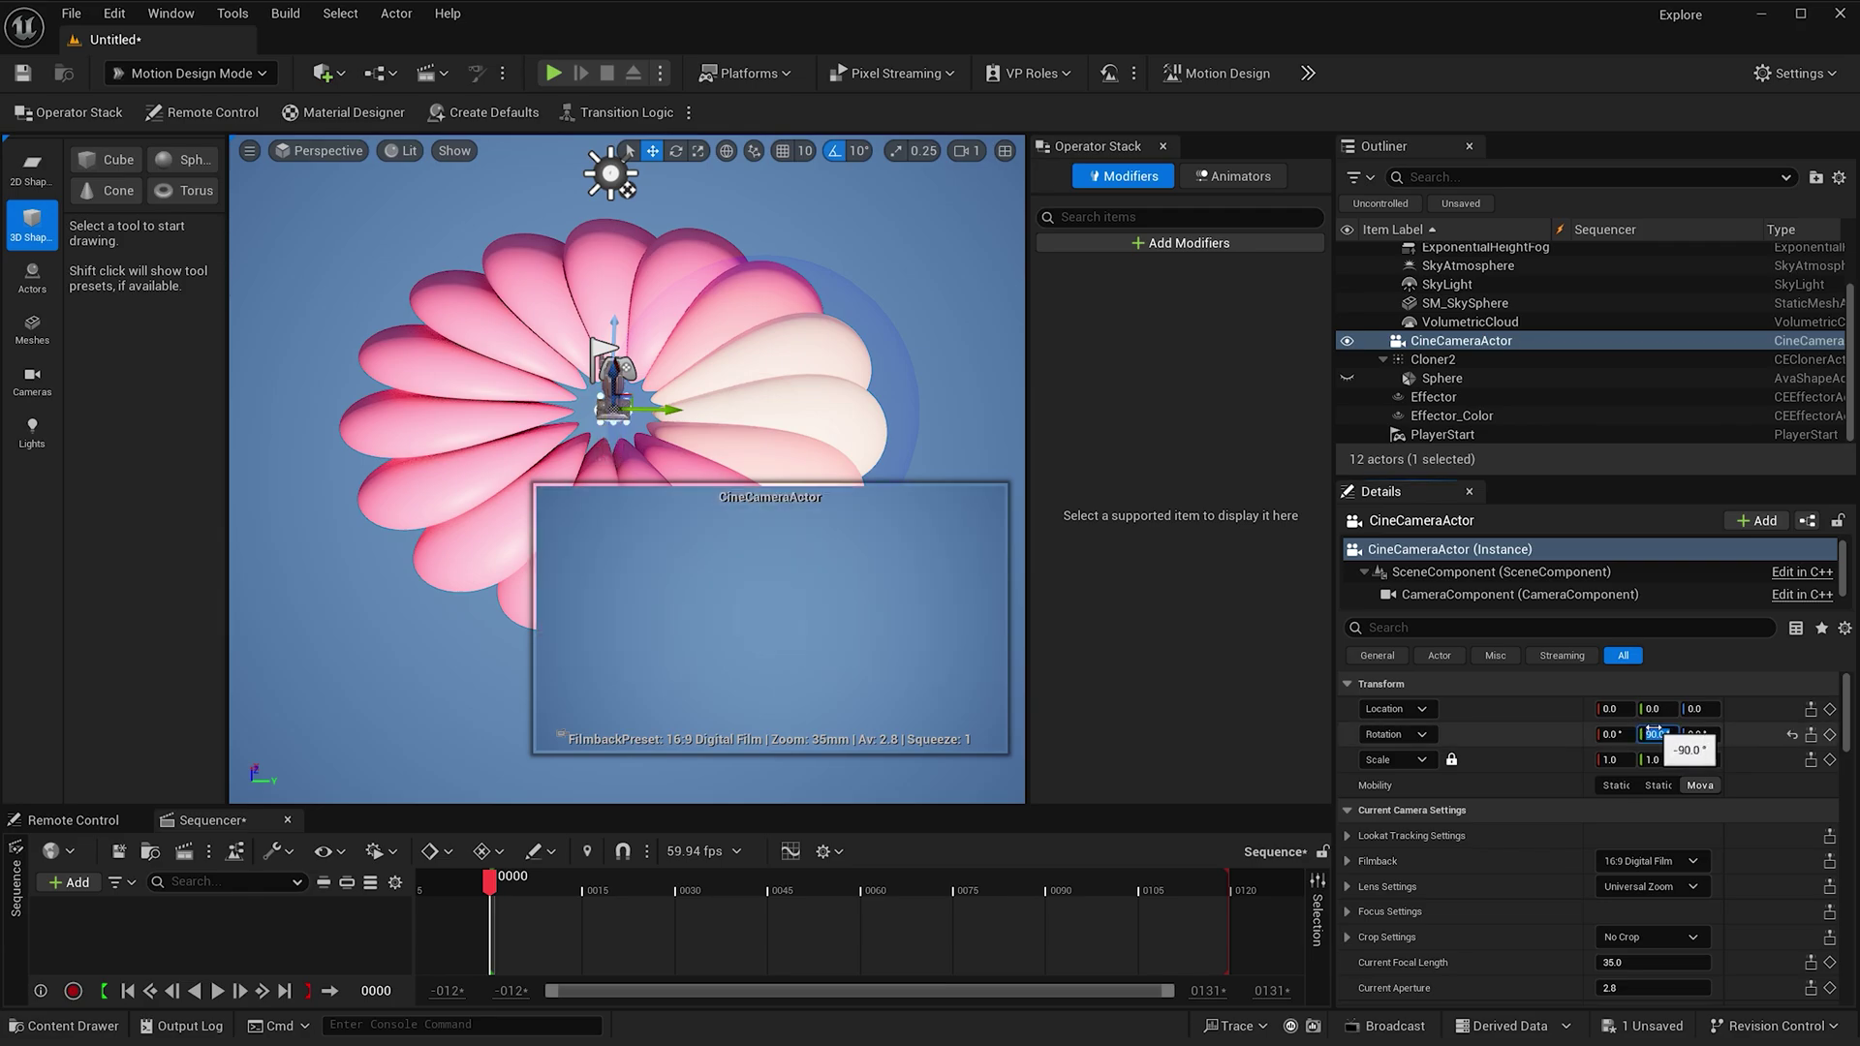
drag(1461, 340, 277, 914)
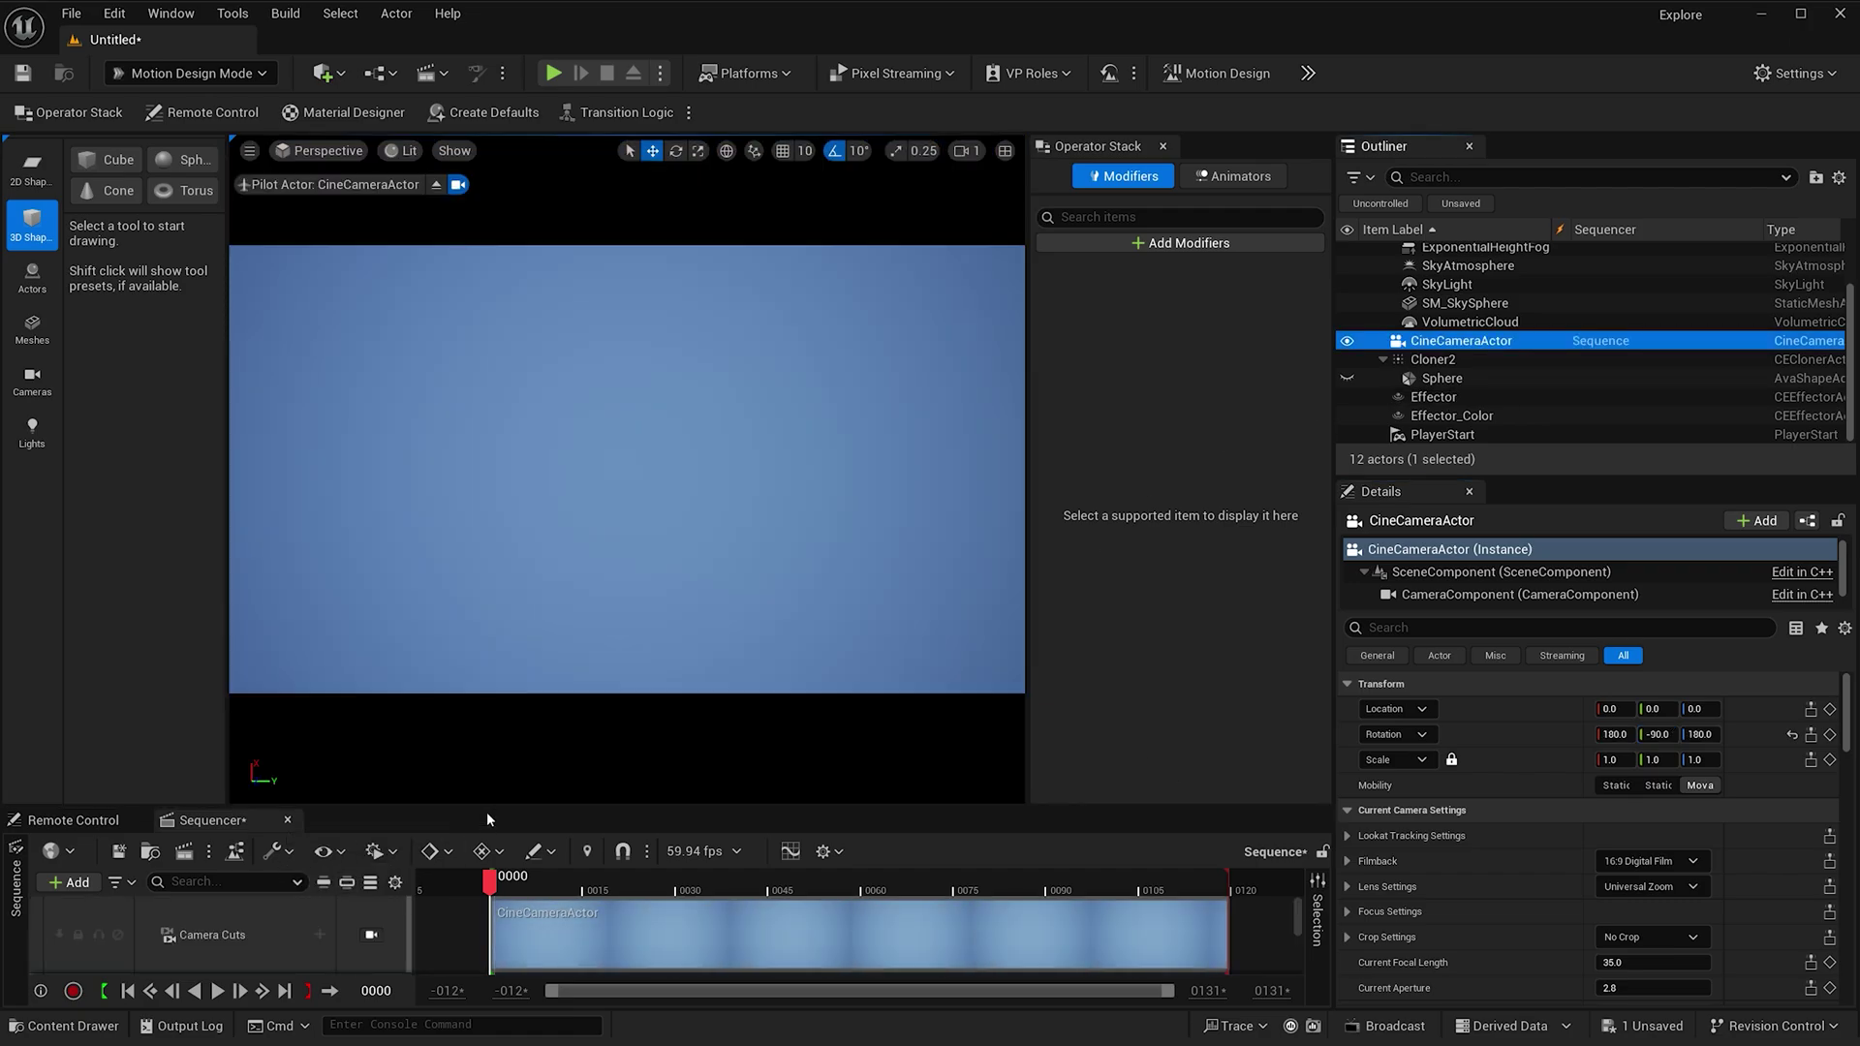
- Set the sequenced camera's Current Focal Length to 100
drag(496, 806, 490, 701)
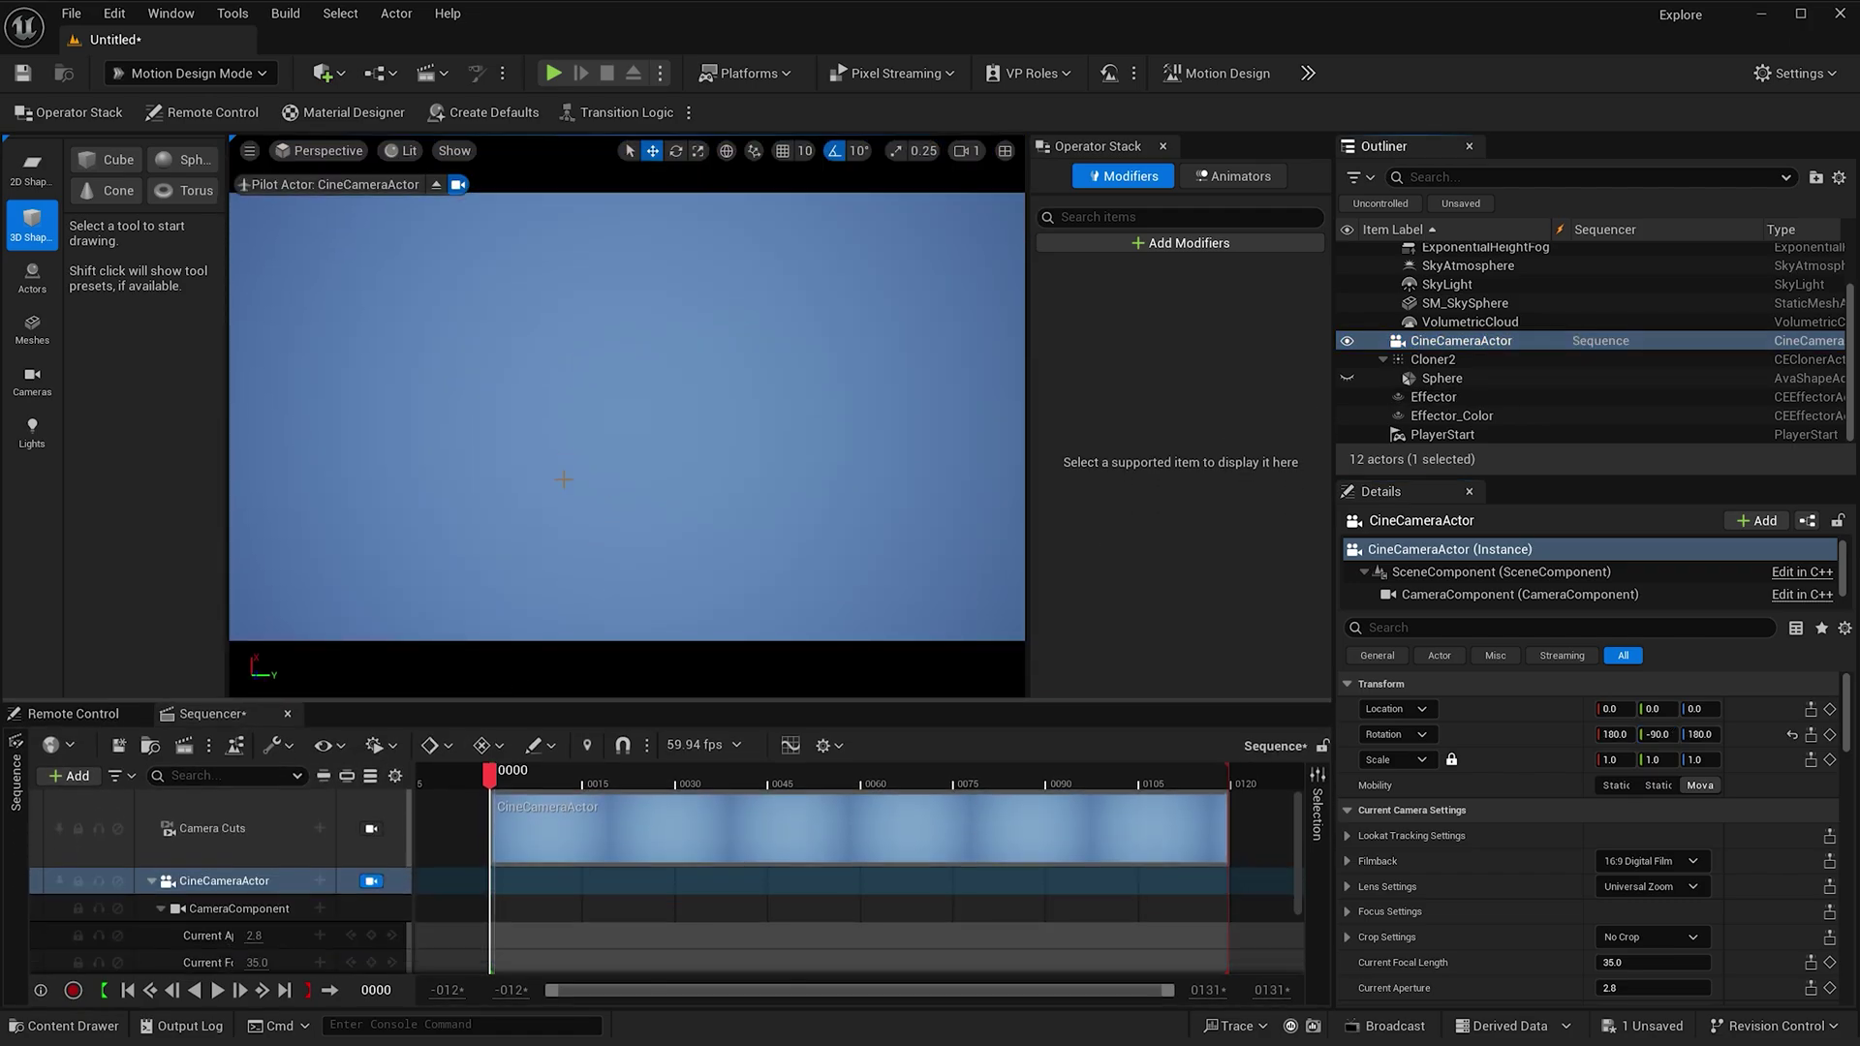
scroll(563, 479, down, 10)
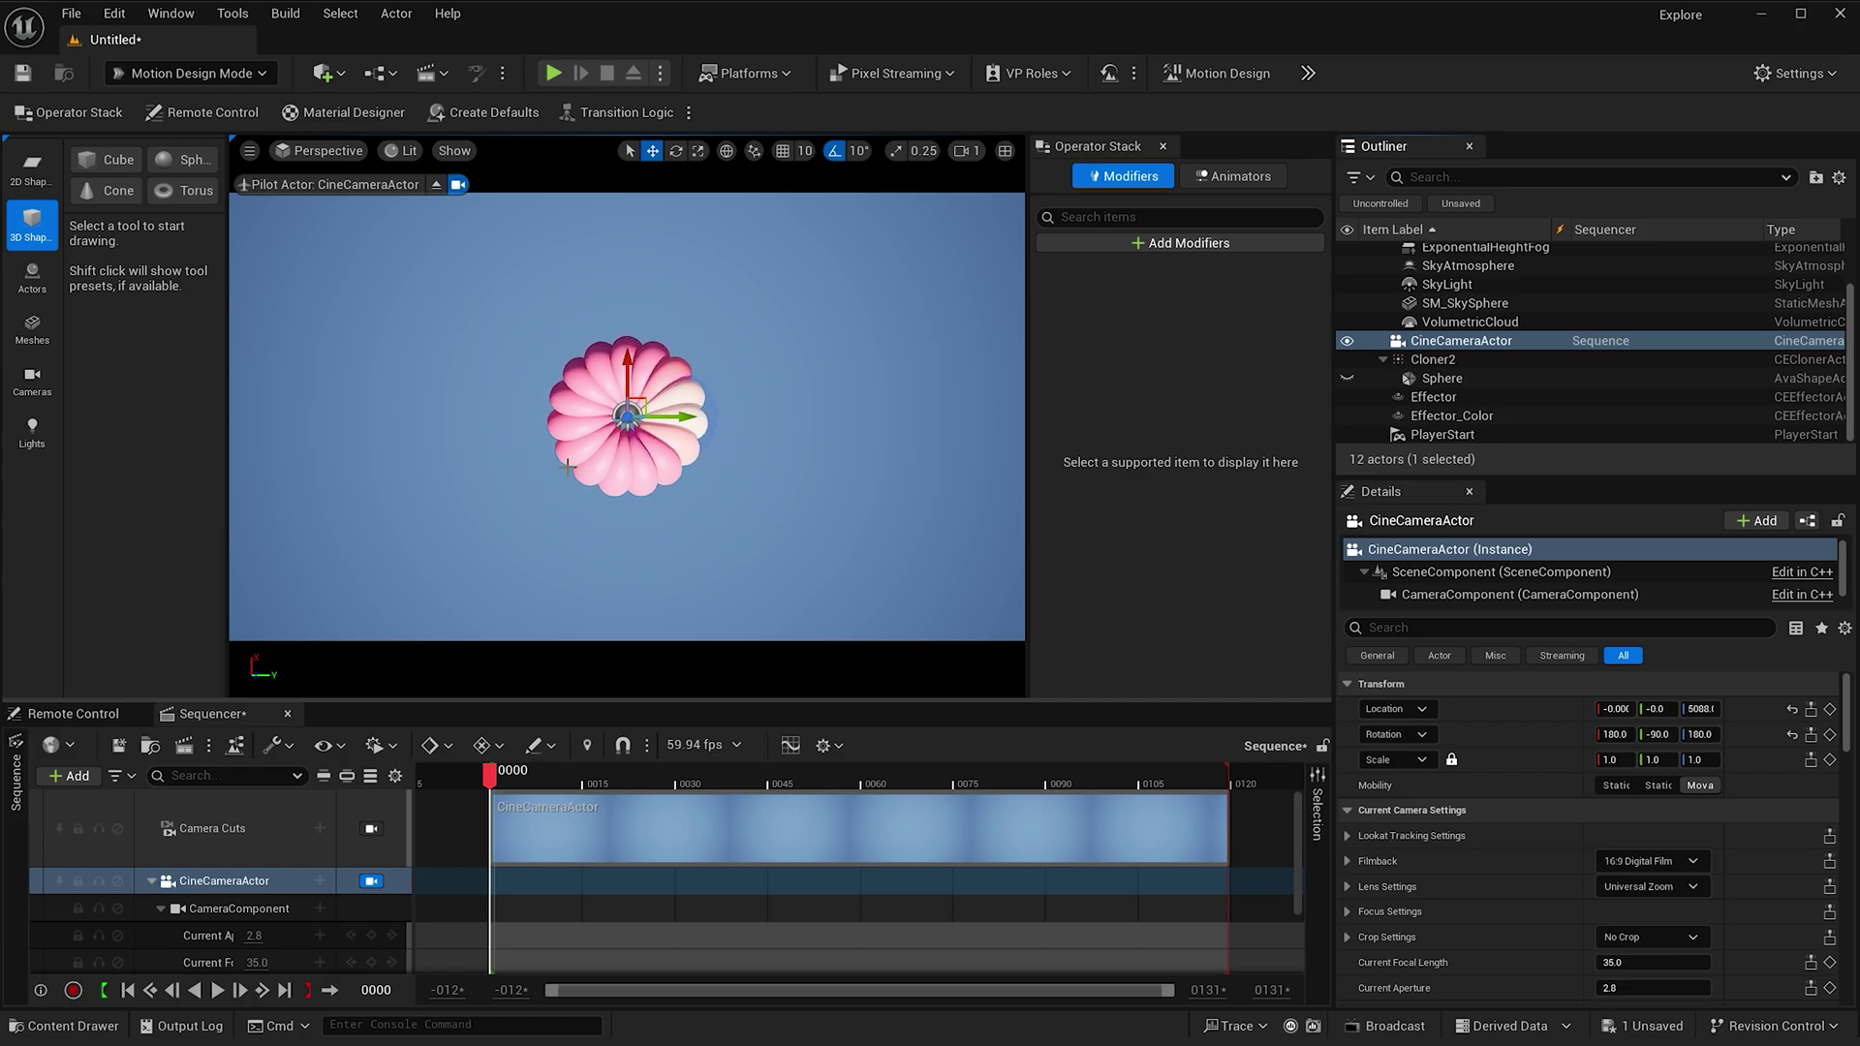
scroll(568, 468, down, 5)
scroll(301, 922, down, 2)
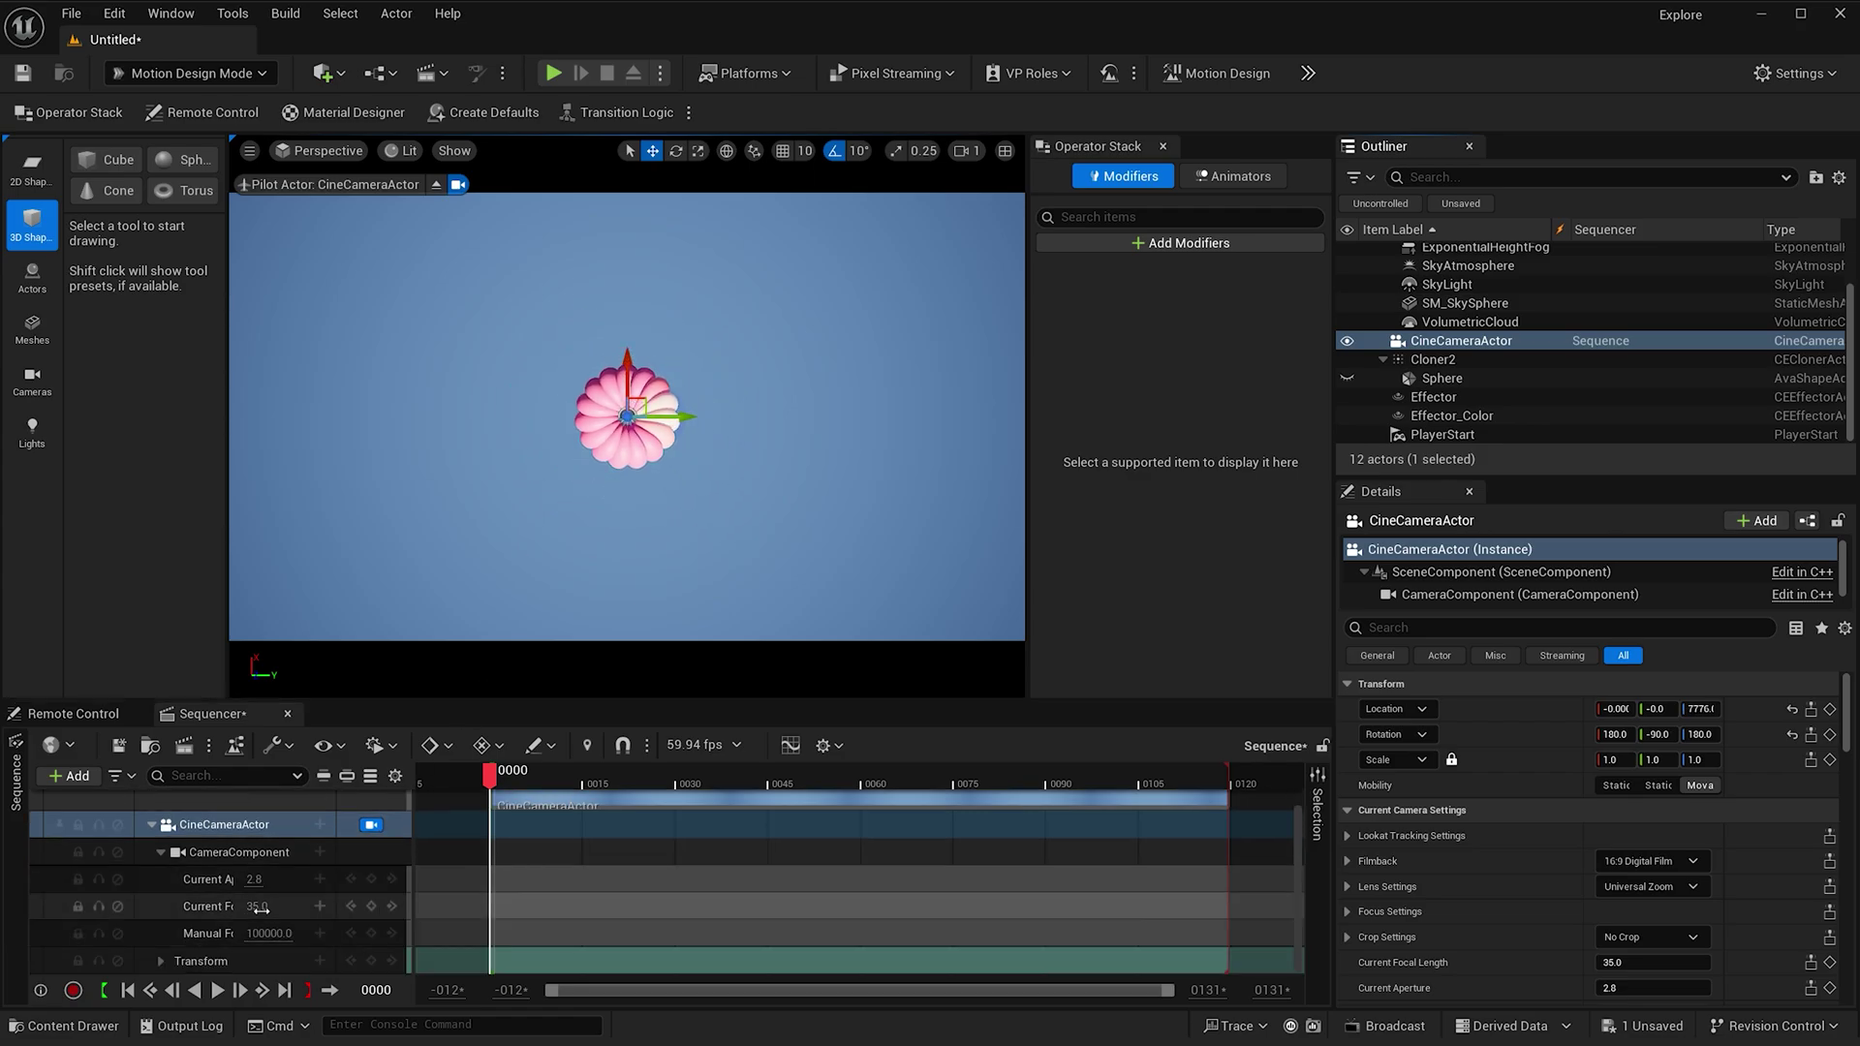
click(257, 908)
text(100)
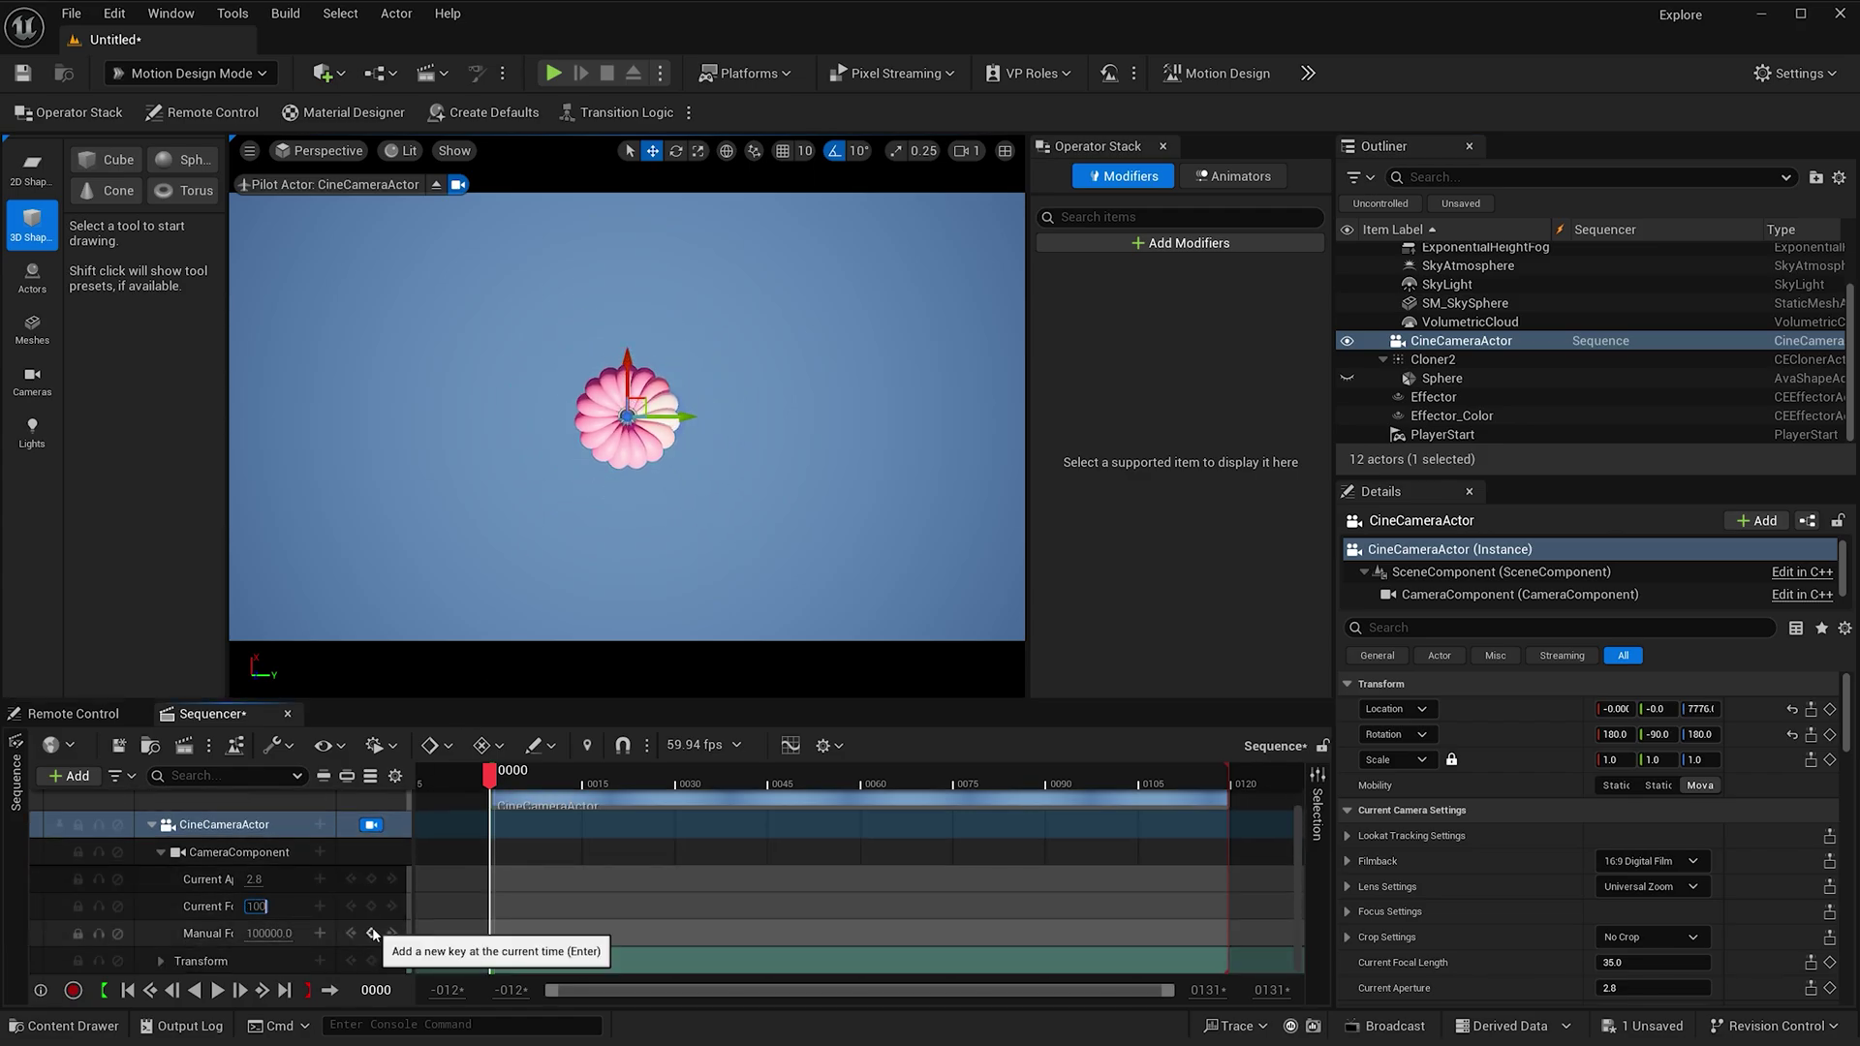
key(Return)
- Key the camera's Transform track at frame 0000
scroll(626, 417, up, 5)
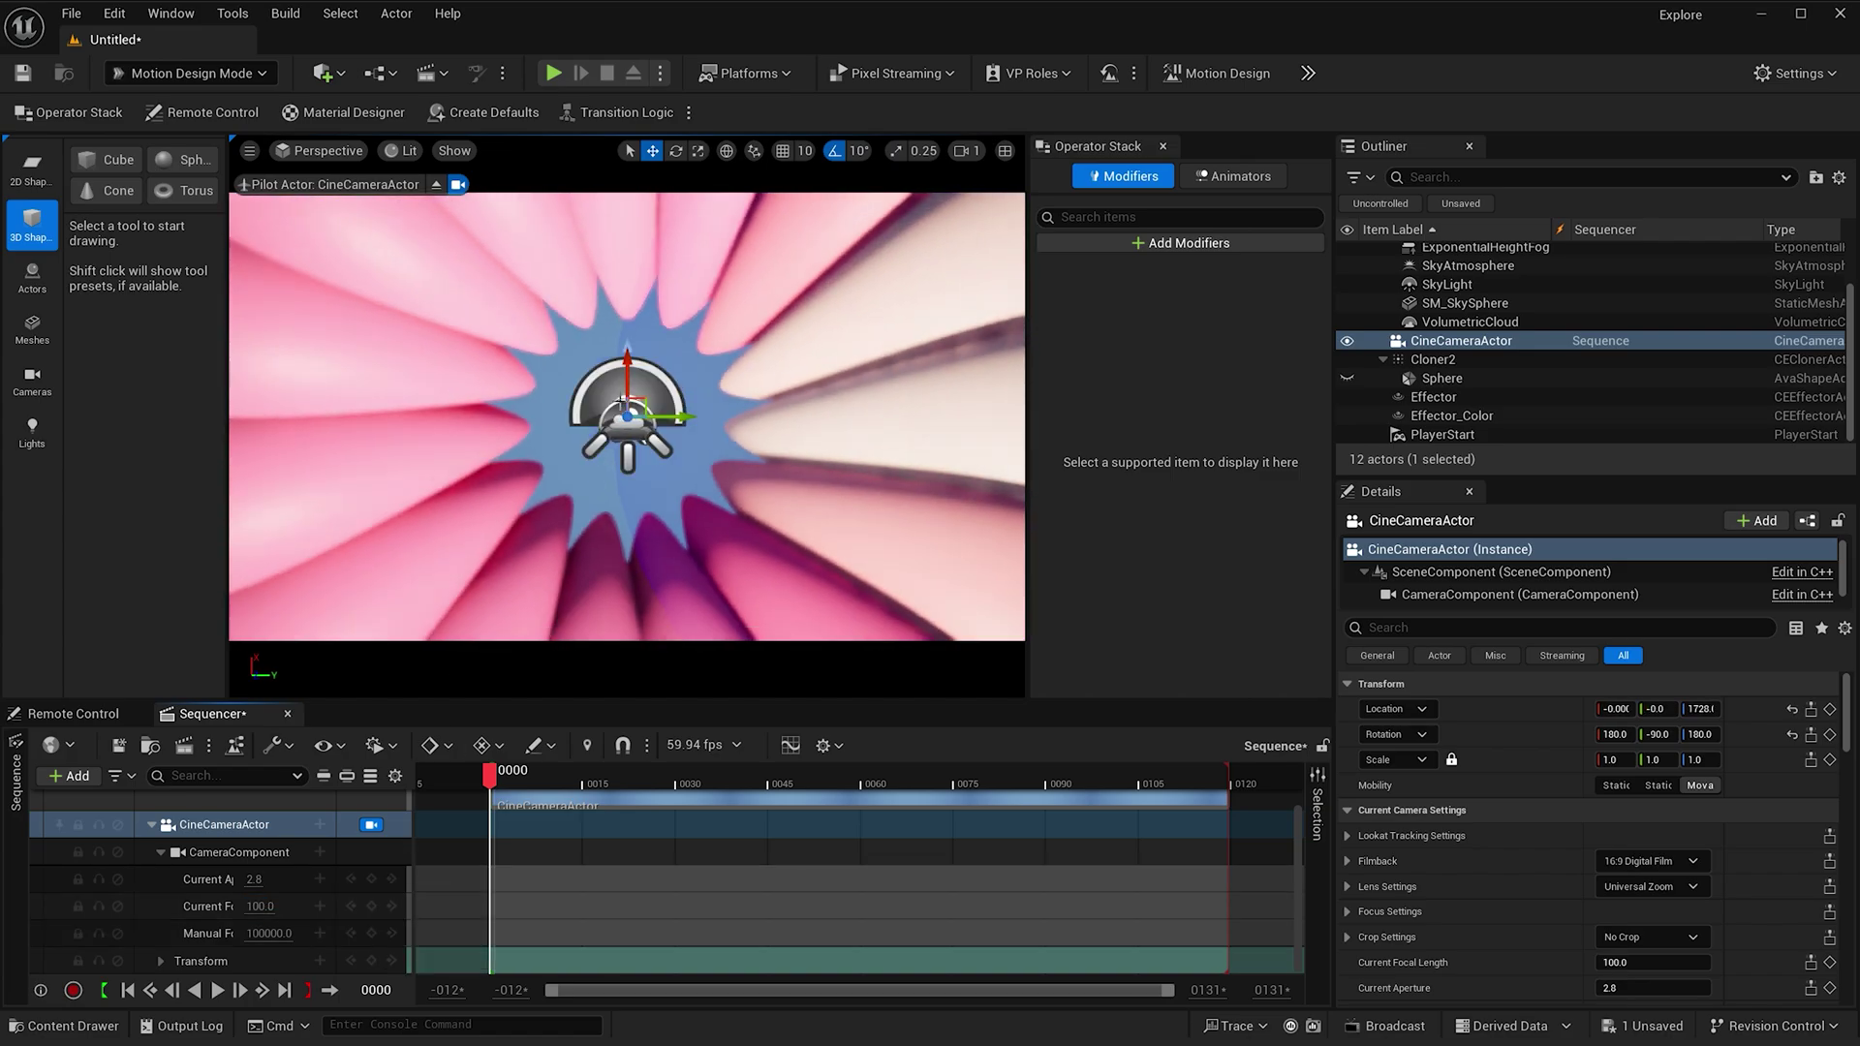
scroll(626, 417, down, 5)
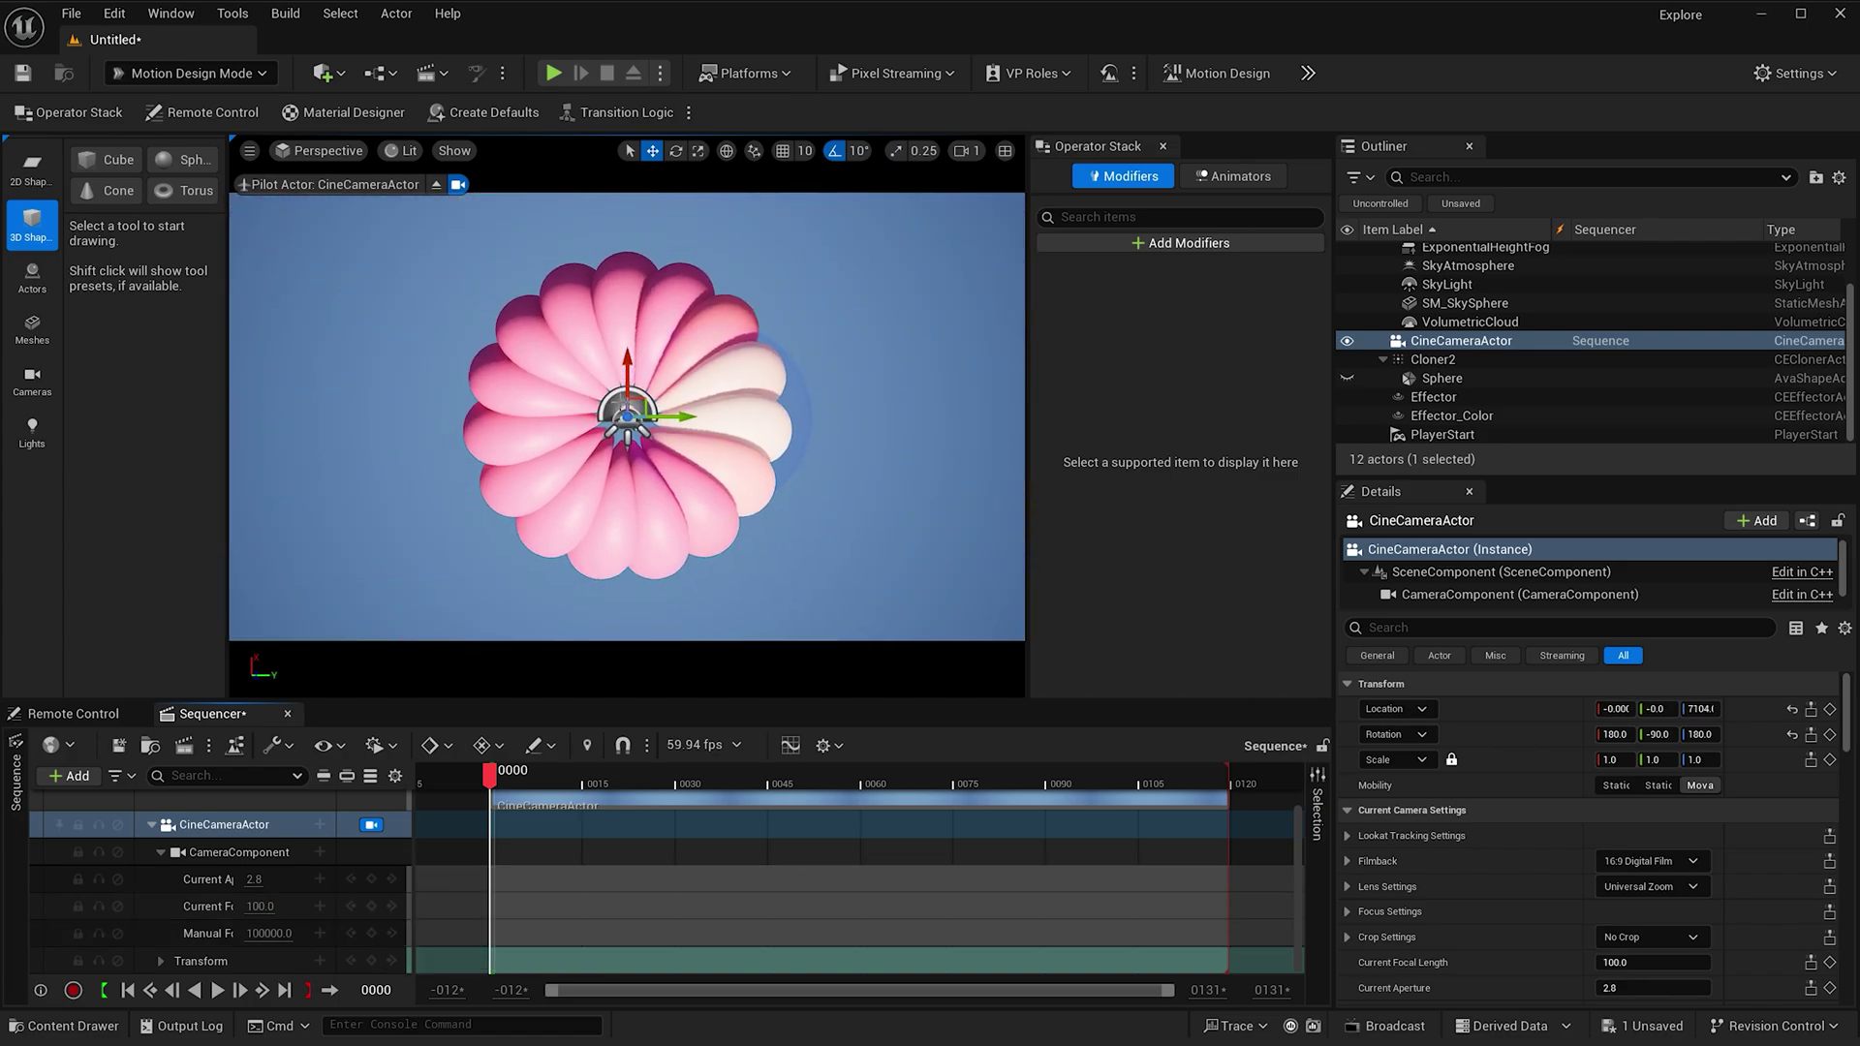
click(371, 961)
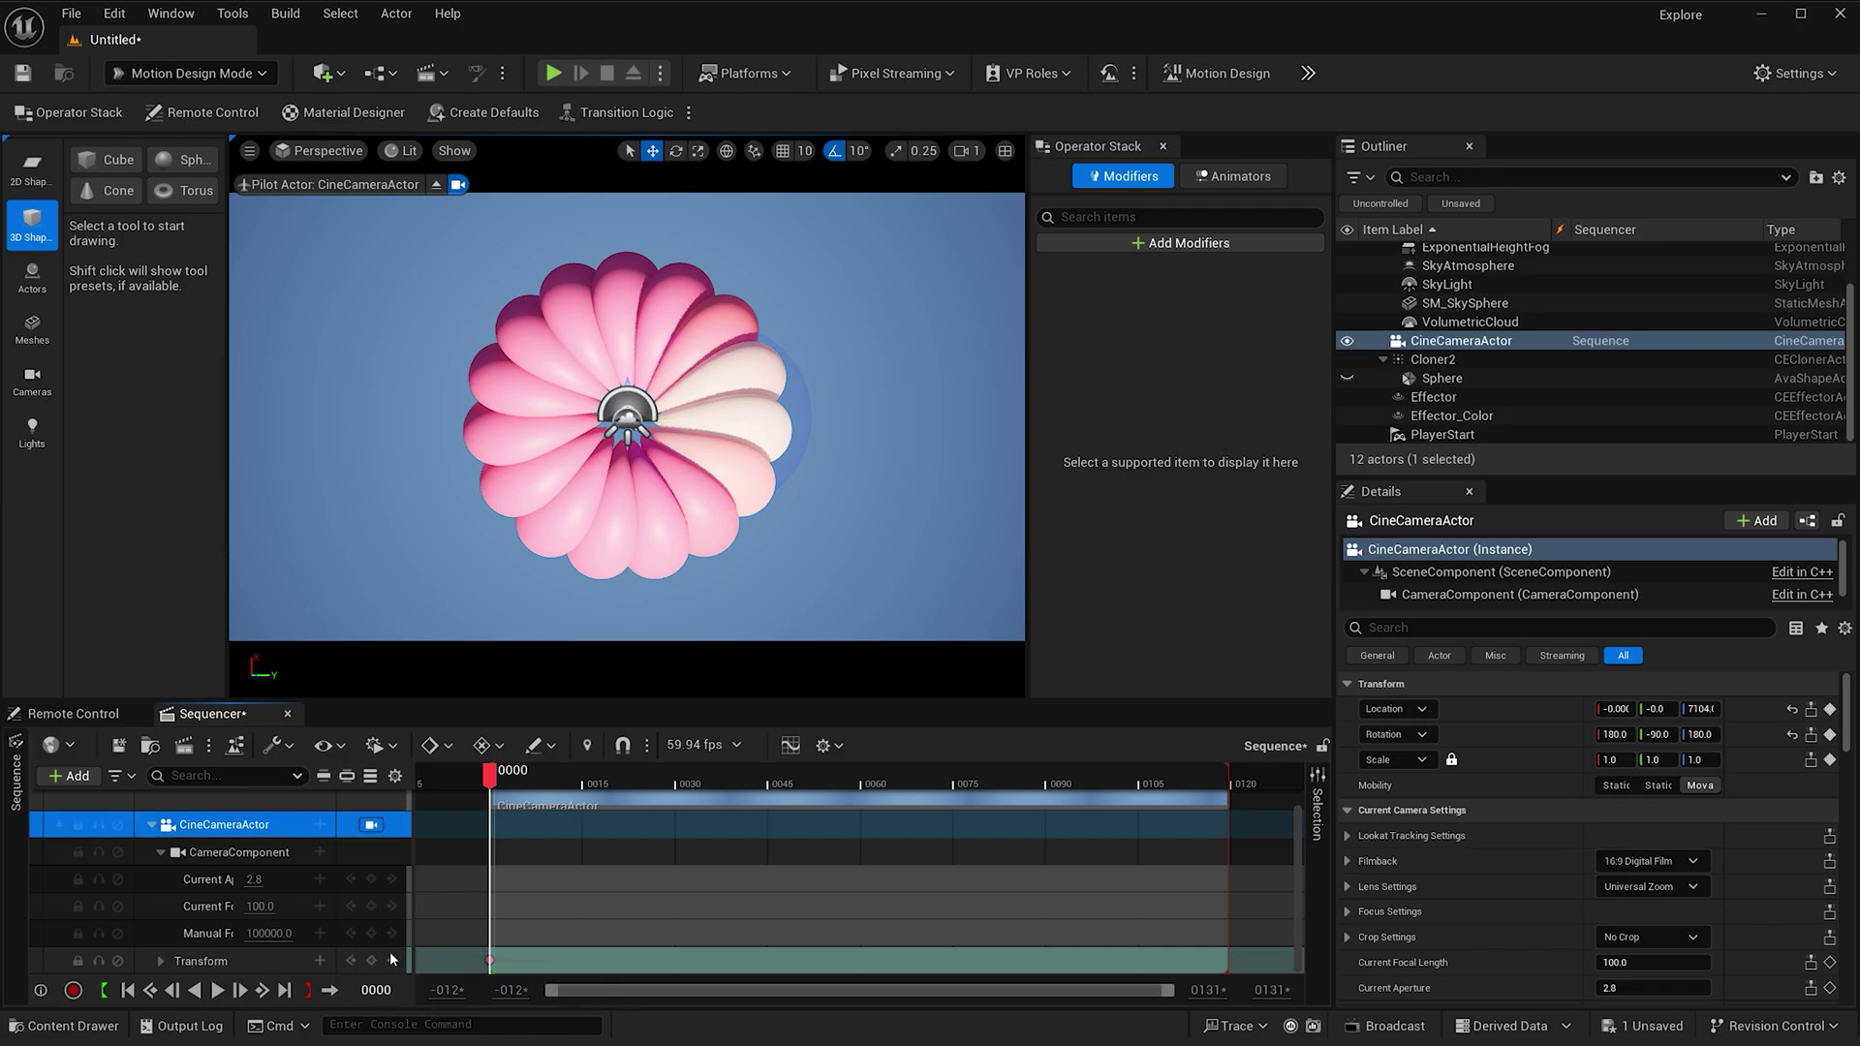
- Delete the six default lighting actors from the Lighting folder
scroll(1482, 290, up, 2)
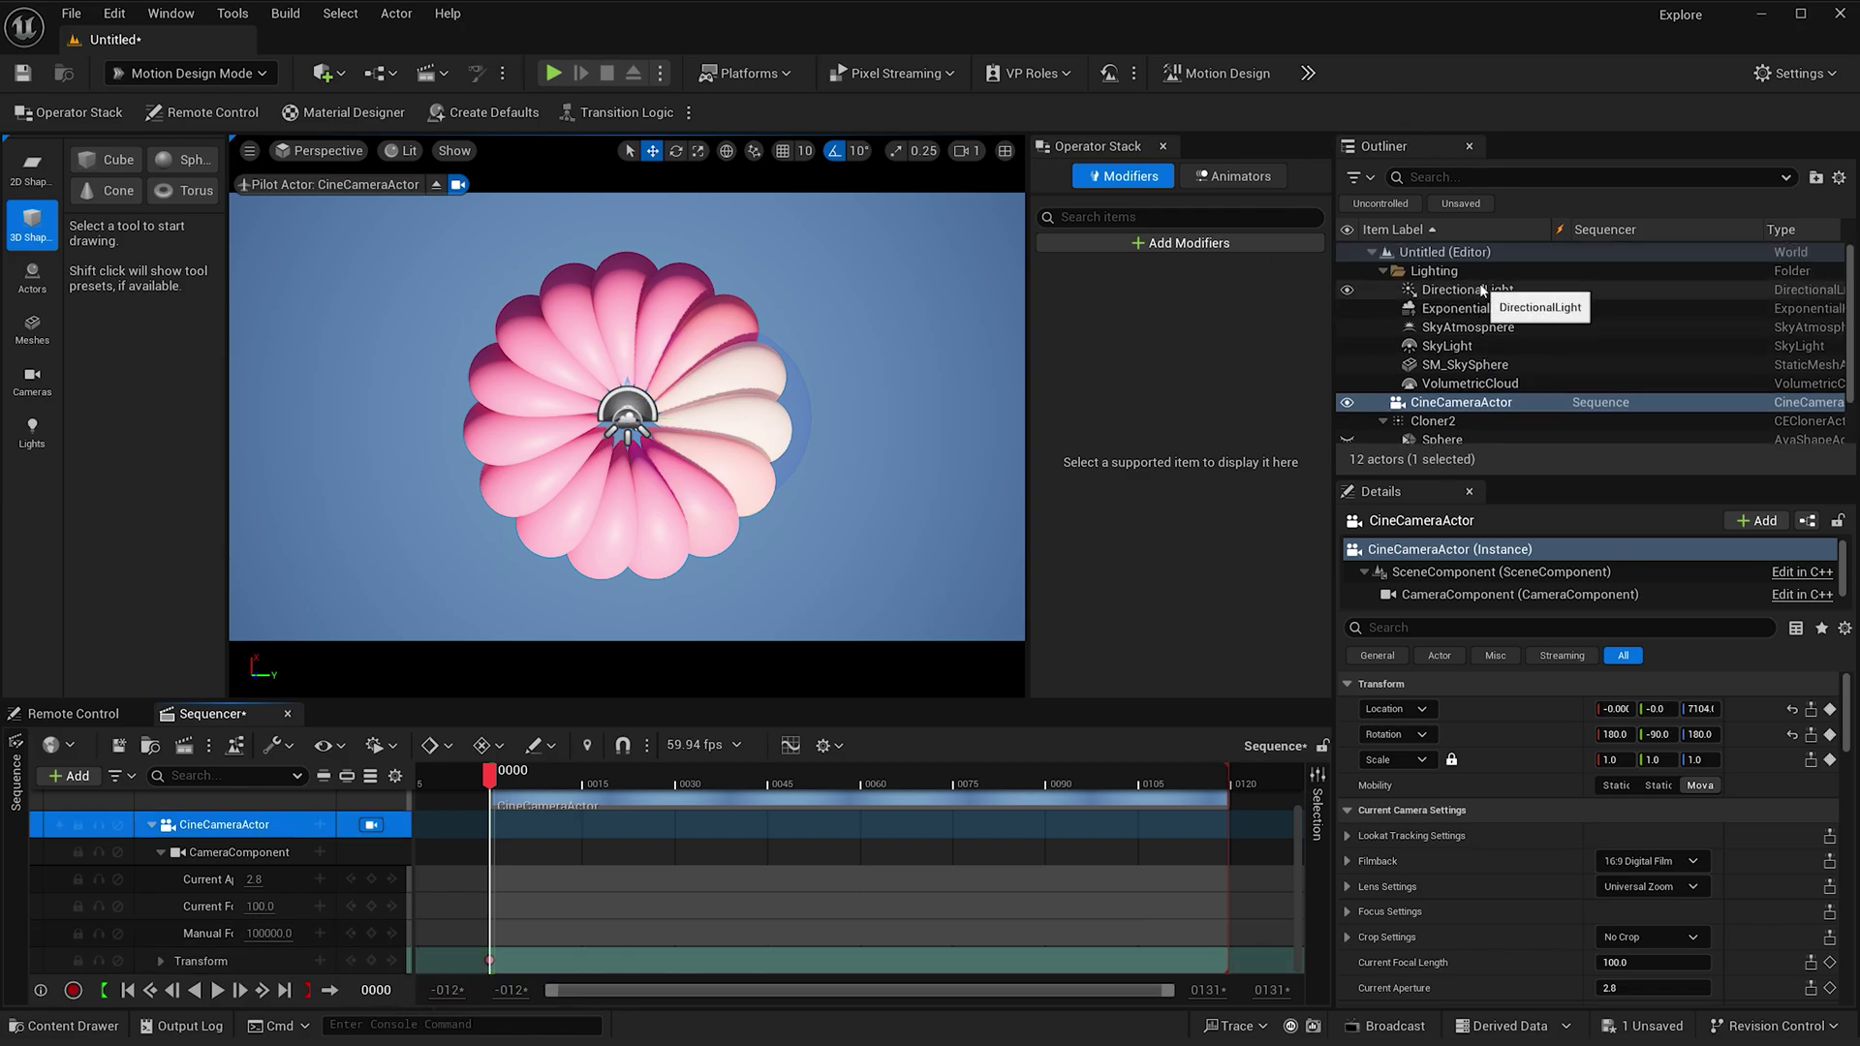
click(1482, 290)
shift+click(1470, 383)
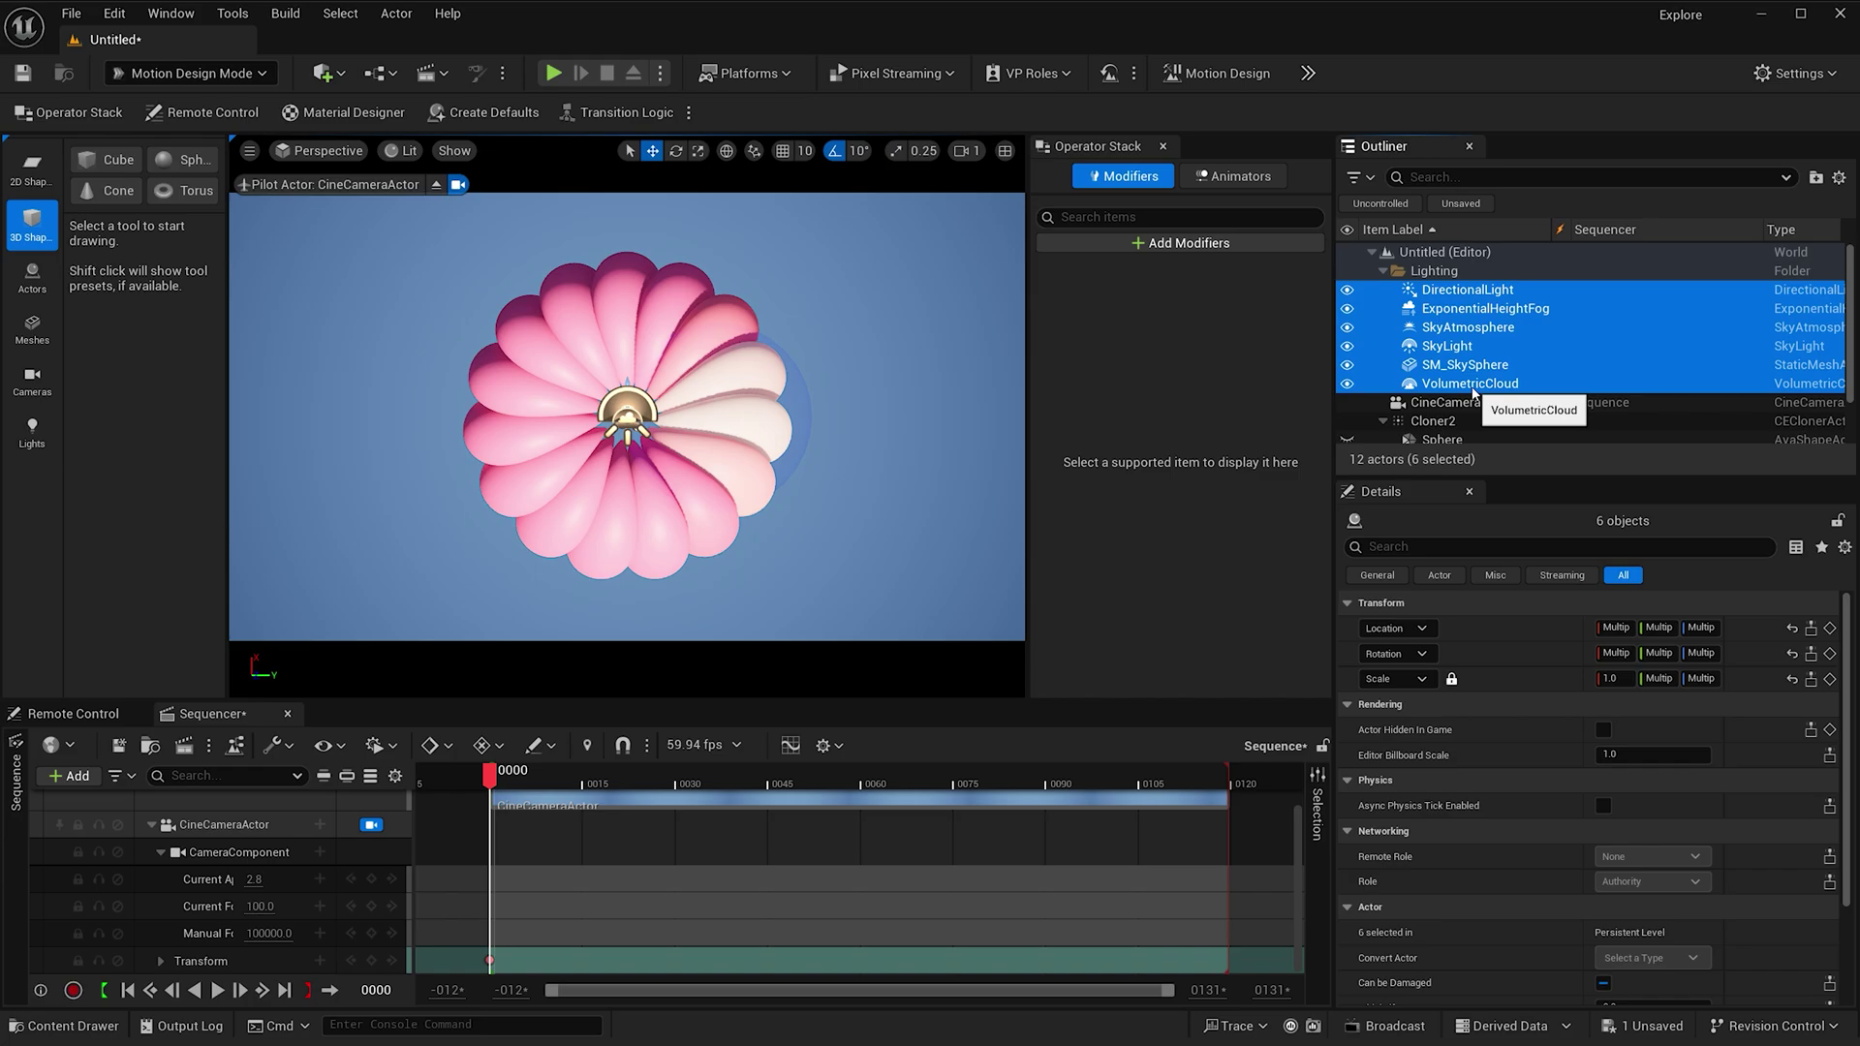
key(Delete)
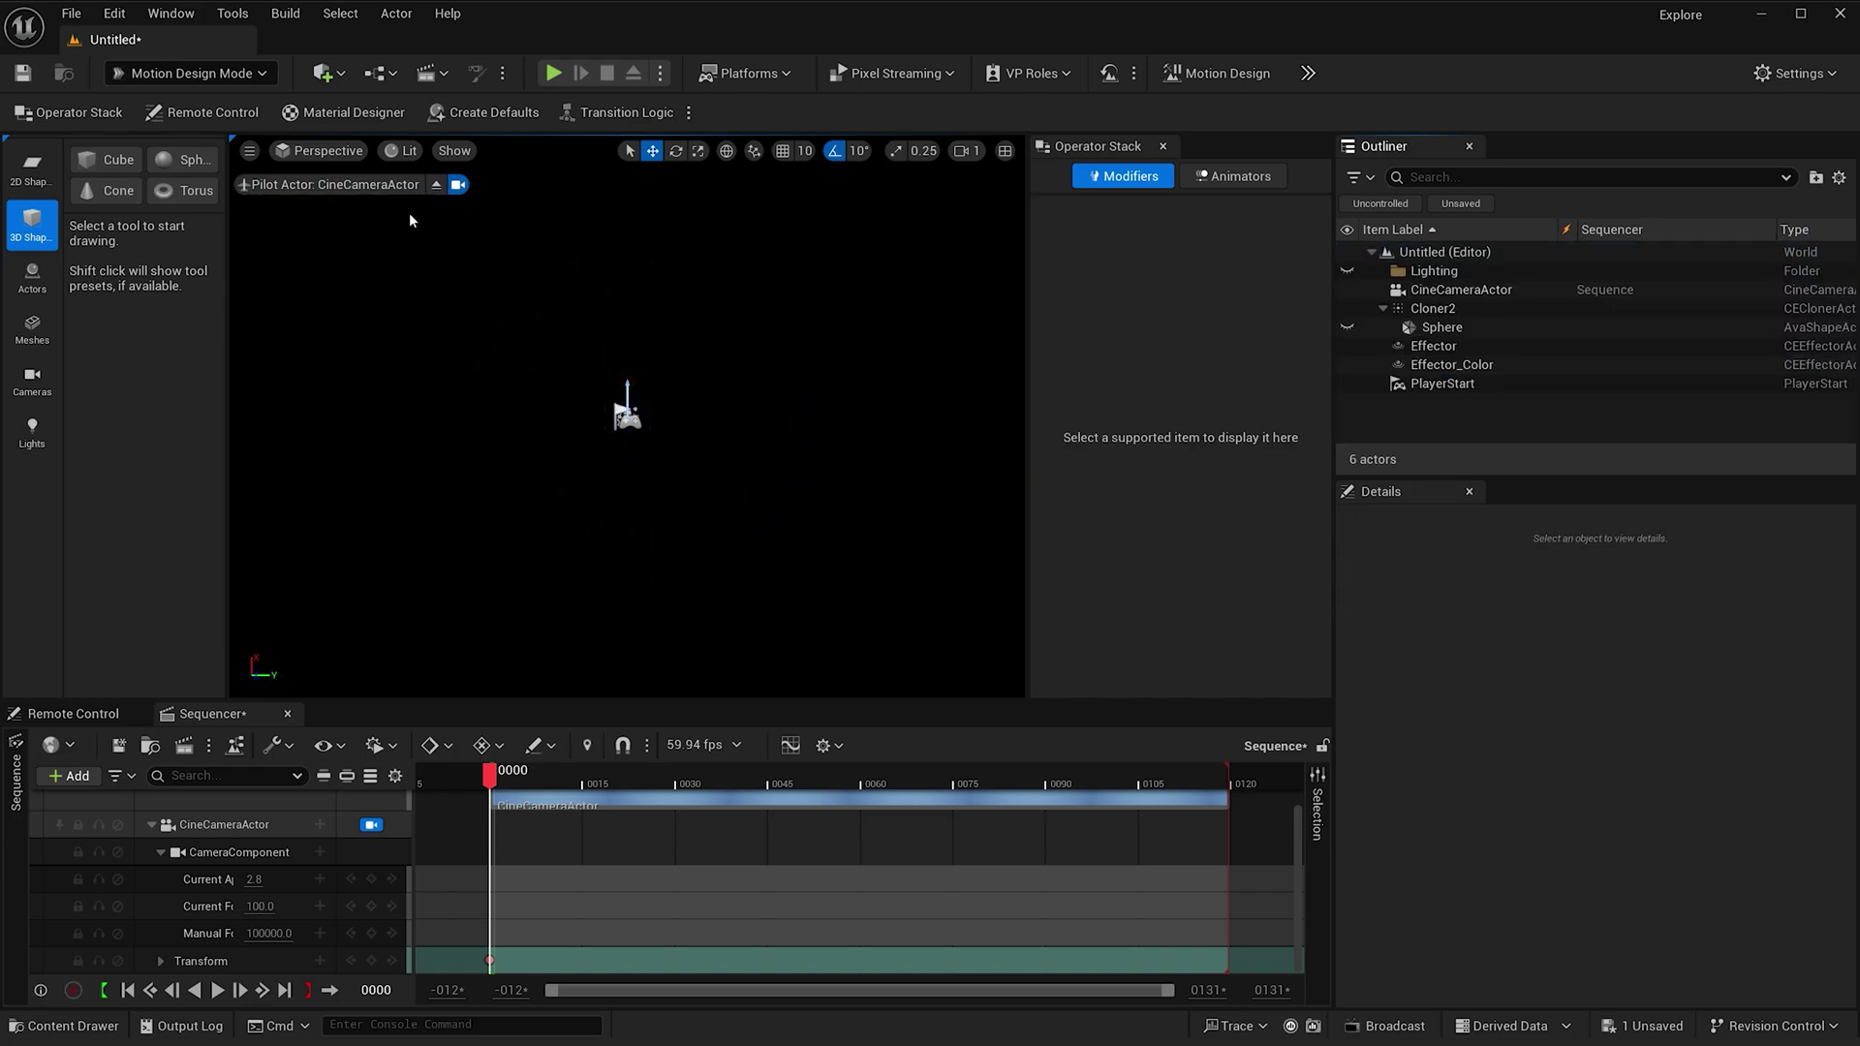
- Add a RectLight with source width and height of 500
click(325, 73)
mouse_move(387, 274)
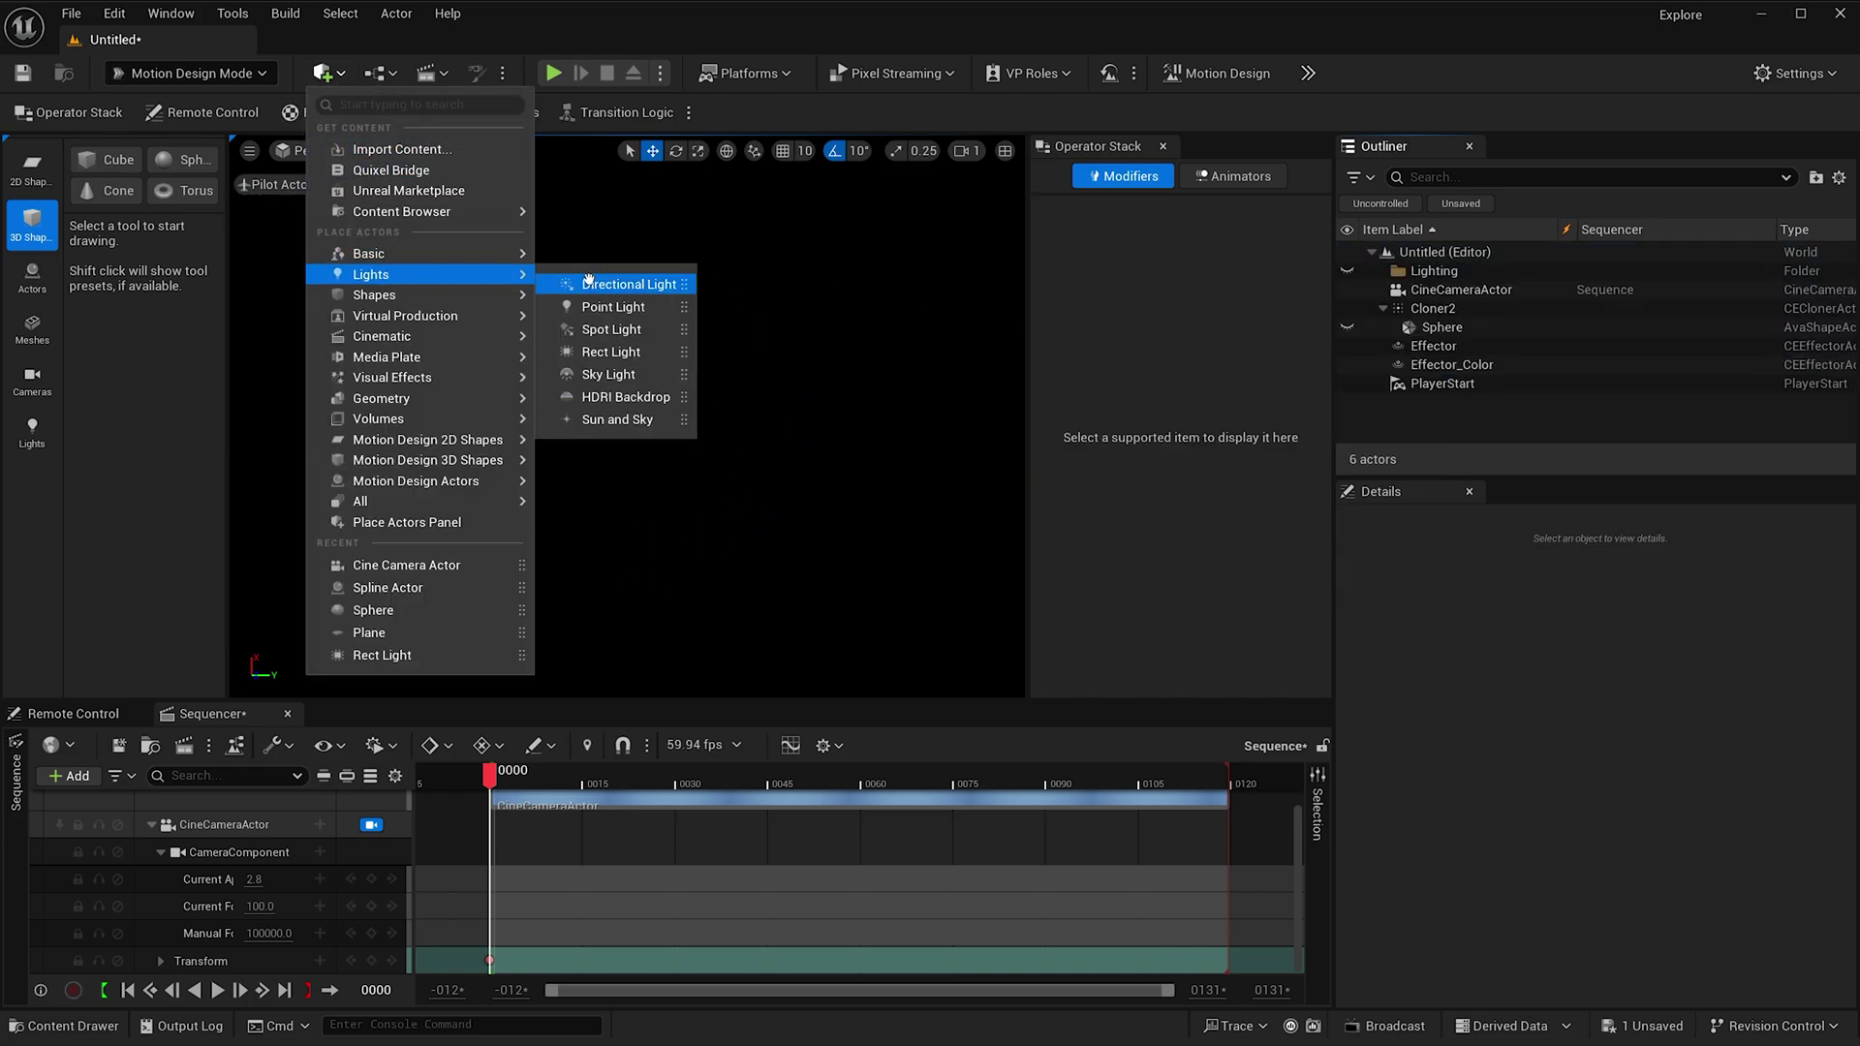
click(630, 355)
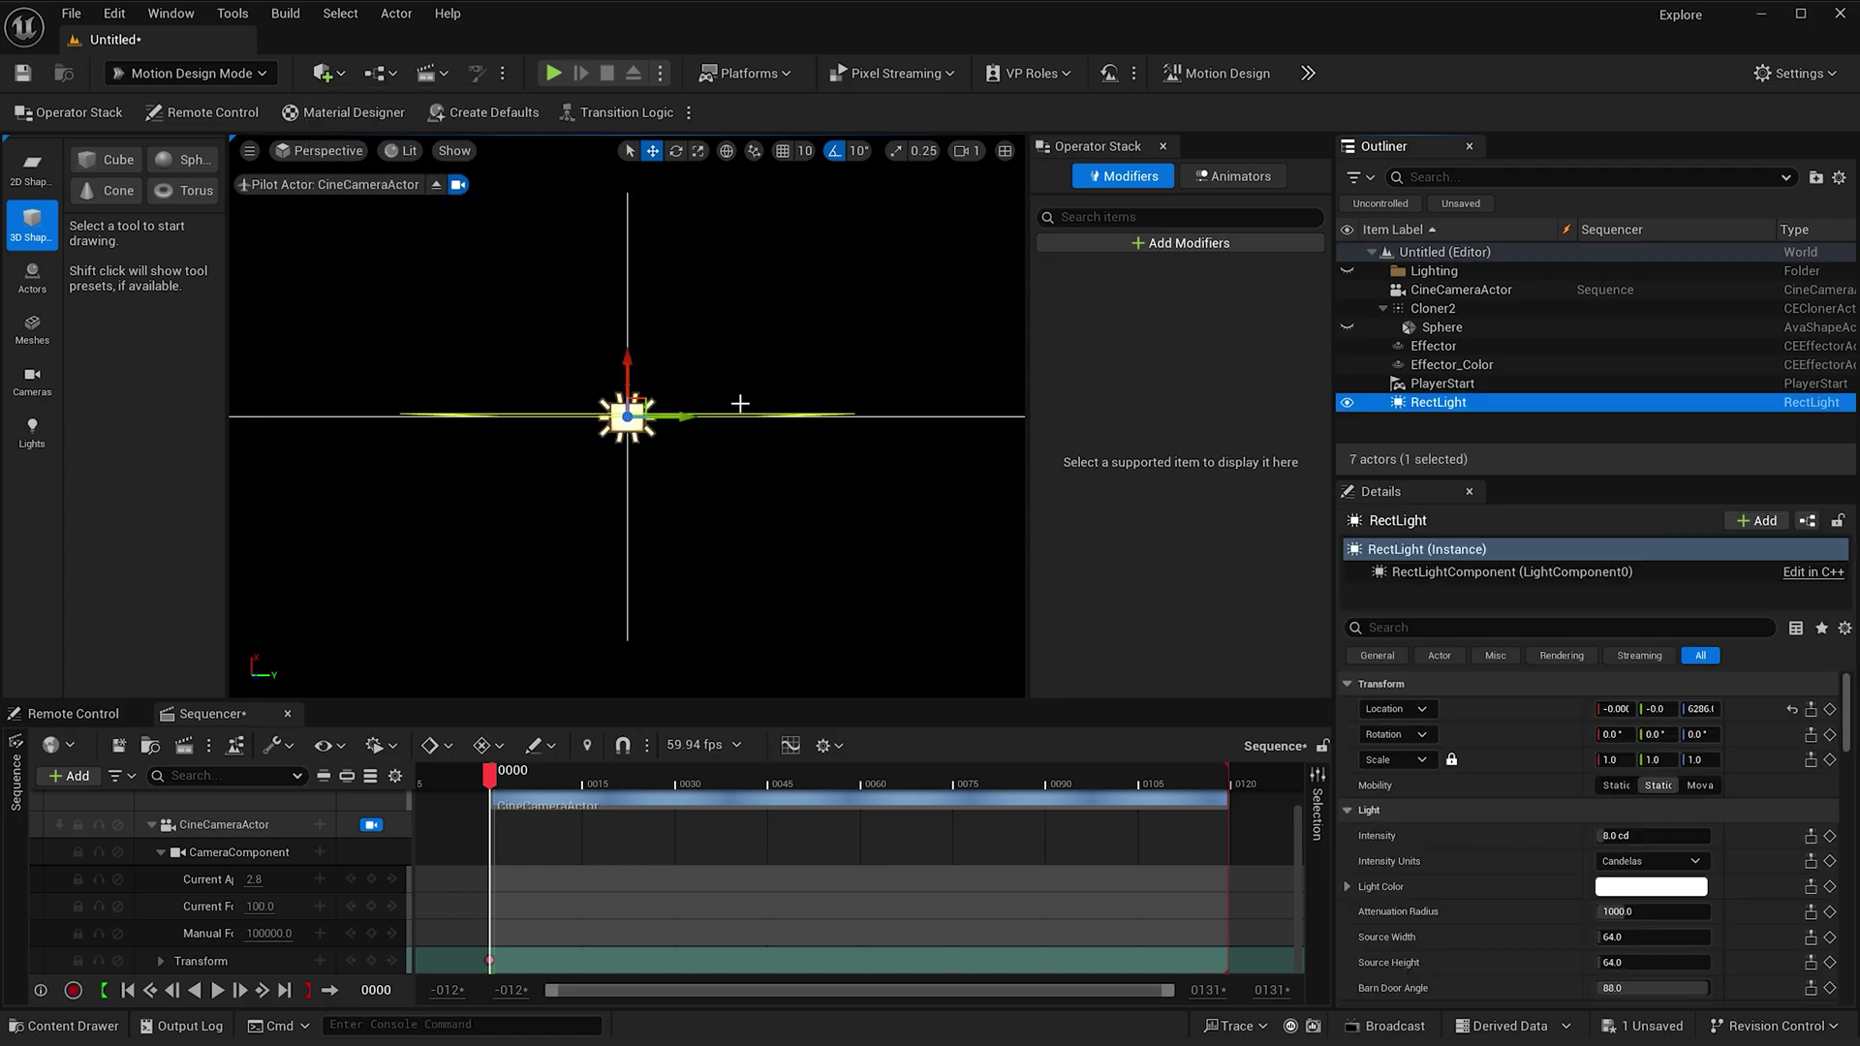
click(1634, 937)
text(500)
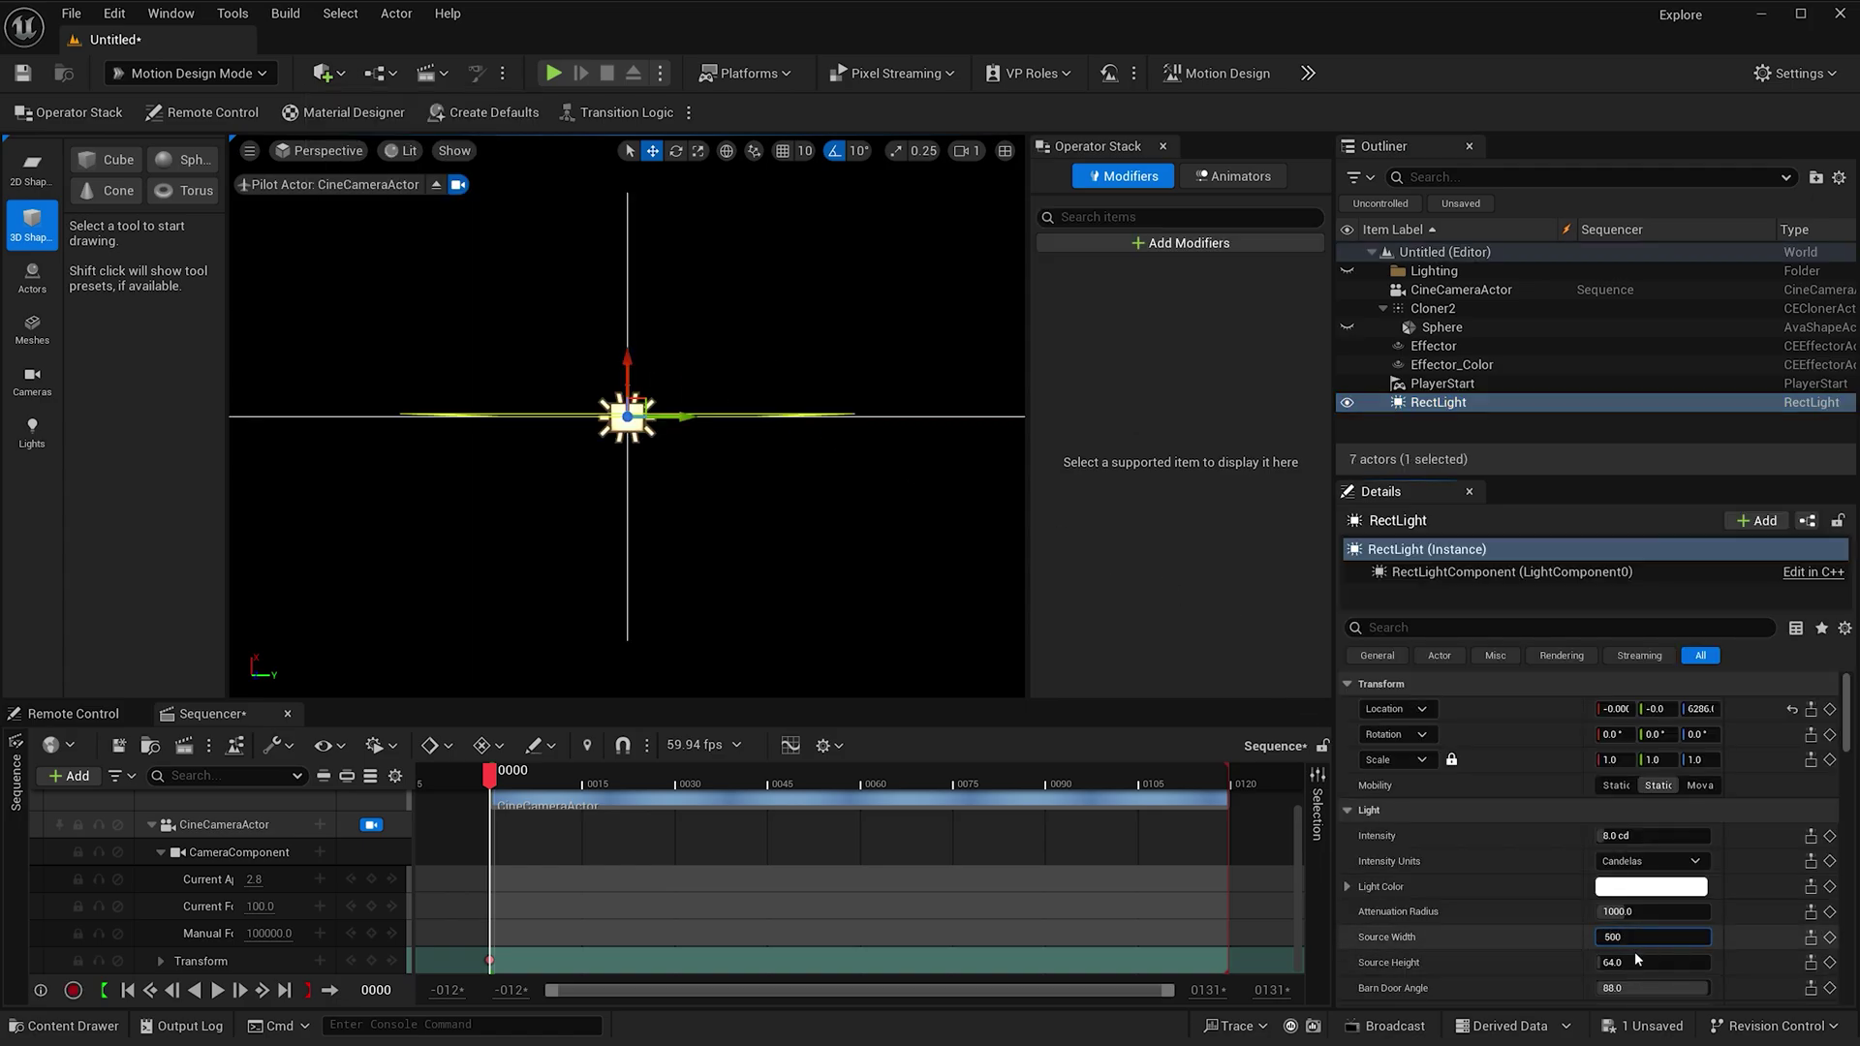
click(1637, 963)
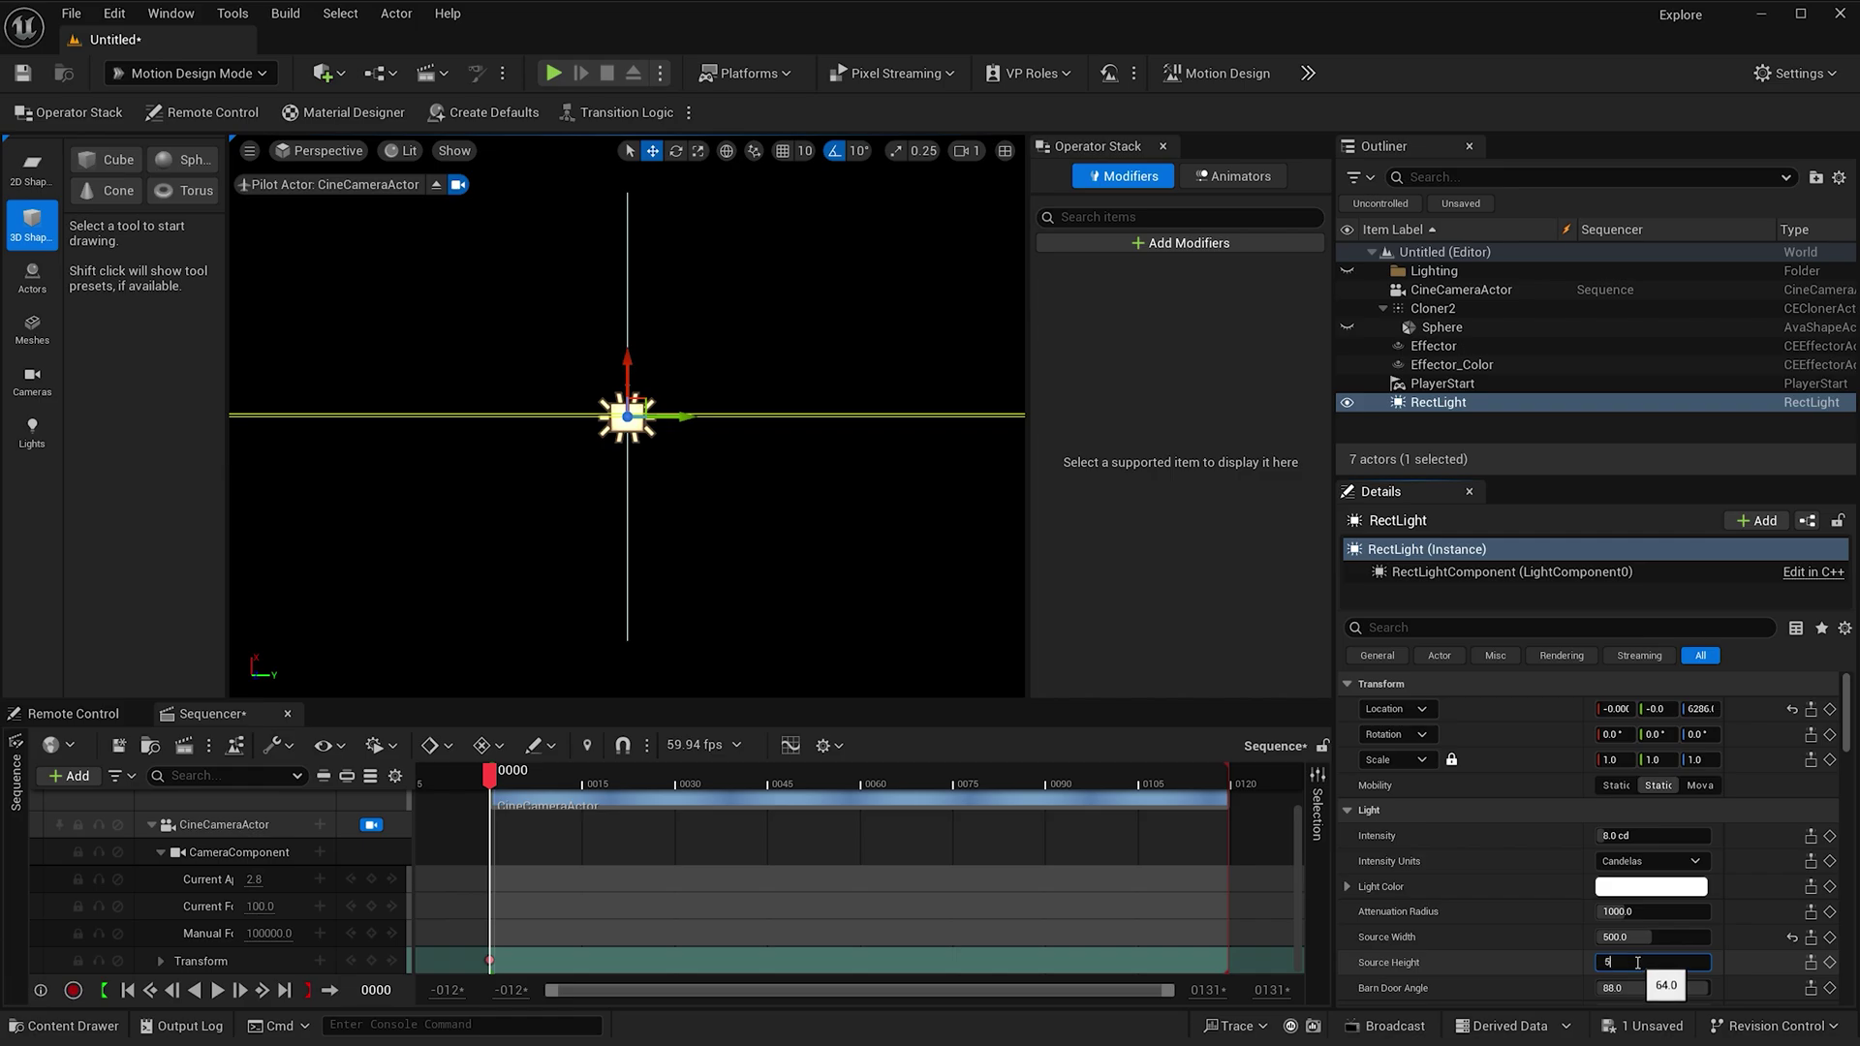
key(Return)
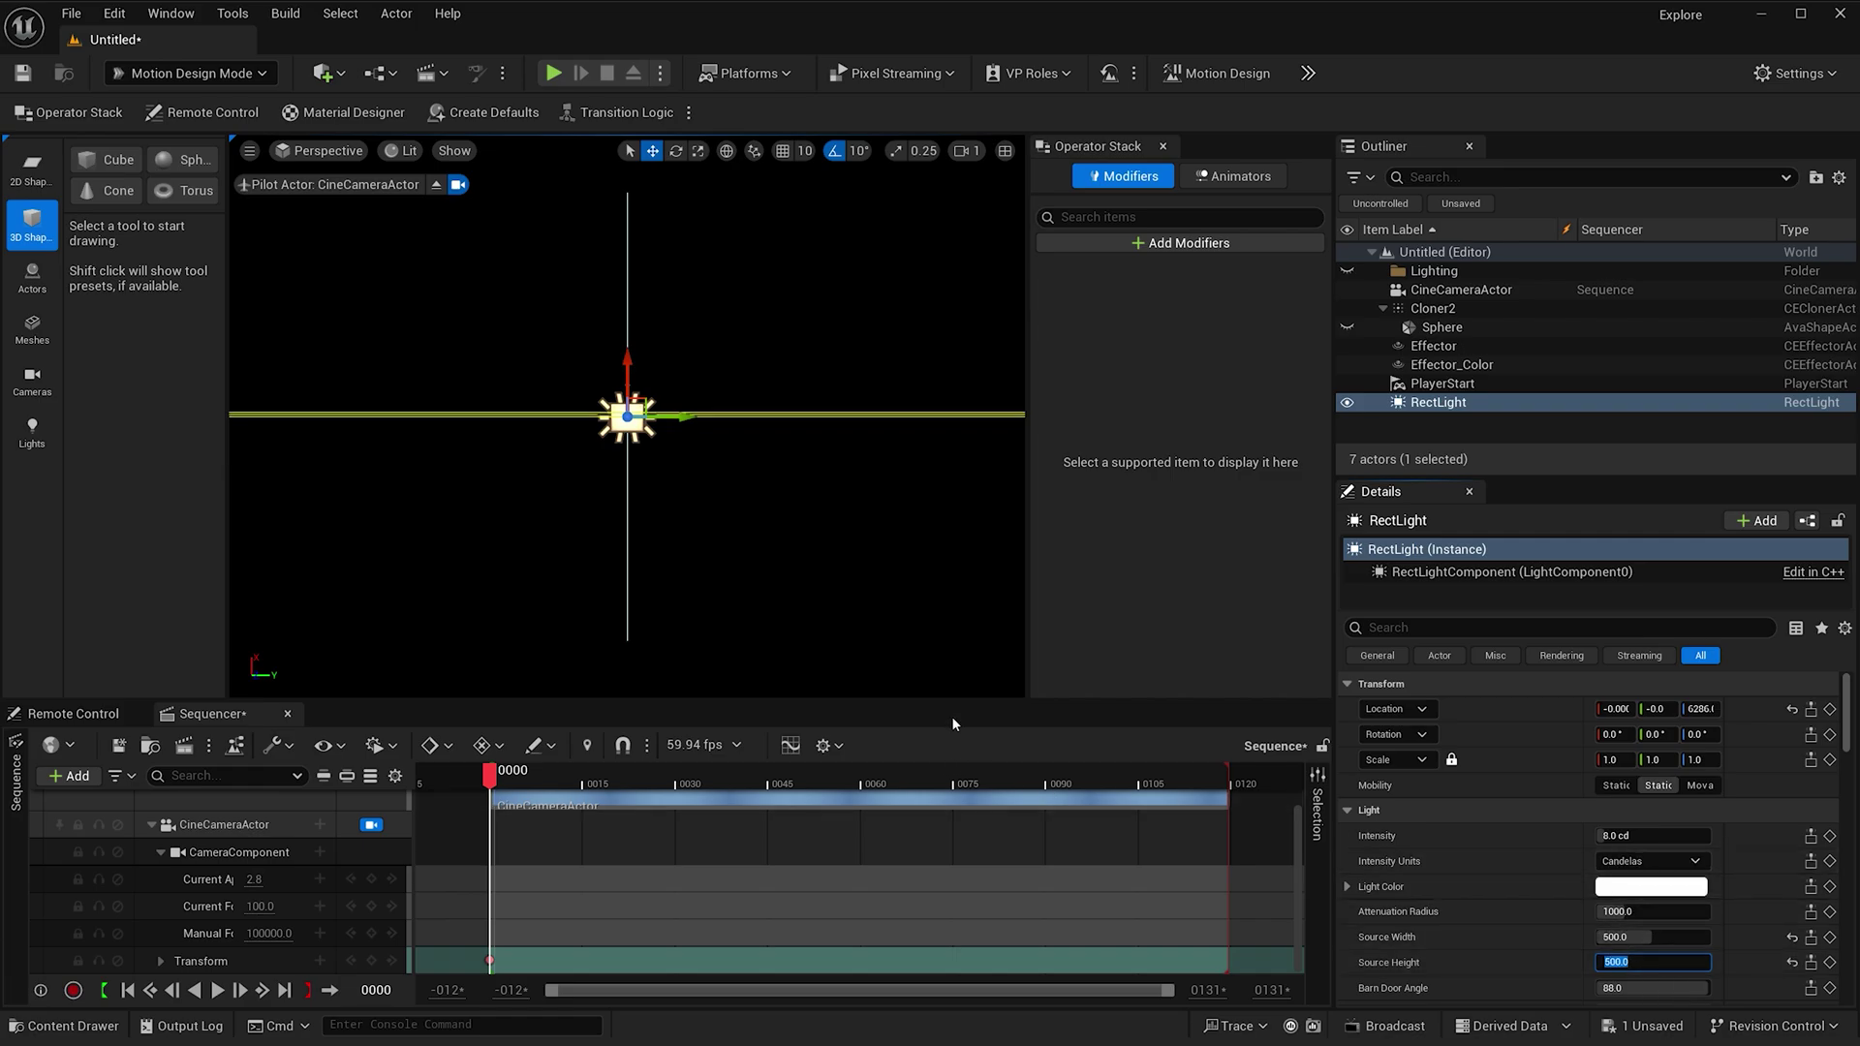
- Reset the light's location, tilt it -50° in Y, and move it to X -550, Z 294.8
click(1793, 710)
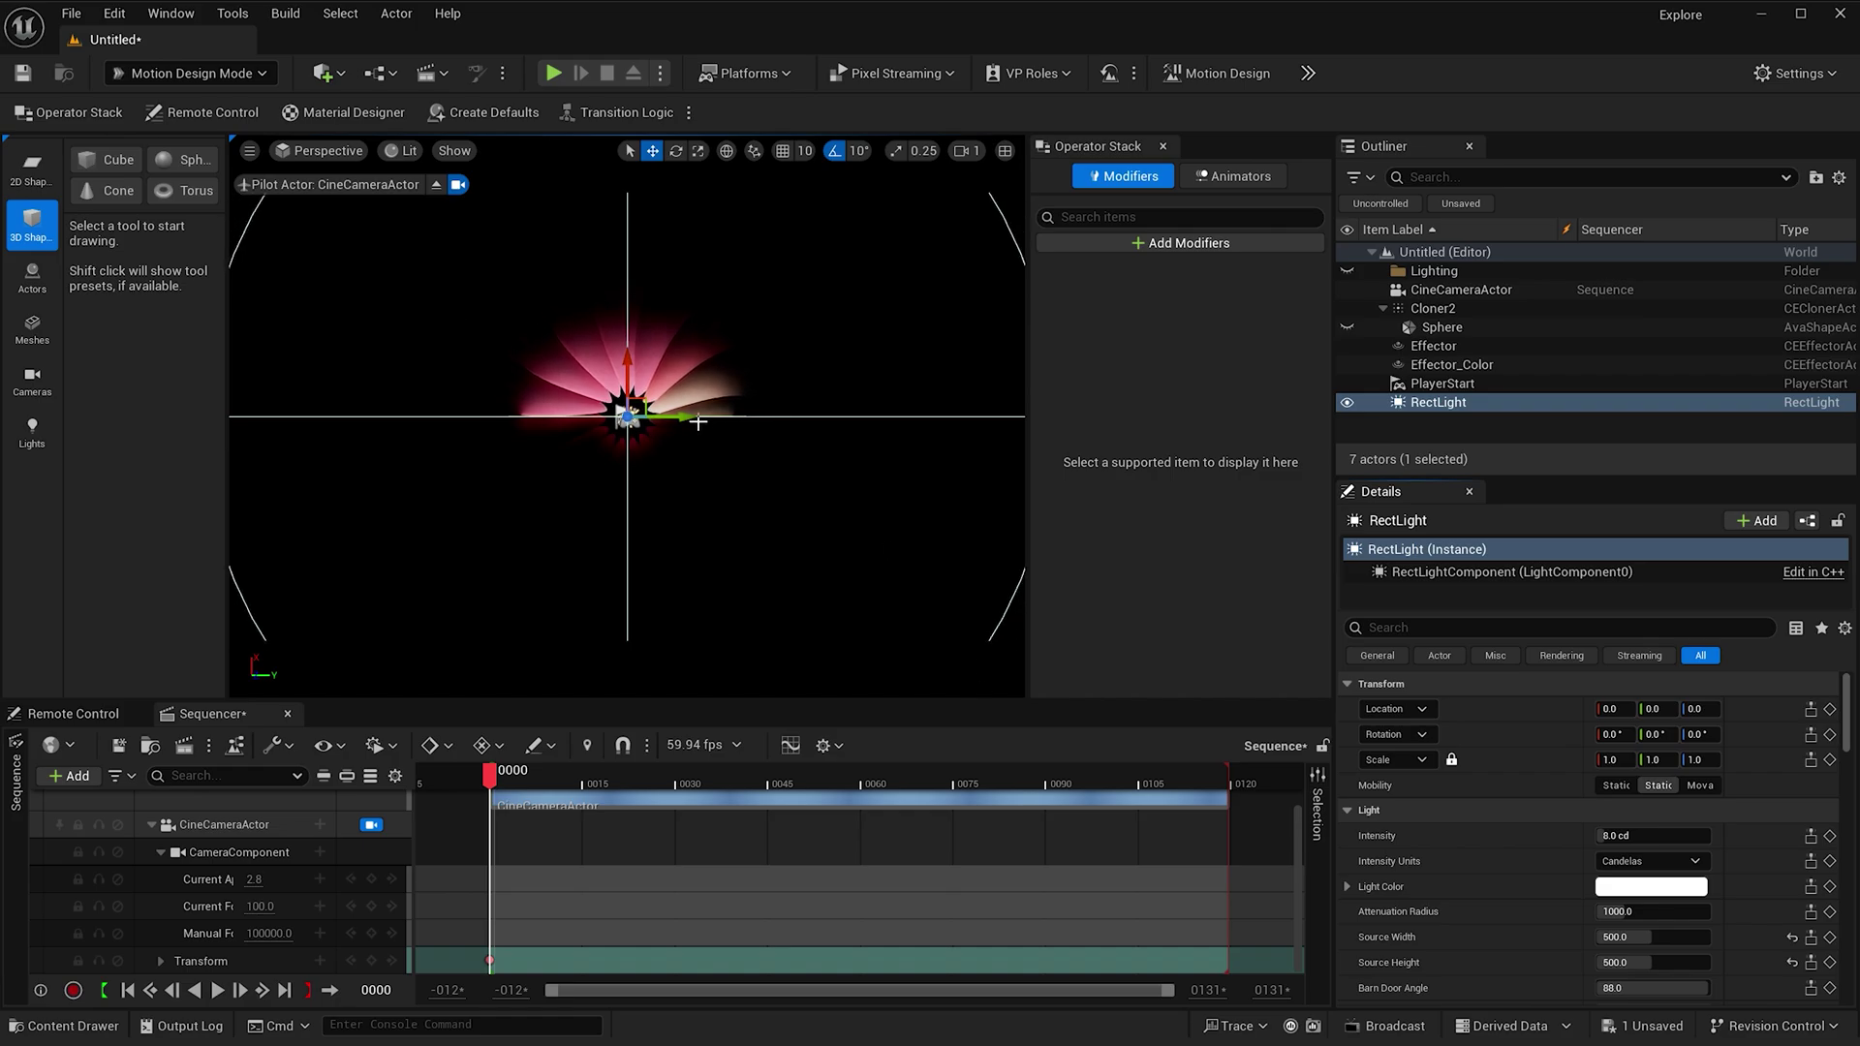
click(1662, 740)
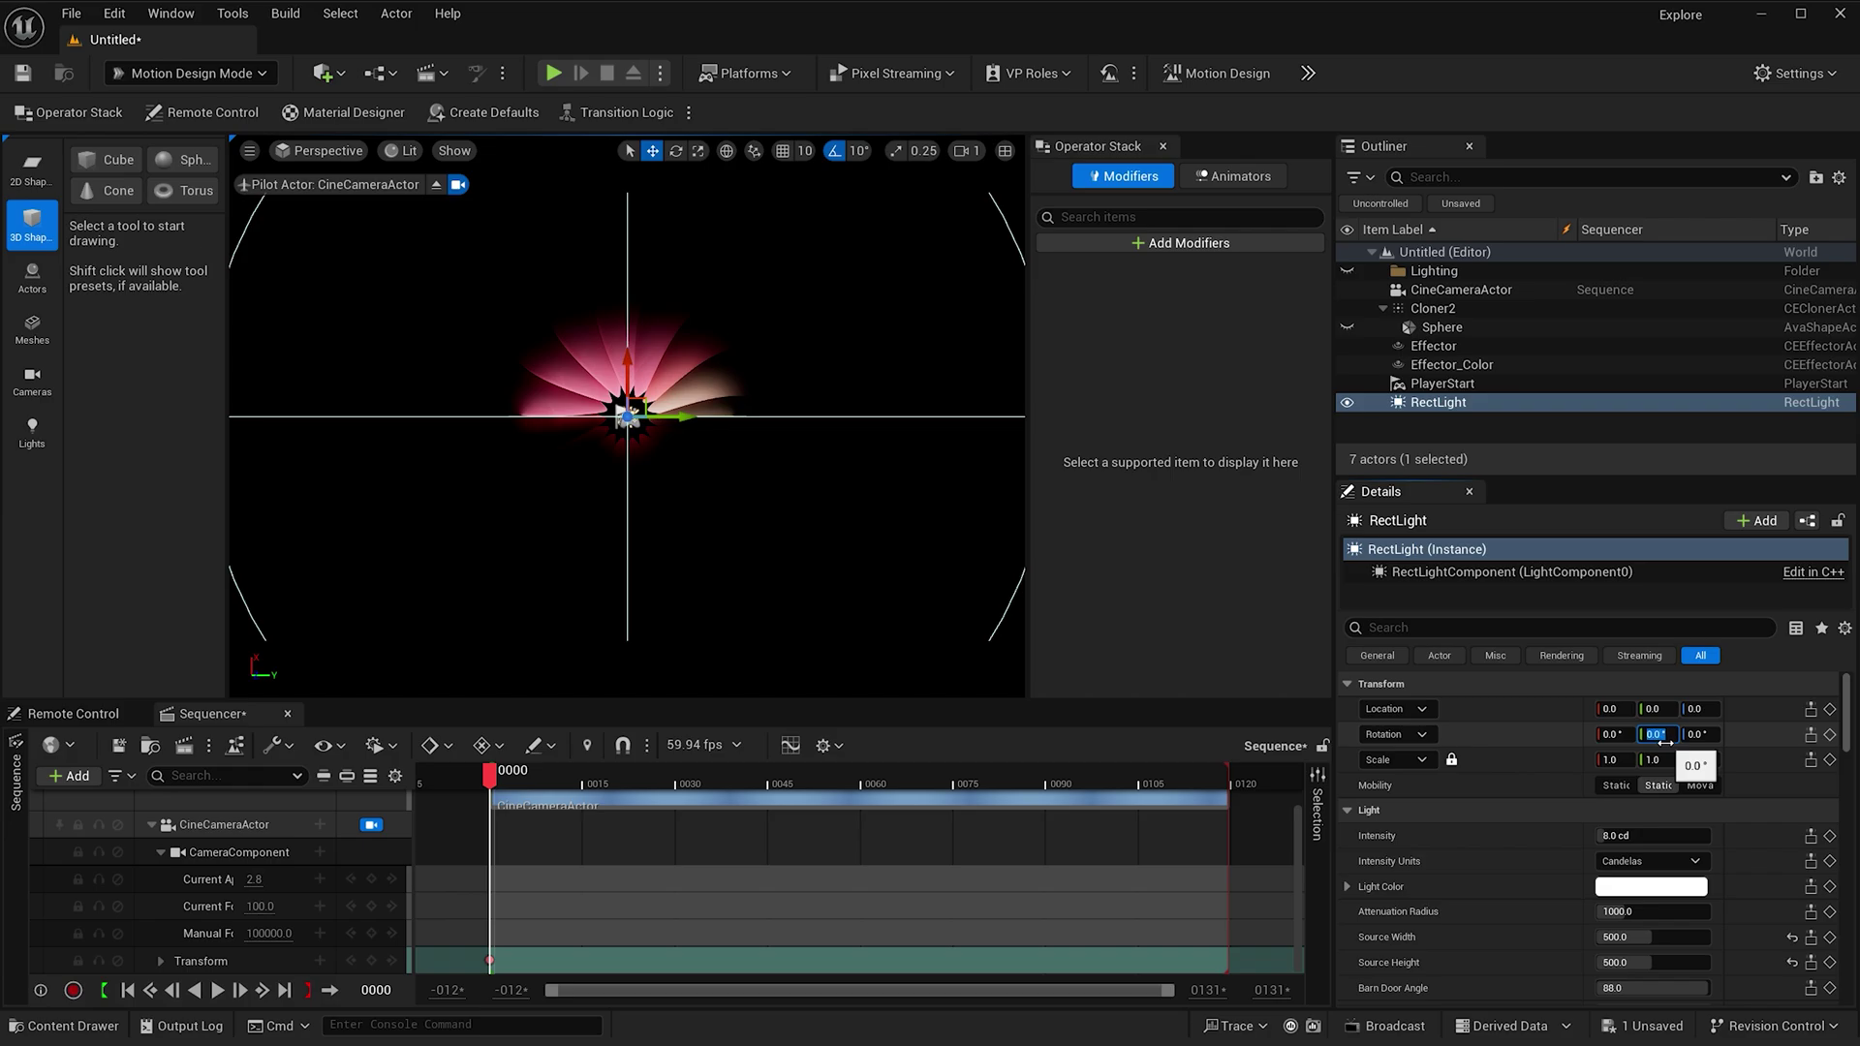
text(-50)
key(Return)
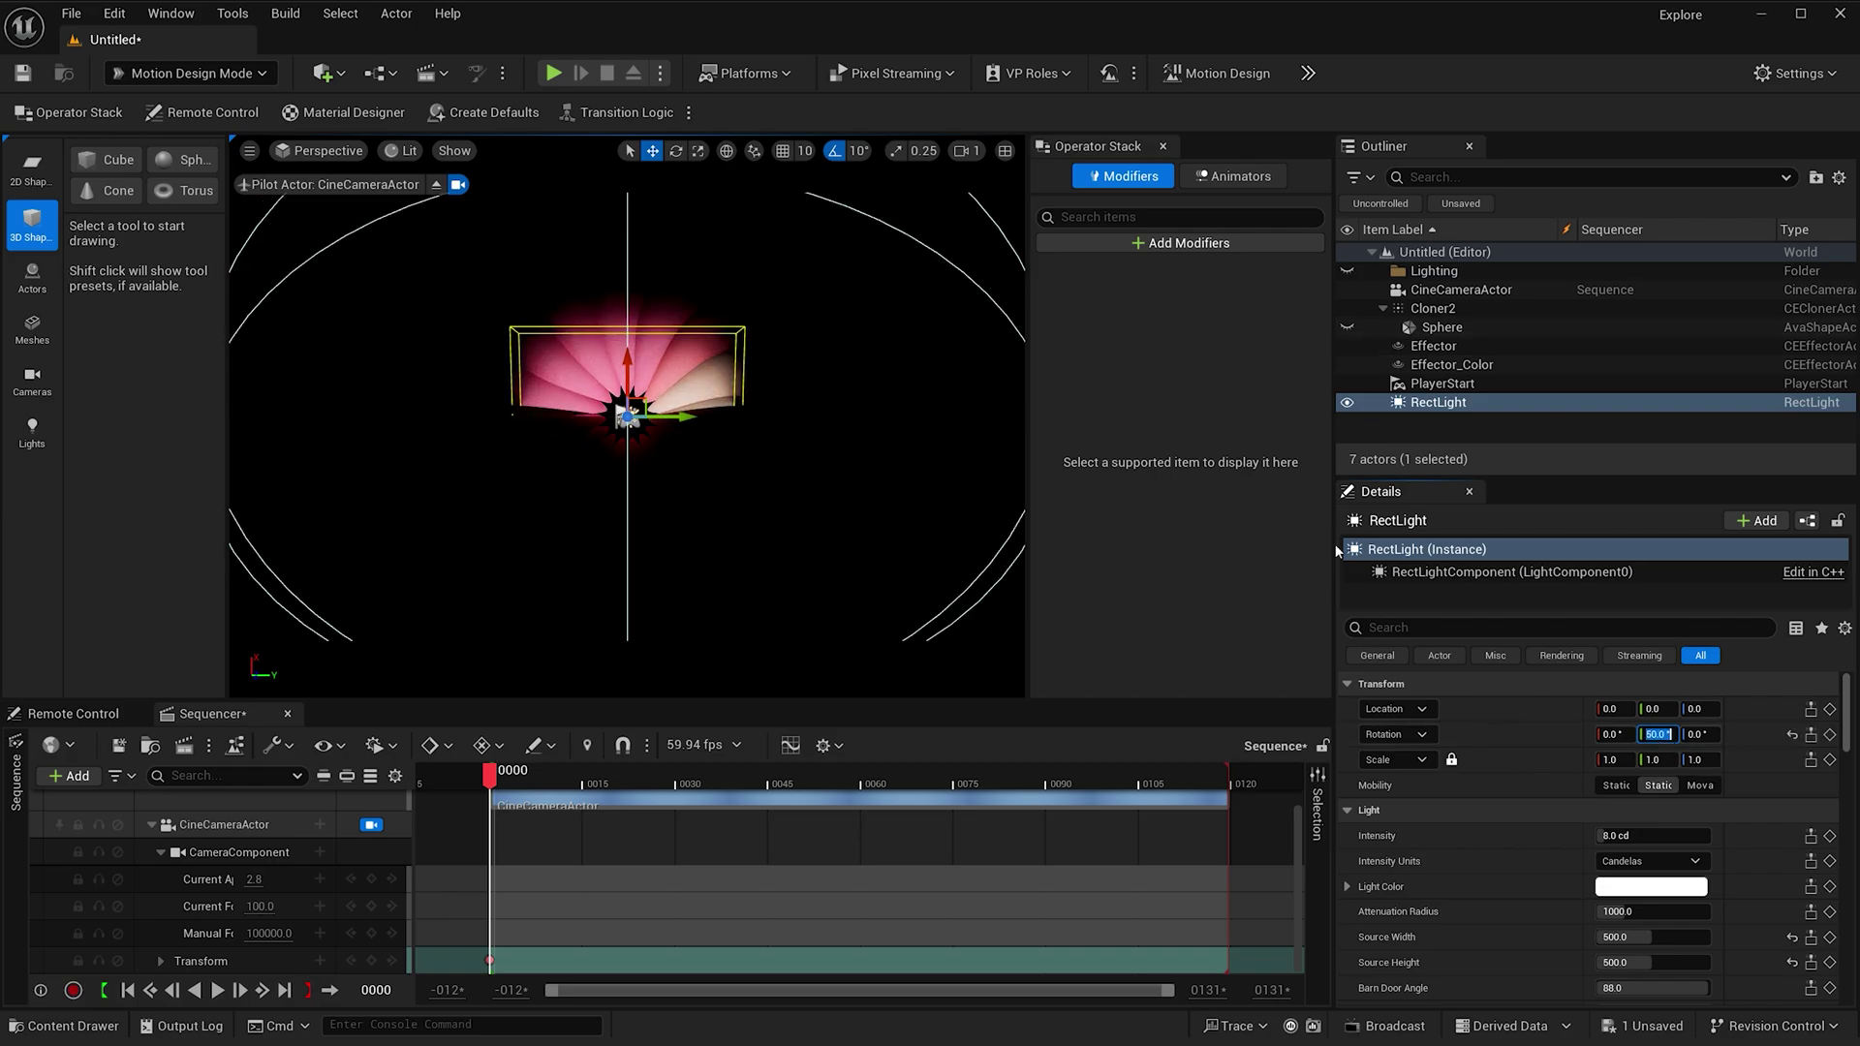
drag(622, 365, 625, 537)
right_drag(626, 537, 742, 442)
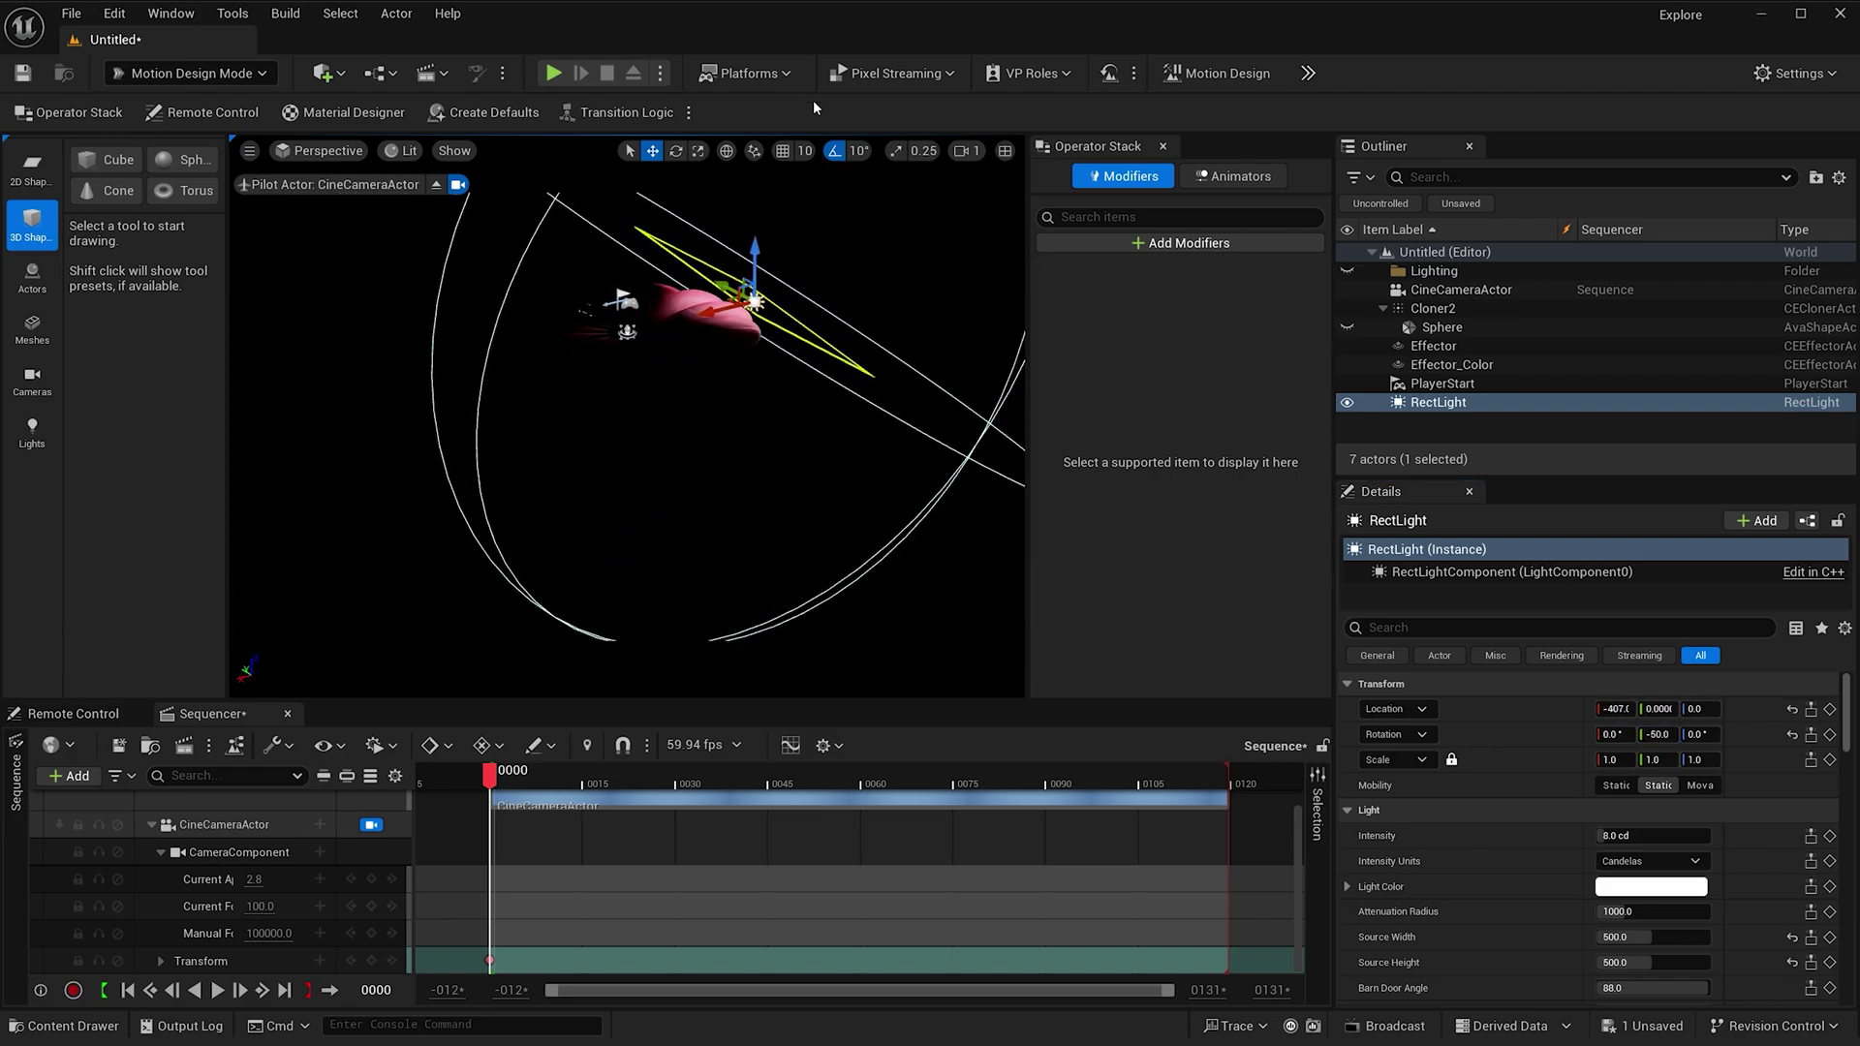
drag(751, 267, 705, 403)
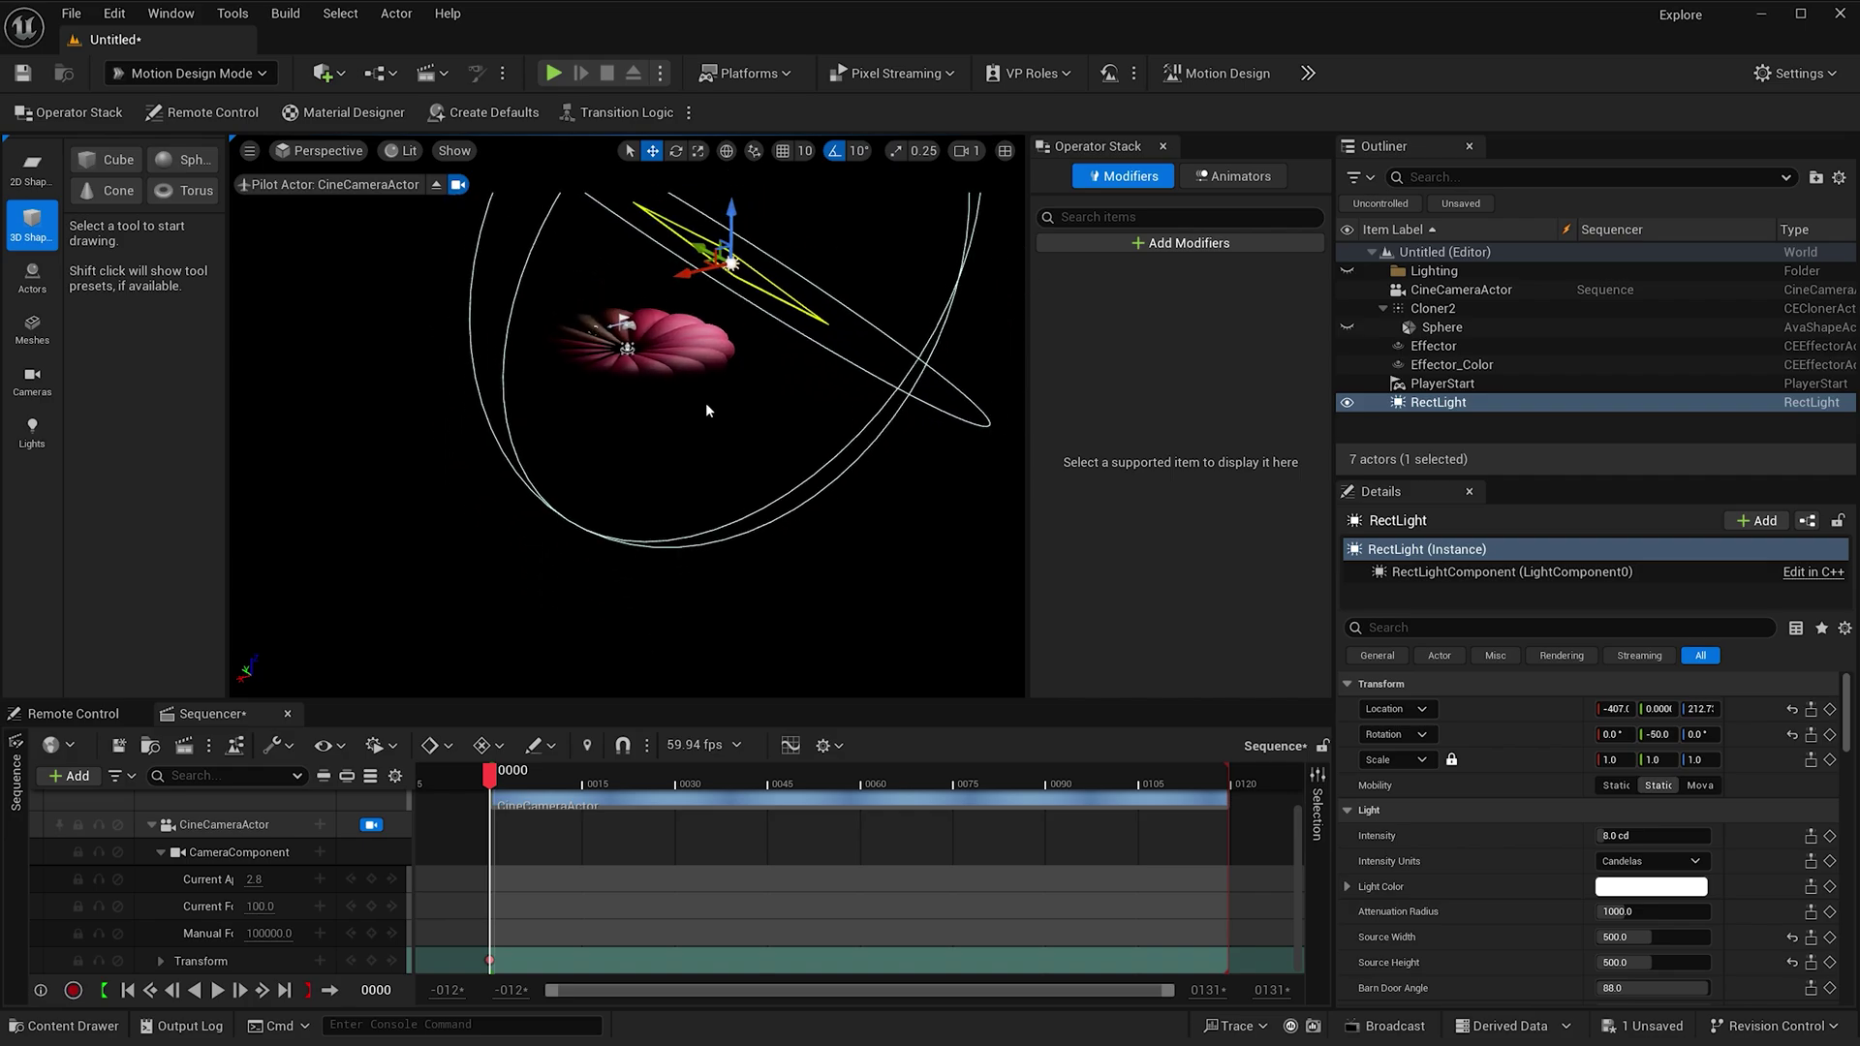
mouse_move(713, 254)
mouse_down()
mouse_move(681, 274)
mouse_move(704, 279)
mouse_up()
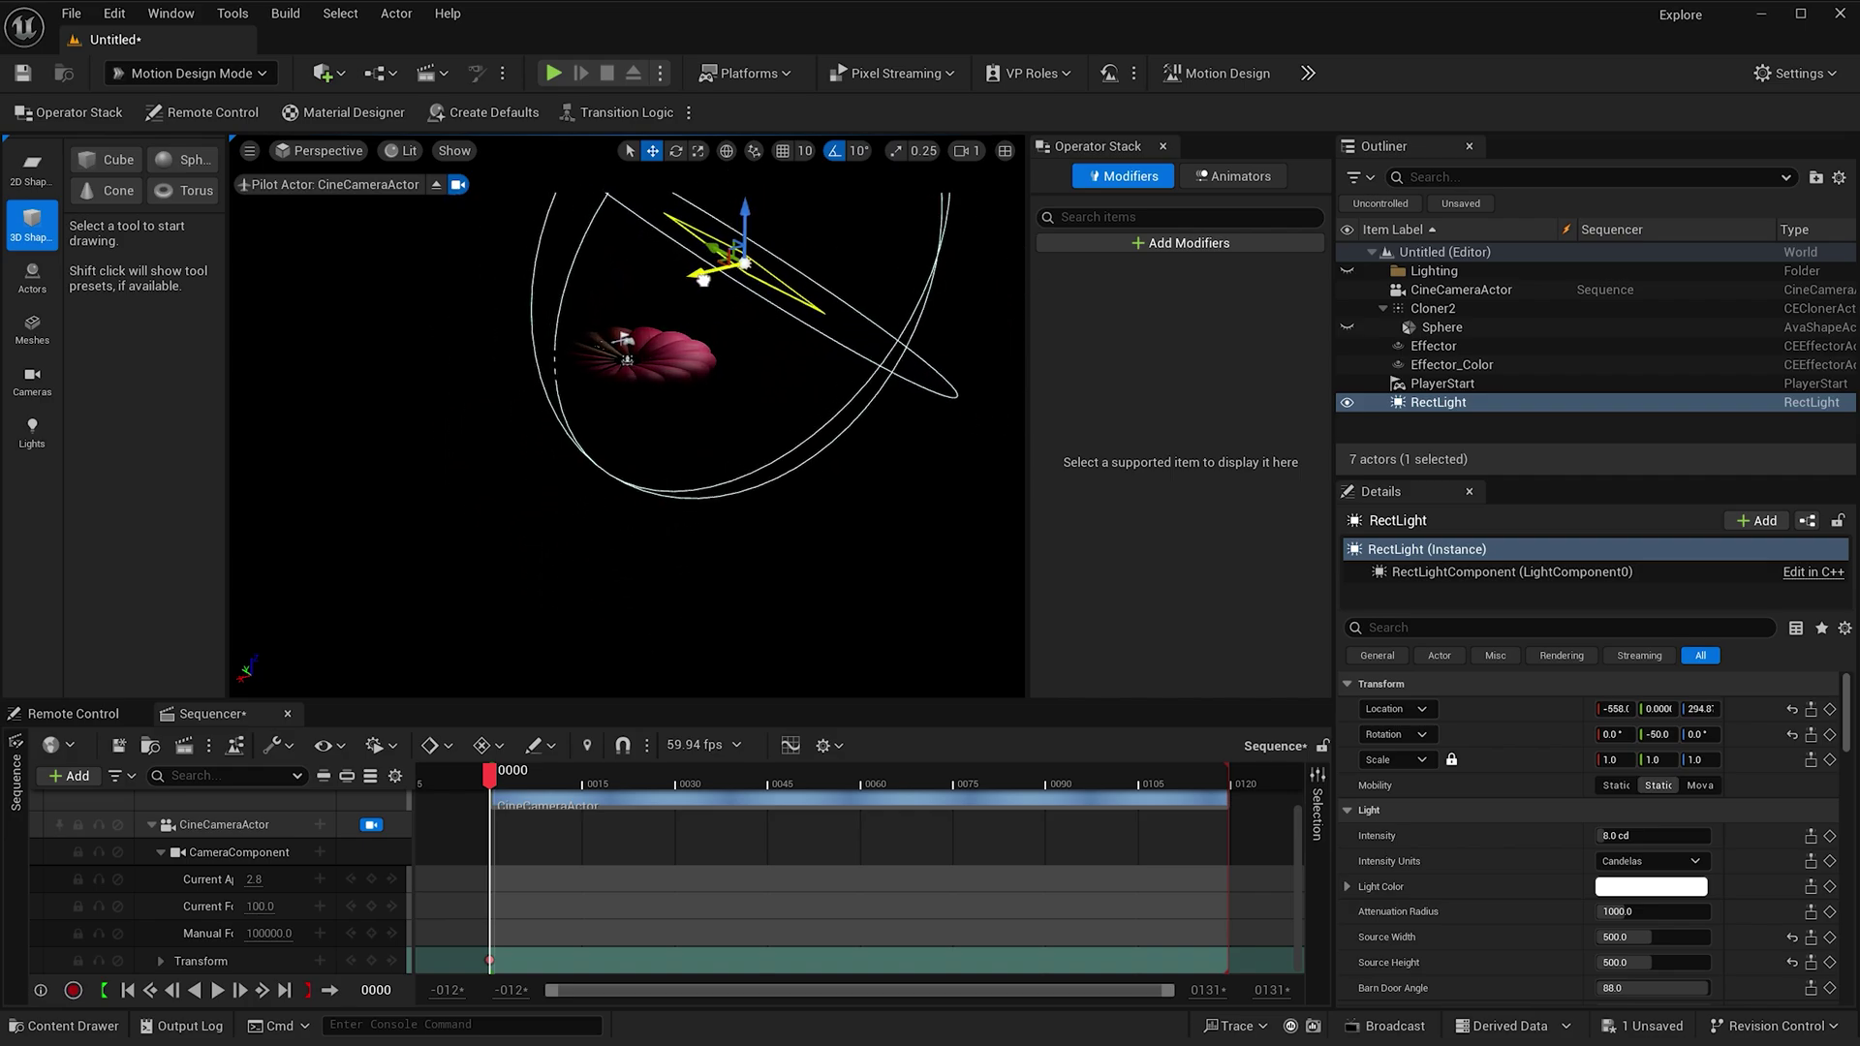
- Set the RectLight's Attenuation Radius to 2000
click(1609, 911)
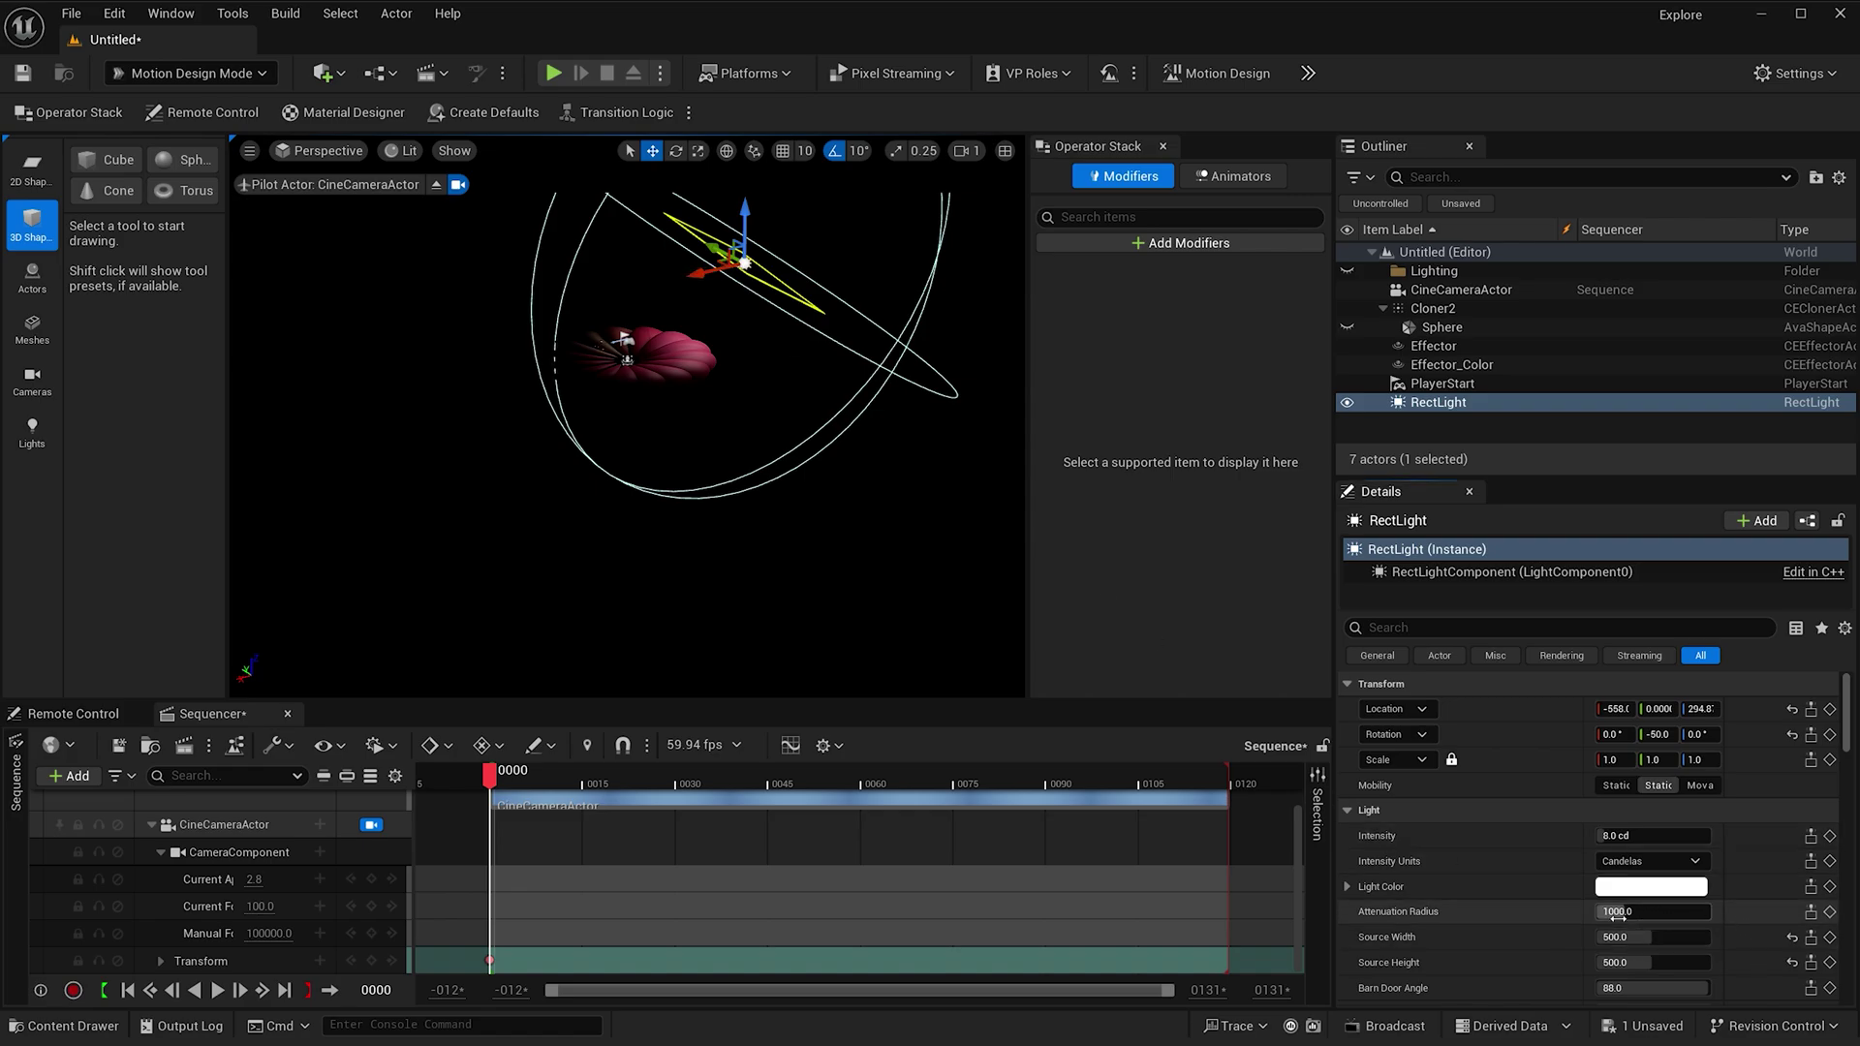
text(2000)
key(Return)
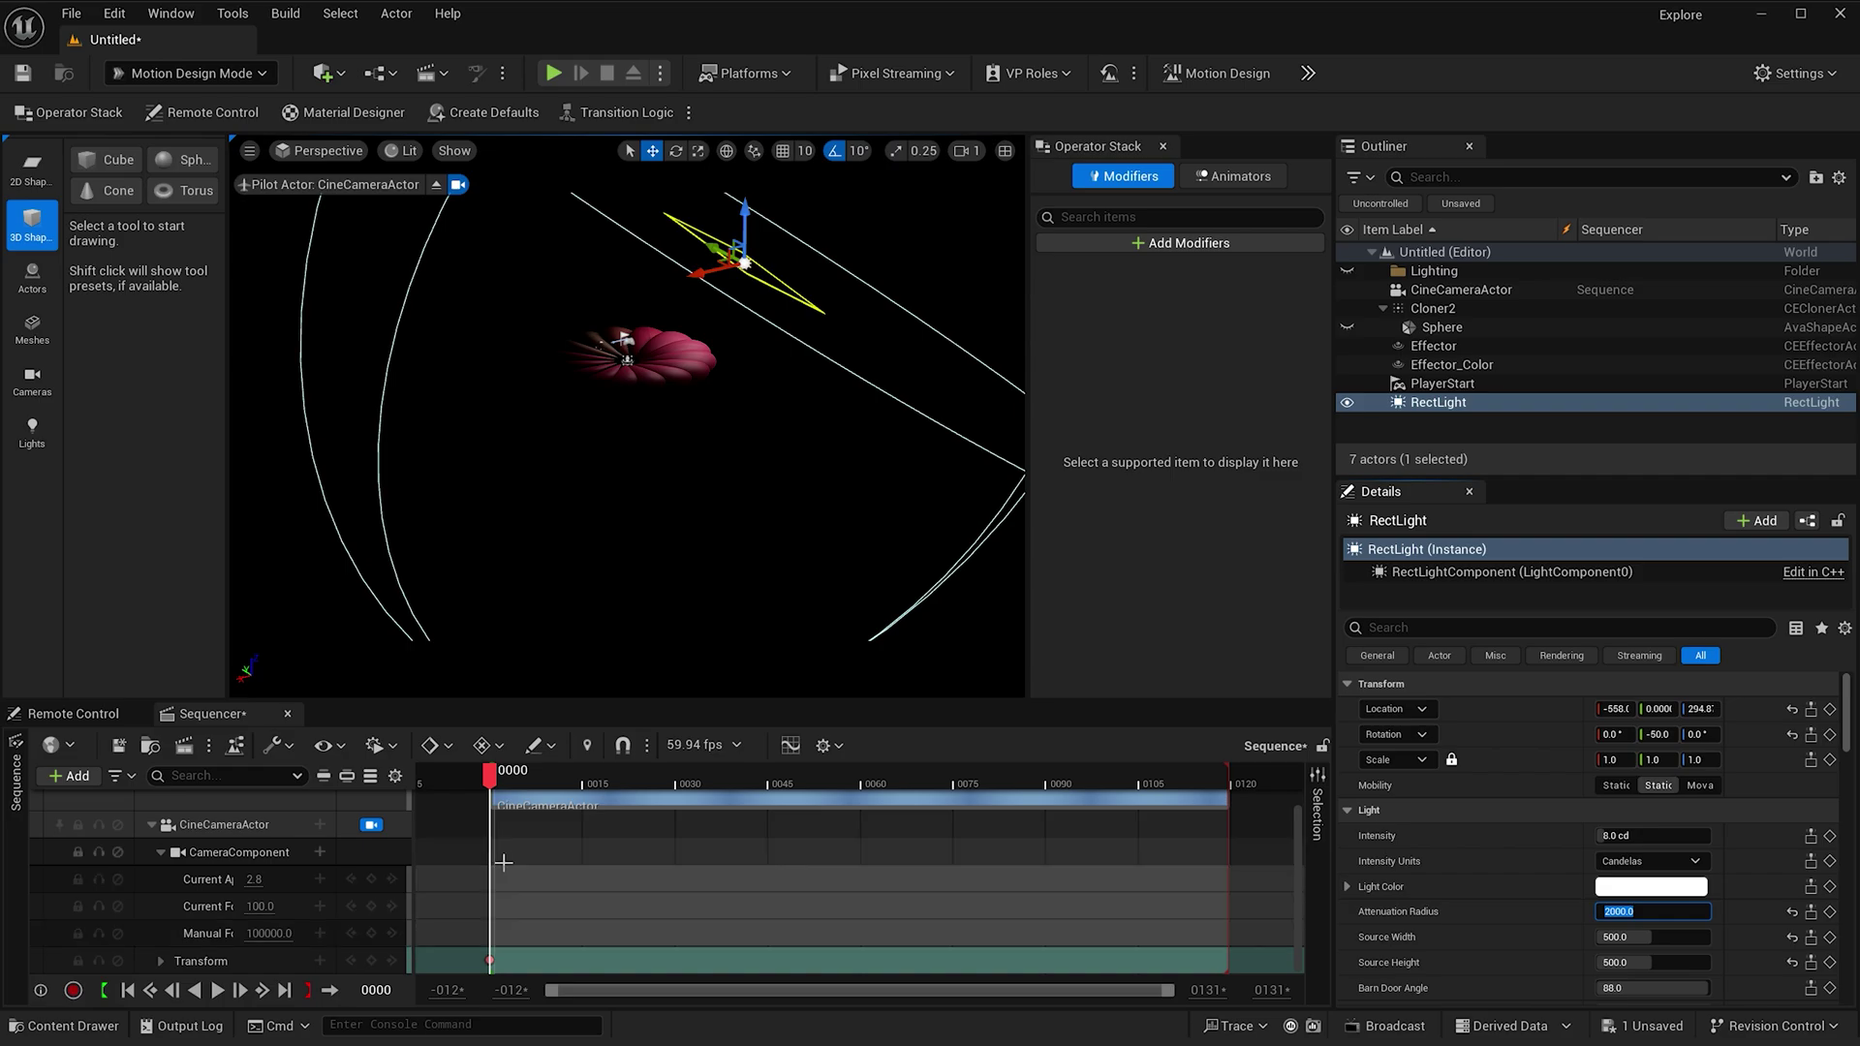
- Duplicate the RectLight above the flower and rotate the copy about 180° to face inward
click(549, 780)
scroll(650, 410, down, 3)
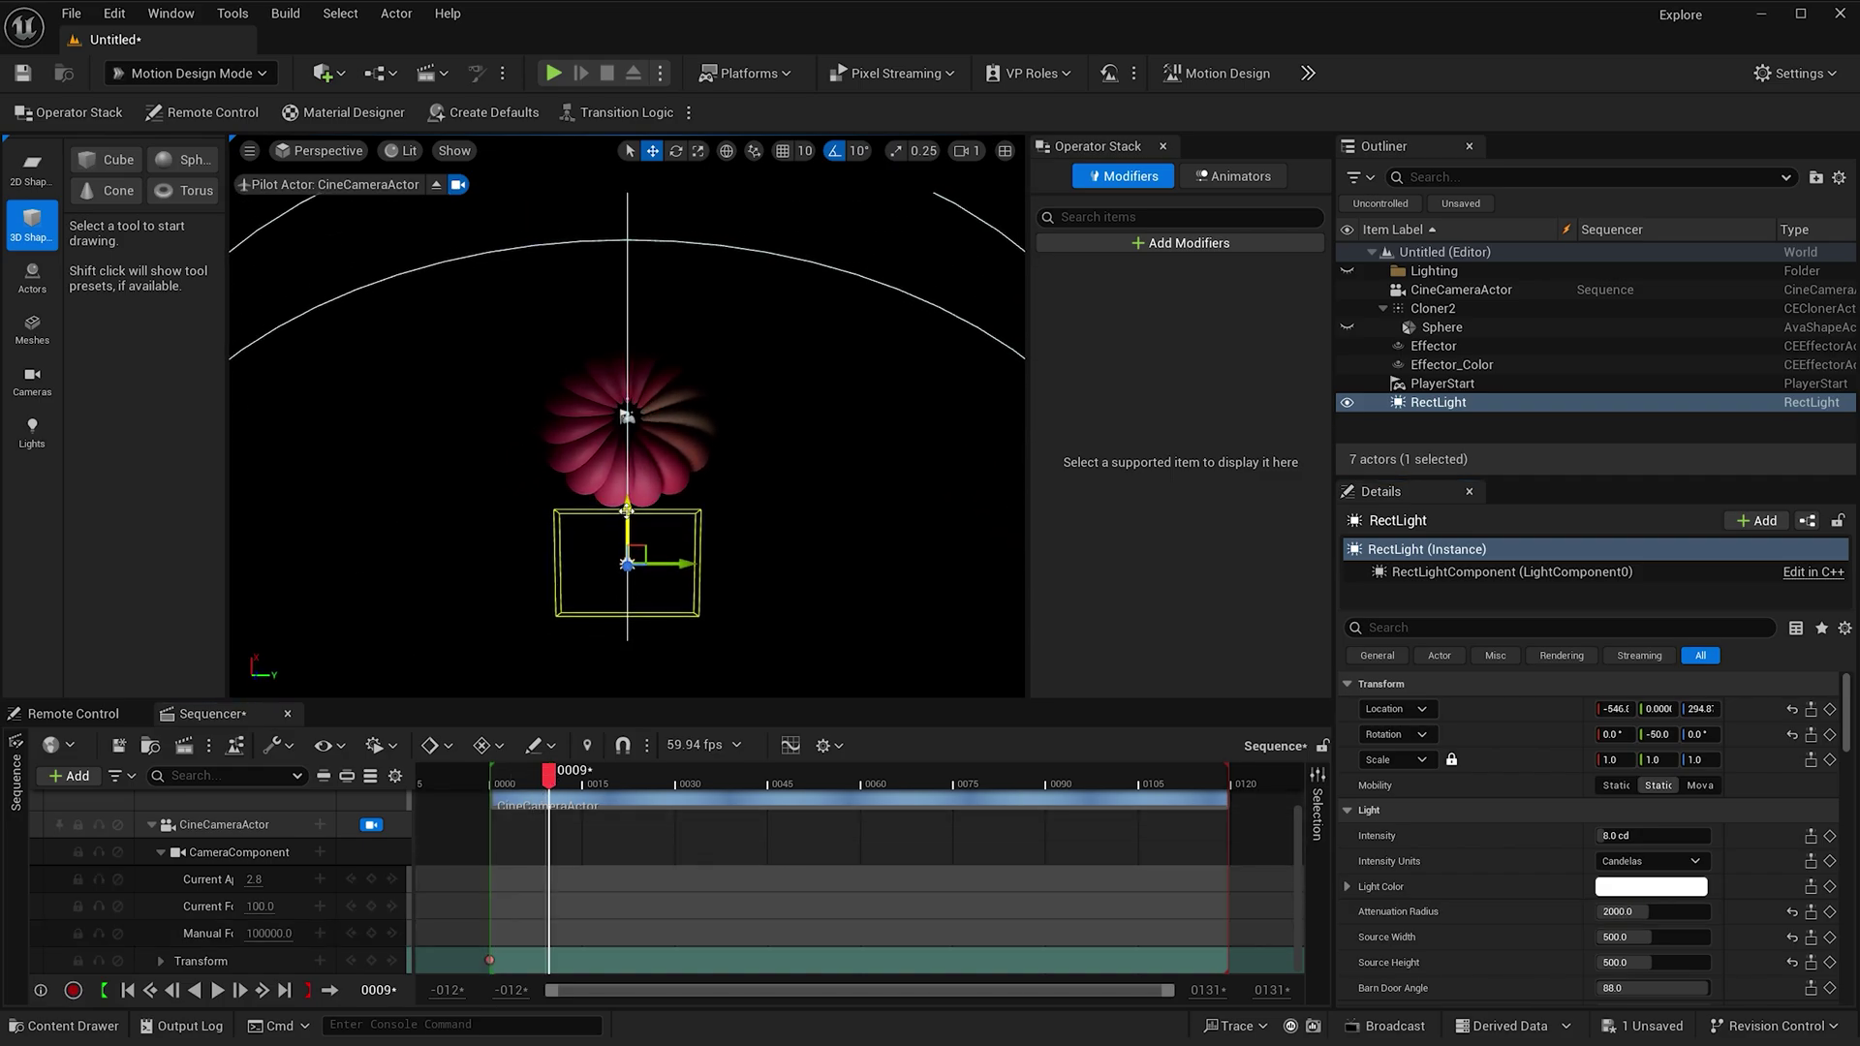
alt+drag(627, 510, 646, 220)
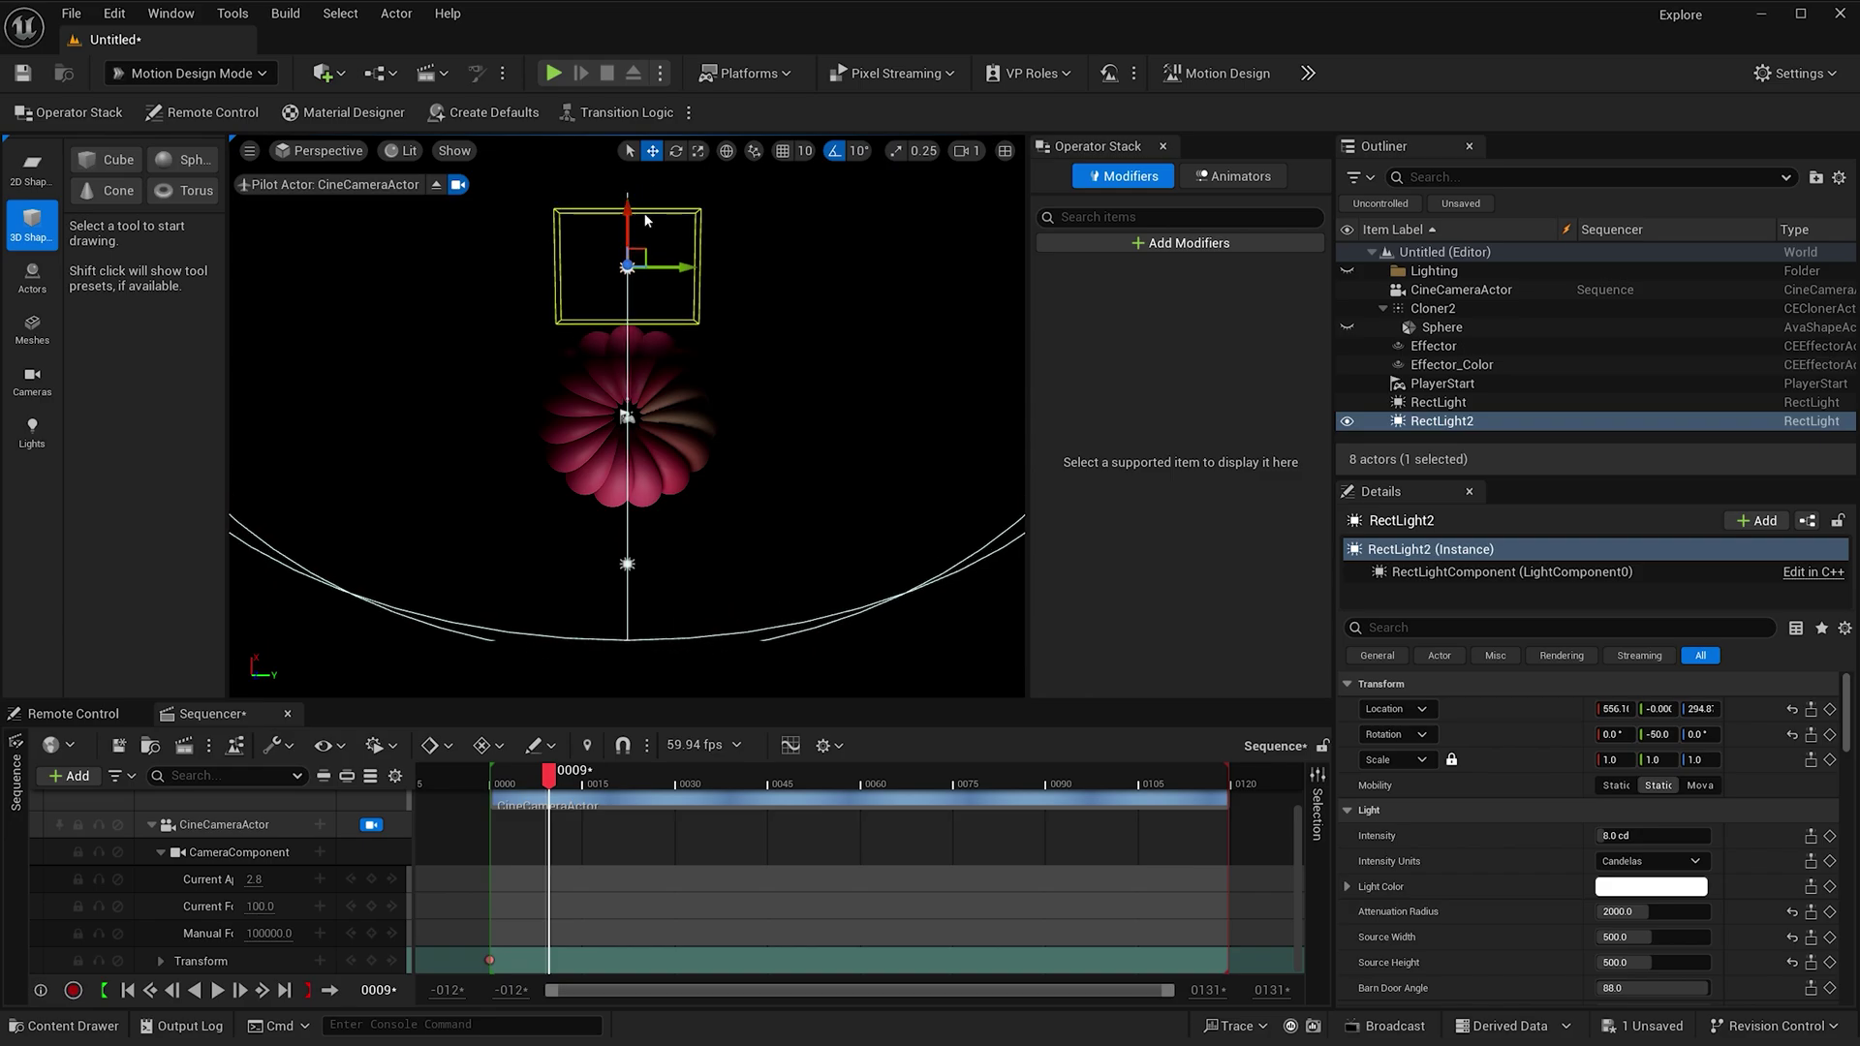
key(e)
drag(715, 310, 698, 242)
drag(557, 206, 628, 357)
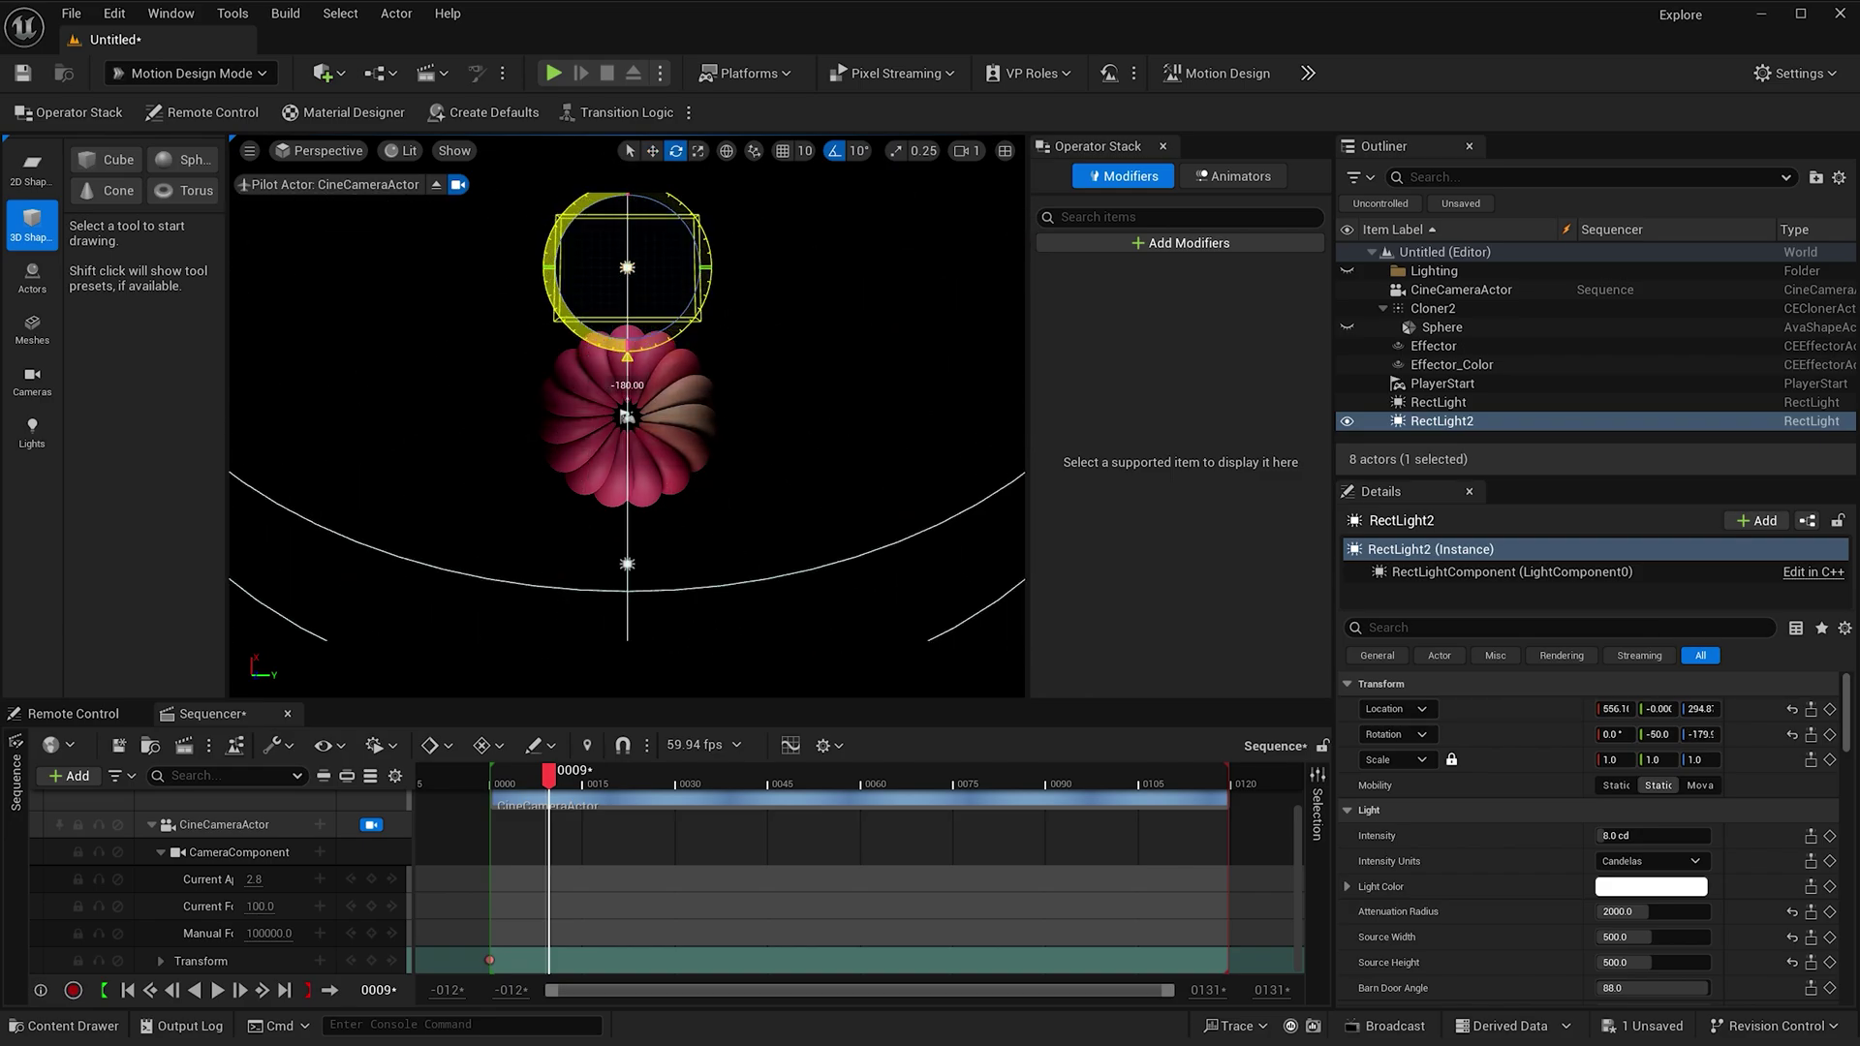
- Duplicate both lights rotated 90° to make left and right lights
ctrl+click(1463, 405)
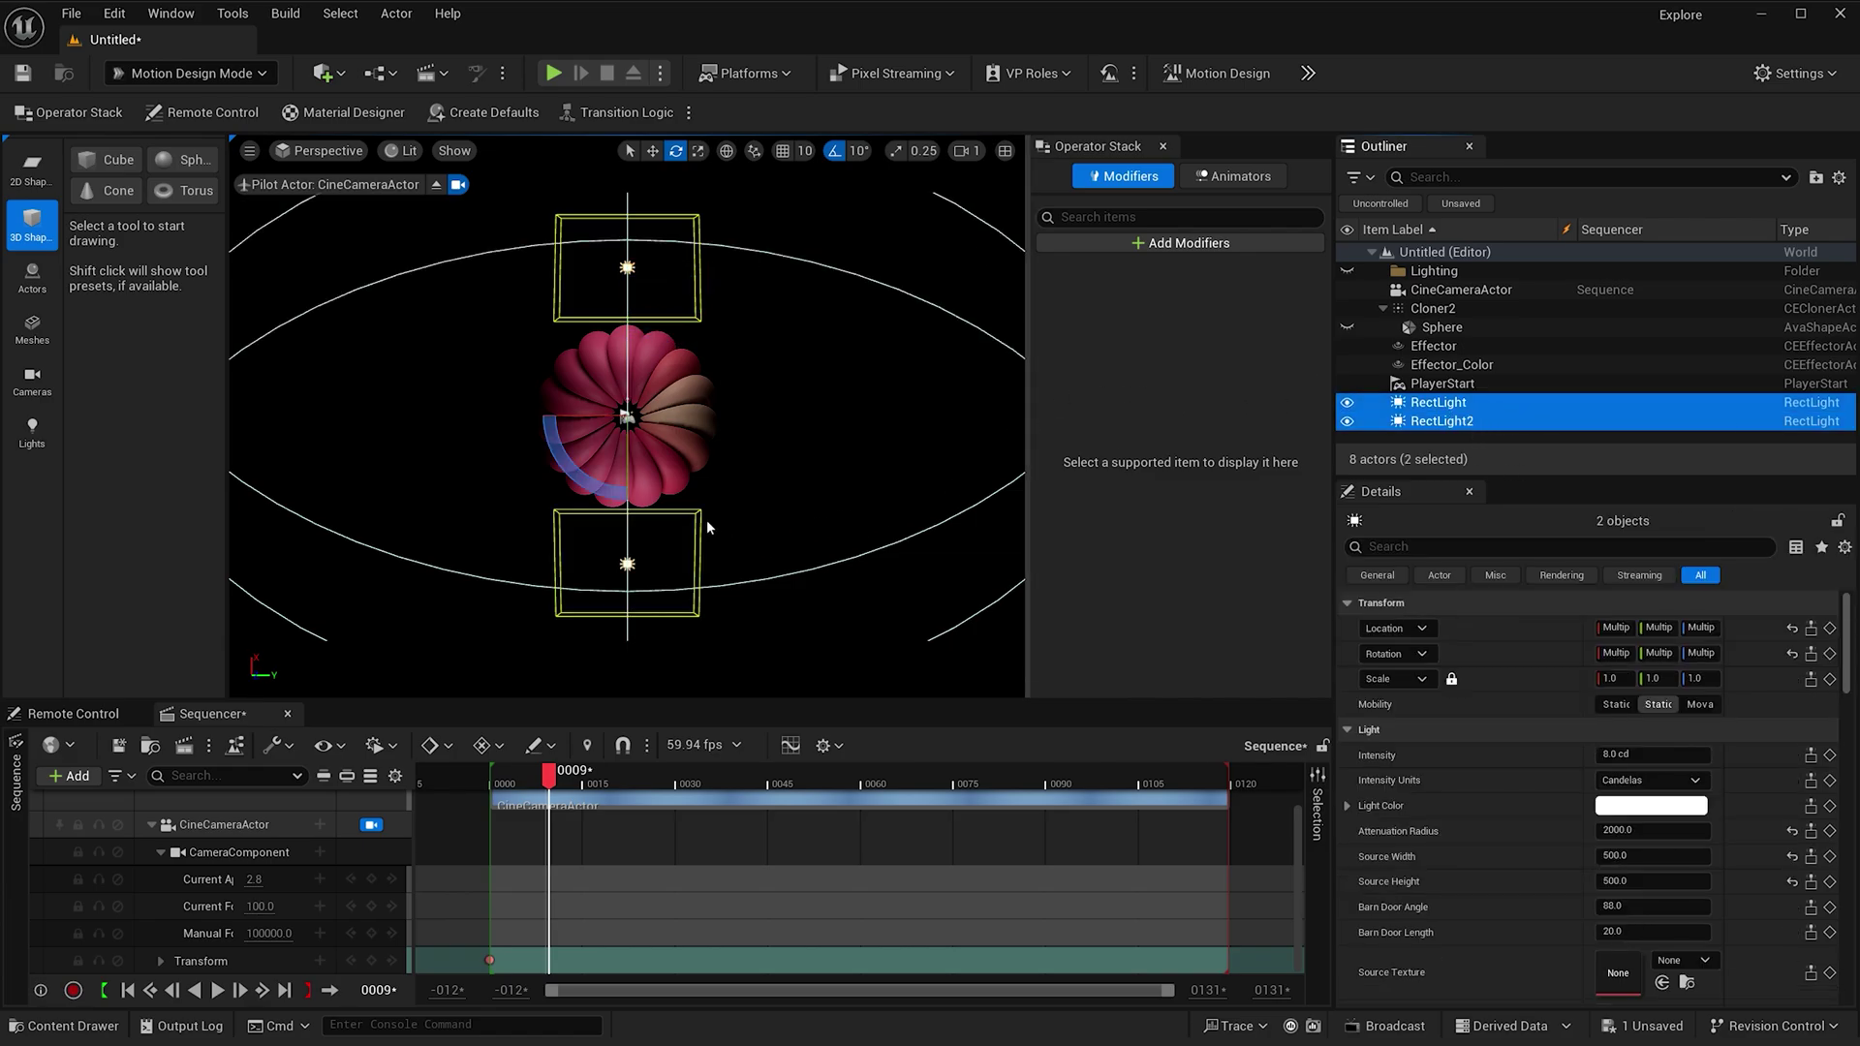
alt+drag(574, 472, 690, 463)
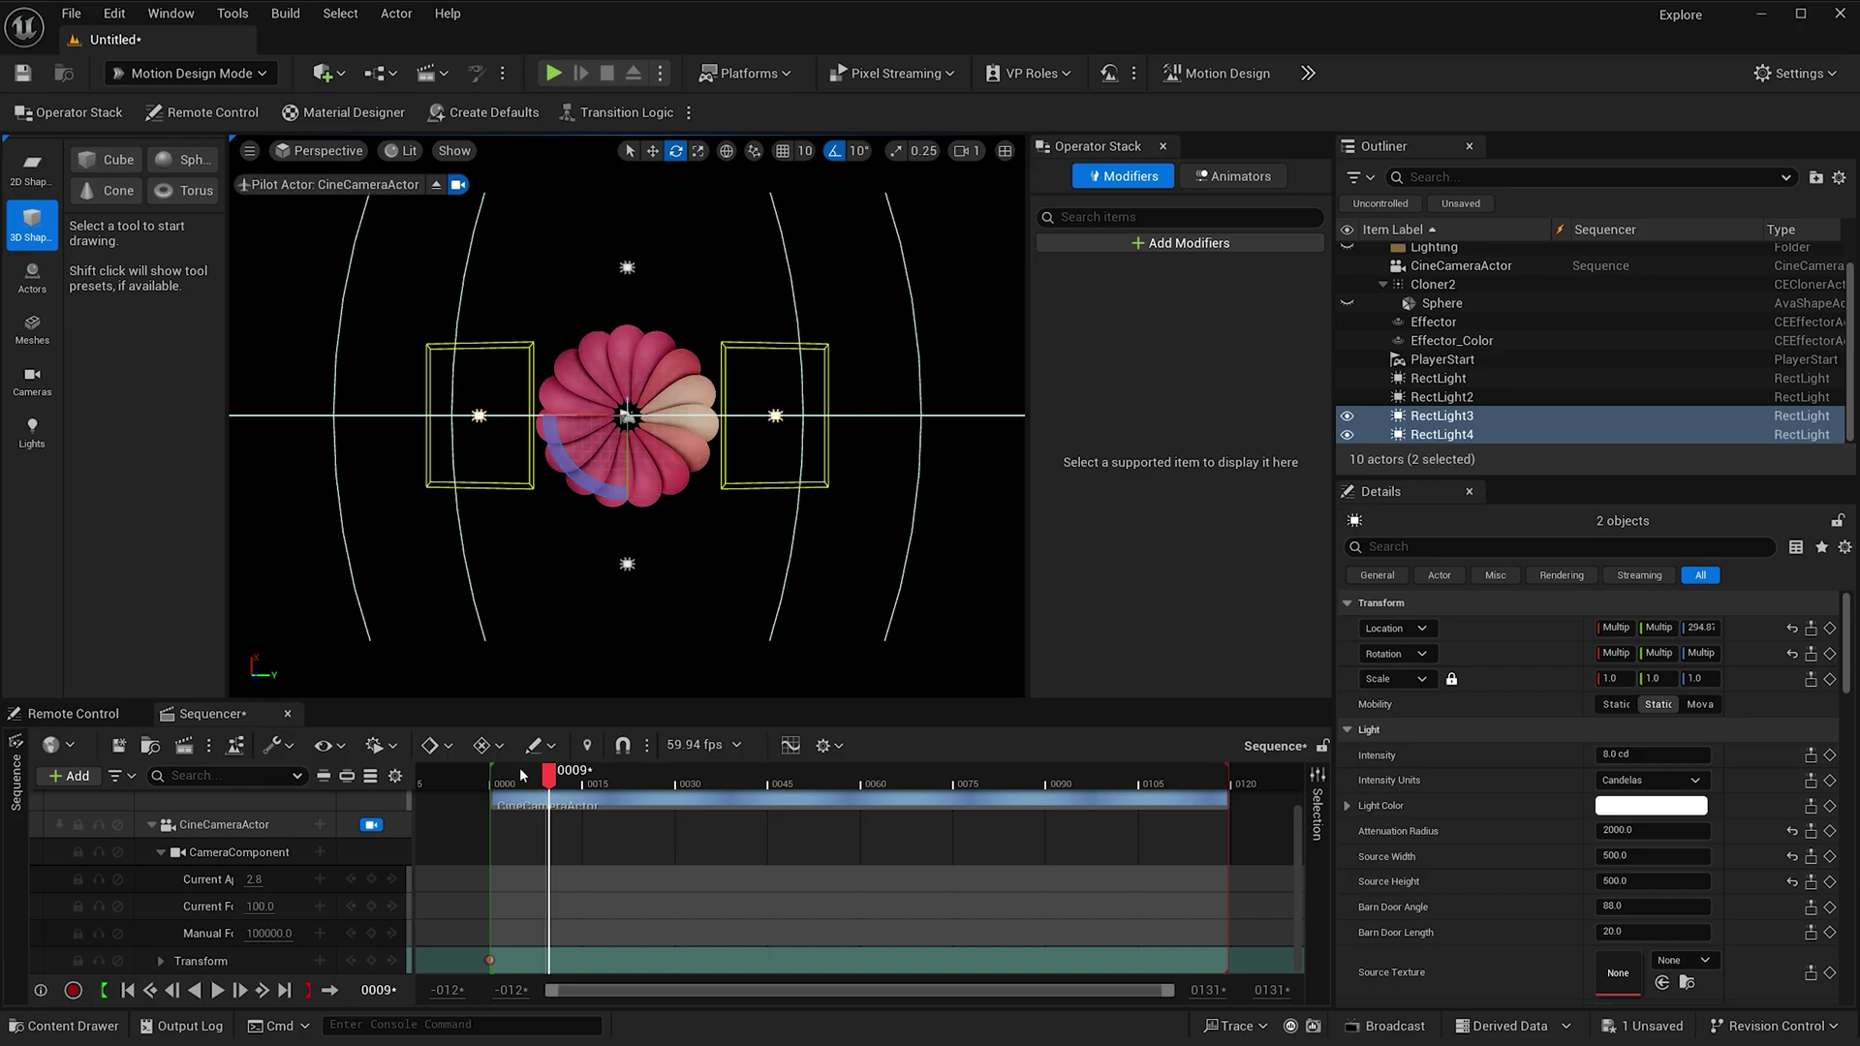
drag(549, 775, 518, 773)
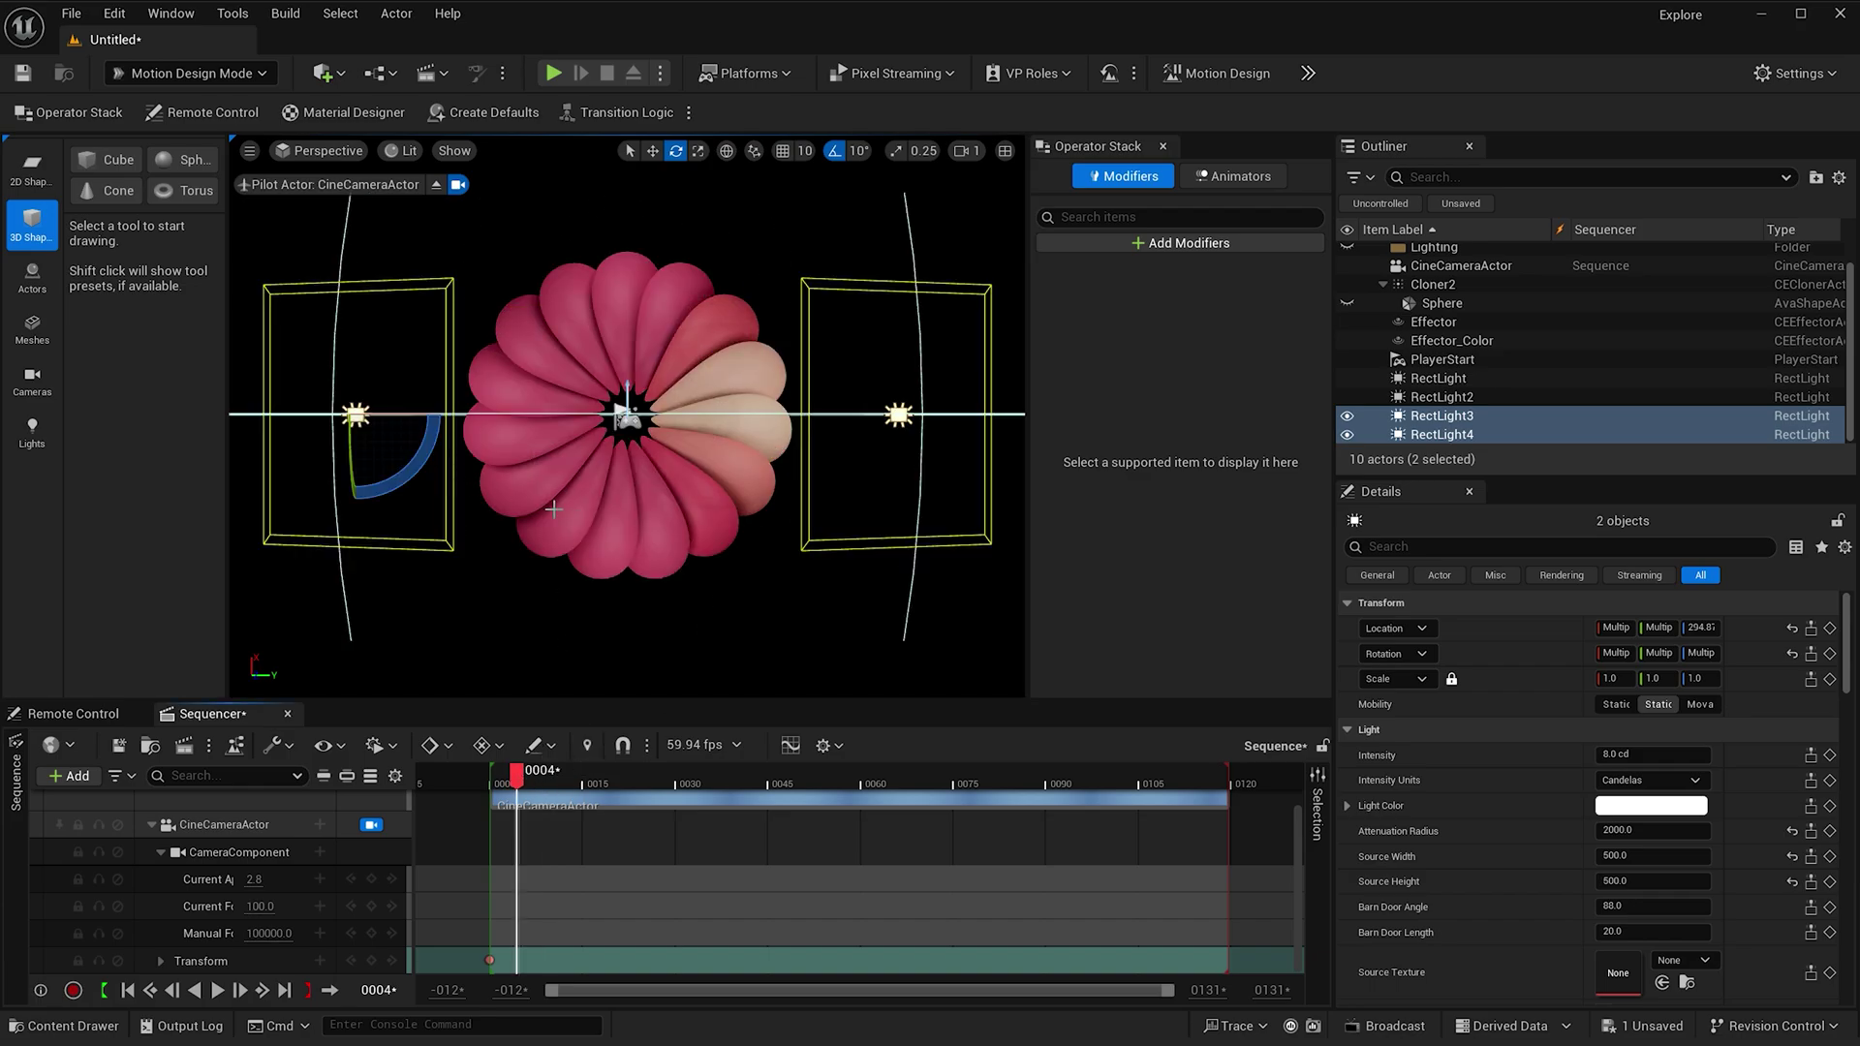
- Clear the light selection and place a Plane actor in the level
click(472, 221)
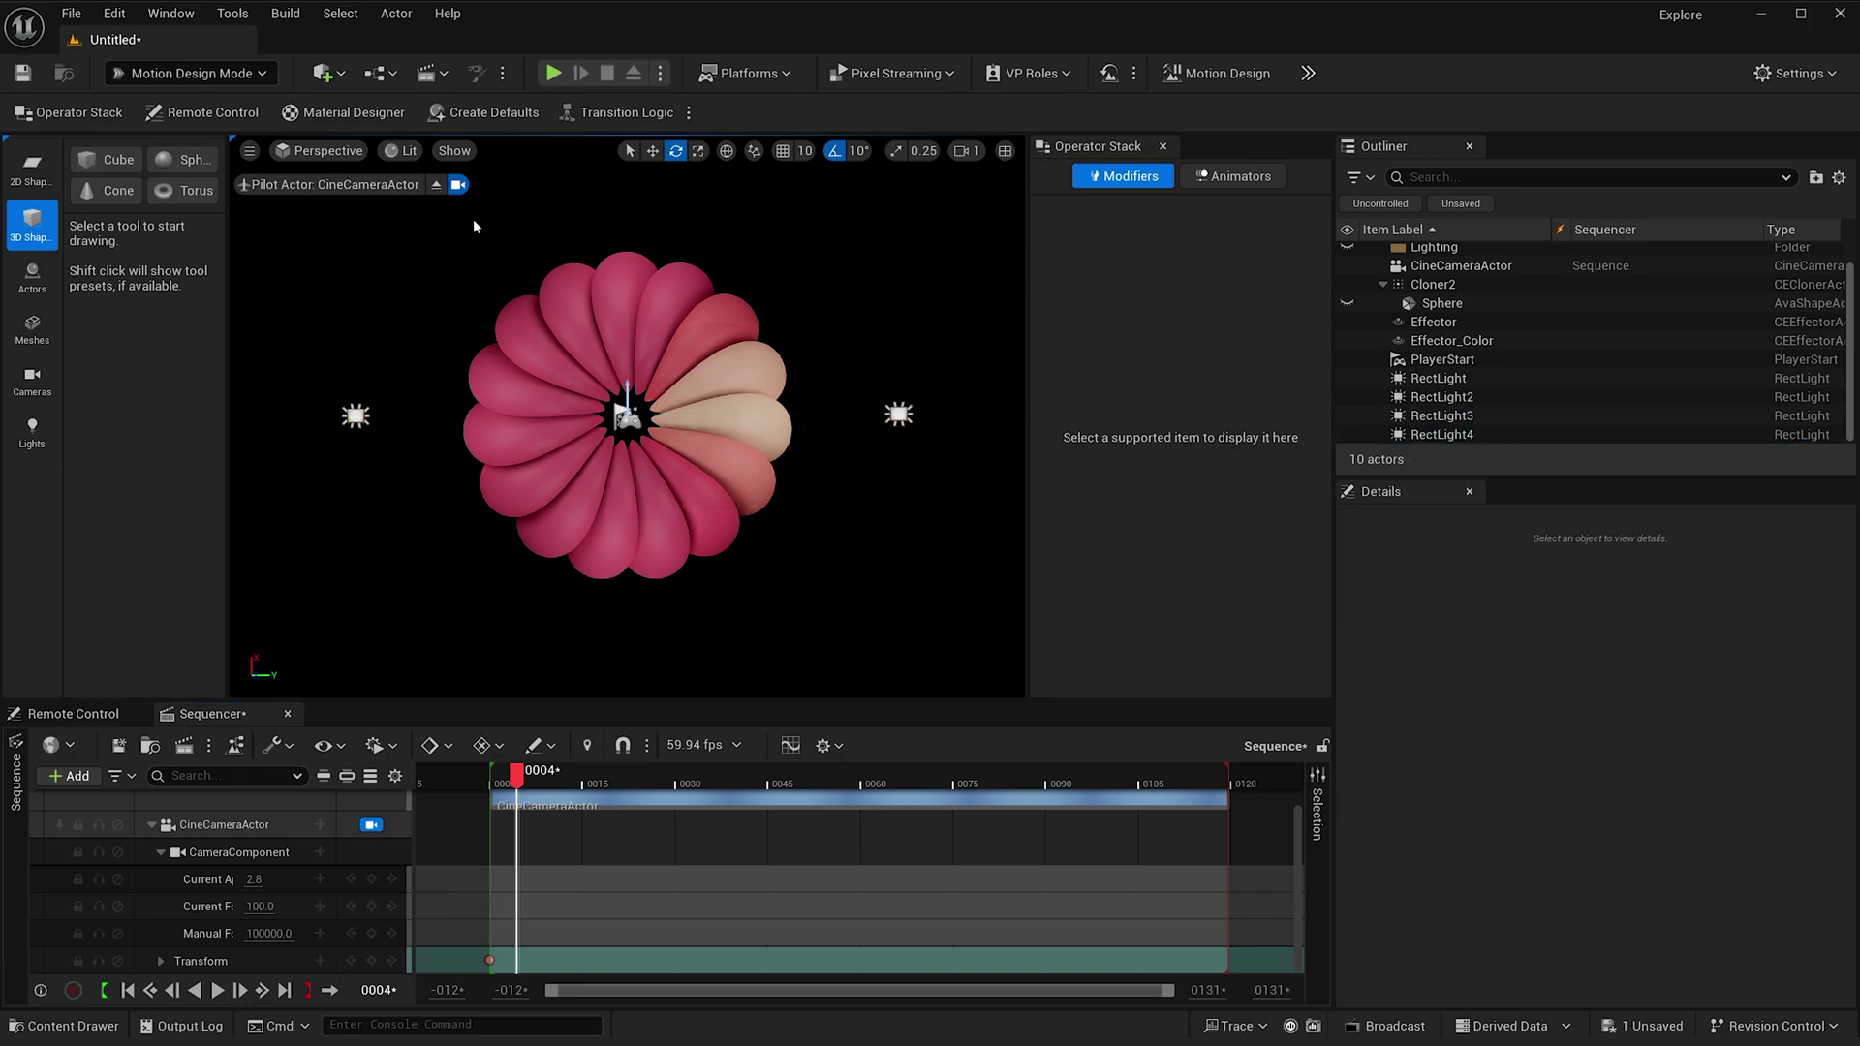
click(324, 73)
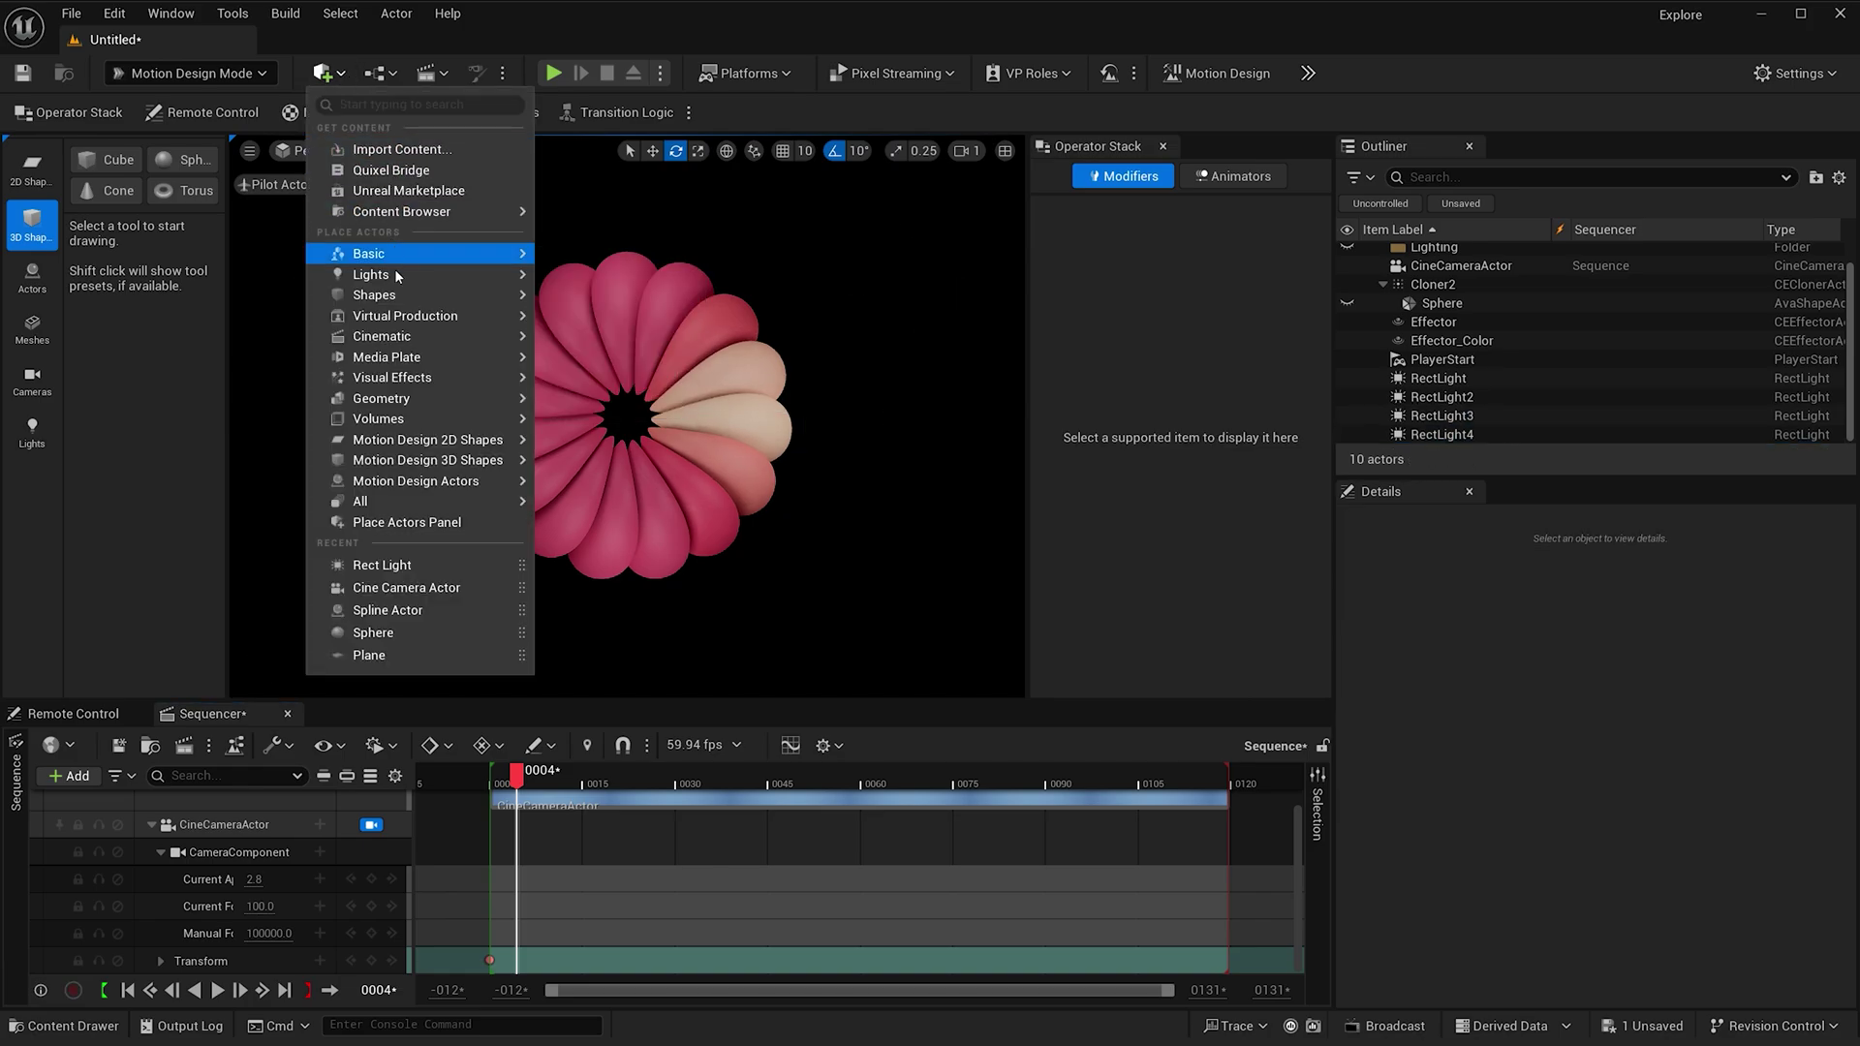
mouse_move(405, 296)
click(598, 393)
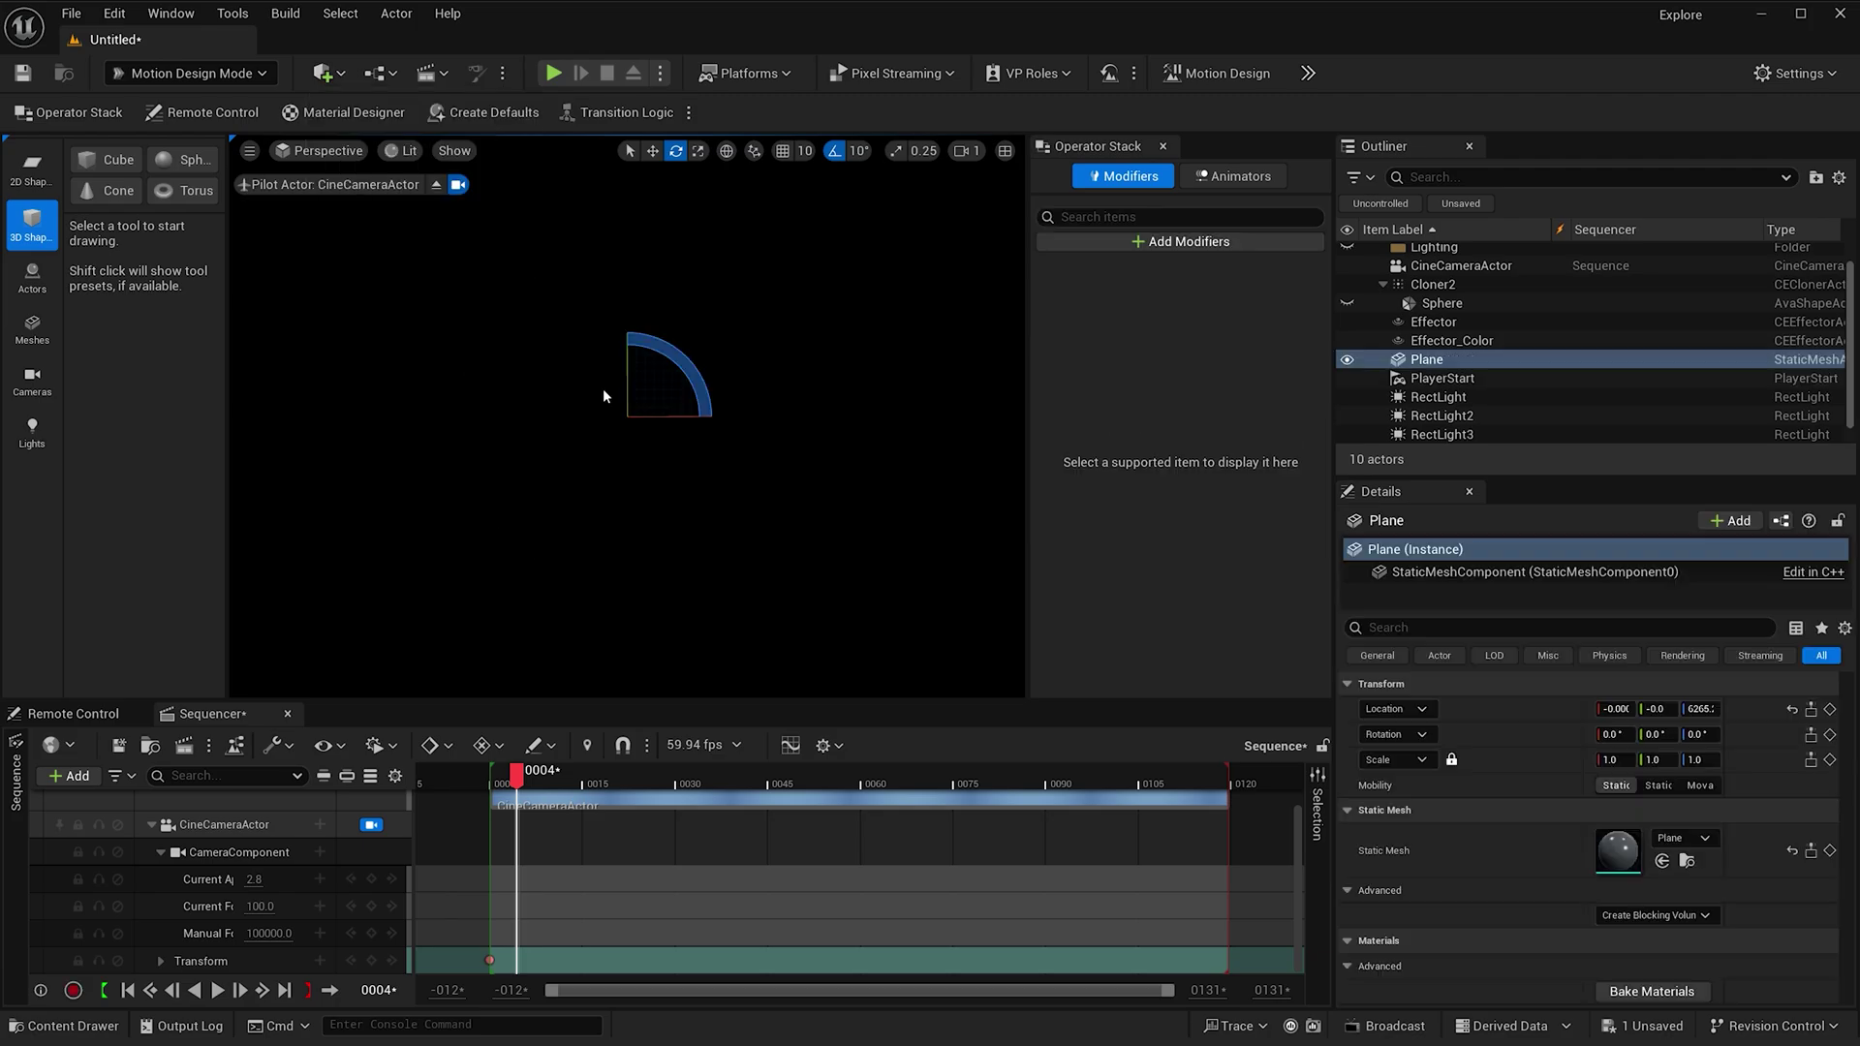
- Reset the Plane to the origin, scale it 25 uniformly, and lower it to Z -1000
click(1792, 708)
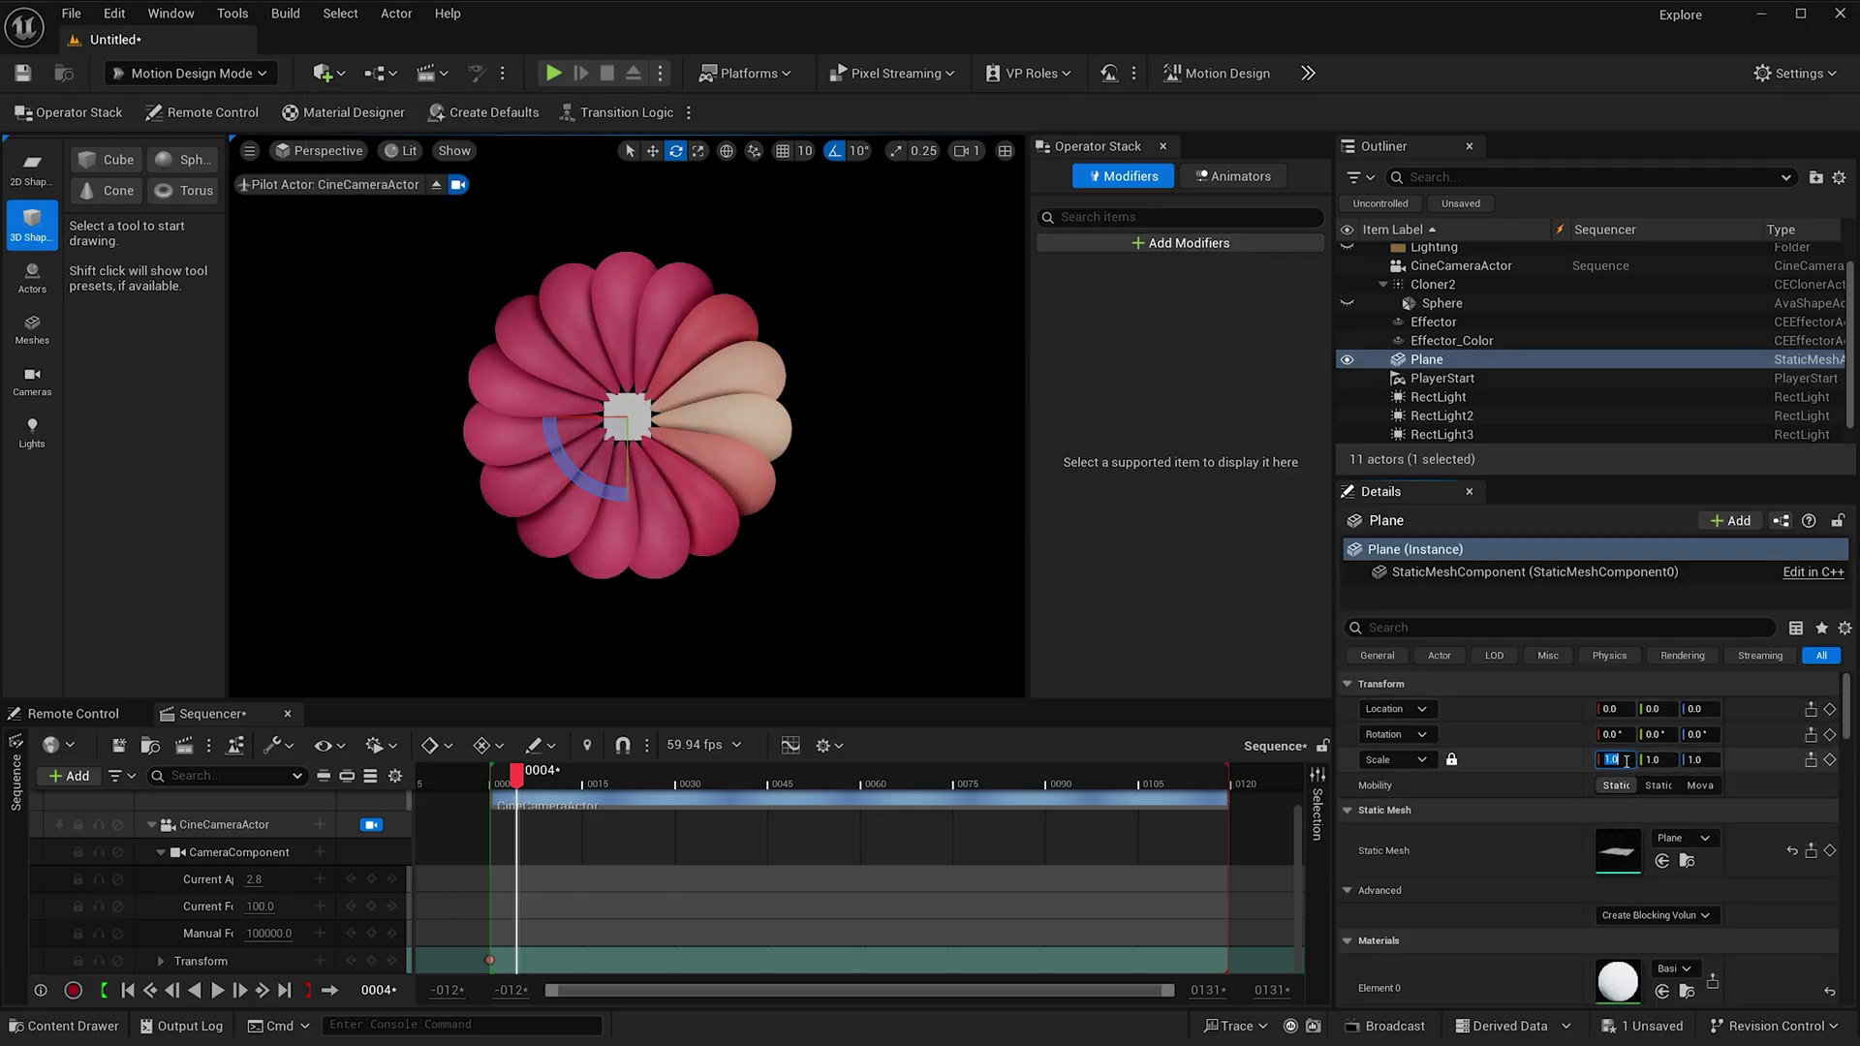
text(25)
key(Return)
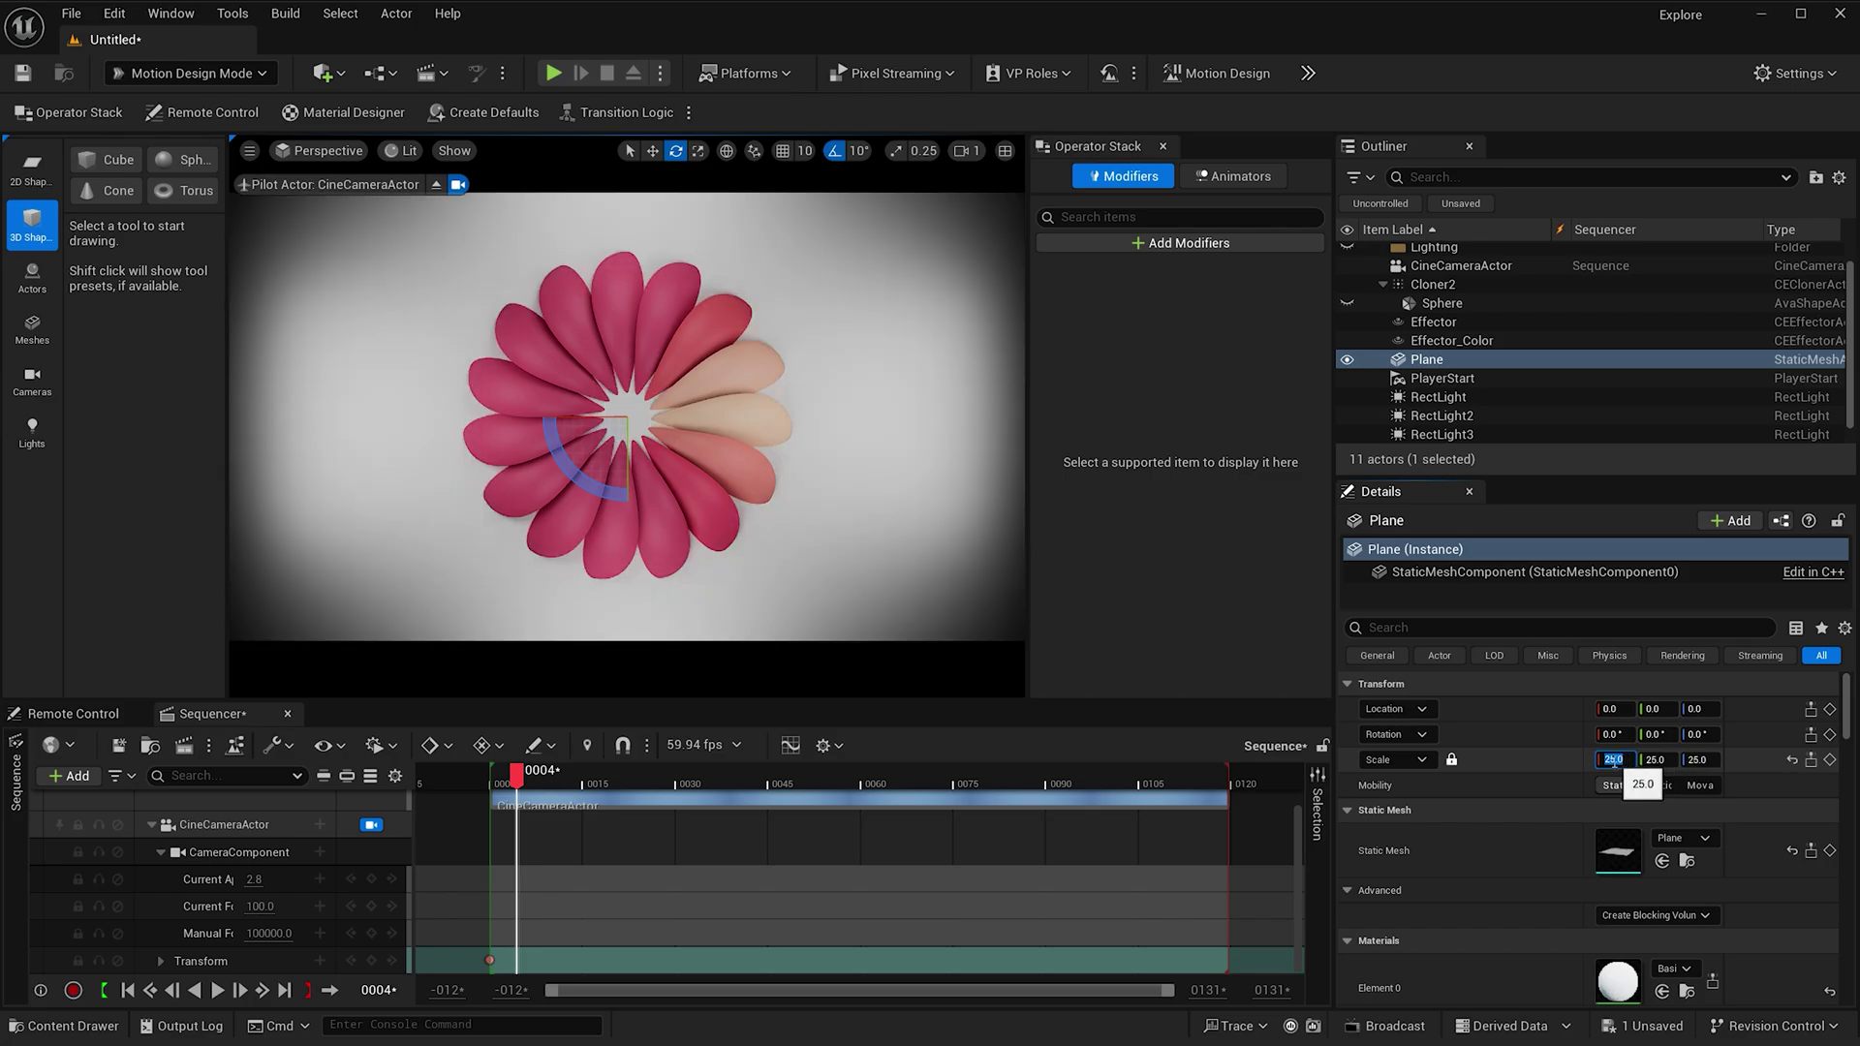
click(1696, 708)
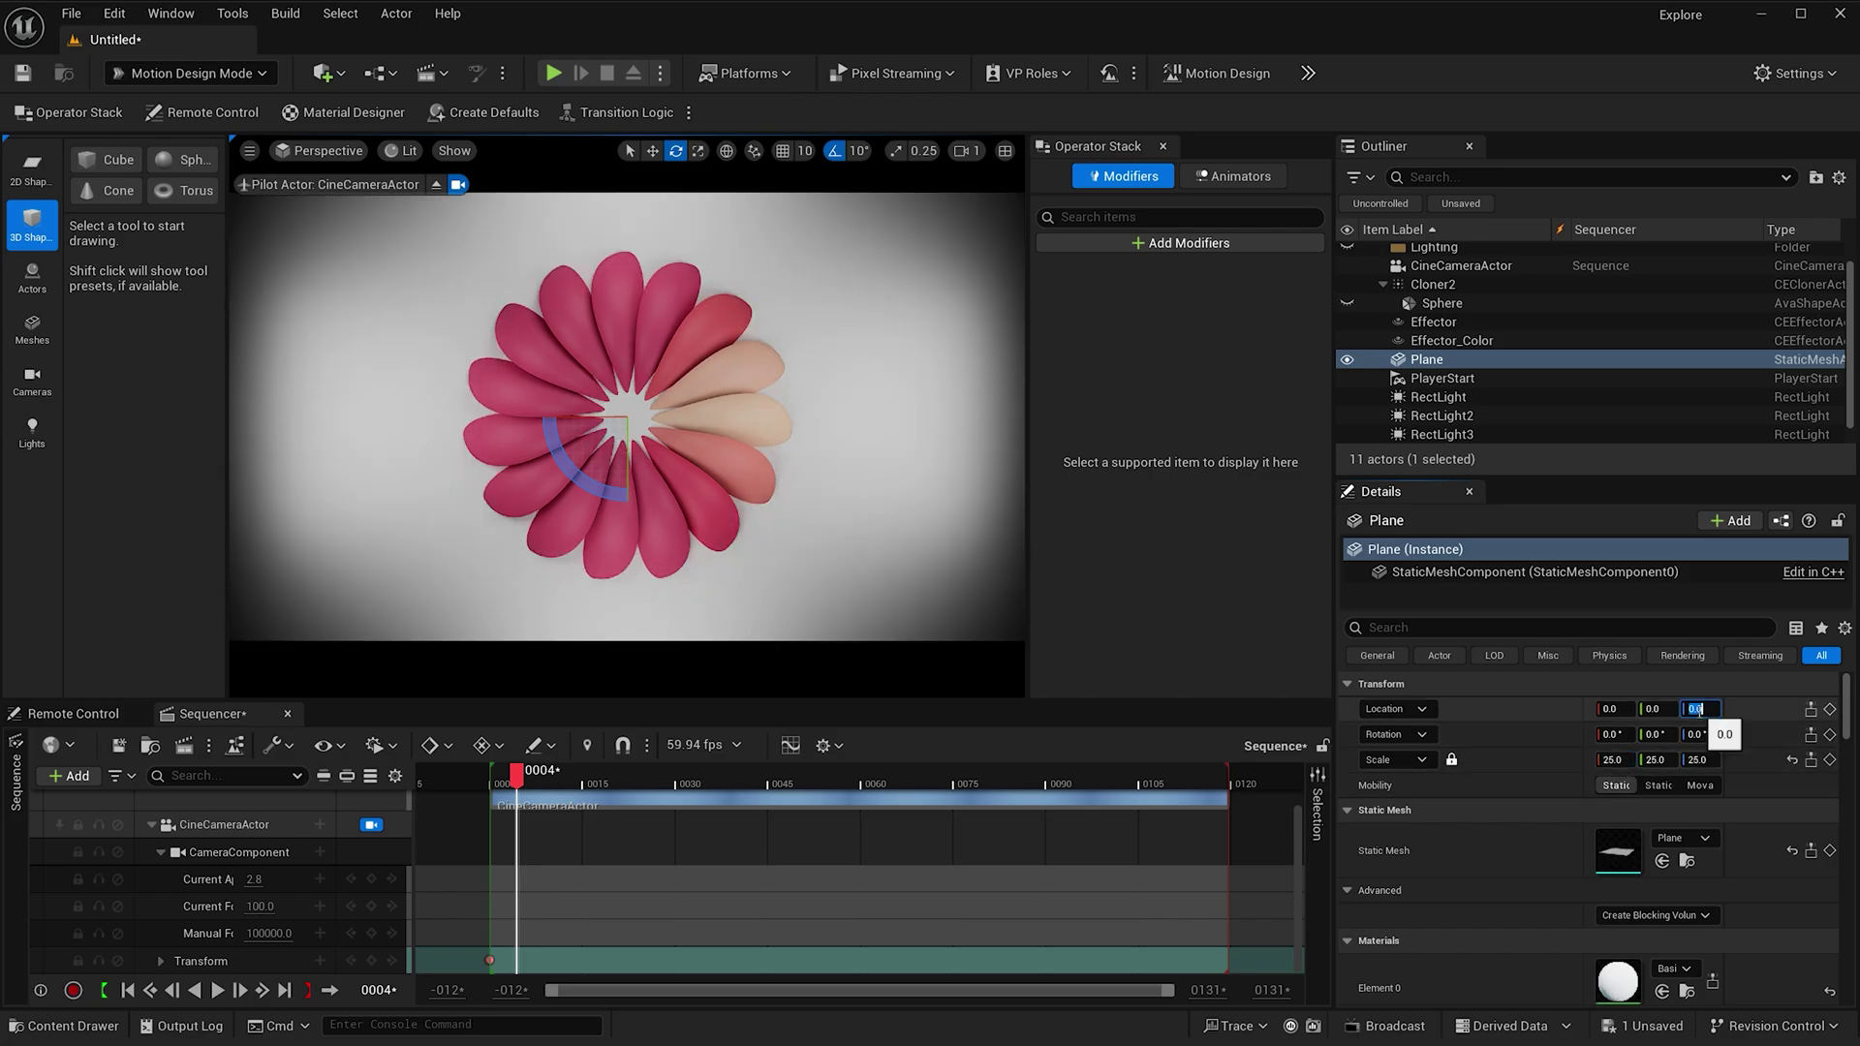
key(Return)
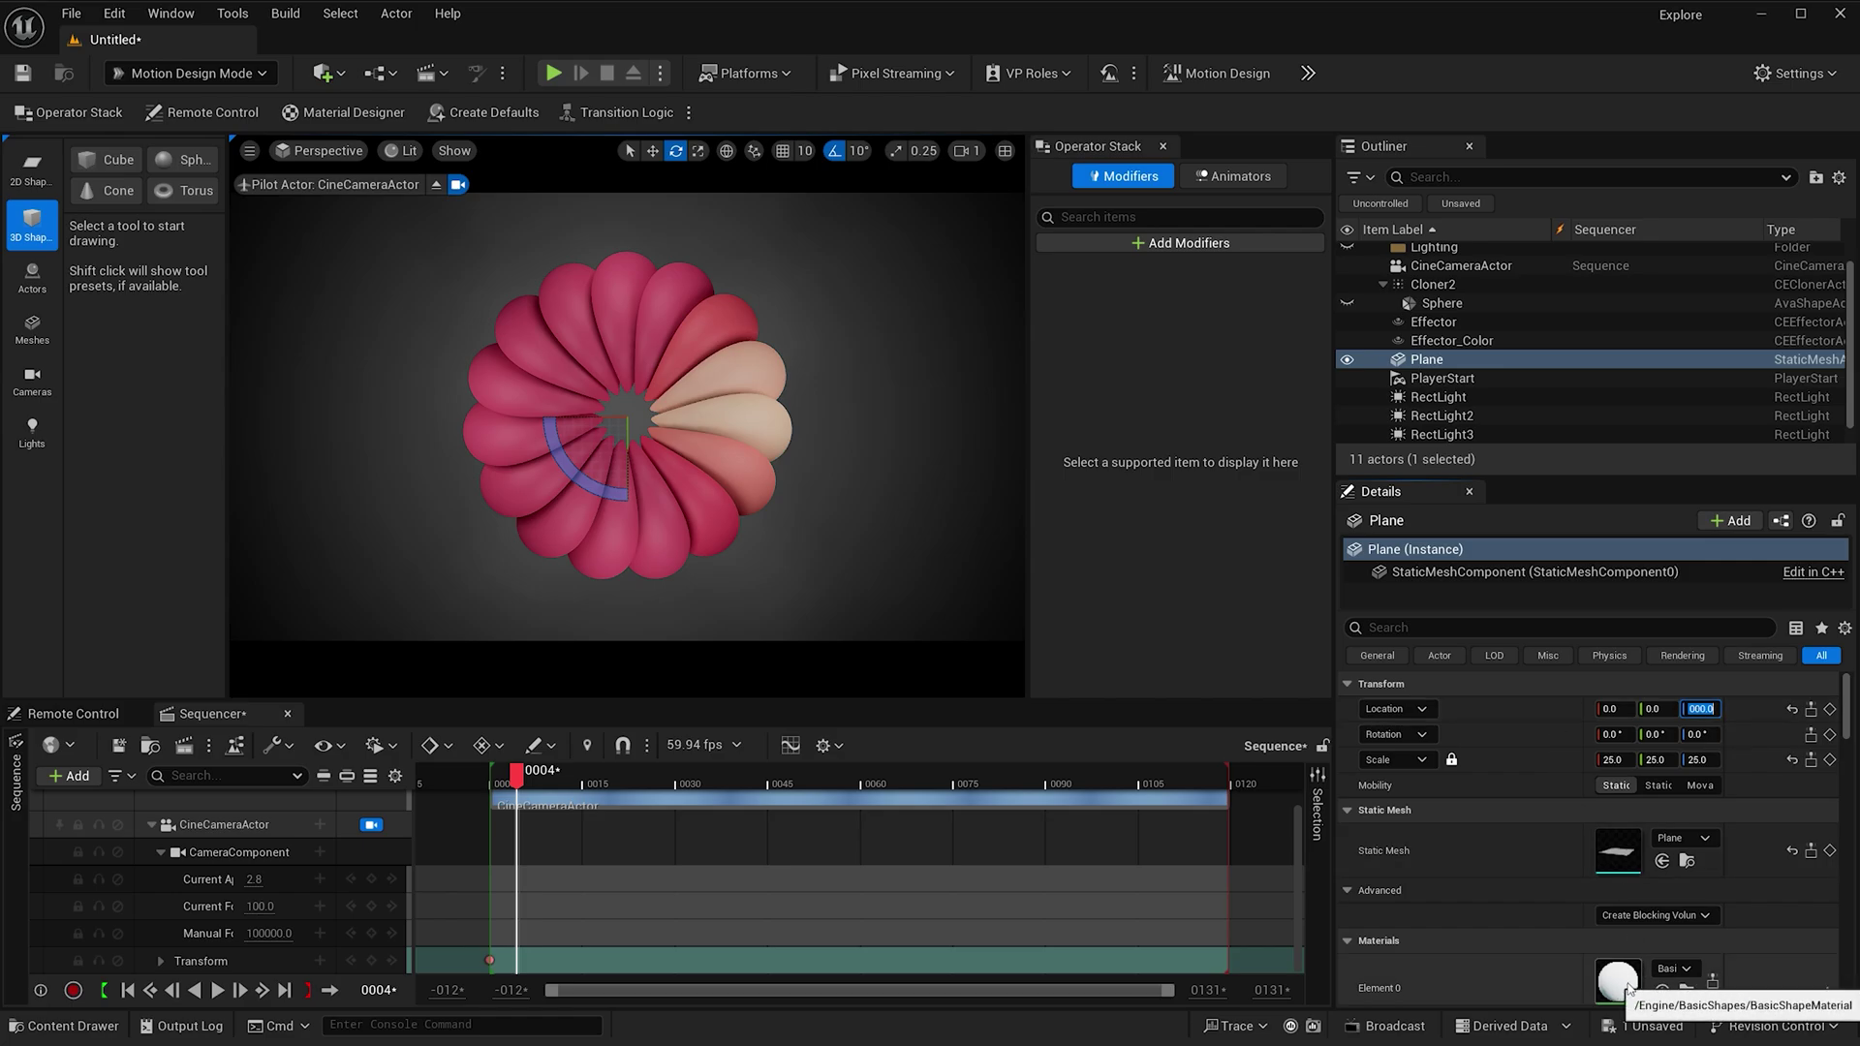
key(ctrl+space)
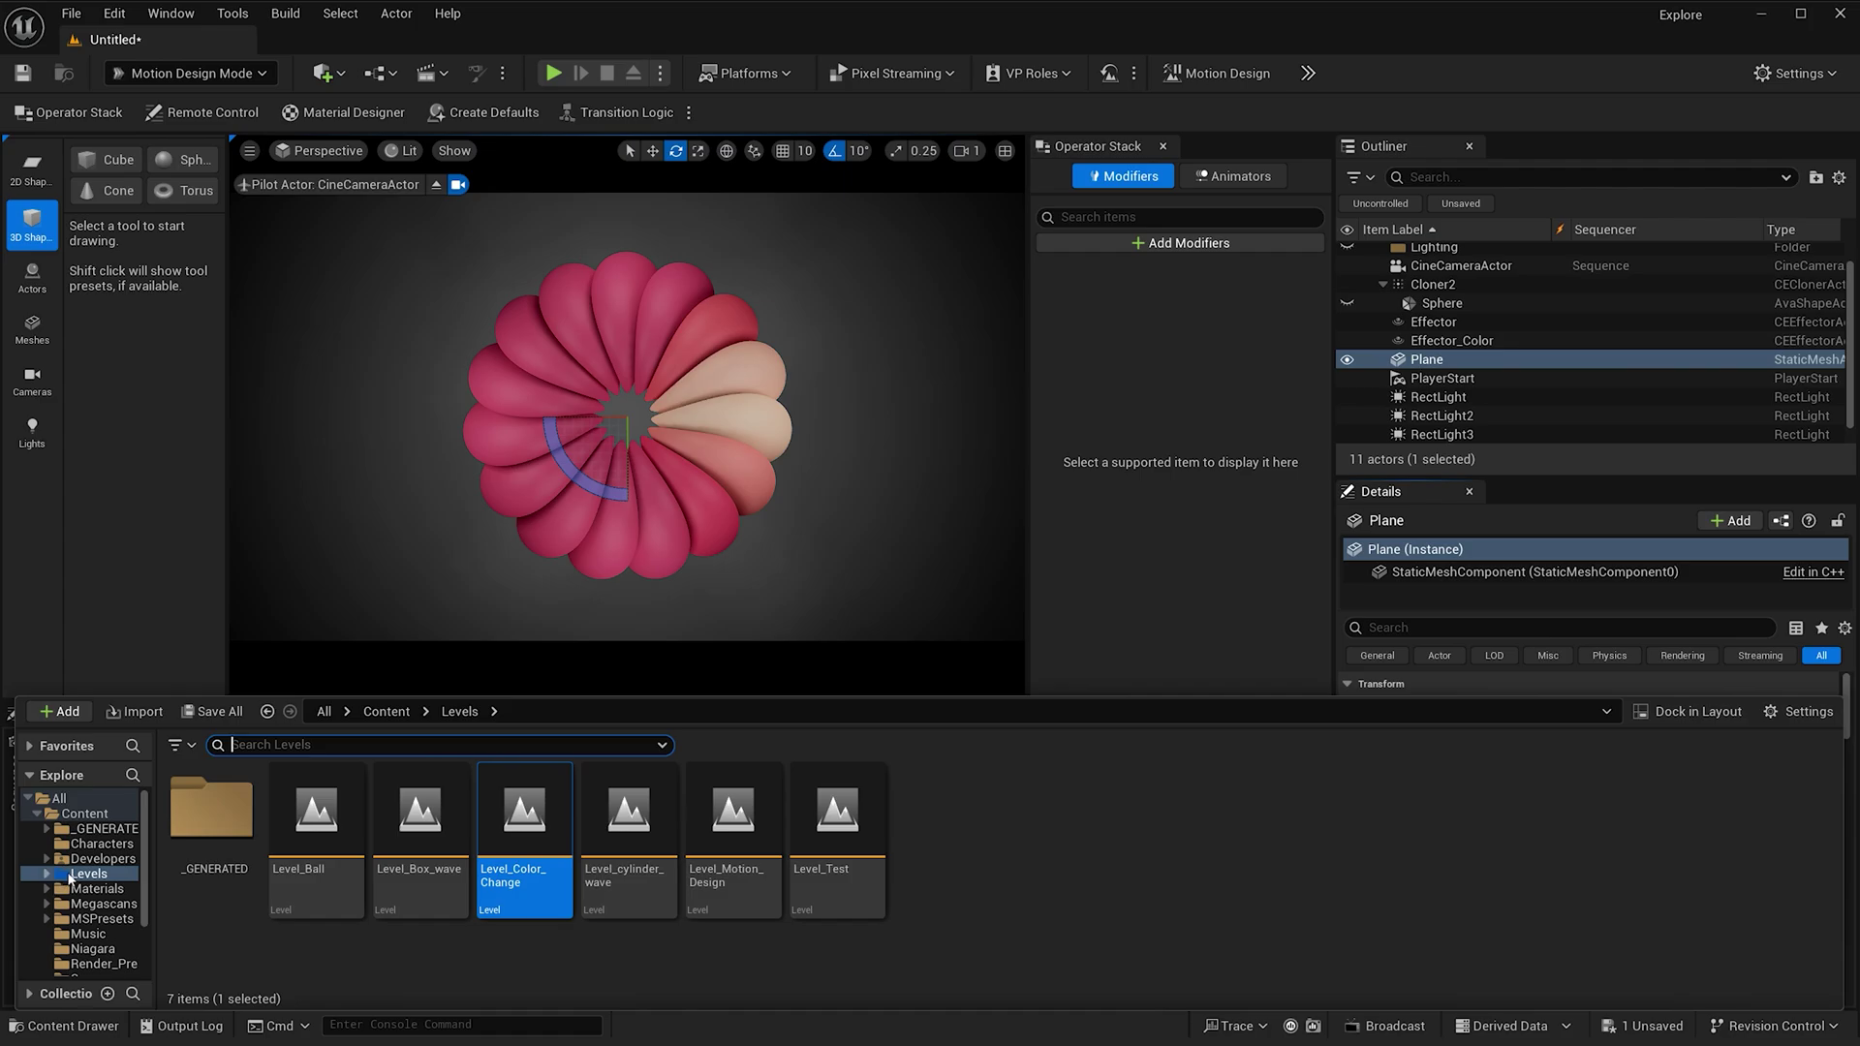
- Create a new material named M_Background in the Materials folder and open it
click(95, 888)
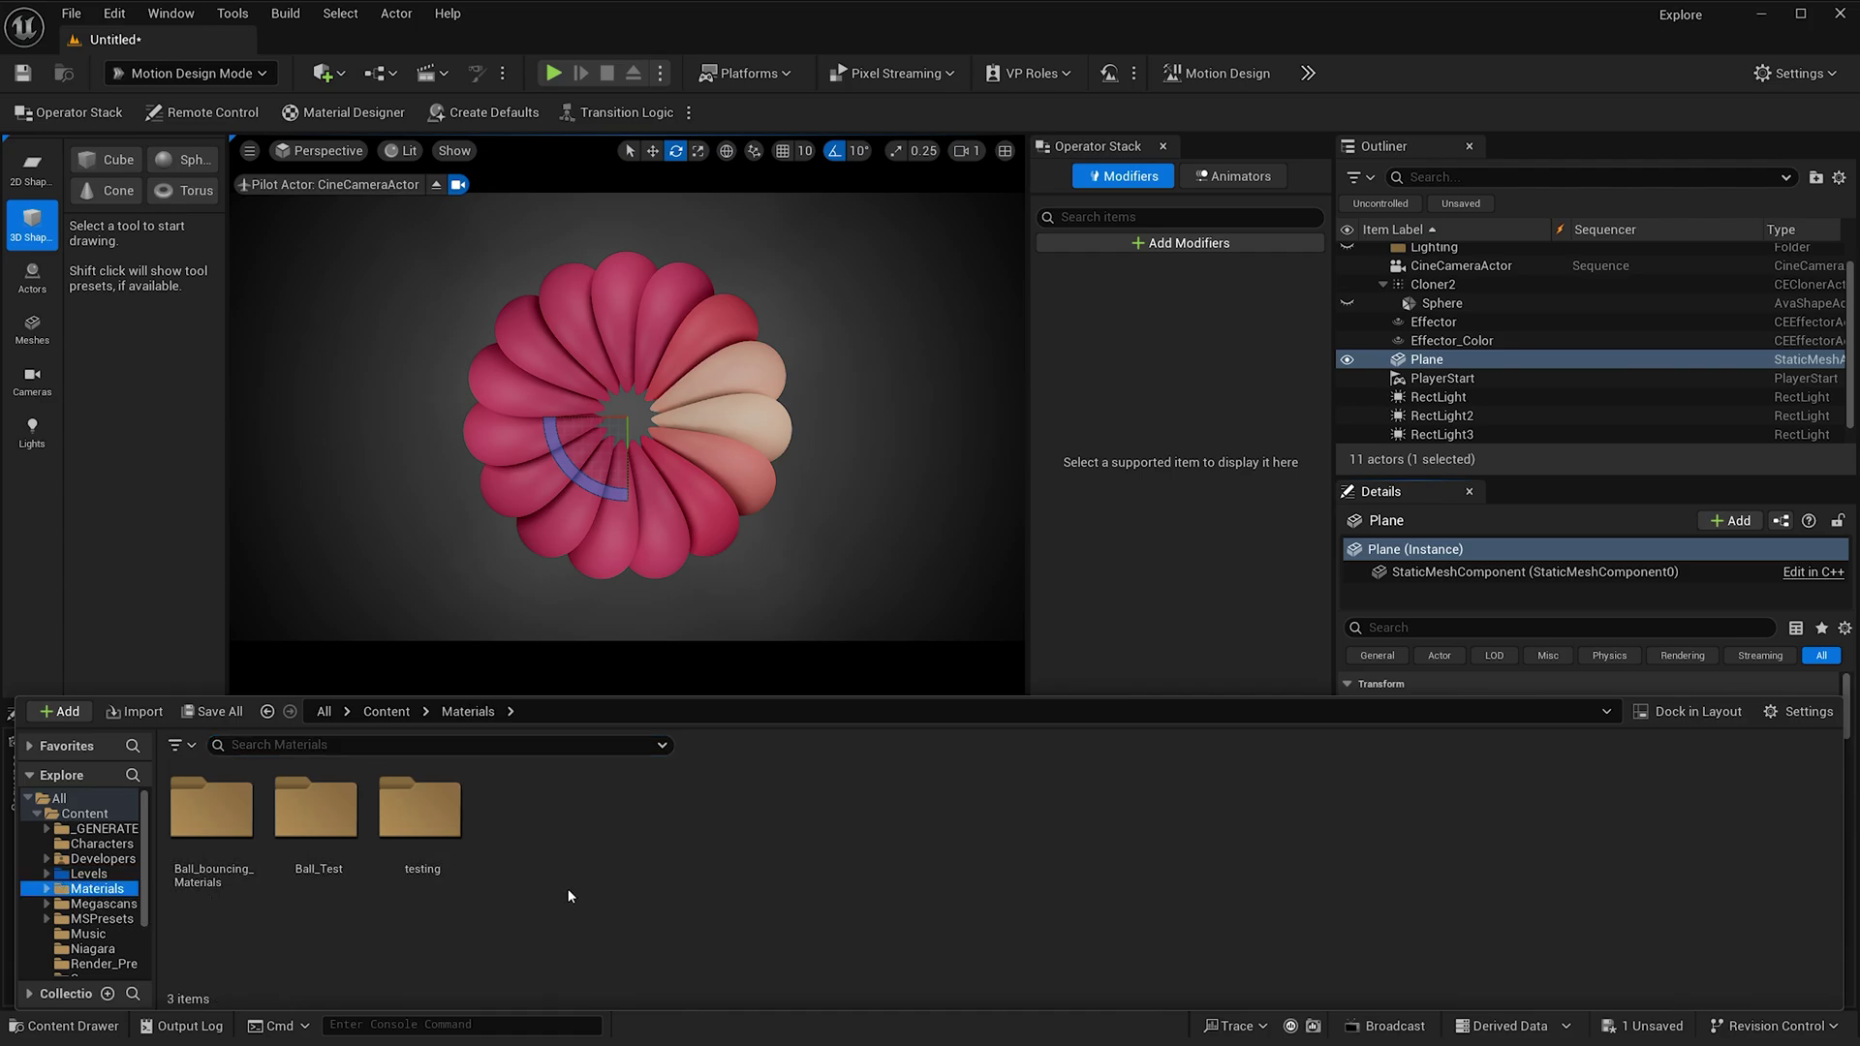
right_click(568, 835)
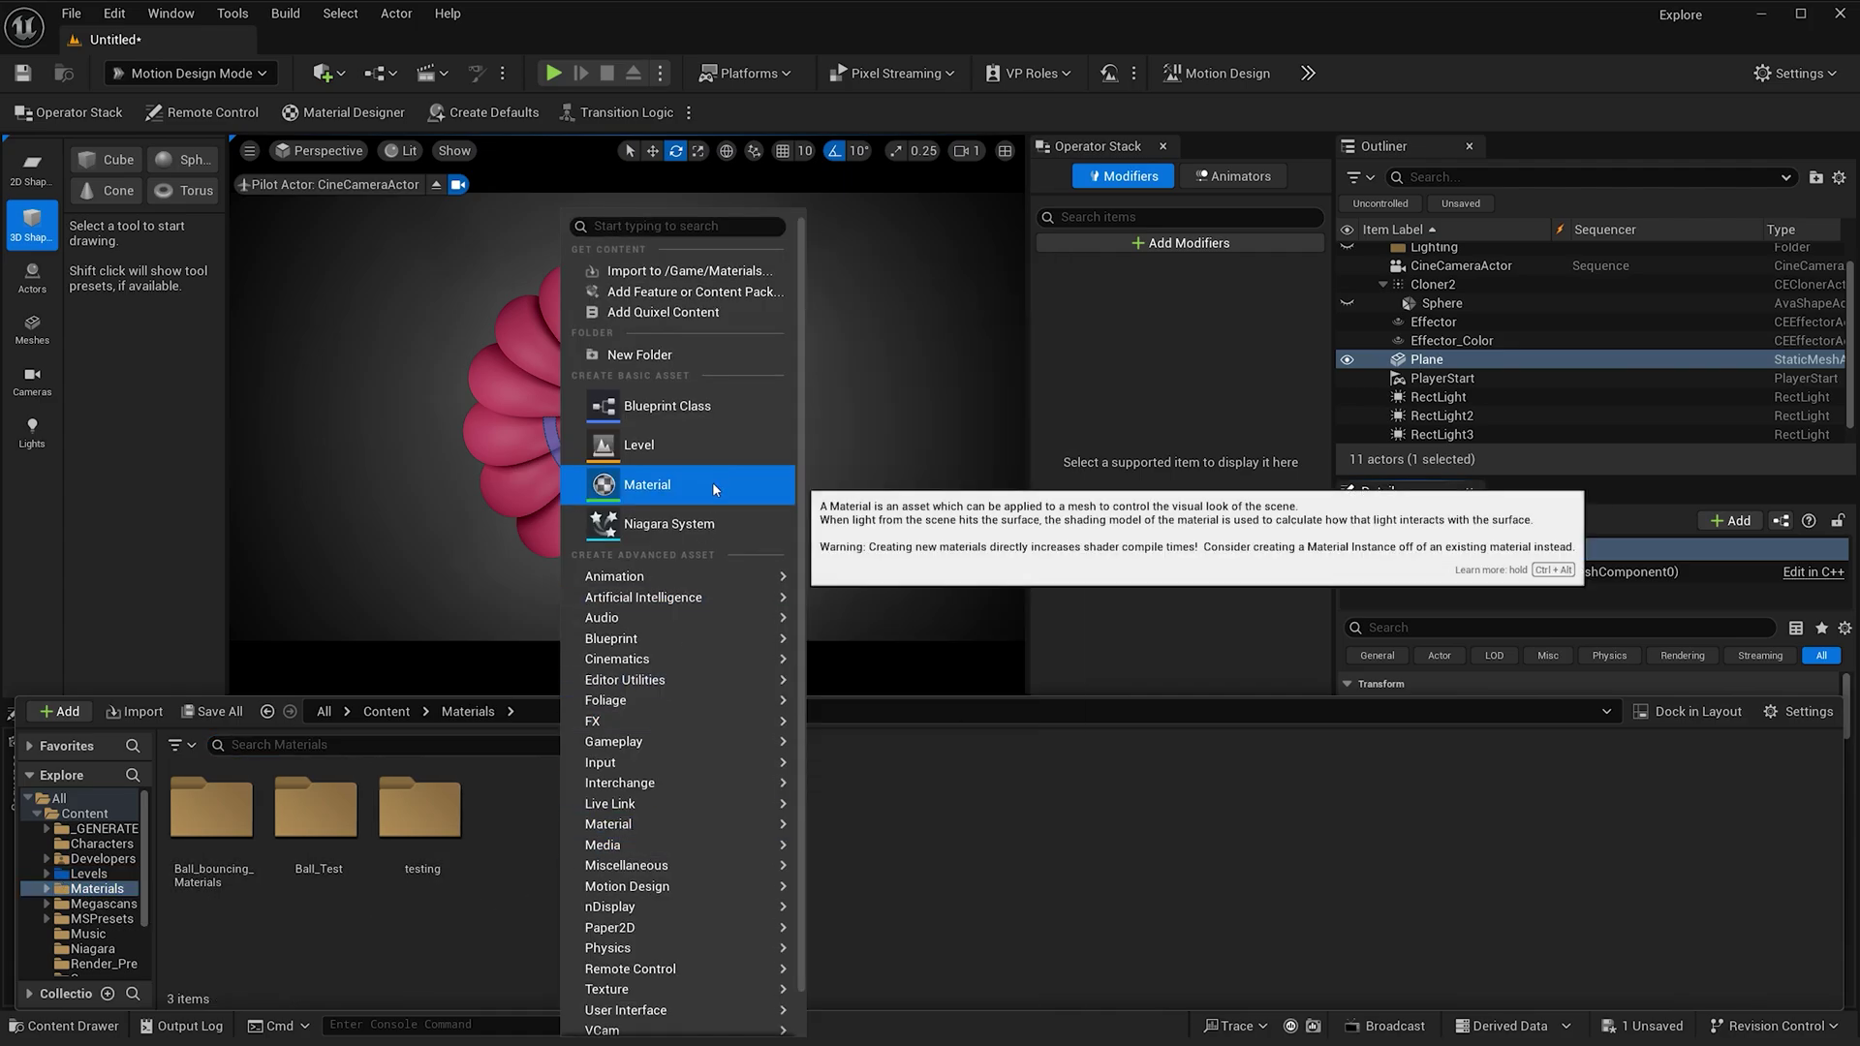
click(715, 489)
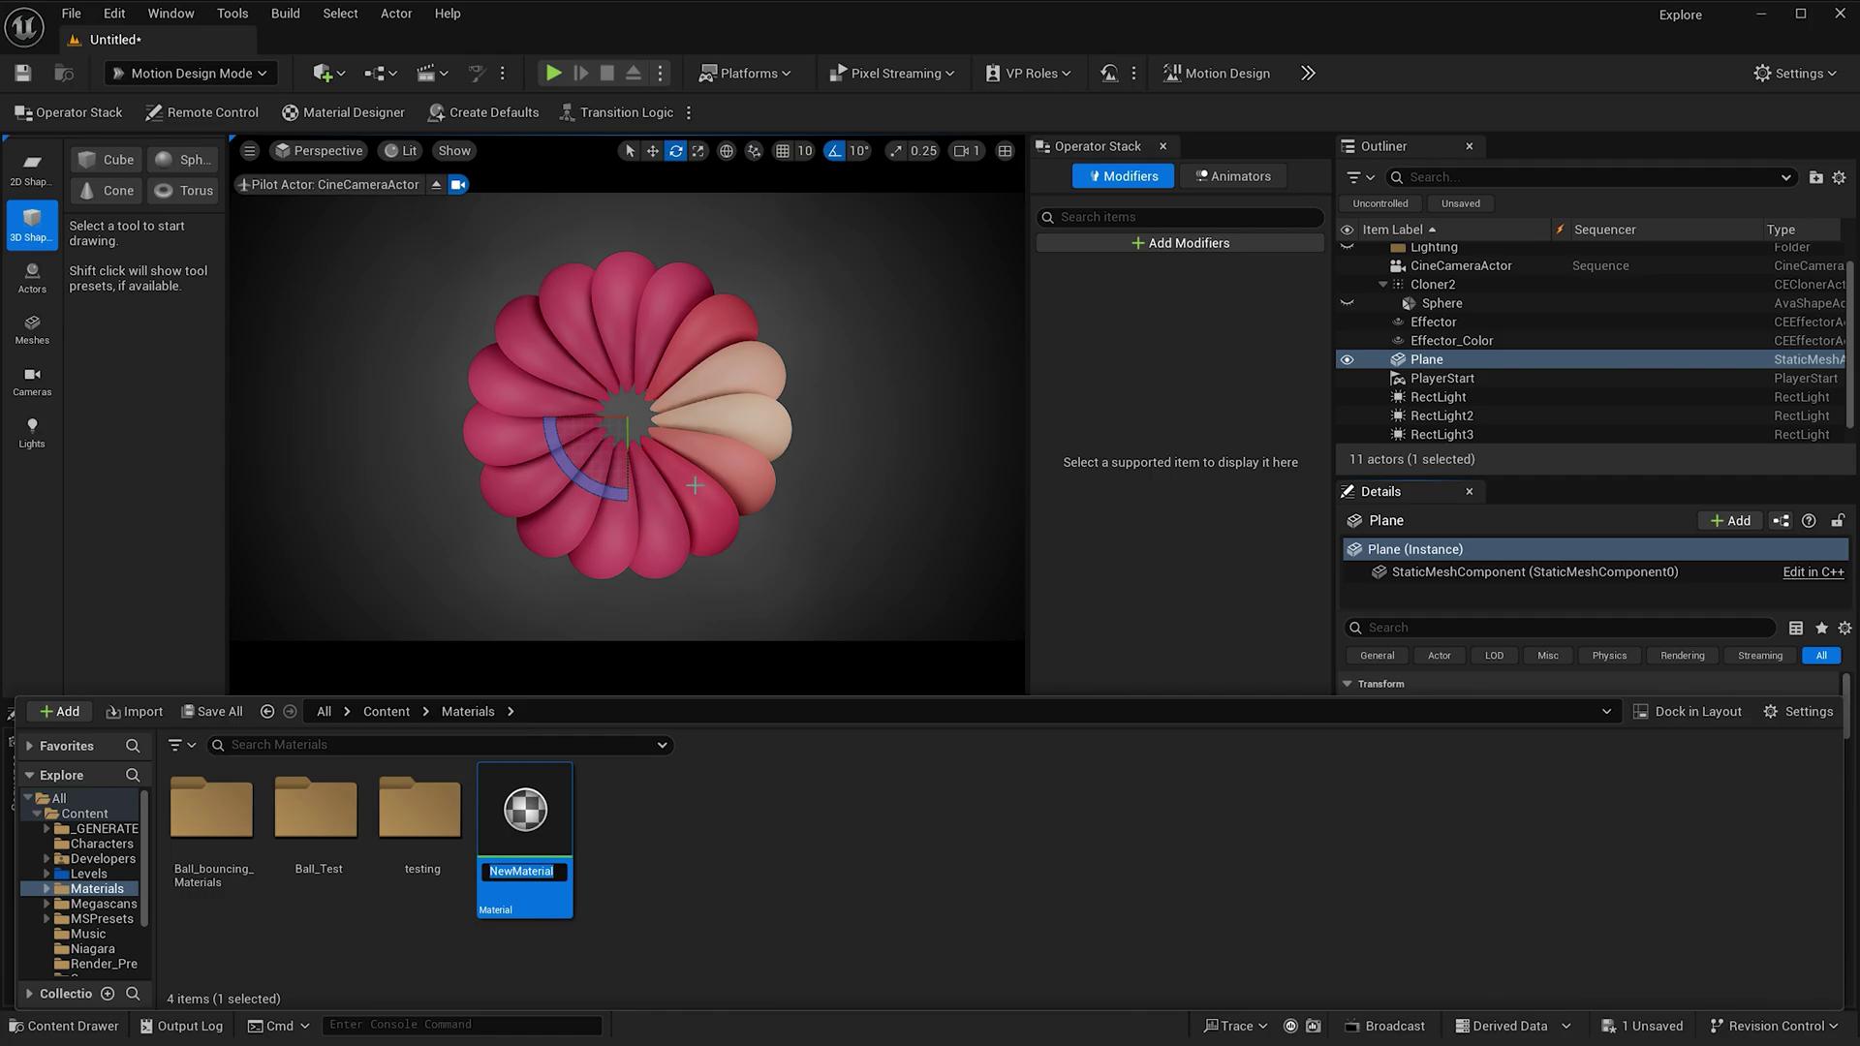
text(M)
key(Return)
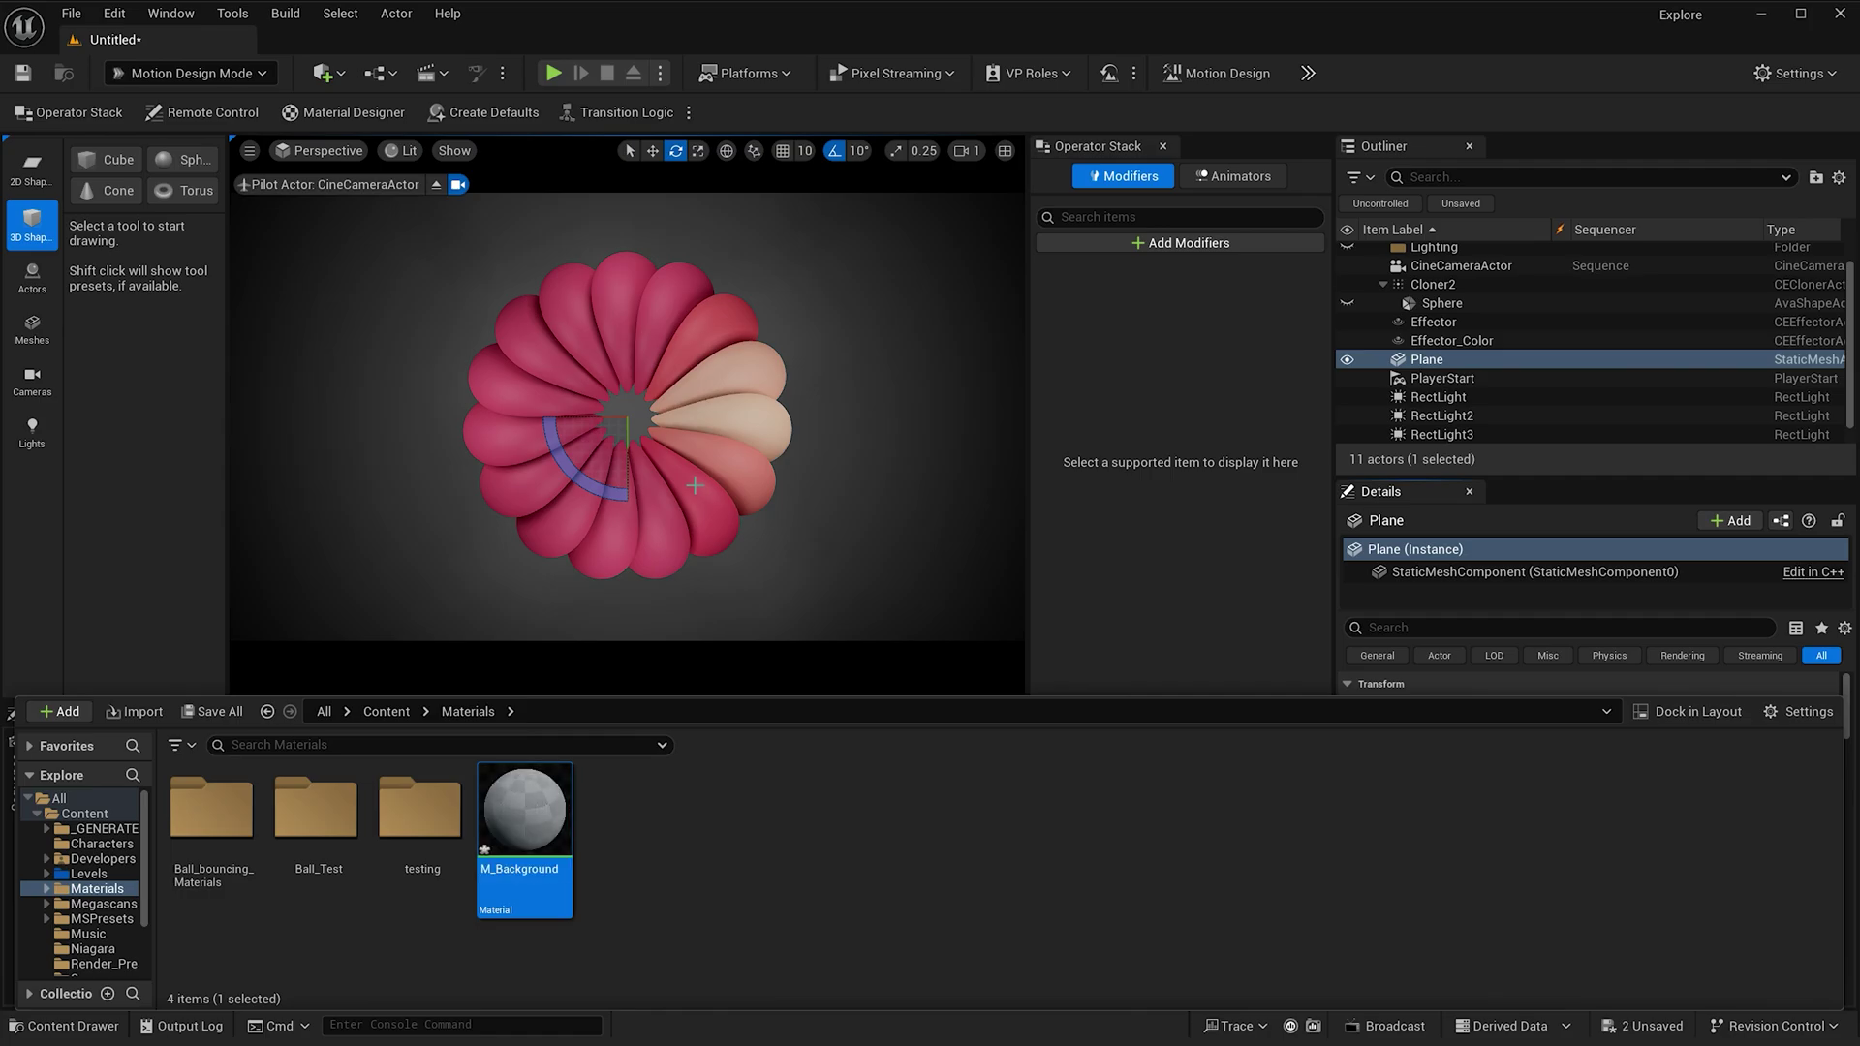
double_click(550, 833)
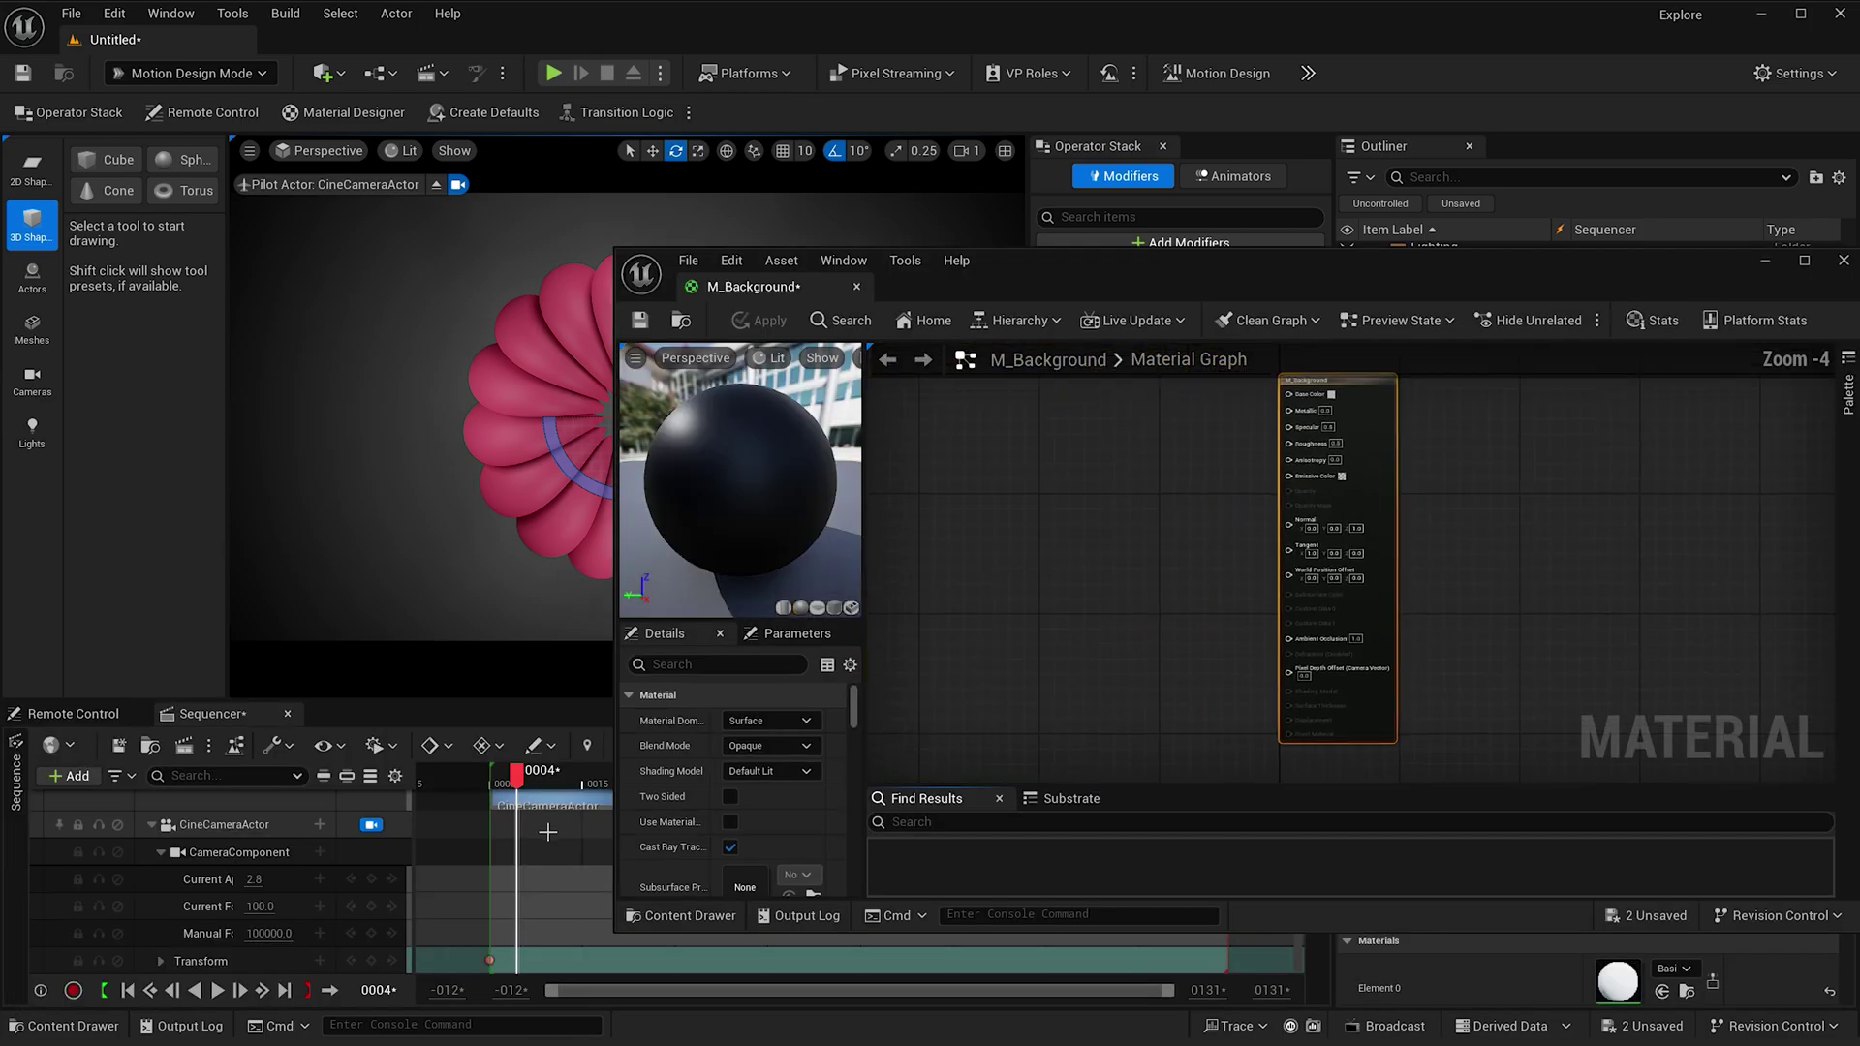
- Add a dark blue Constant3Vector (001E6AFF) wired into Base Color
right_drag(1107, 424, 1101, 458)
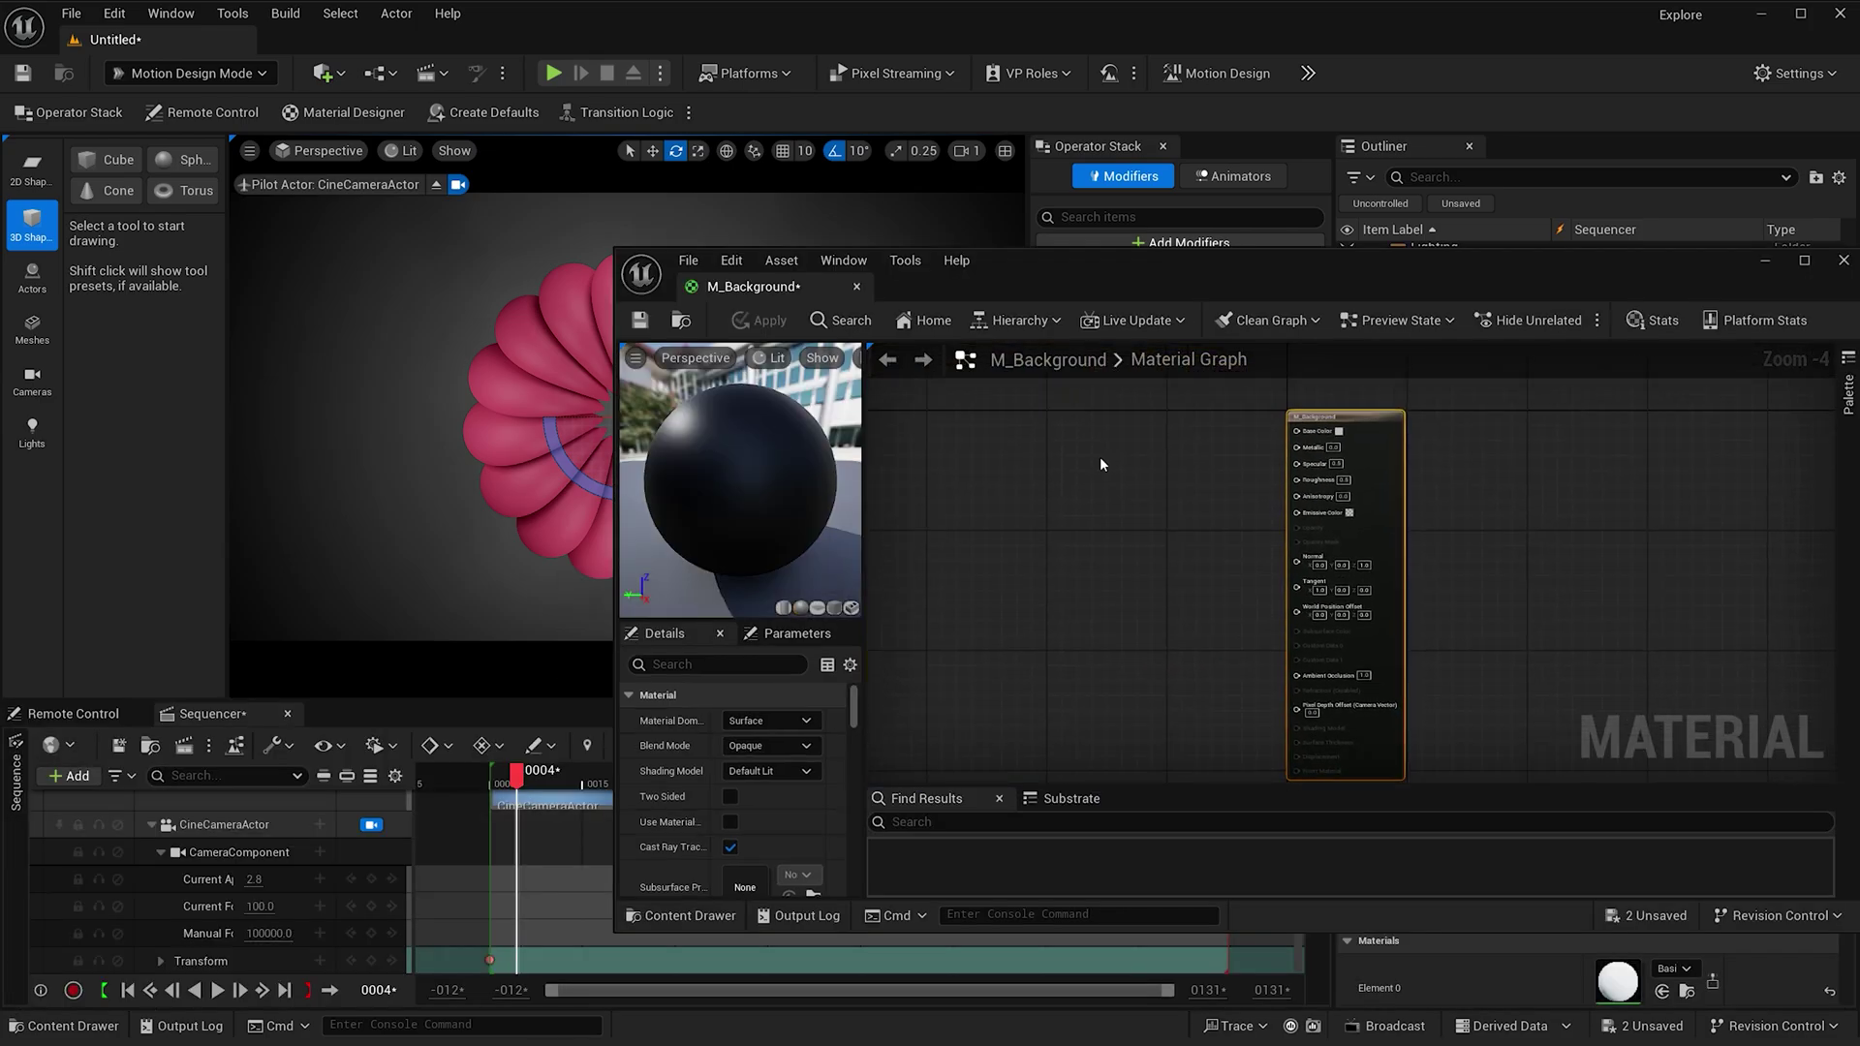
click(1094, 440)
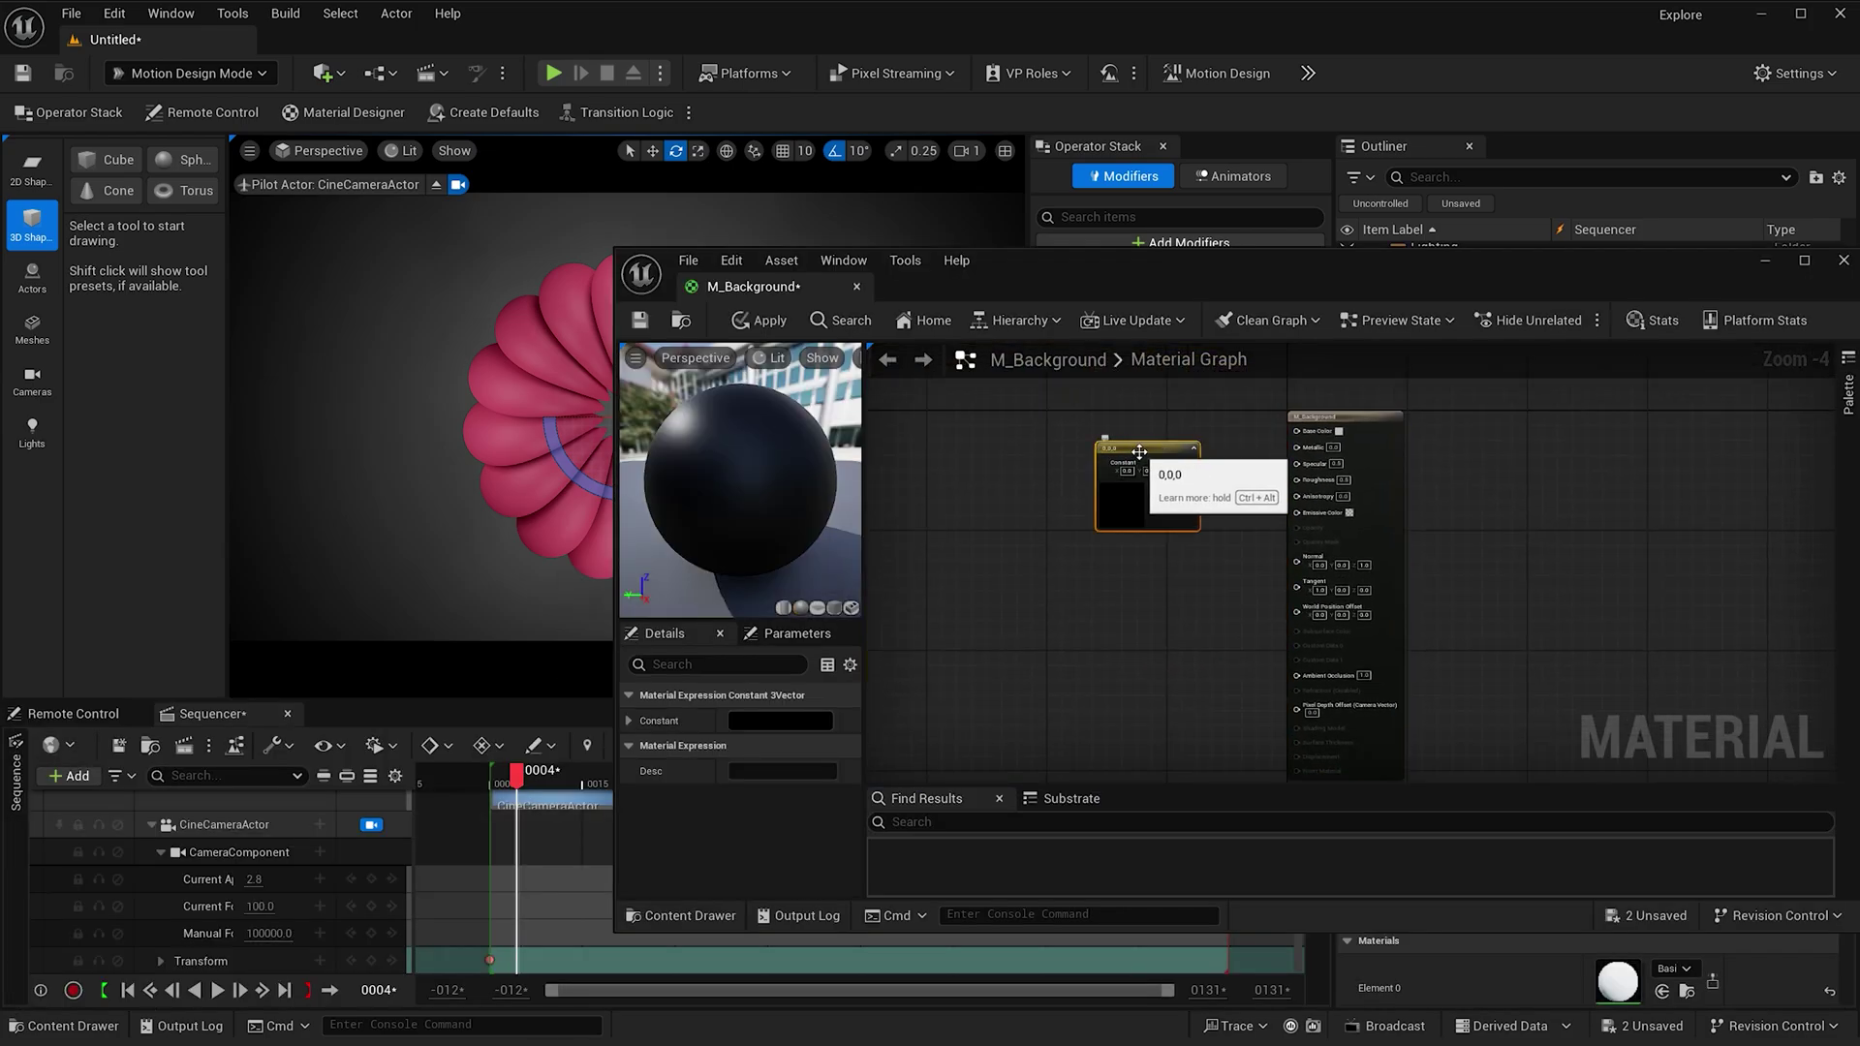
drag(1146, 457, 1146, 426)
double_click(1112, 464)
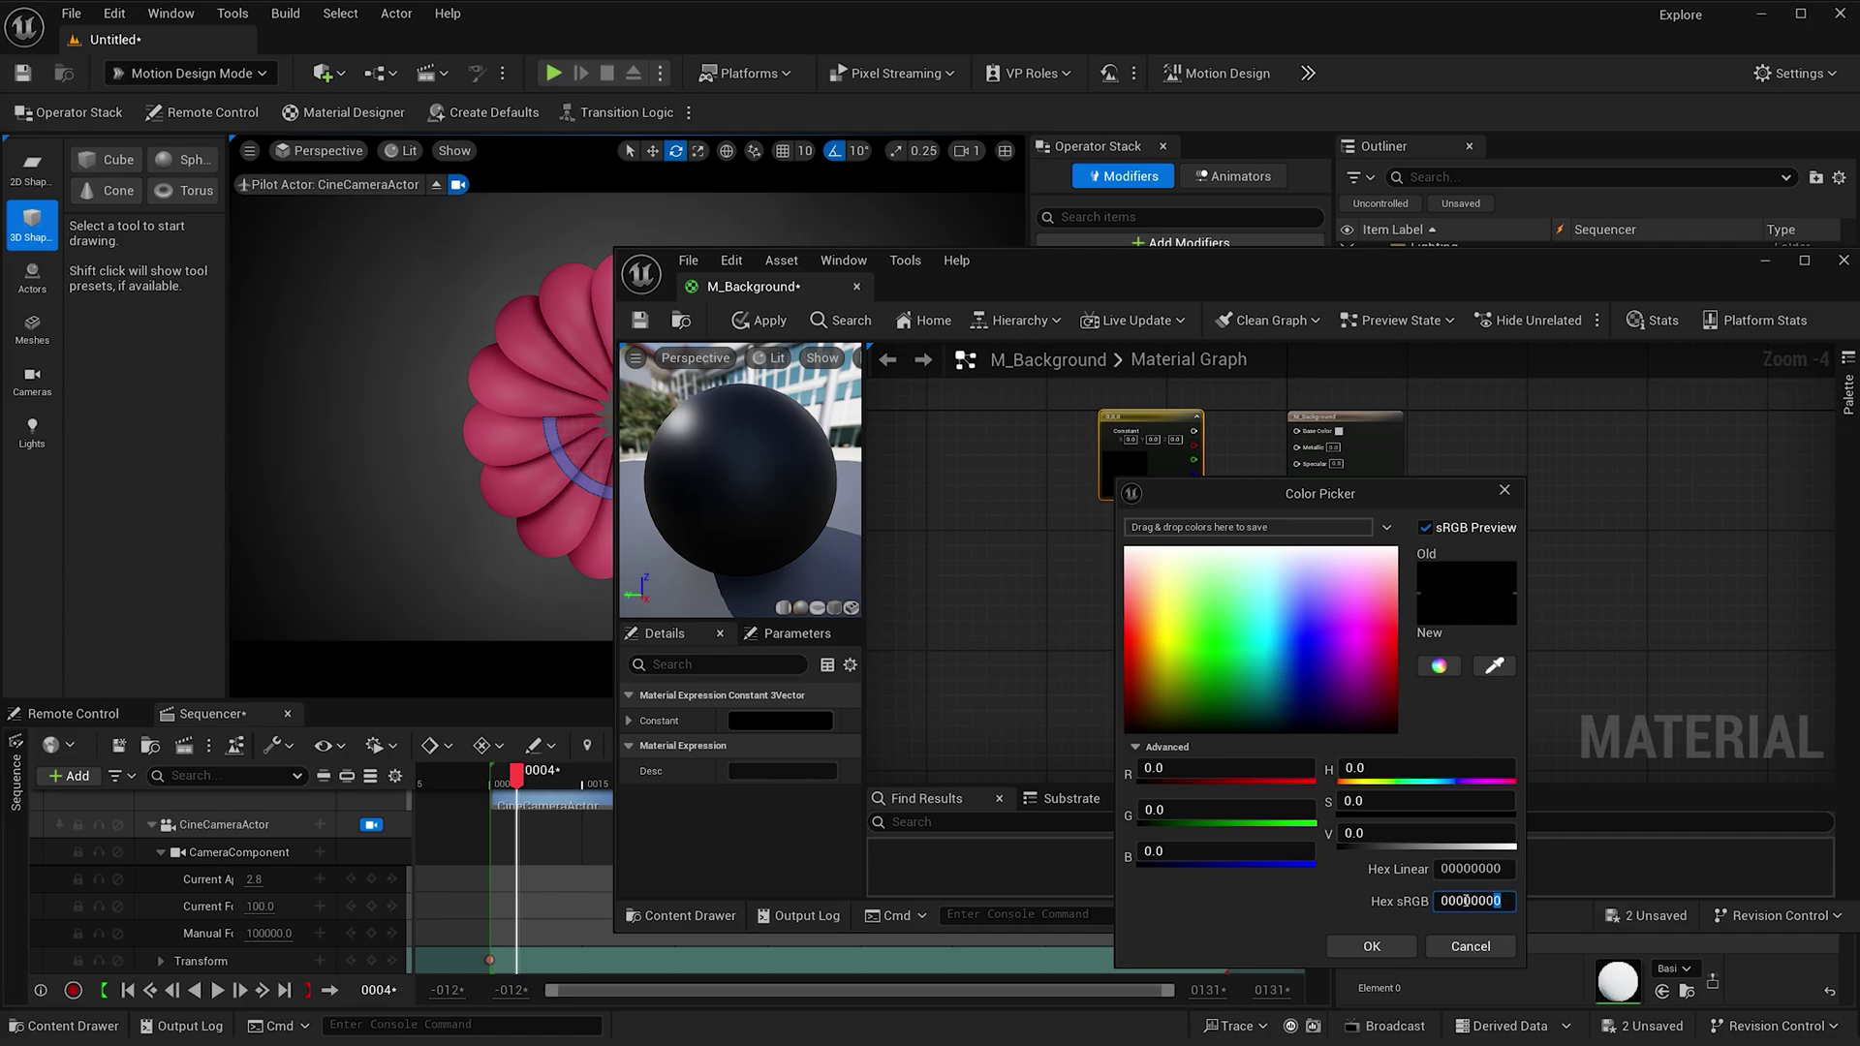
double_click(1495, 900)
text(001E6AFF)
click(1382, 946)
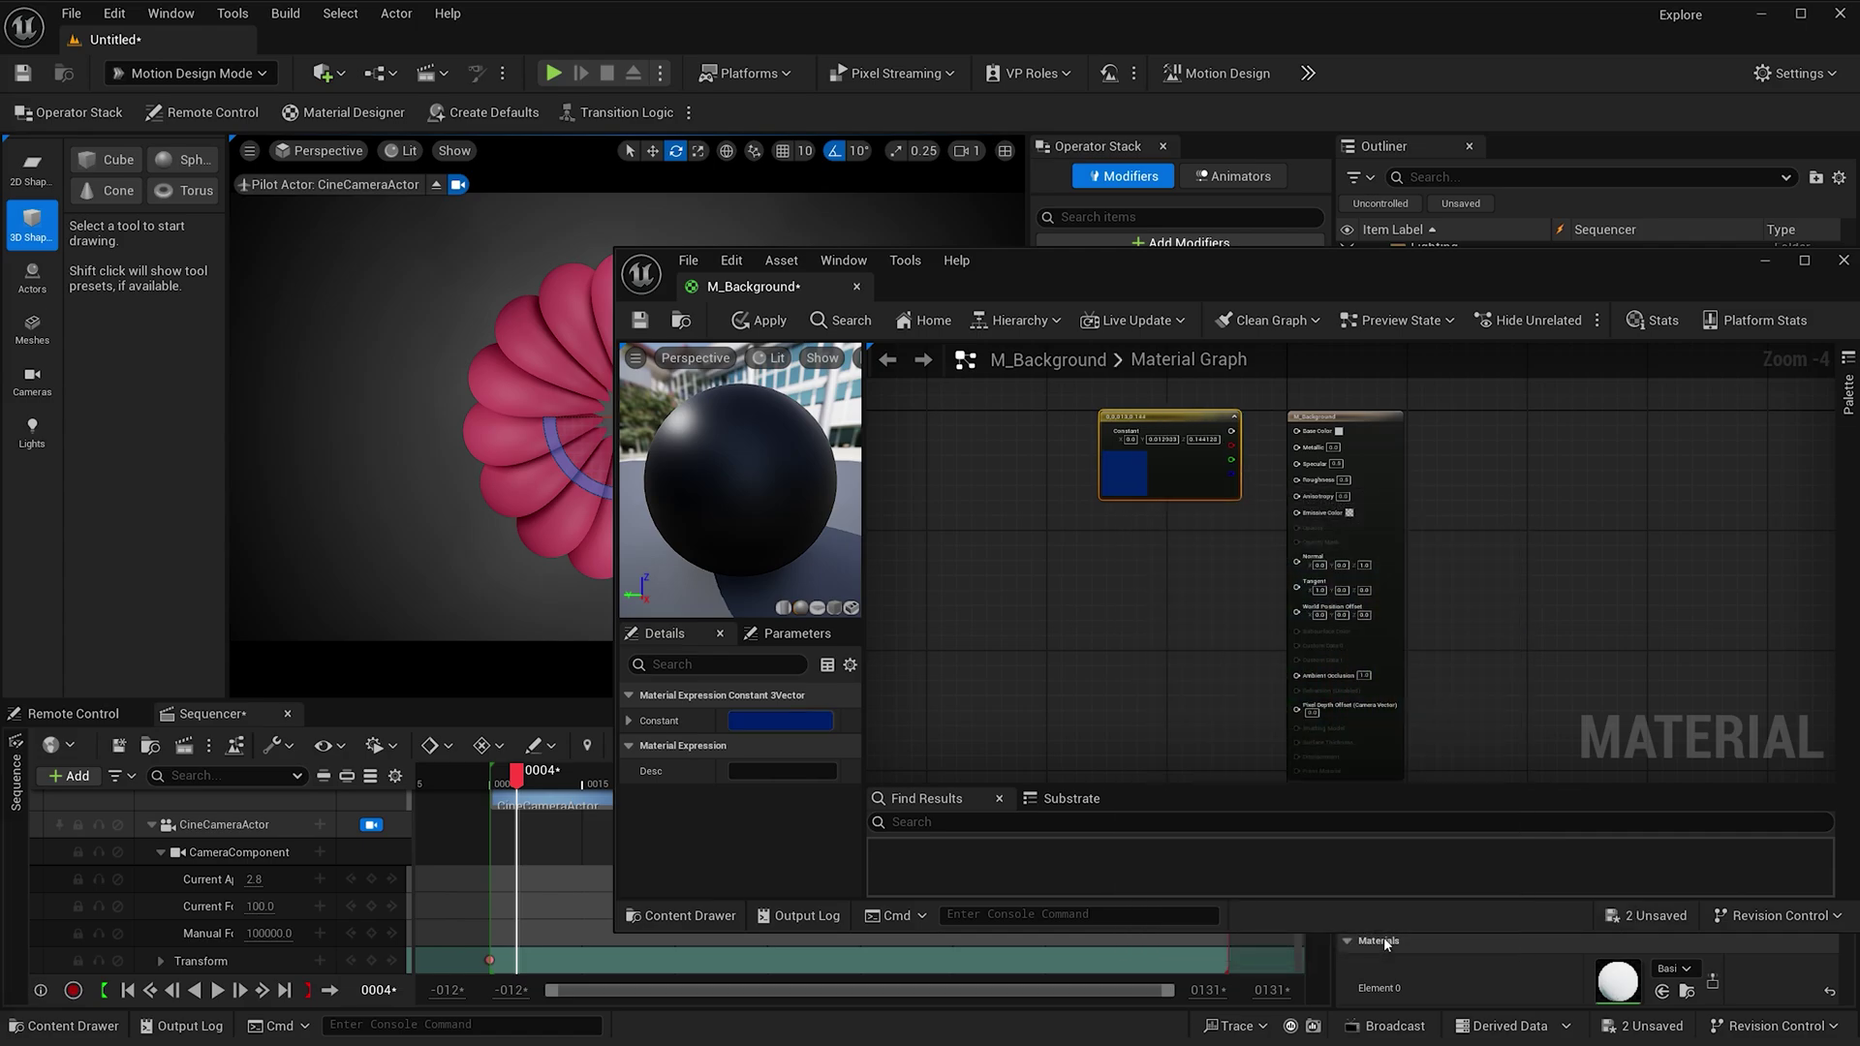
drag(1232, 431, 1181, 418)
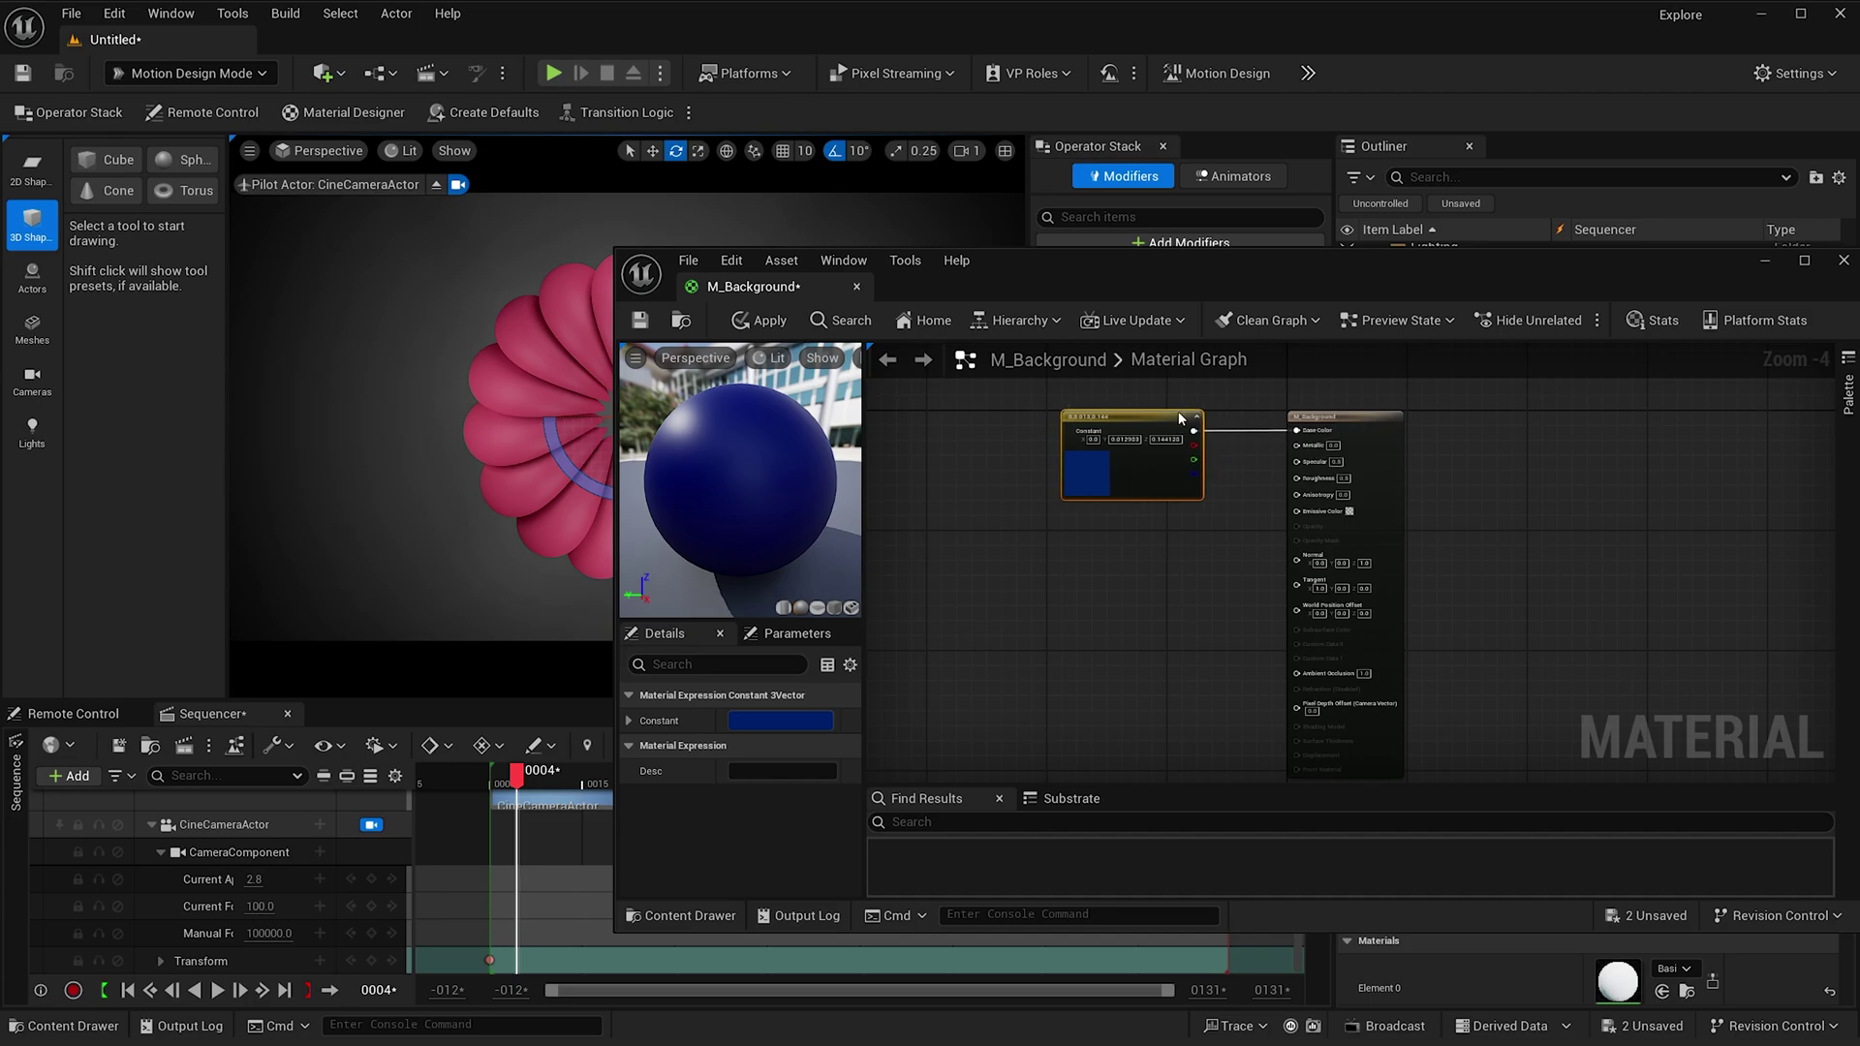
- Multiply the blue constant by 0.2 to drive Emissive Color
click(1230, 494)
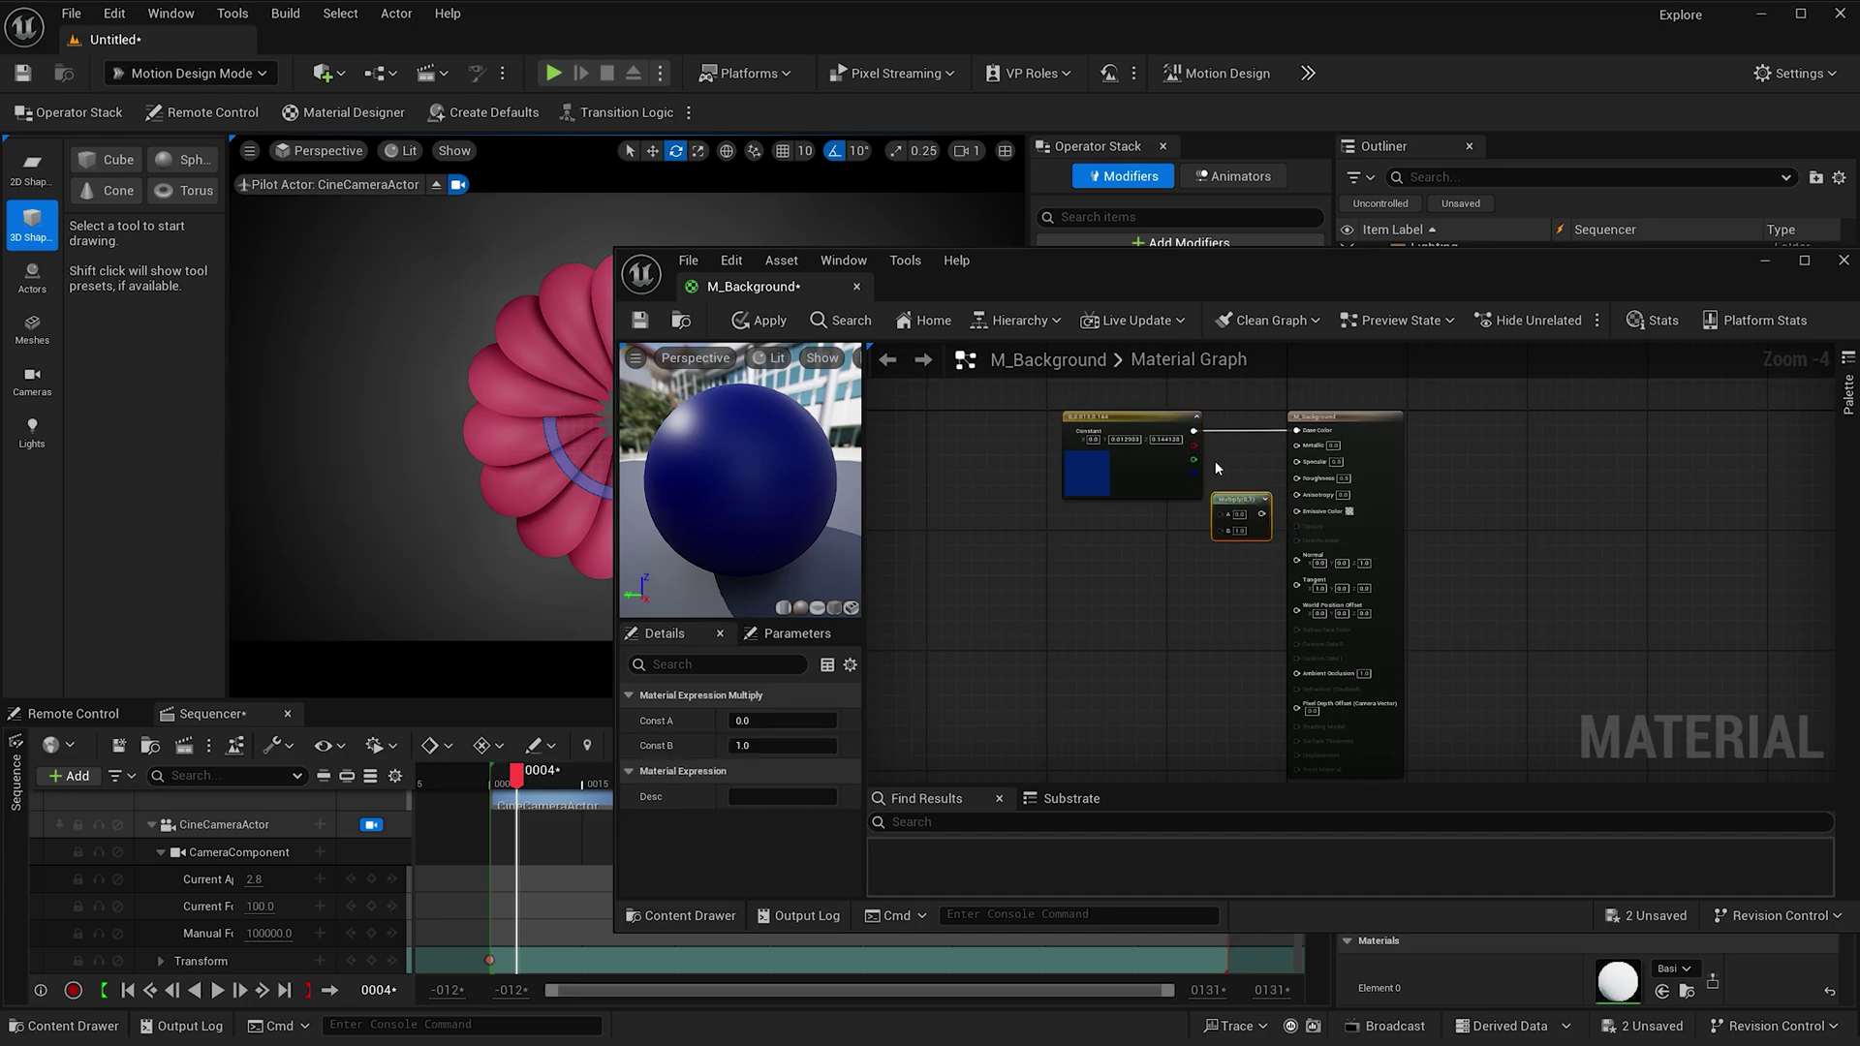
drag(1194, 431, 1298, 512)
scroll(1240, 530, up, 5)
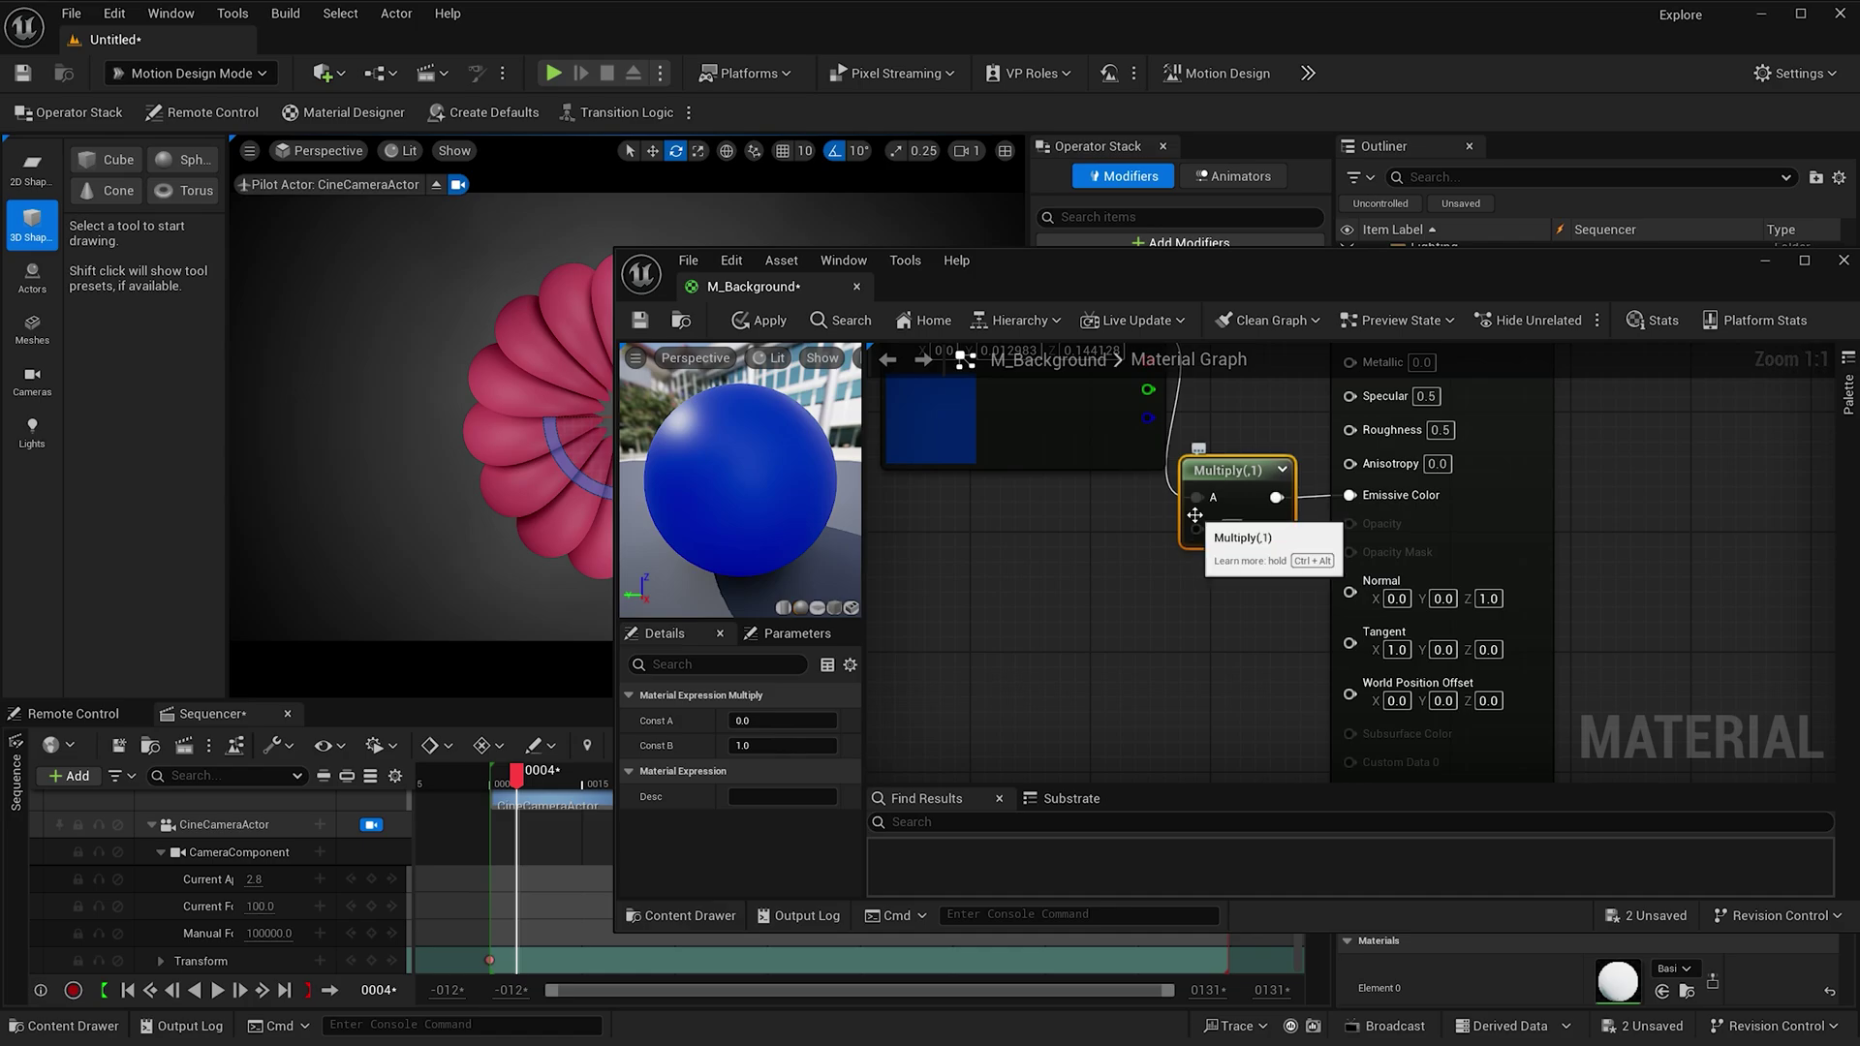
click(1228, 528)
text(0.2)
key(Return)
scroll(1199, 560, down, 3)
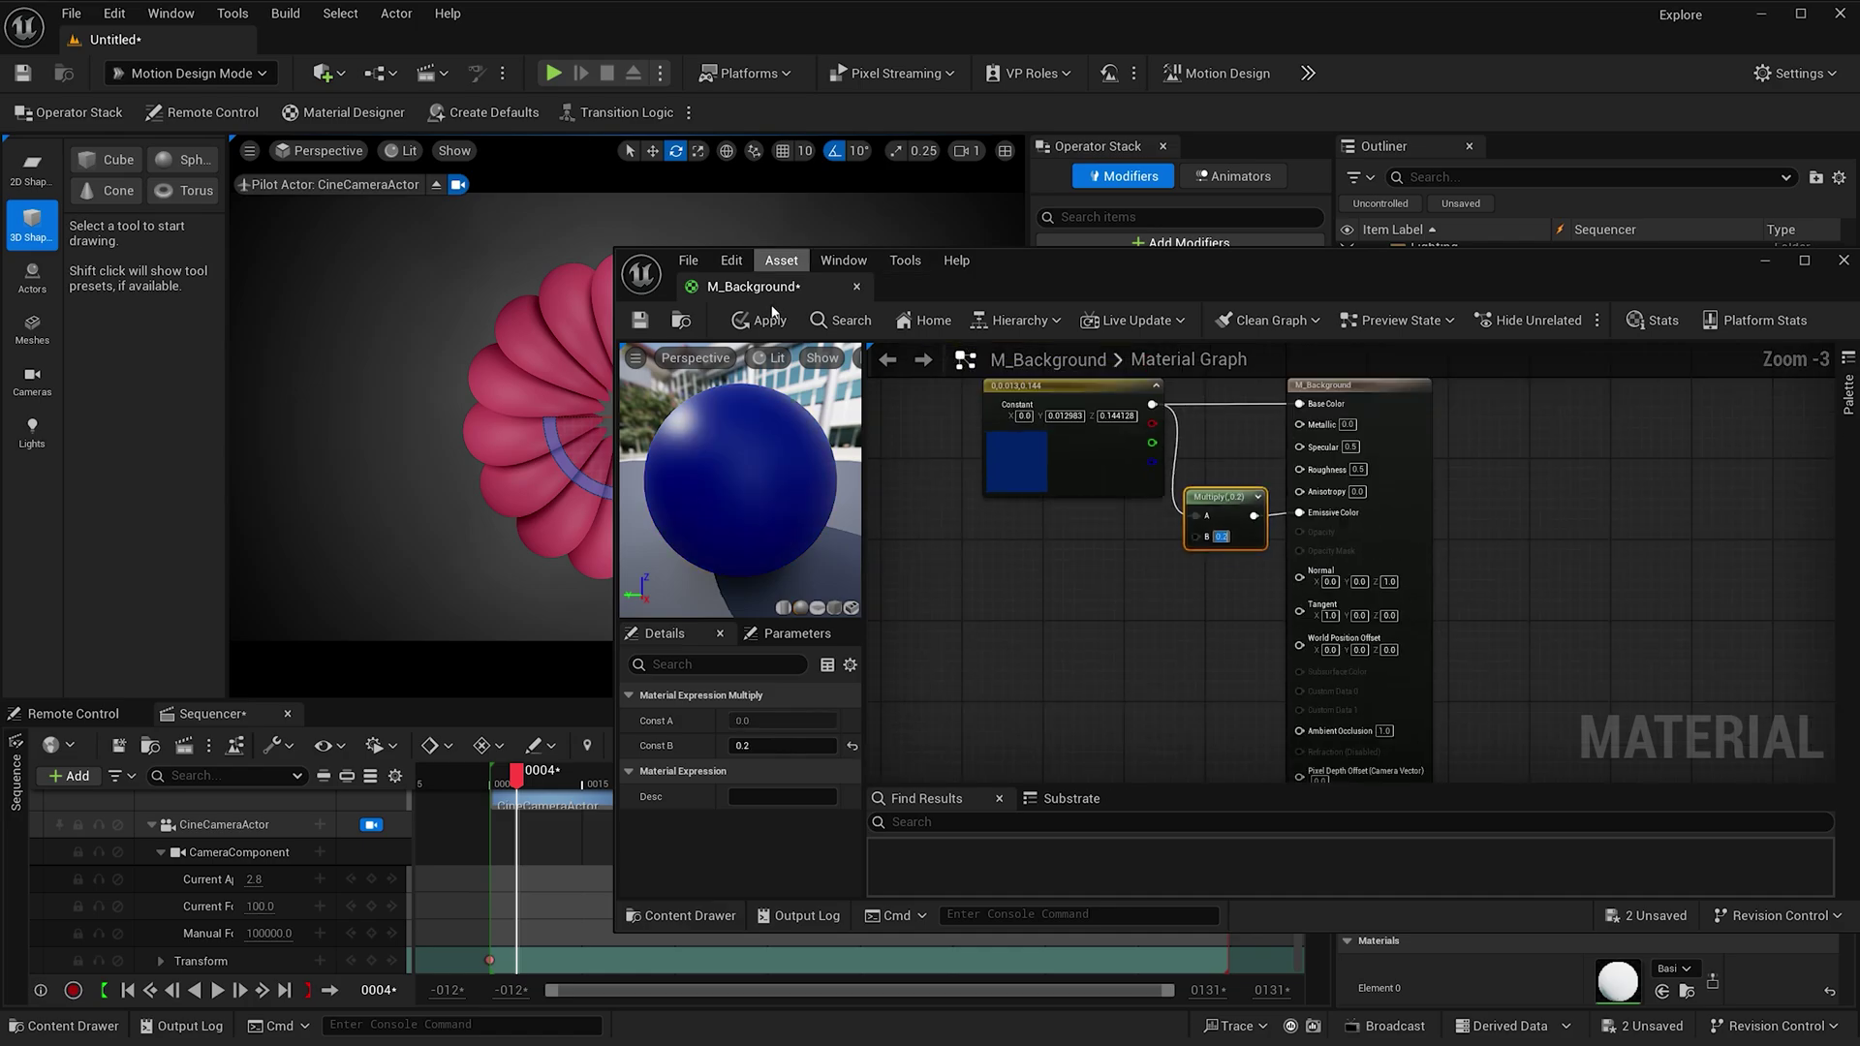
- Apply the material changes and close the M_Background editor
click(775, 332)
drag(1327, 277, 687, 296)
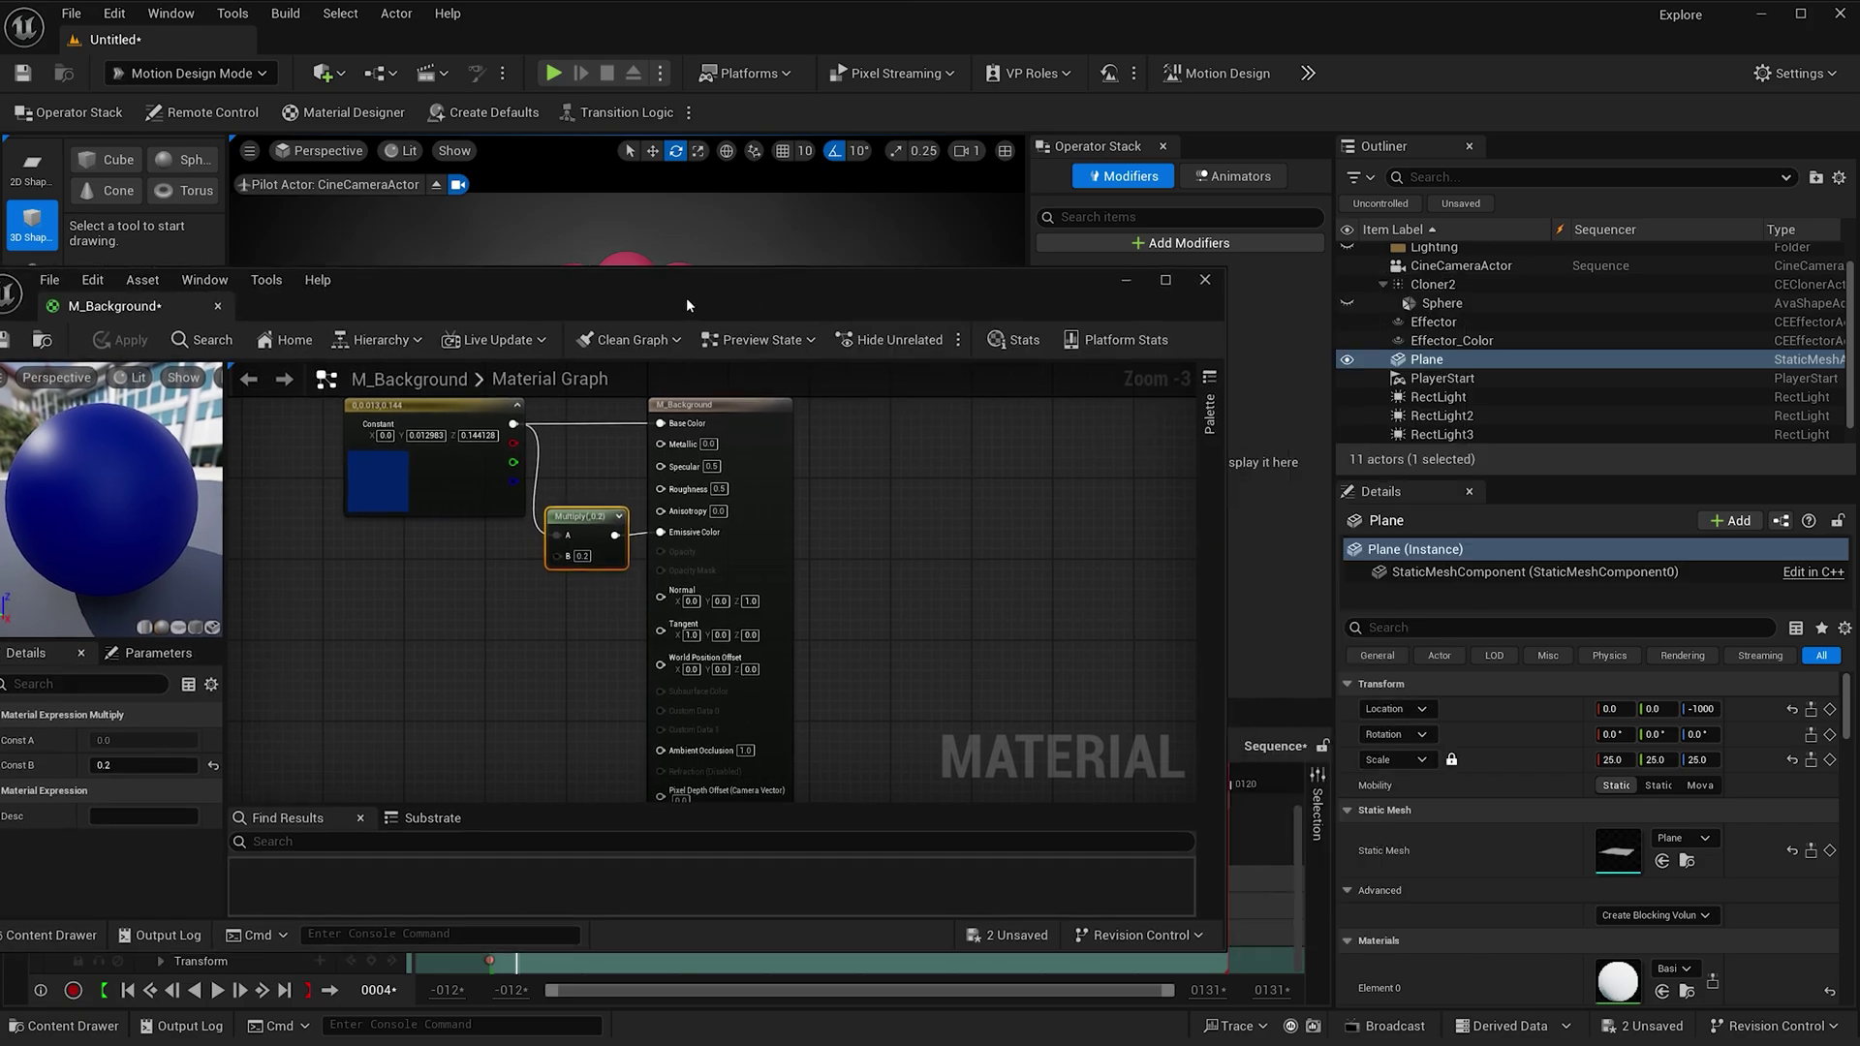
click(1204, 280)
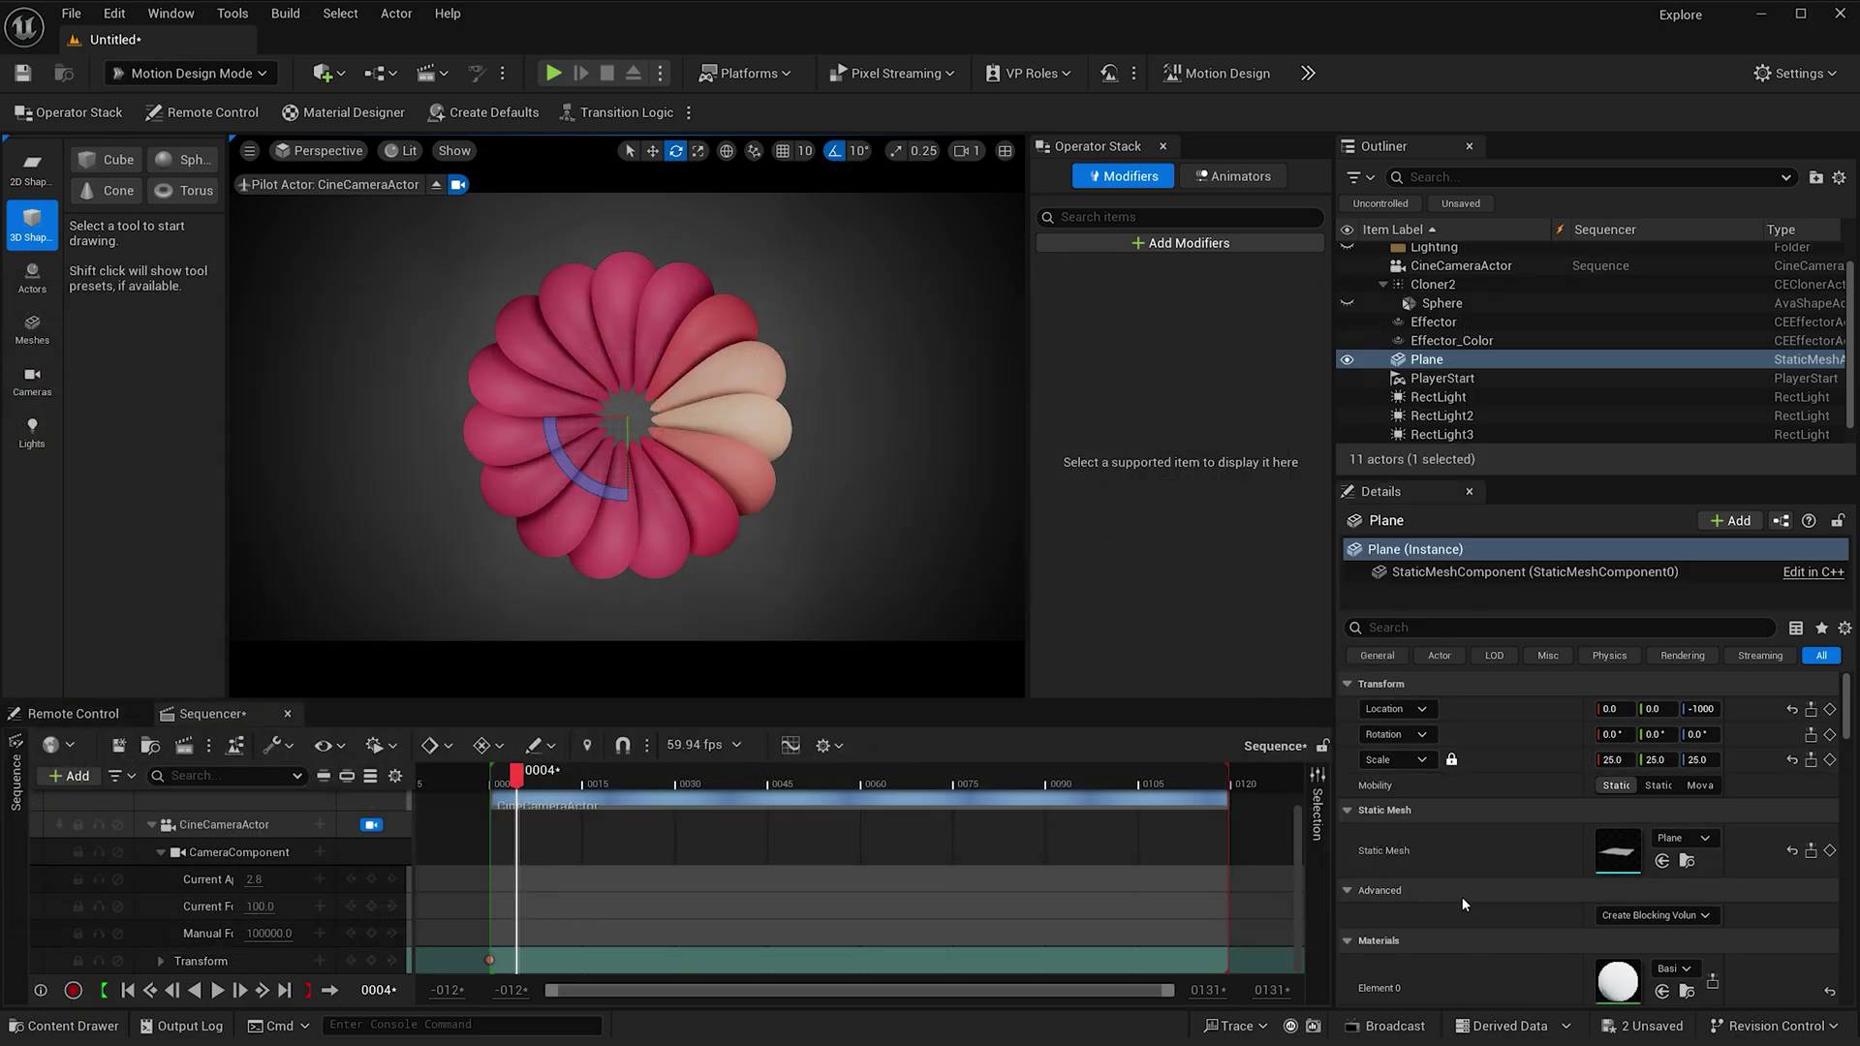
- Assign M_Background to the Plane's Element 0 material slot, making the backdrop dark blue
scroll(1473, 903, down, 1)
click(1662, 932)
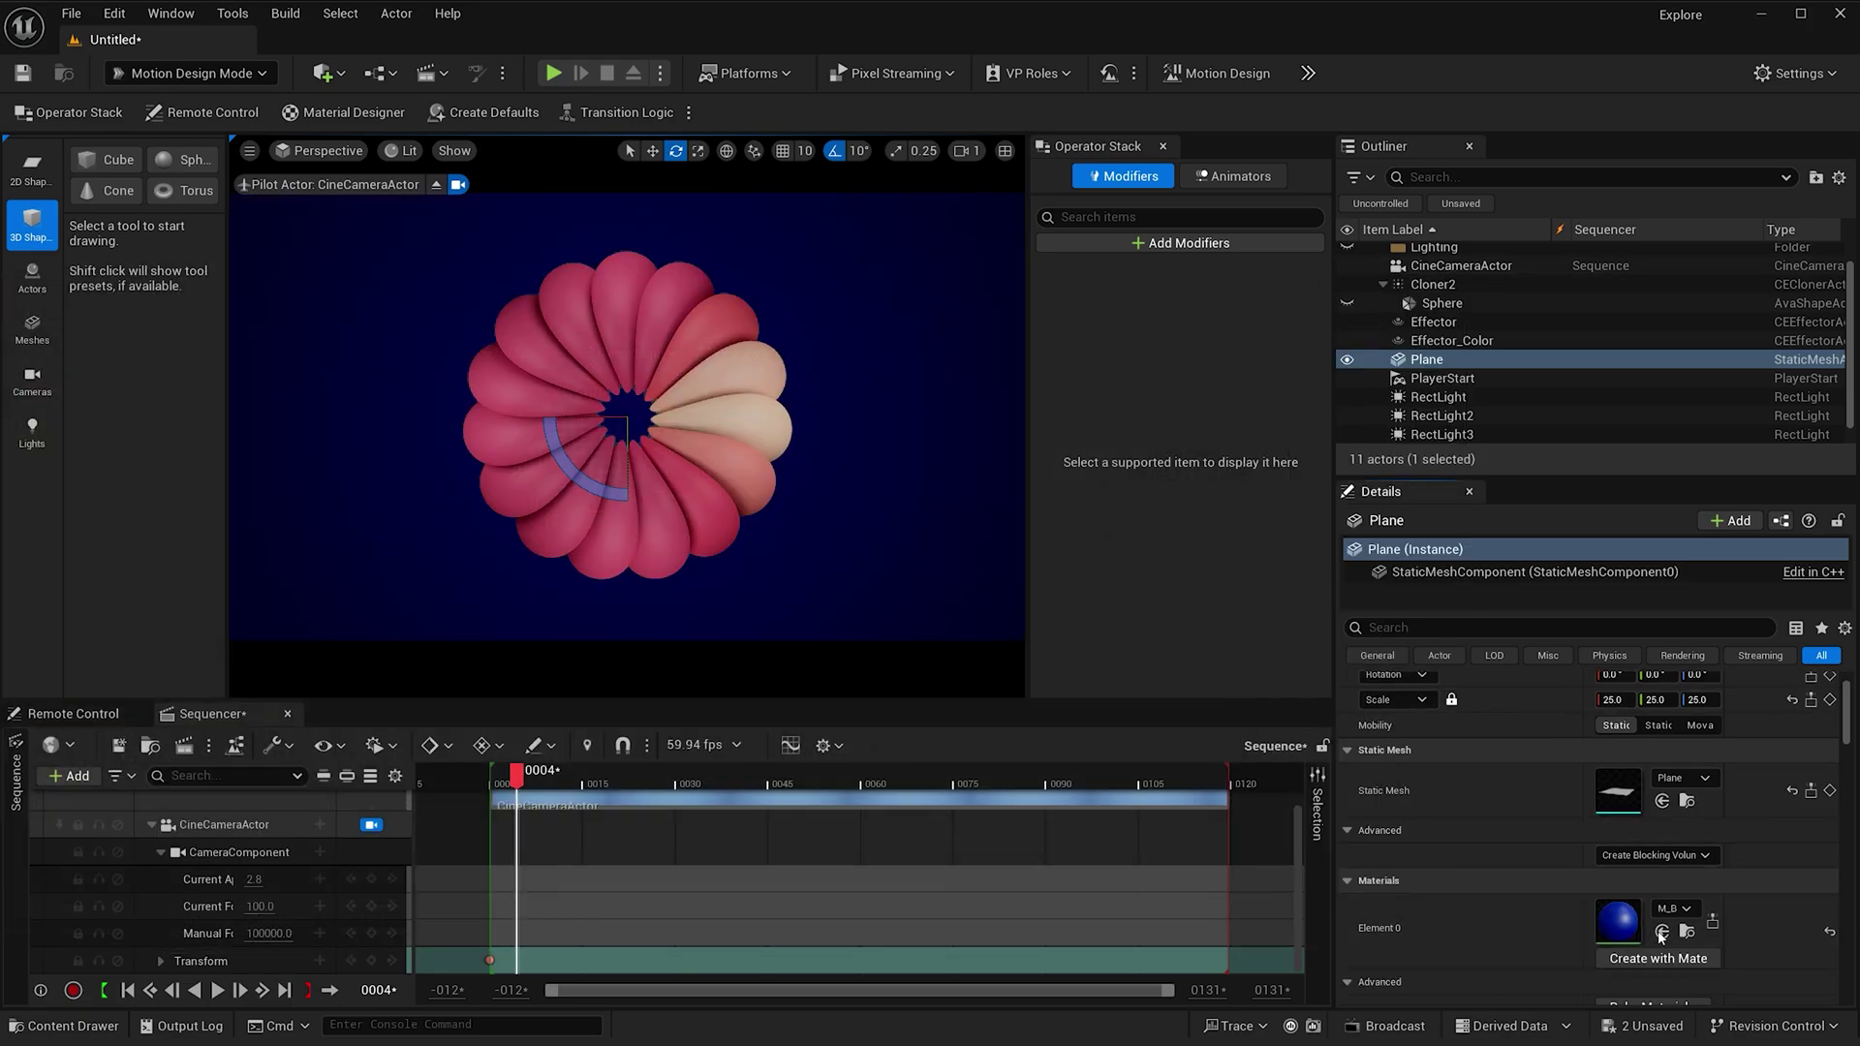
click(1686, 932)
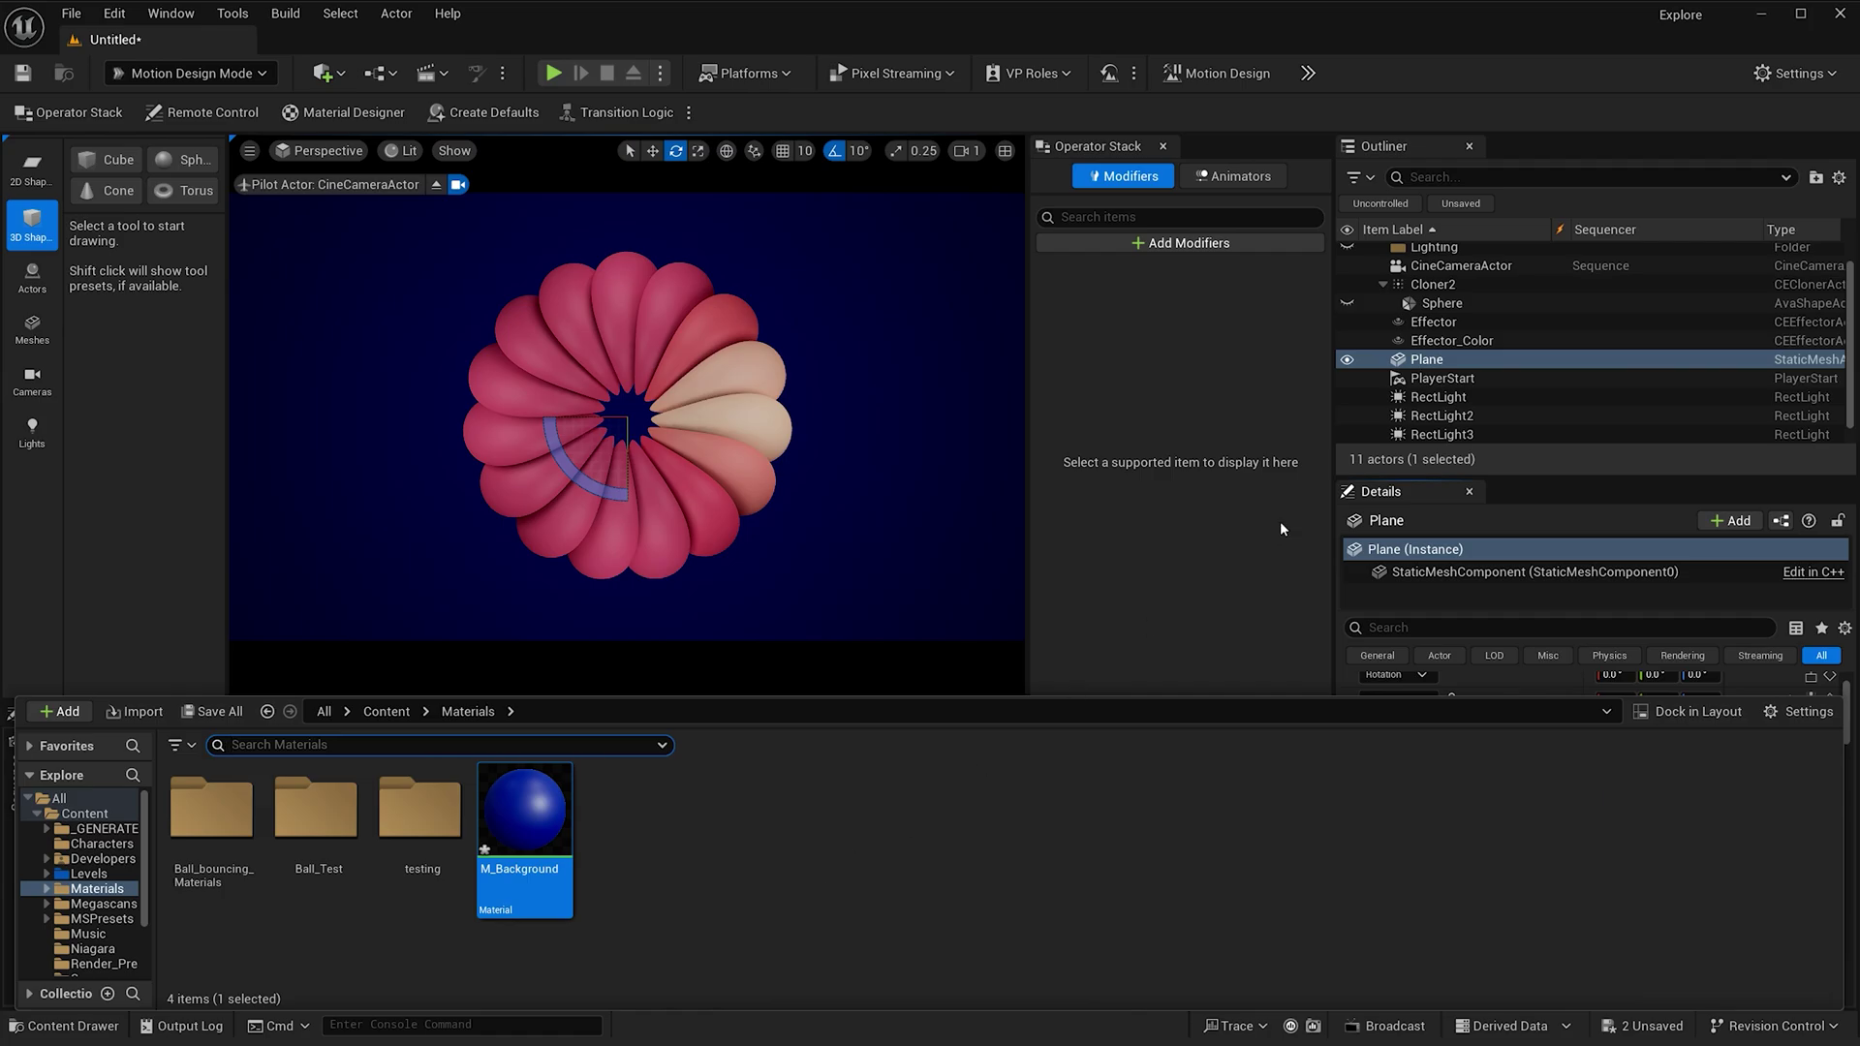
click(1517, 359)
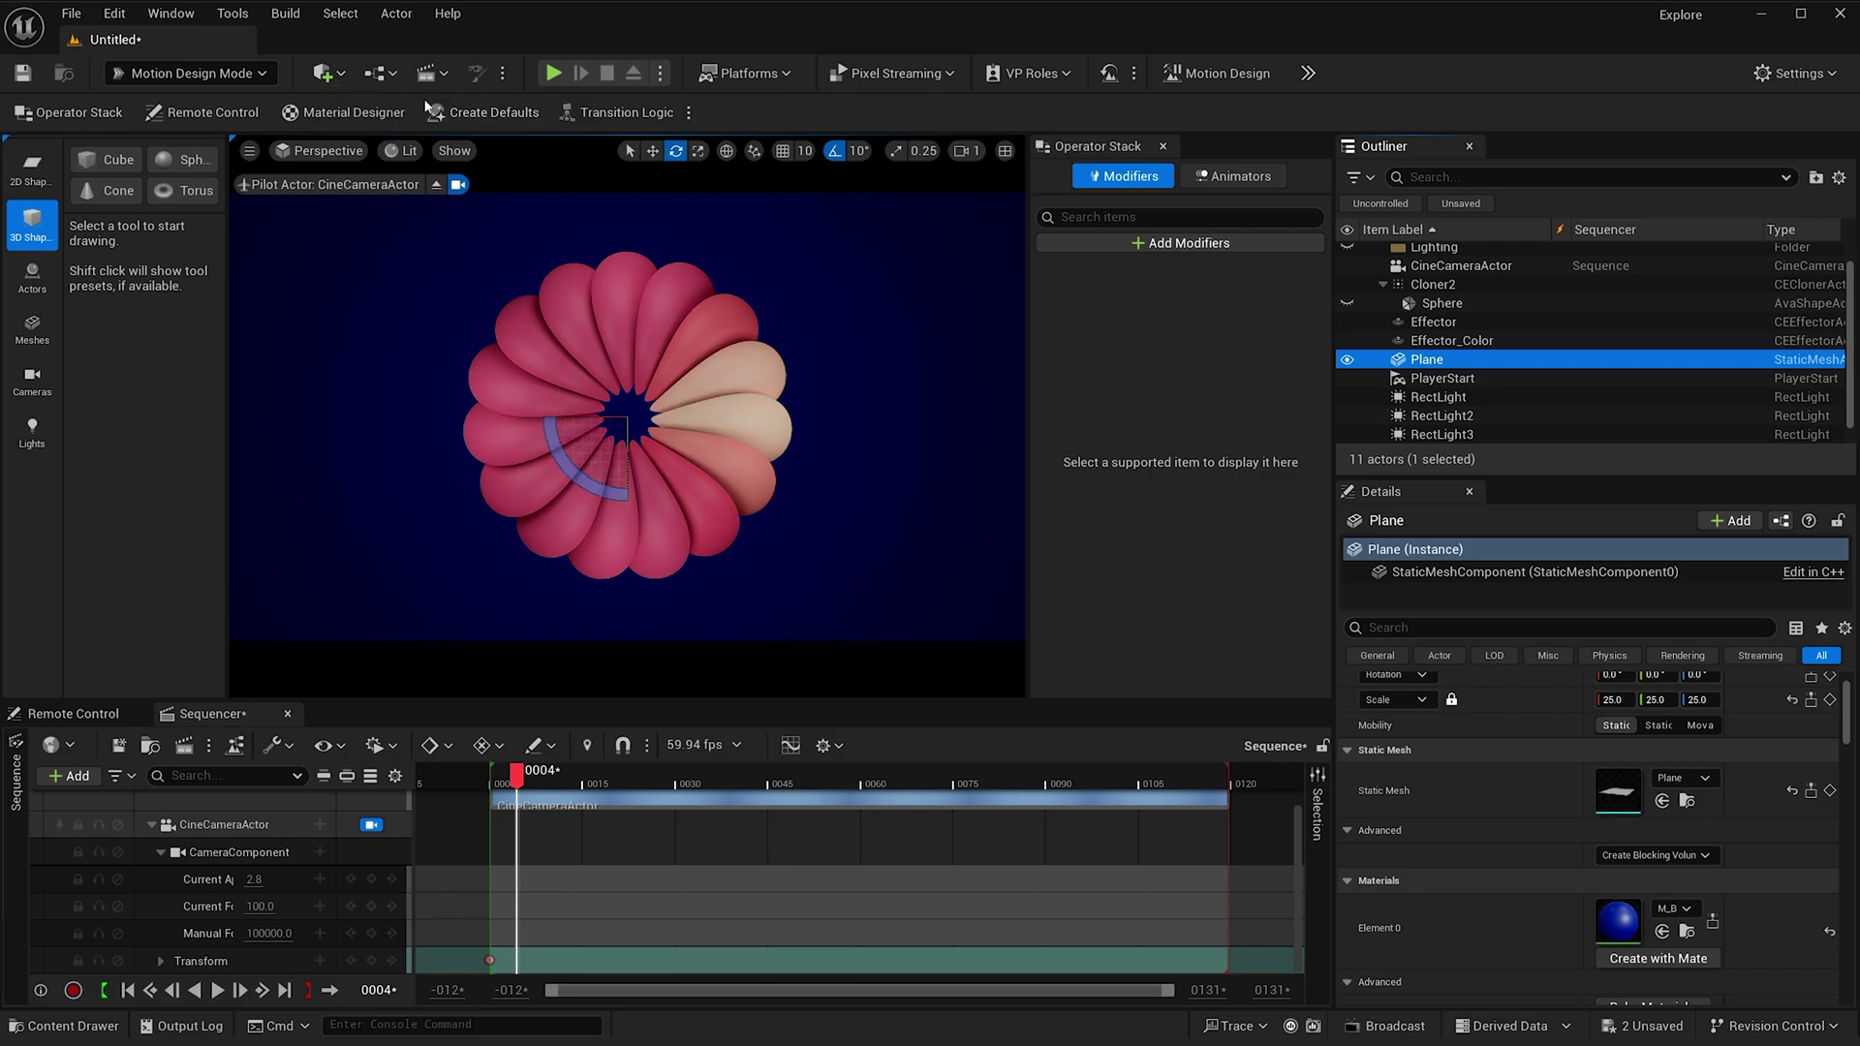
- Add a sphere to the level and rename it Sphere_Control
click(322, 73)
mouse_move(406, 295)
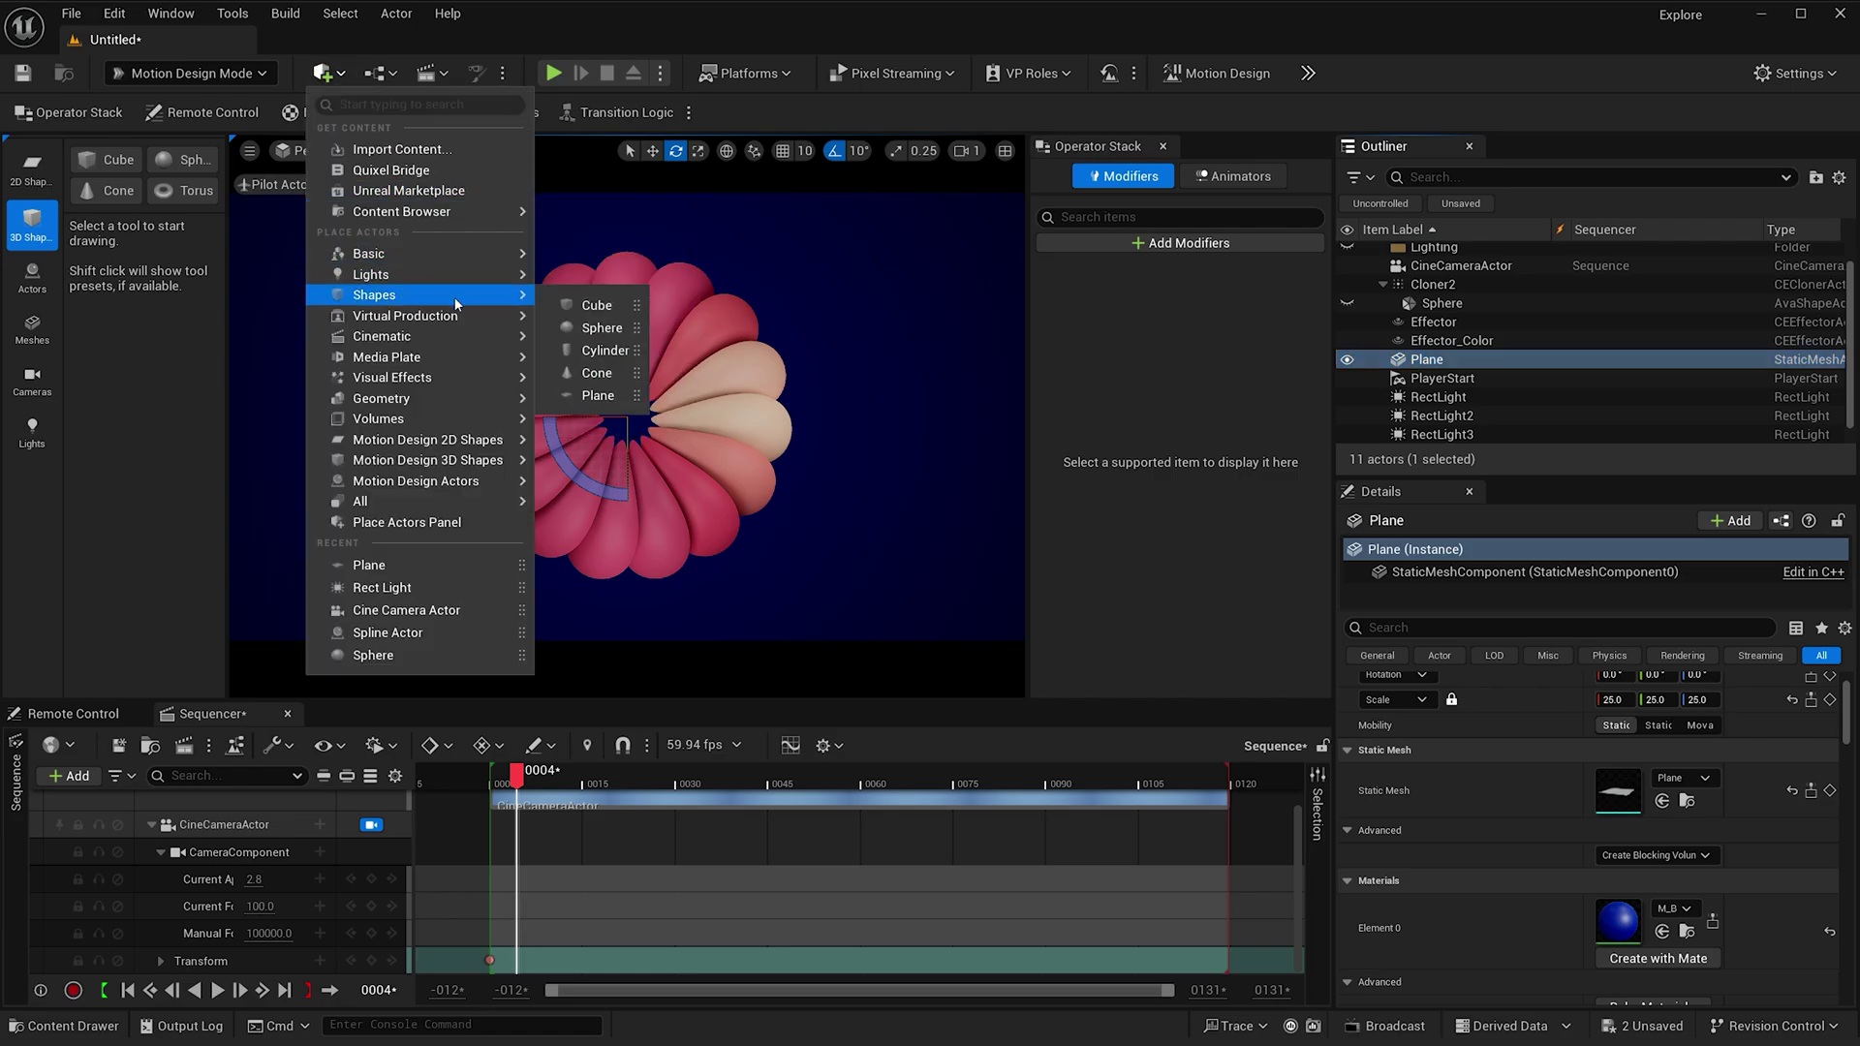
click(582, 327)
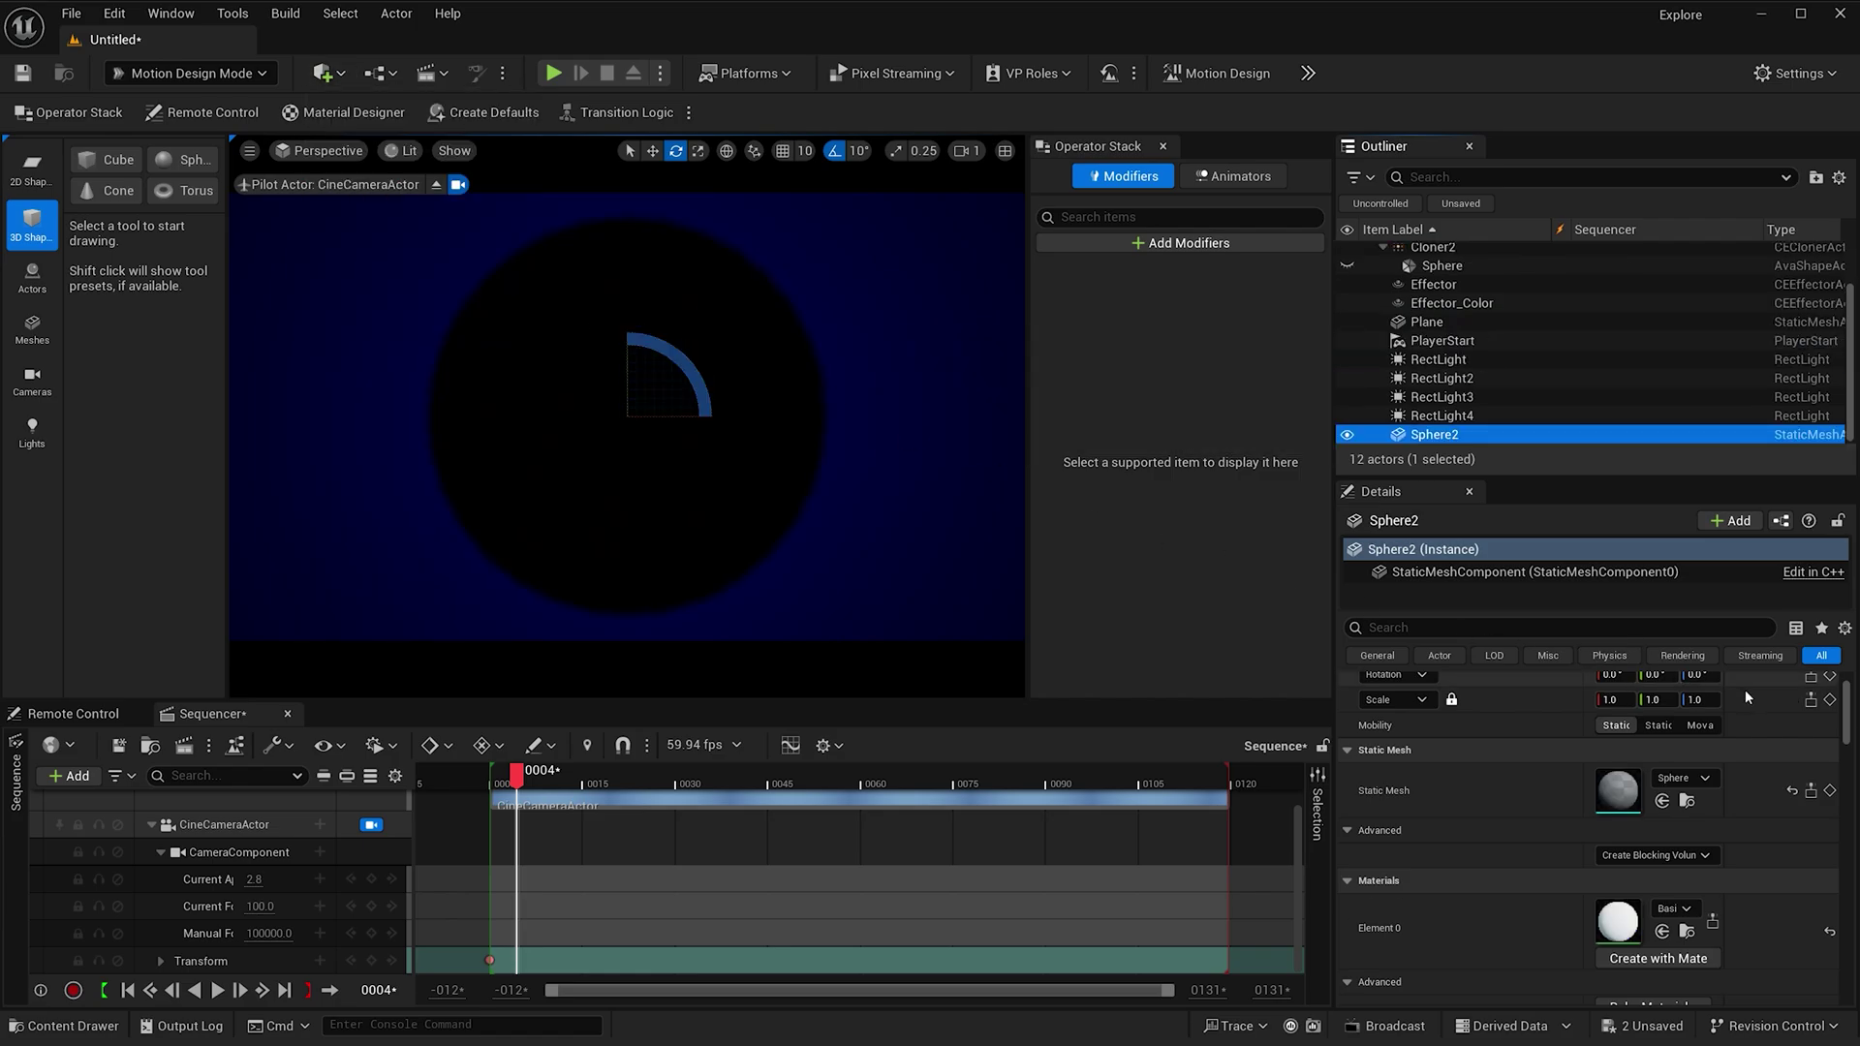
scroll(1756, 701, up, 1)
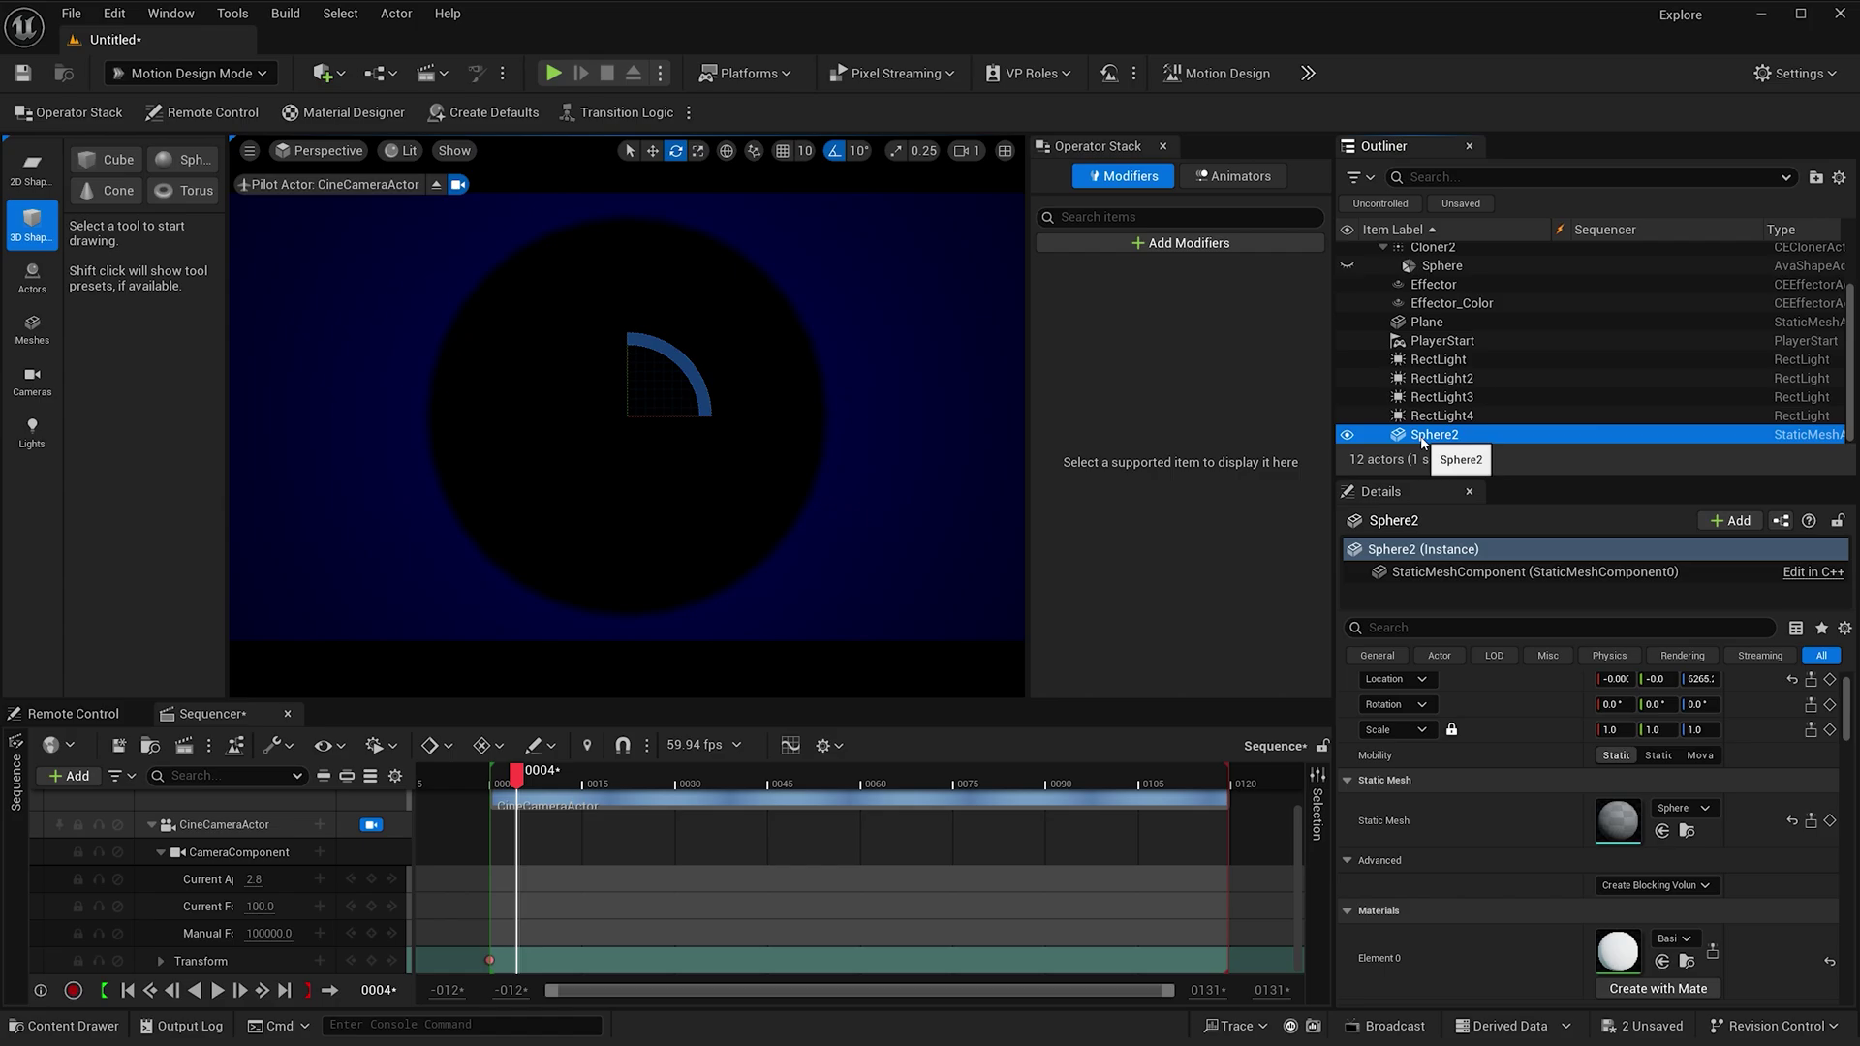
key(F2)
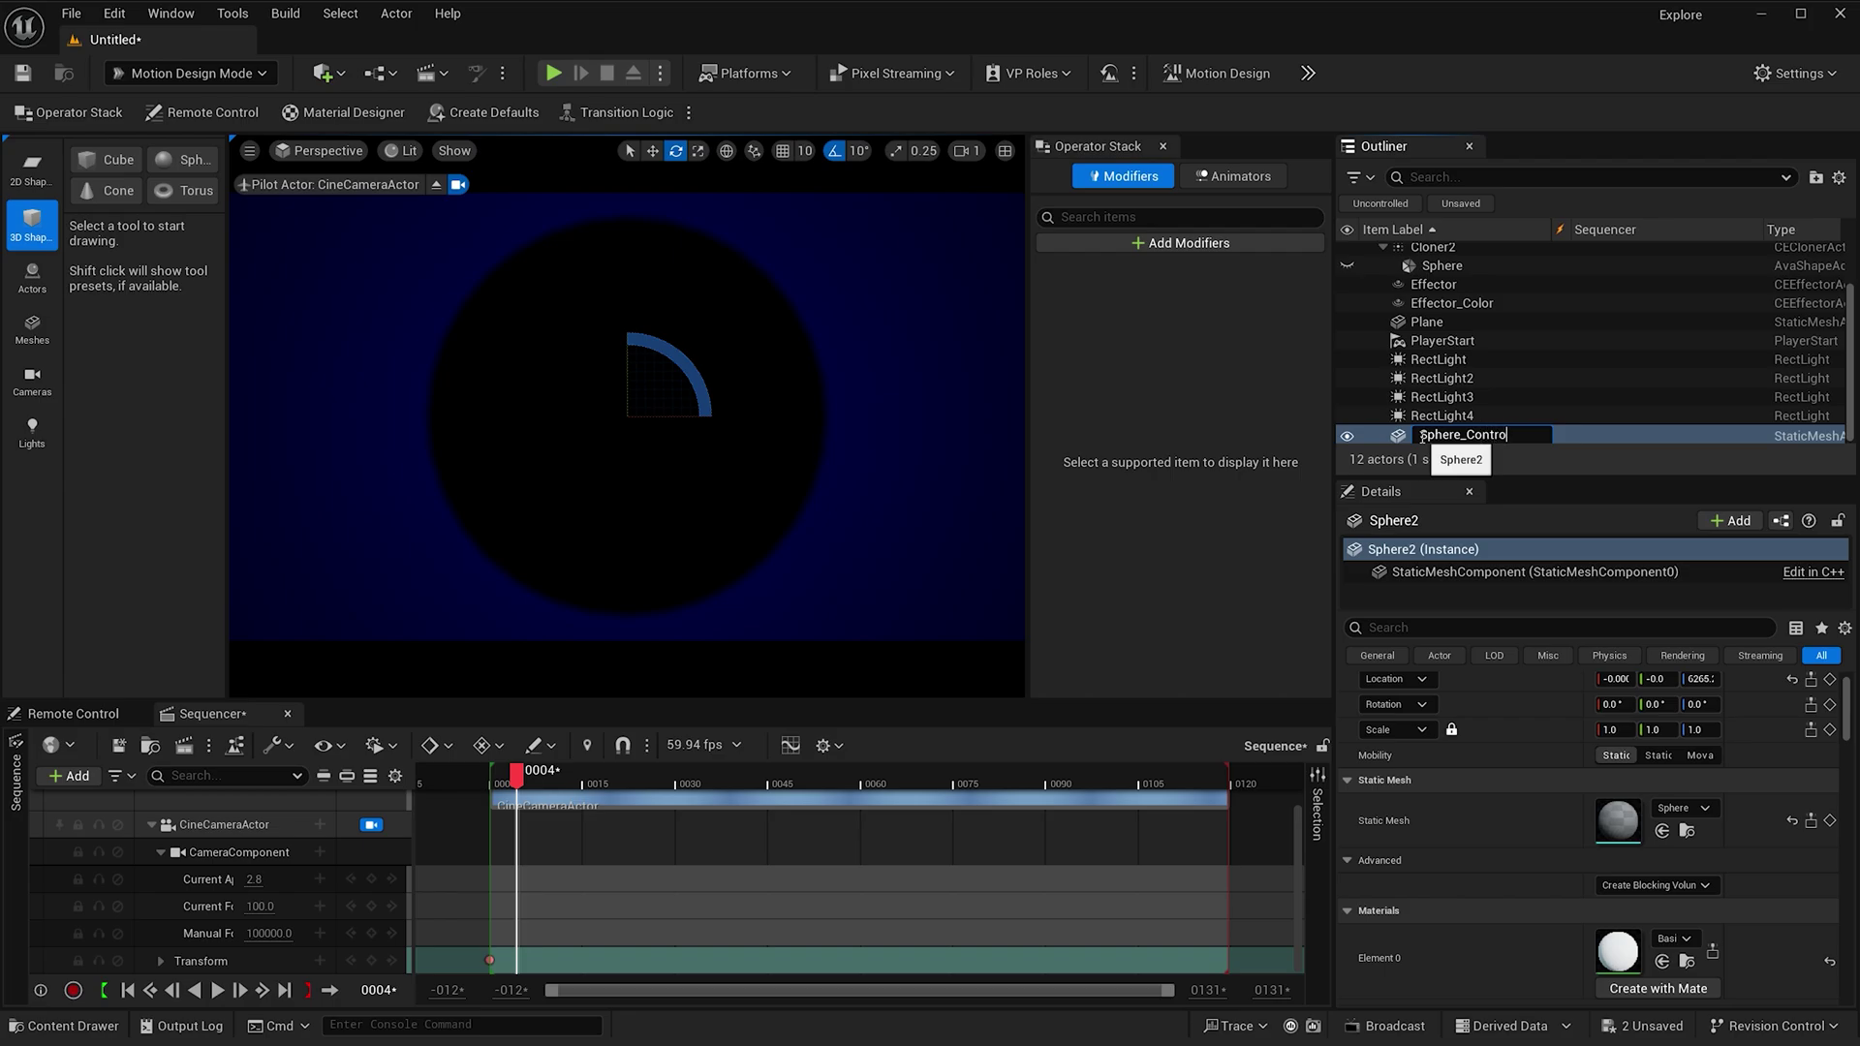
key(Return)
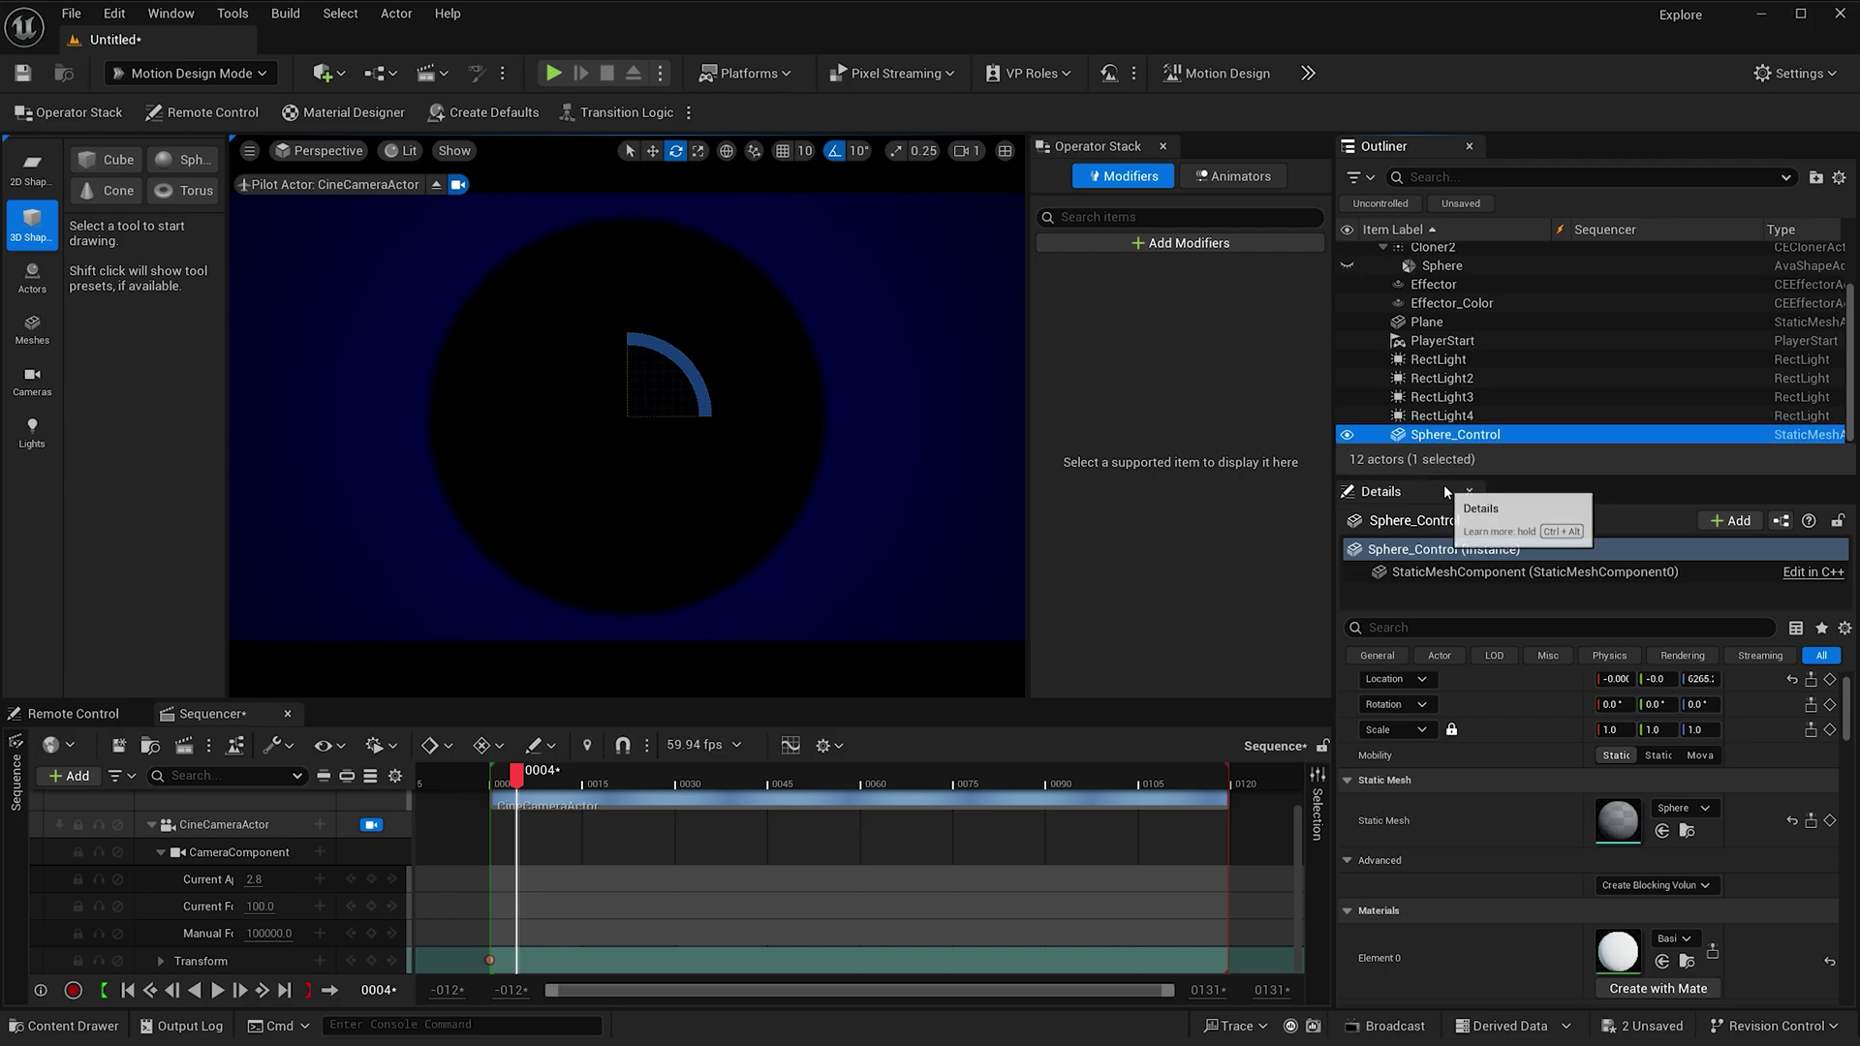
- Reset Sphere_Control's location to the origin and scale it uniformly to 0.5
click(1792, 680)
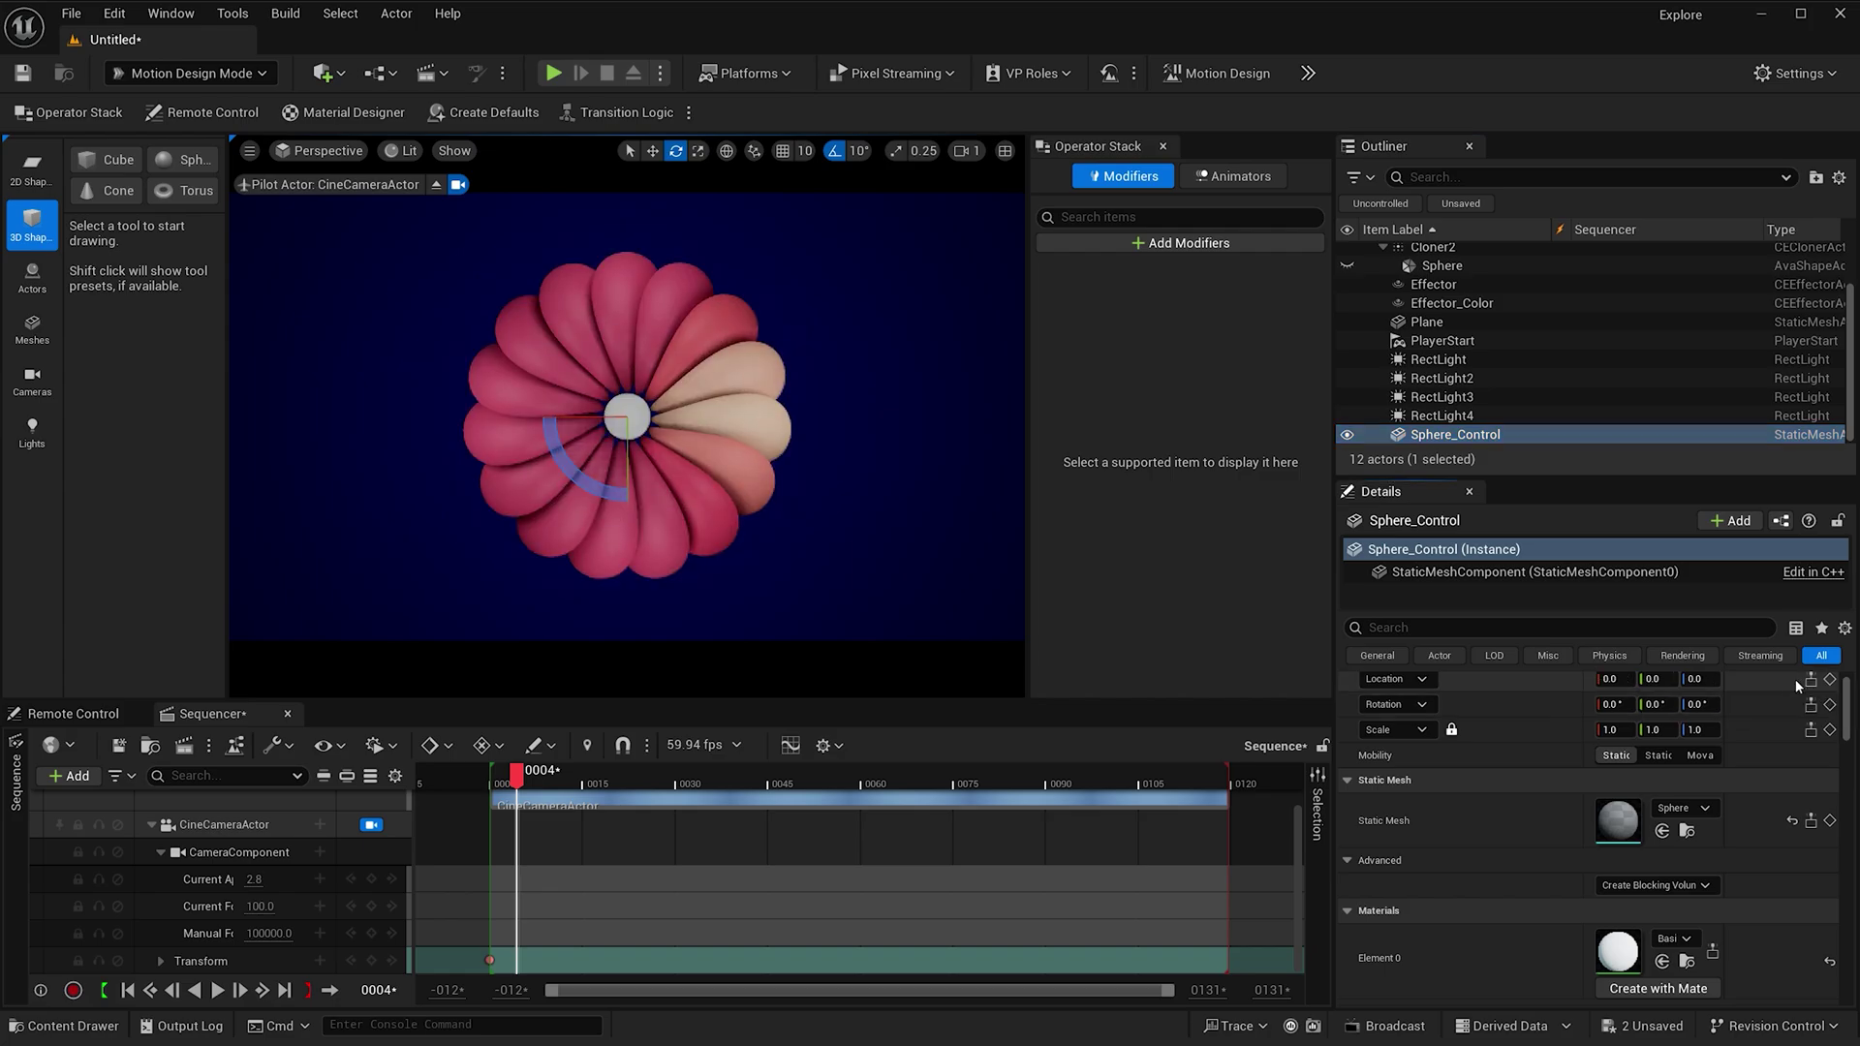
click(1630, 732)
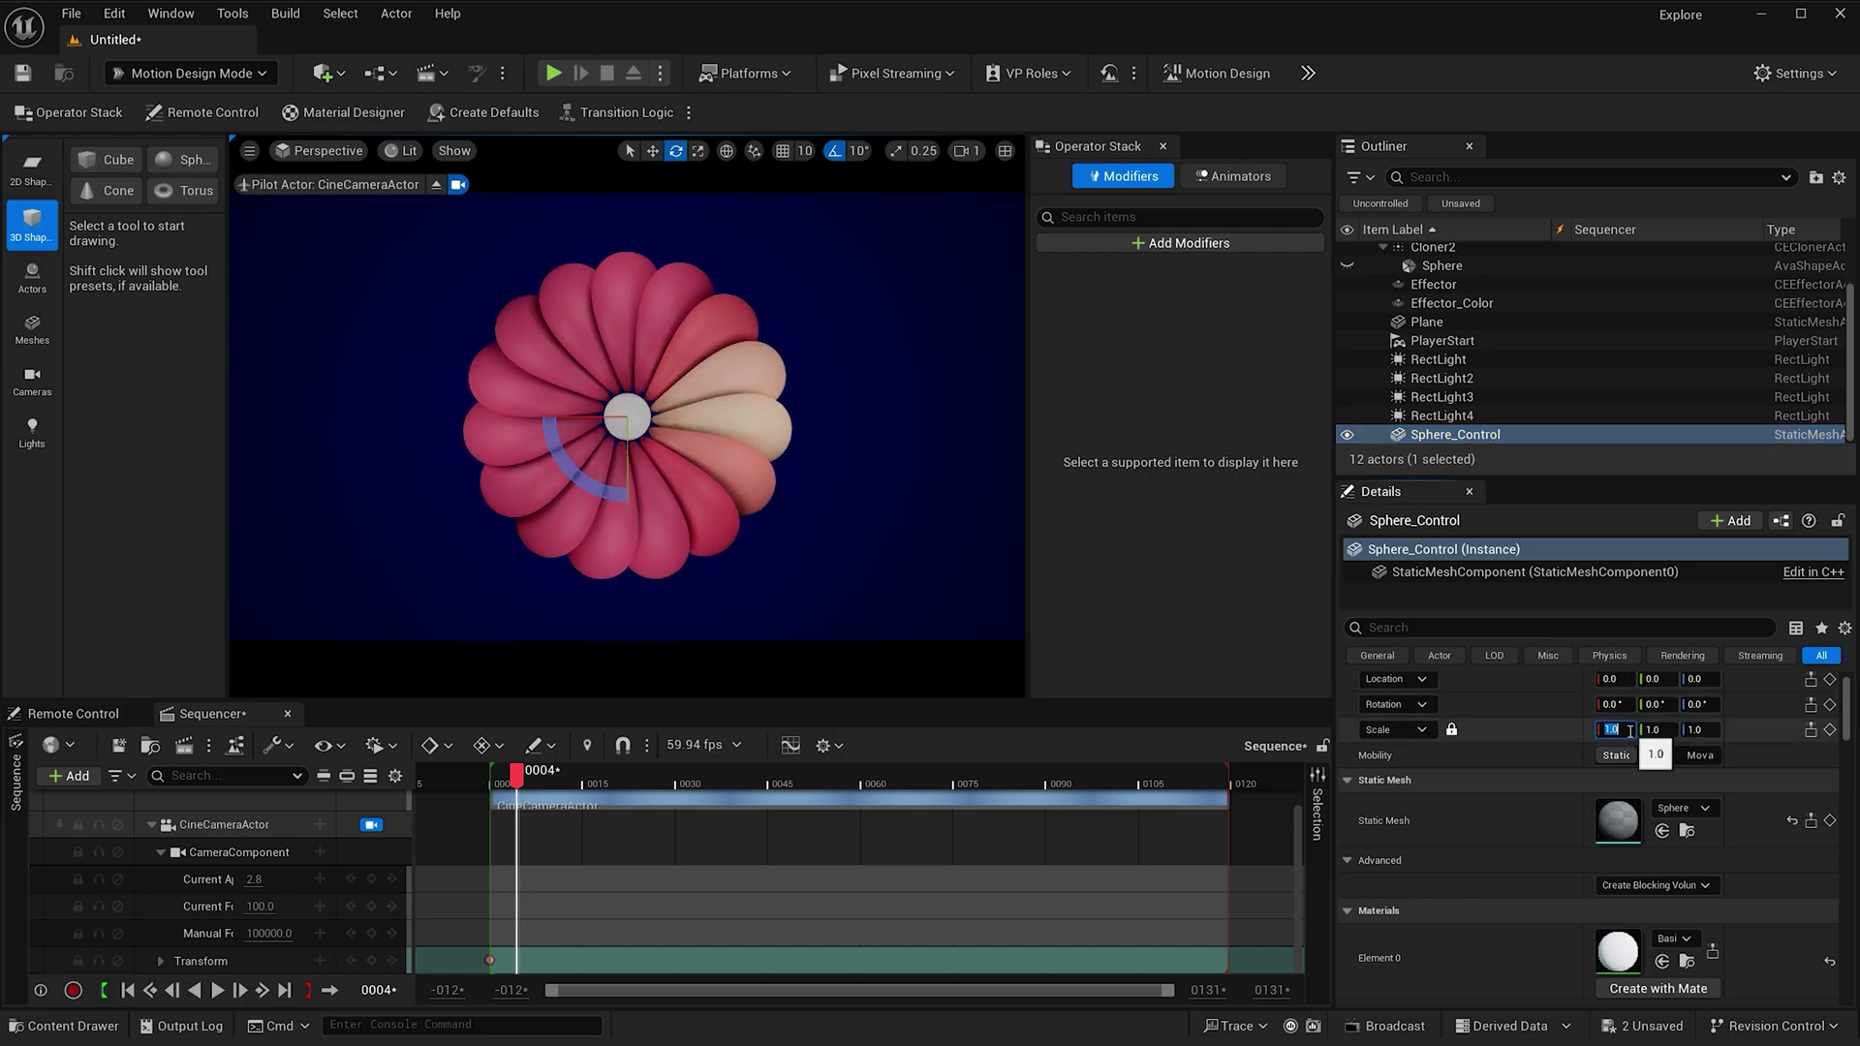
text(0.5)
key(Return)
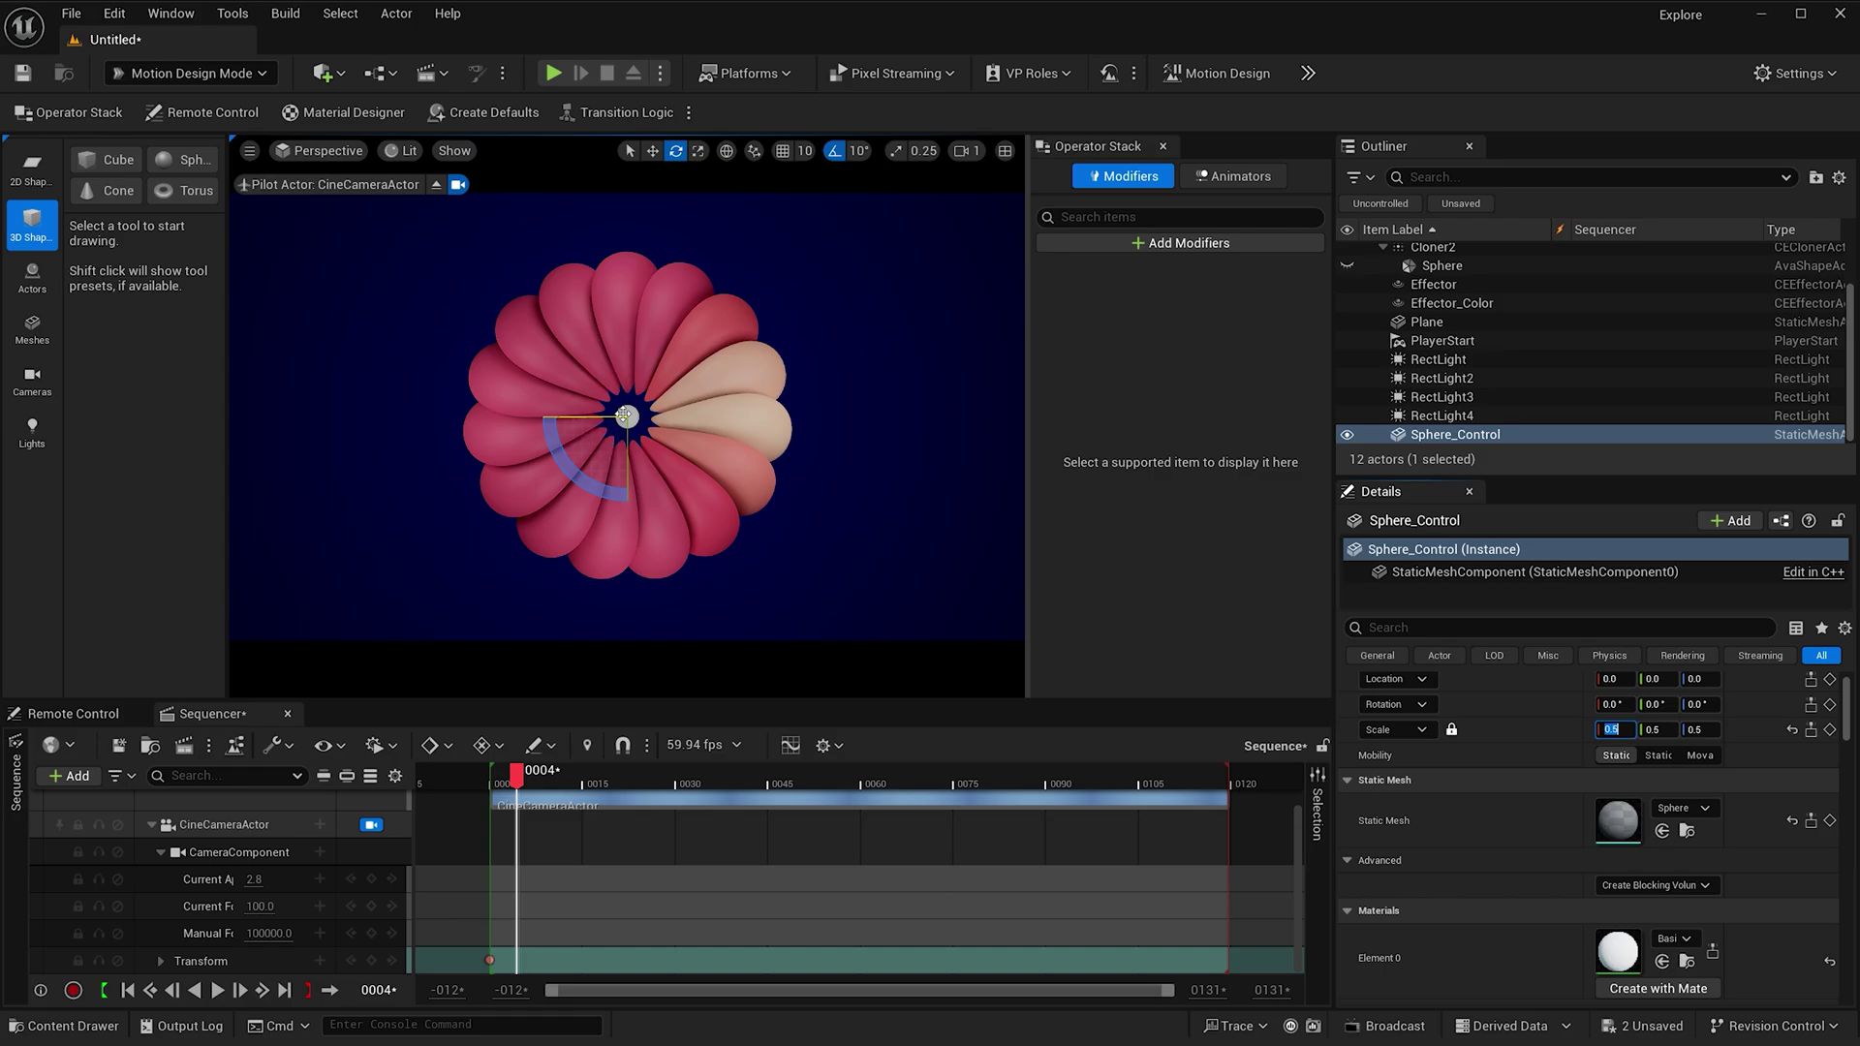
key(ctrl+space)
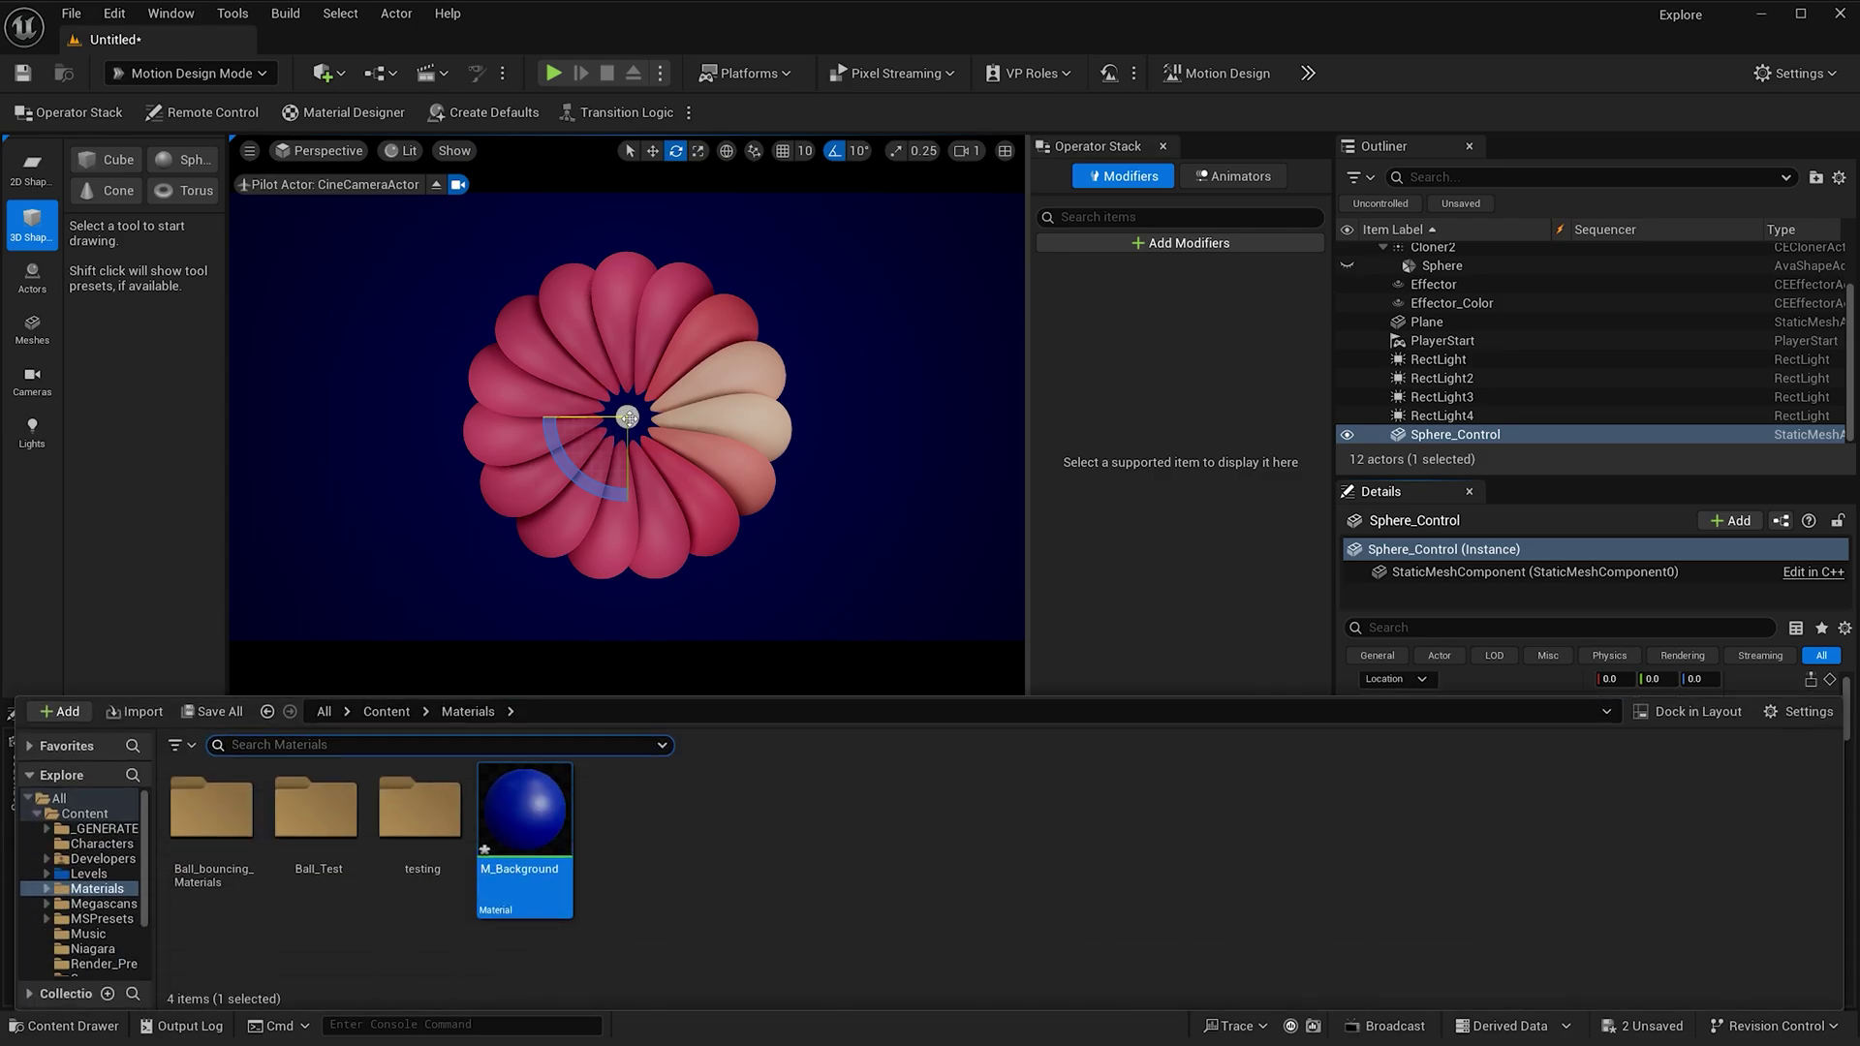
- Create a new material named M_Glow1 in the Materials folder and open it
right_click(636, 835)
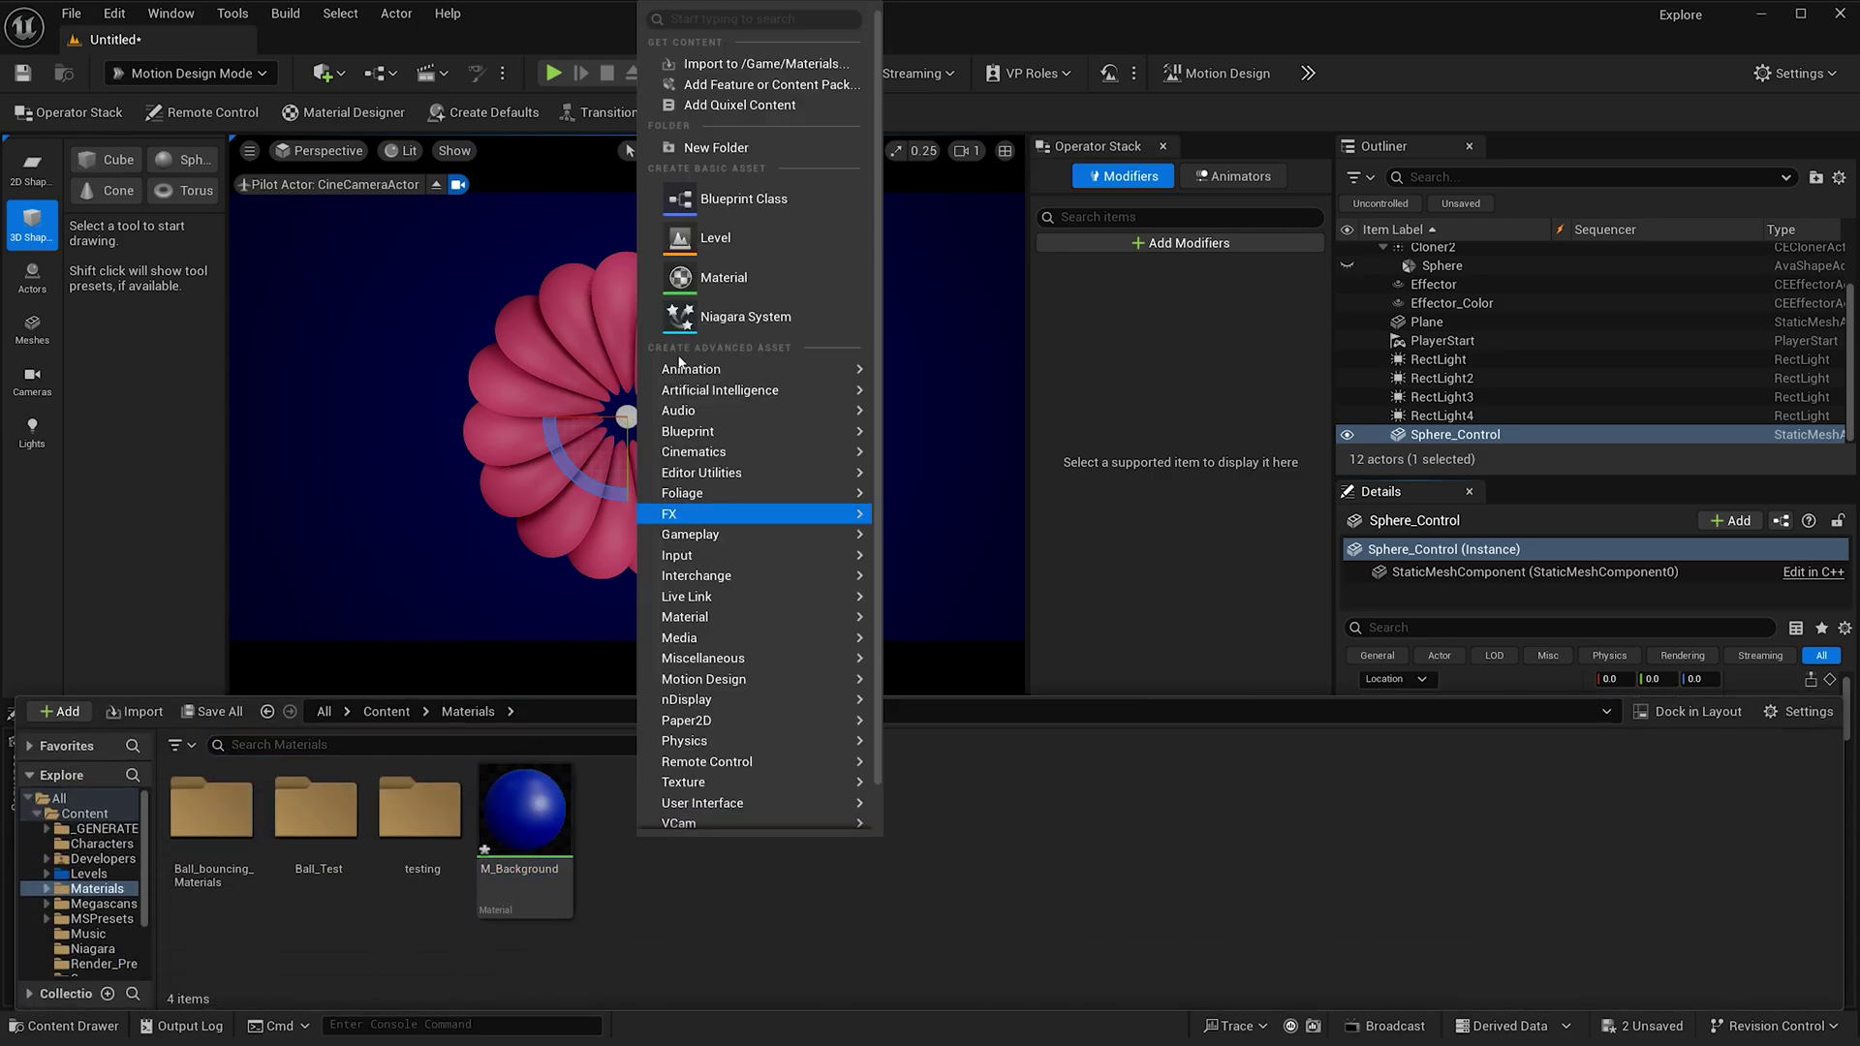
click(716, 279)
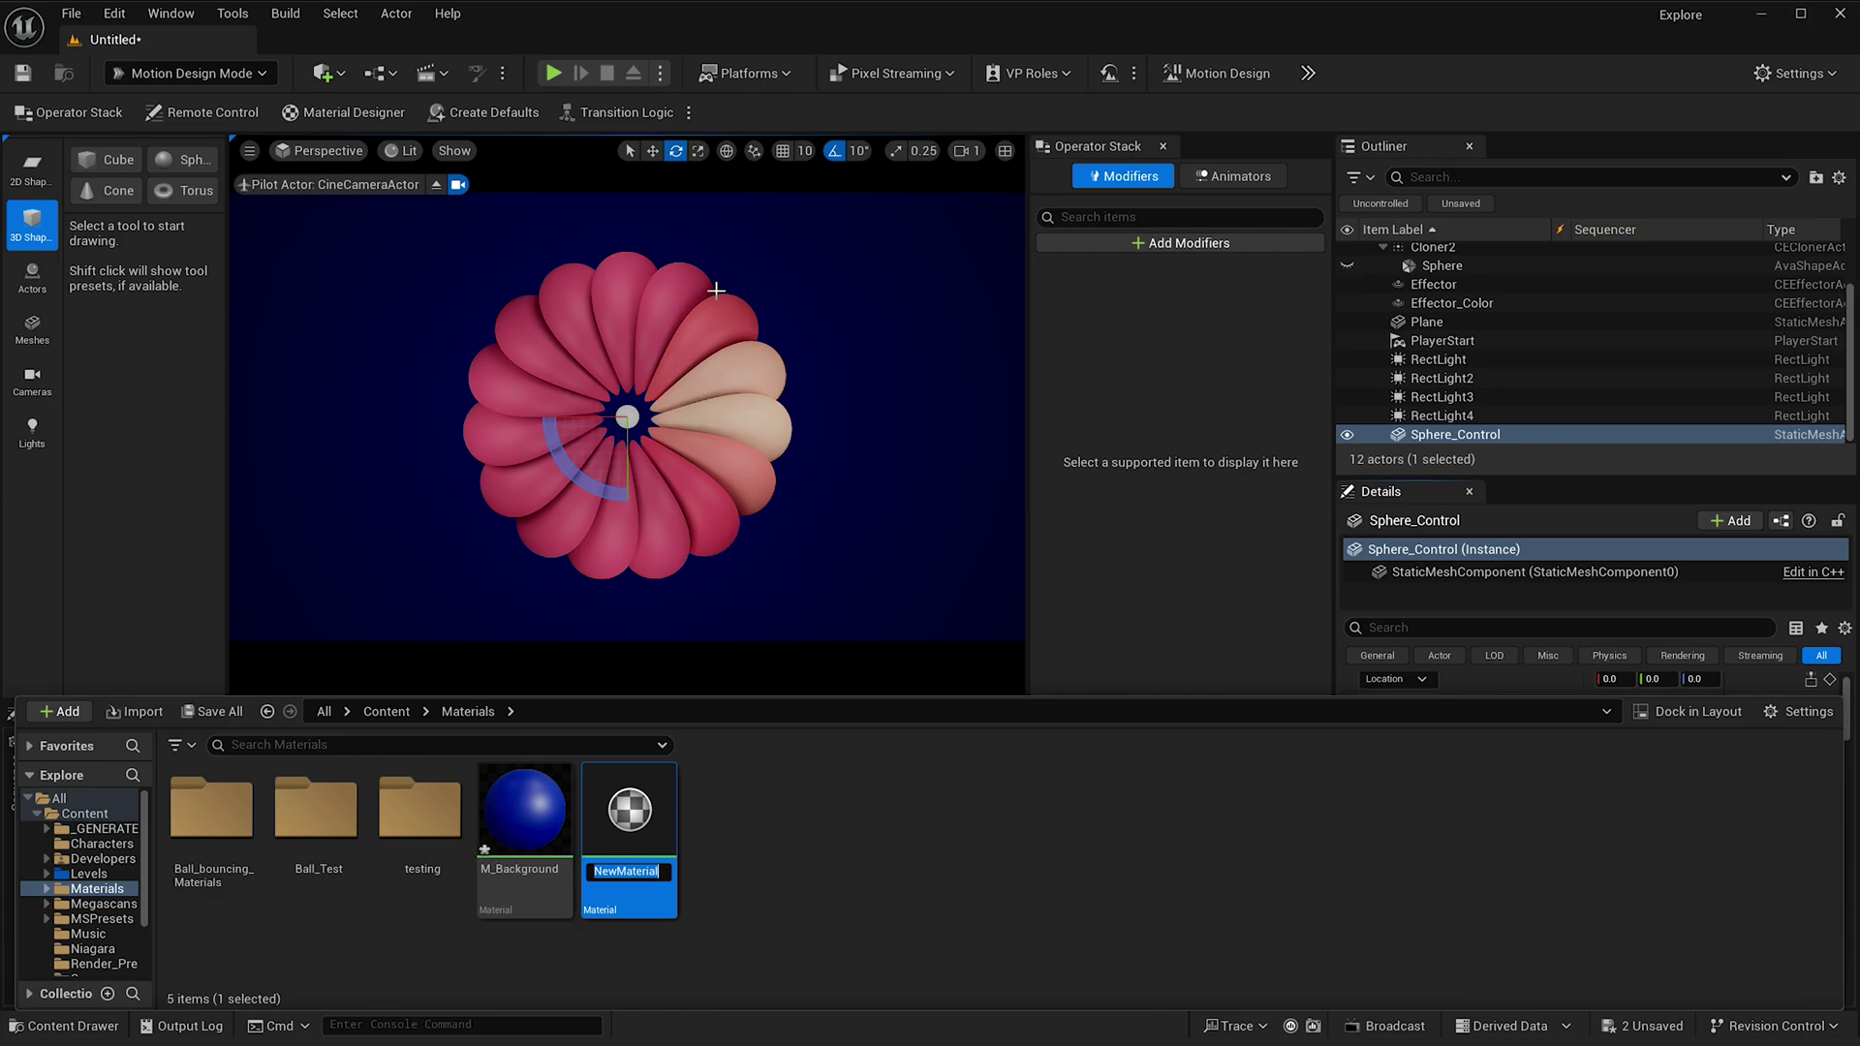
text(M_Glow1)
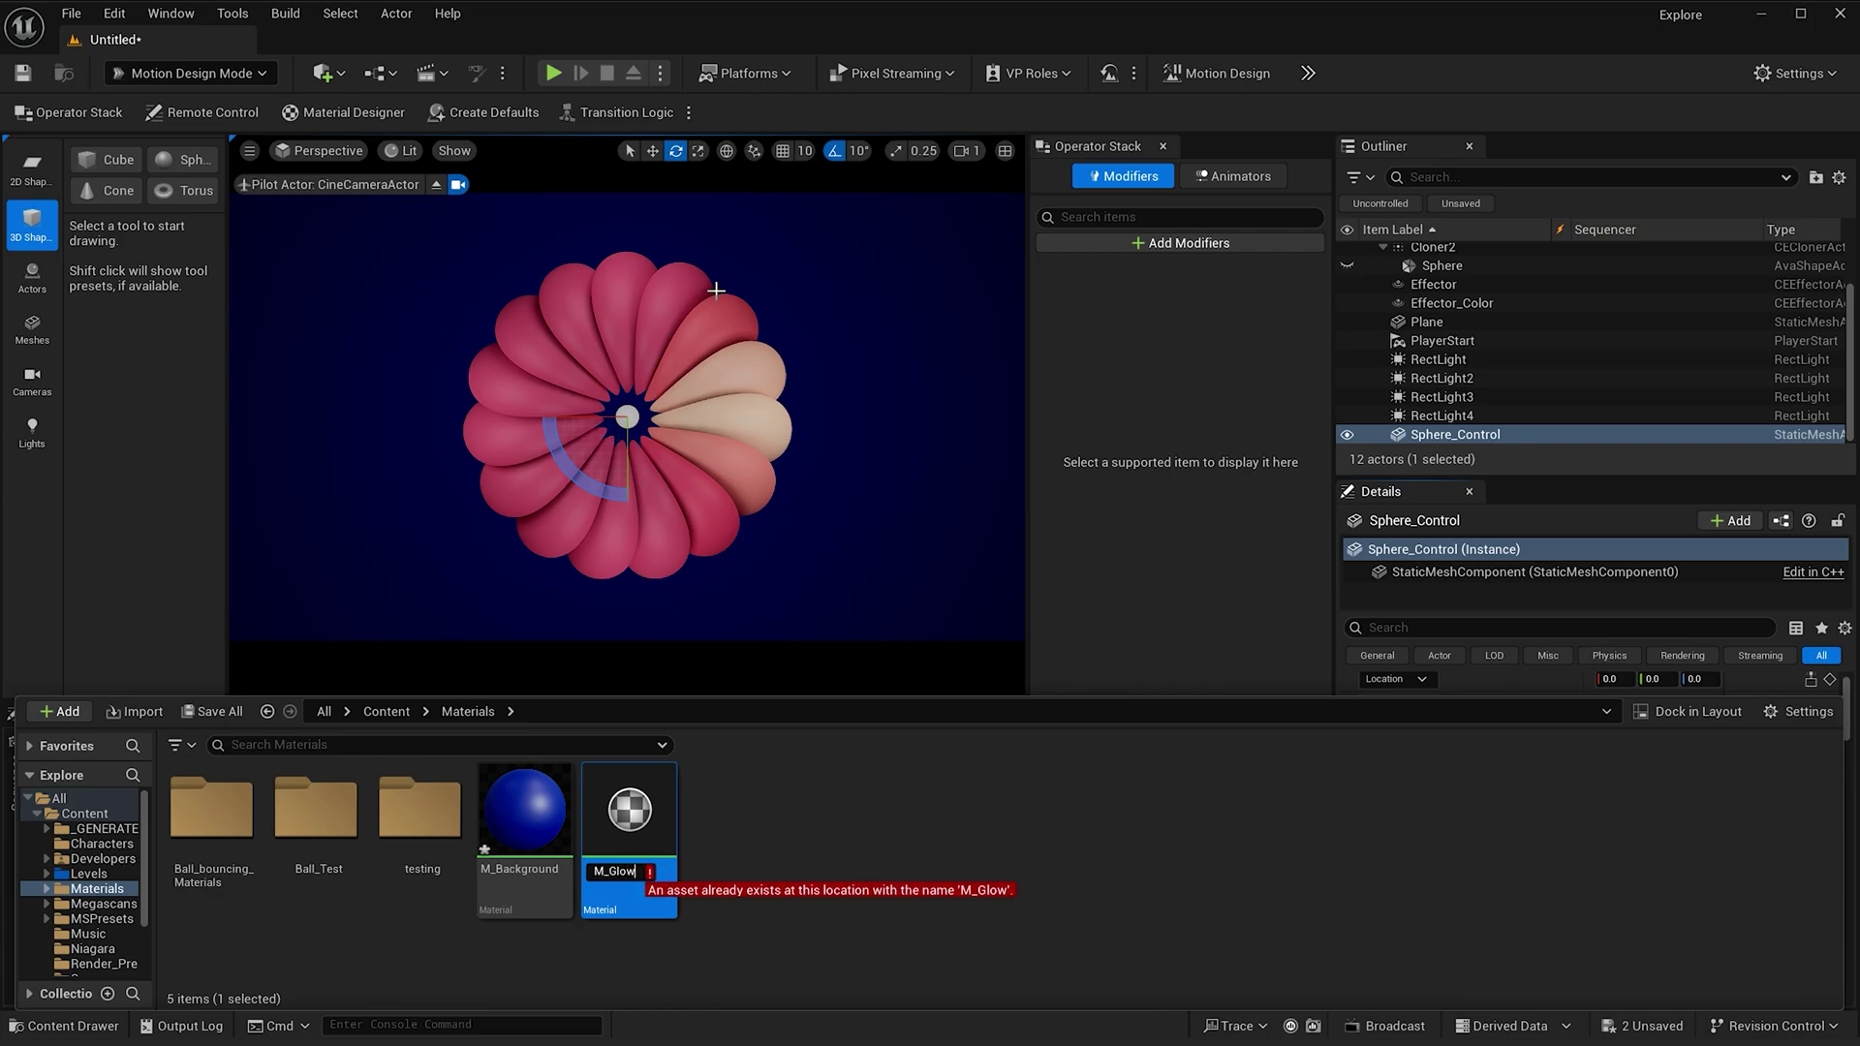
key(Return)
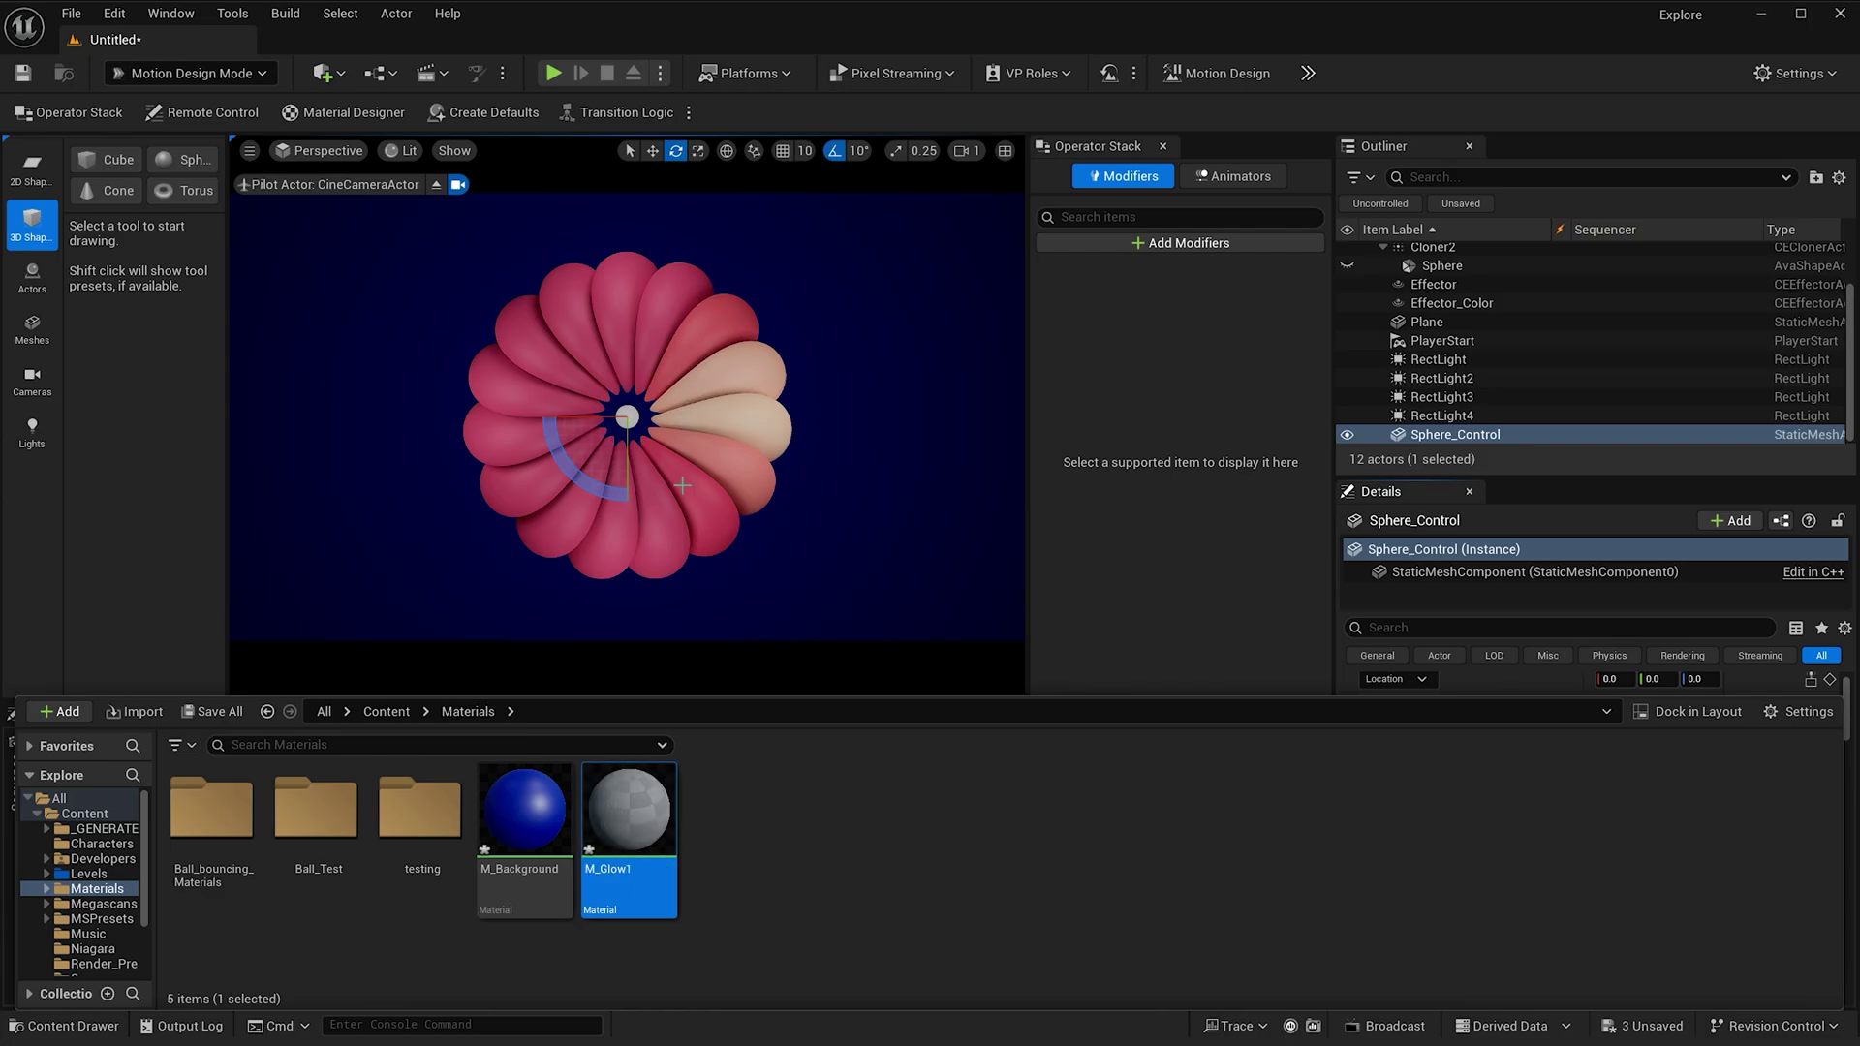
double_click(653, 828)
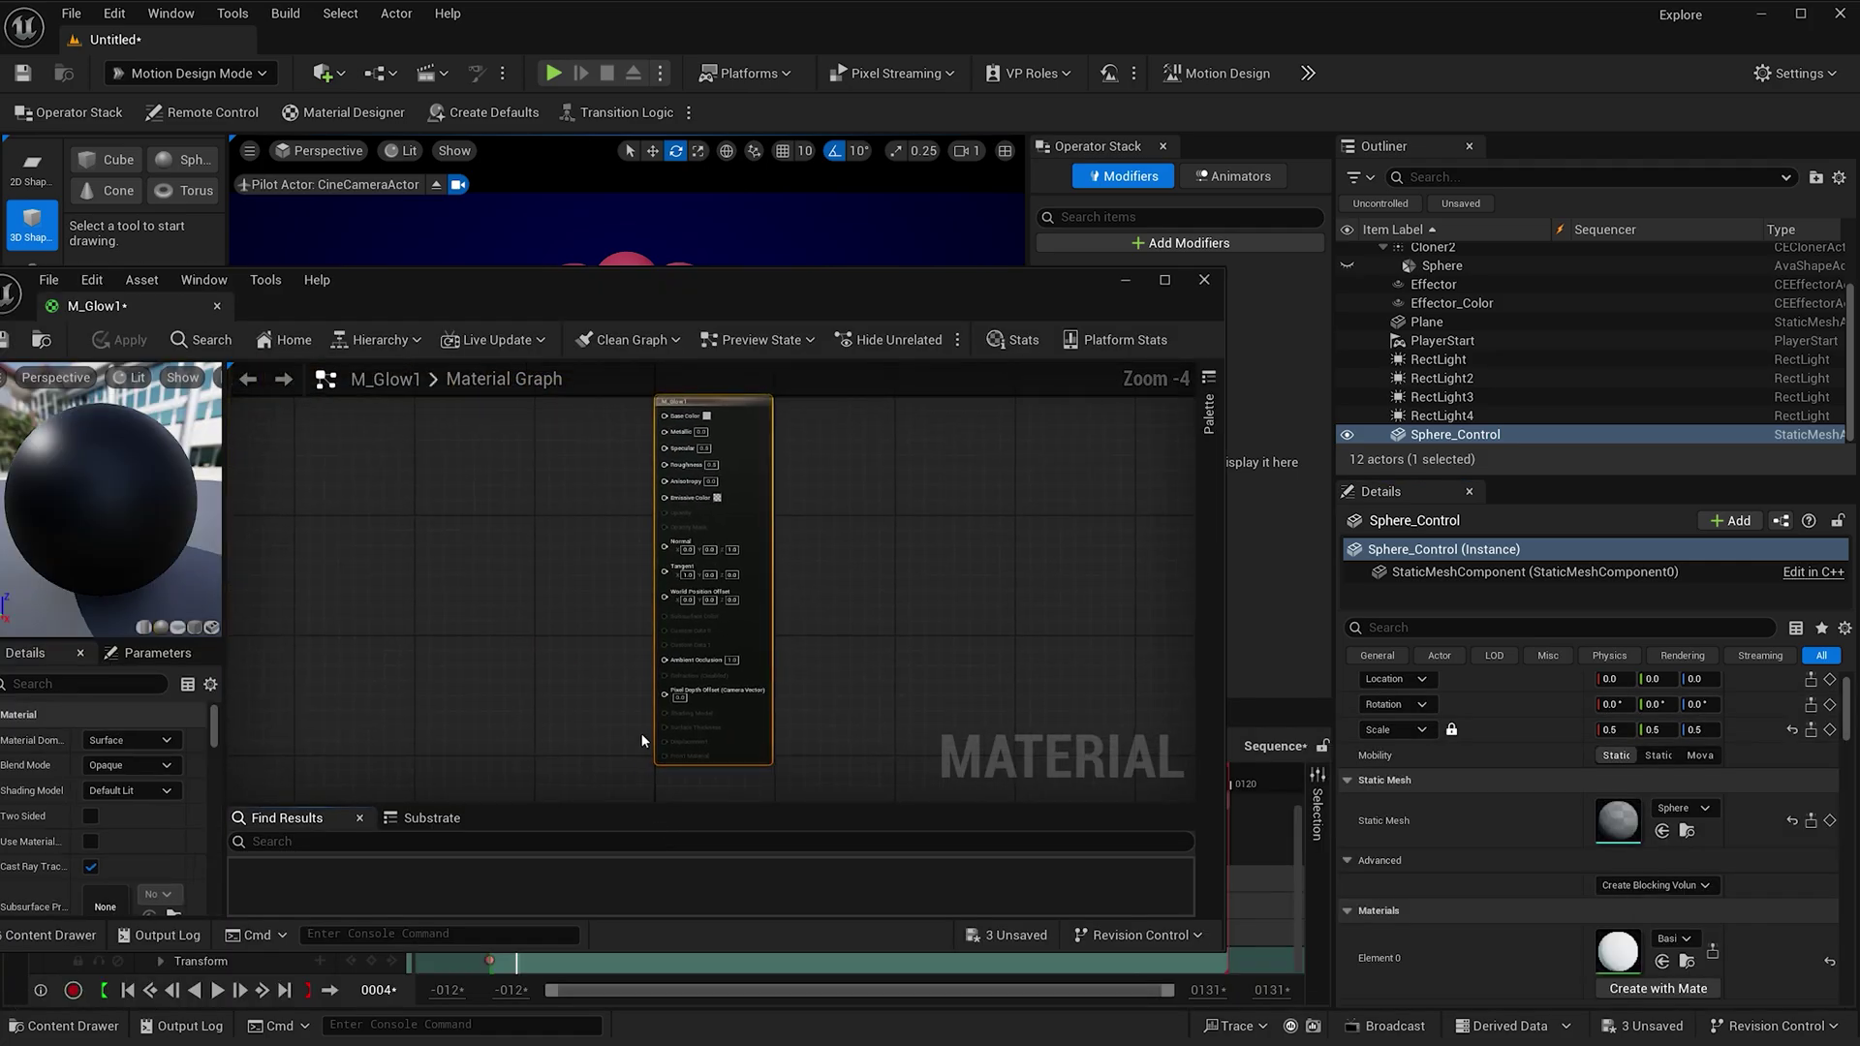
- Wire a pale-yellow constant colour at brightness 5 (5, 4.15, 1.37) into Base Color
click(523, 461)
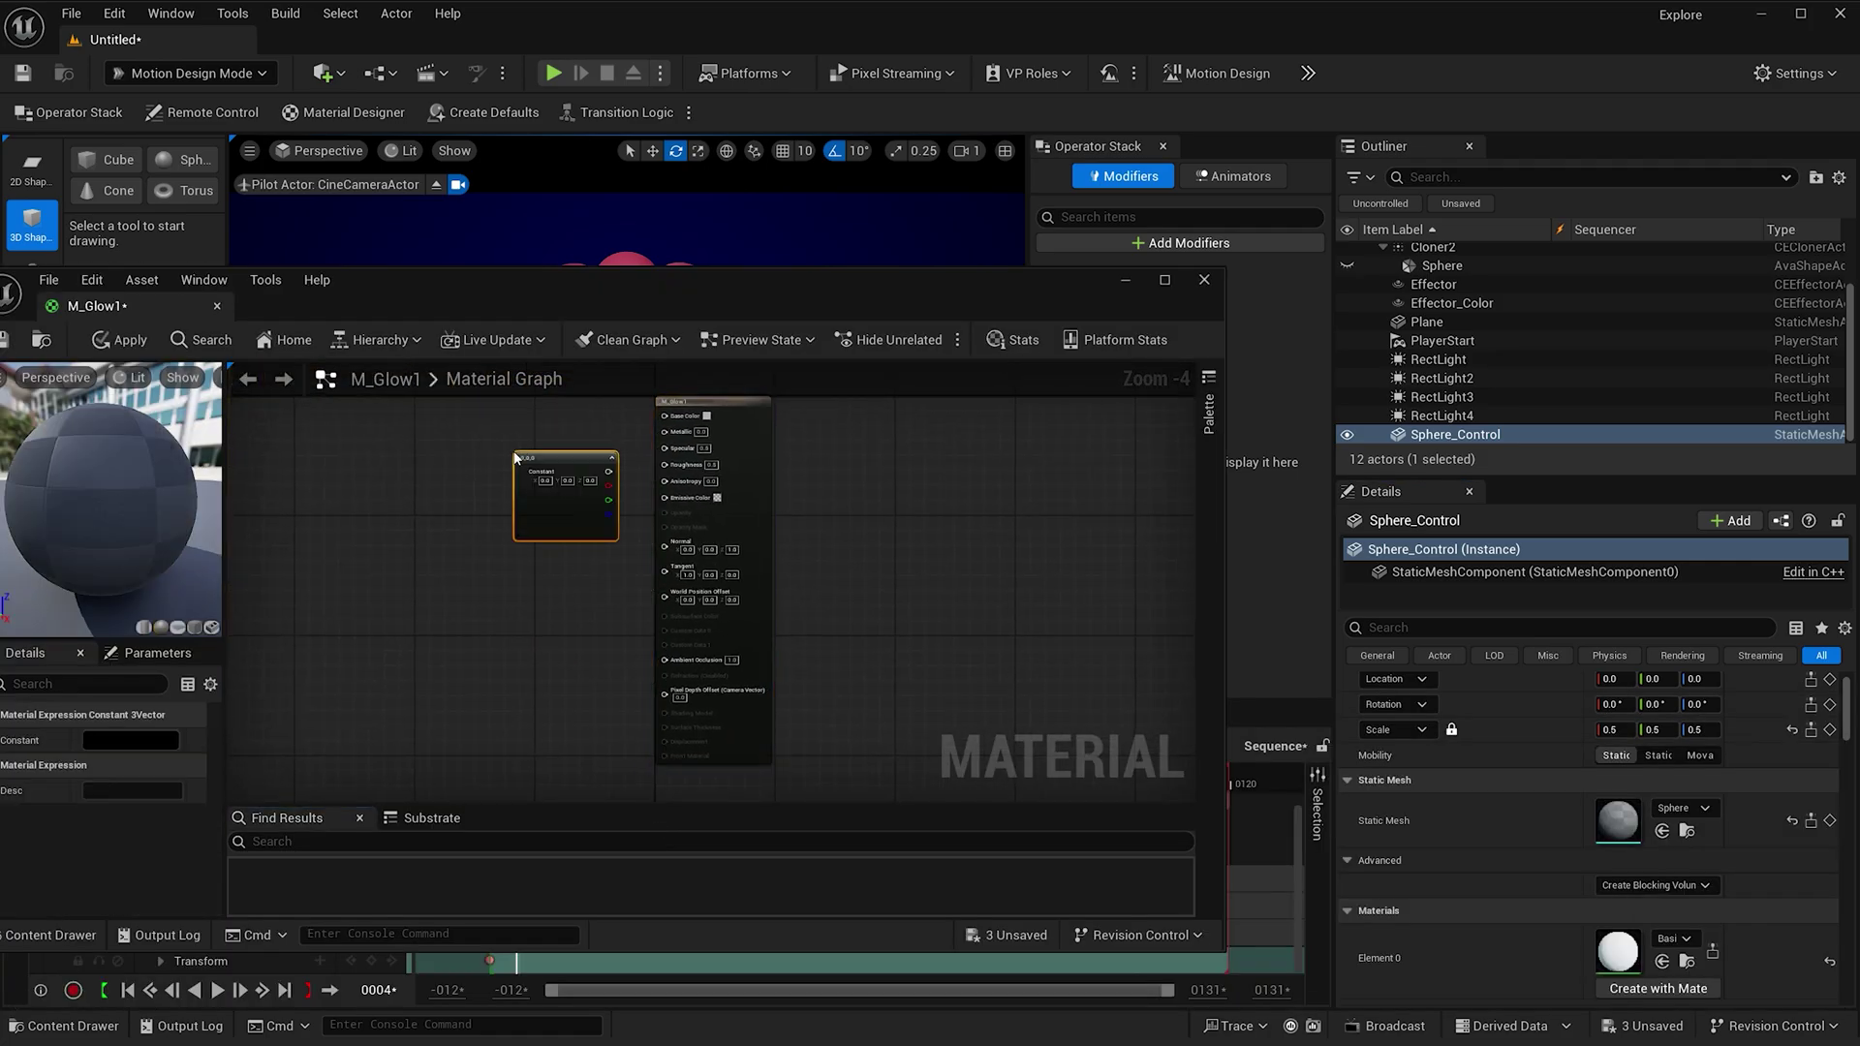
drag(610, 471, 664, 415)
drag(579, 467, 562, 412)
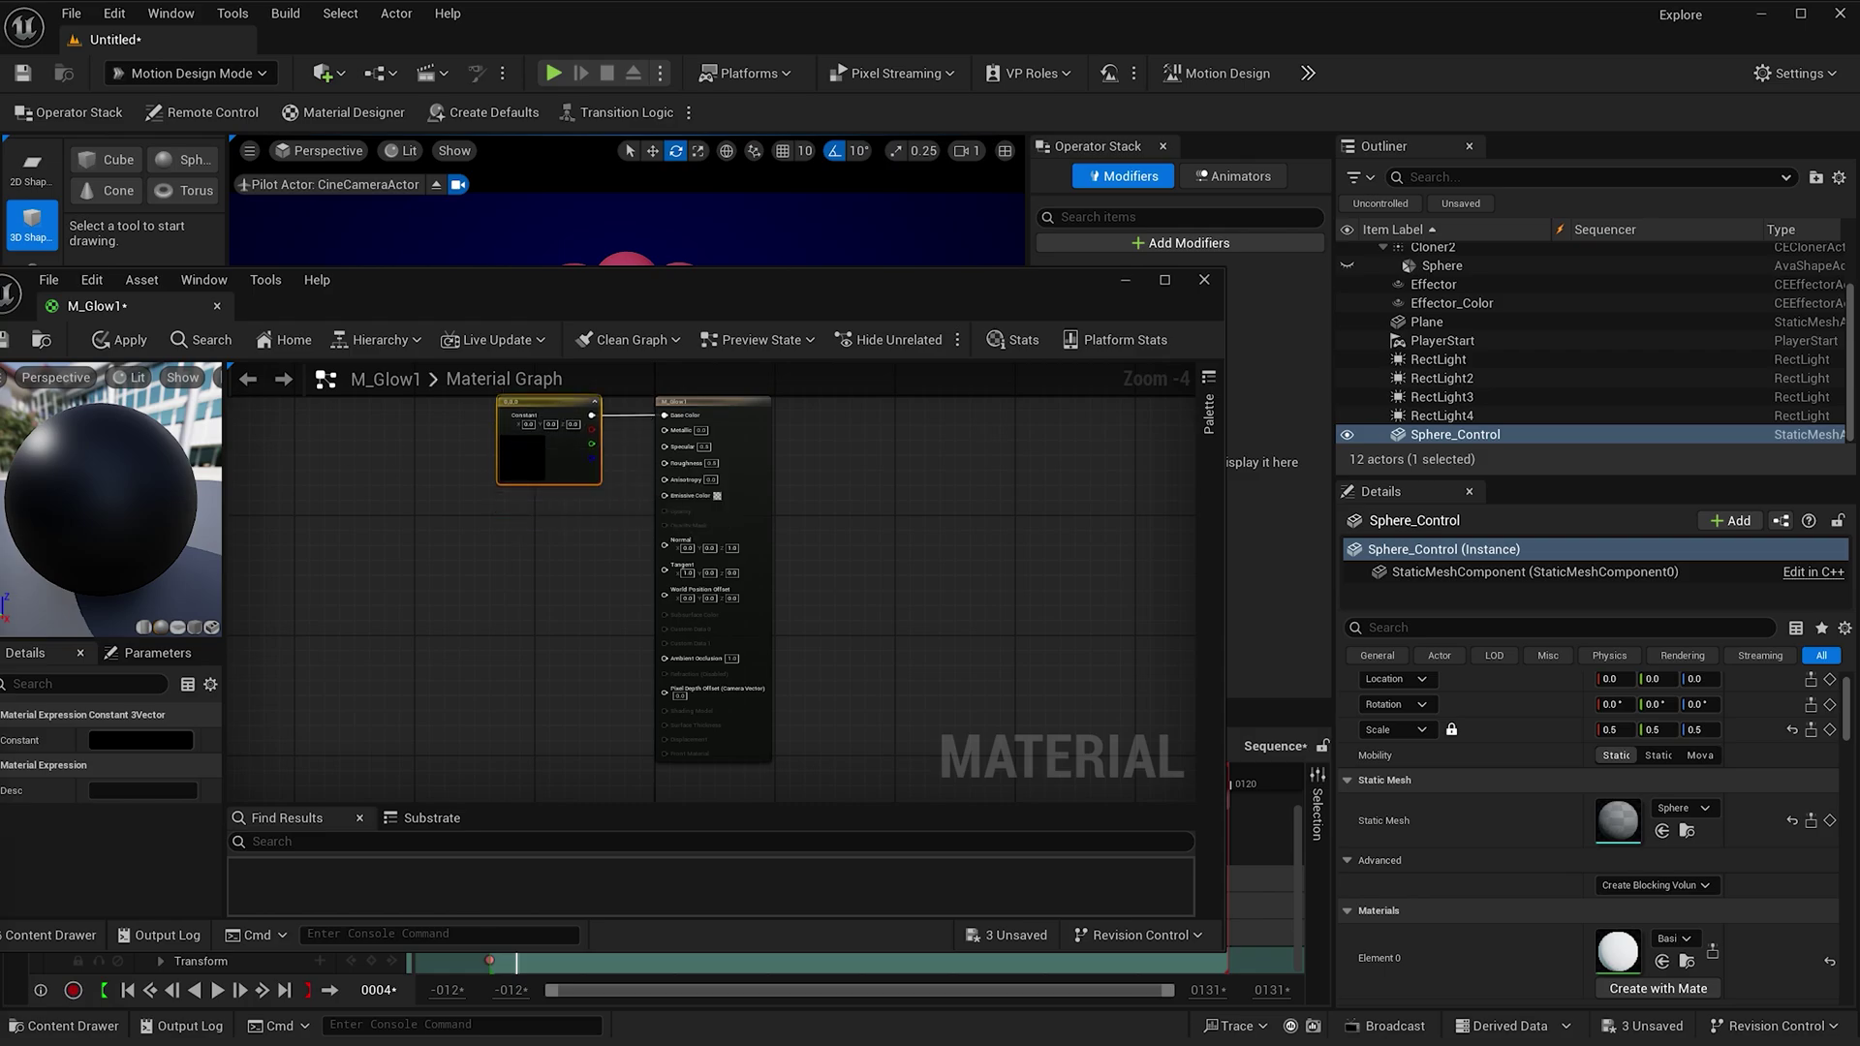
double_click(519, 471)
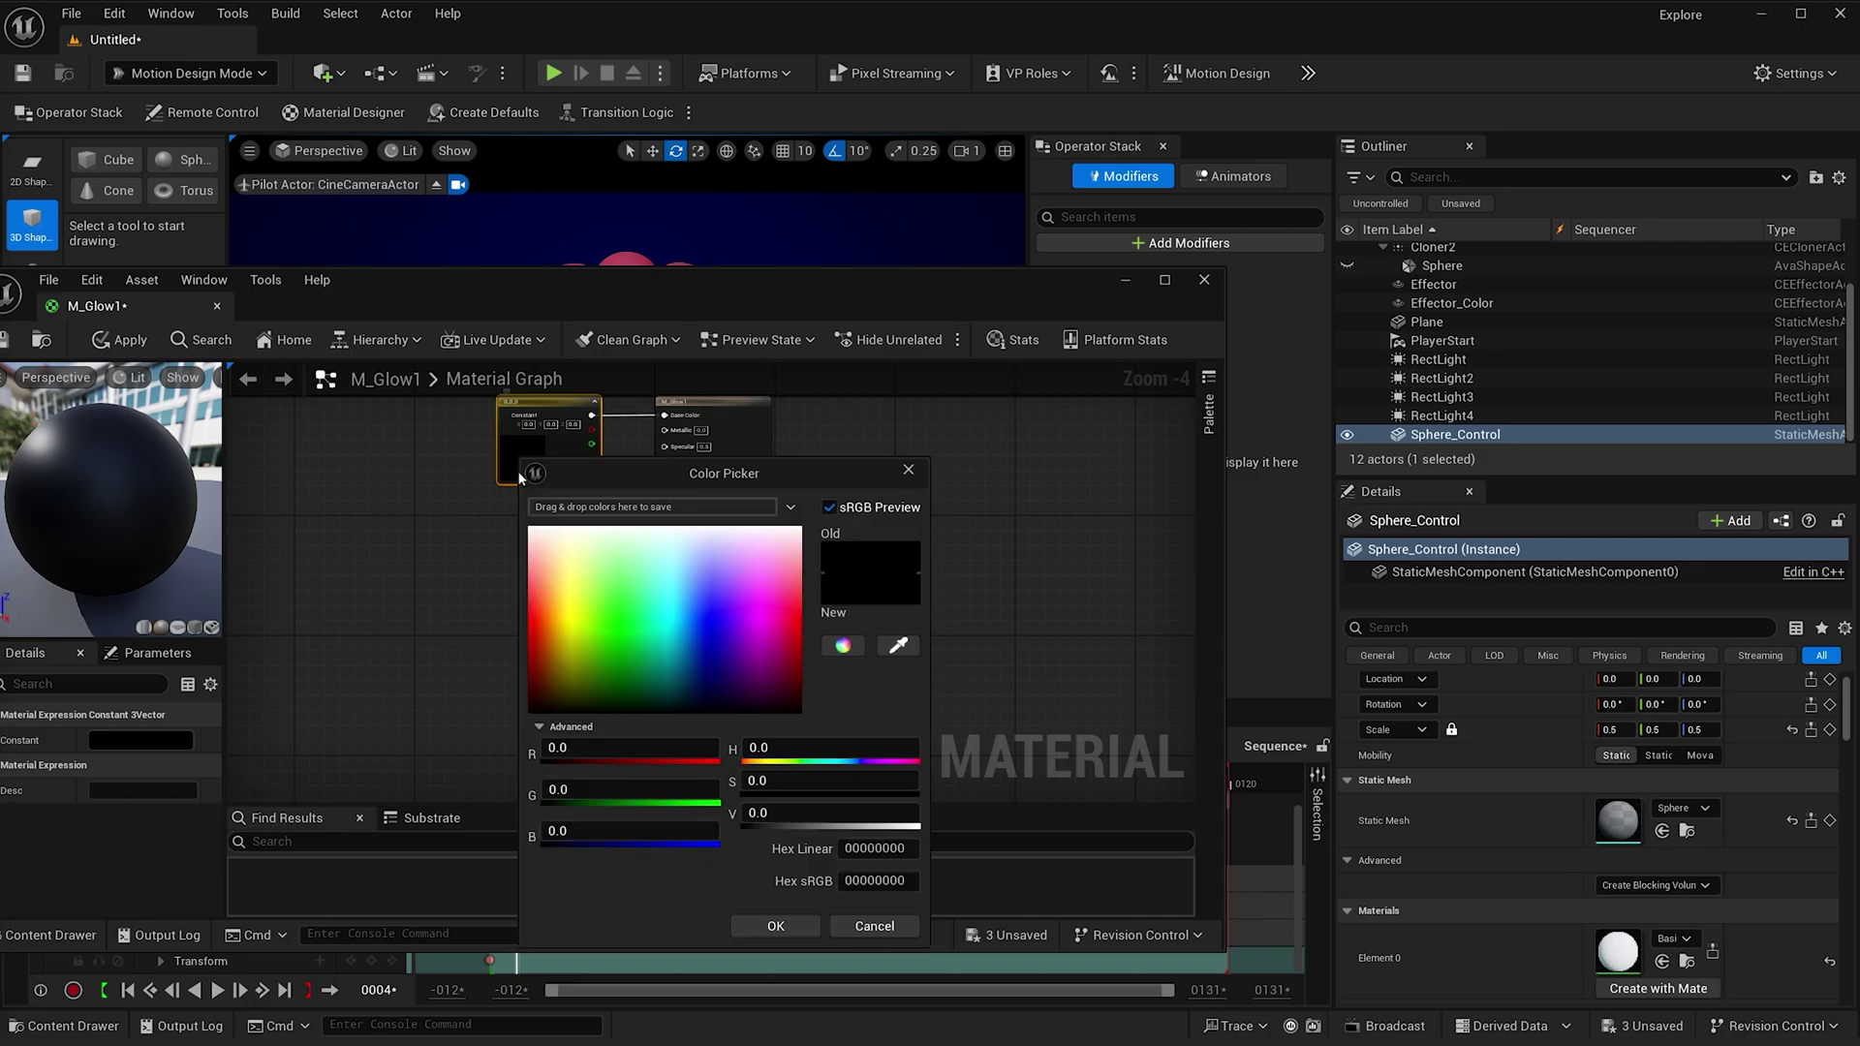
click(900, 878)
key(Return)
click(801, 814)
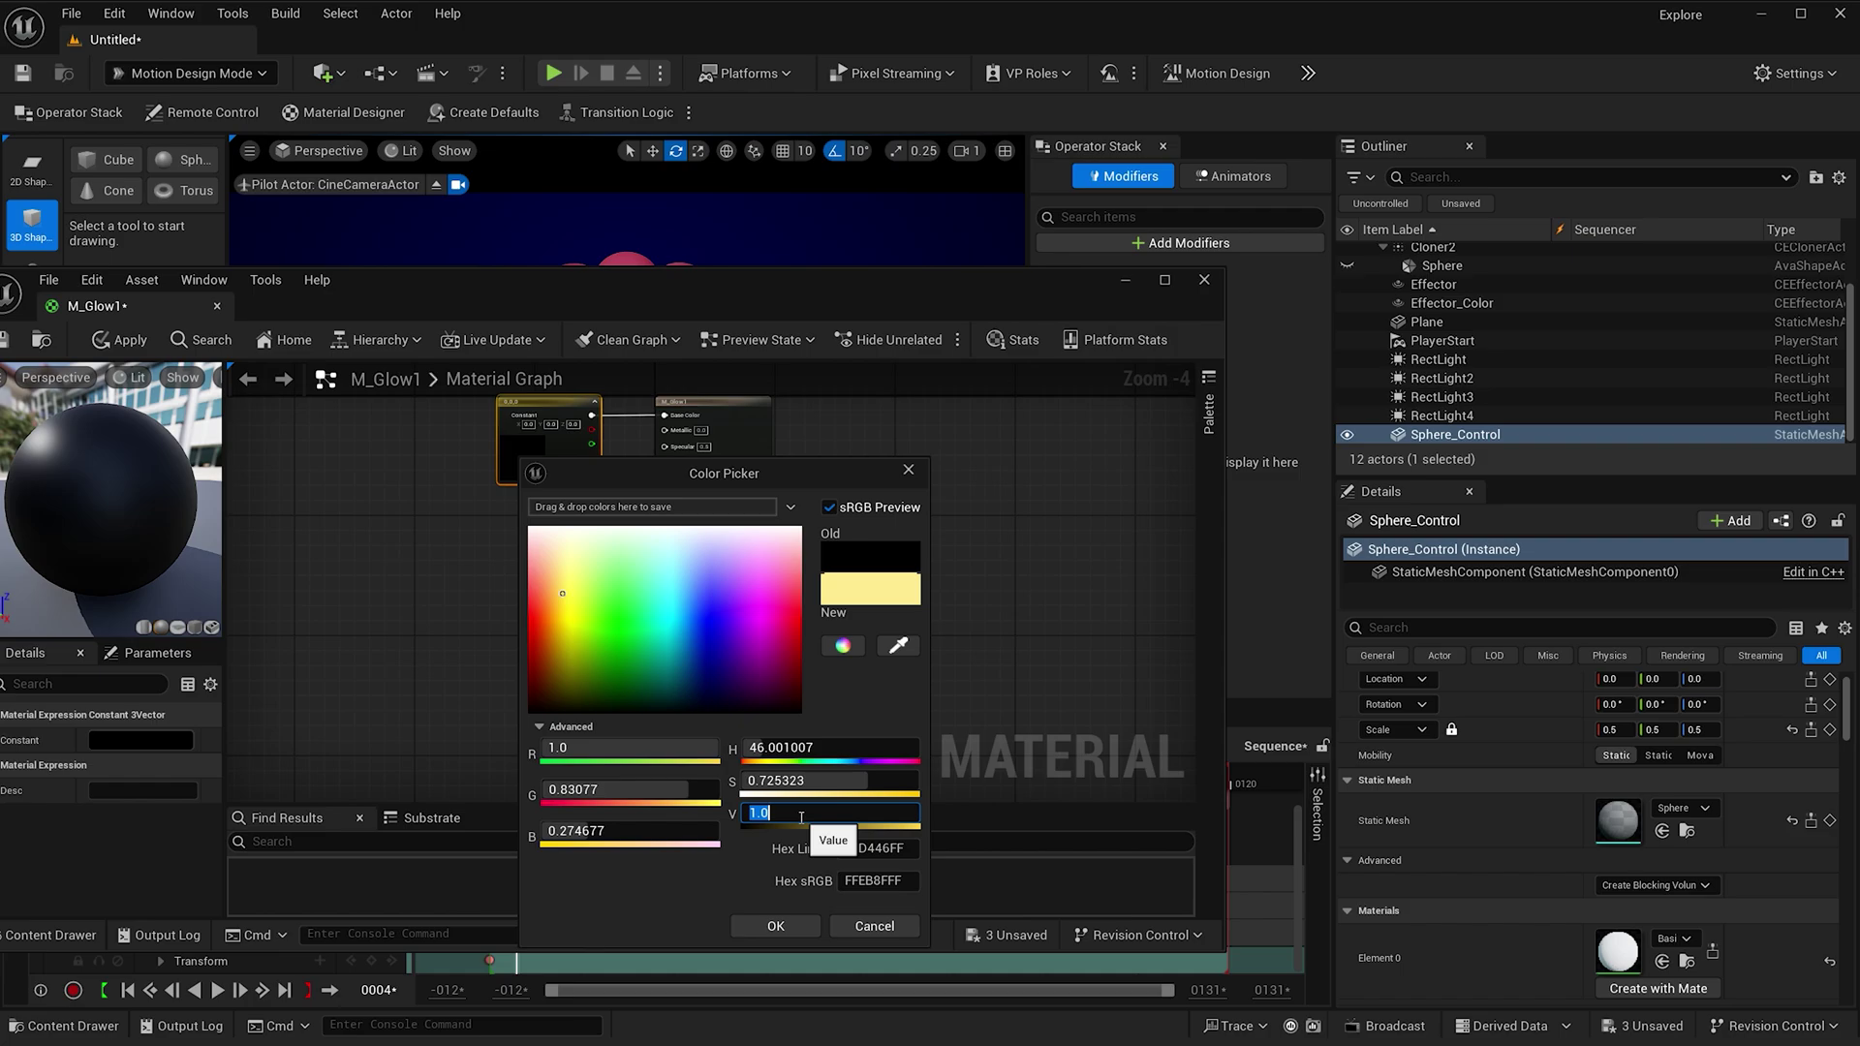
key(Return)
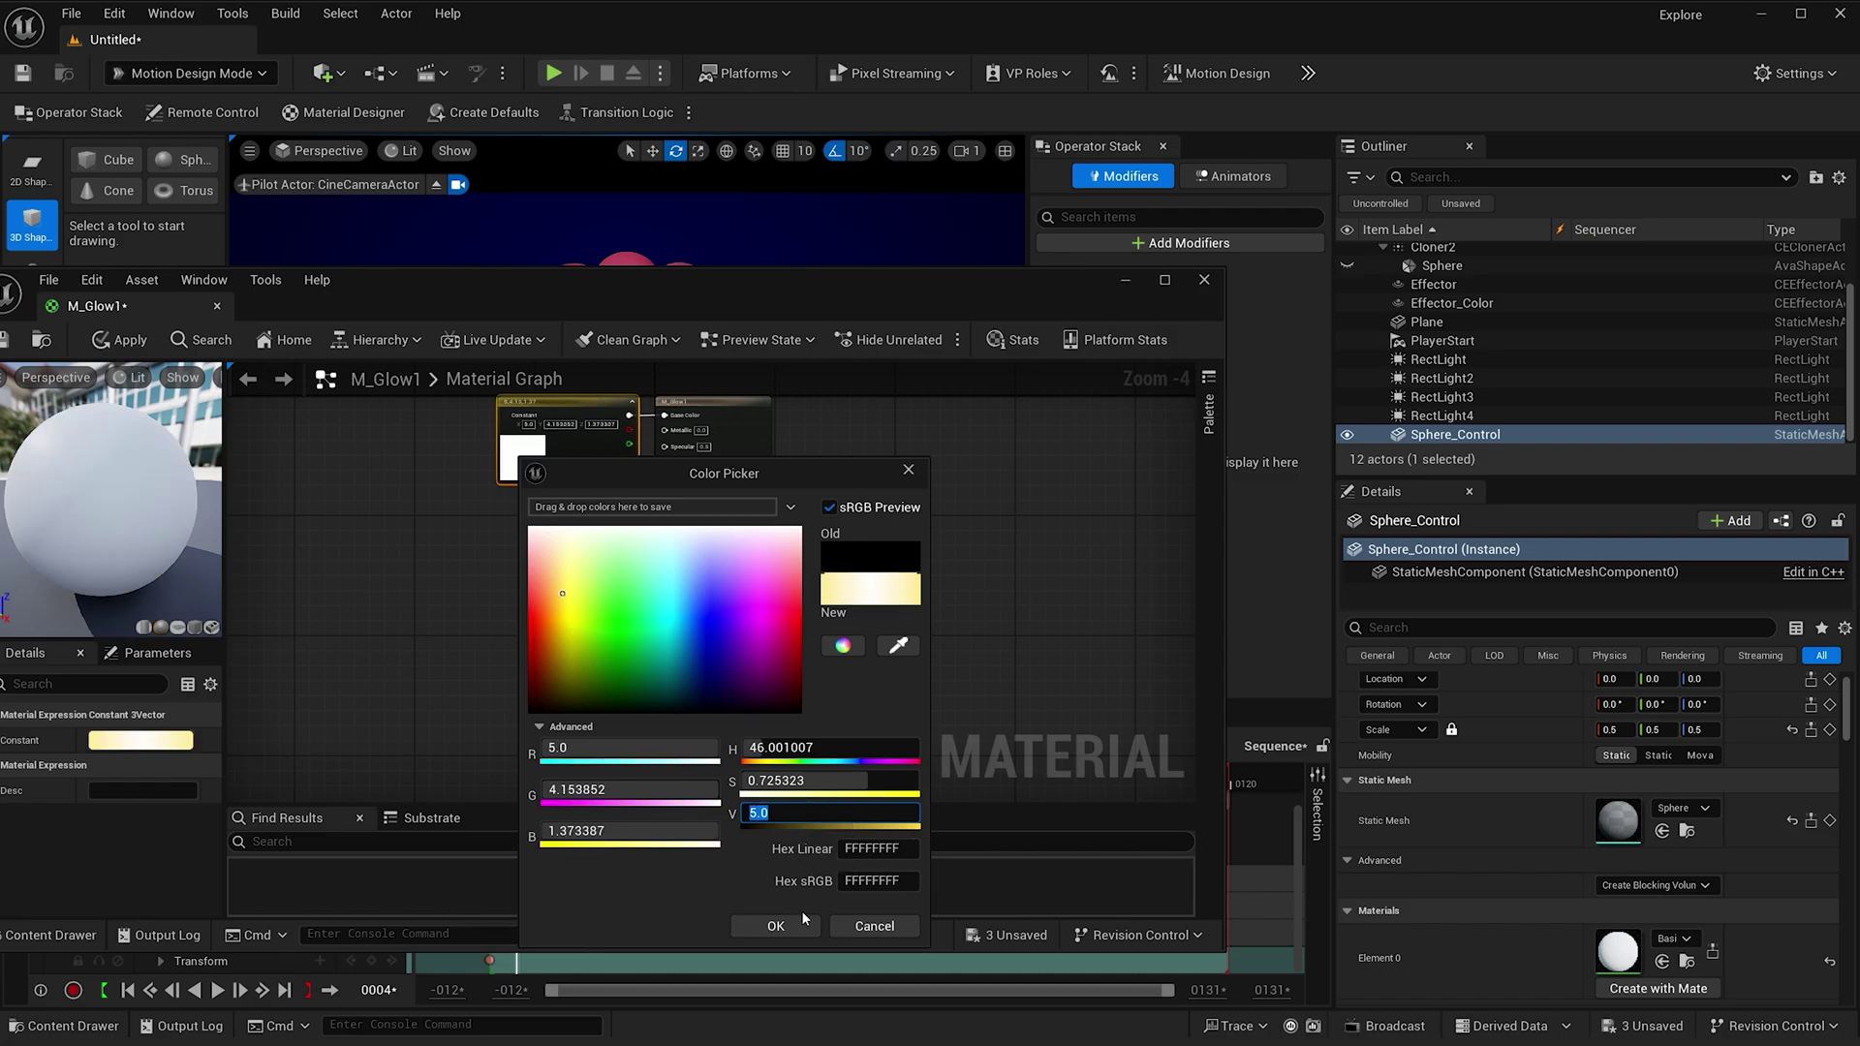
click(802, 921)
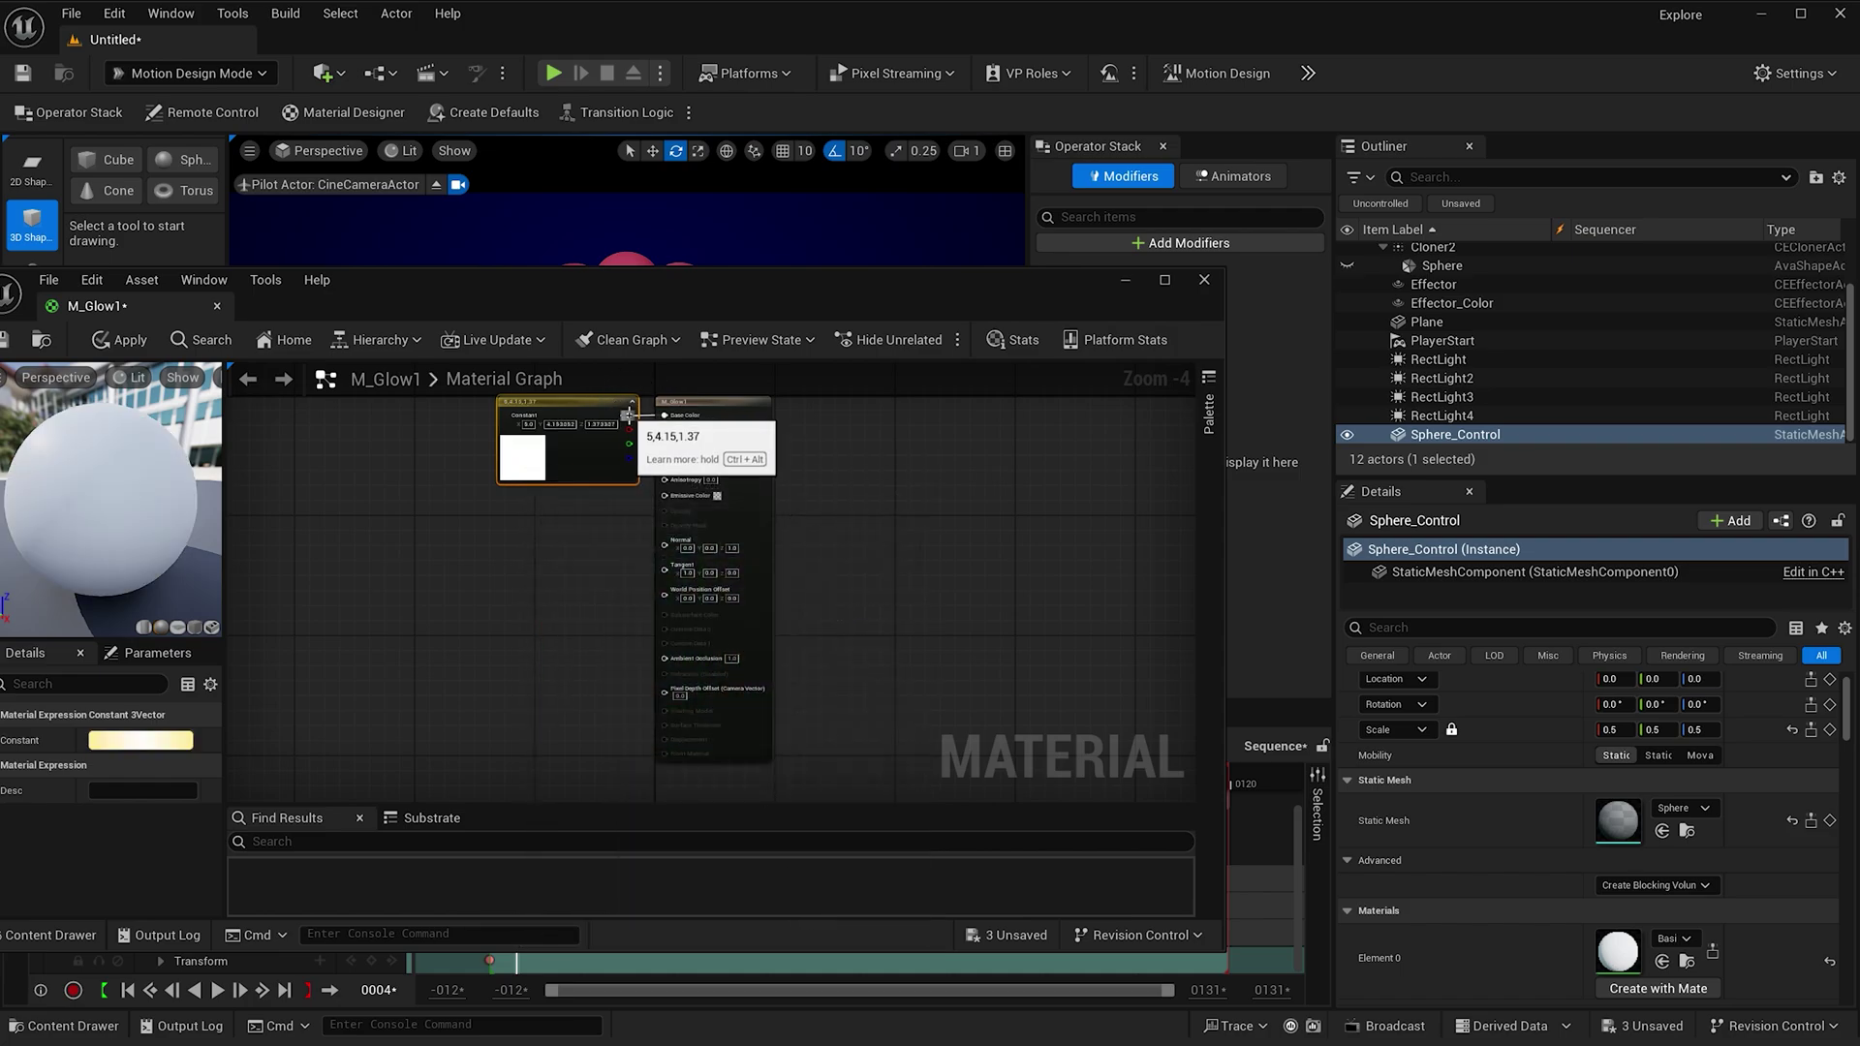
- Reposition the colour node, apply the M_Glow1 changes and close its editor
drag(600, 405, 665, 496)
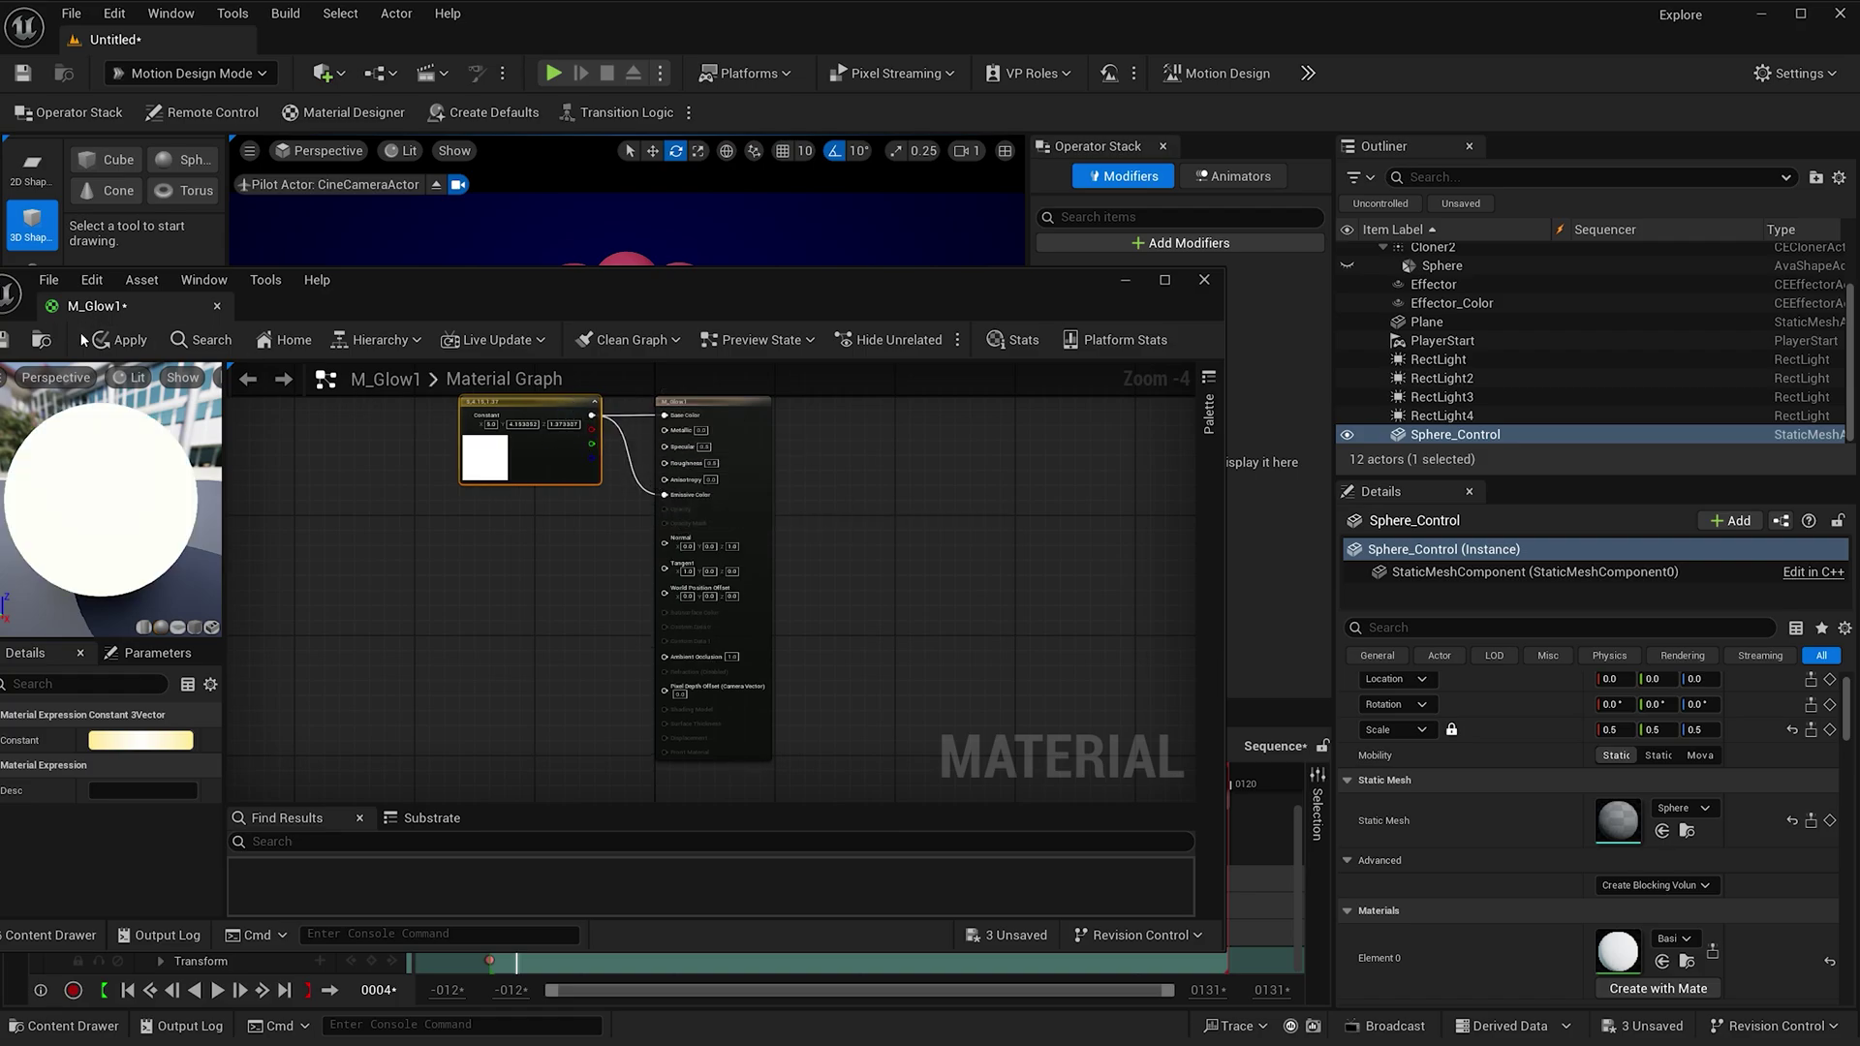
click(130, 337)
click(1204, 280)
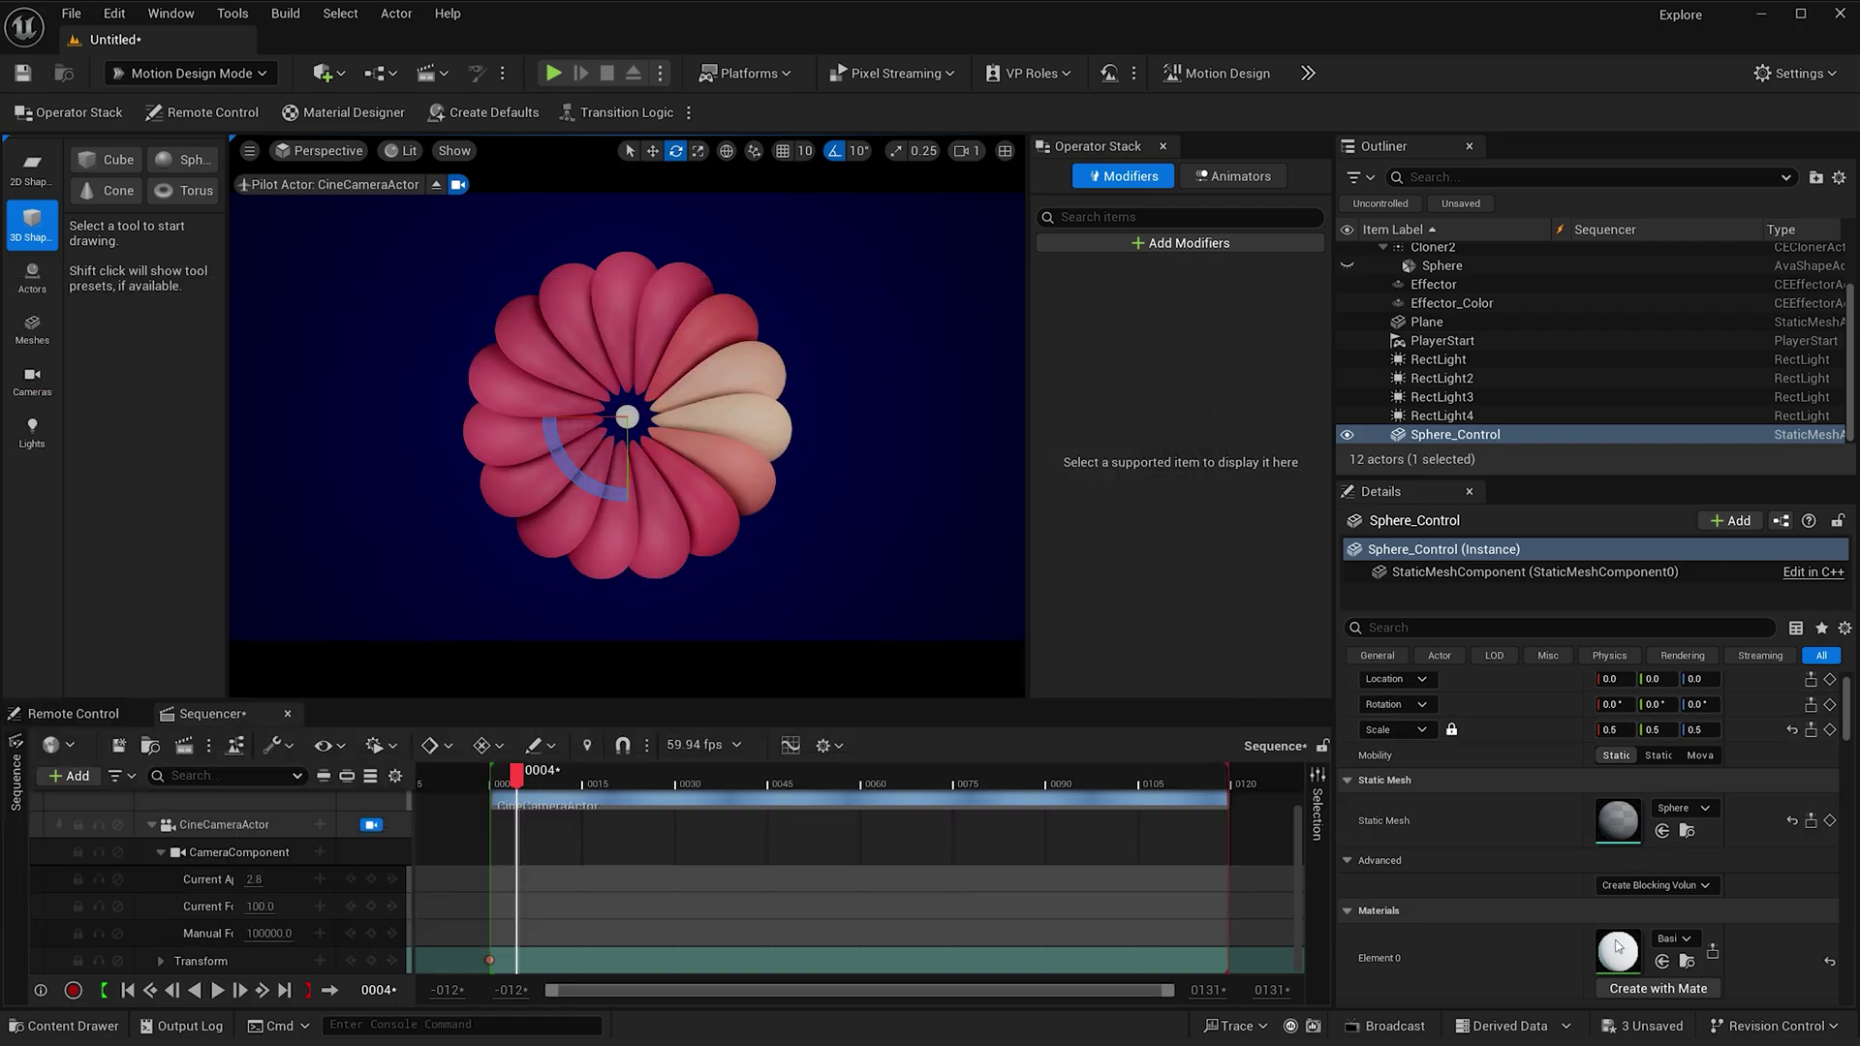
- Assign M_Glow1 to Sphere_Control and reset Effector_Color's location to the flower centre
click(1662, 961)
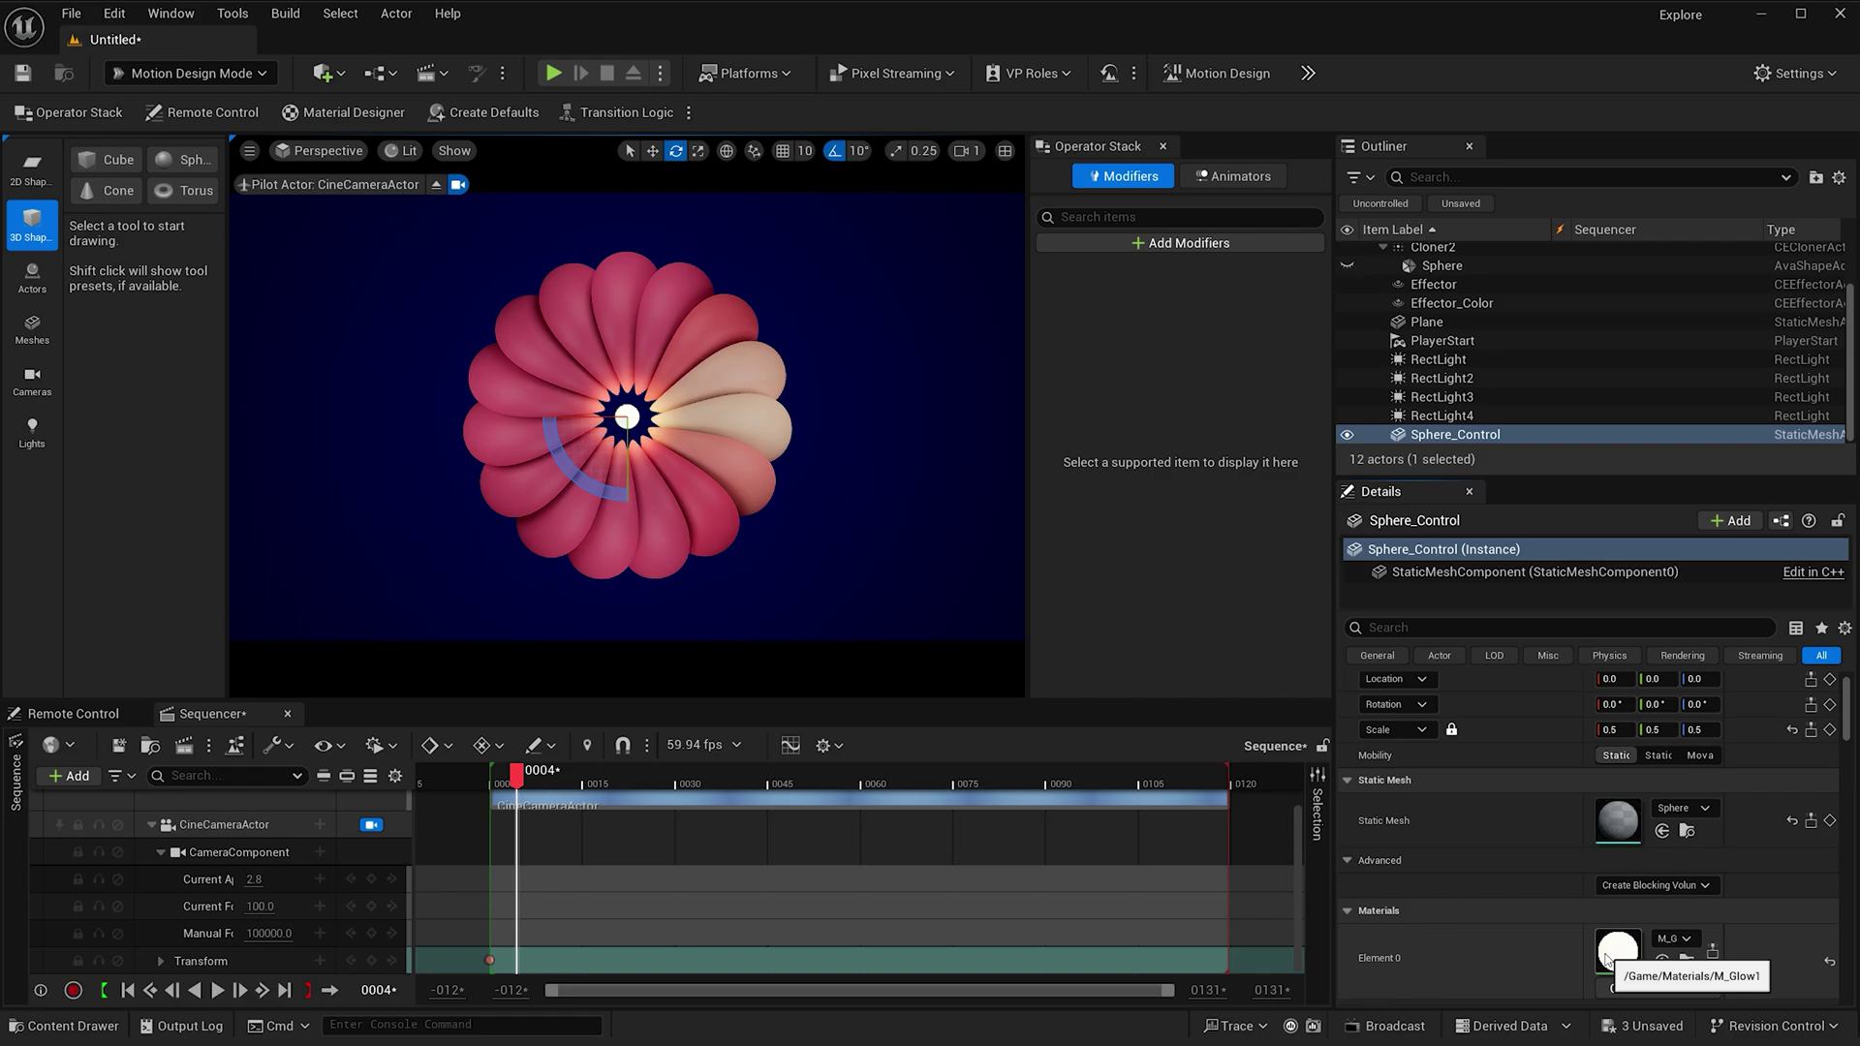
key(w)
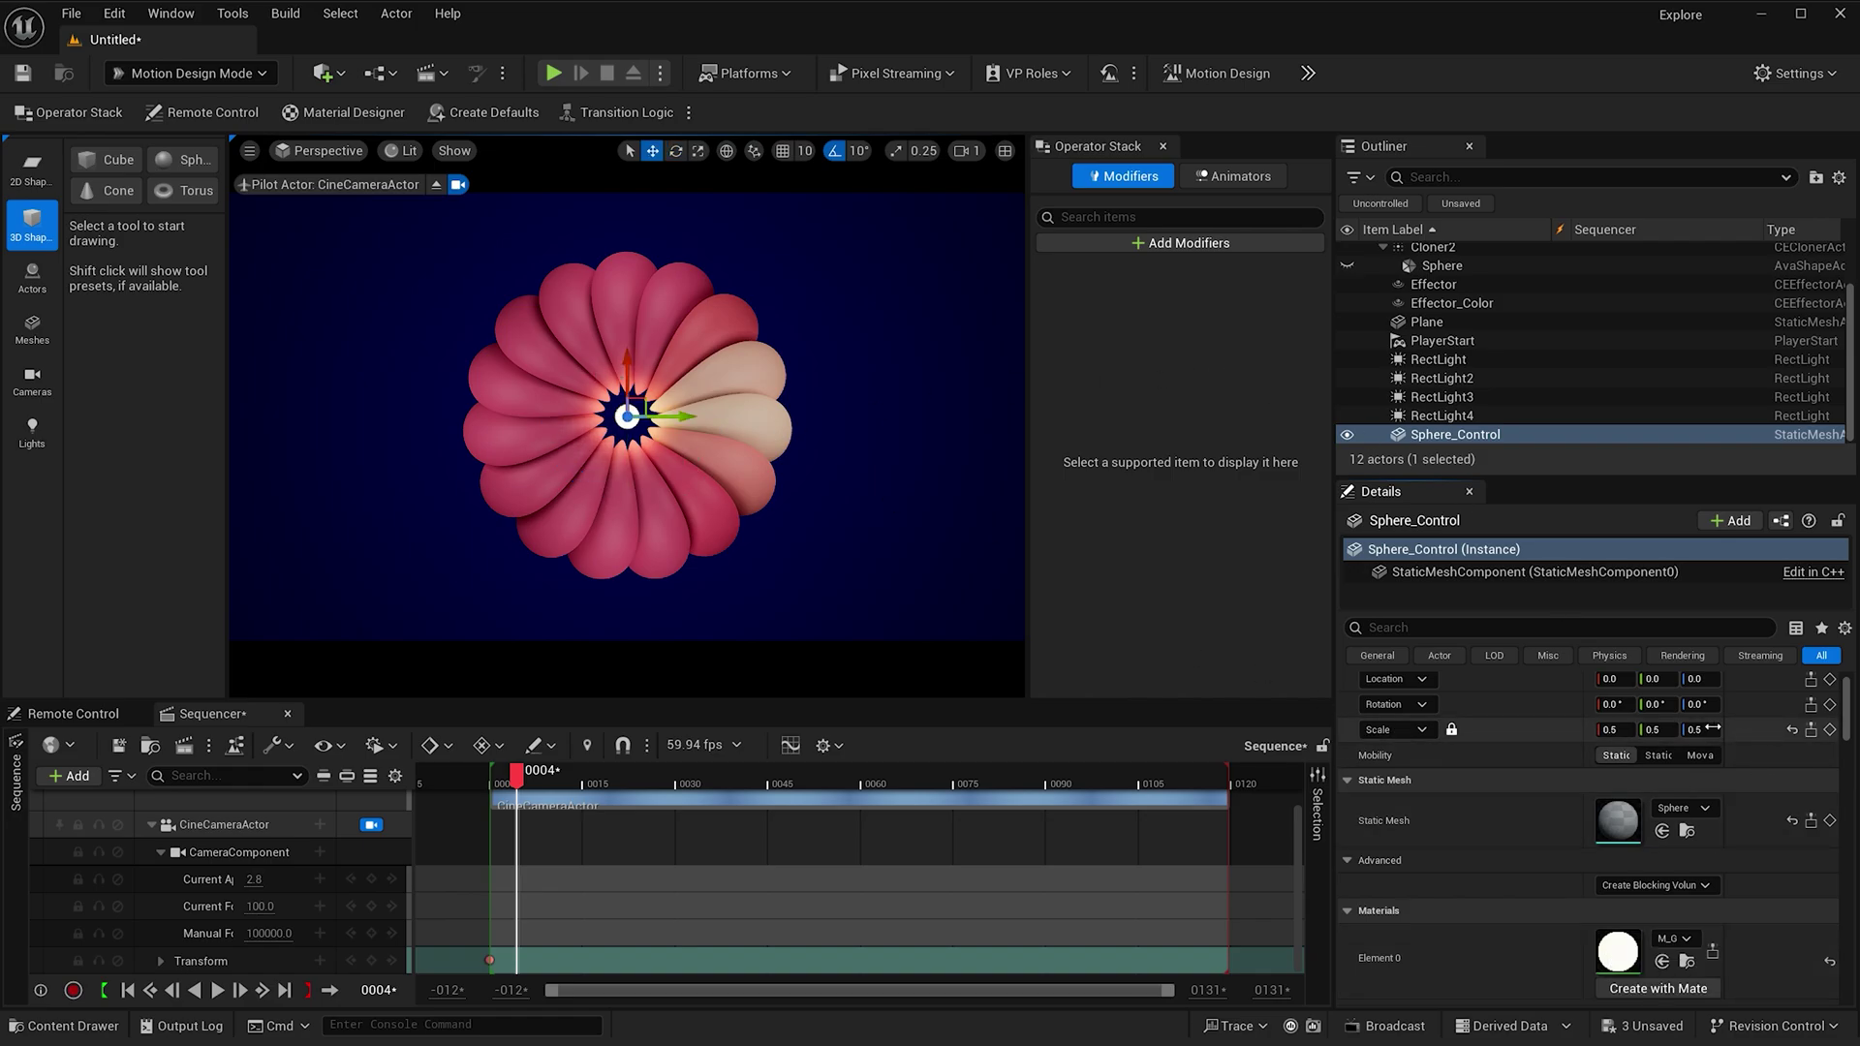
click(1450, 306)
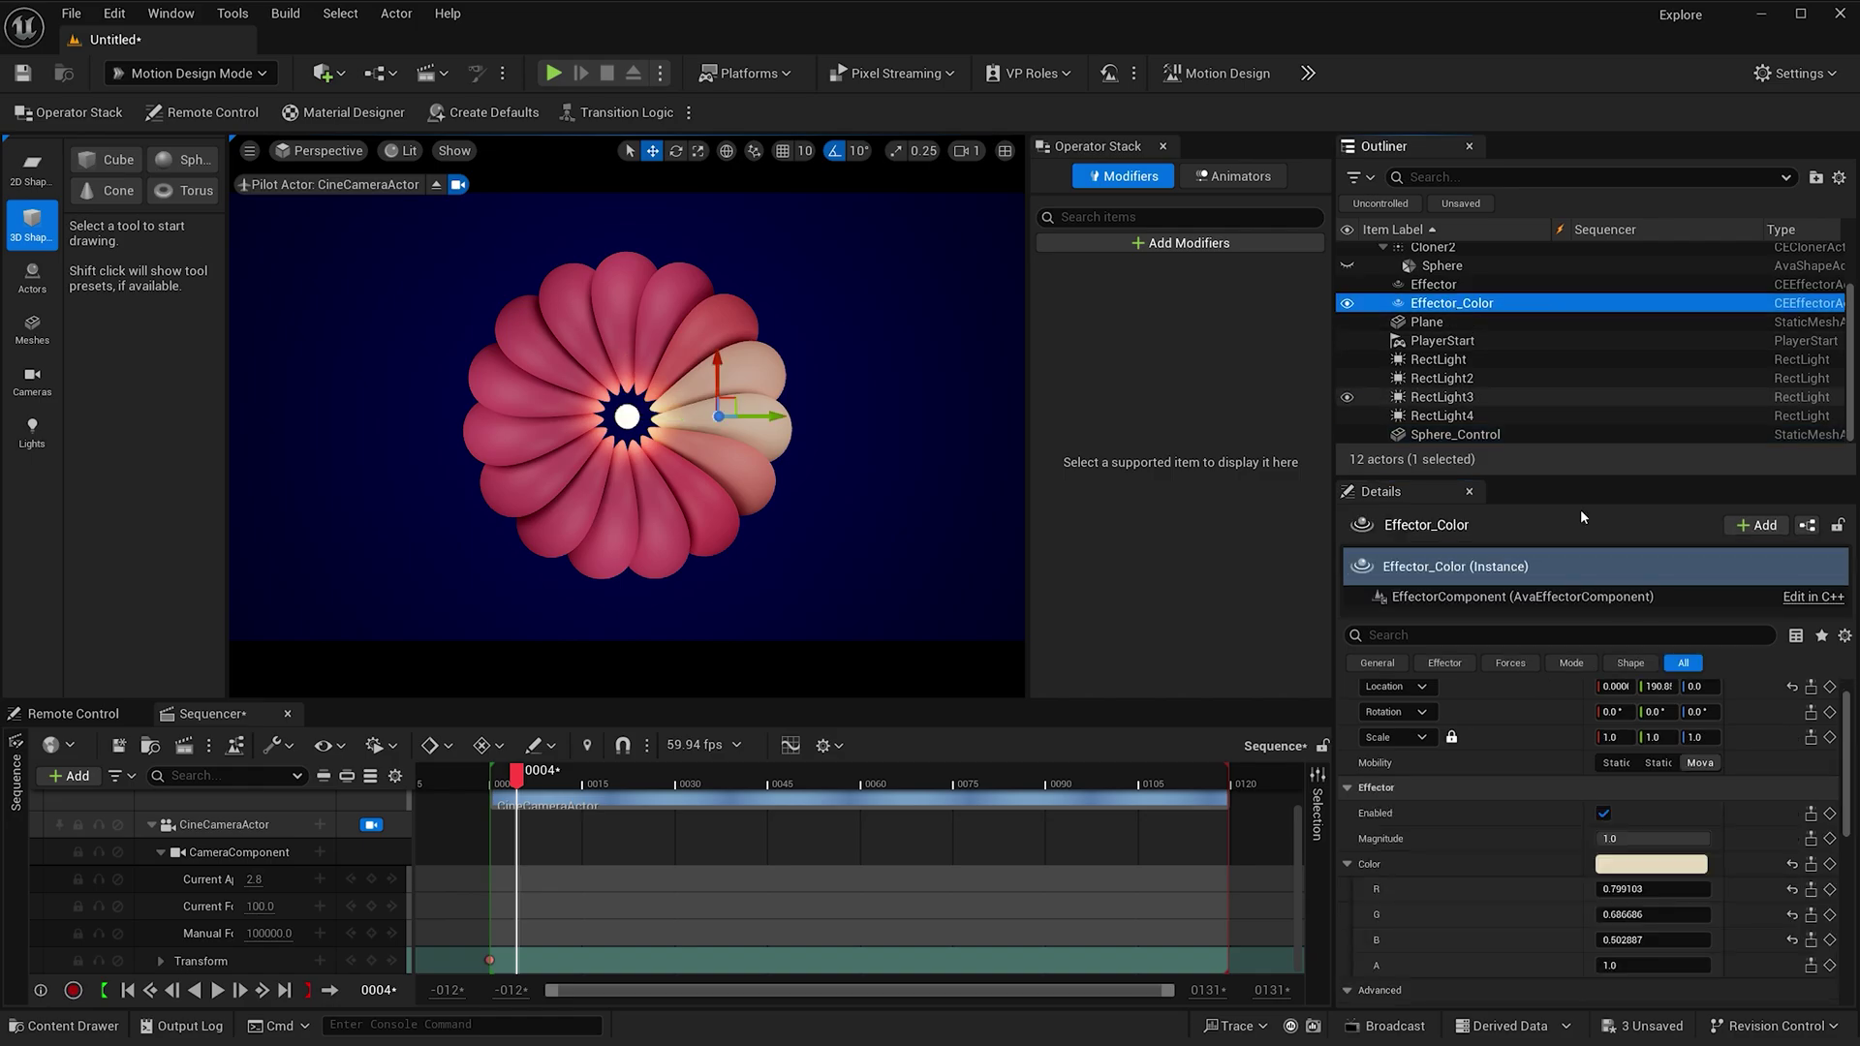
click(1792, 686)
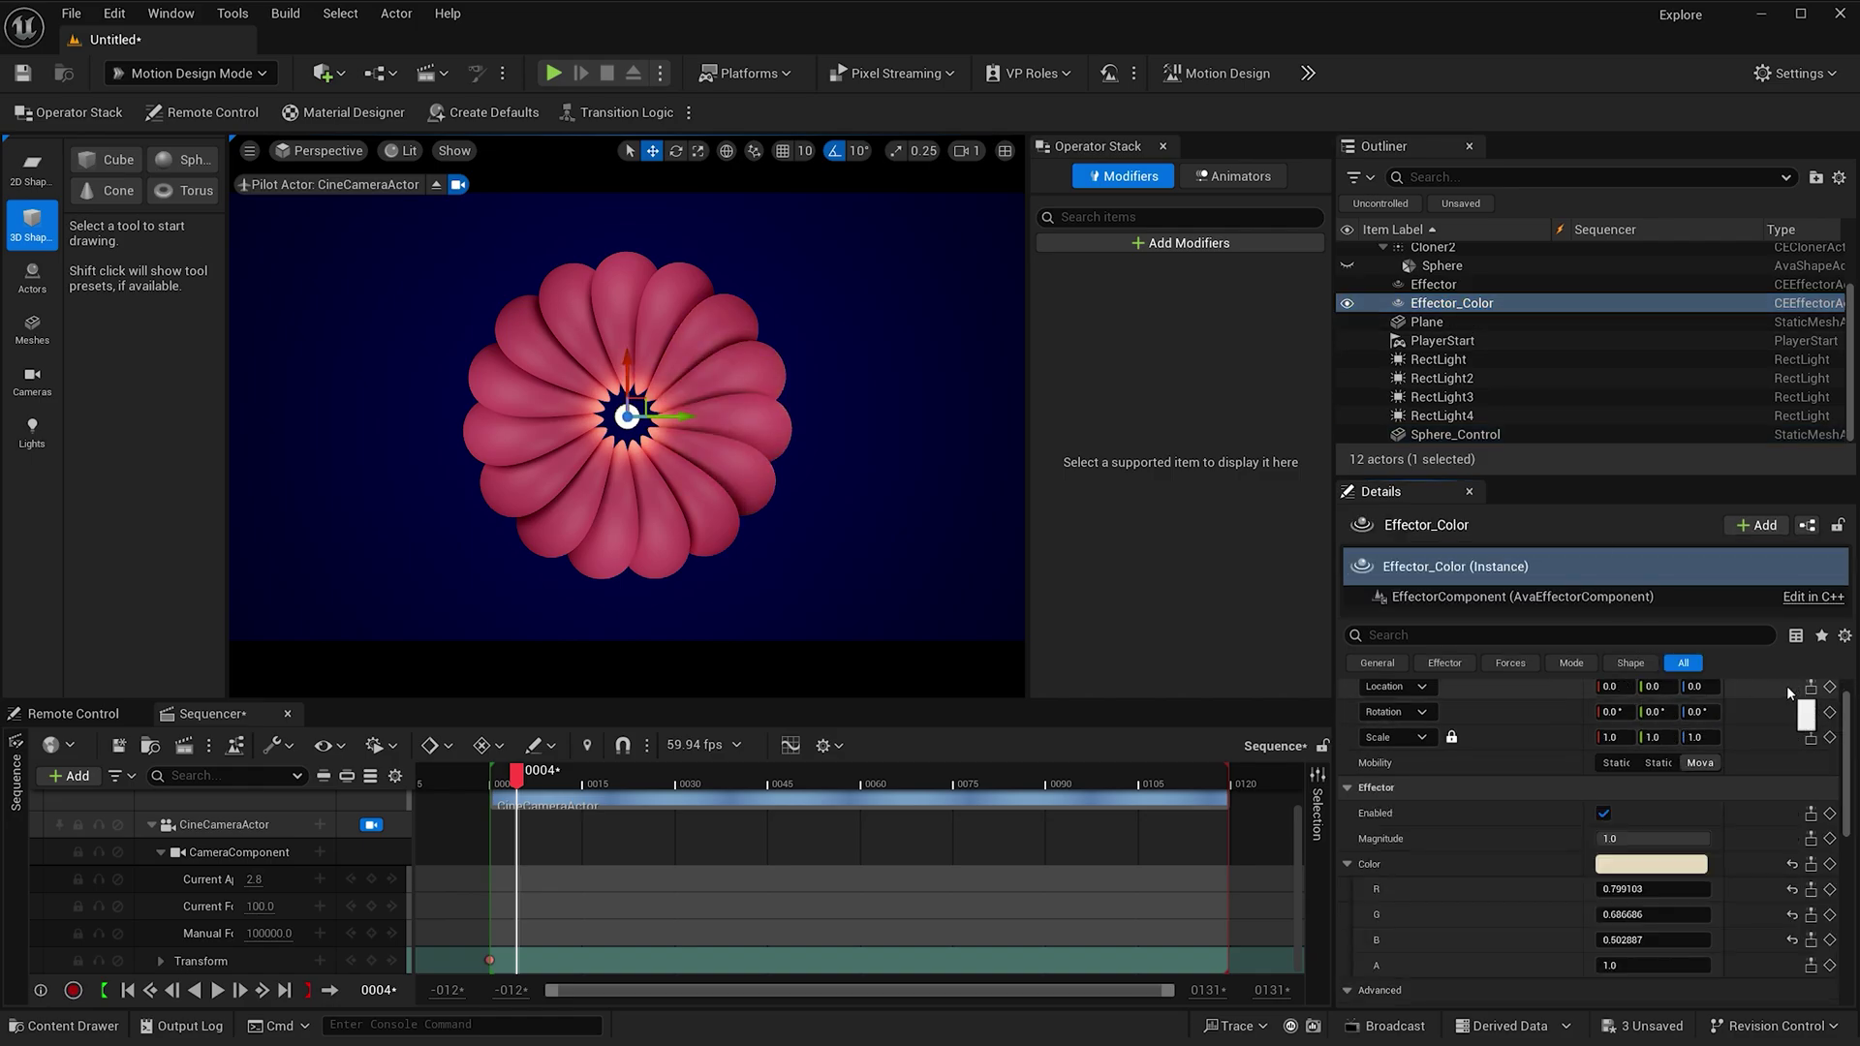
- Nest Effector_Color under Sphere_Control, test-move the sphere, then undo the move
click(1458, 304)
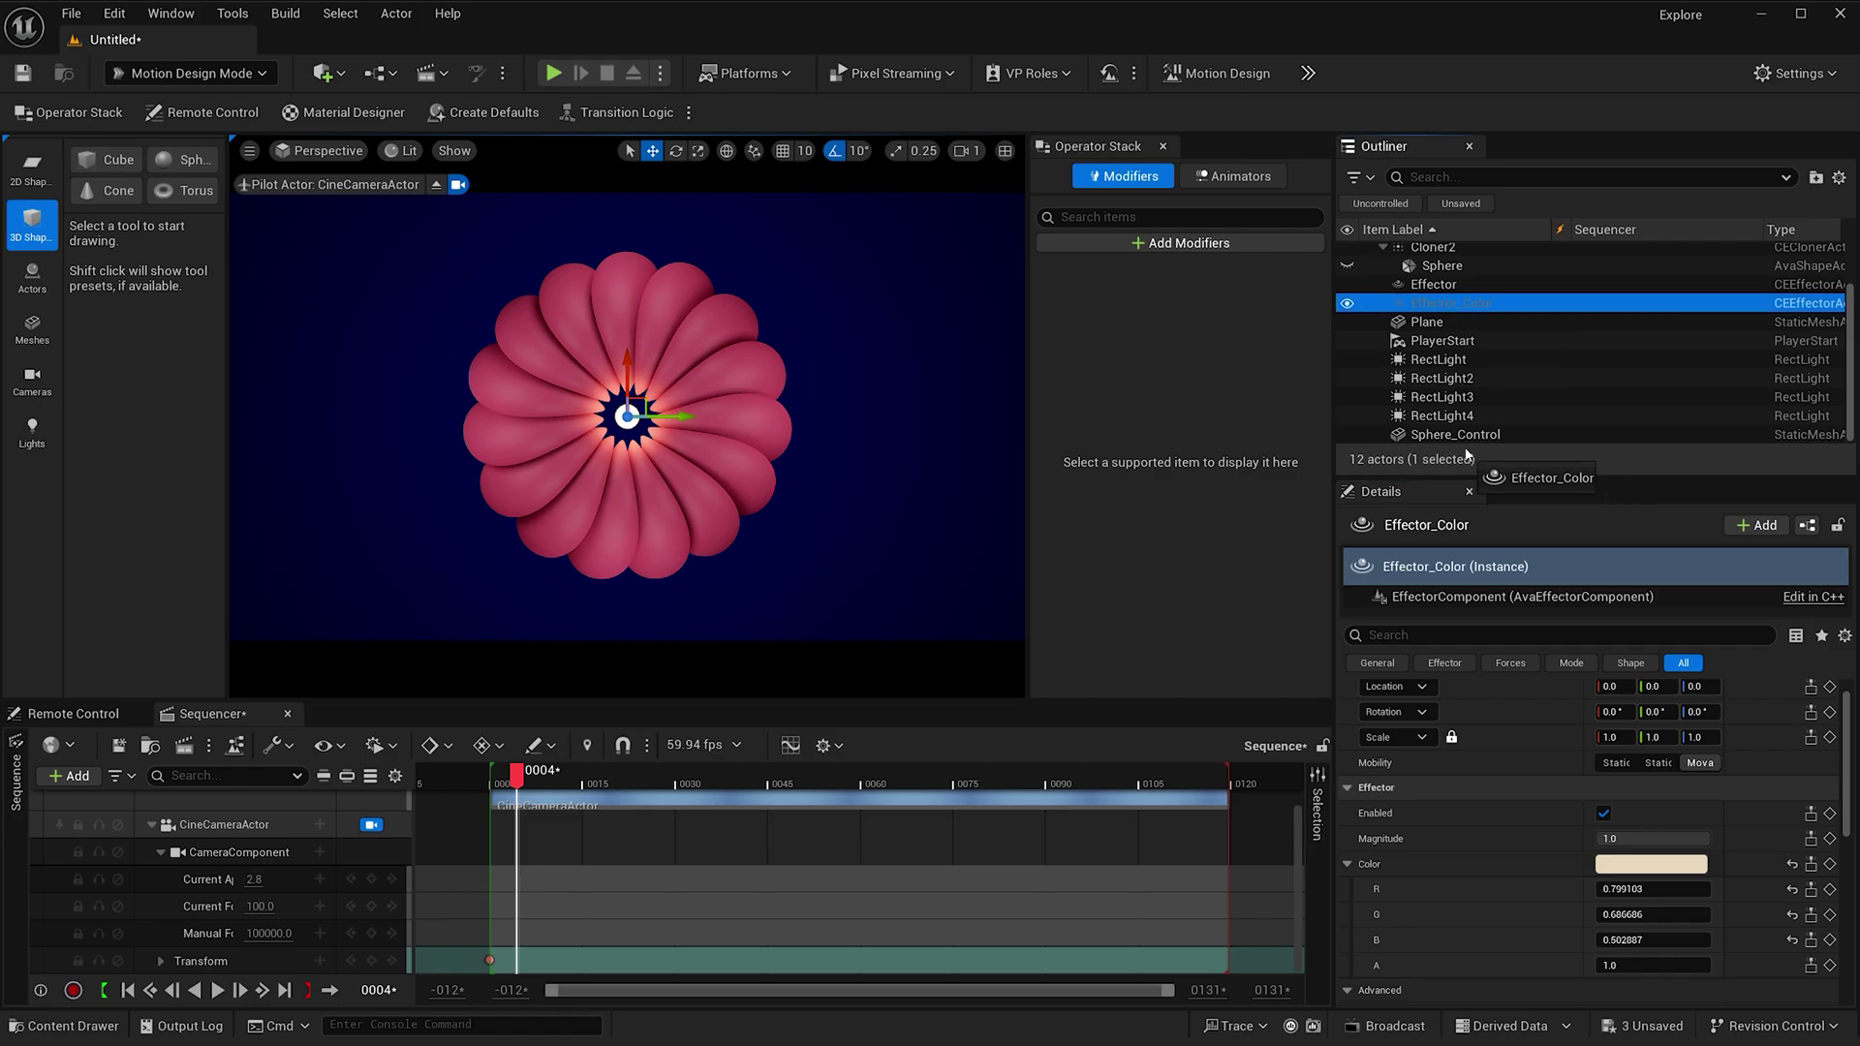
drag(1462, 434, 1462, 434)
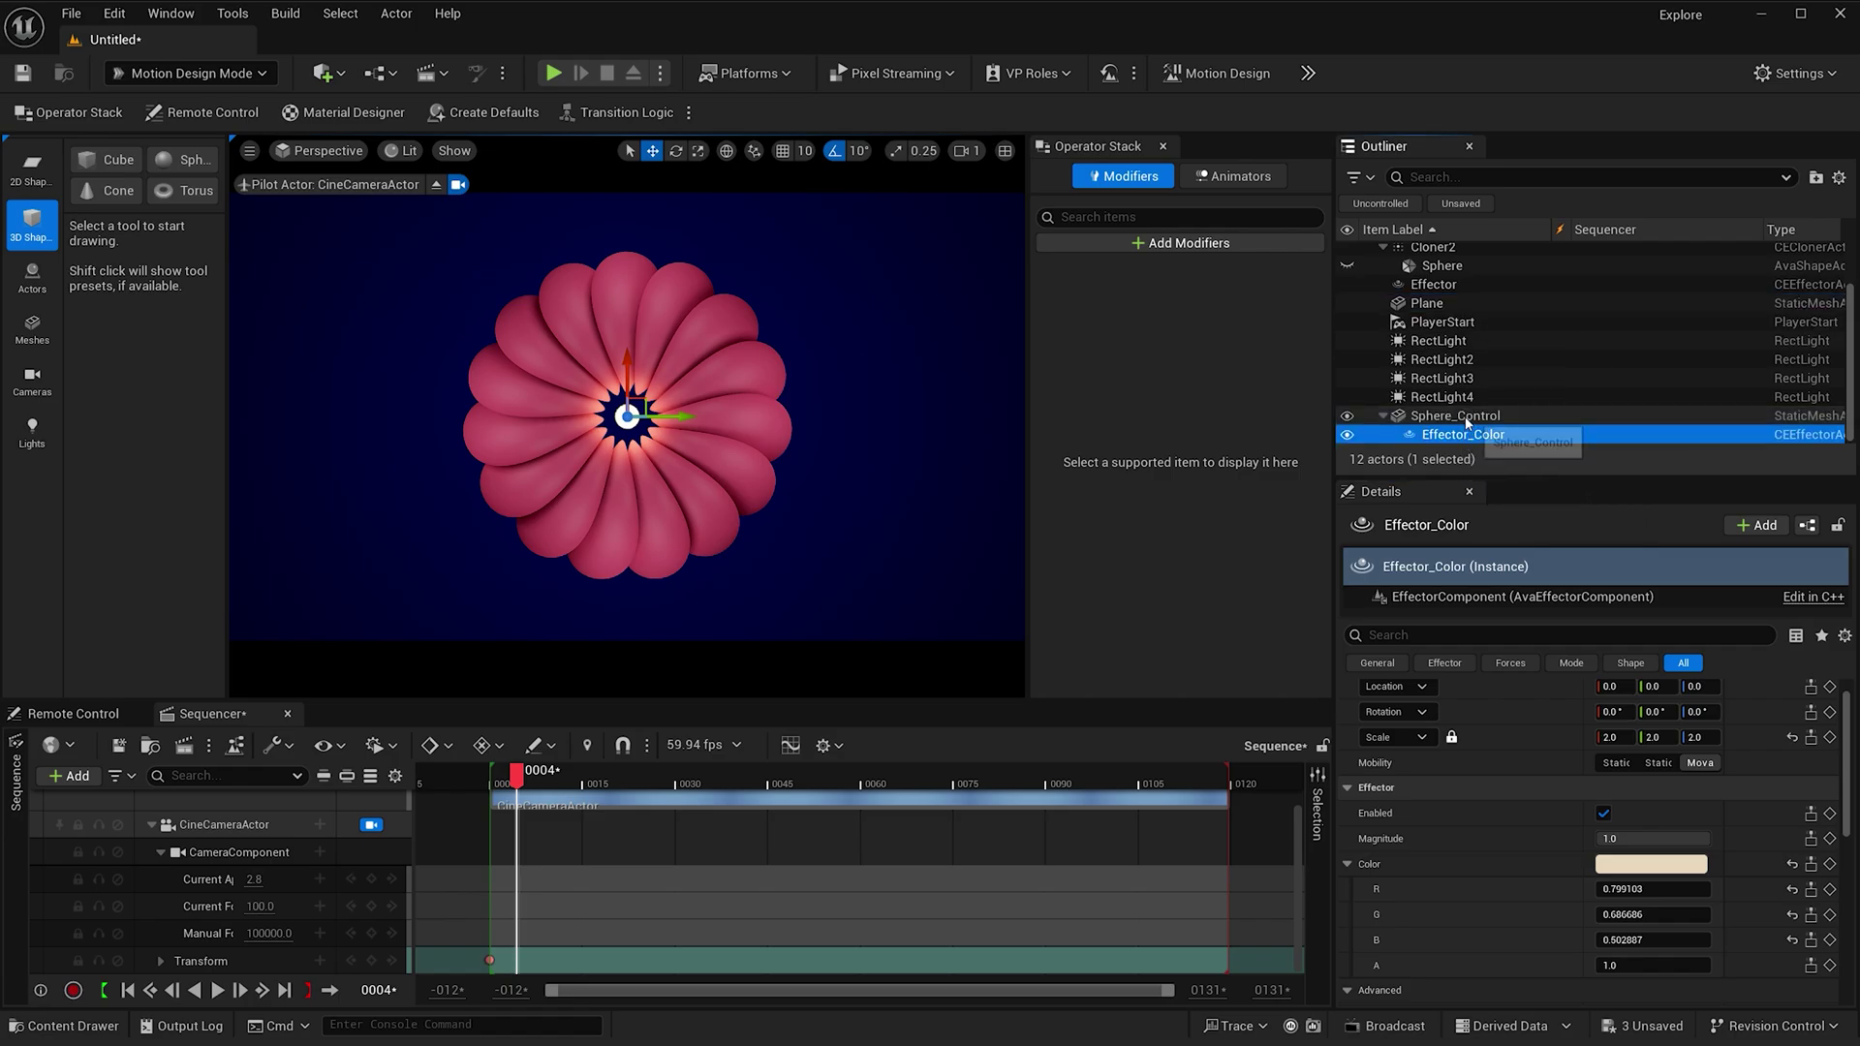
mouse_move(640, 403)
mouse_down()
mouse_move(712, 339)
mouse_move(552, 337)
mouse_move(645, 516)
mouse_move(656, 405)
mouse_up()
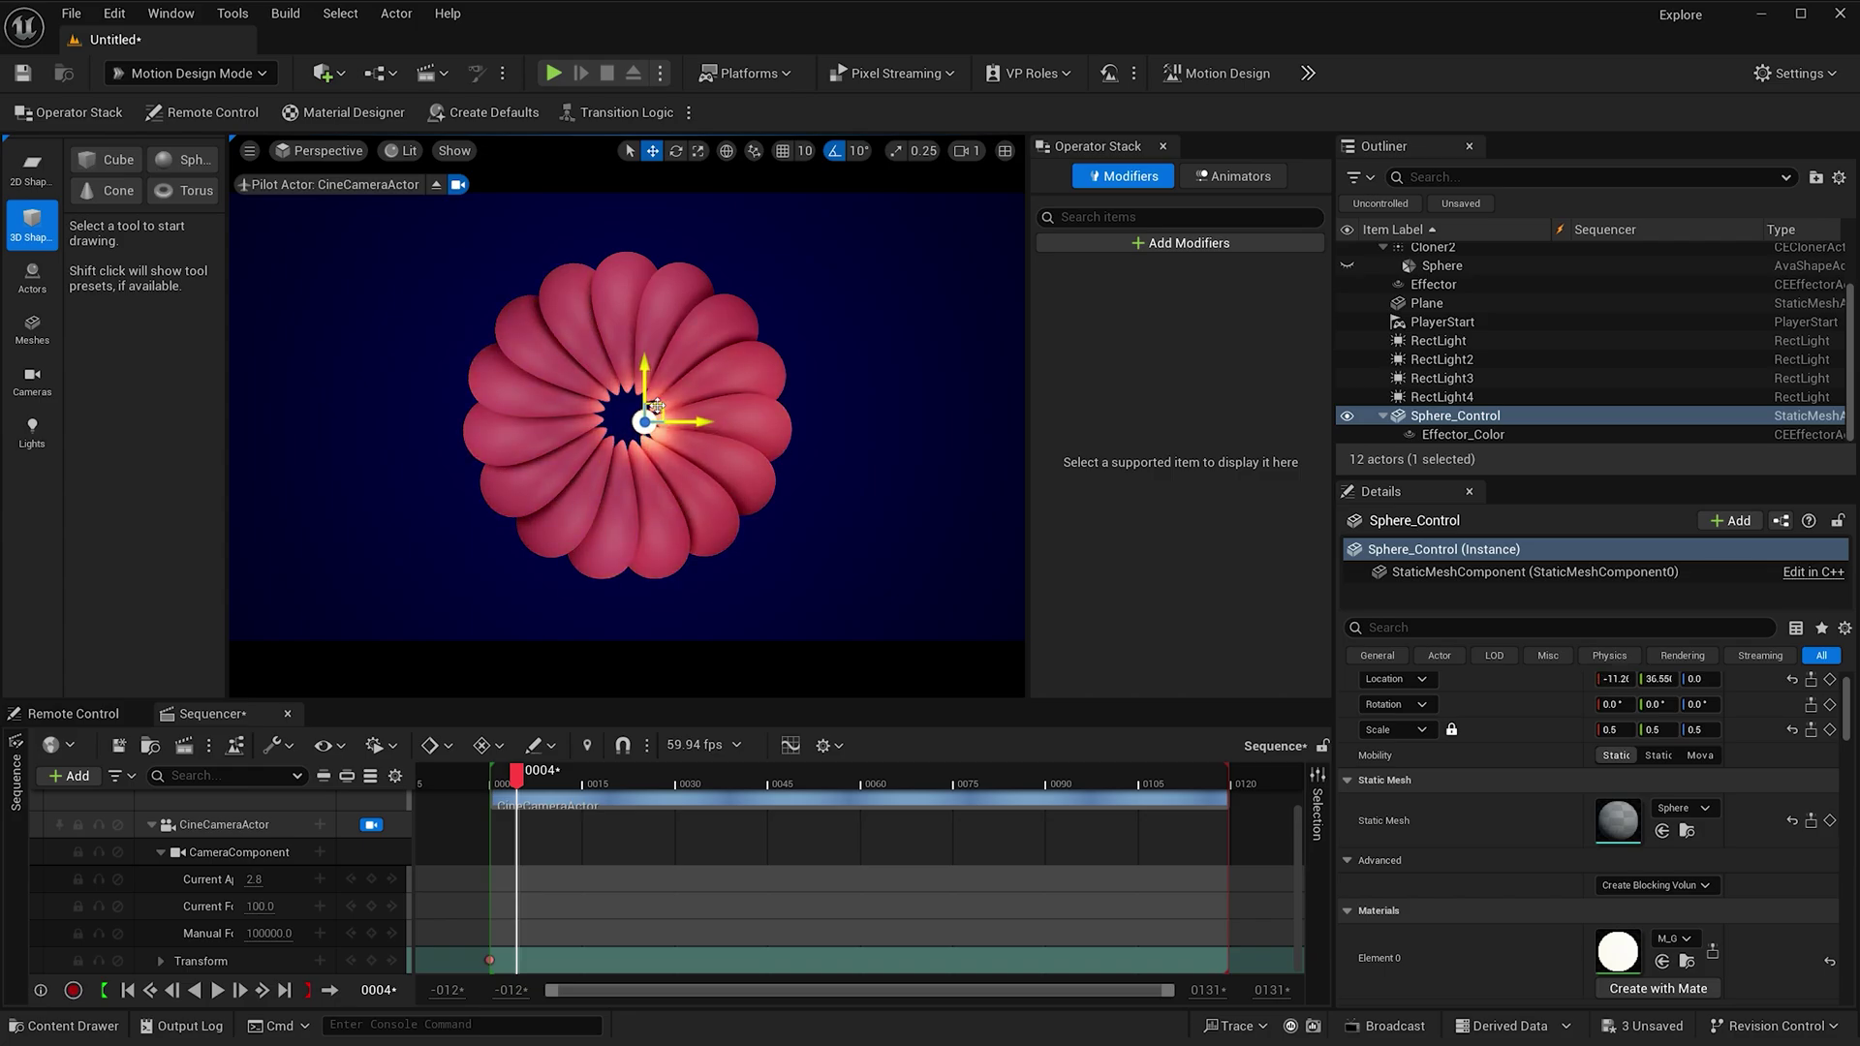
key(ctrl+z)
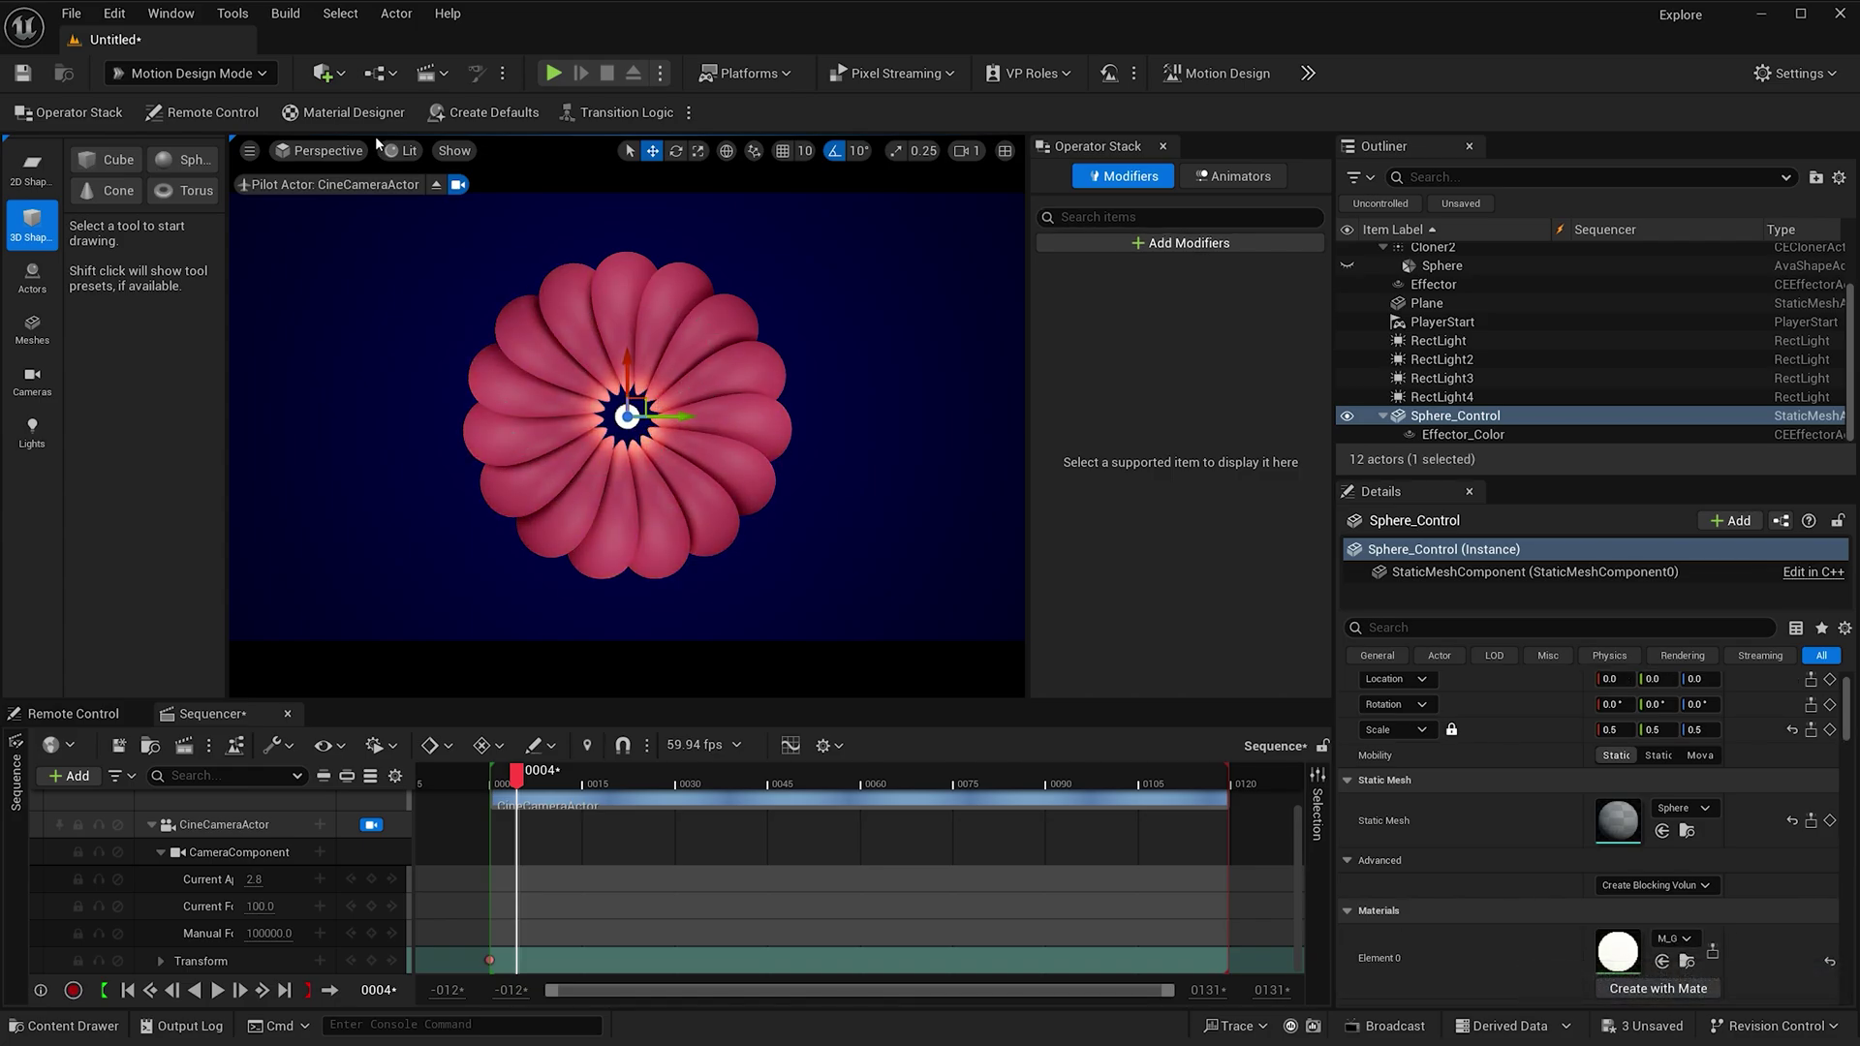
- Add a spline actor to the level and lift it above the flower
click(330, 73)
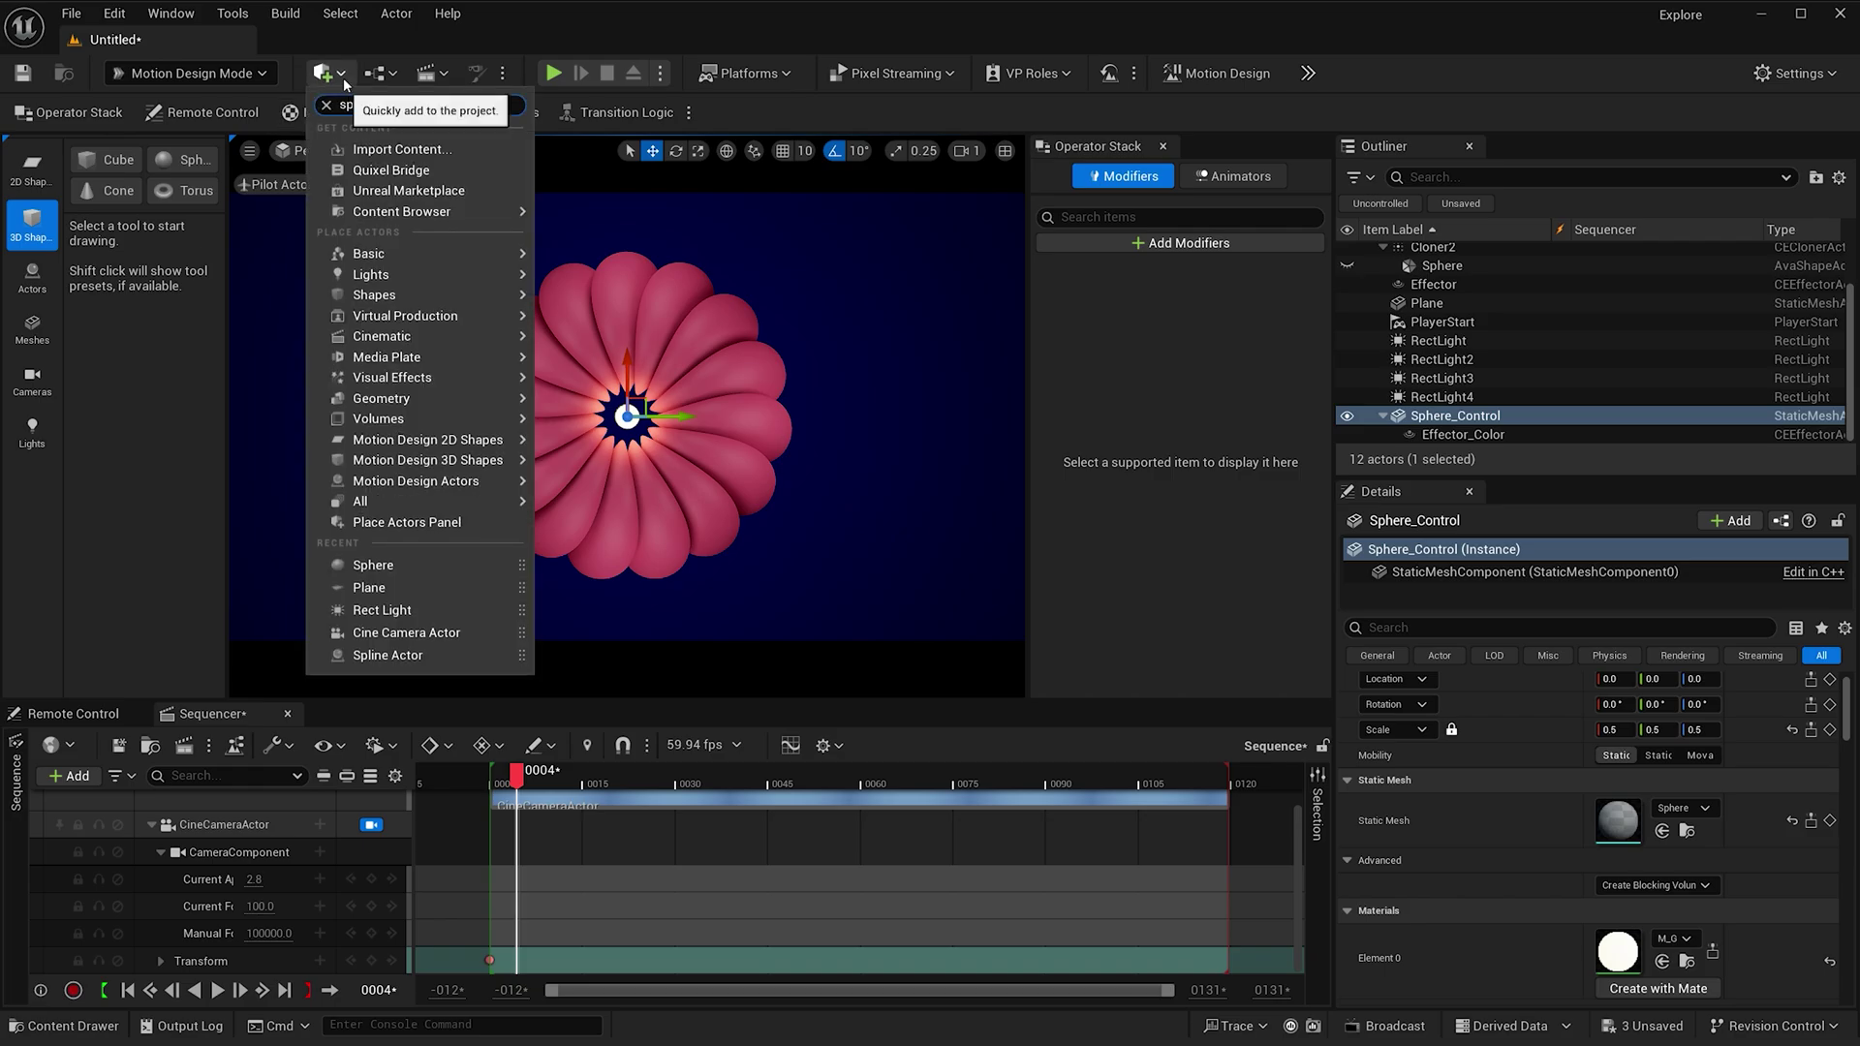
click(392, 126)
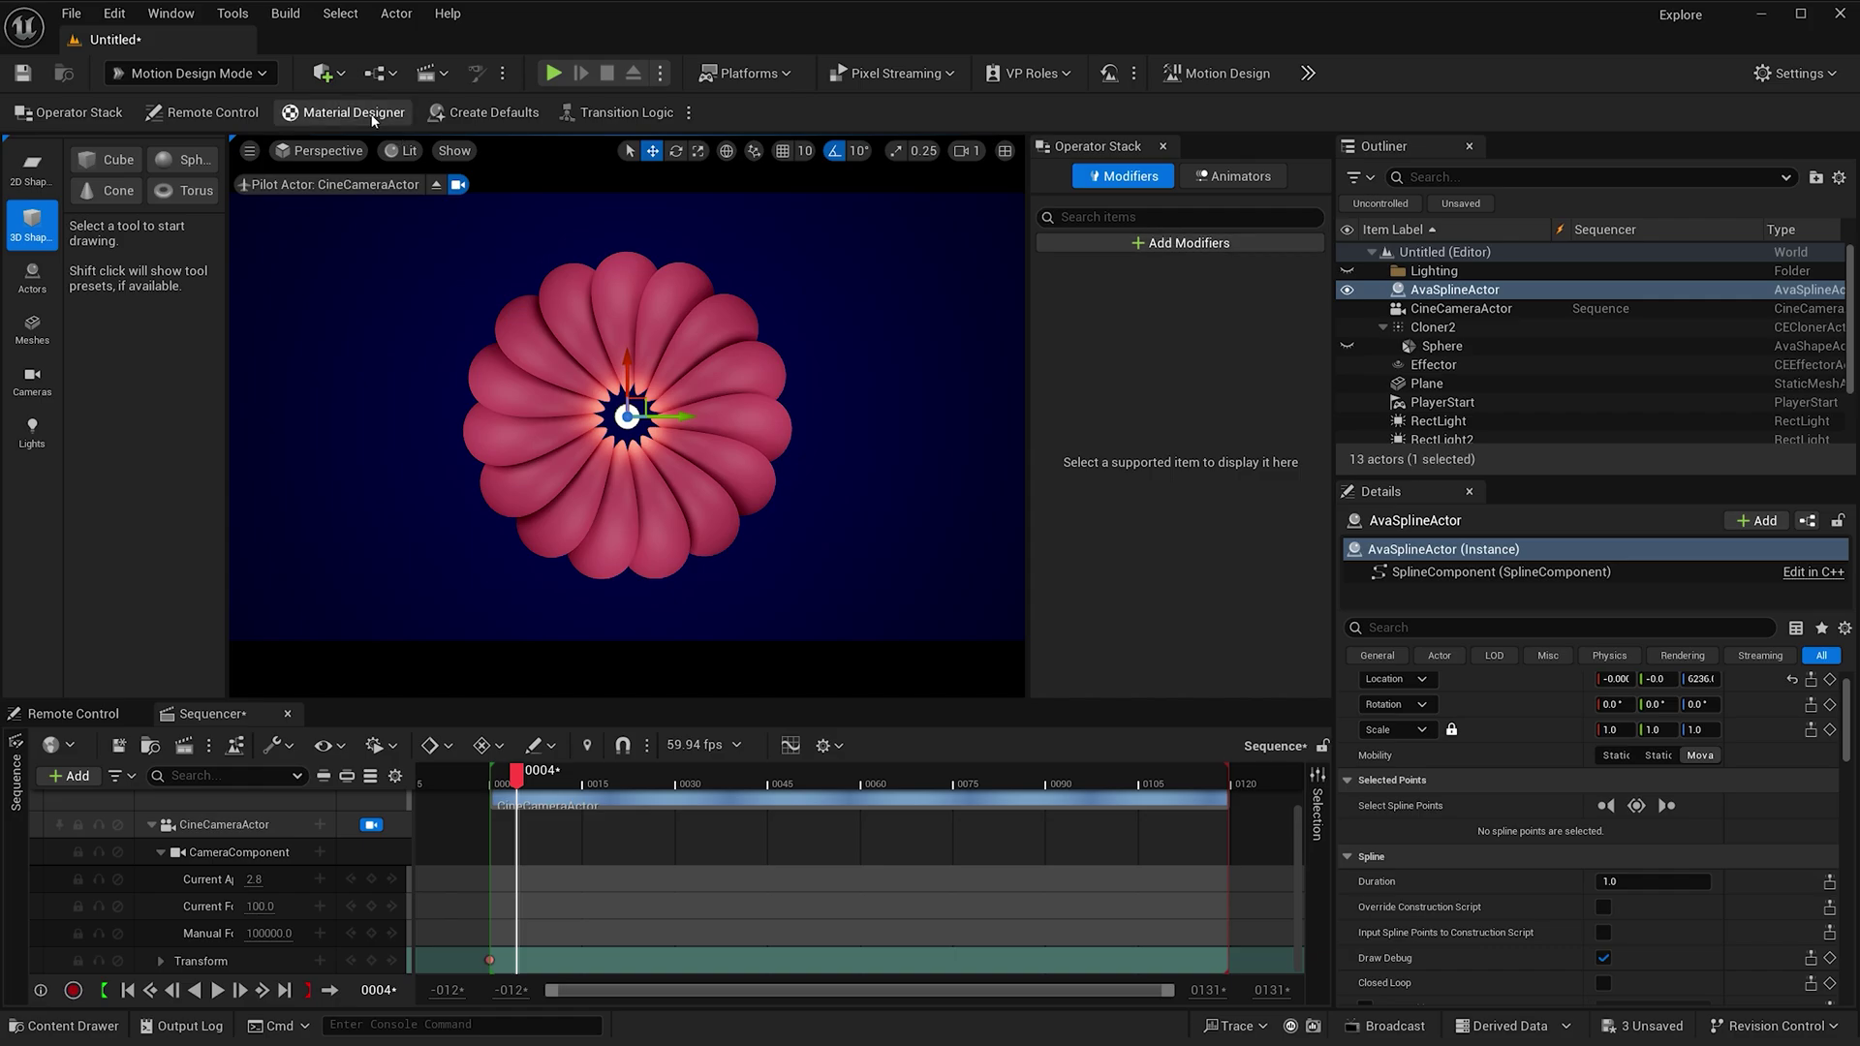
scroll(579, 433, up, 5)
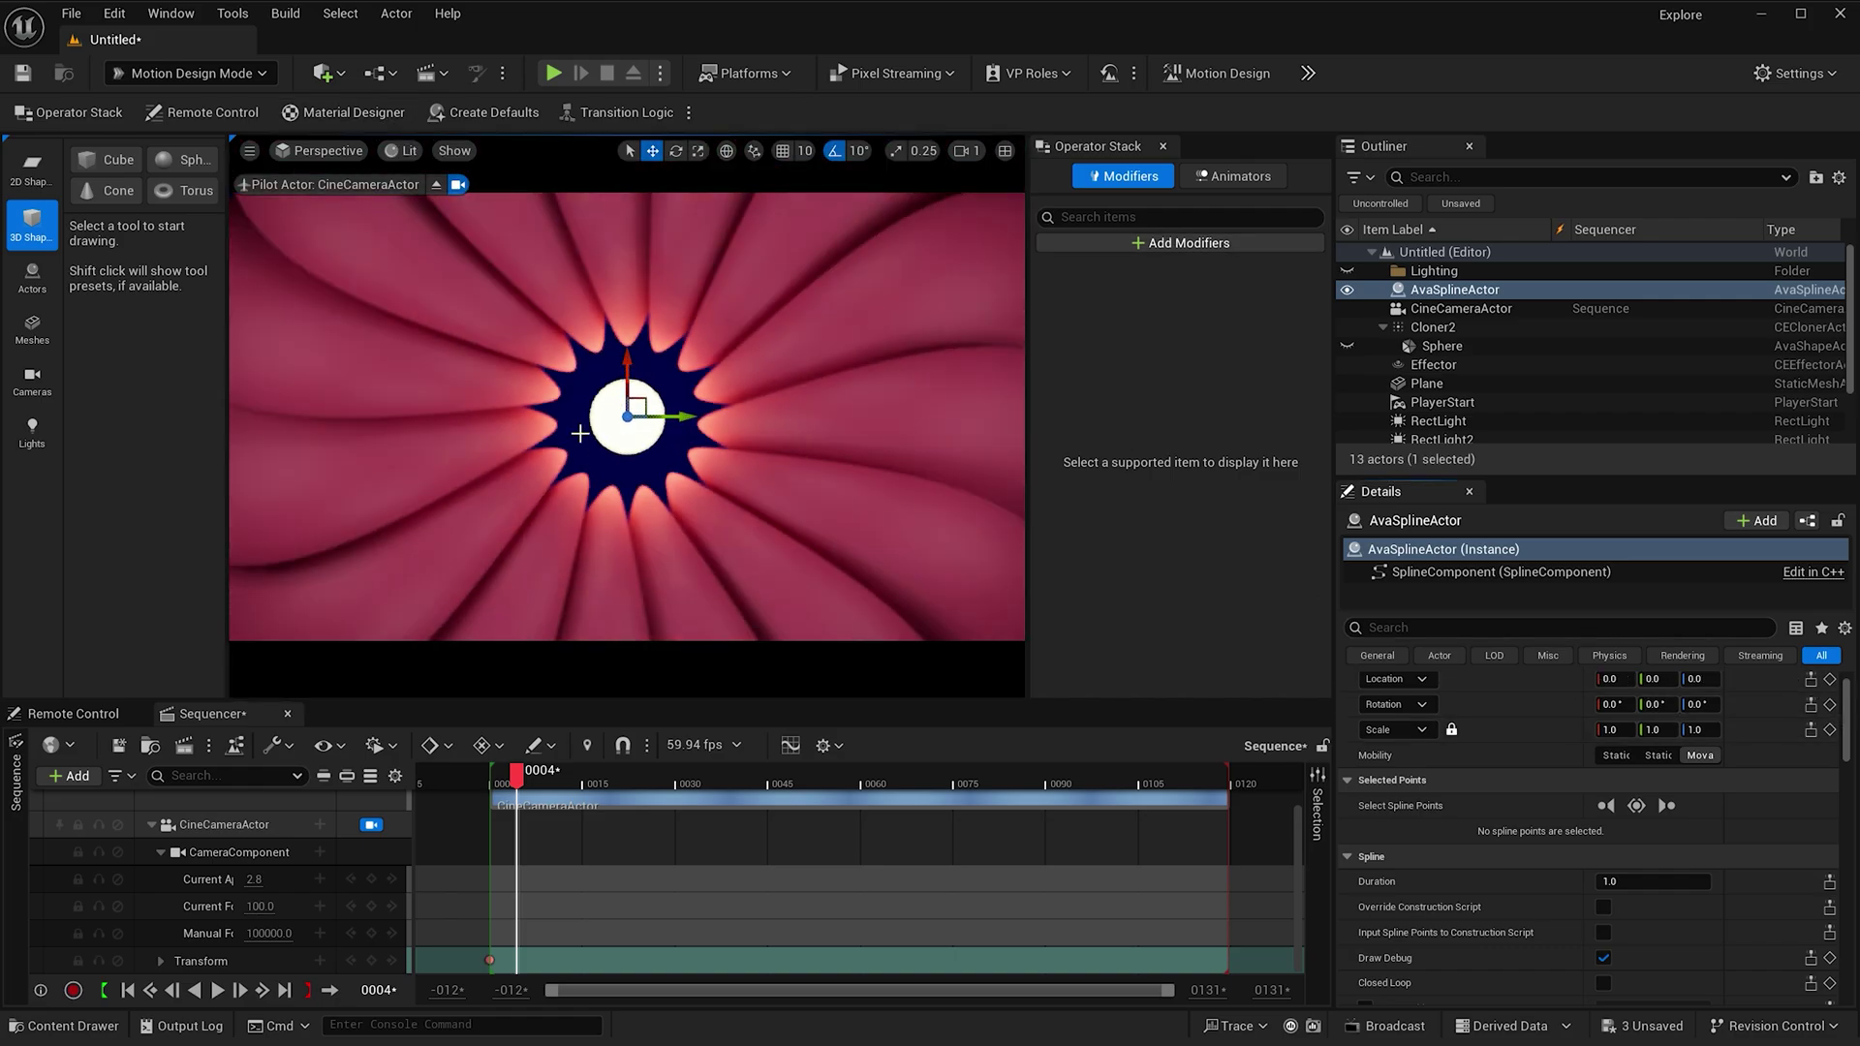
alt+drag(580, 433, 613, 221)
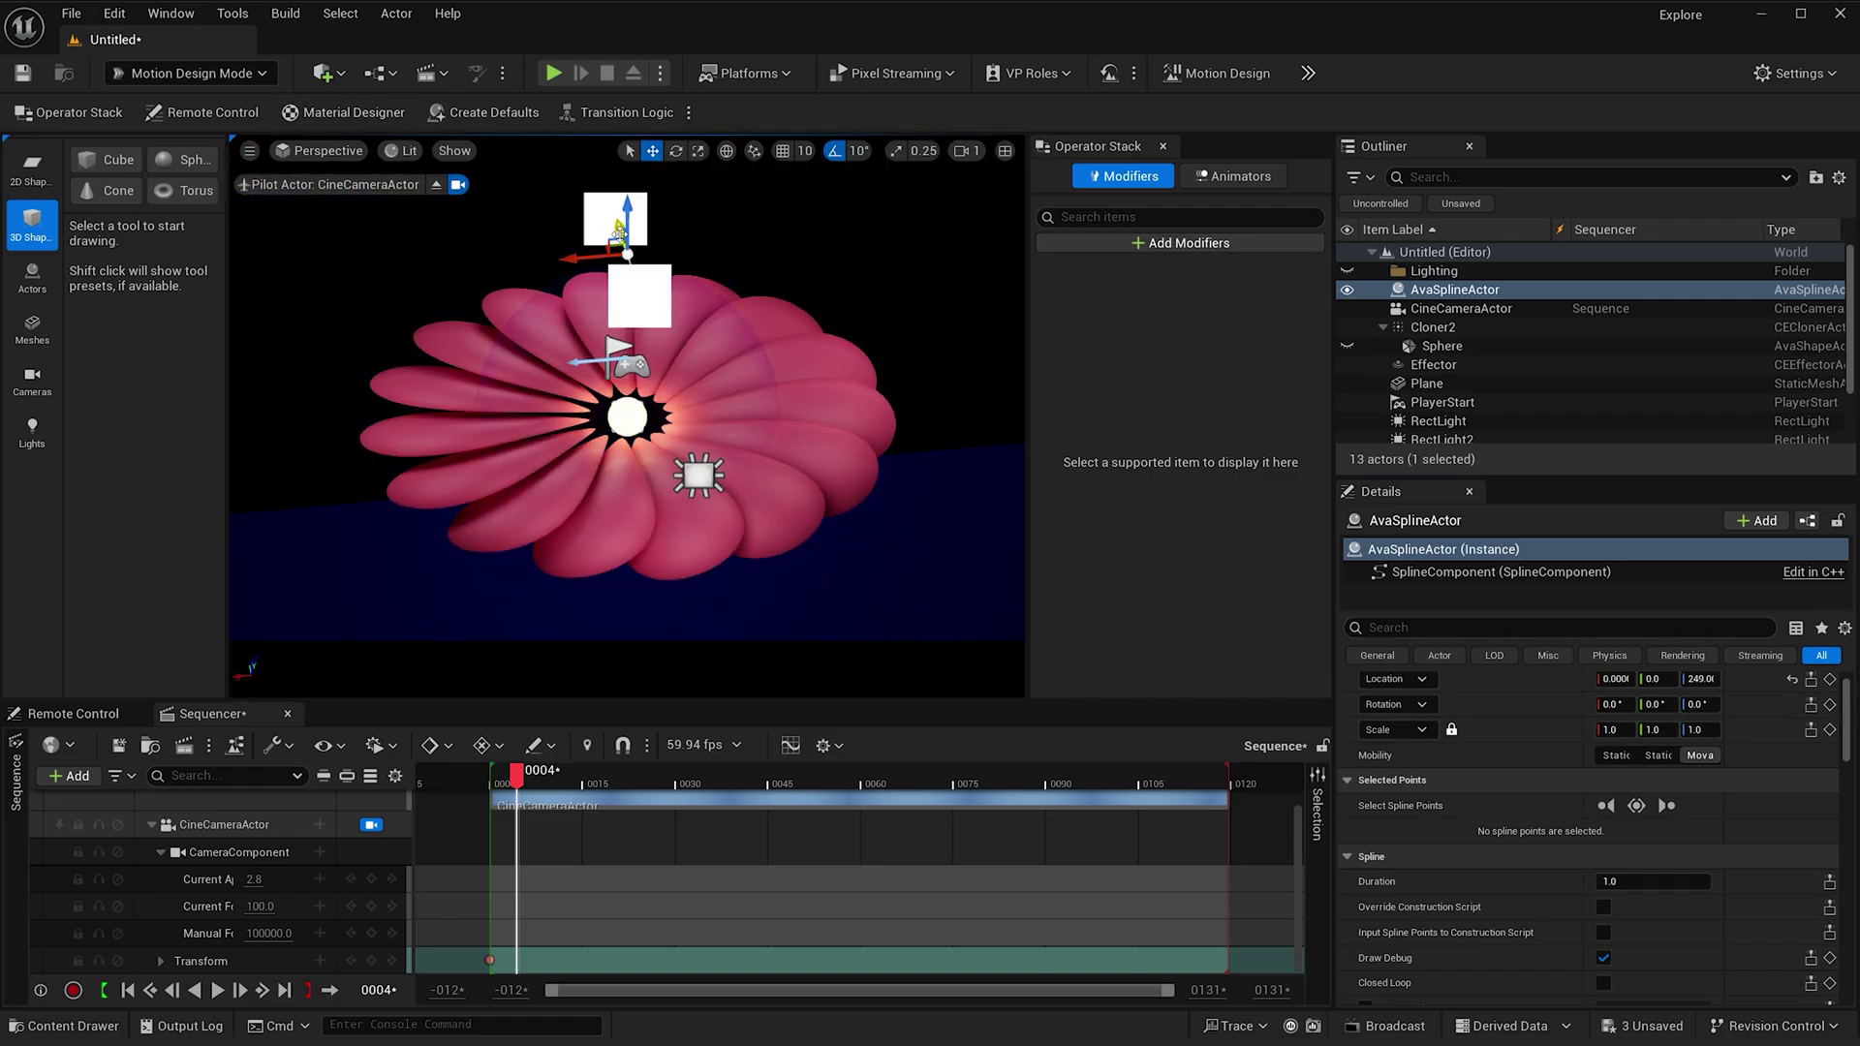
- Generate a circle shape from the spline point's Spline Generation Panel
click(597, 203)
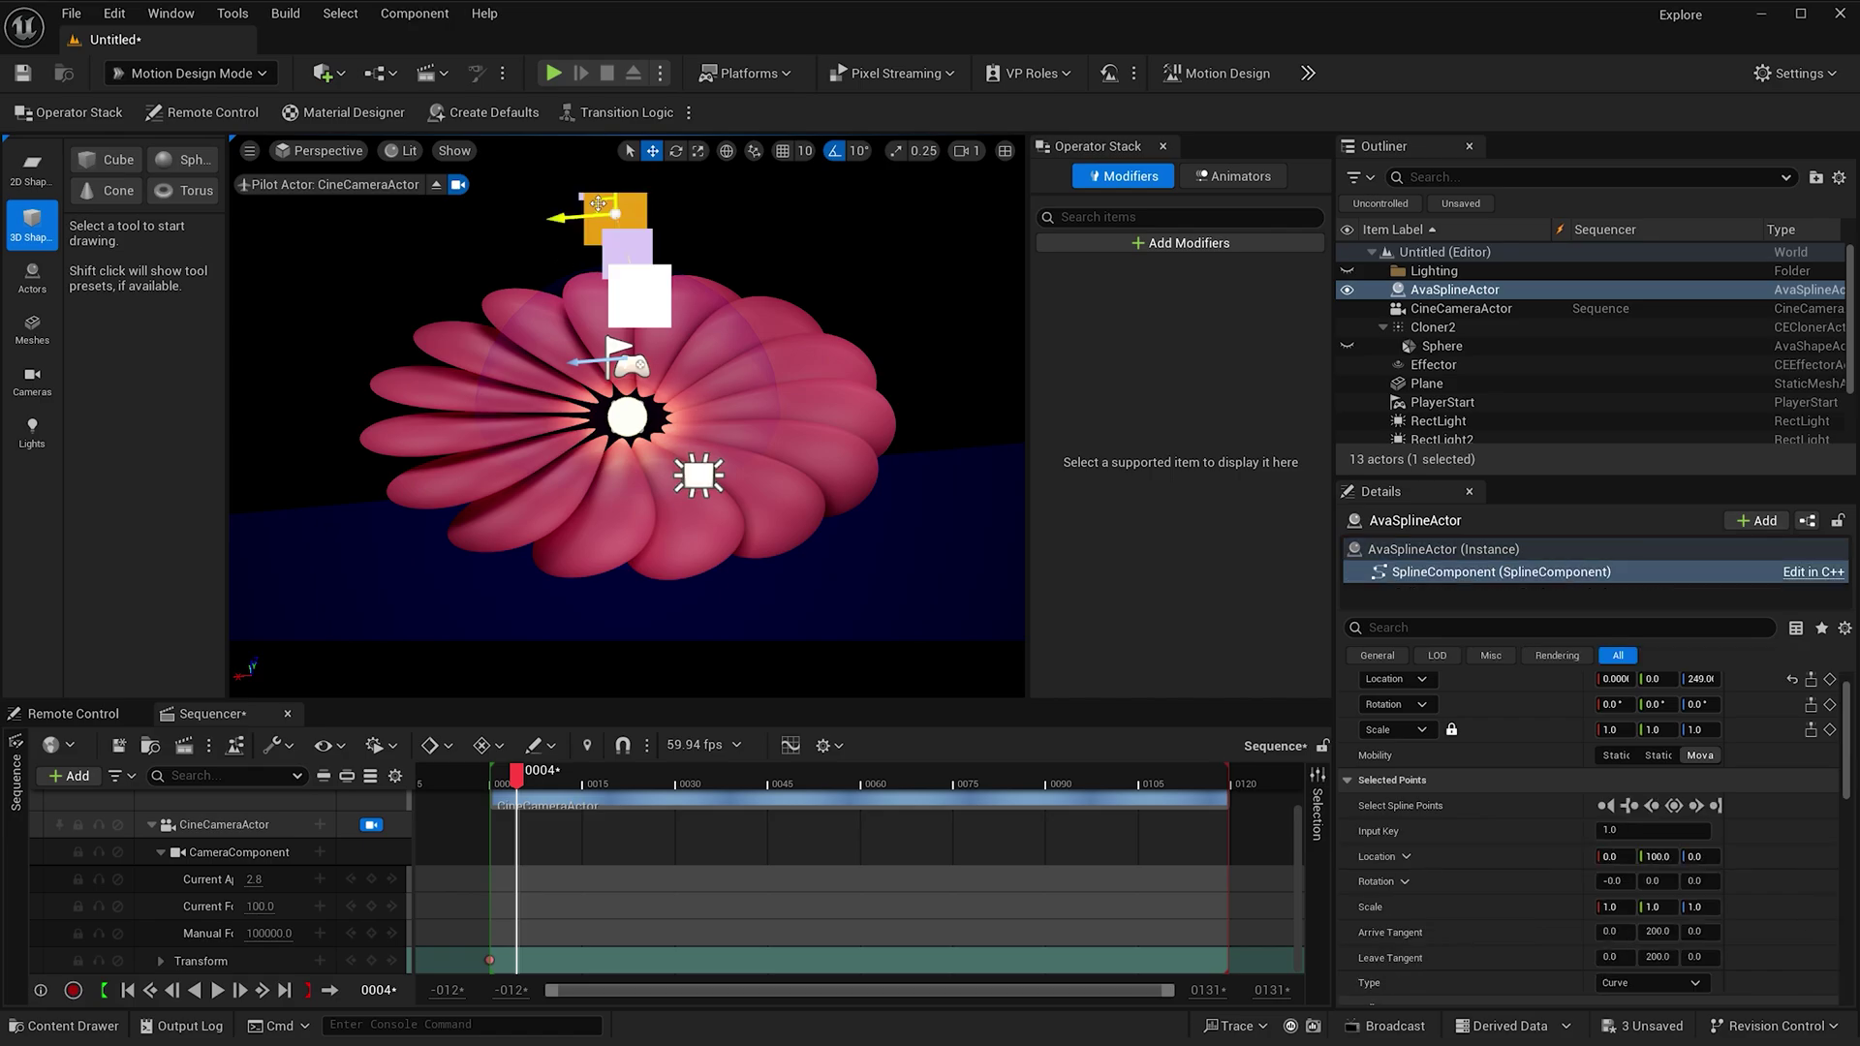
right_click(598, 203)
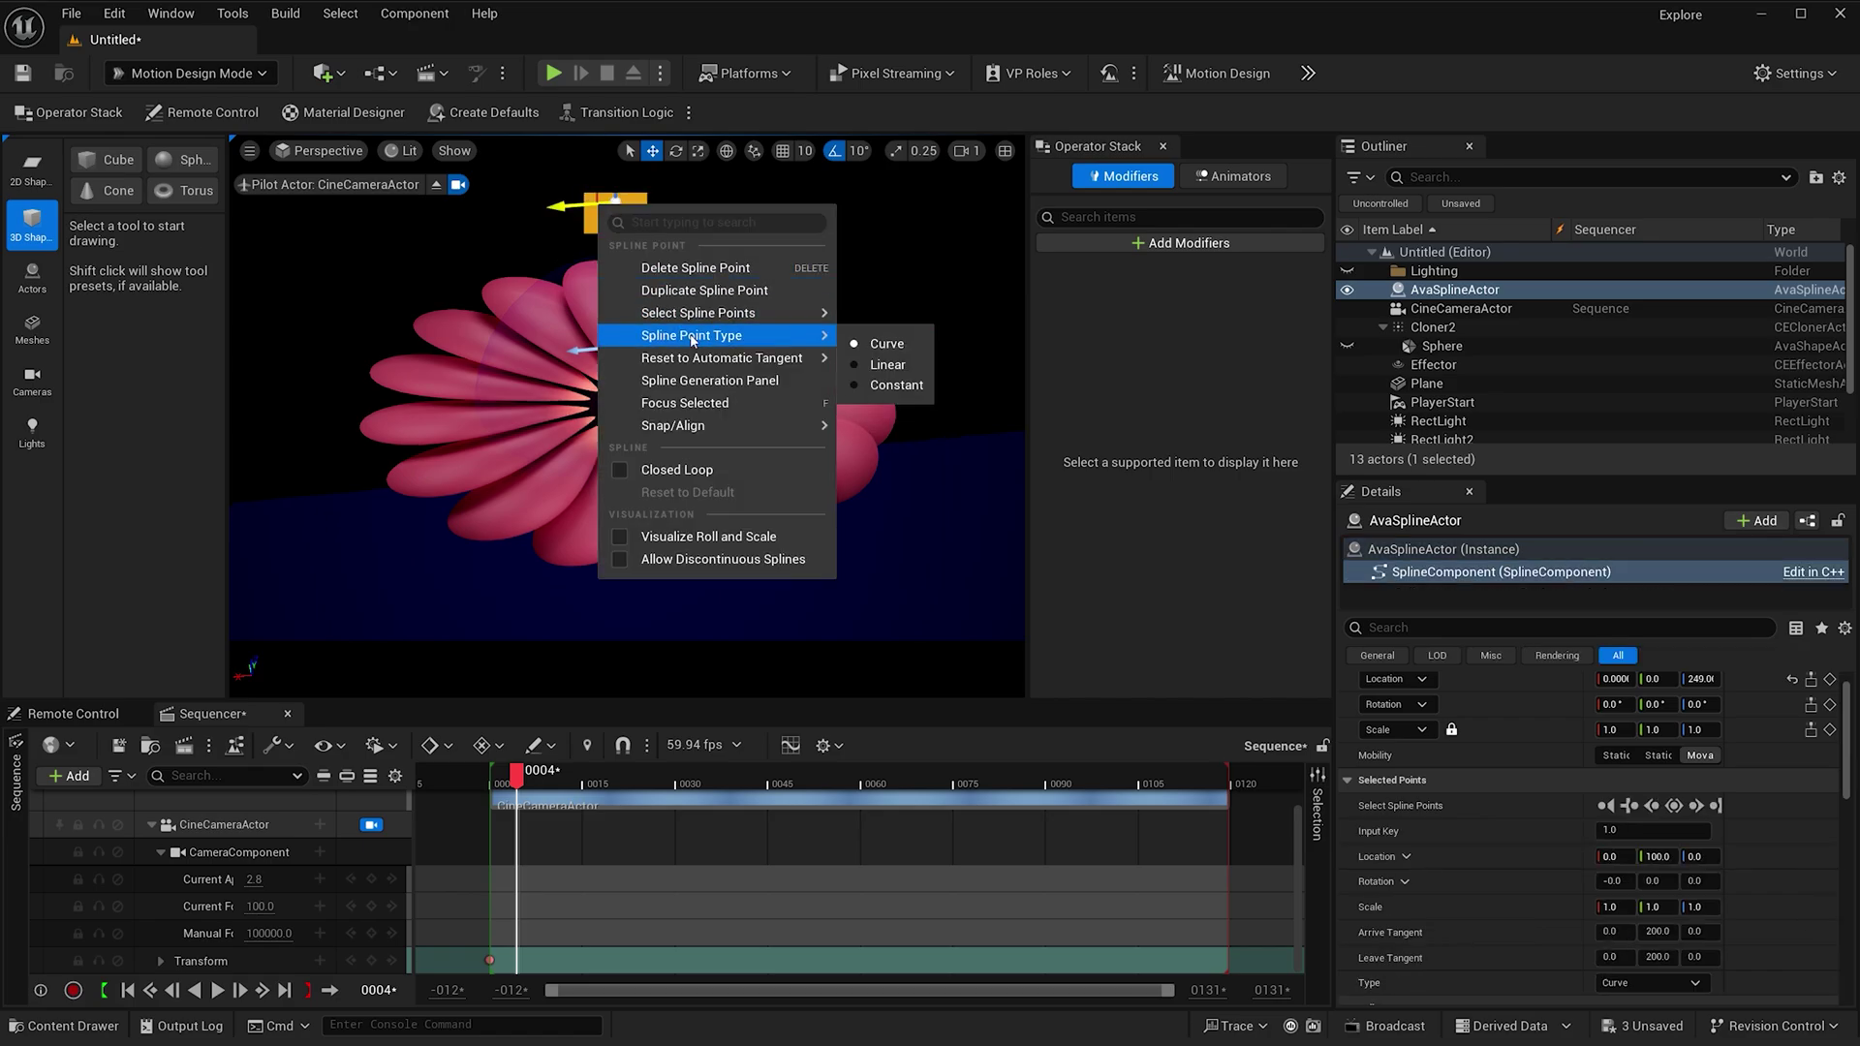
click(699, 380)
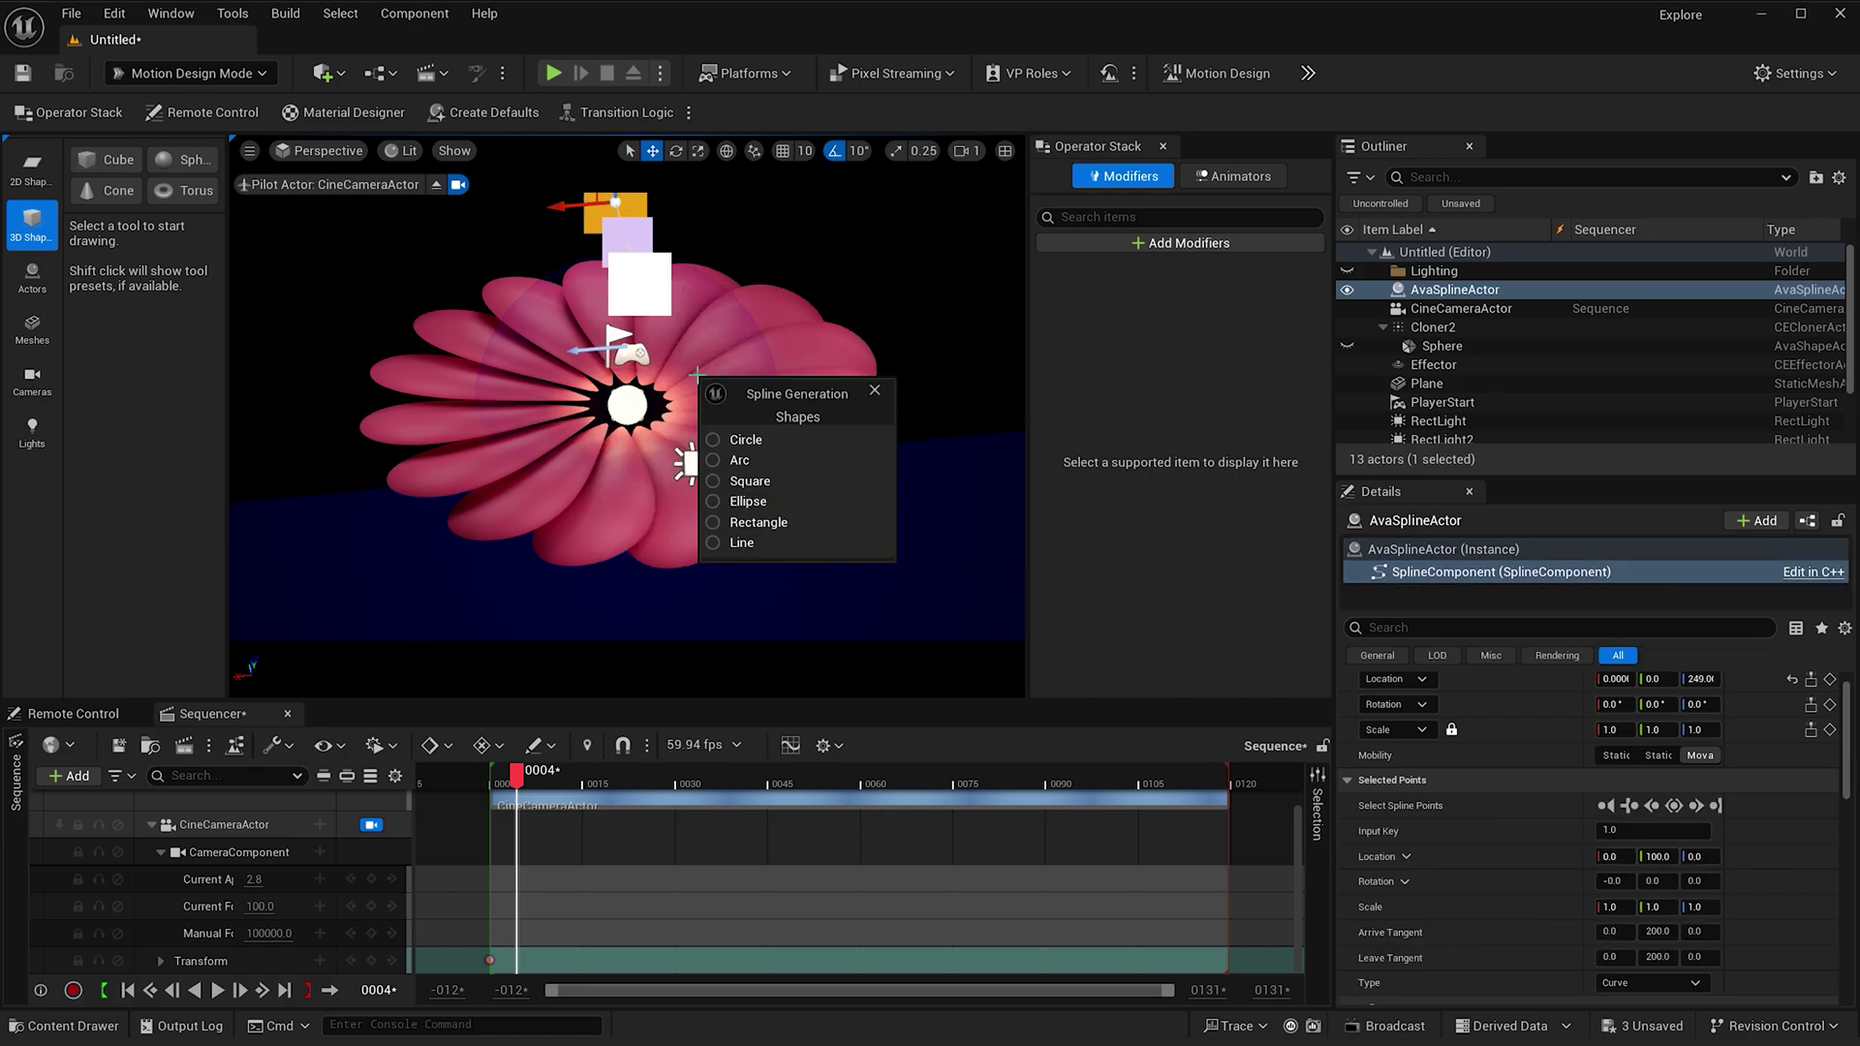
click(714, 441)
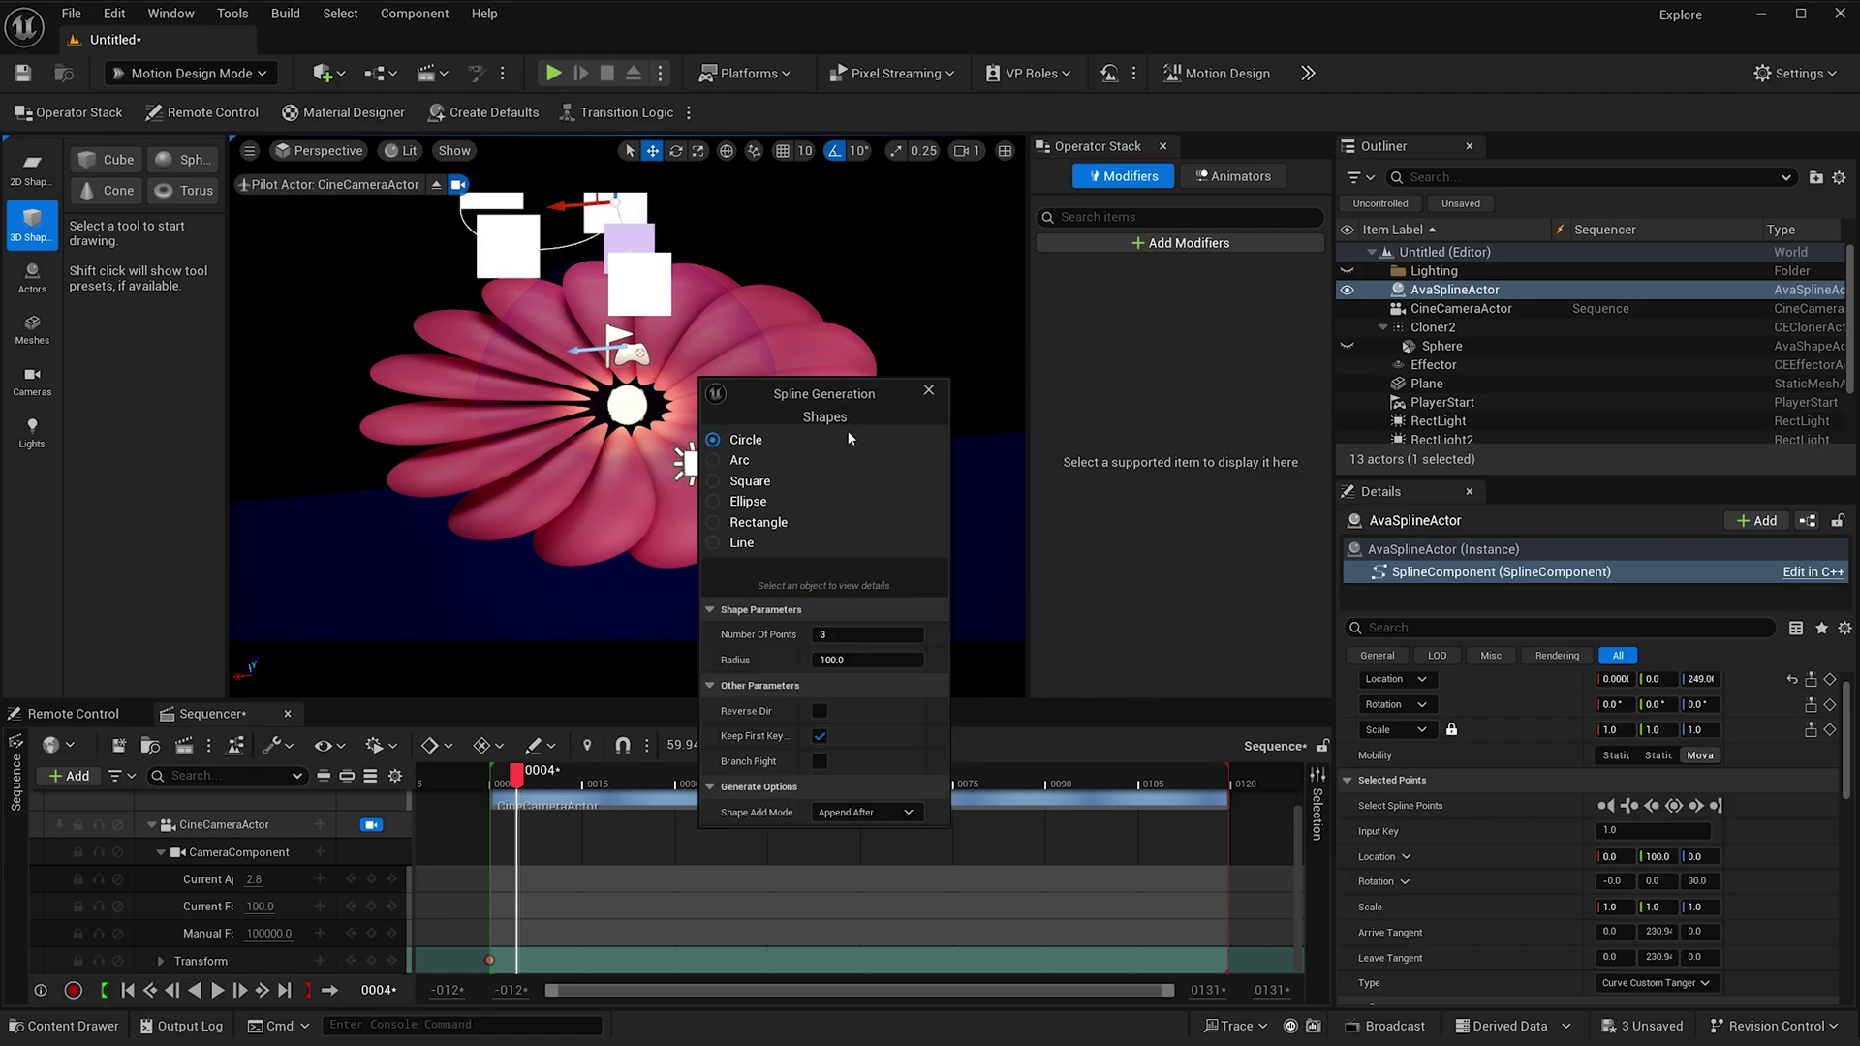
click(932, 394)
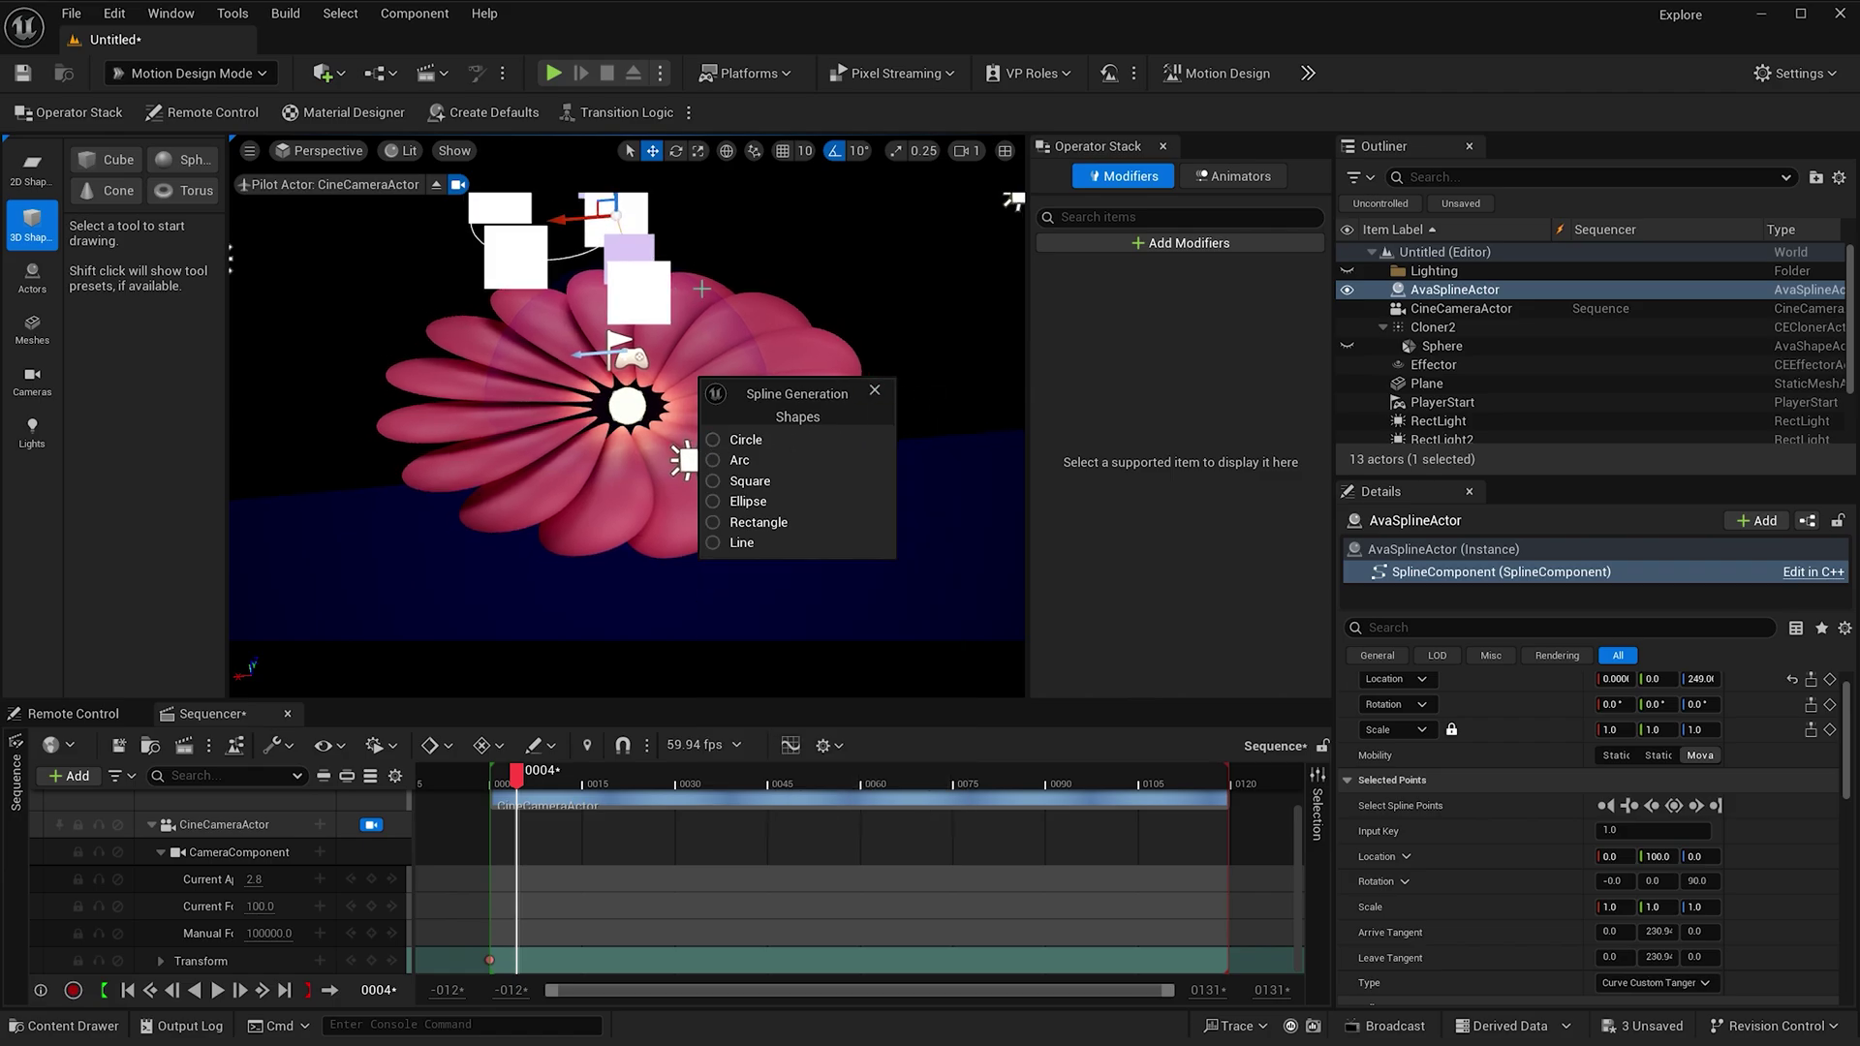
- Try moving a spline point, undo the changes, and close the Spline Generation Panel
scroll(553, 804, up, 1)
click(566, 785)
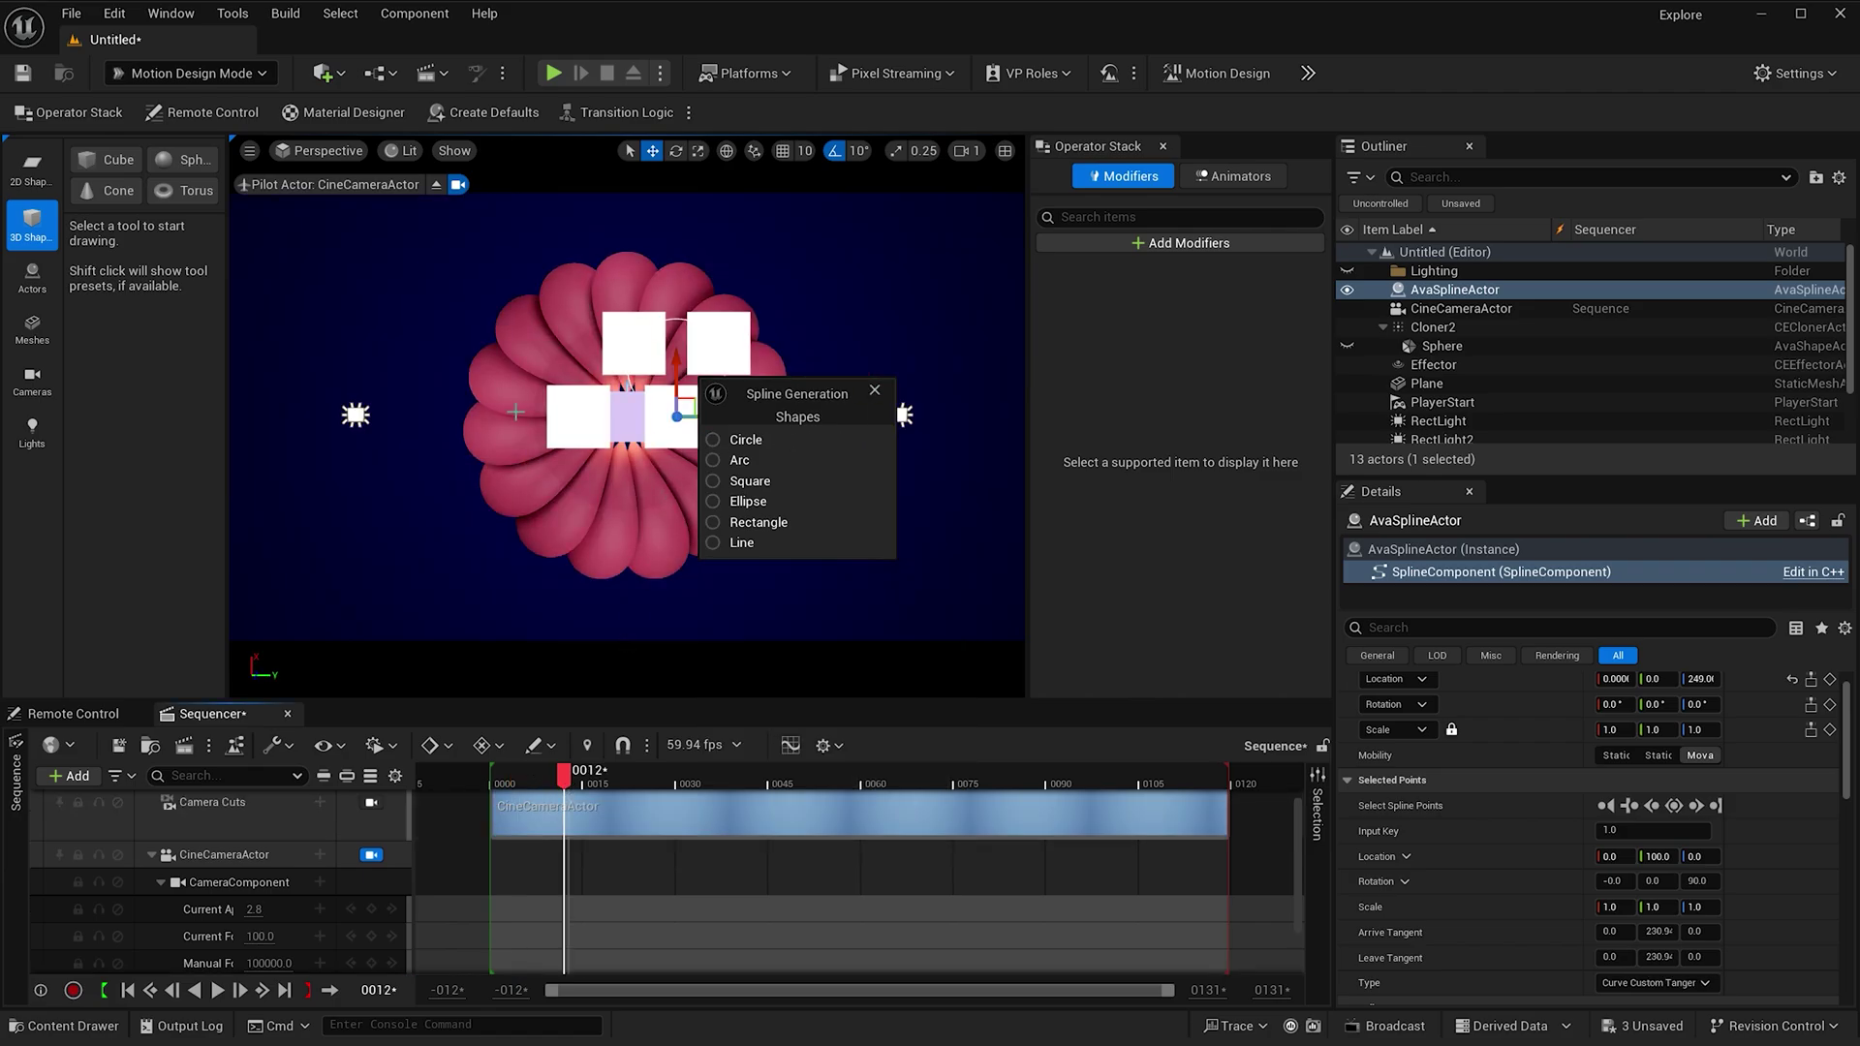
click(558, 417)
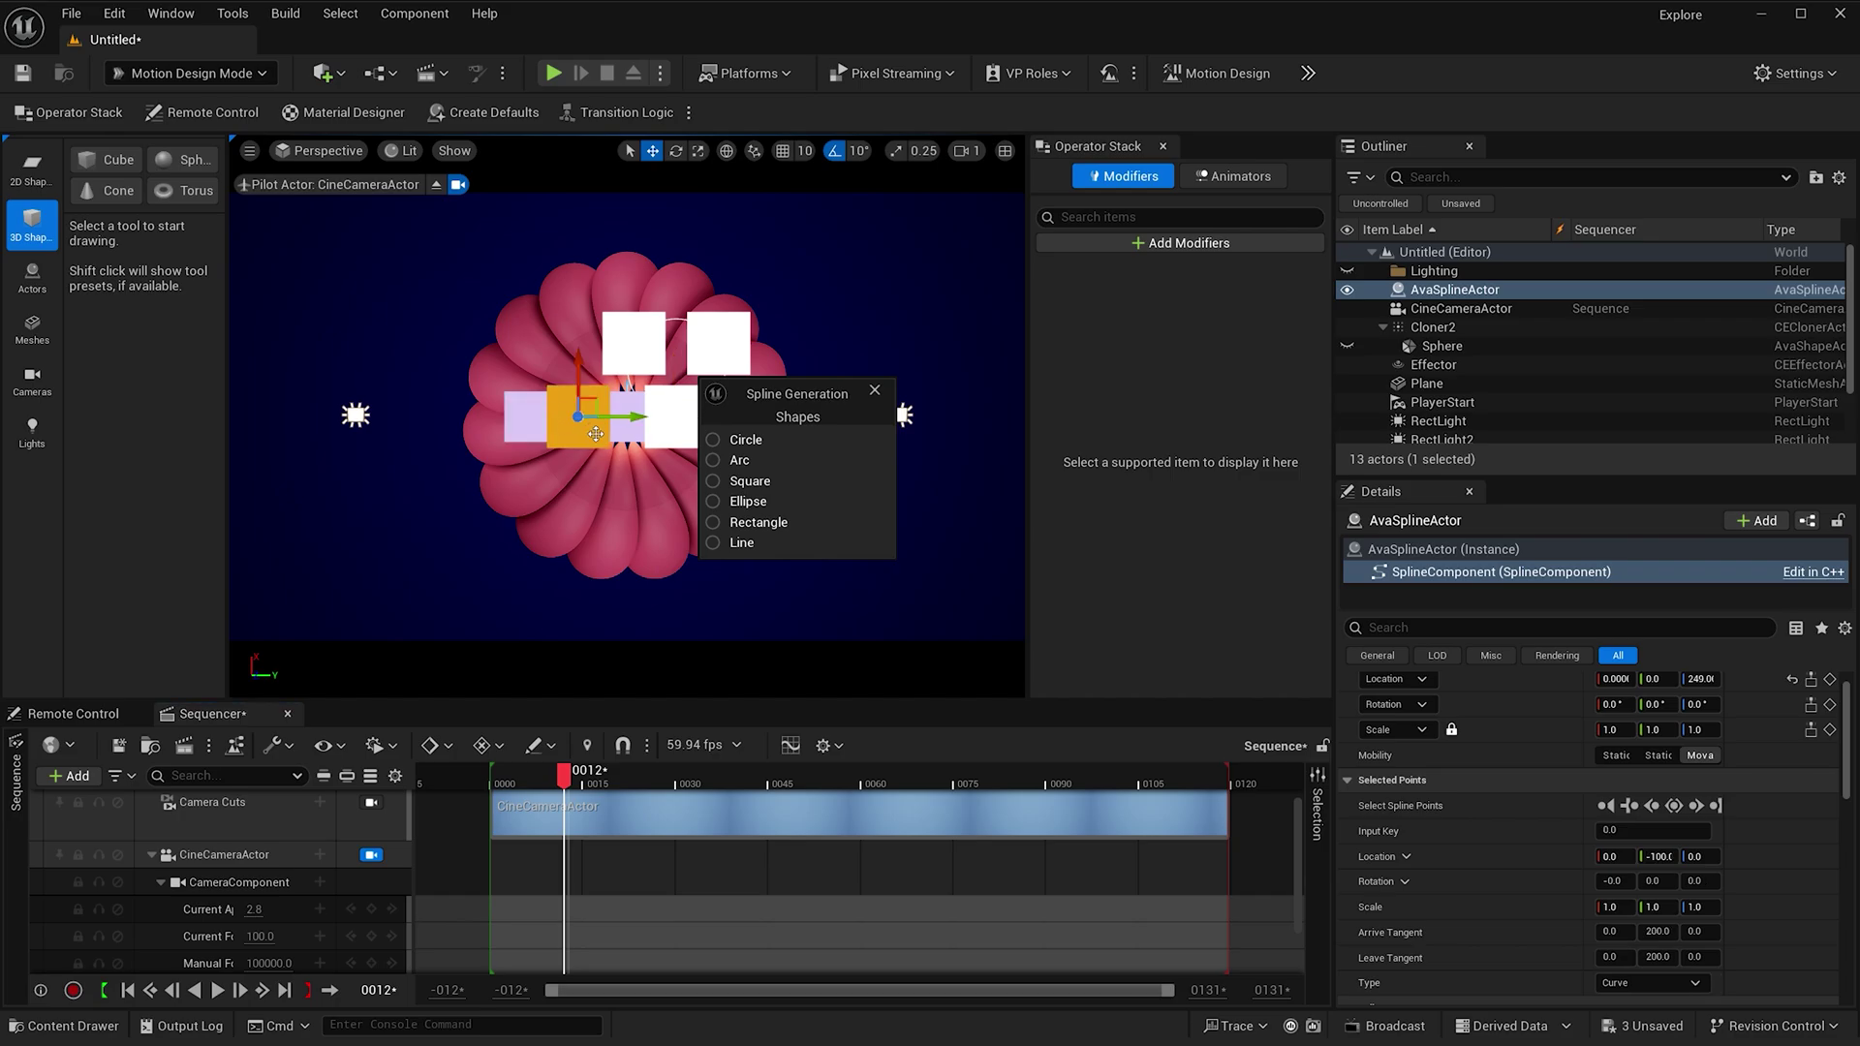
key(ctrl+z)
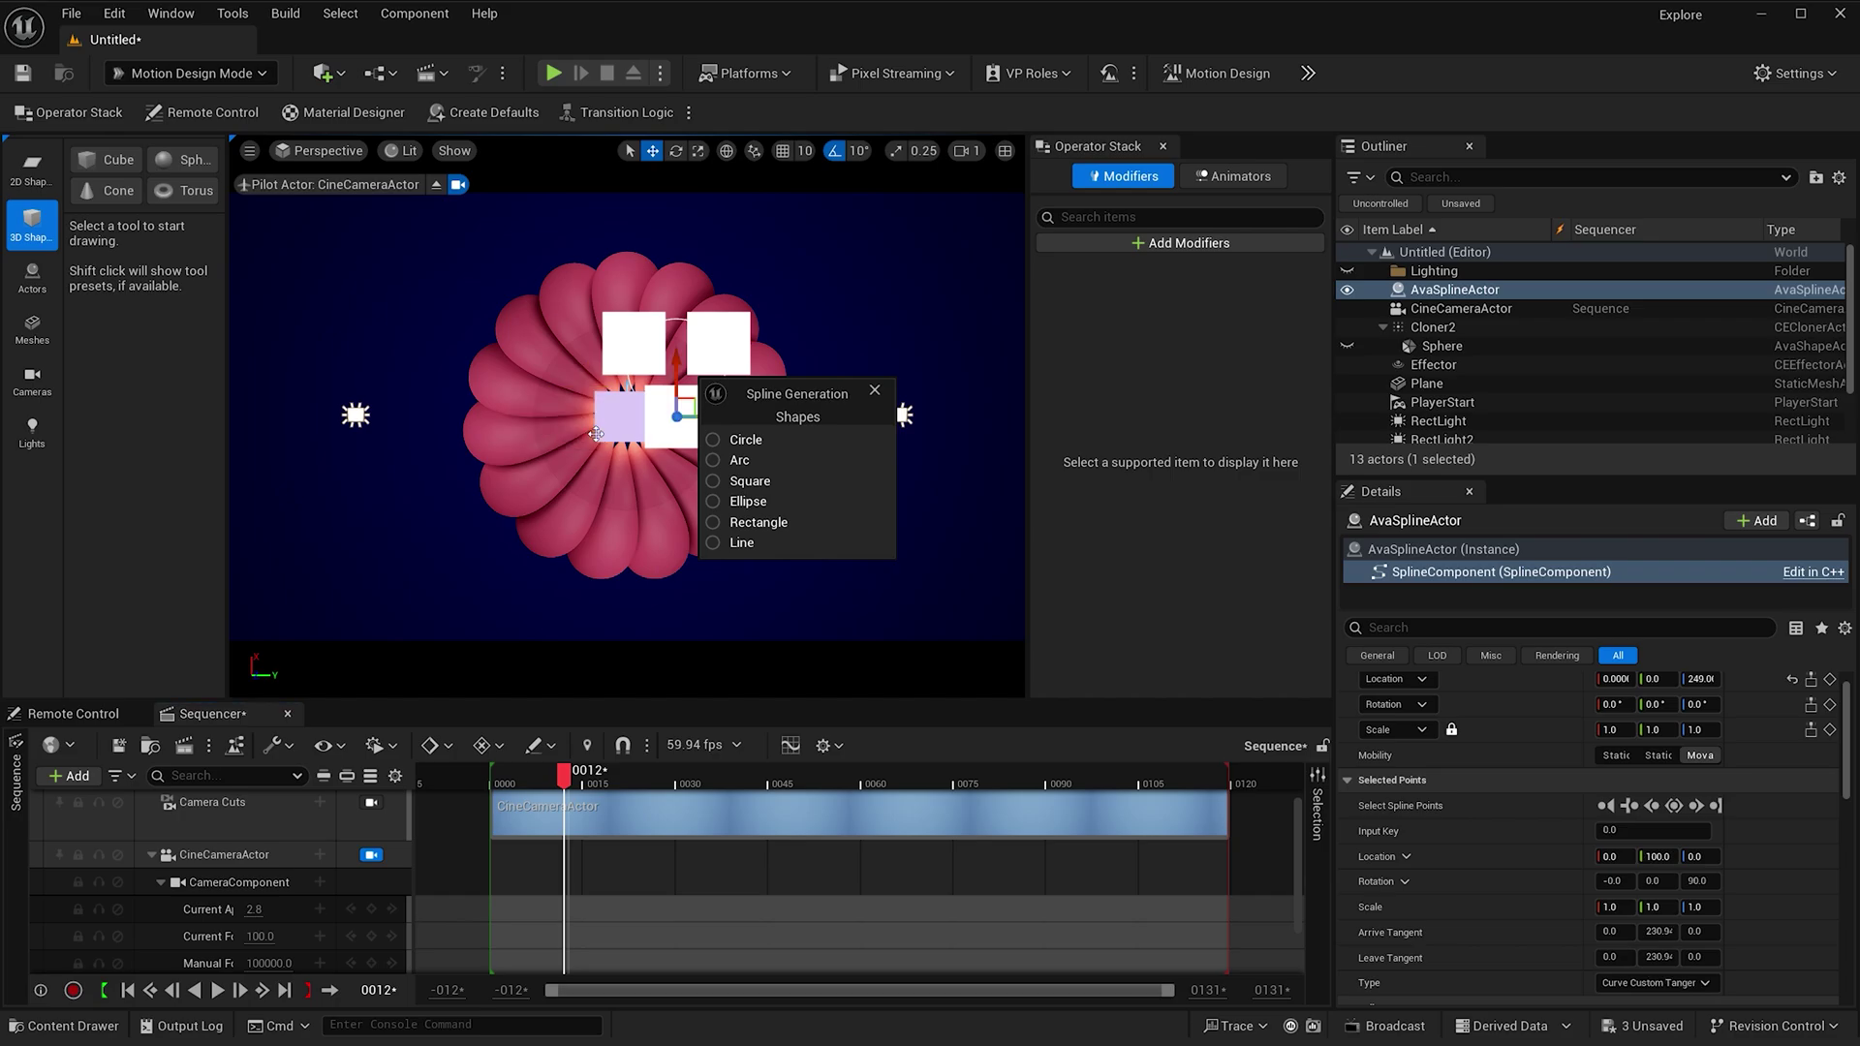
drag(691, 397, 644, 426)
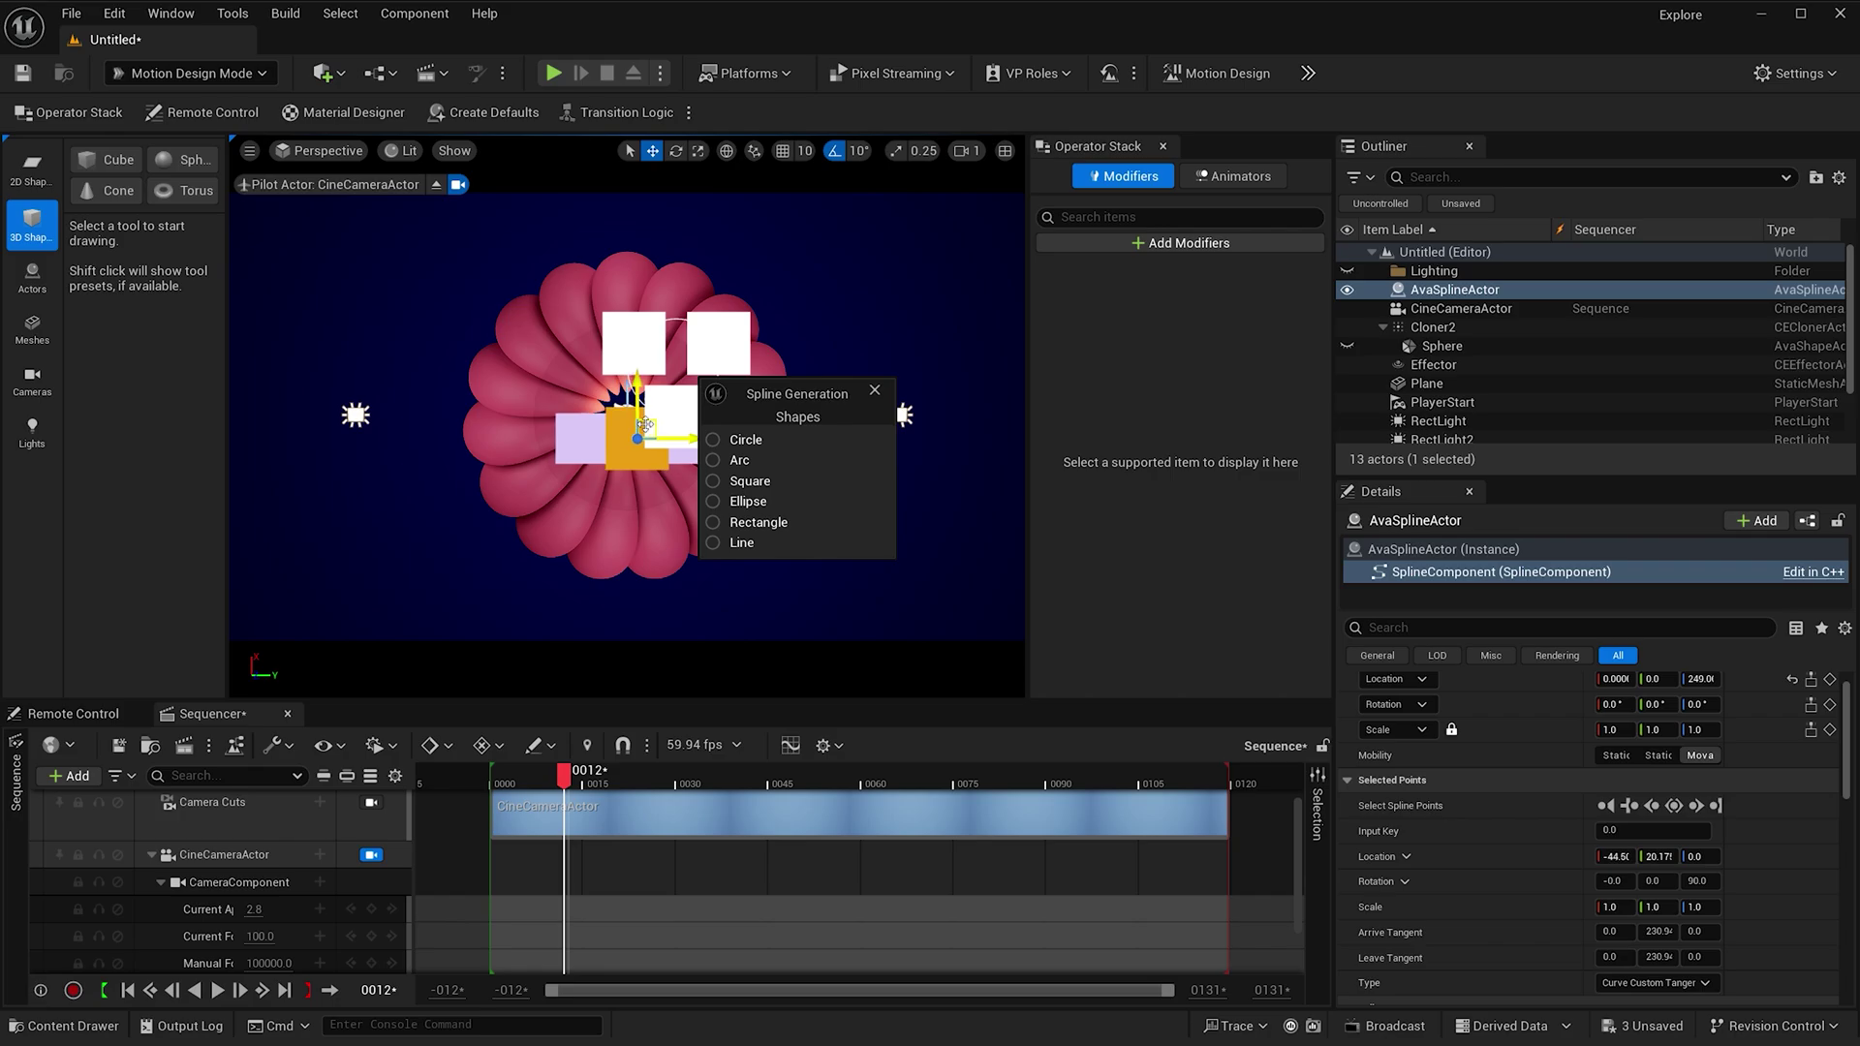
key(ctrl+z)
click(875, 390)
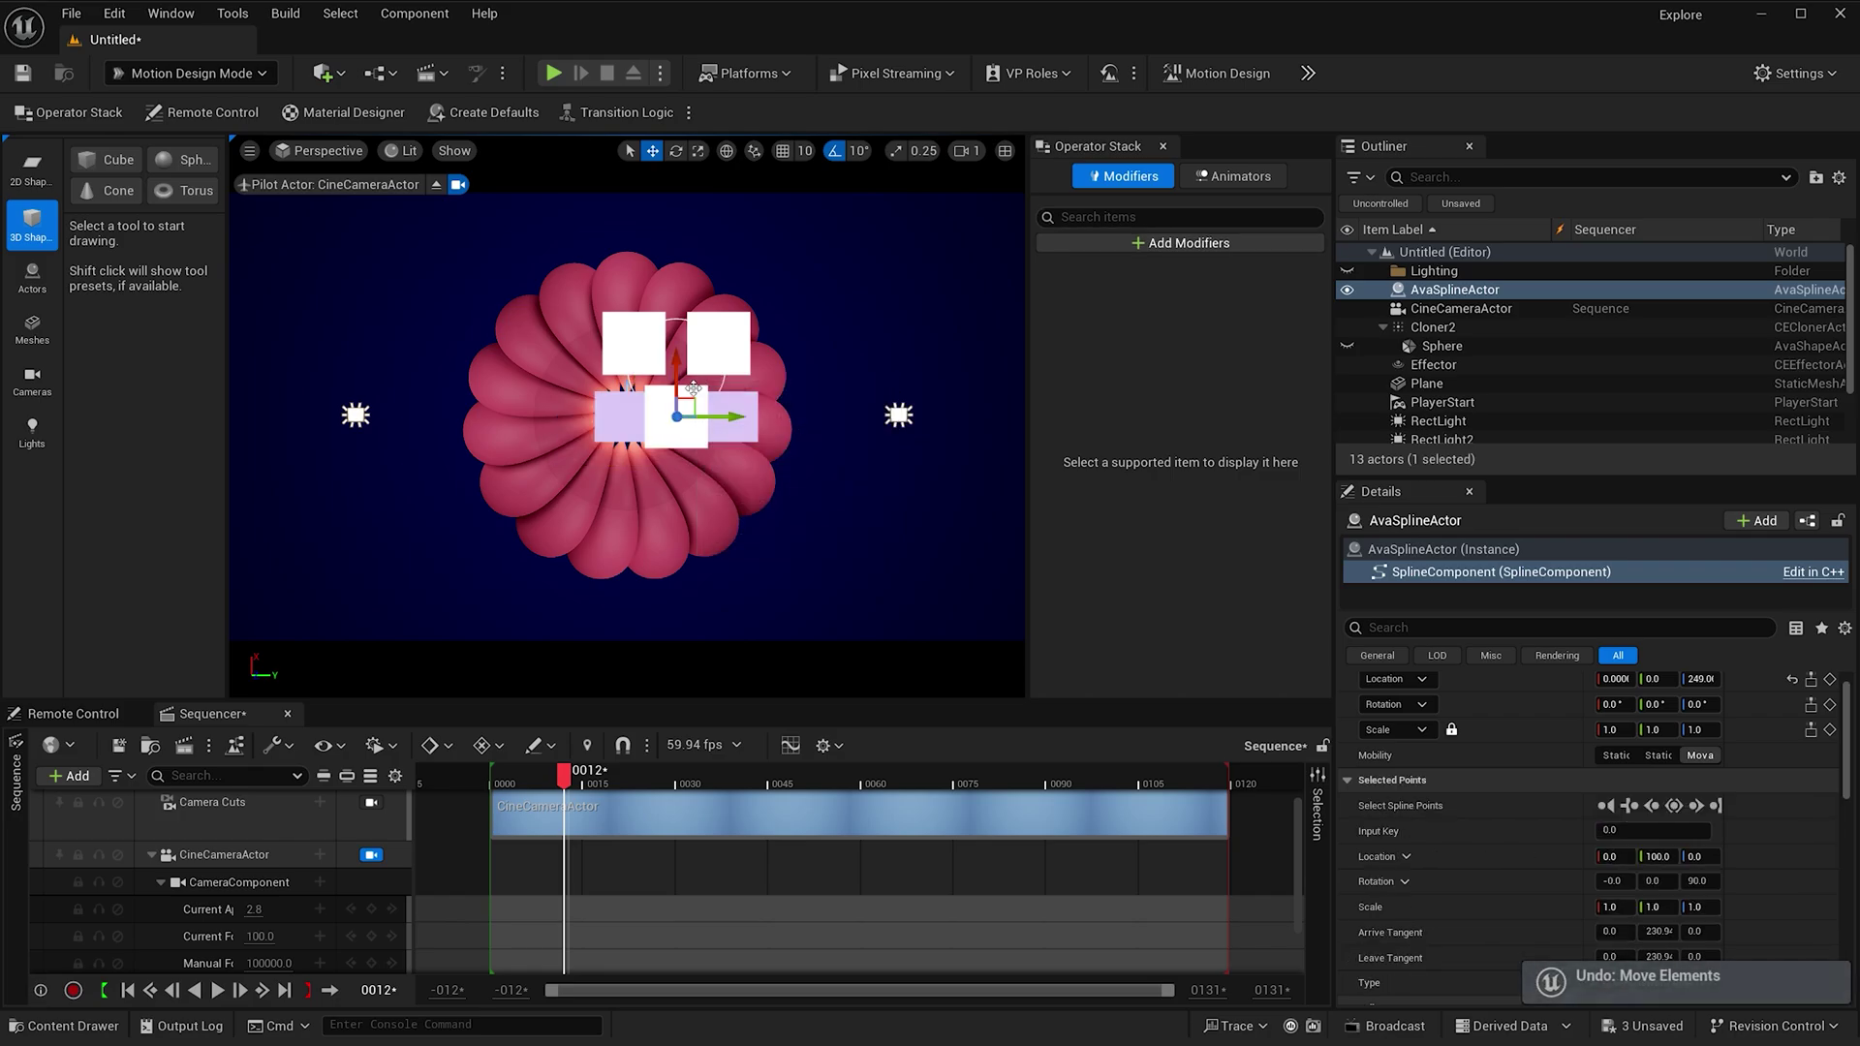
click(644, 414)
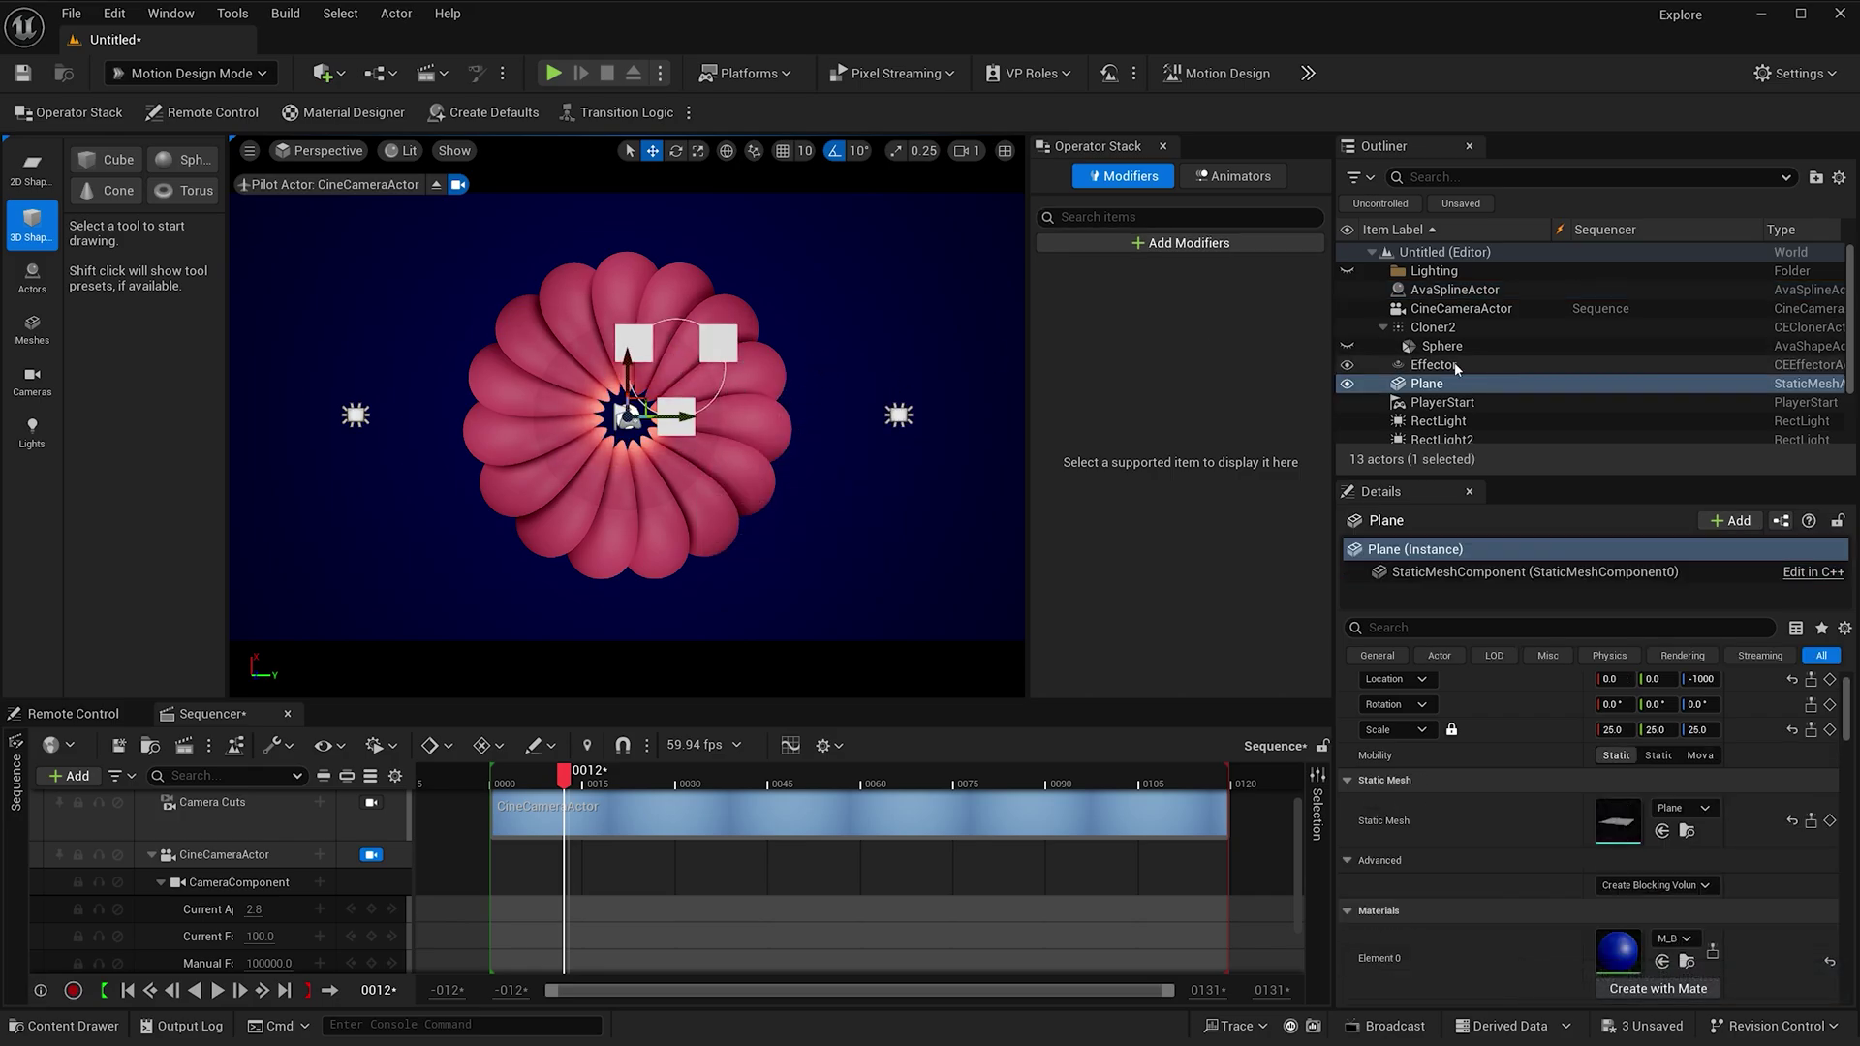
- Scale the AvaSplineActor circle to 2.25 and shift it to ring the flower
click(1454, 289)
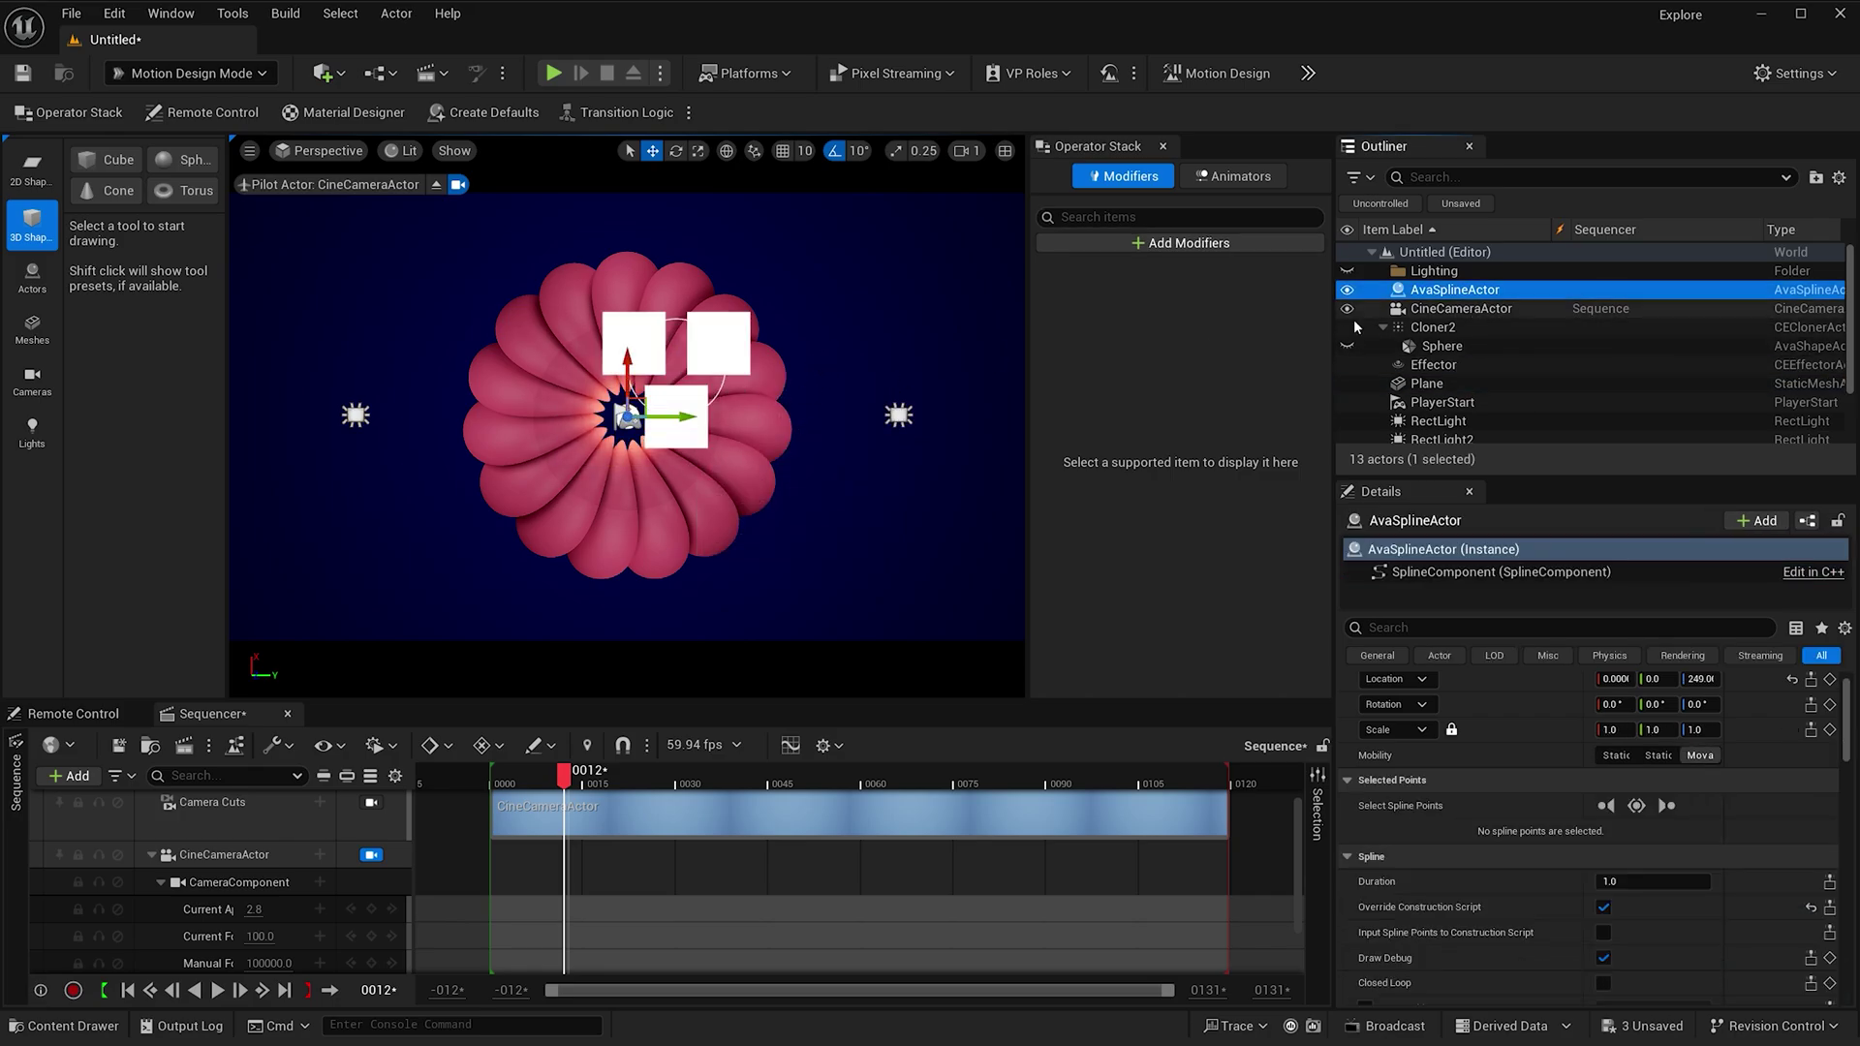
click(1610, 730)
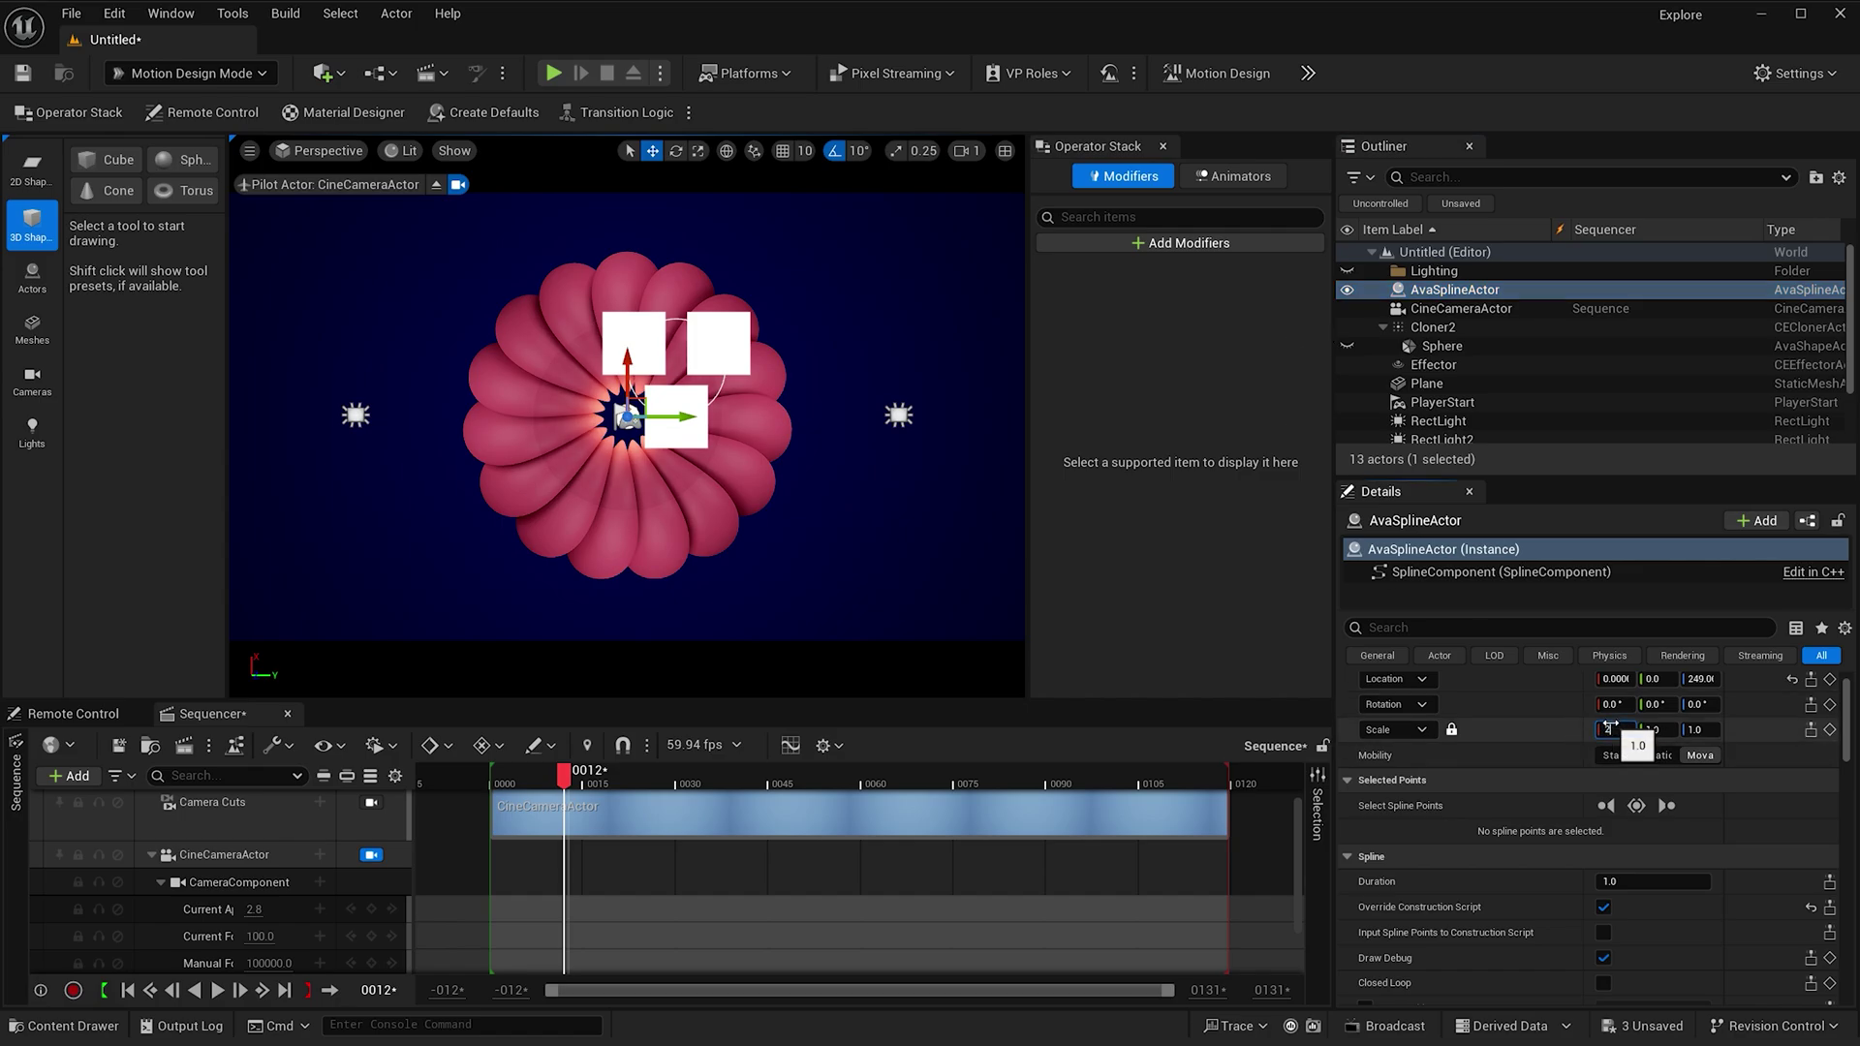
text(2.25)
key(Return)
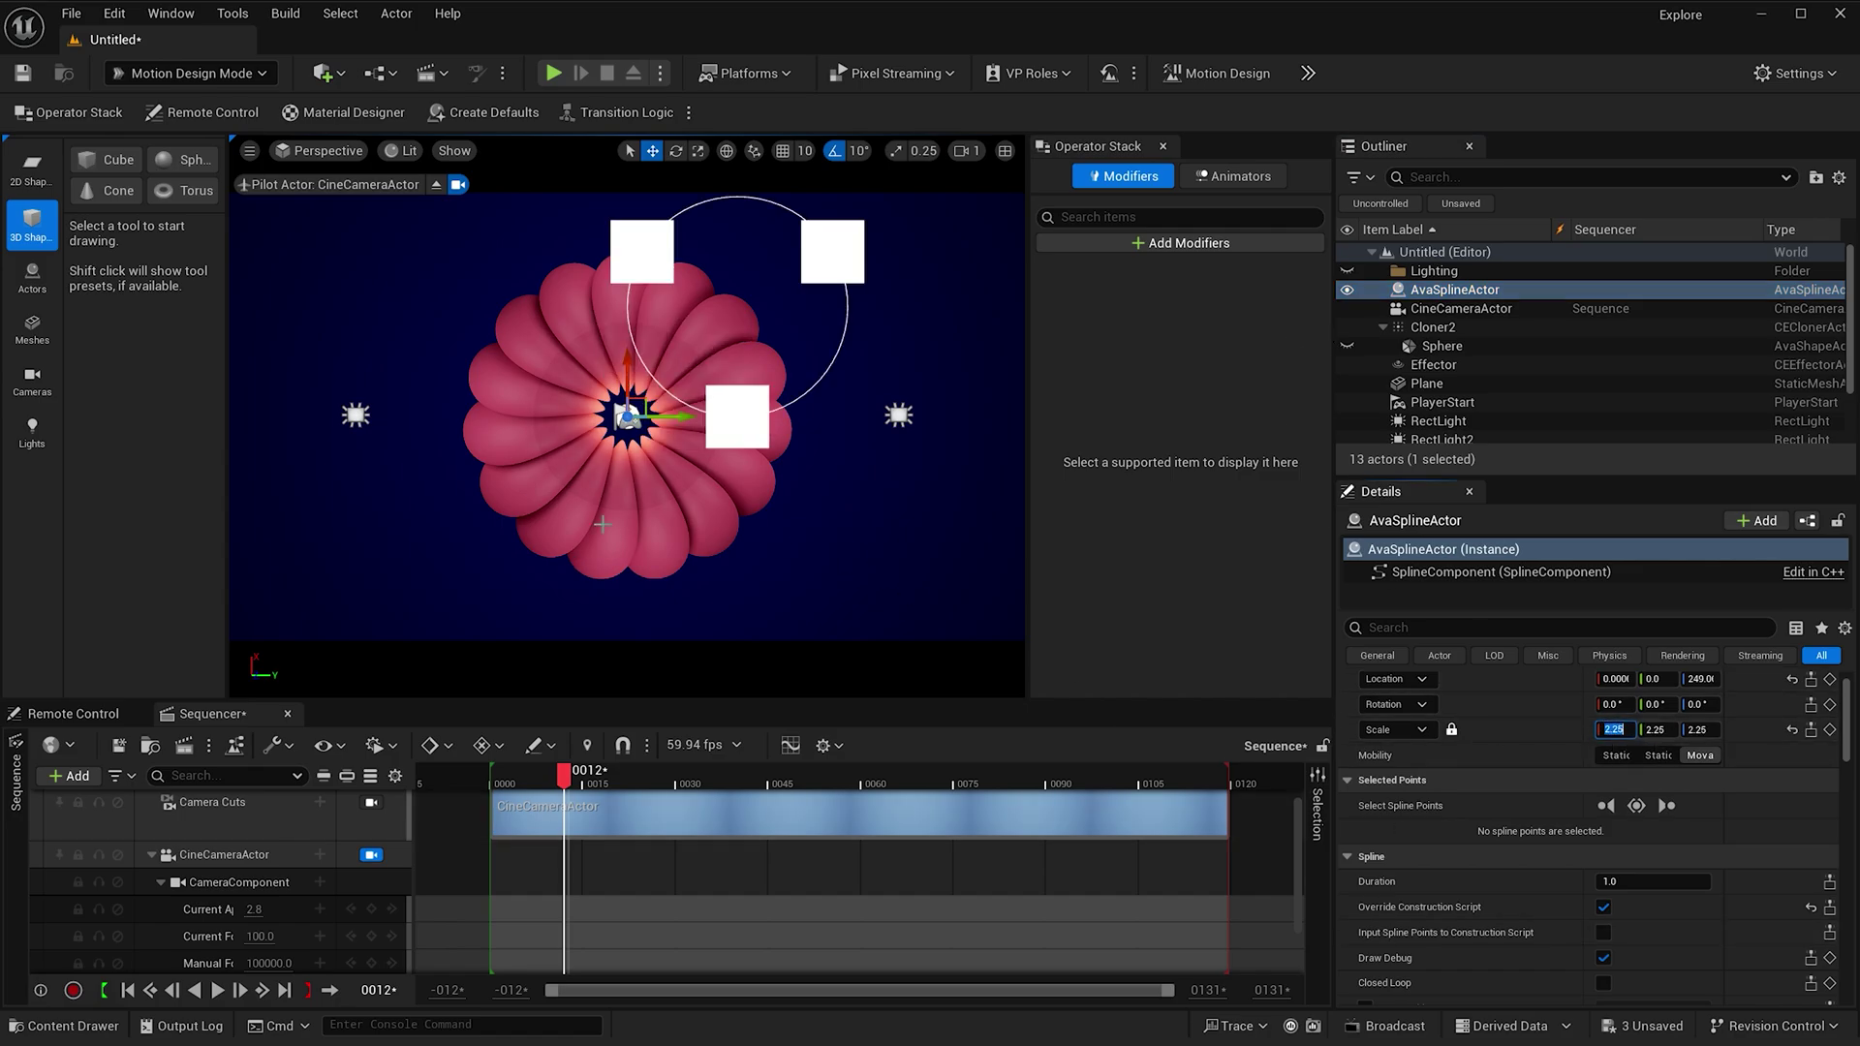
drag(647, 404, 538, 516)
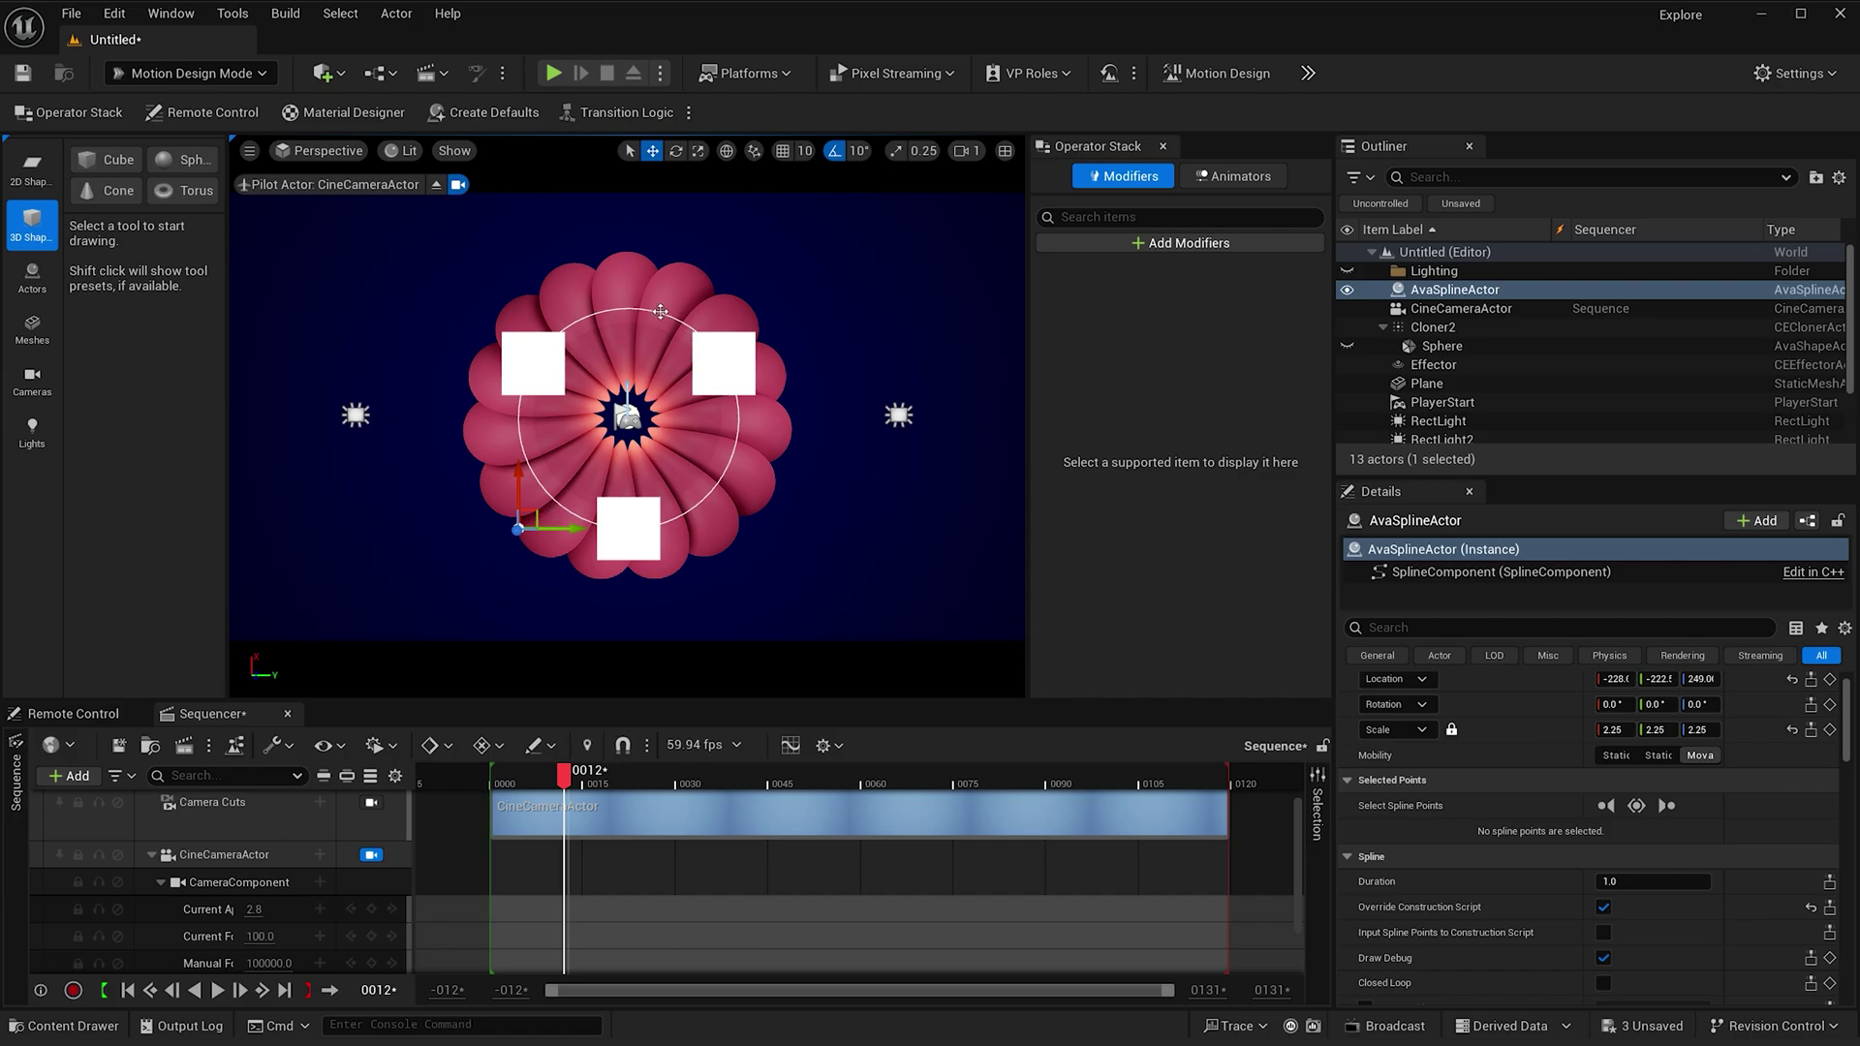
- Collapse the CineCameraActor track and add Sphere_Control to Sequencer
click(151, 855)
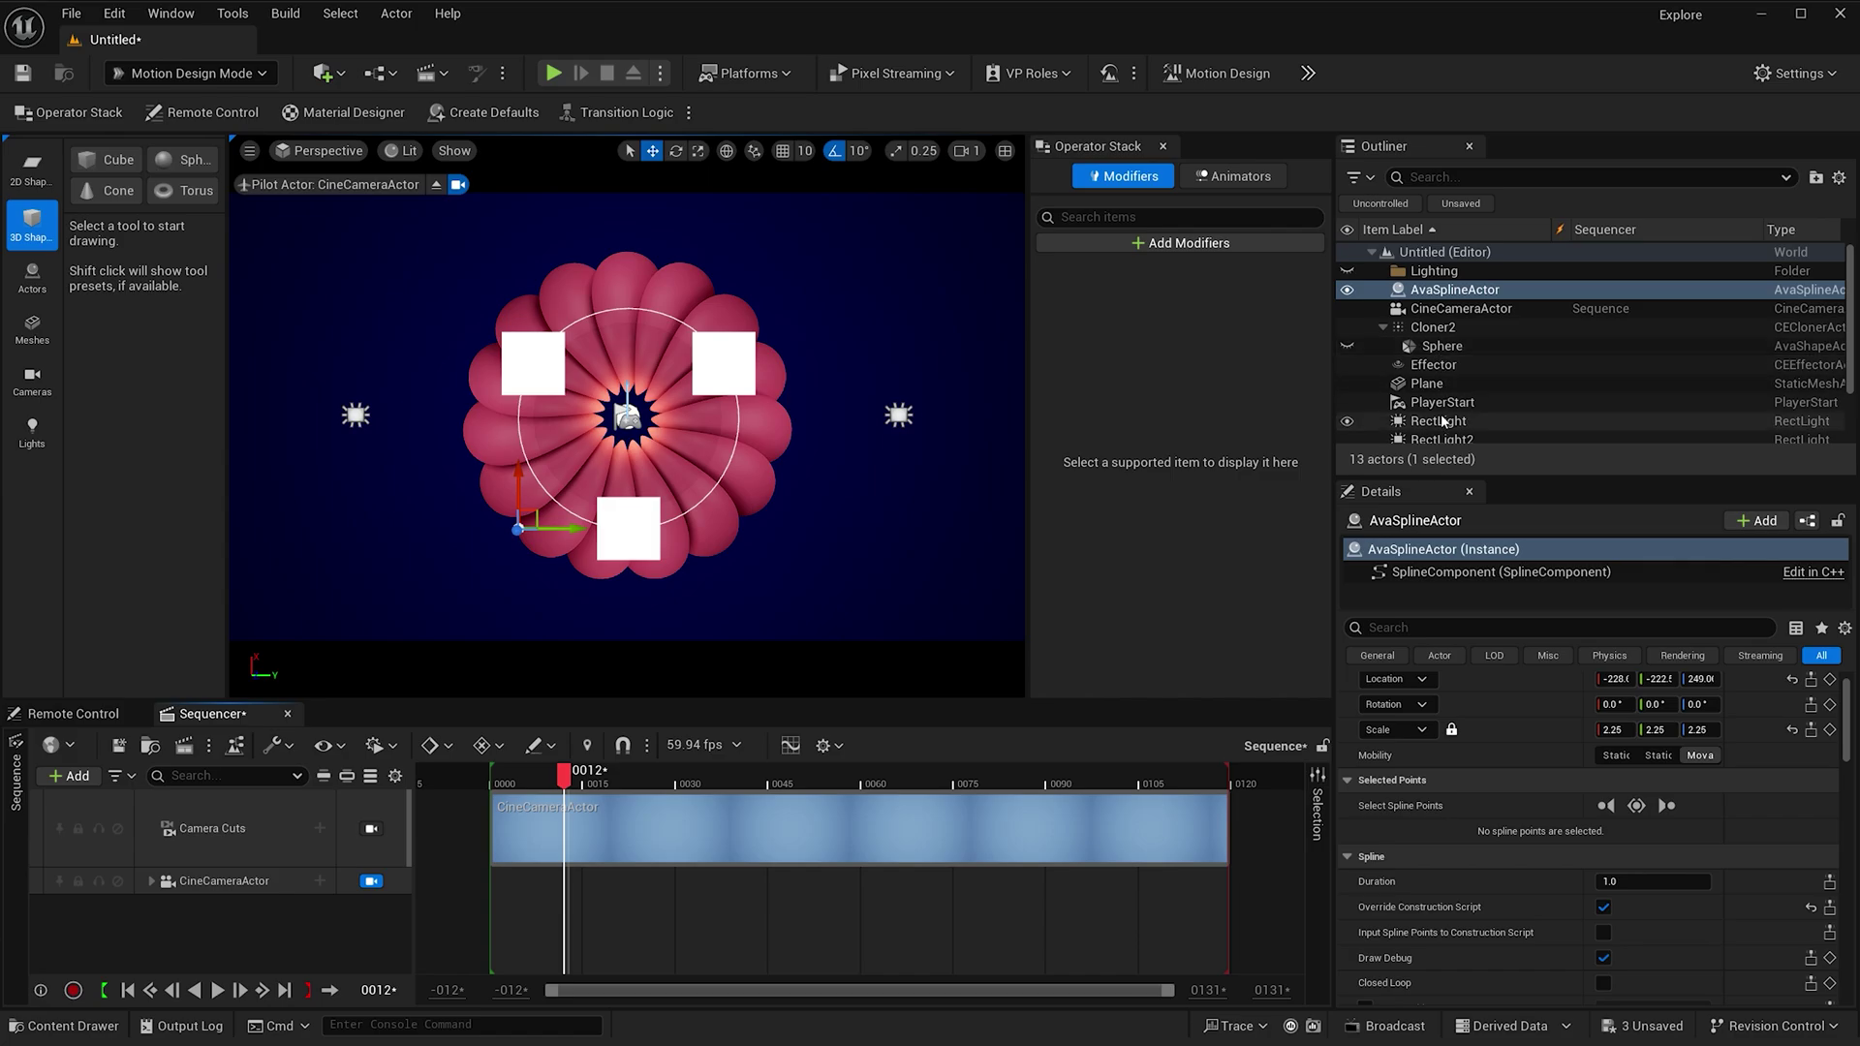
scroll(1446, 416, down, 2)
scroll(1445, 417, down, 3)
drag(1449, 415, 253, 918)
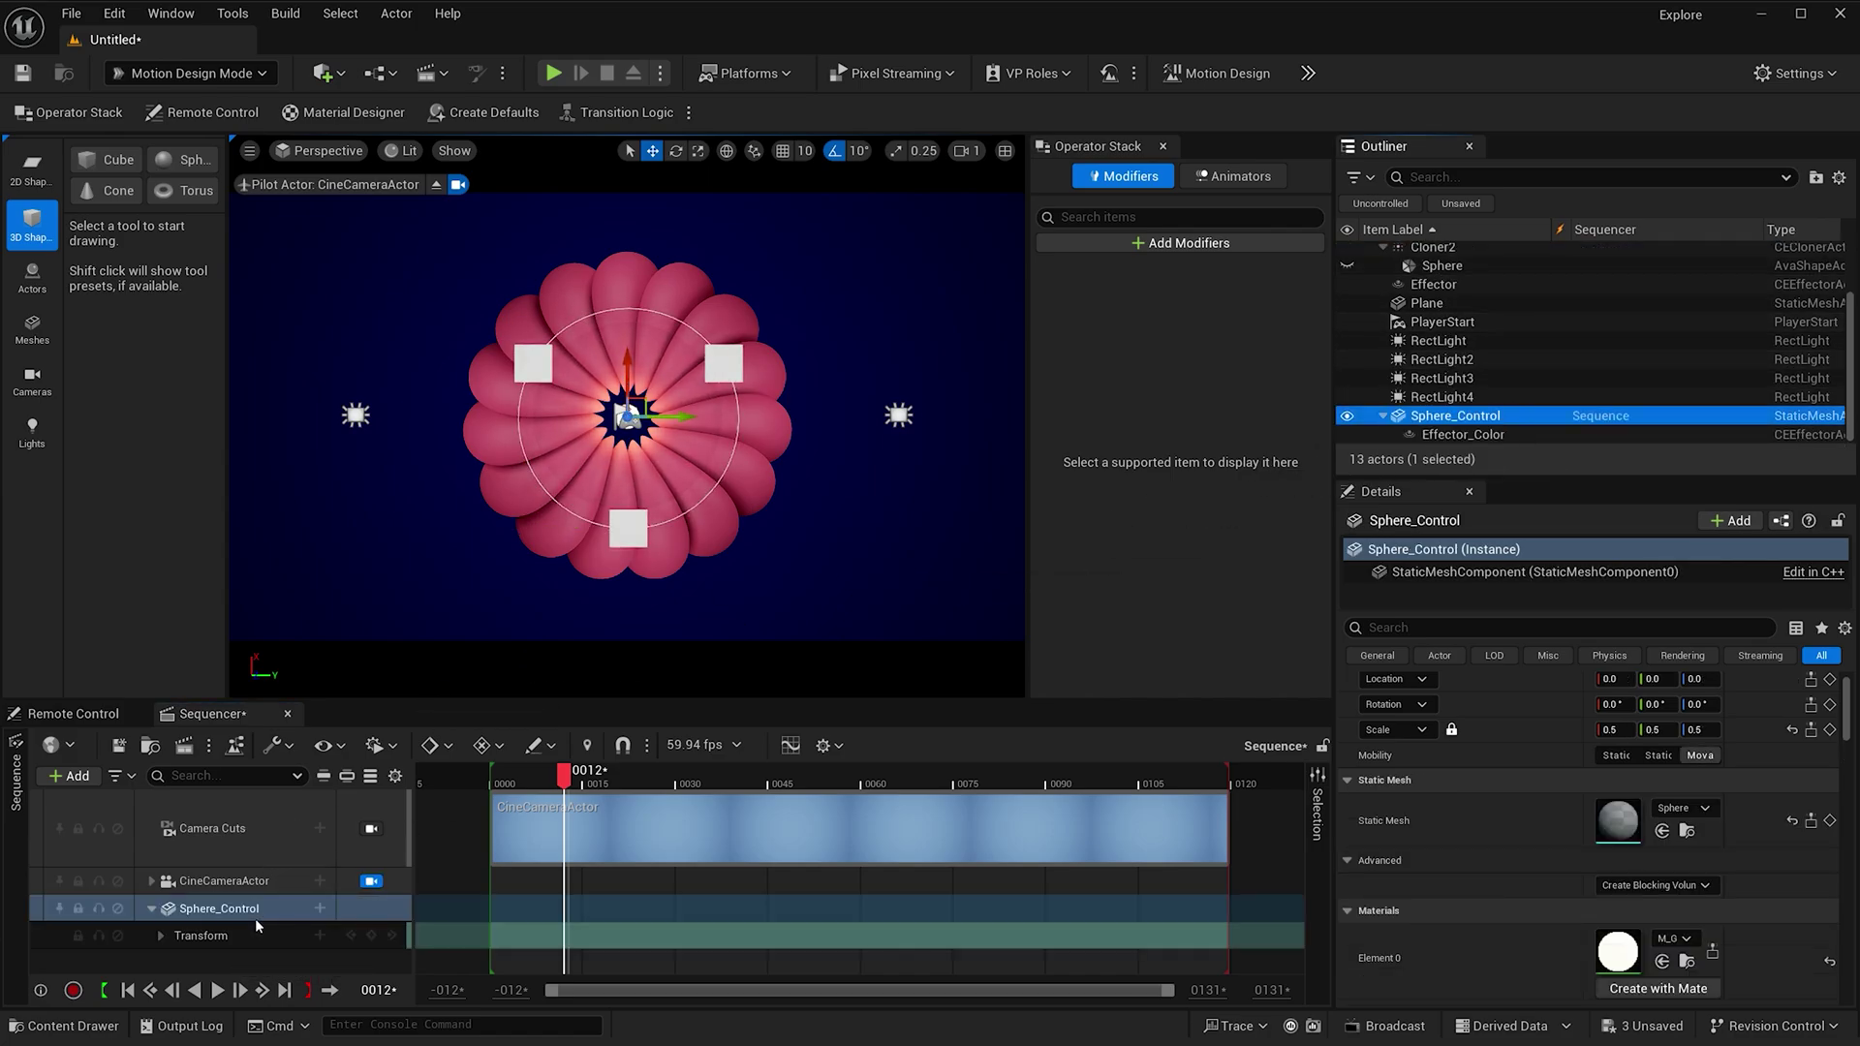
- Bind a Path track on Sphere_Control to AvaSplineActor starting at frame 0, then play it
click(323, 908)
mouse_move(398, 762)
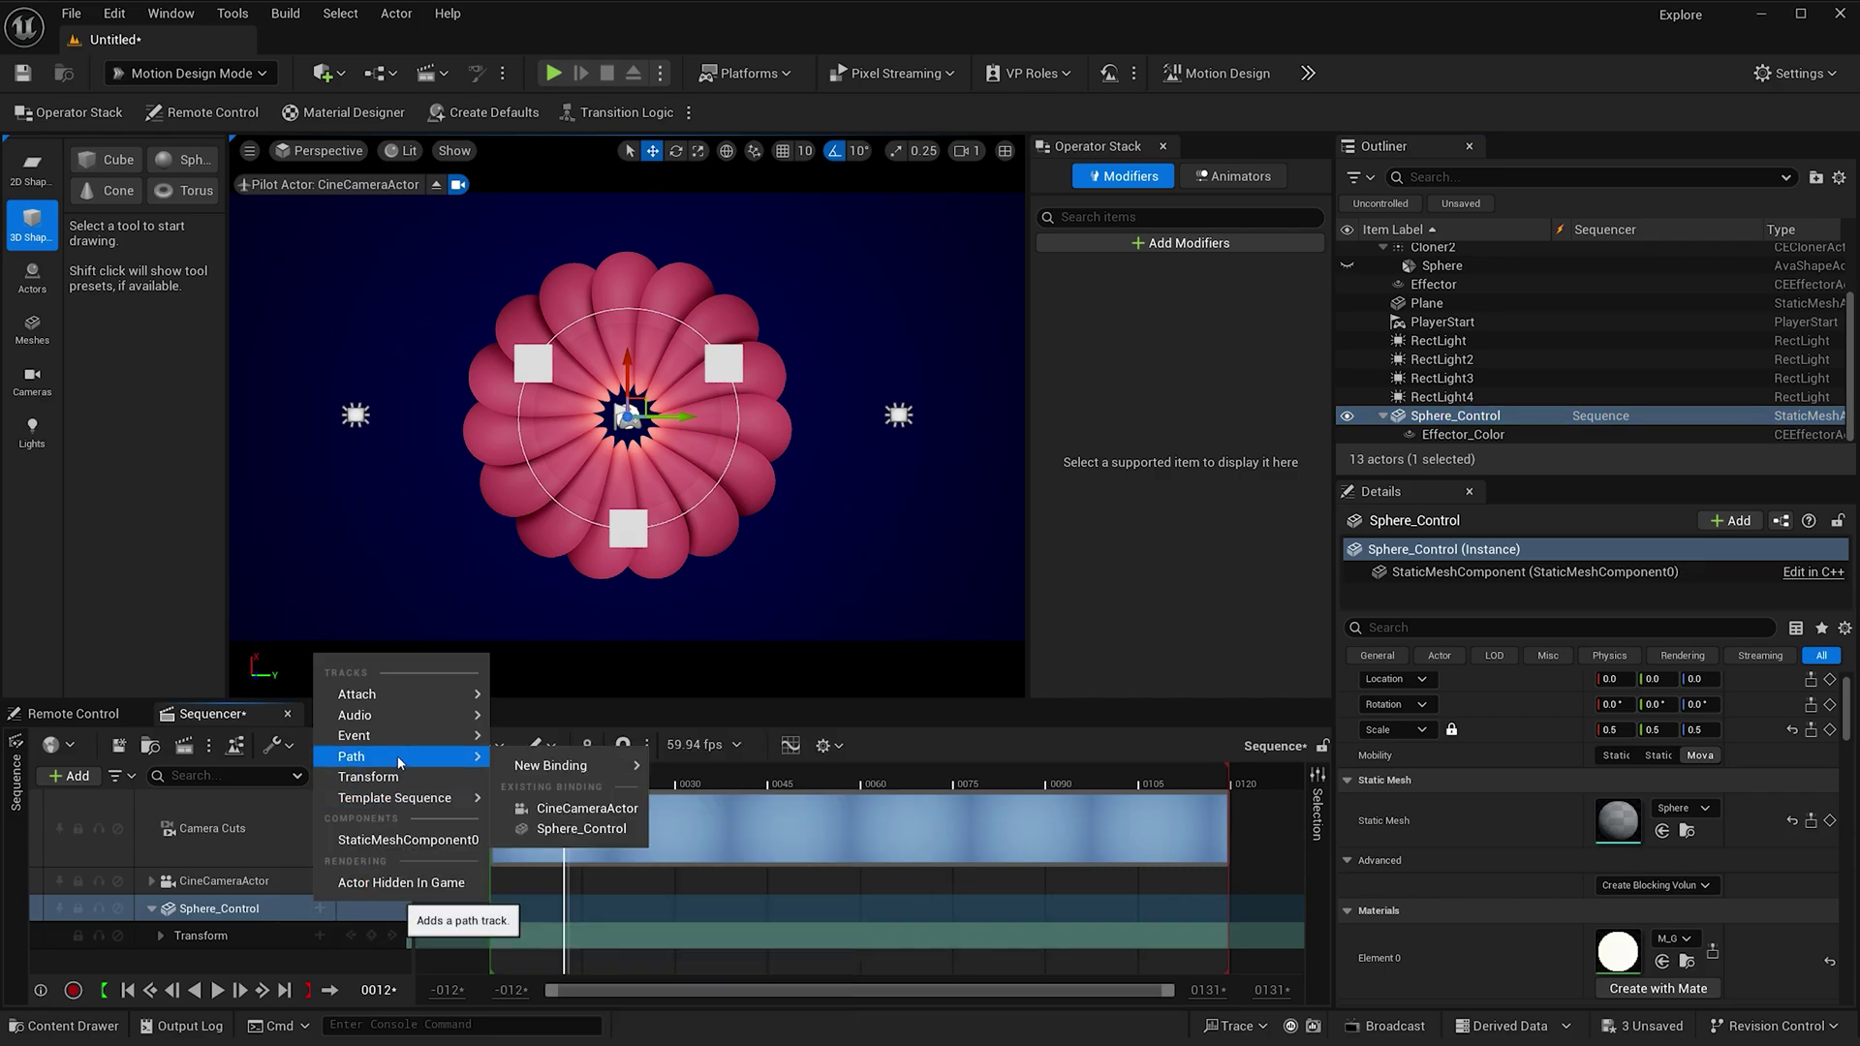
mouse_move(542, 766)
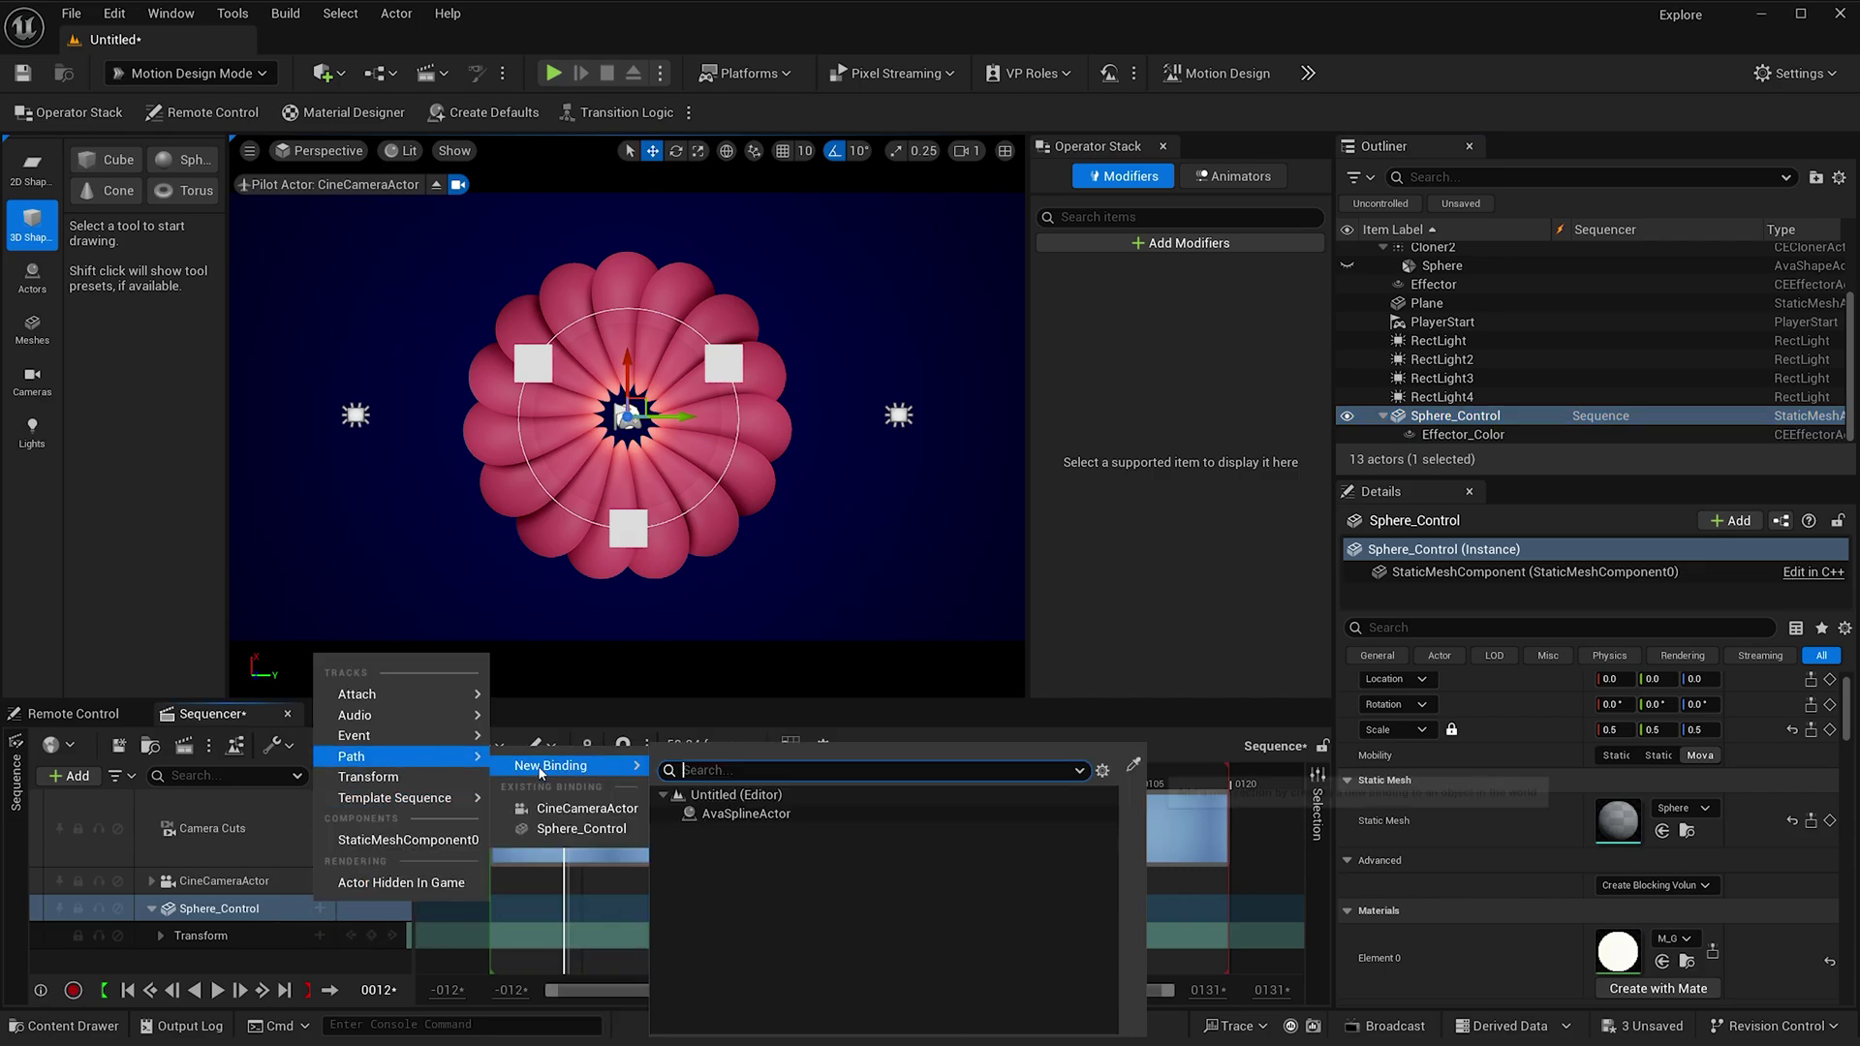
click(717, 811)
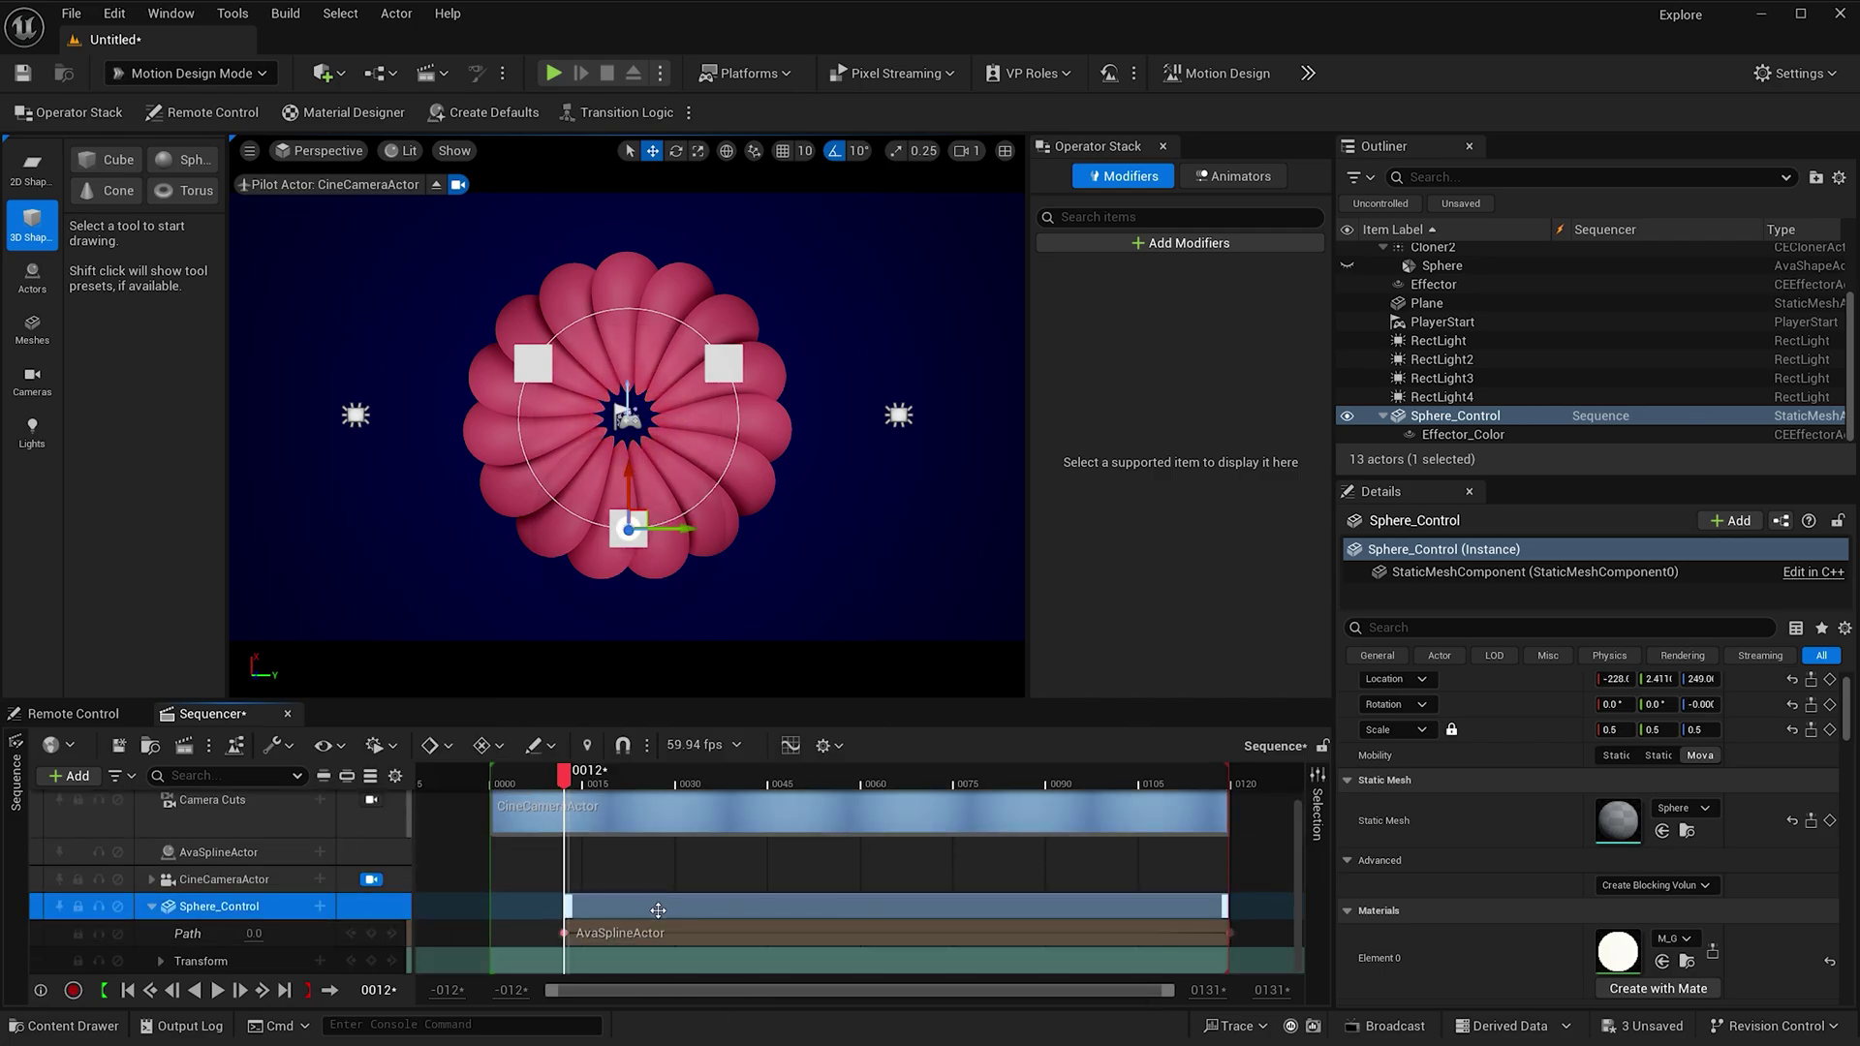
drag(657, 908, 583, 913)
click(485, 775)
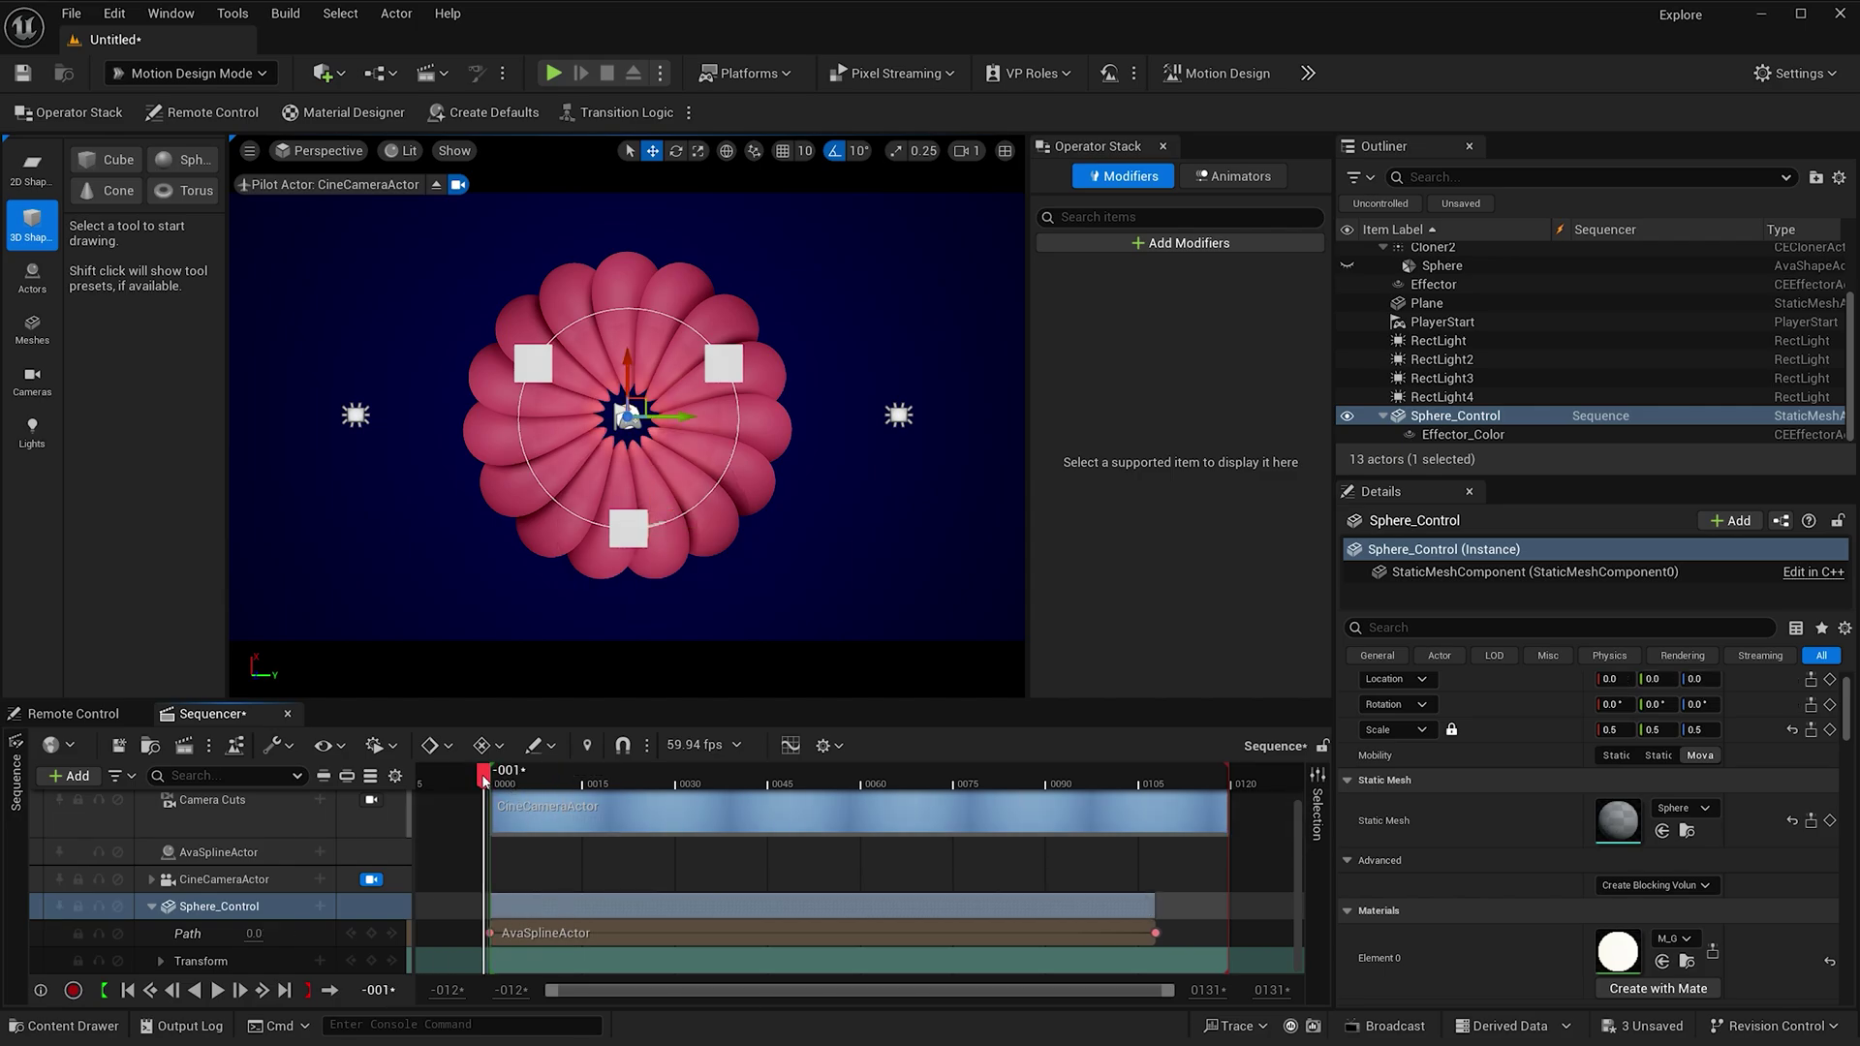
click(219, 990)
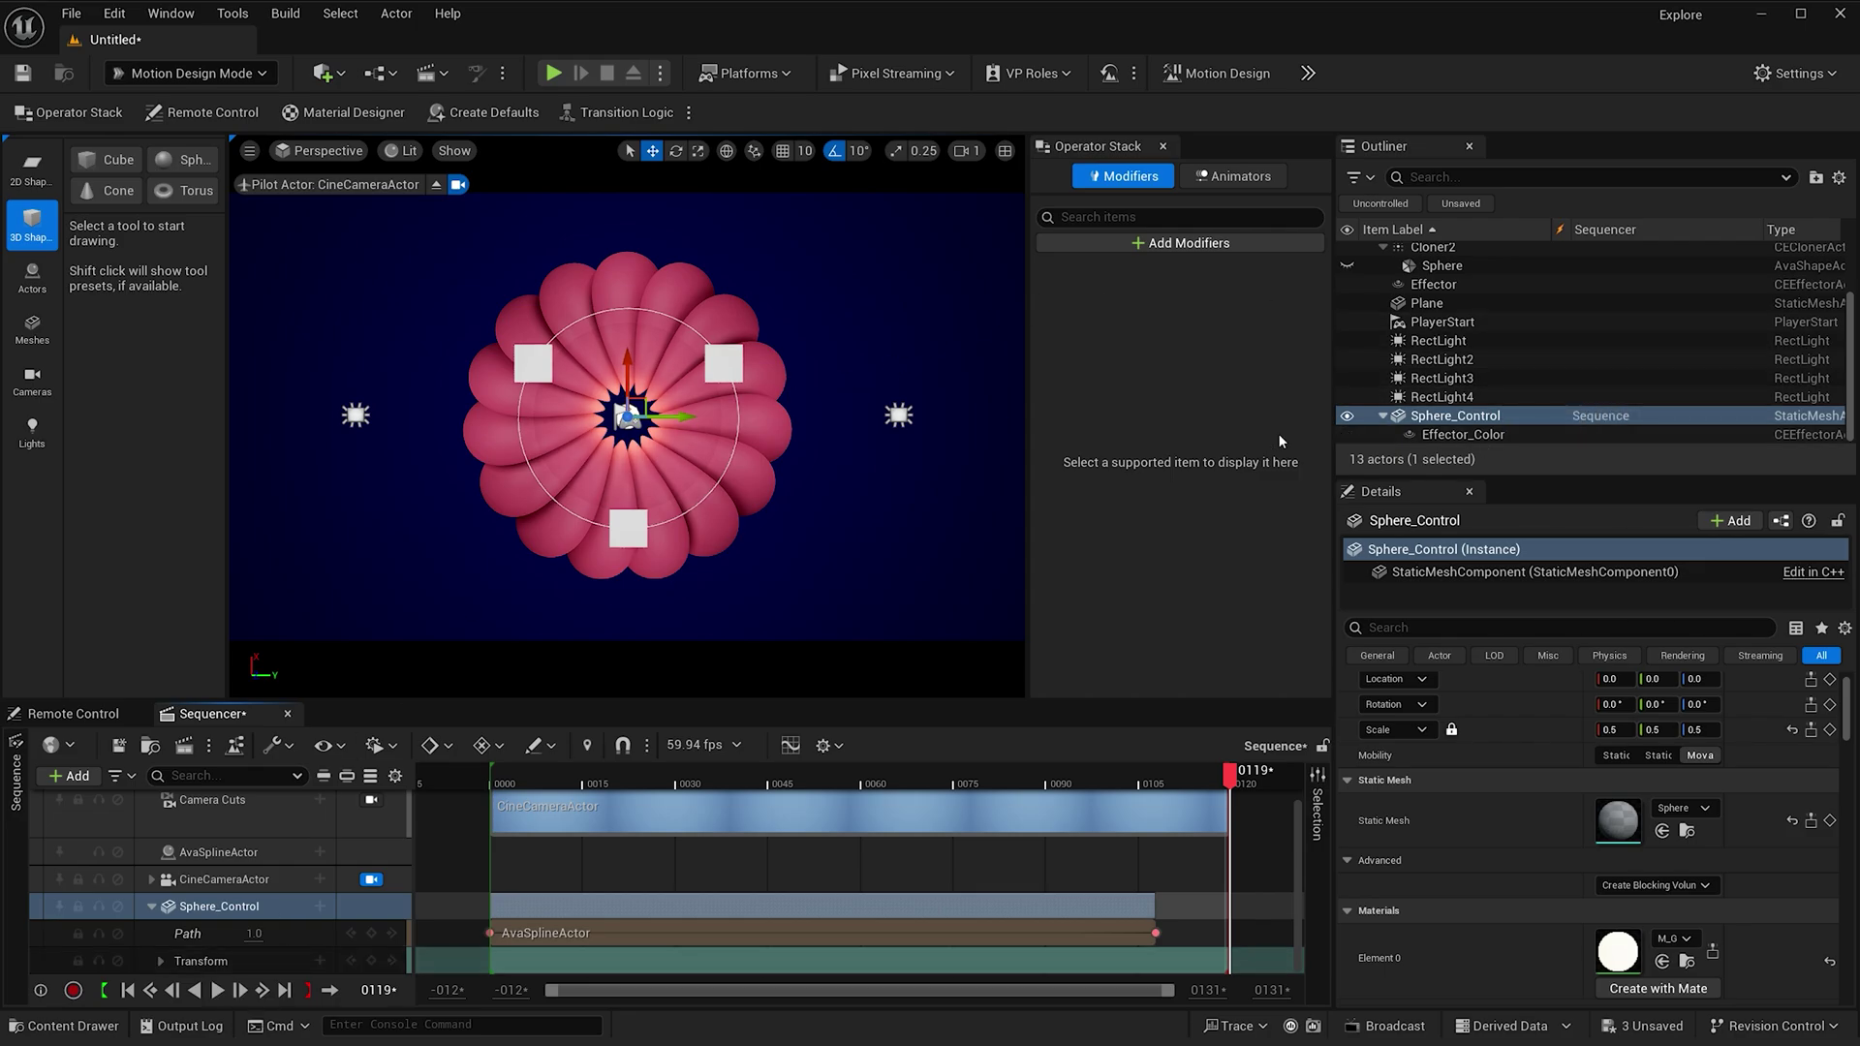
- Set the AvaSplineActor's Location Z to 100
scroll(1456, 291, up, 2)
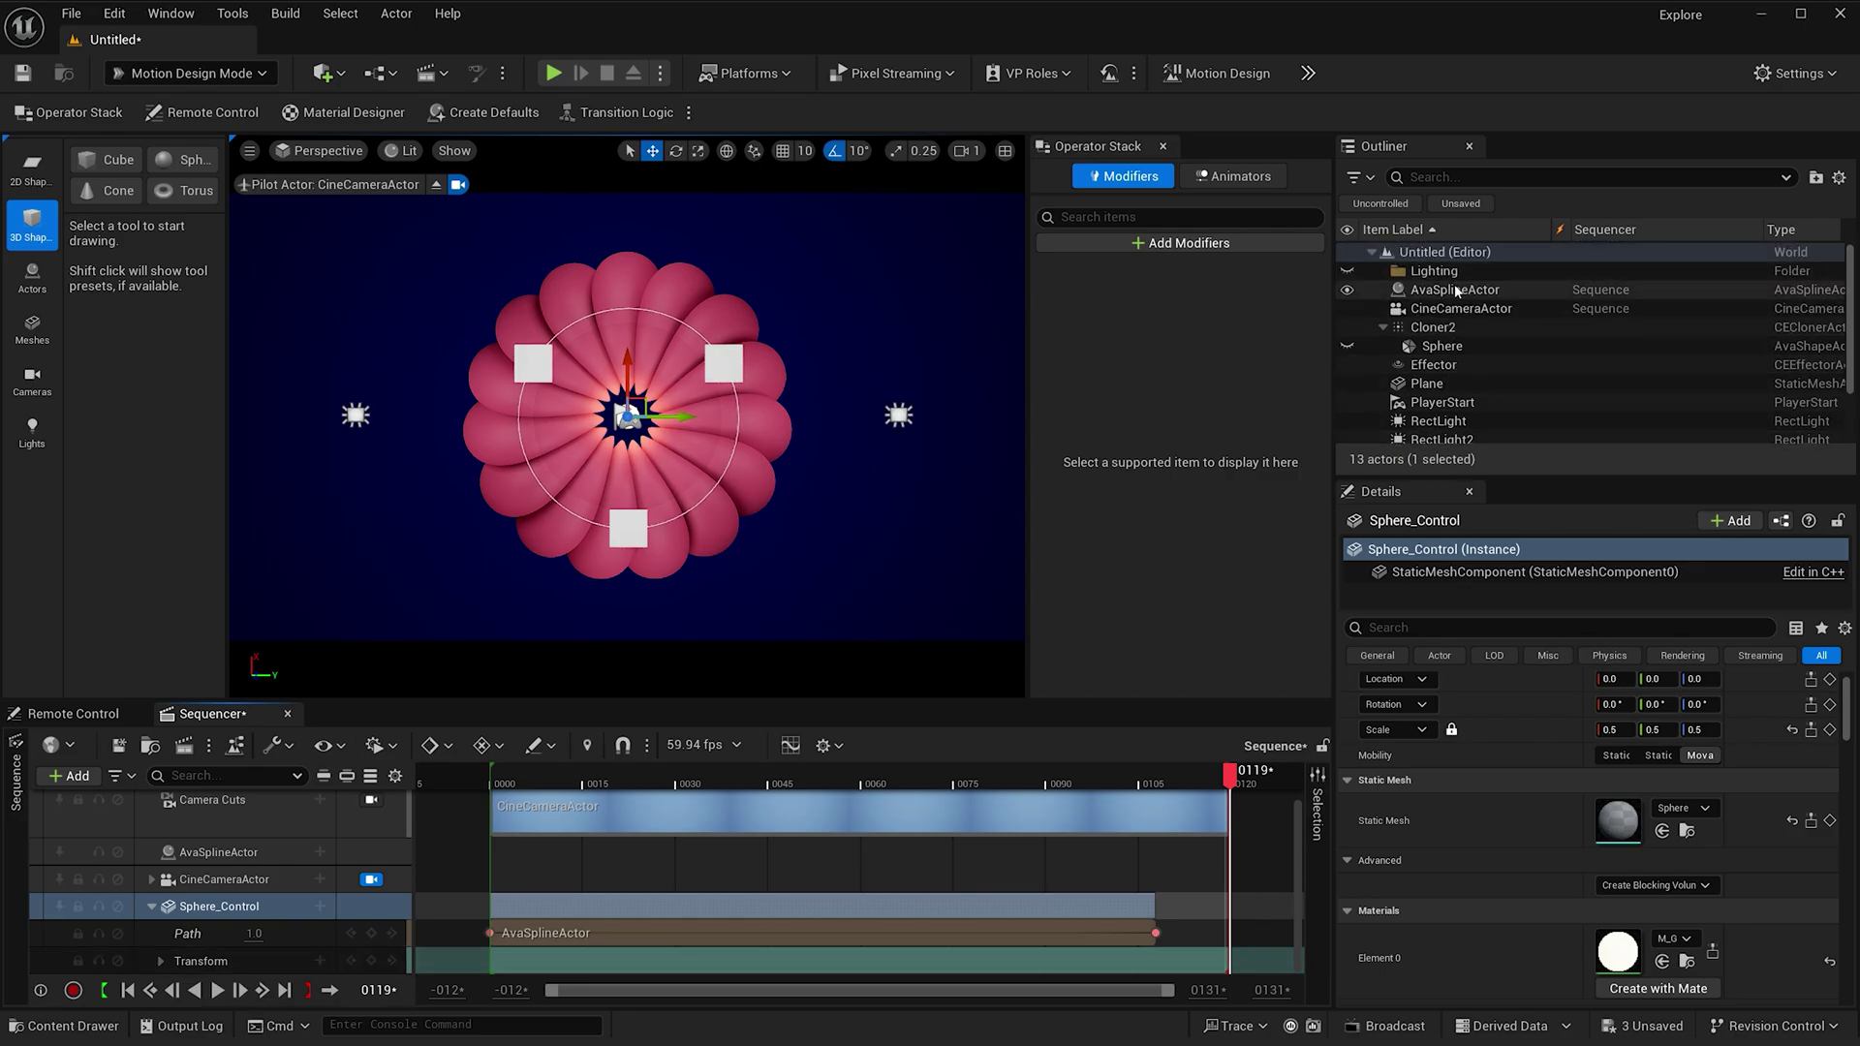
click(1453, 290)
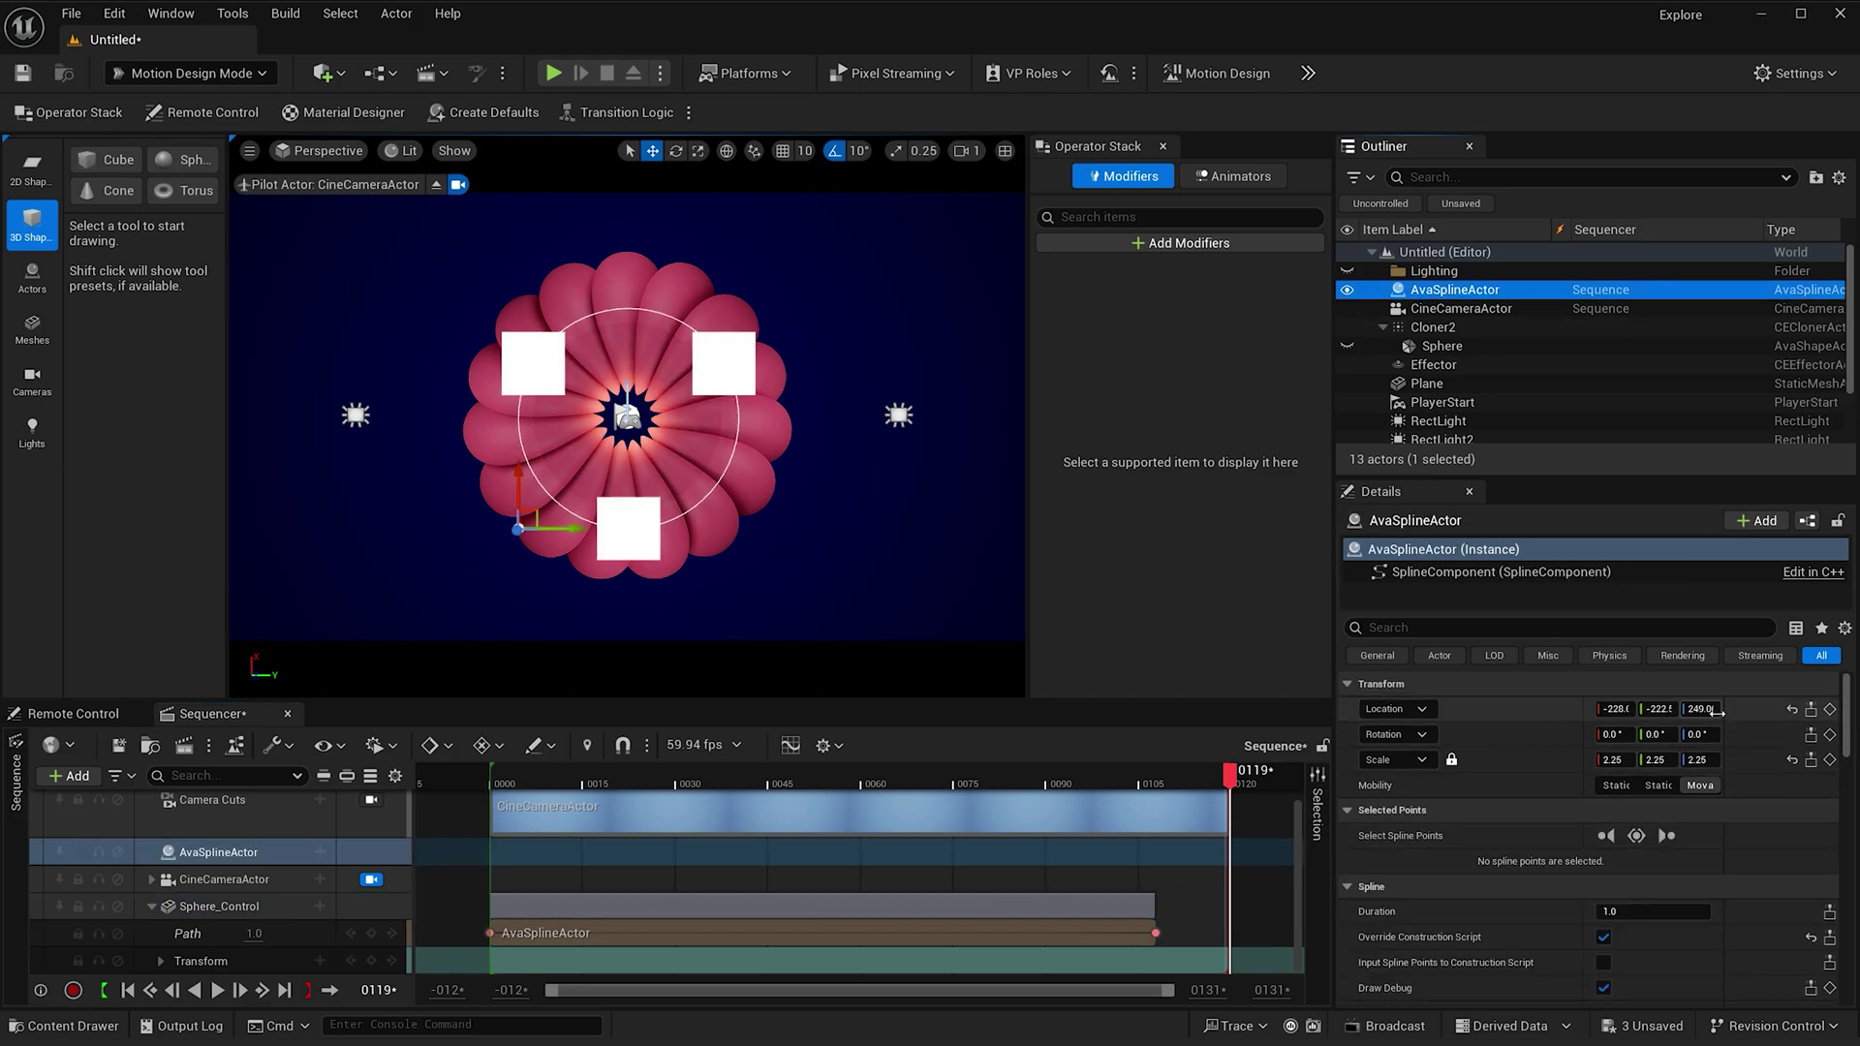
click(1661, 709)
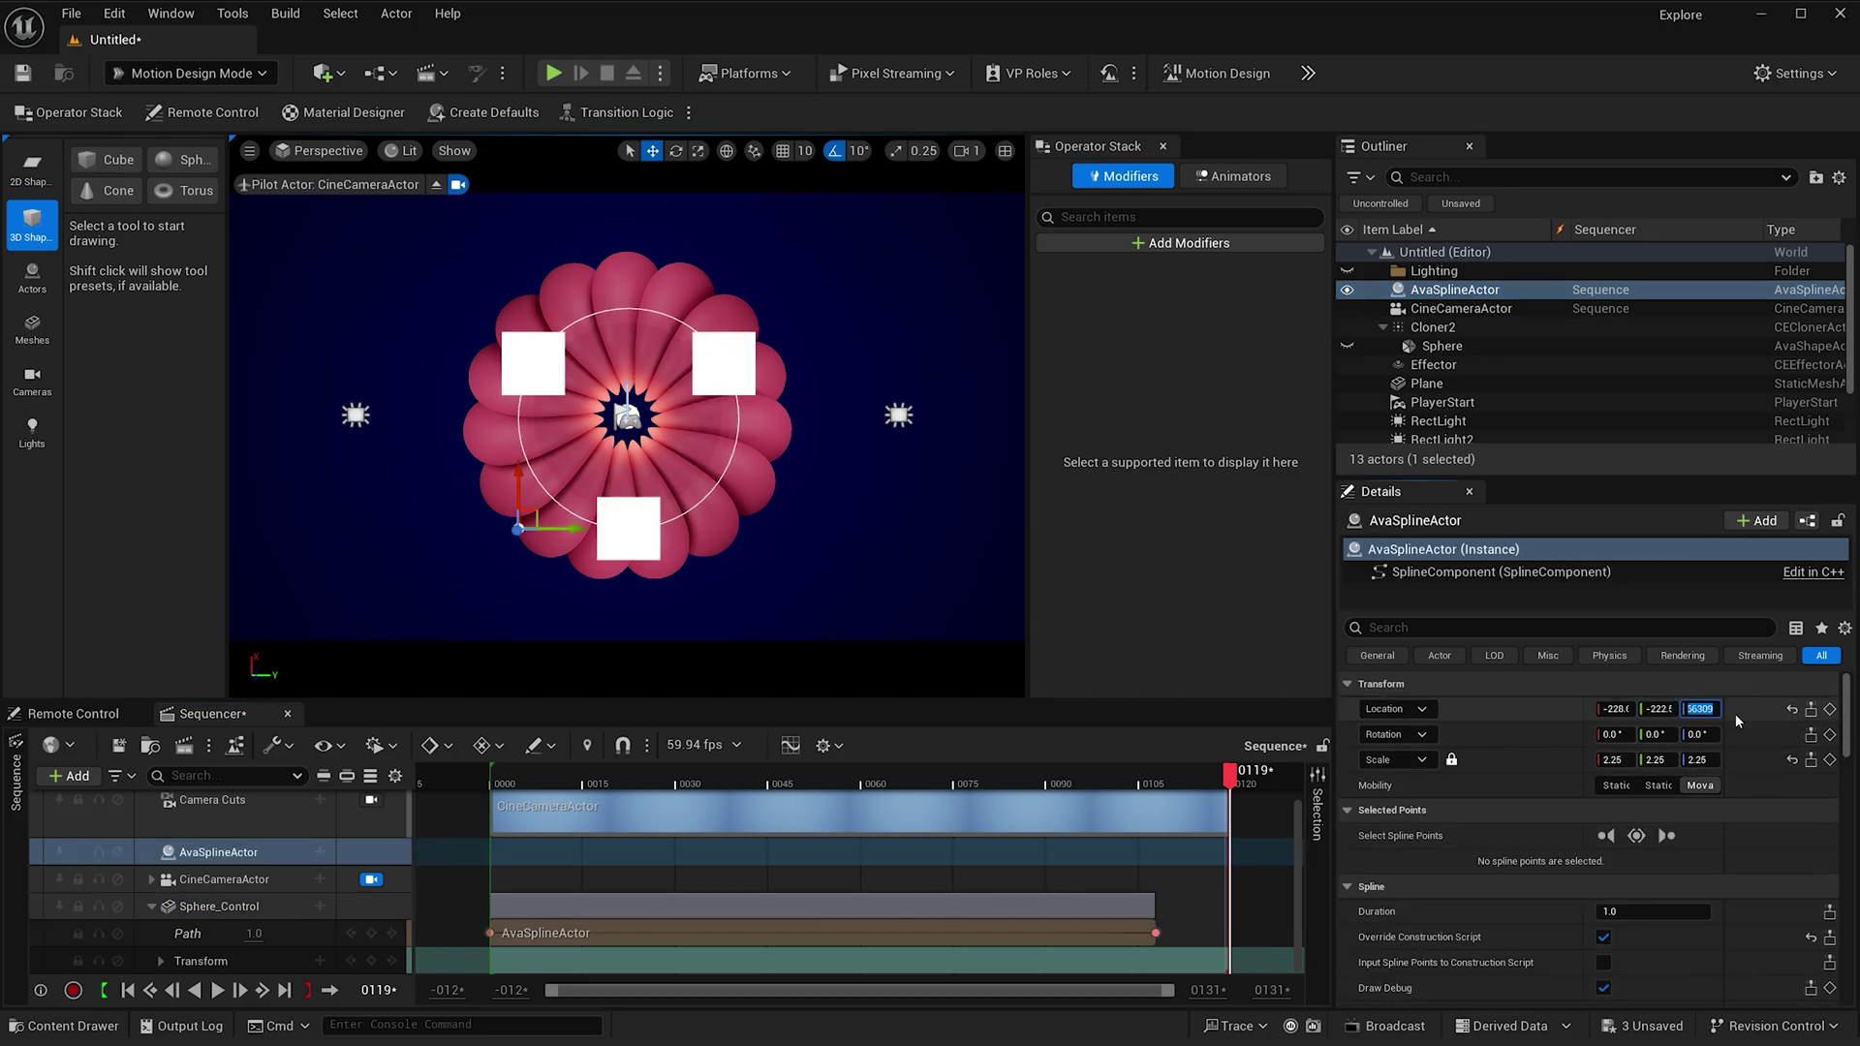
text(100)
key(Return)
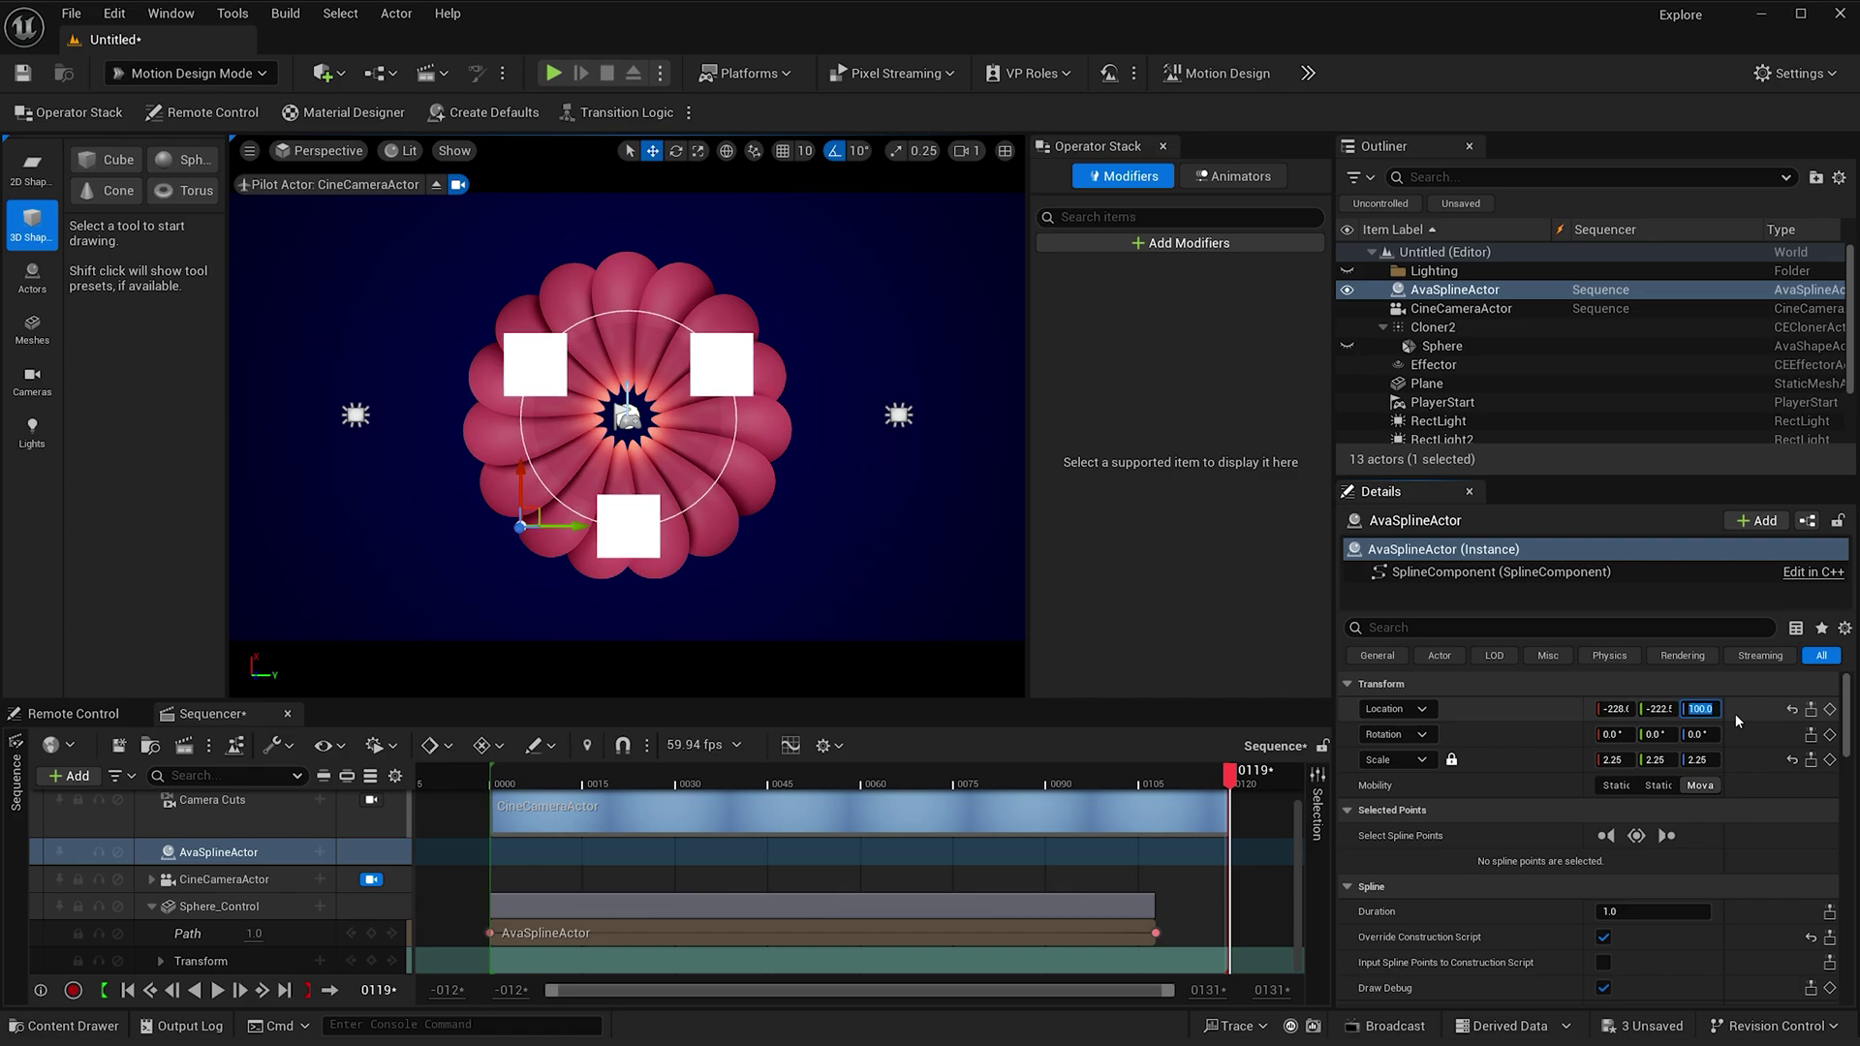
- Lower Effector_Color beneath the flower and play the sequence to check petal lighting
scroll(1433, 320, down, 3)
click(1460, 435)
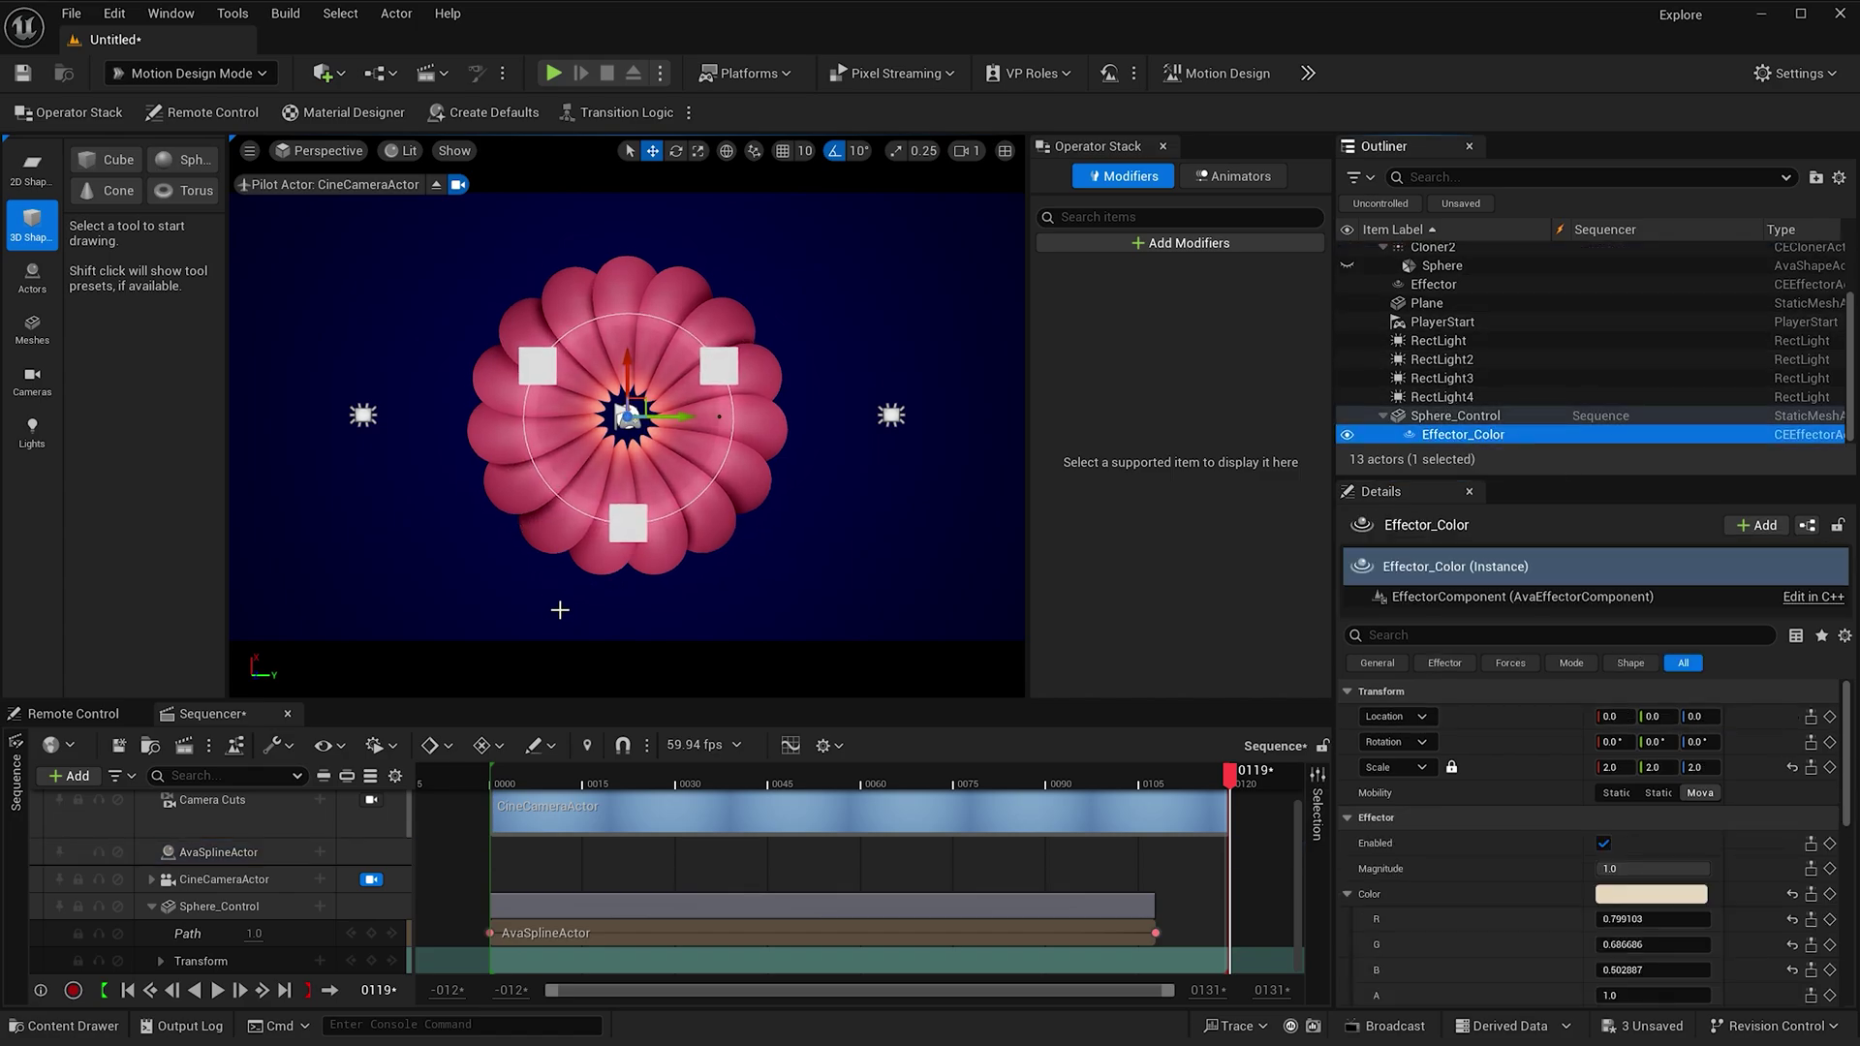
alt+drag(560, 609, 560, 538)
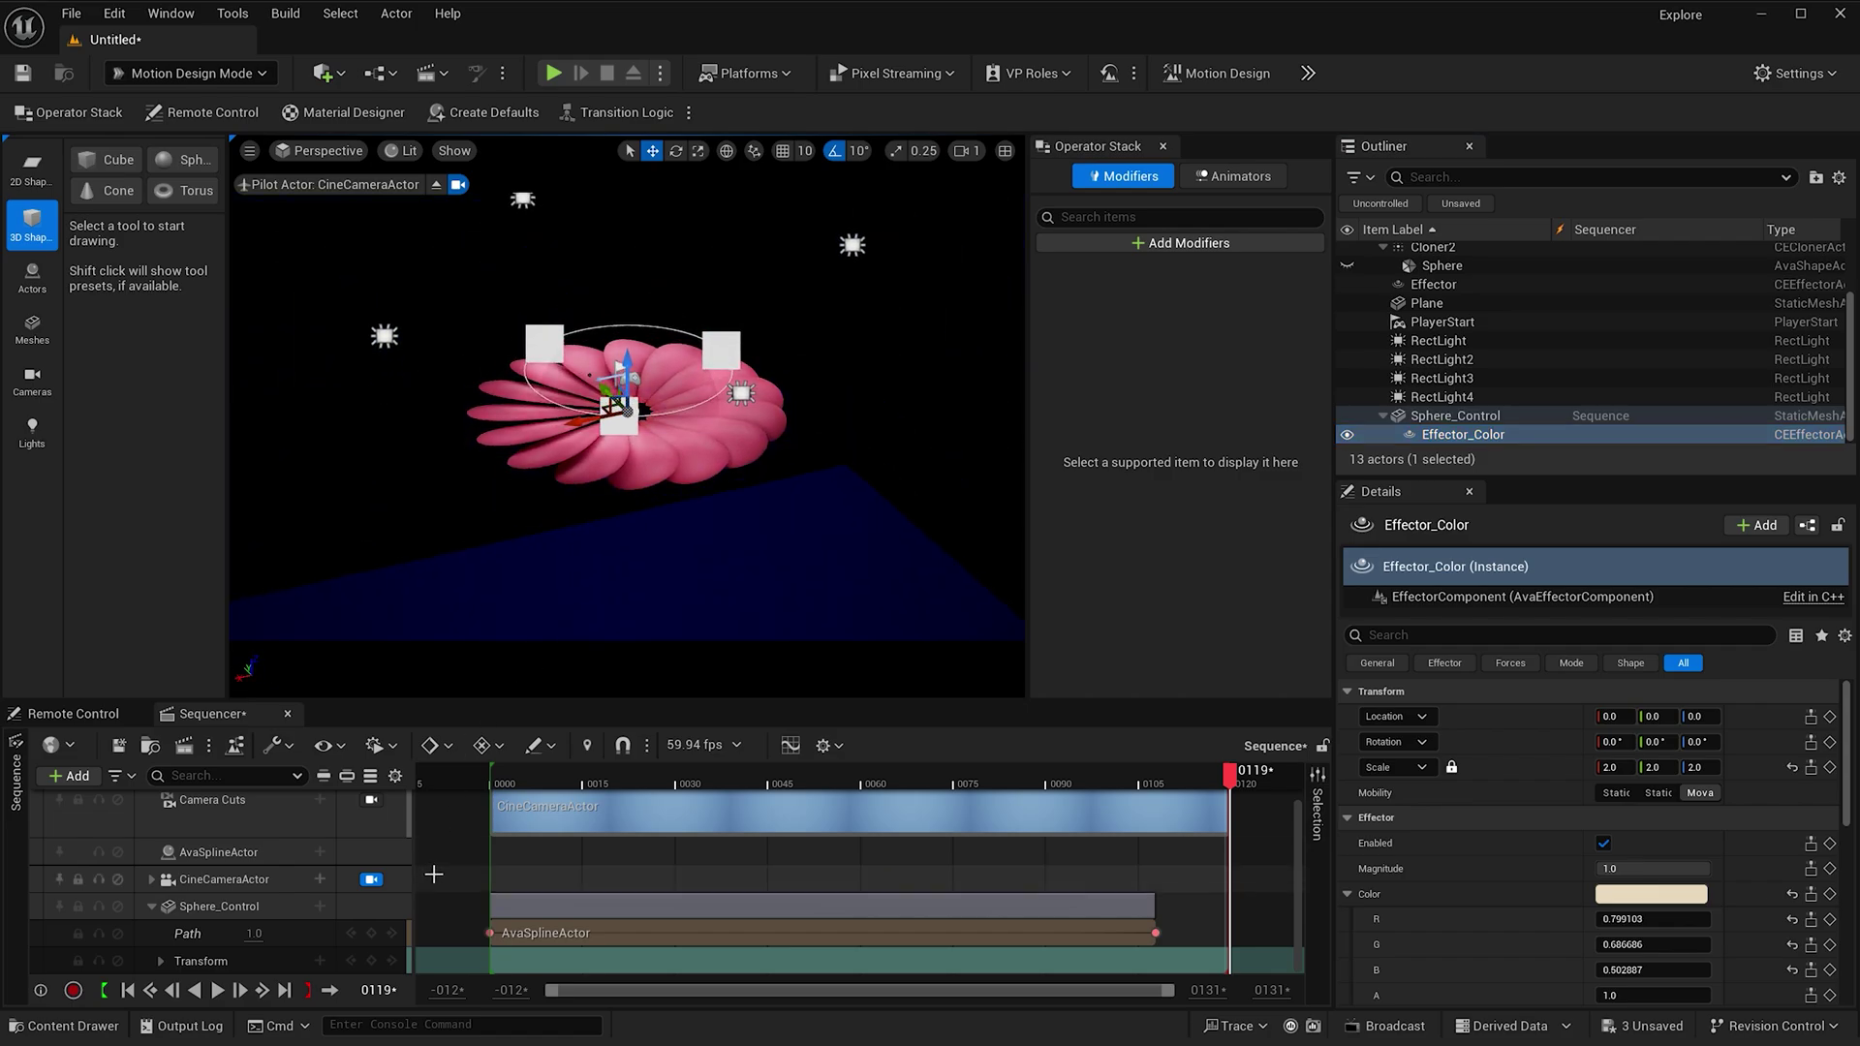
click(489, 785)
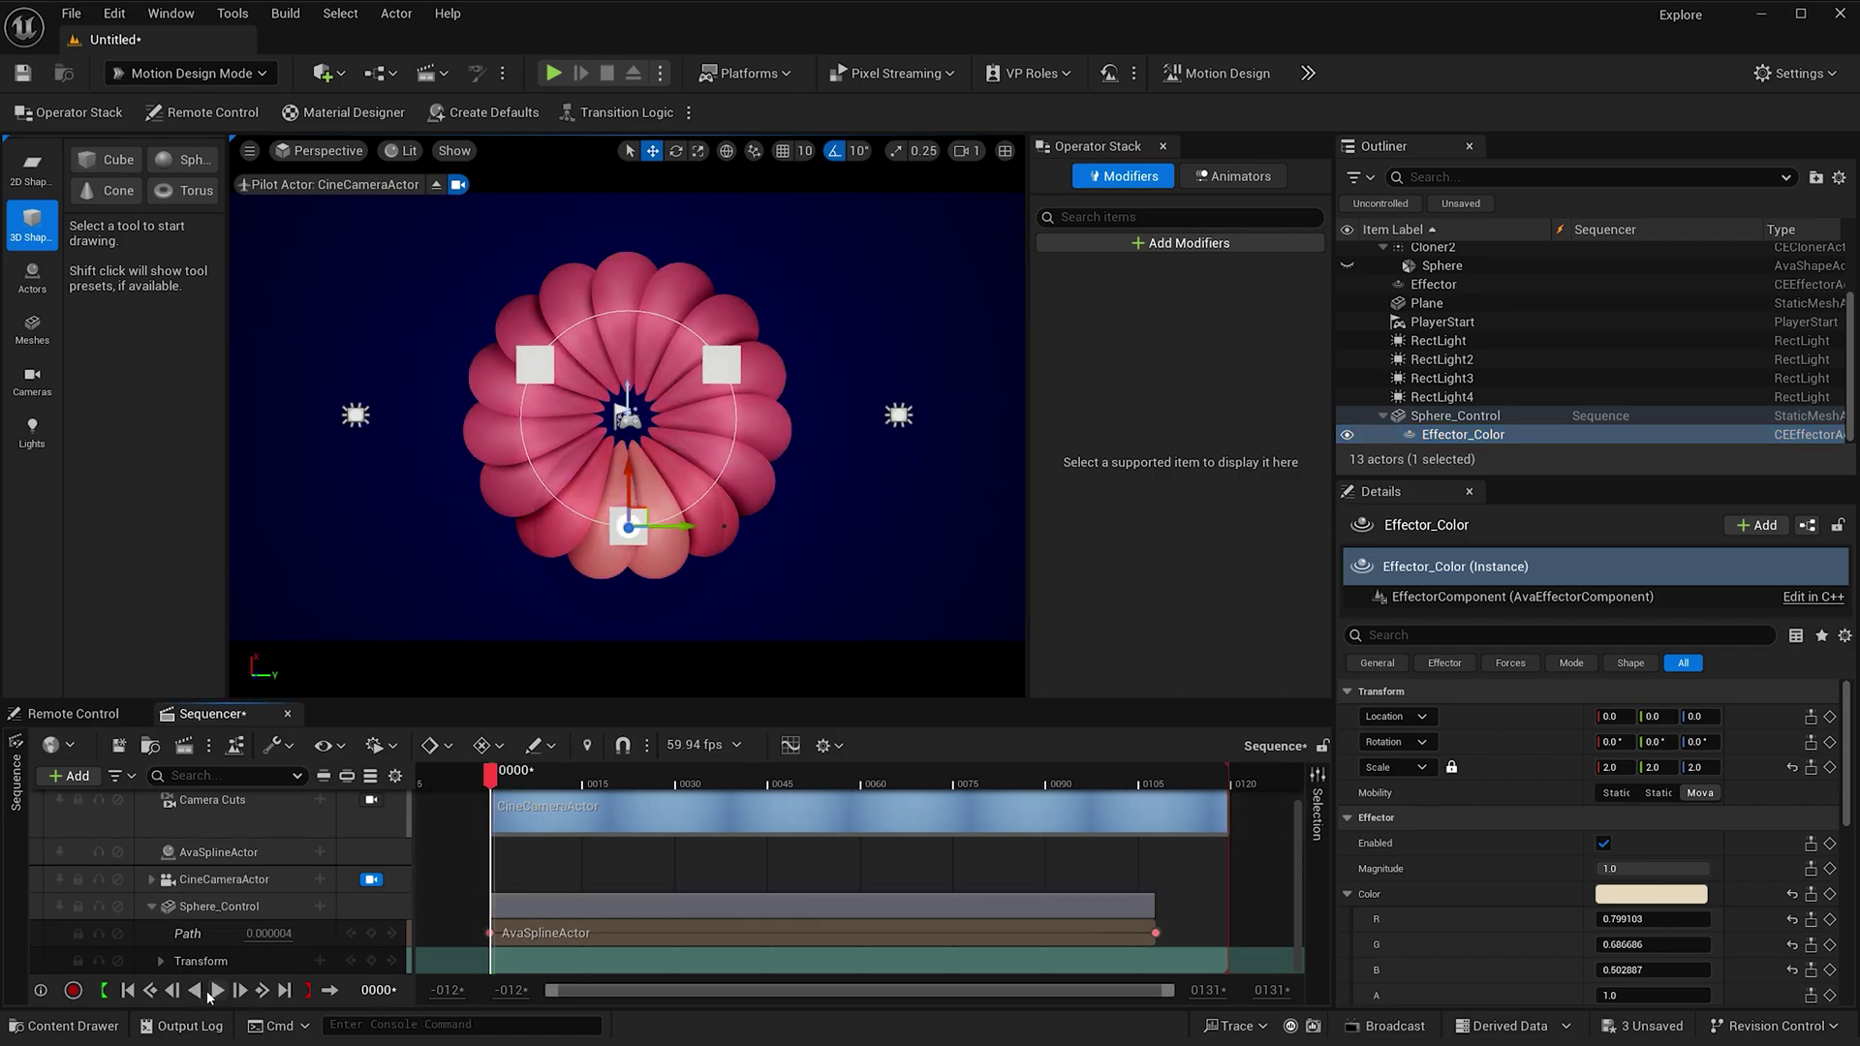
click(215, 990)
click(215, 990)
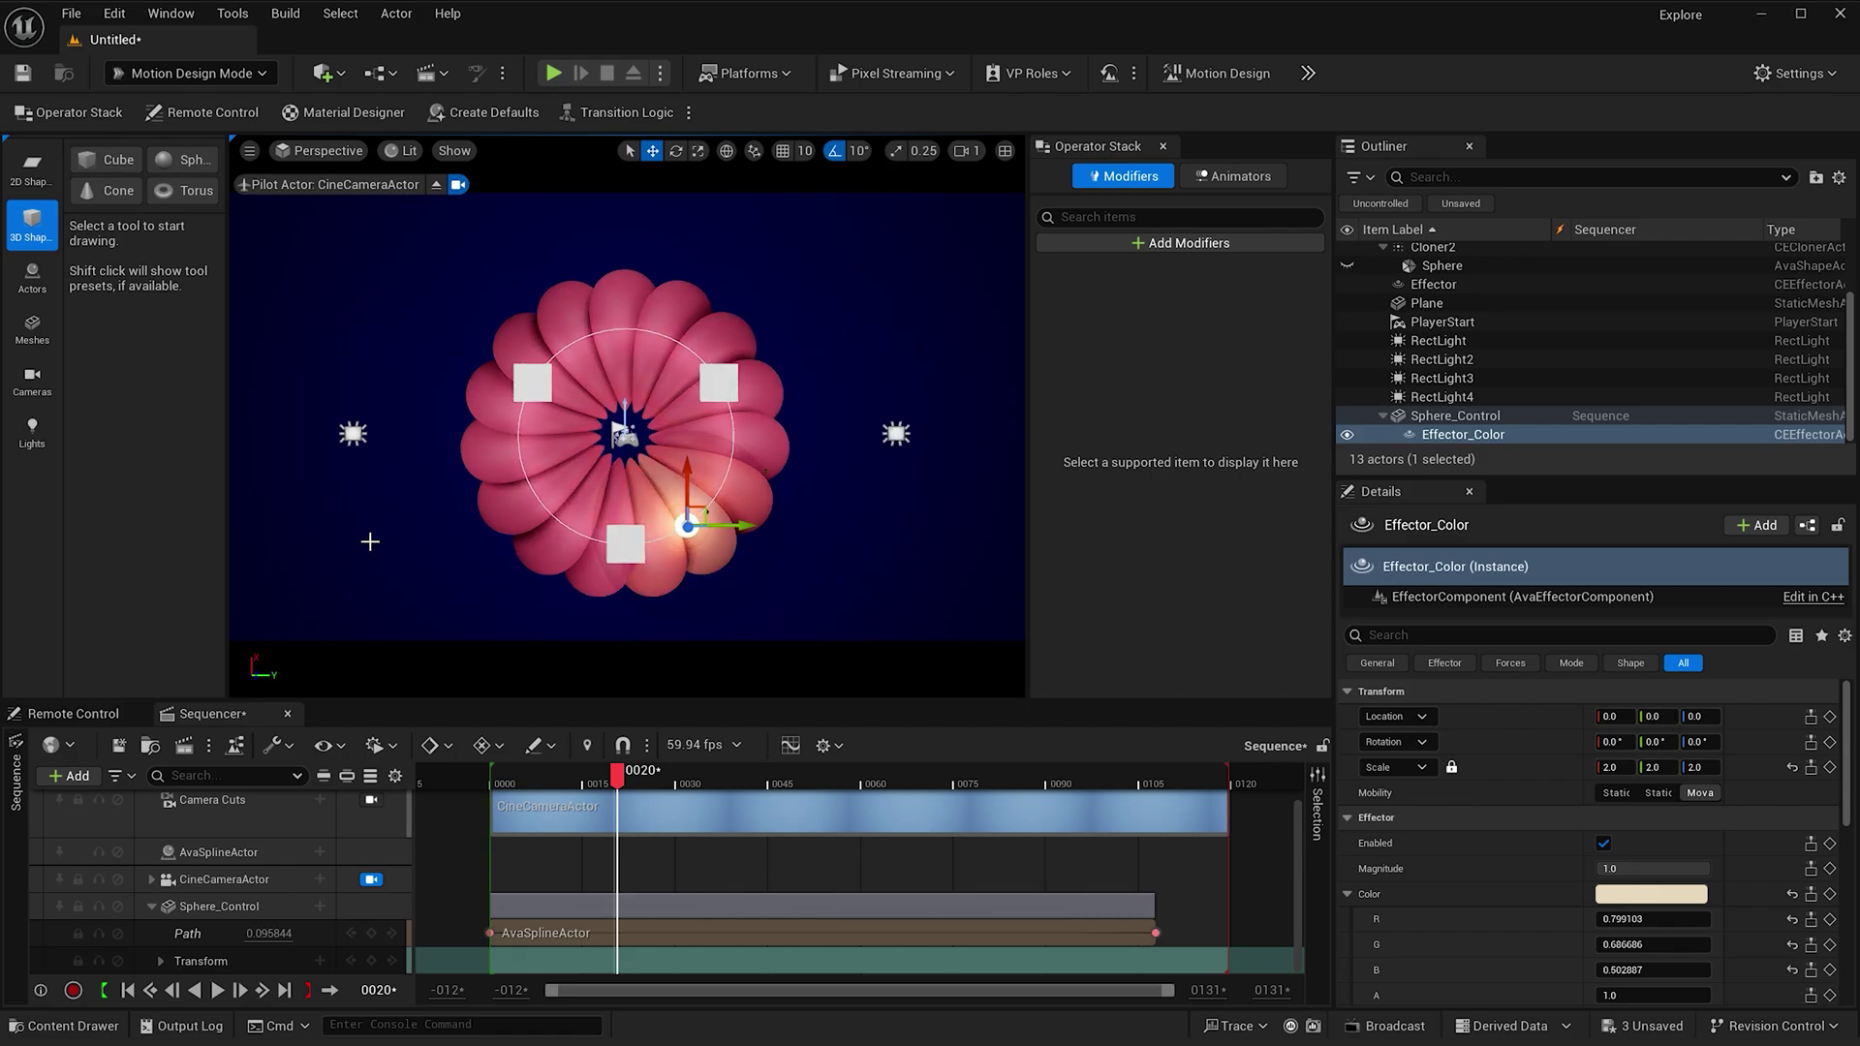
mouse_move(370, 541)
alt+mouse_down()
mouse_move(393, 465)
mouse_move(405, 543)
alt+mouse_up()
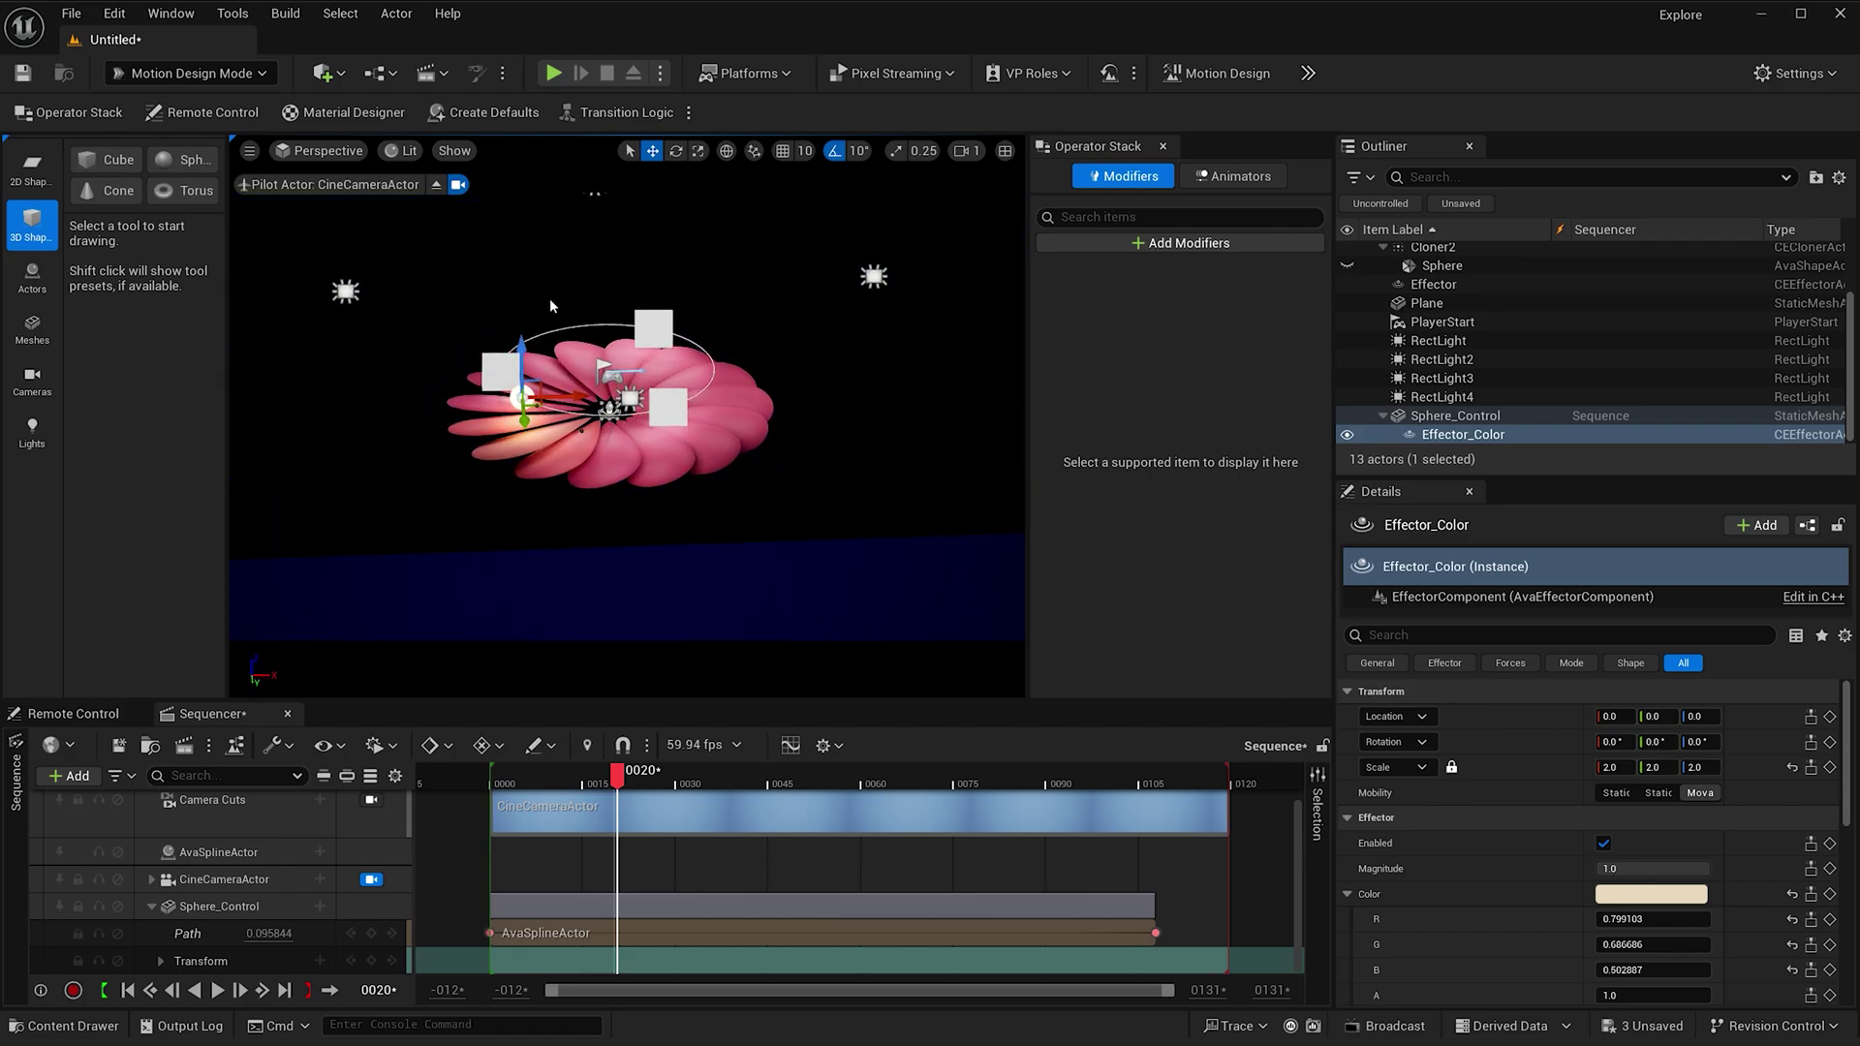
drag(521, 373, 524, 424)
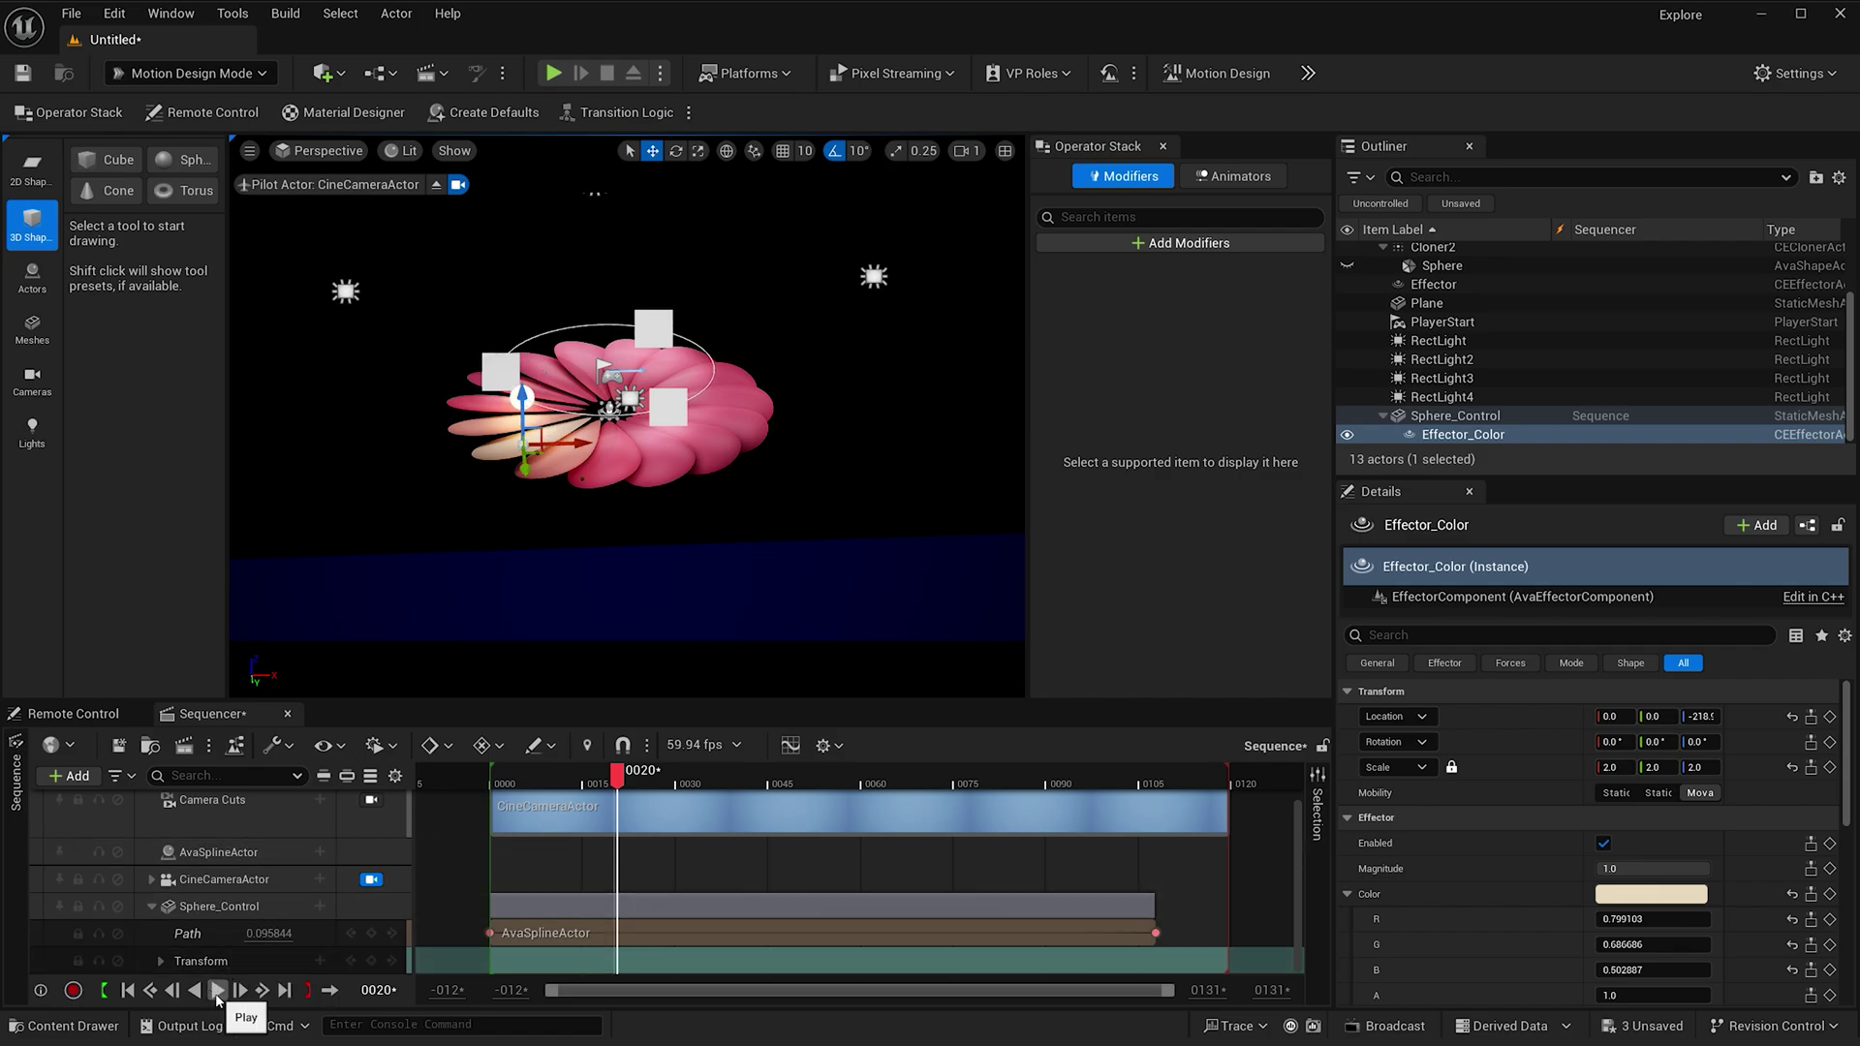
click(217, 990)
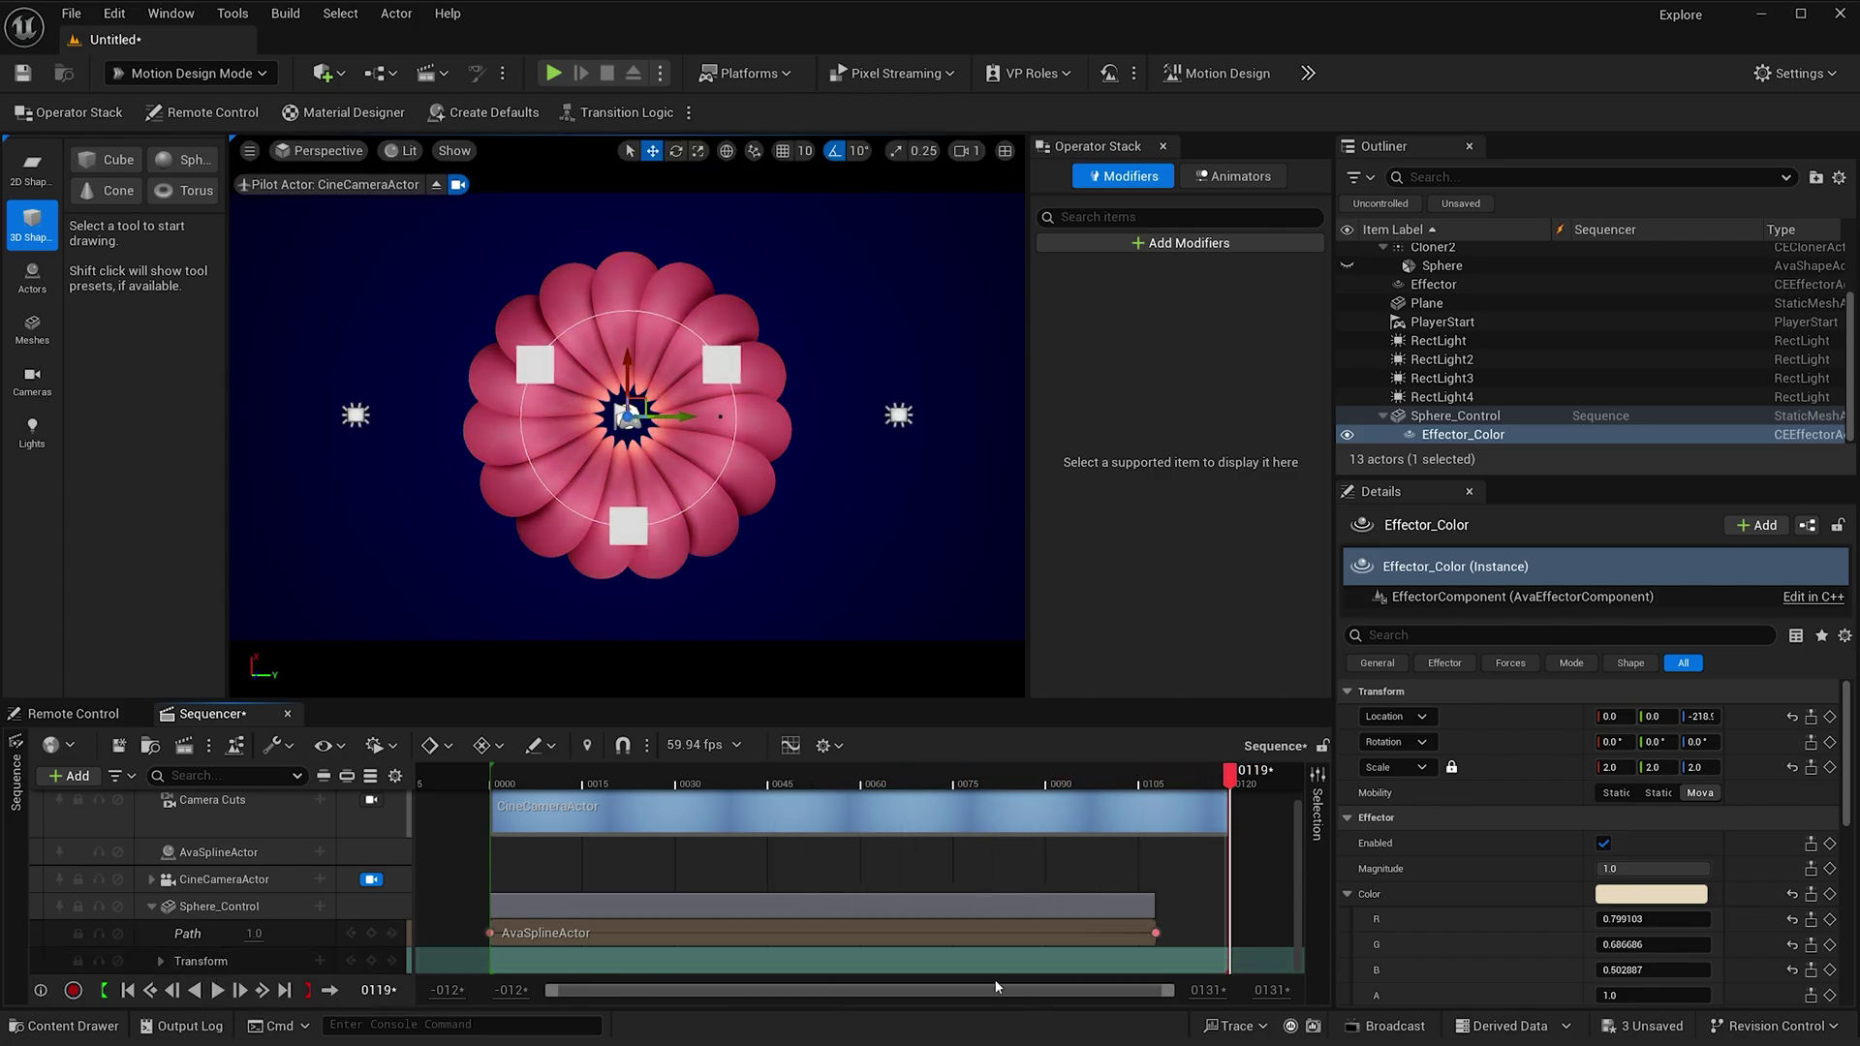
- Extend the view range to frame 650, lengthen the camera cut, and end Sphere_Control's section at 299
click(1211, 990)
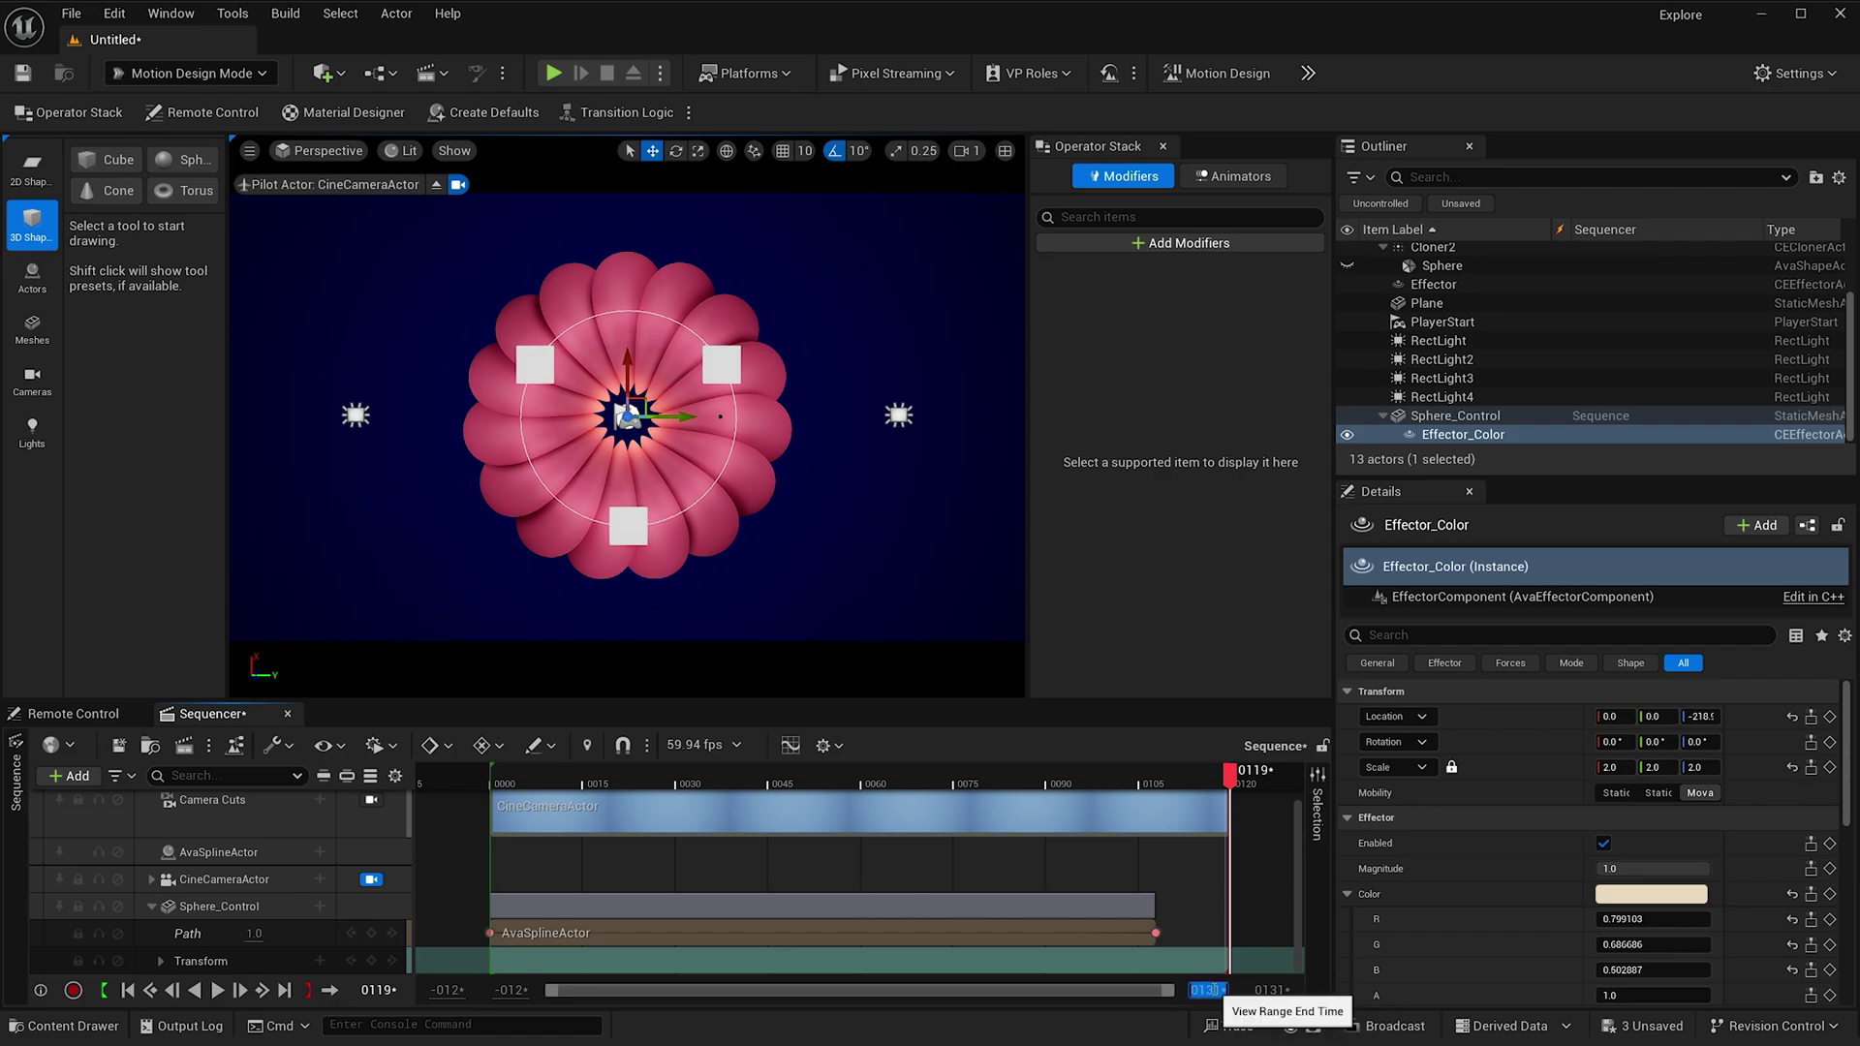
text(650)
key(Return)
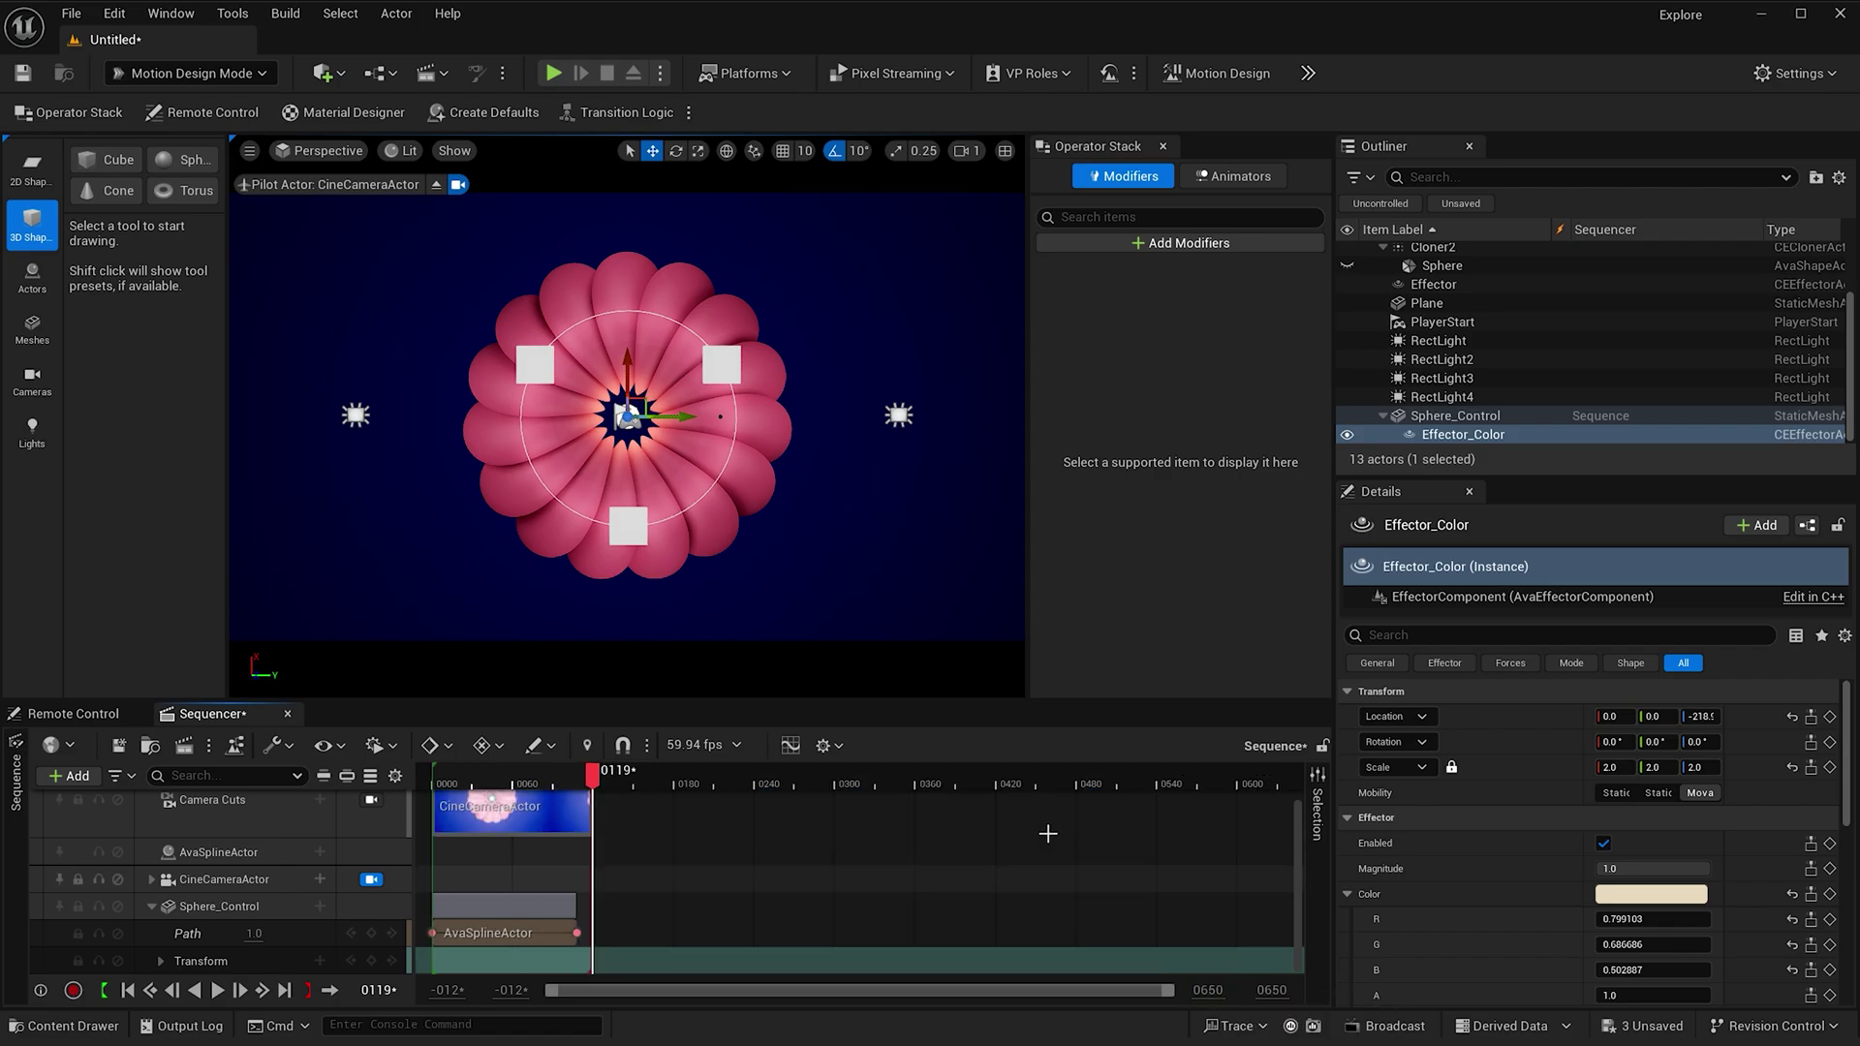
mouse_move(602, 782)
mouse_down()
mouse_move(558, 792)
mouse_move(1234, 831)
mouse_up()
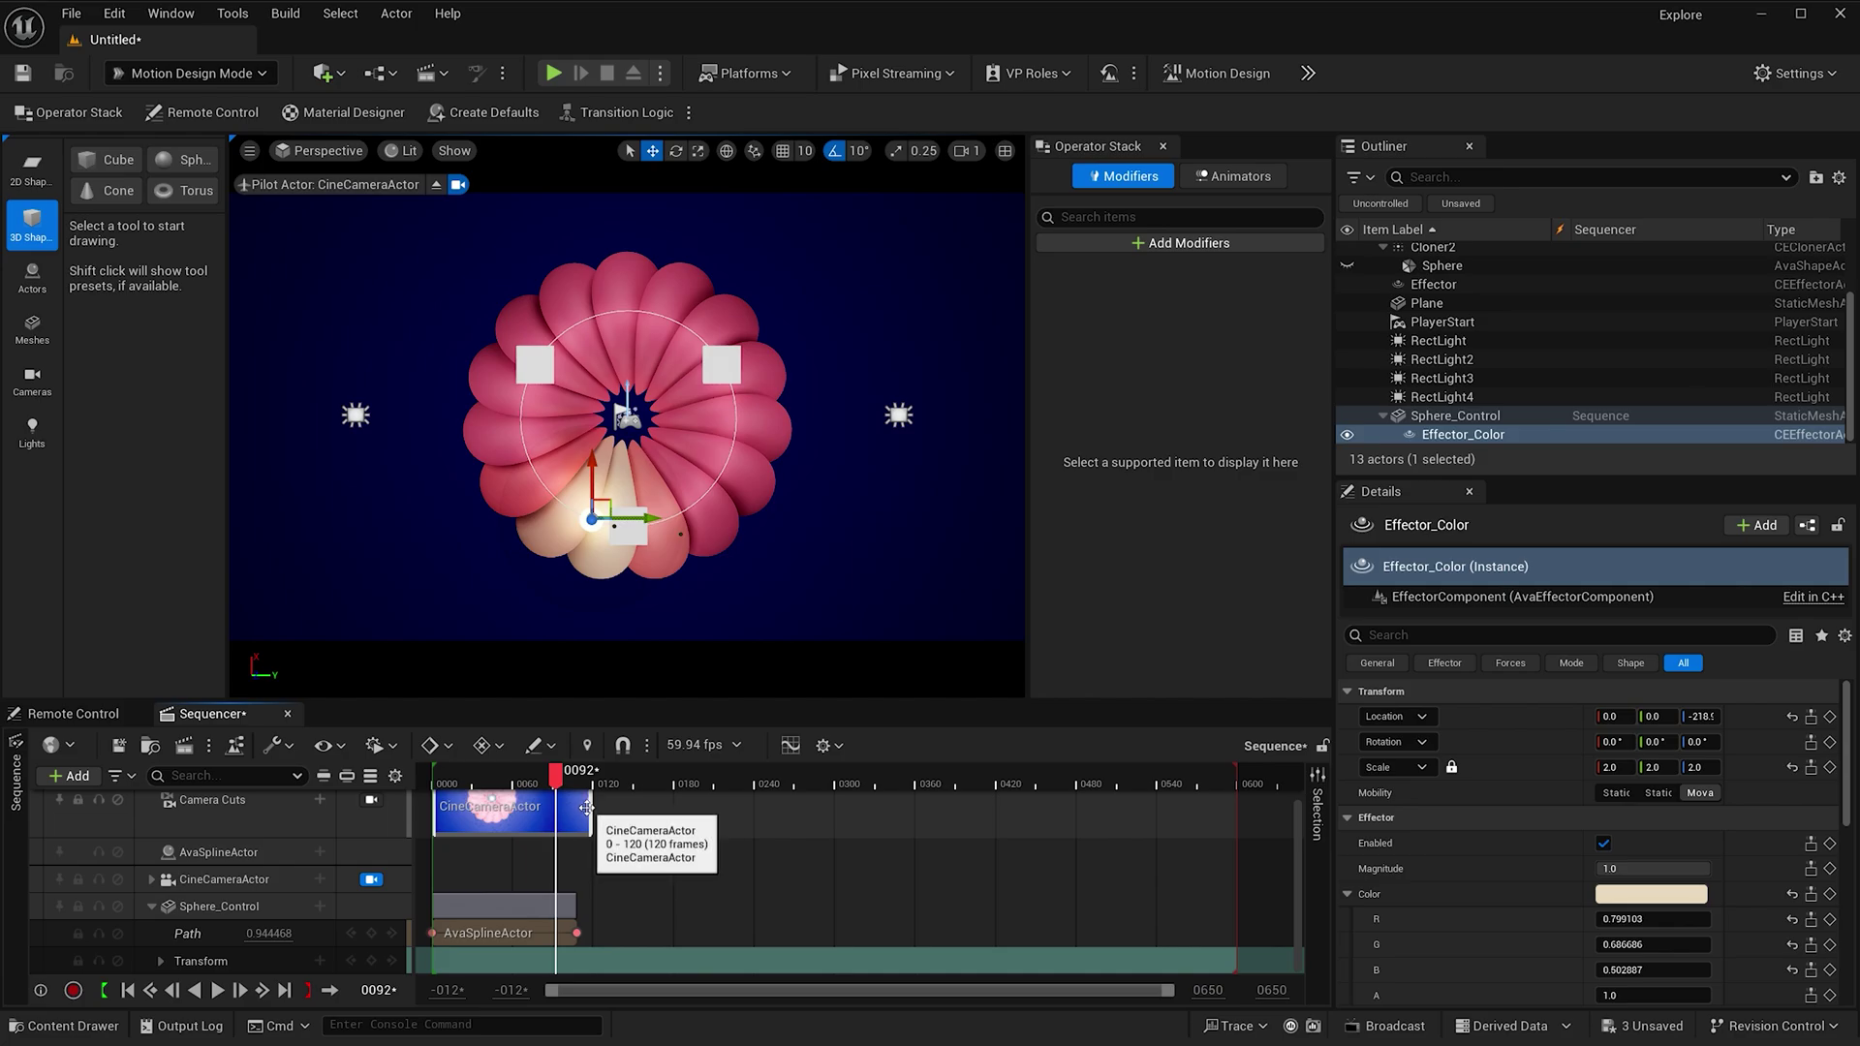
drag(587, 808, 1236, 864)
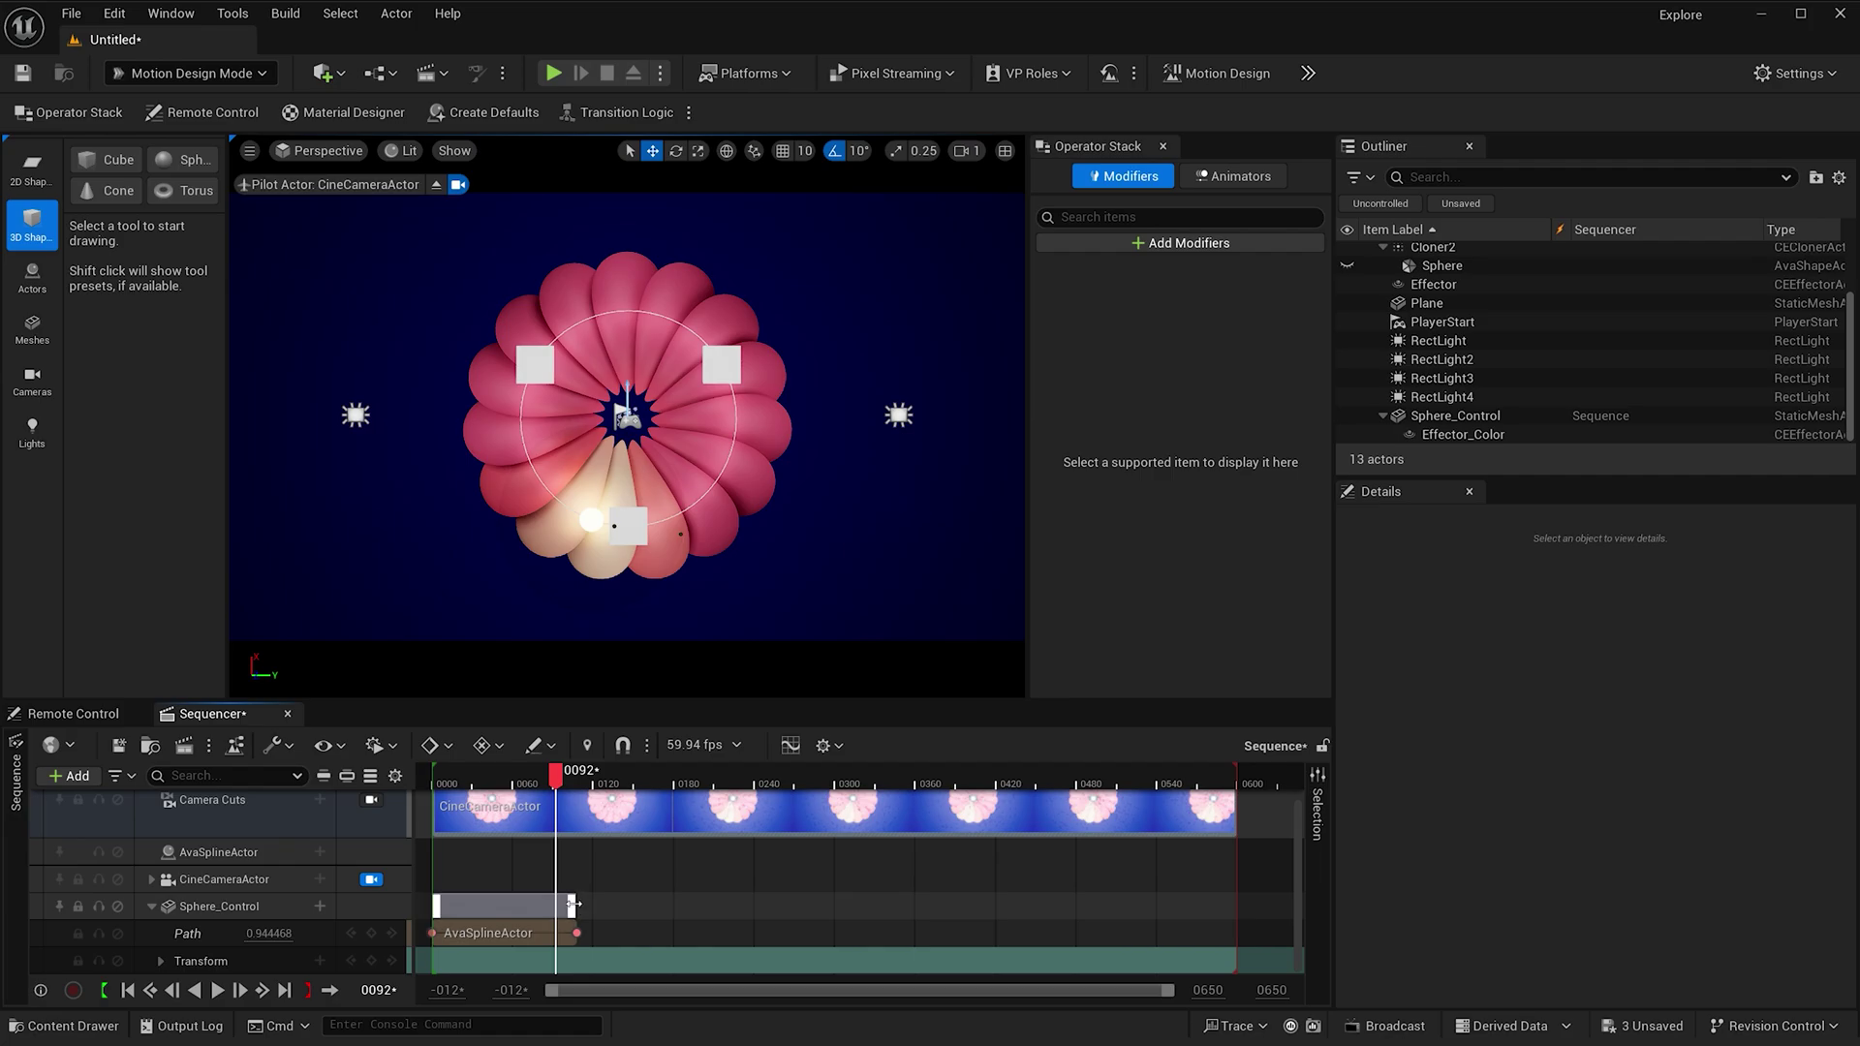
drag(572, 905, 834, 893)
click(834, 778)
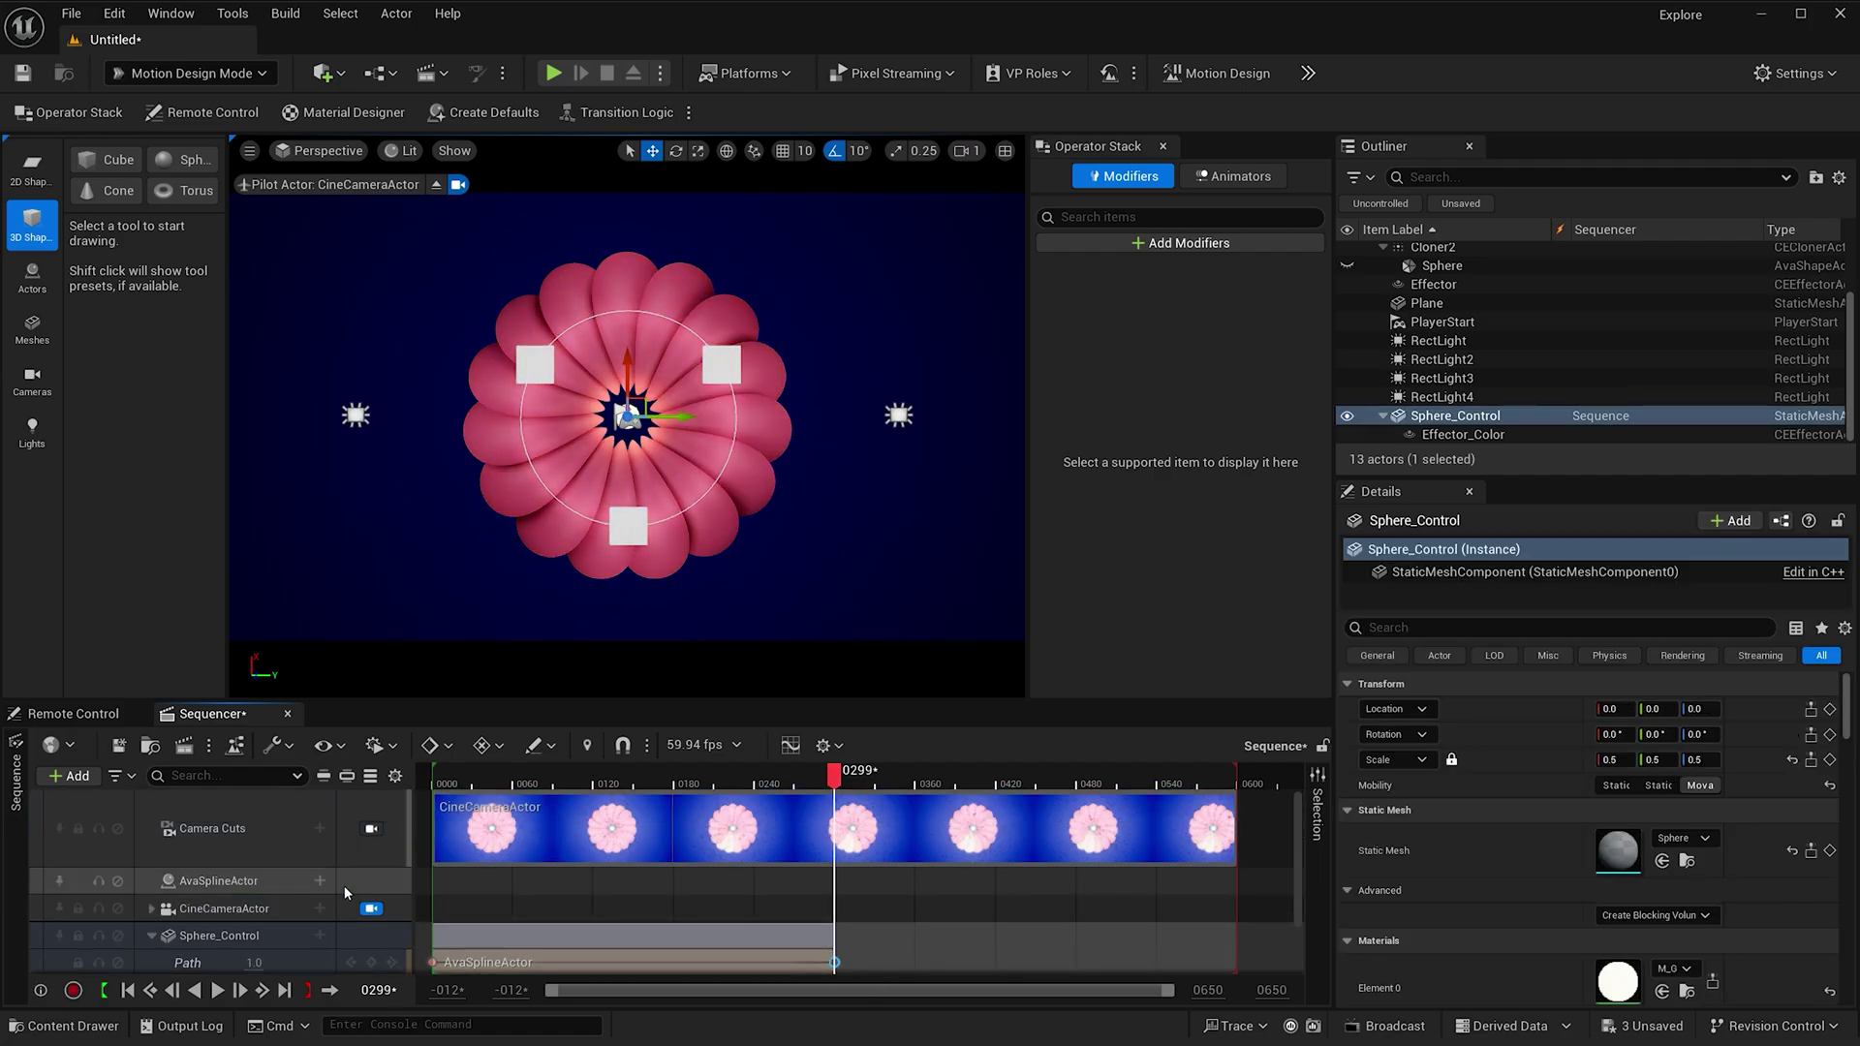
- Add a second AvaSplineActor path section at frame 299 and play the two-lap animation from frame 0
scroll(346, 892, down, 1)
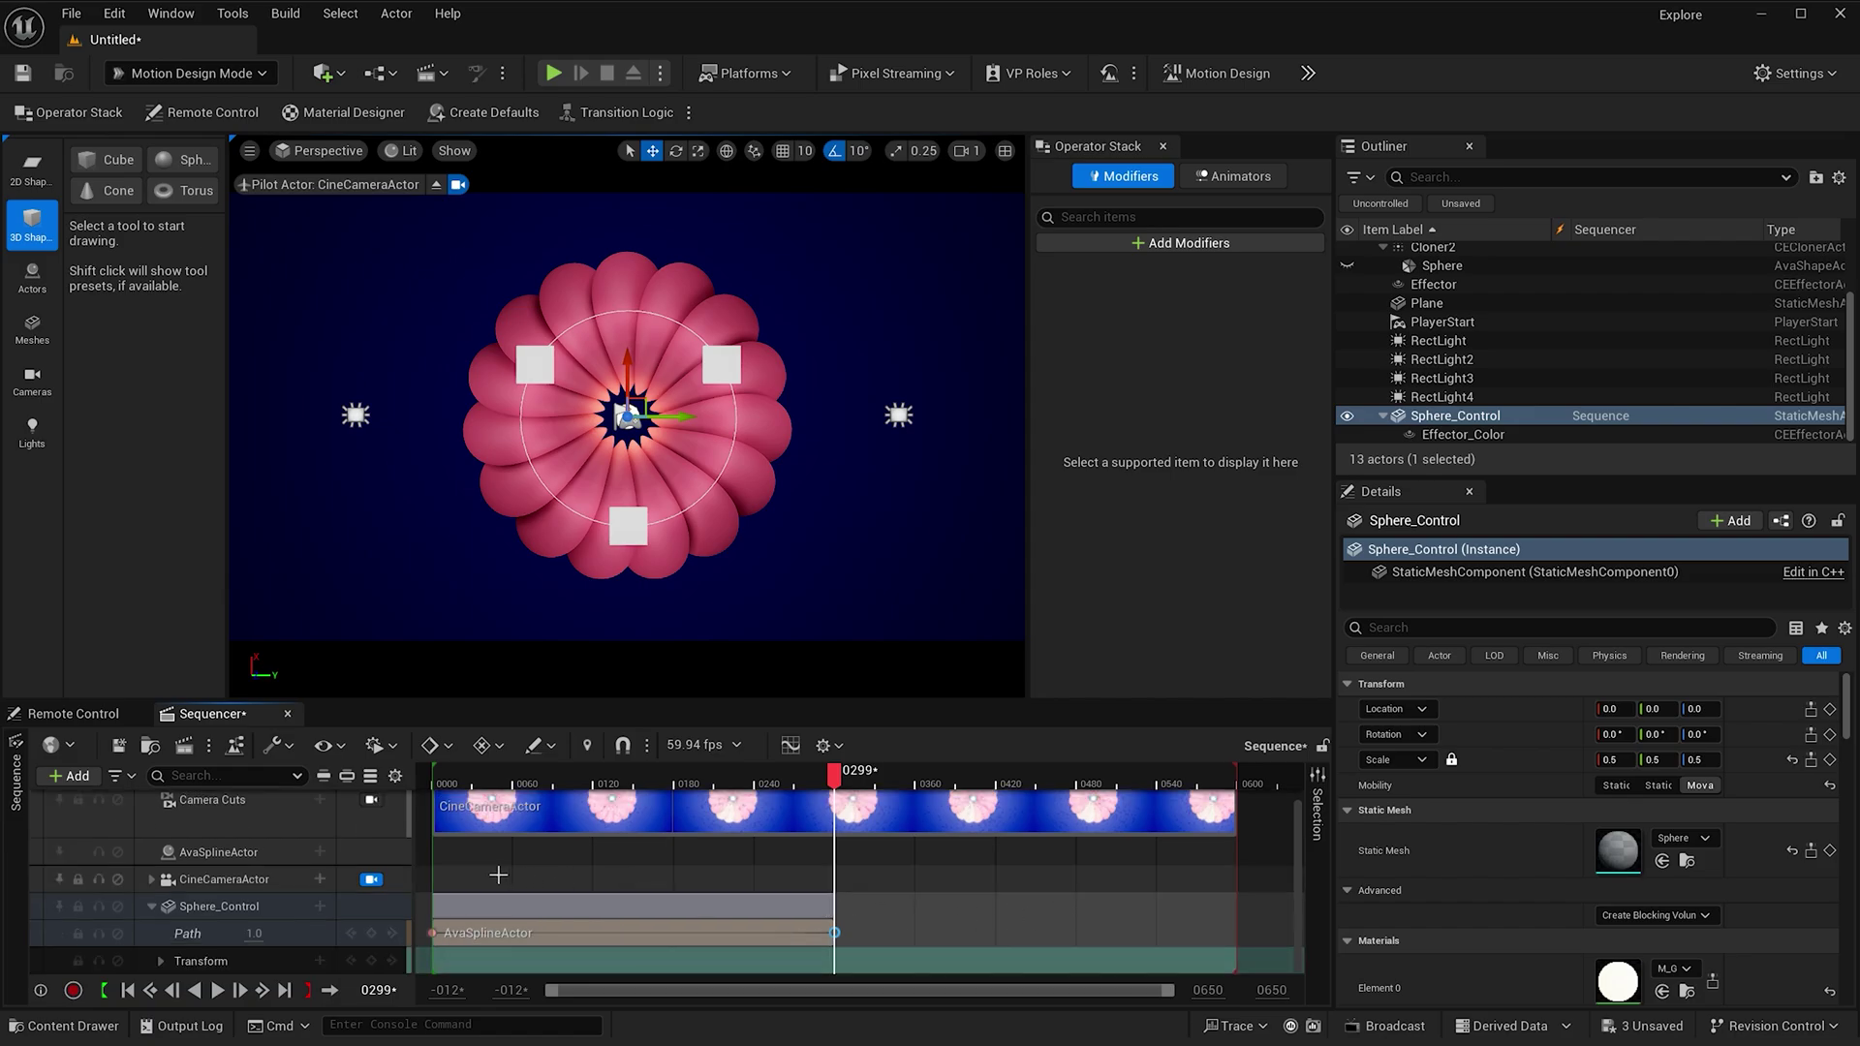
click(320, 906)
mouse_move(372, 796)
mouse_move(383, 753)
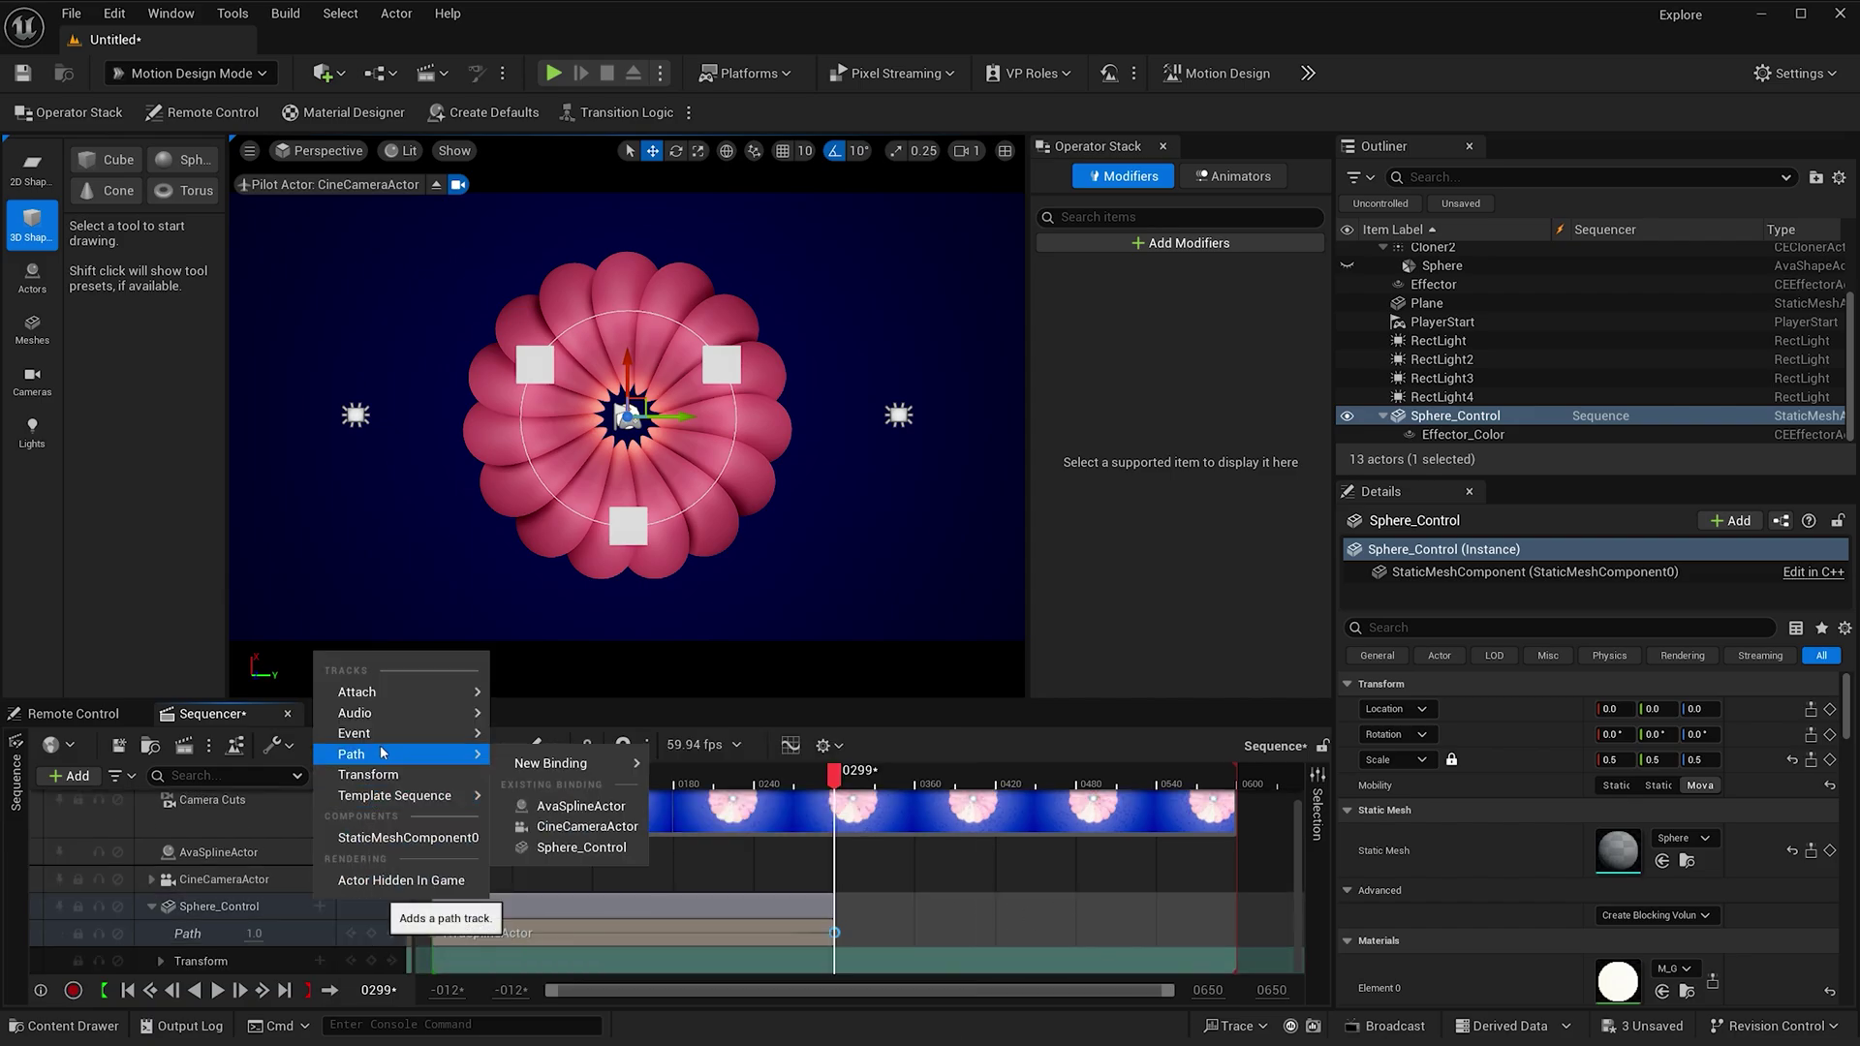
mouse_move(535, 765)
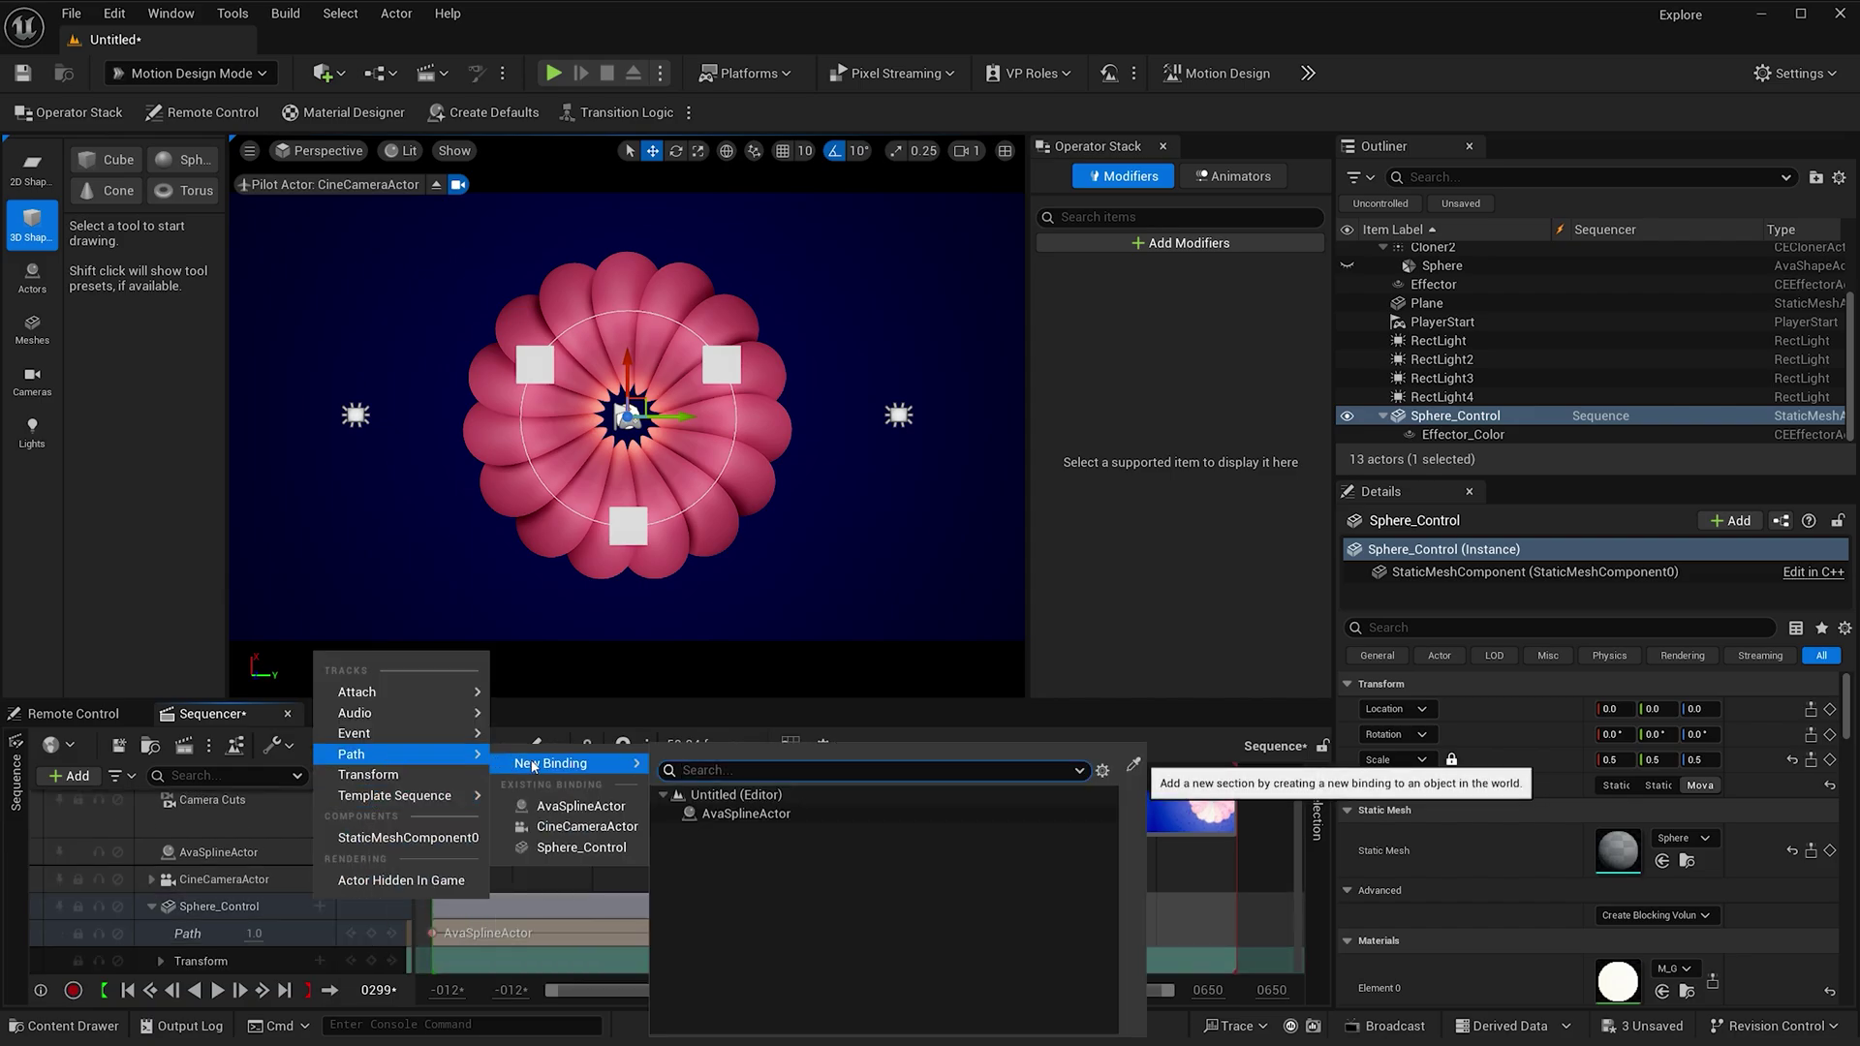
click(778, 817)
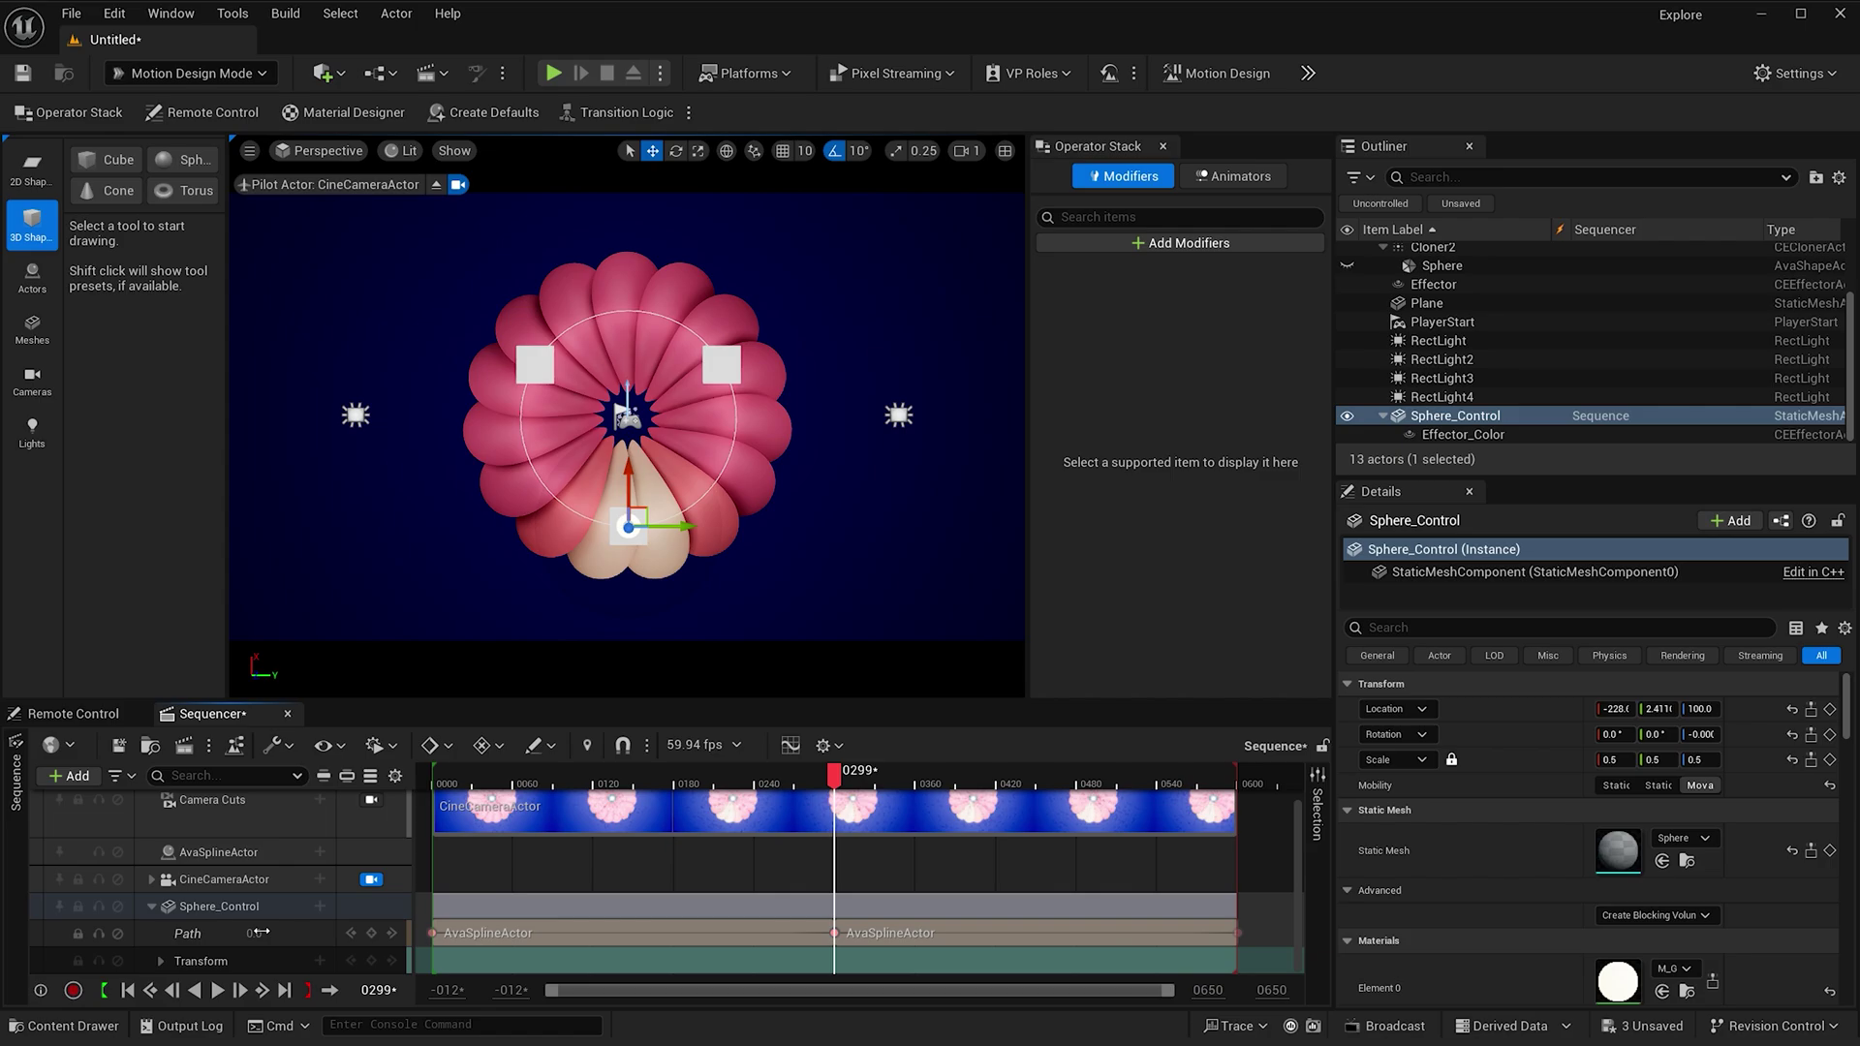
click(432, 773)
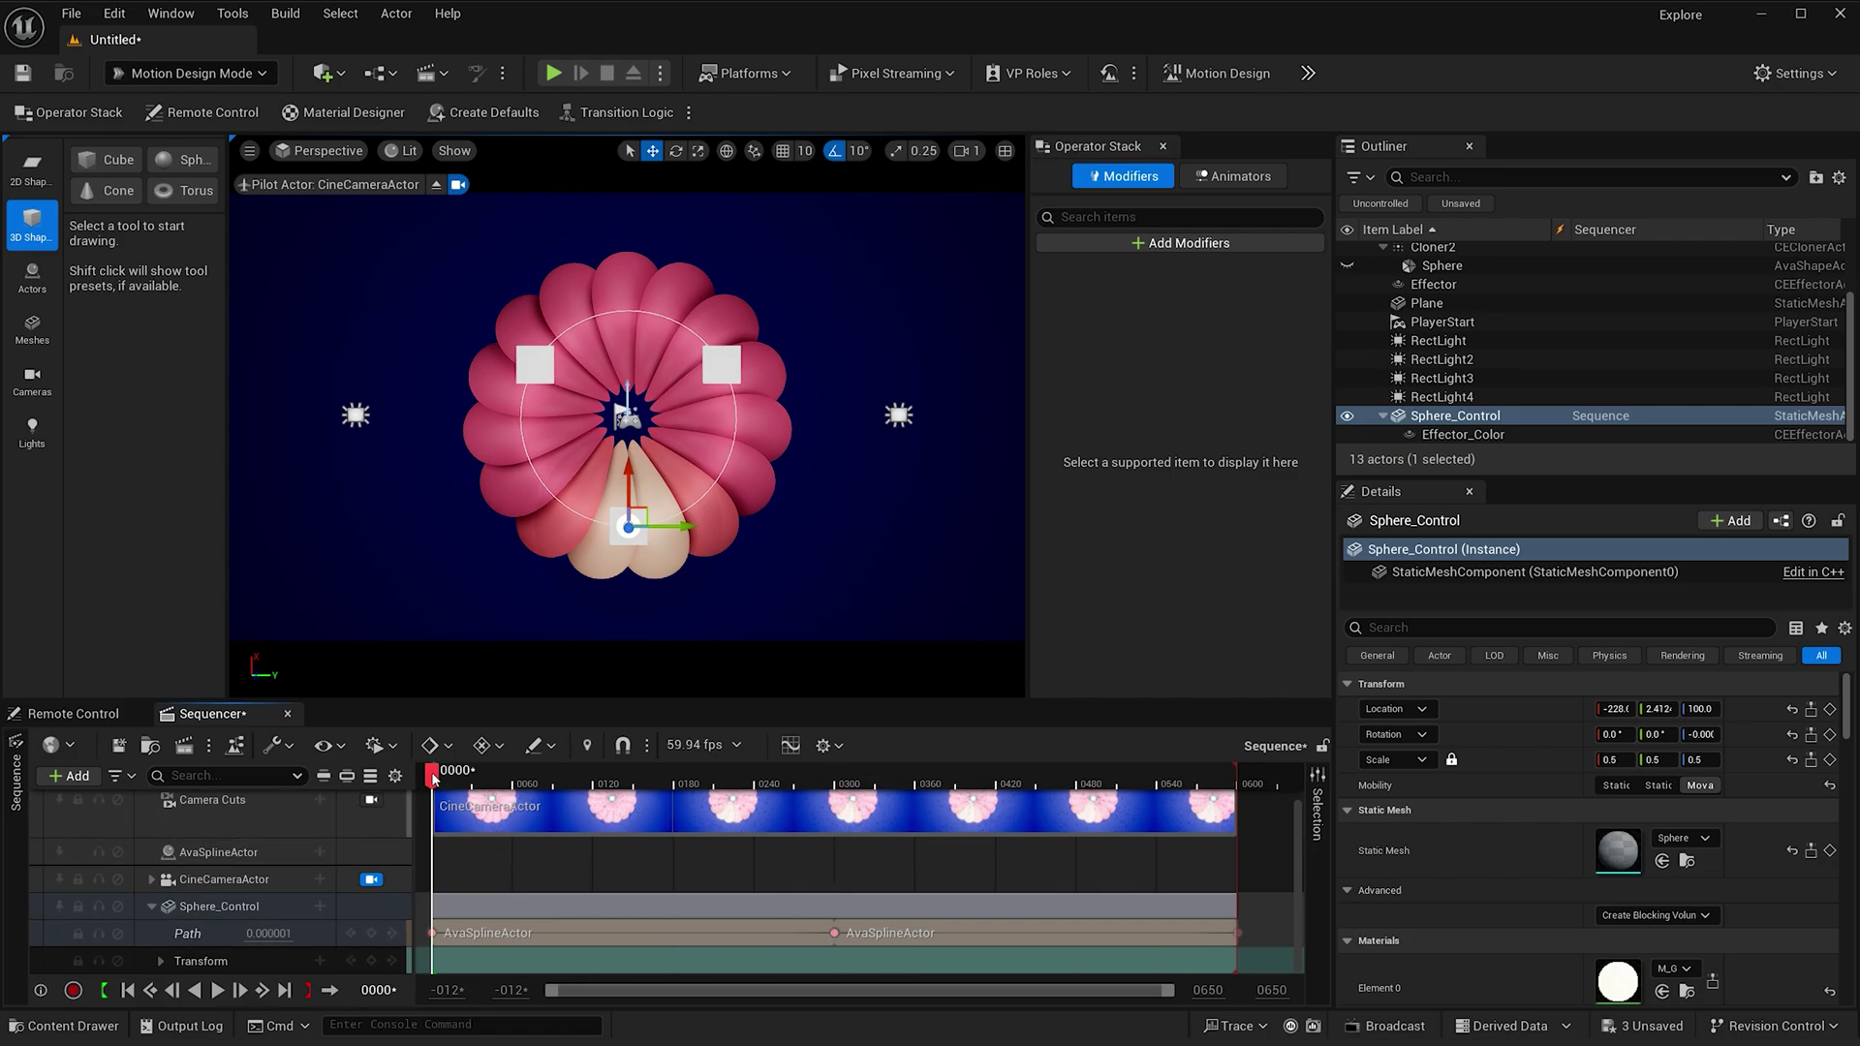
click(218, 989)
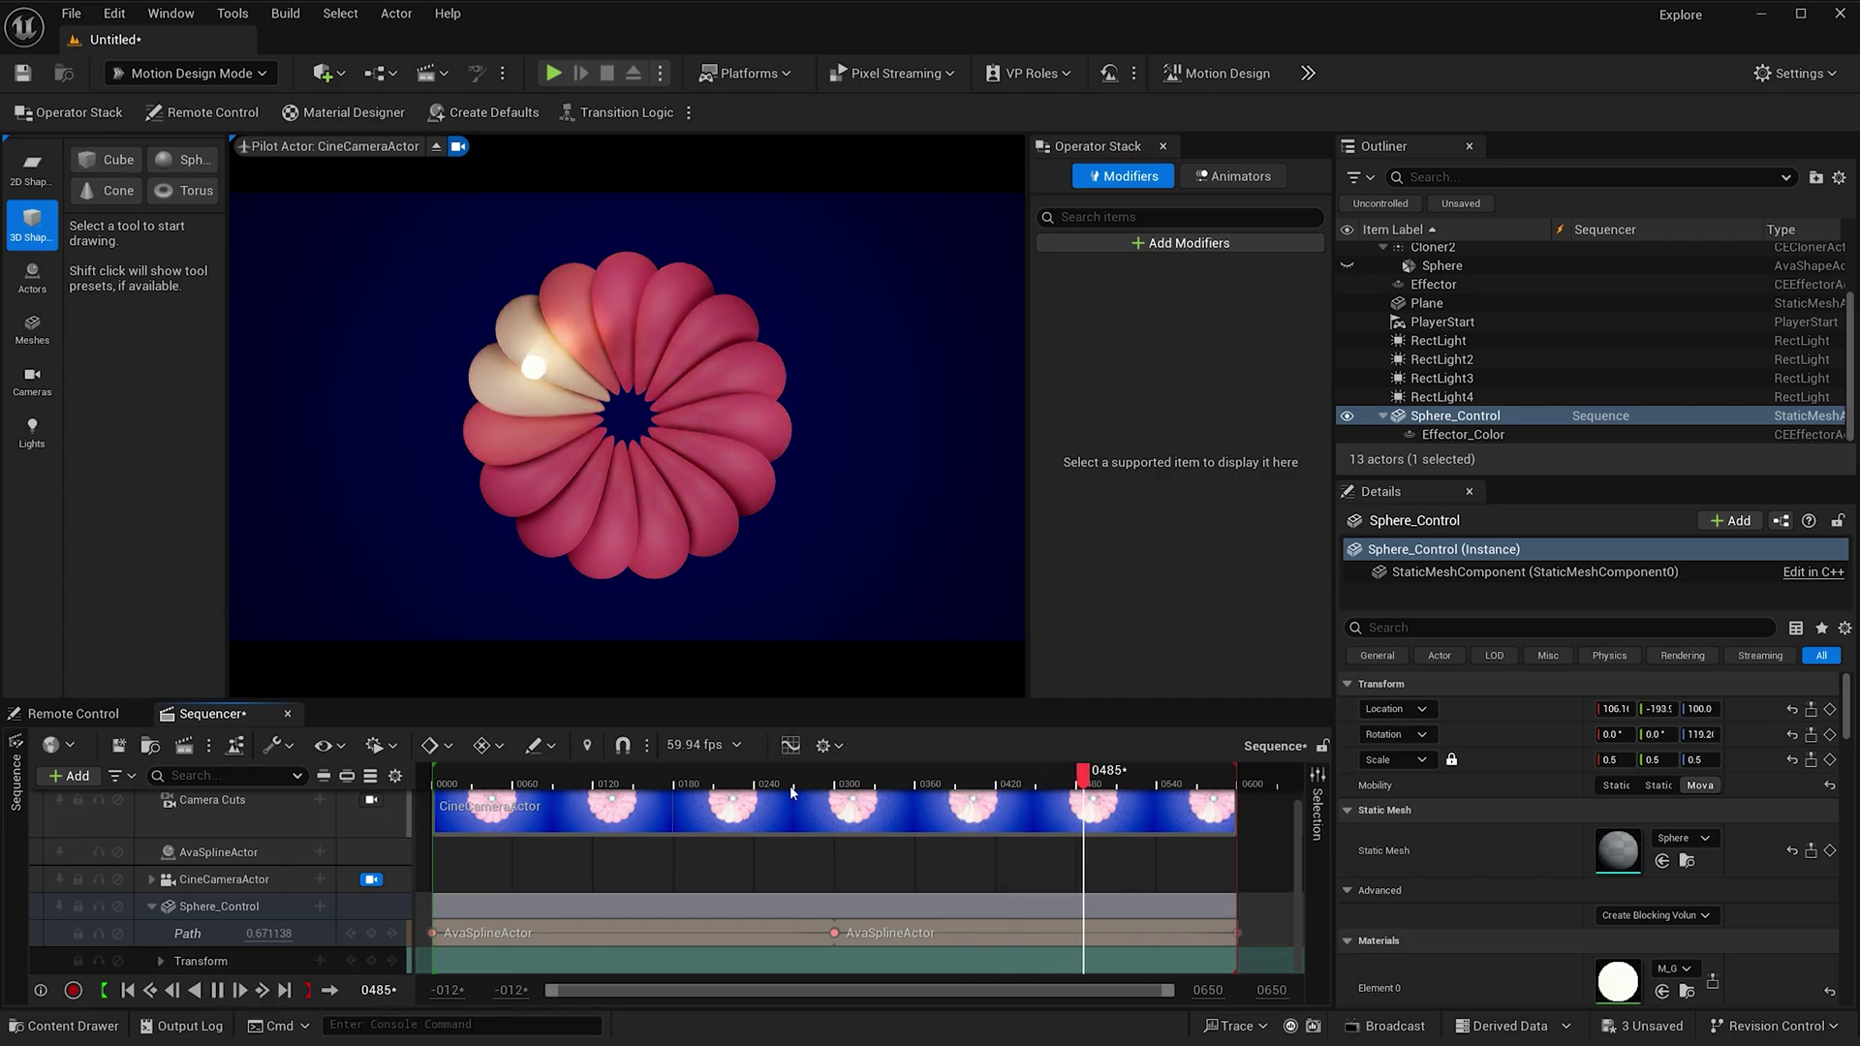
click(233, 906)
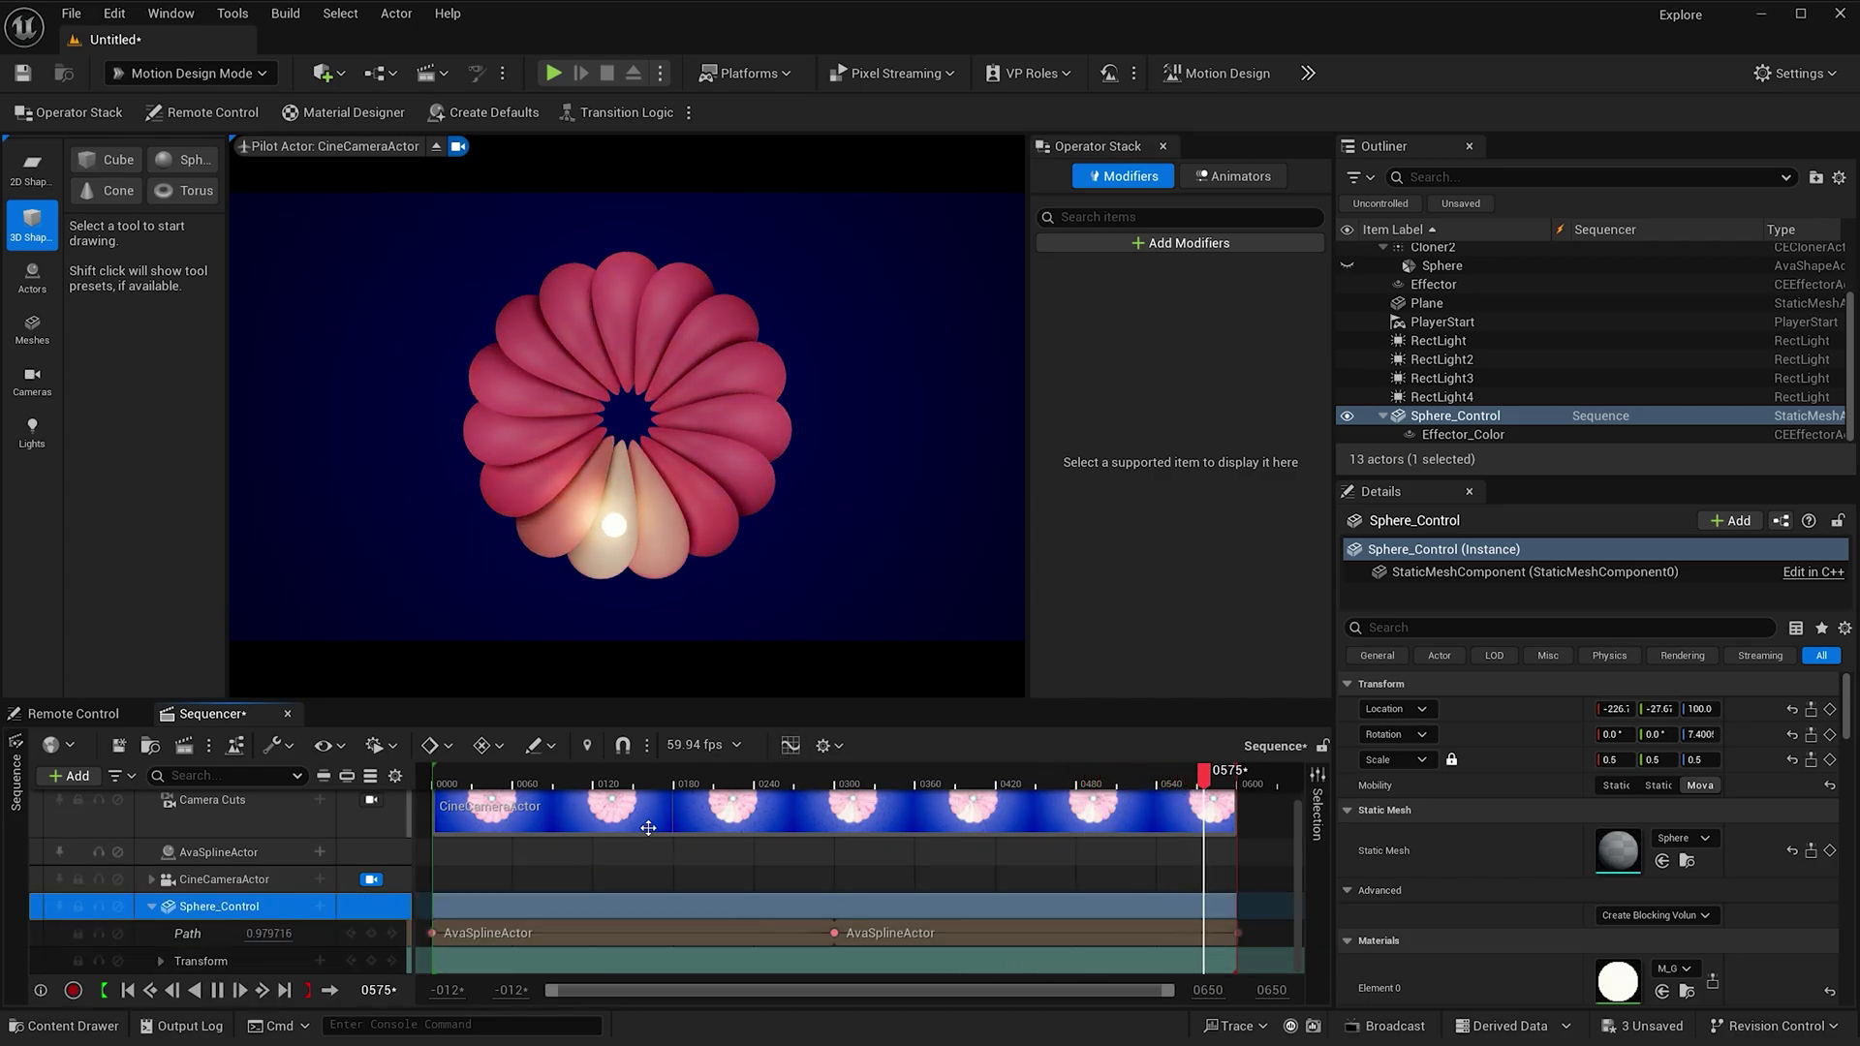
- Make Sphere_Control's Path keys linear, verify the curve, and preview the steady orbit
click(791, 745)
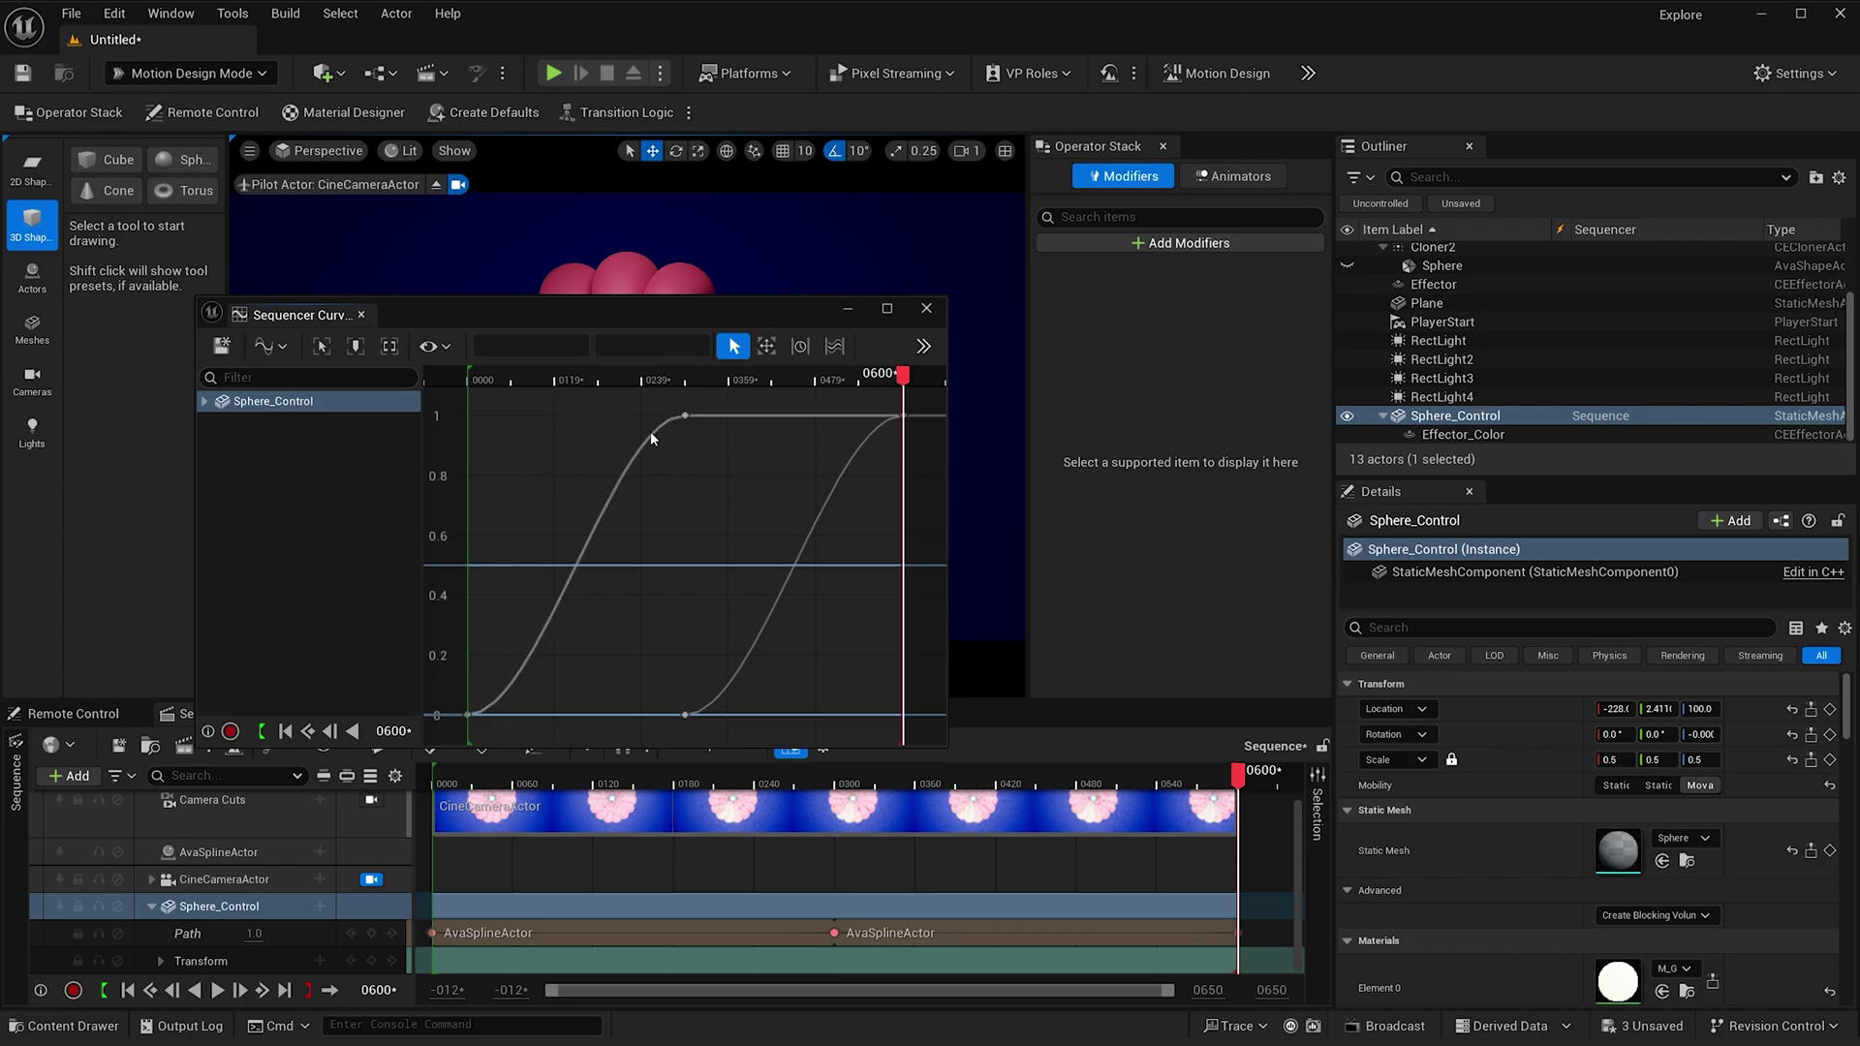
click(927, 308)
drag(1257, 932, 432, 946)
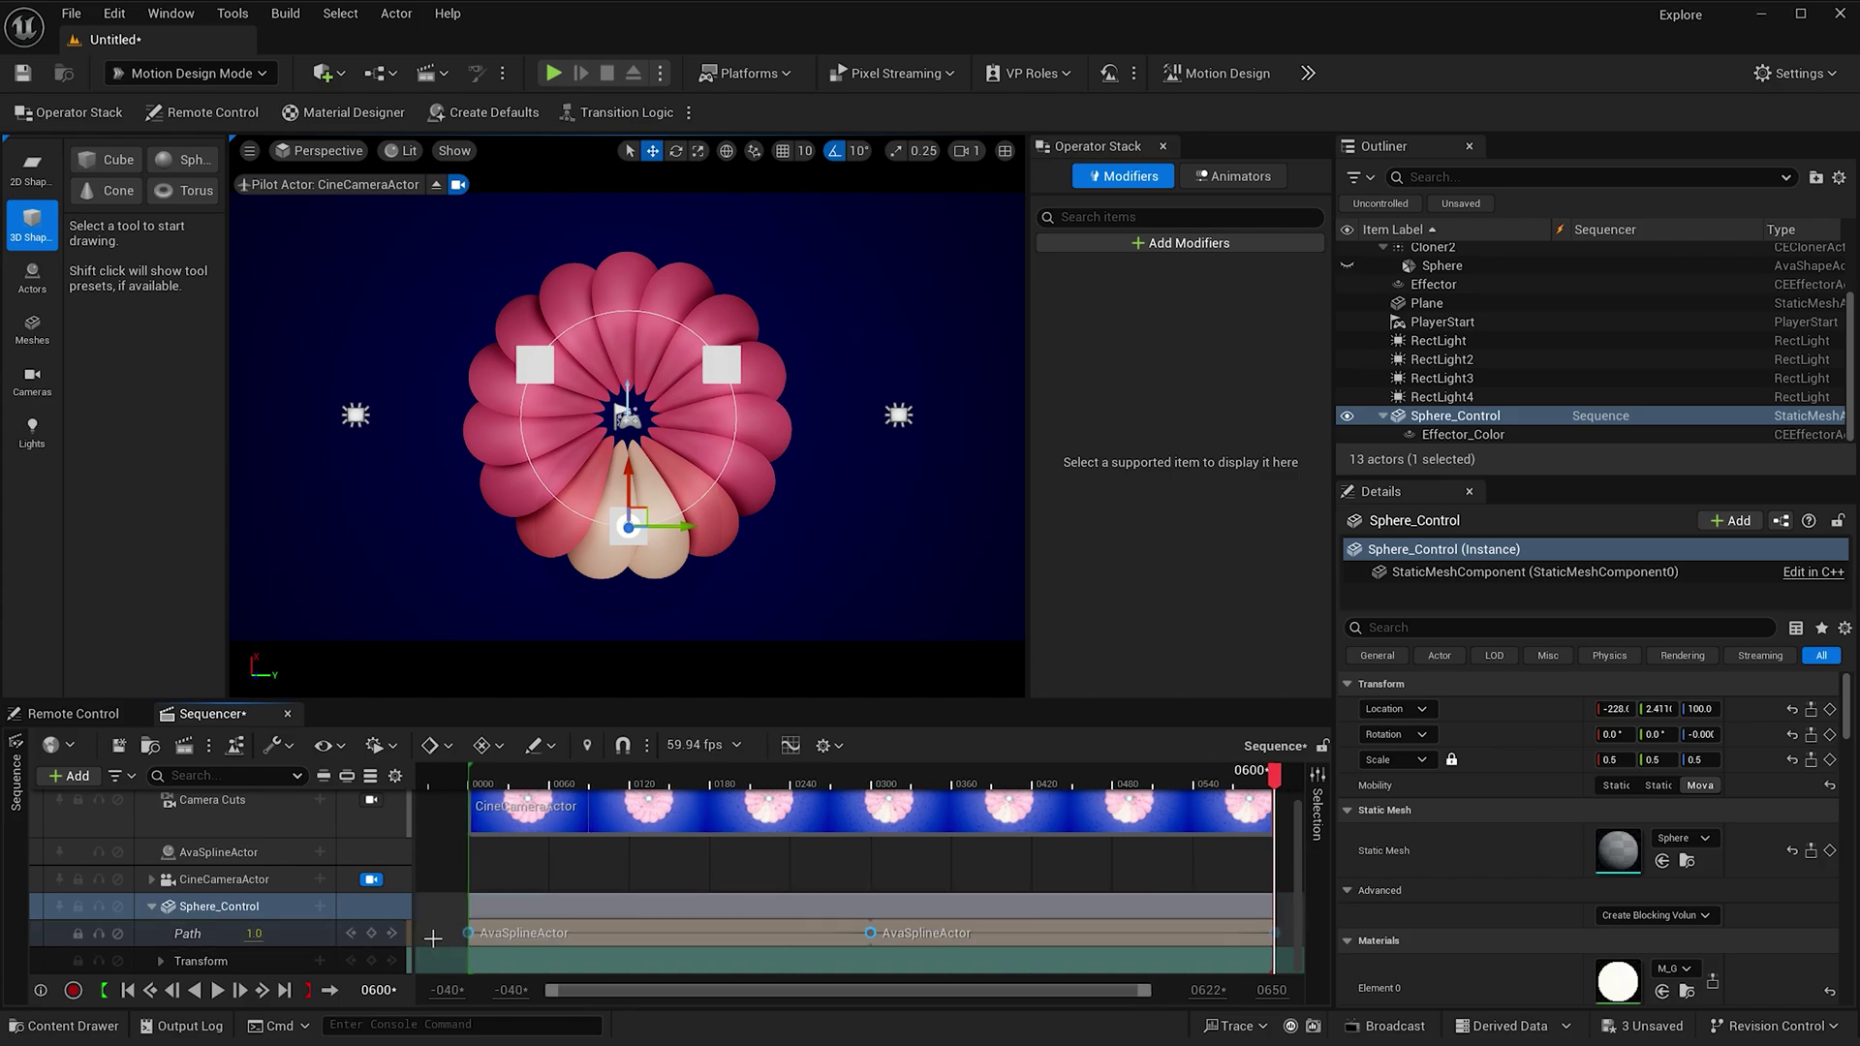
key(4)
click(790, 745)
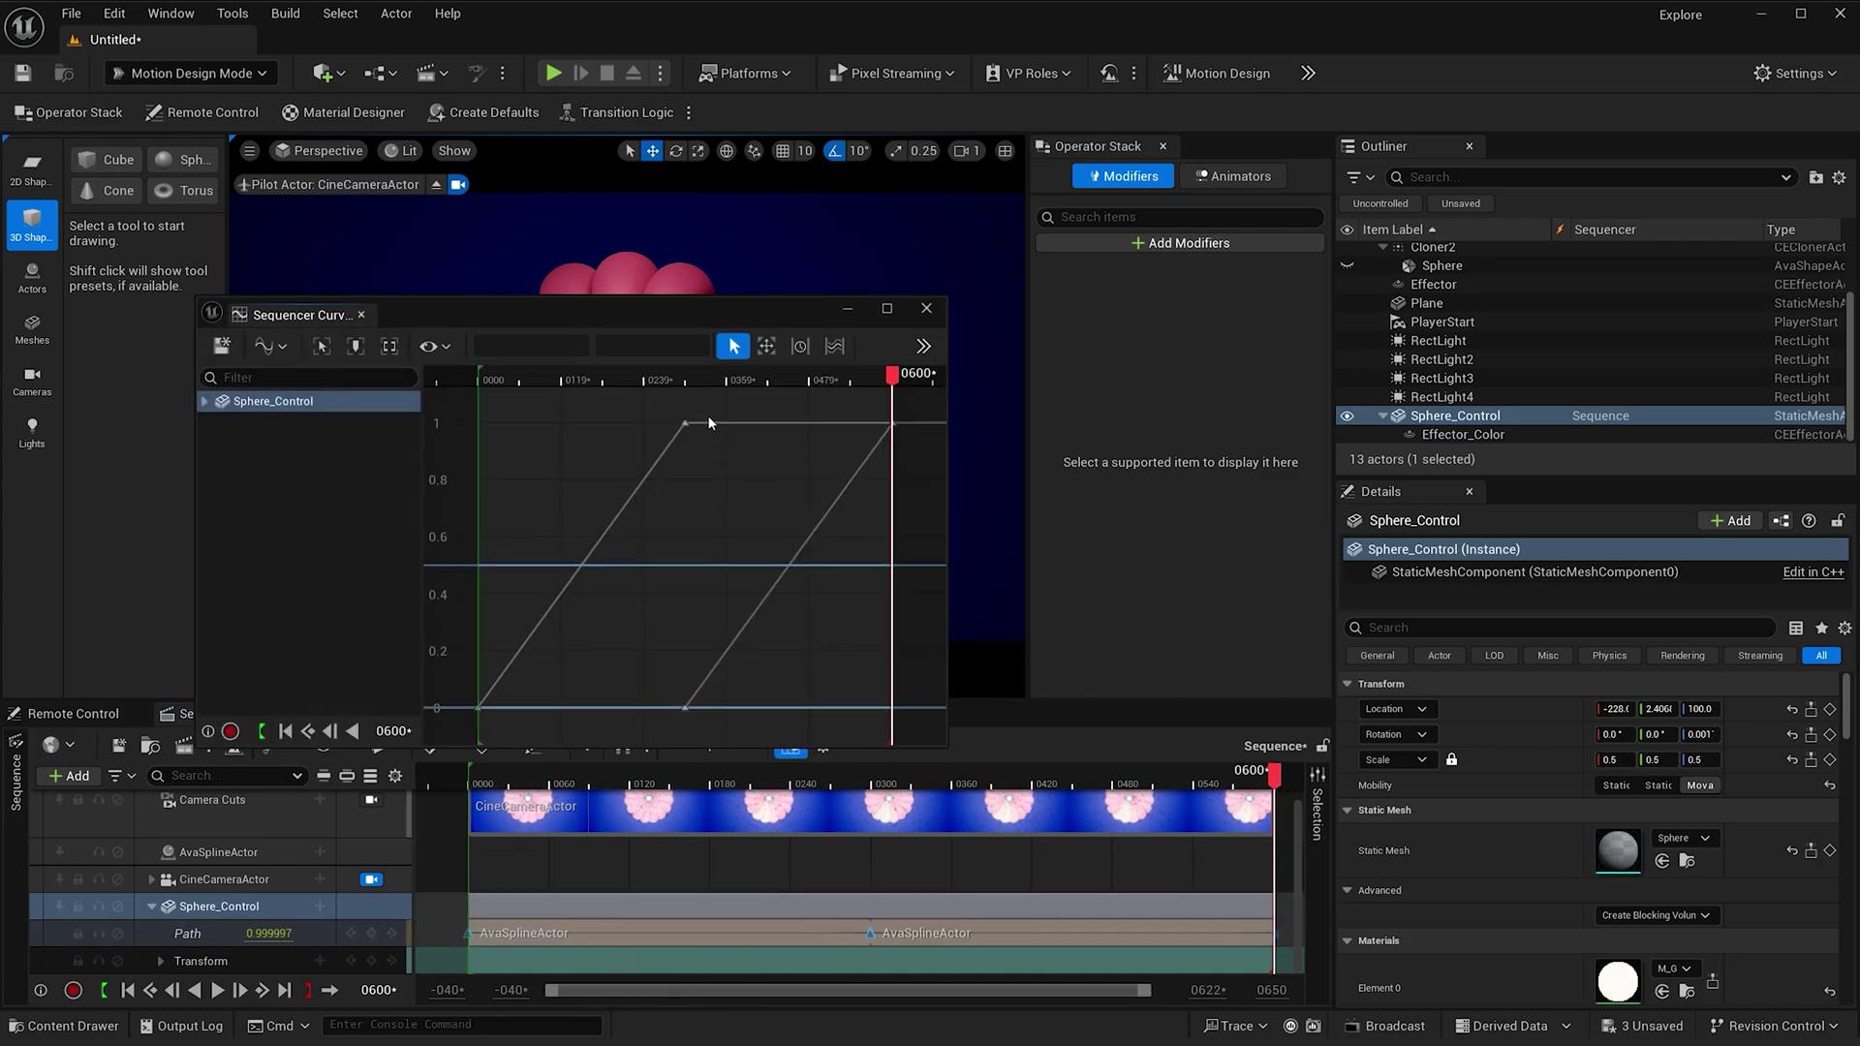
click(926, 308)
click(217, 990)
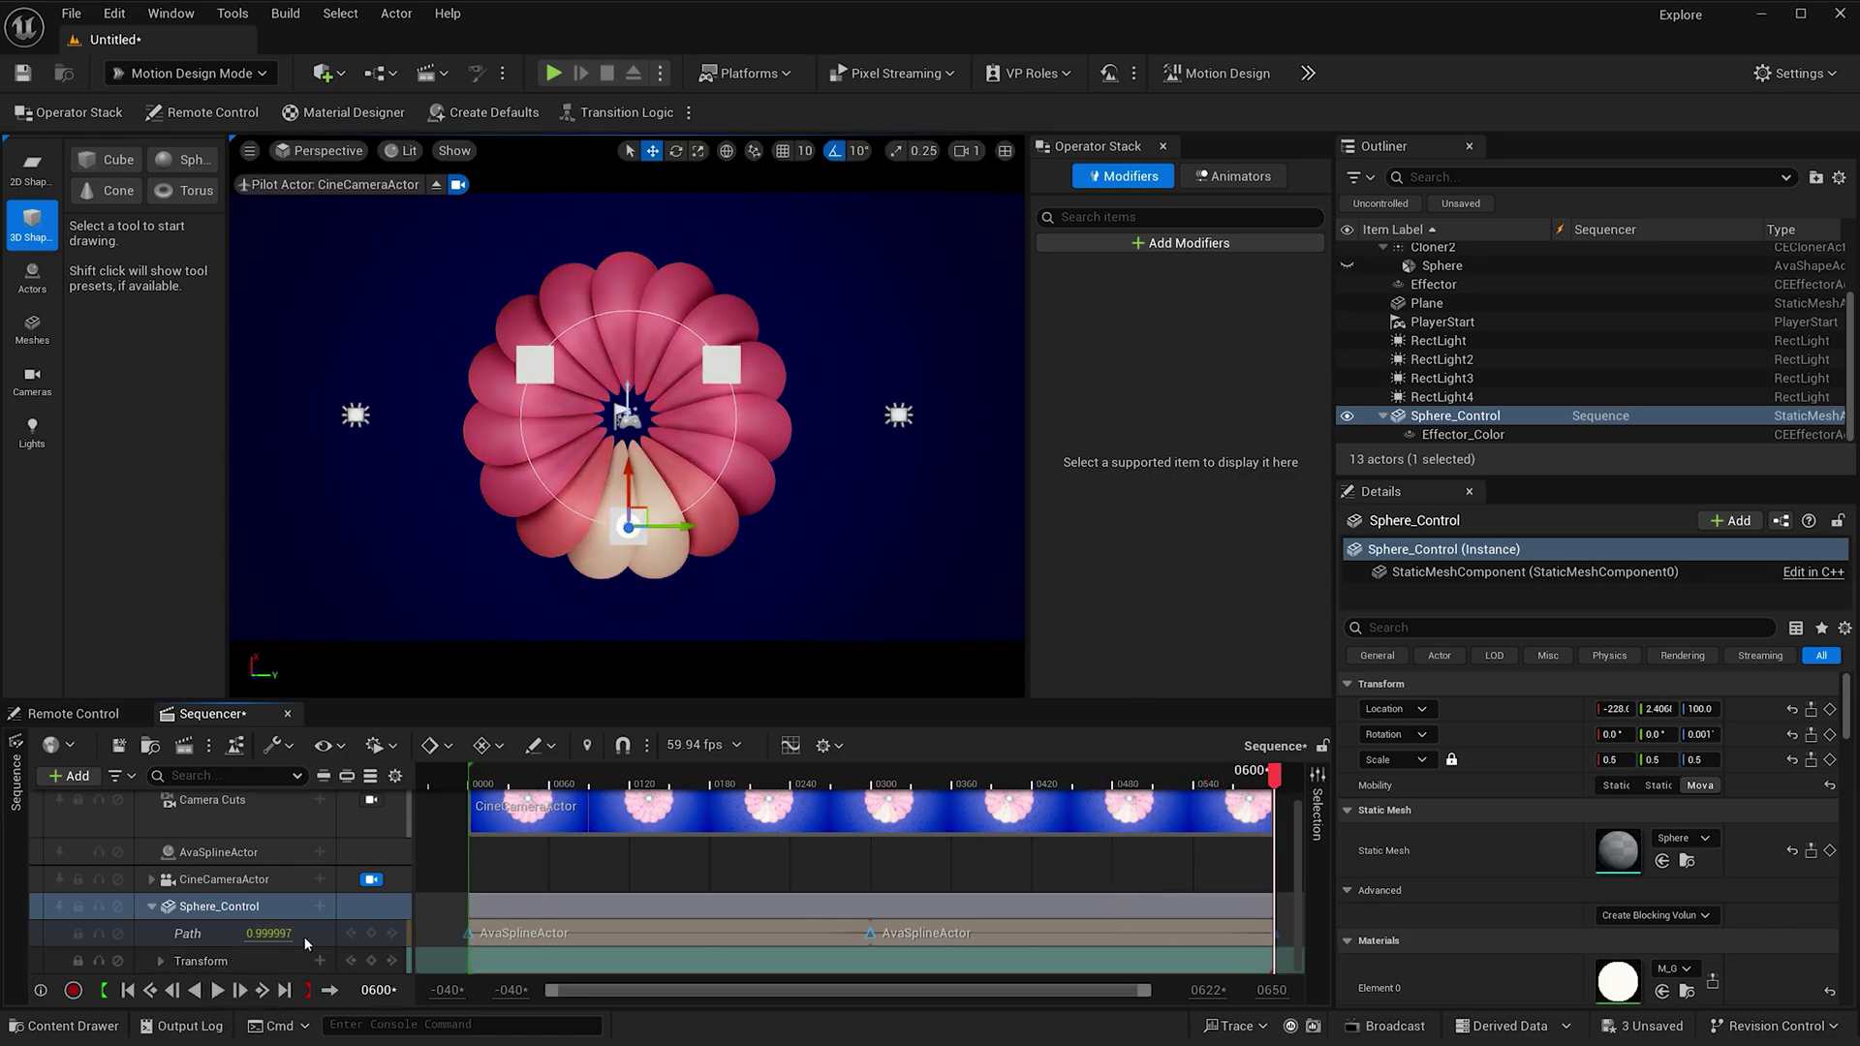
click(337, 73)
- Place a Post Process Volume and make it Infinite Extent (Unbound) to affect the whole scene
text(p)
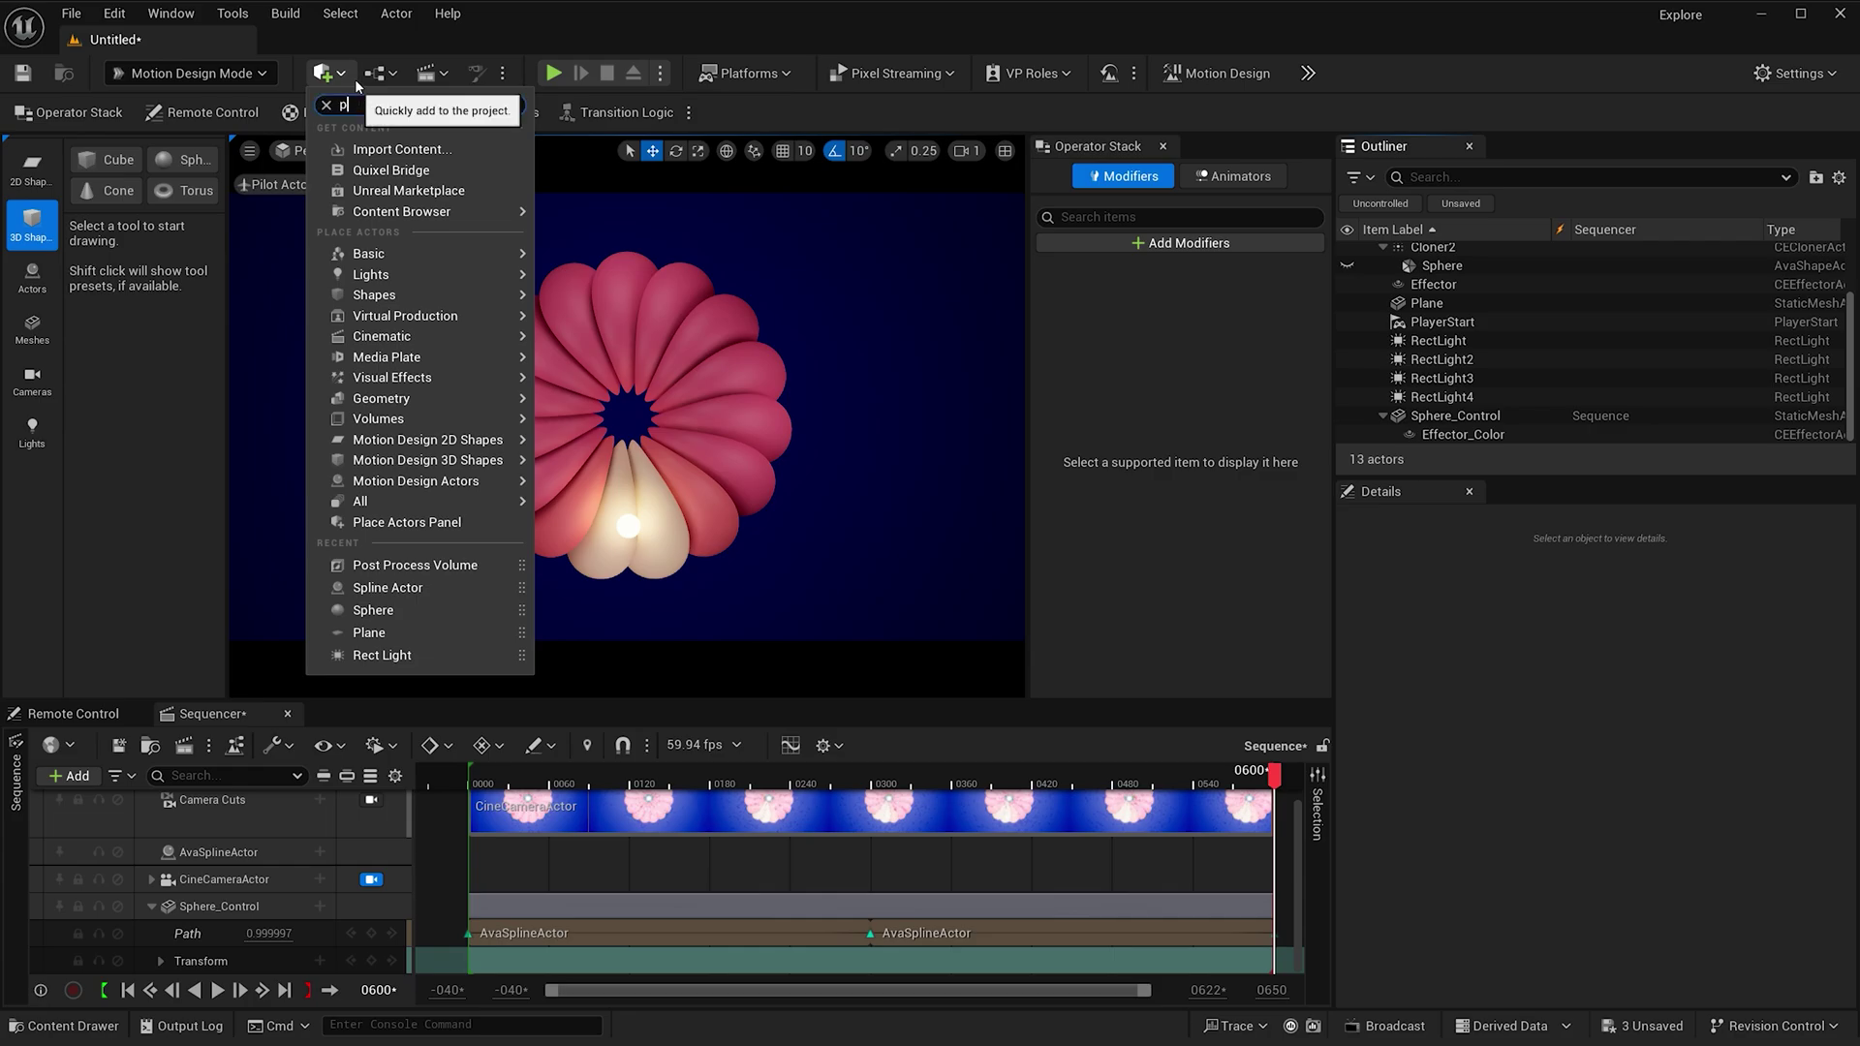
text(ost)
click(414, 139)
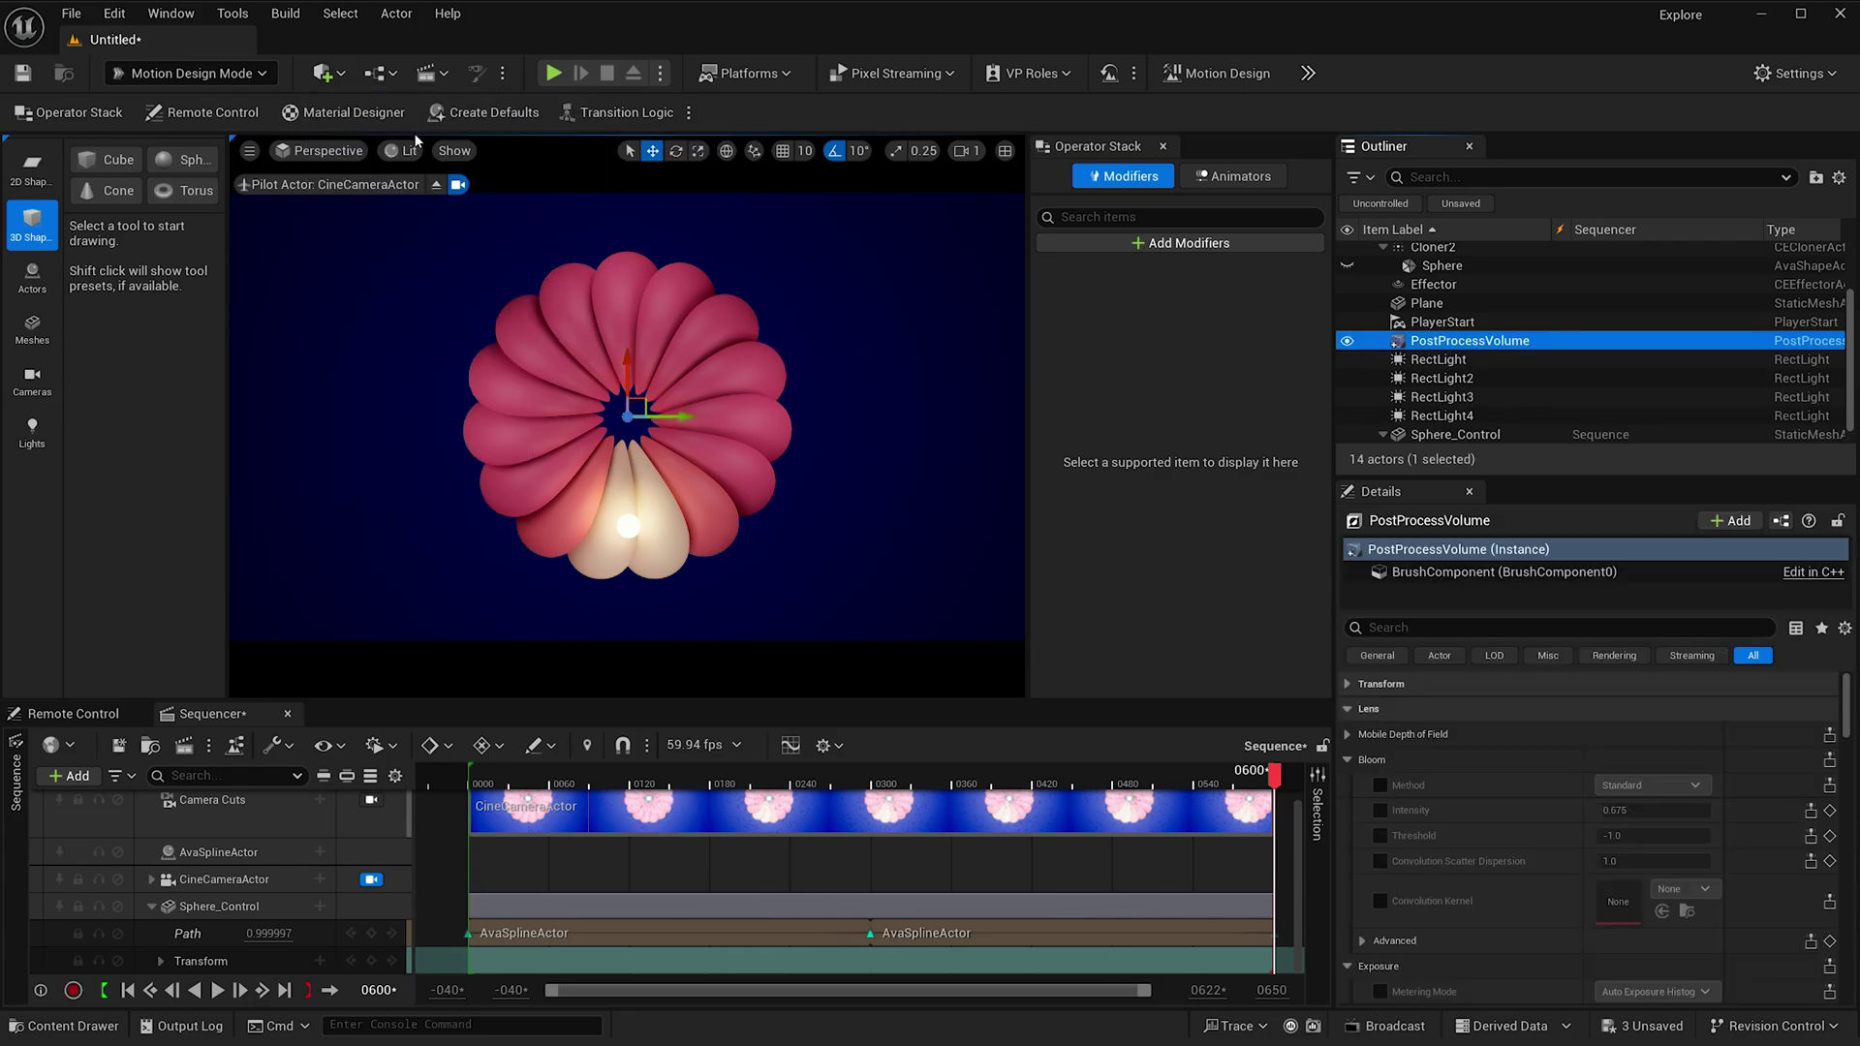
click(1401, 628)
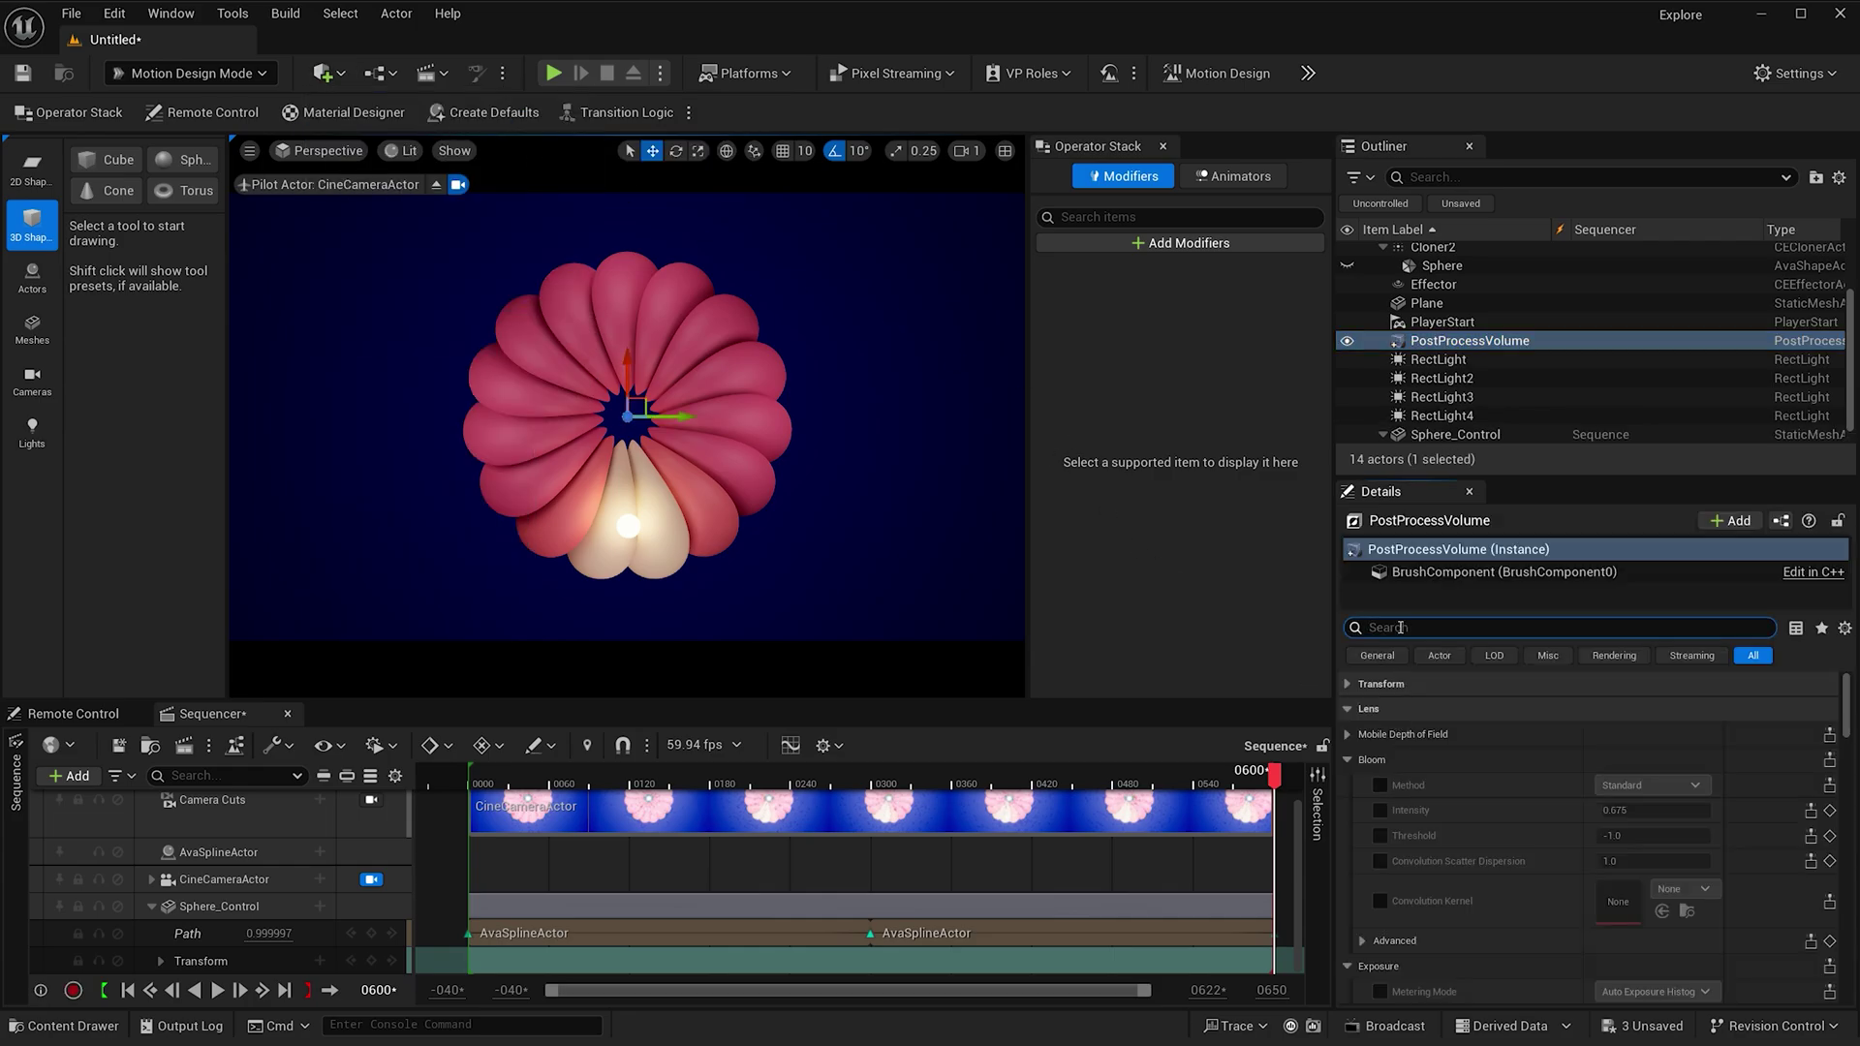
text(unbo)
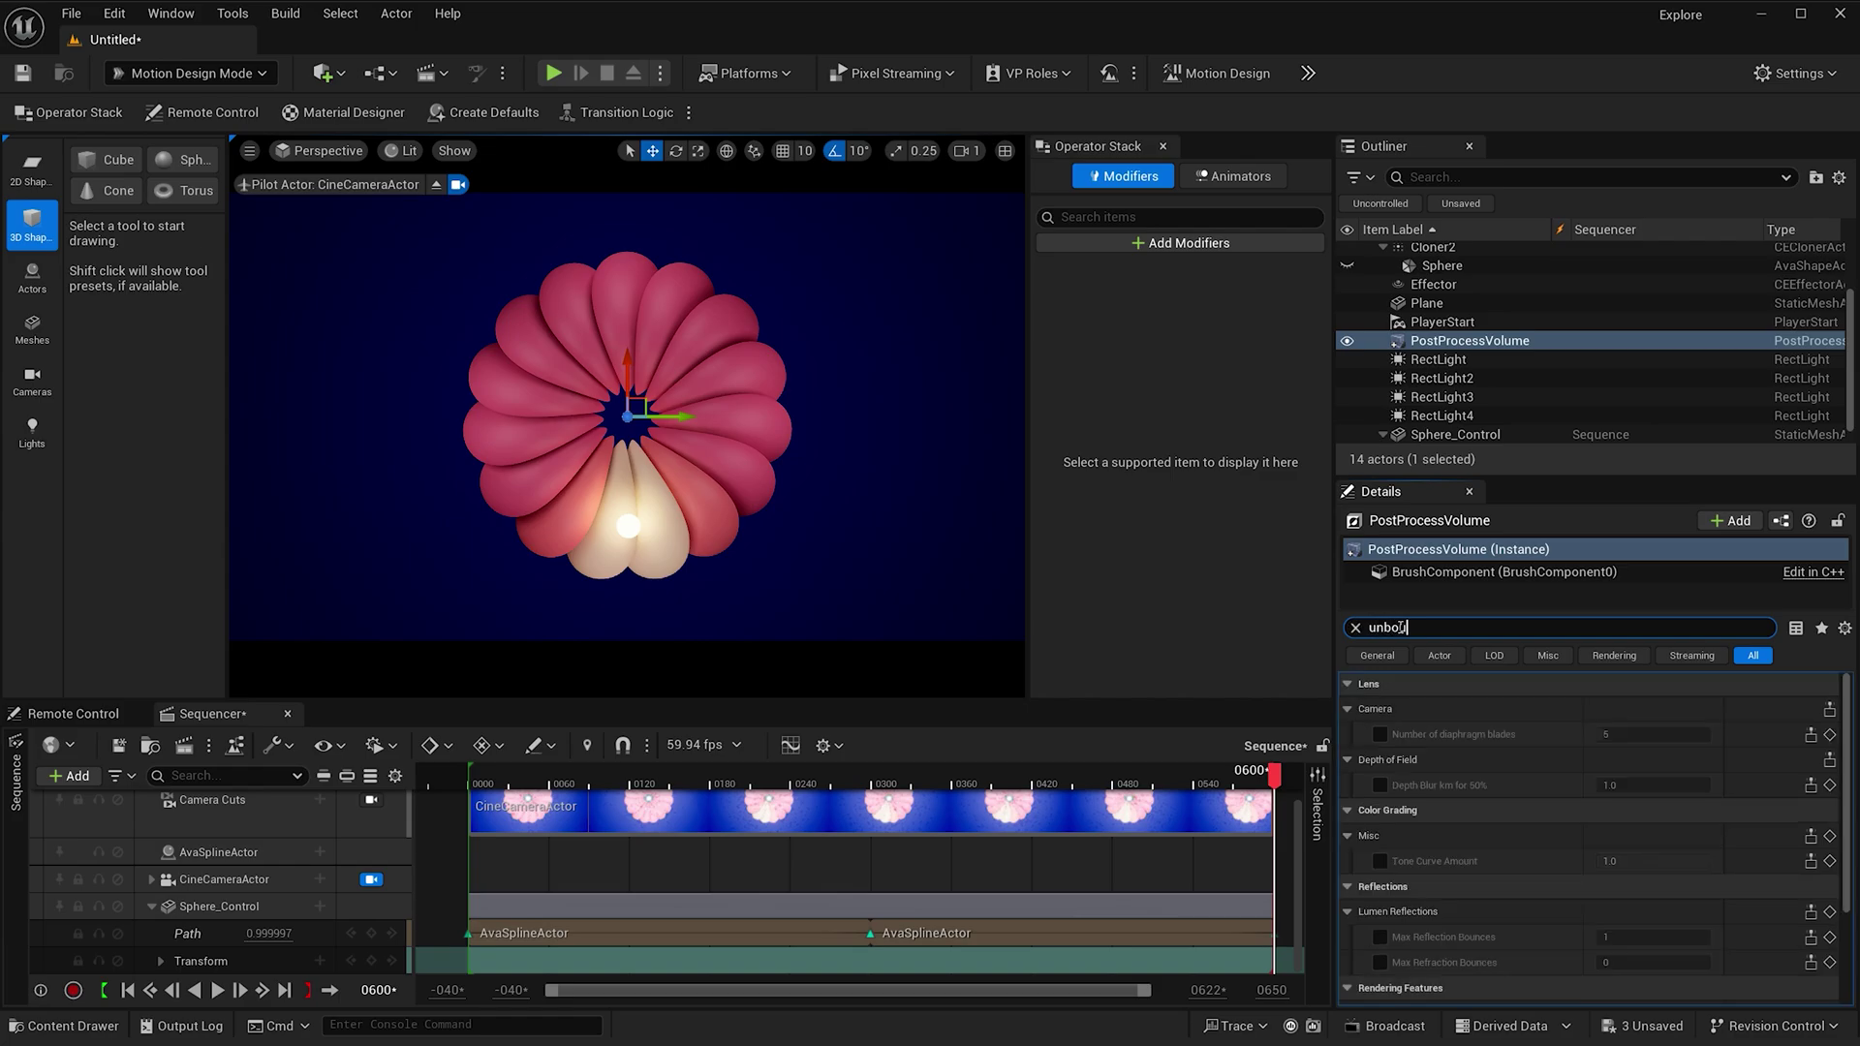
text(und)
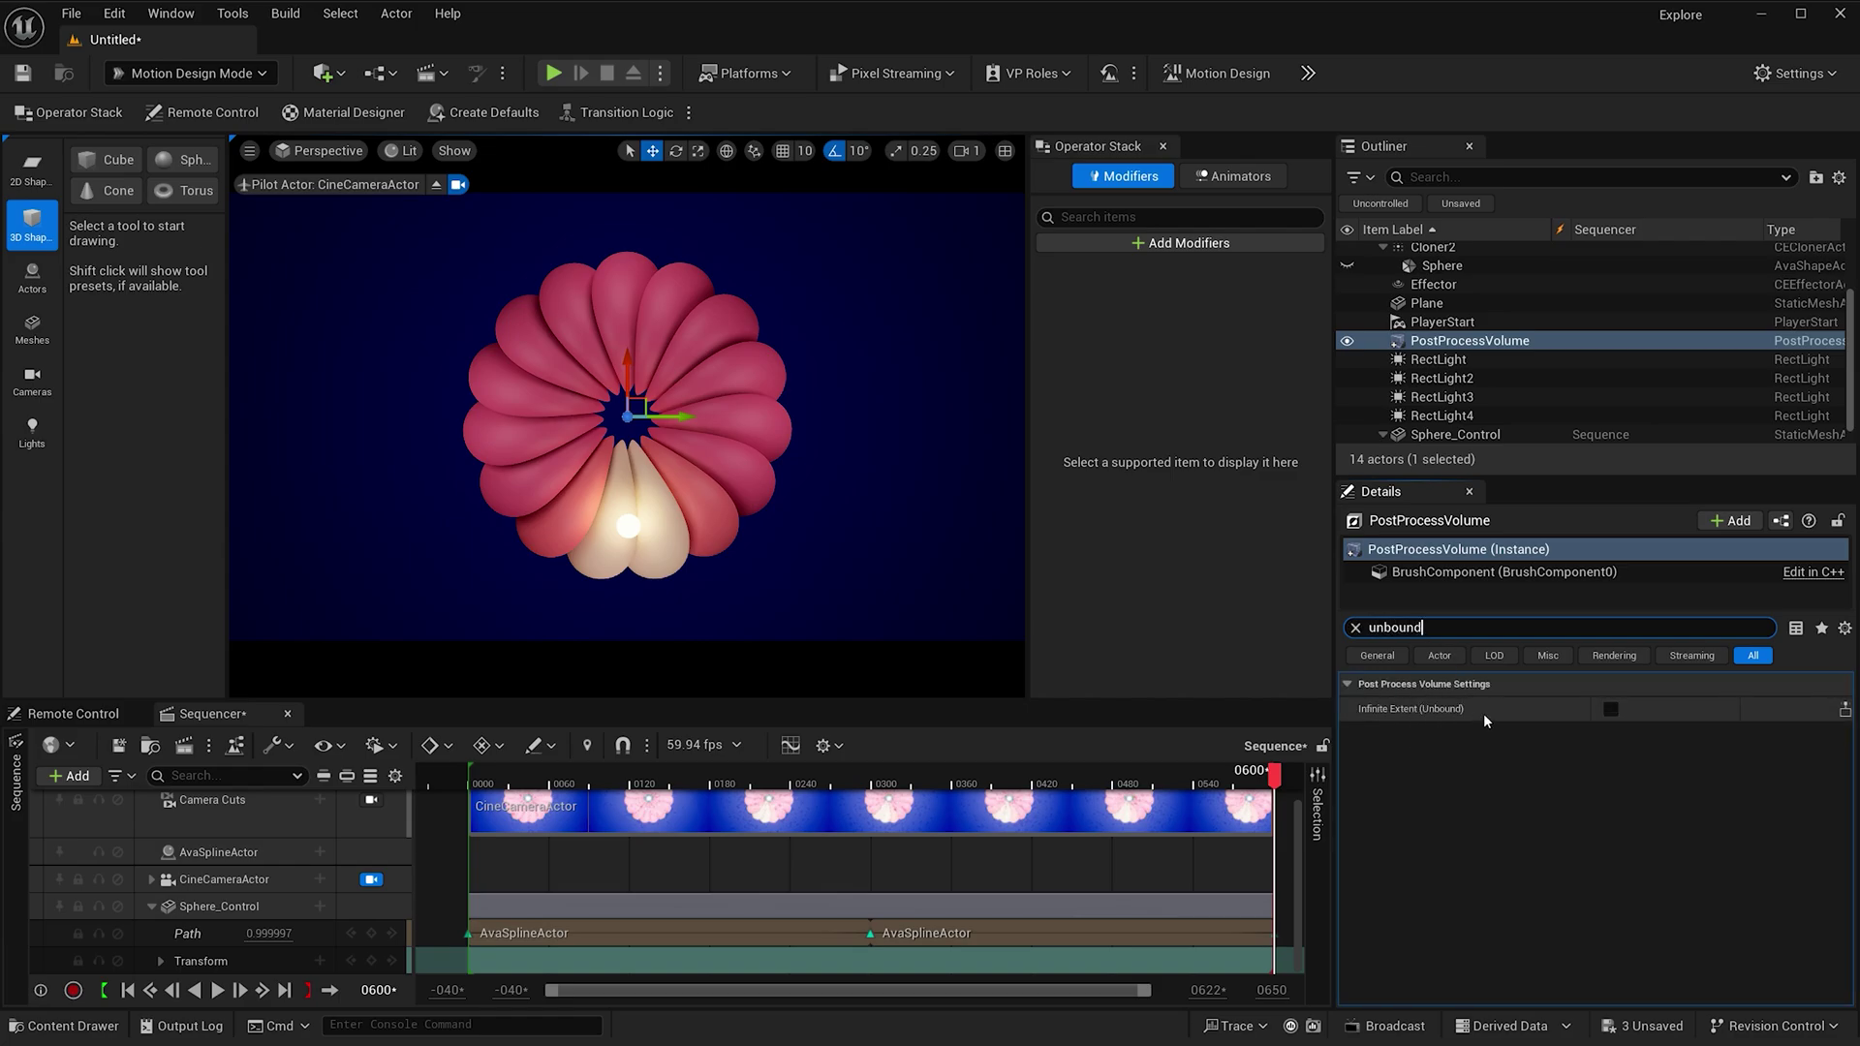
click(1610, 709)
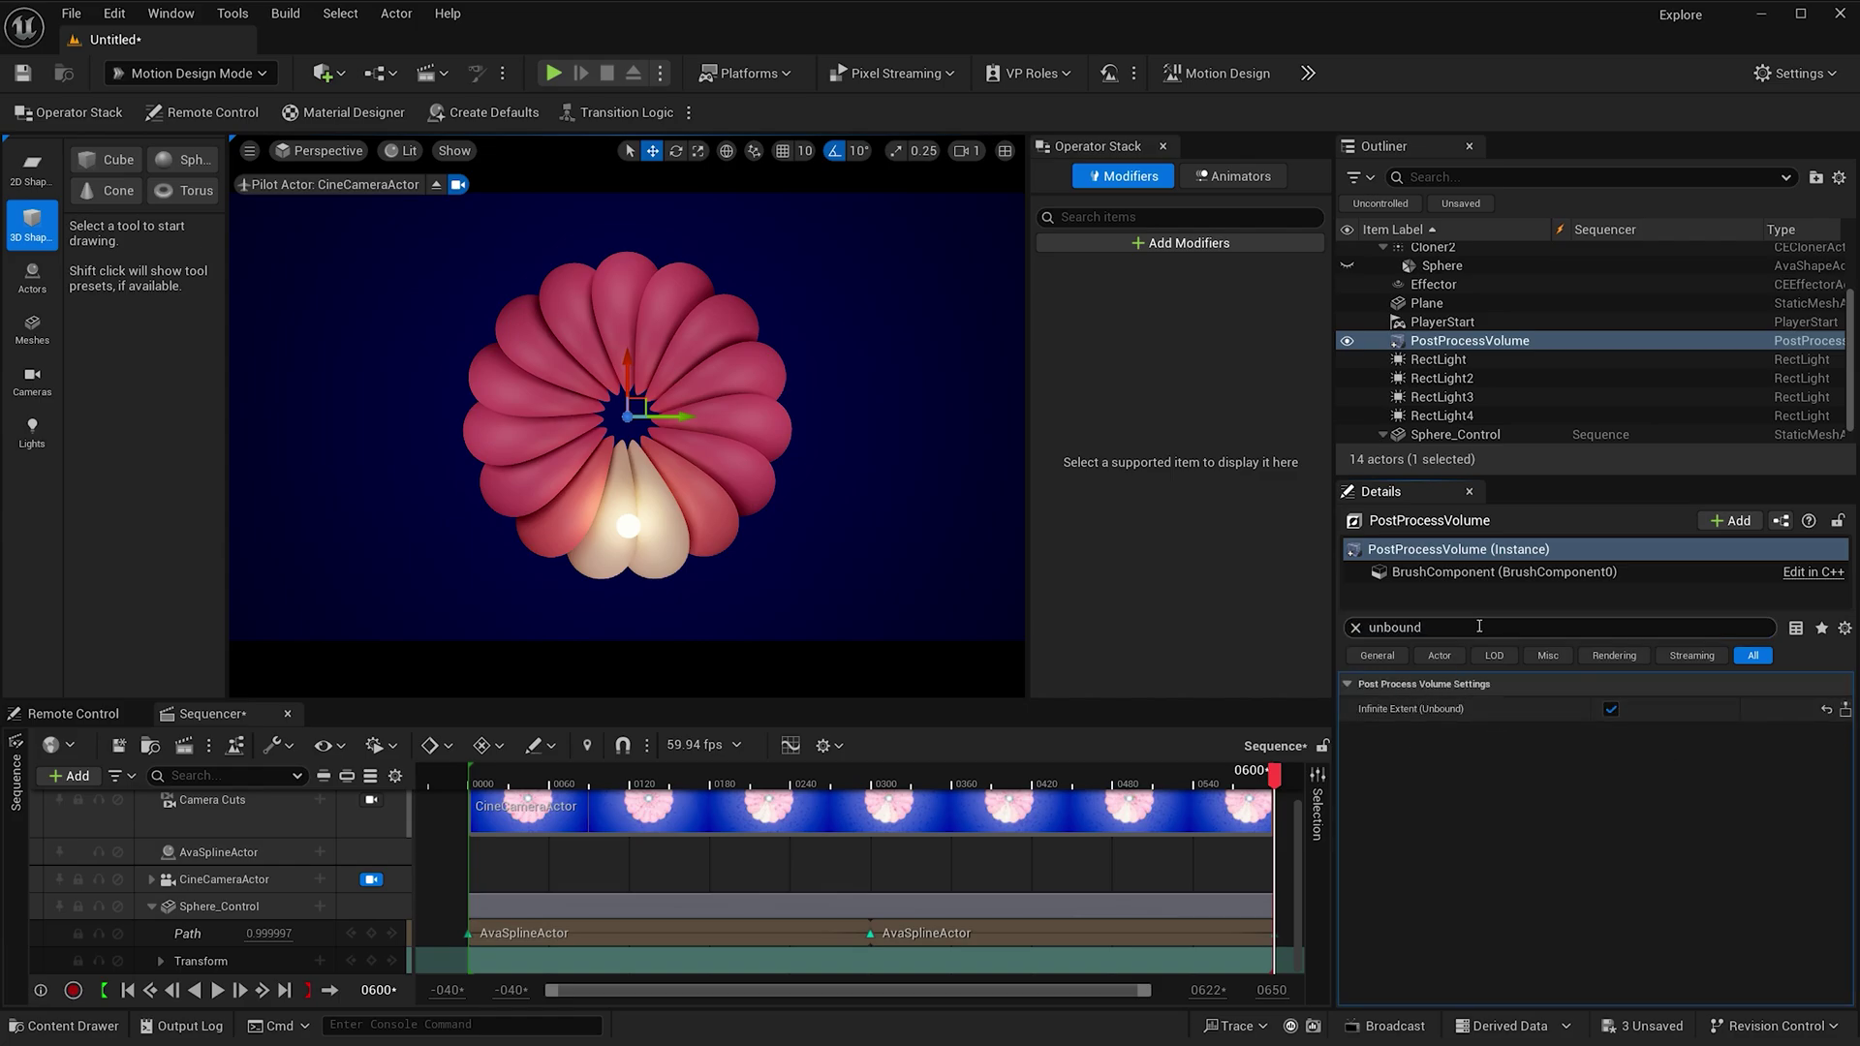
click(1355, 627)
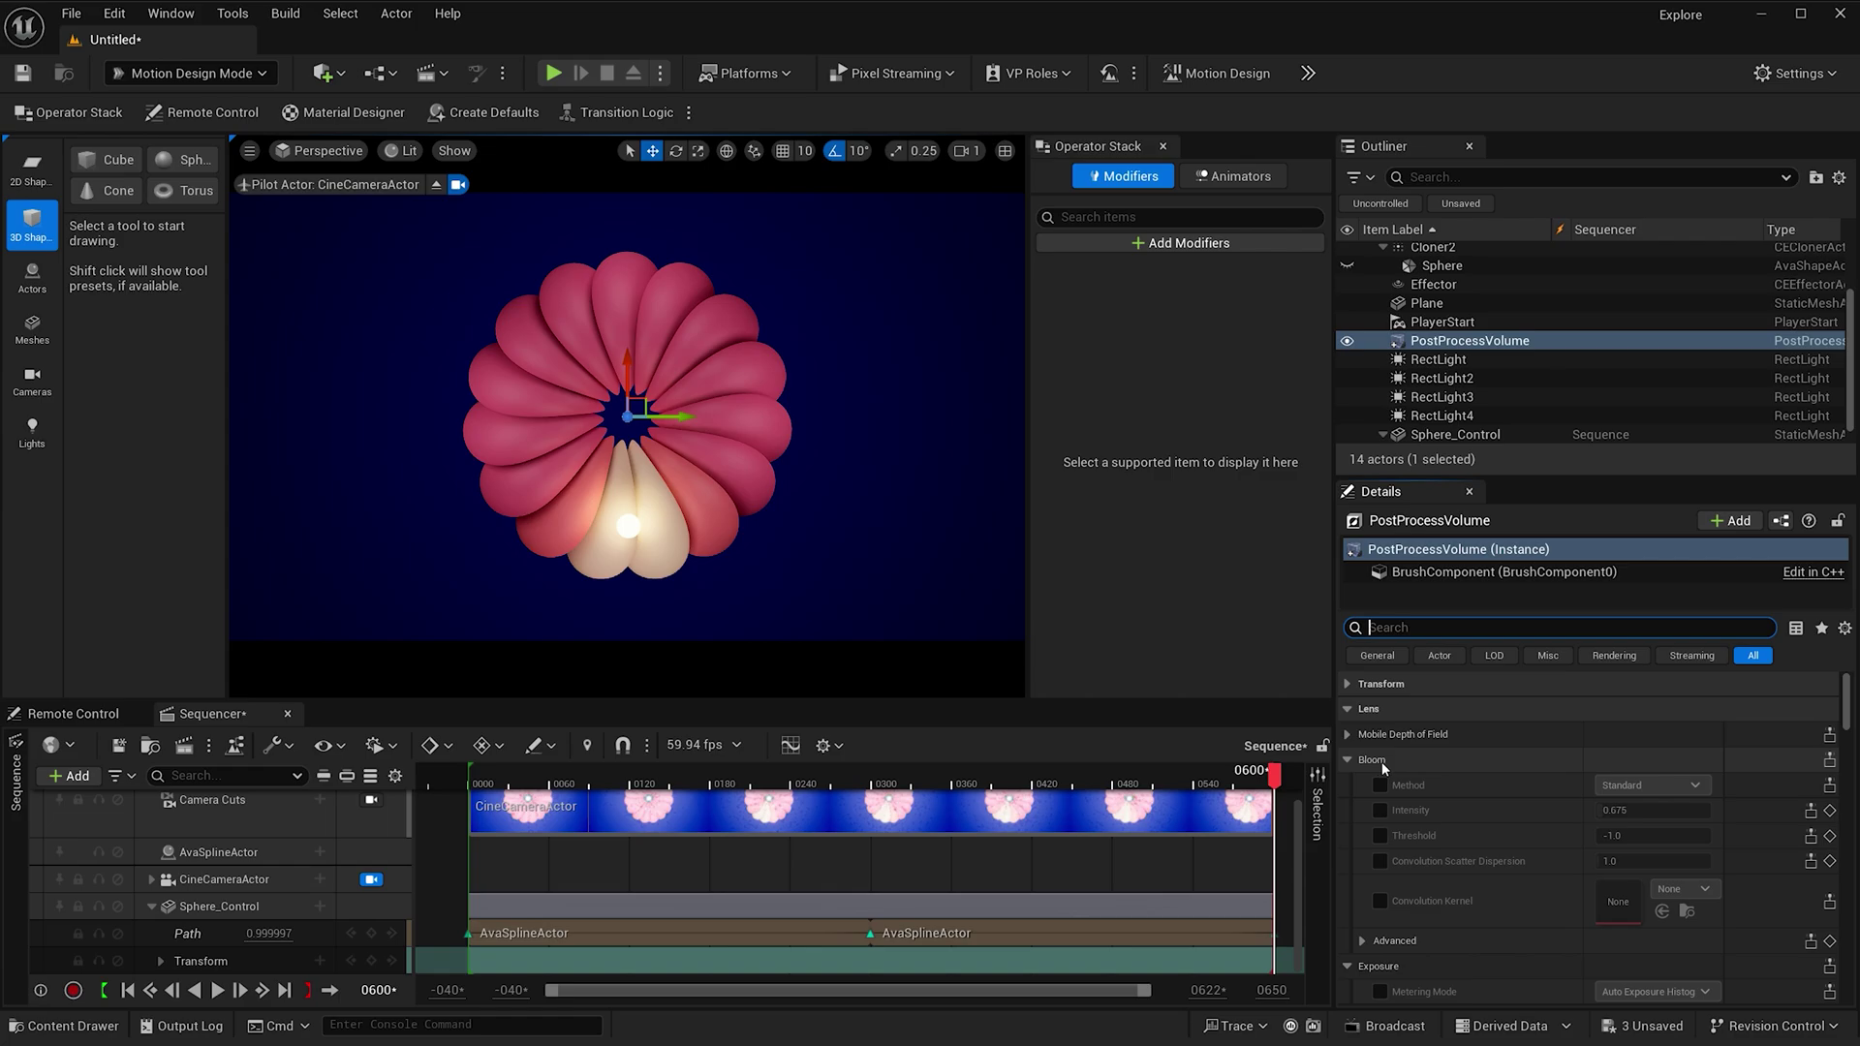
- Override bloom: Intensity 2.0, Convolution method, and Convolution Scatter Dispersion 2.0
click(1381, 812)
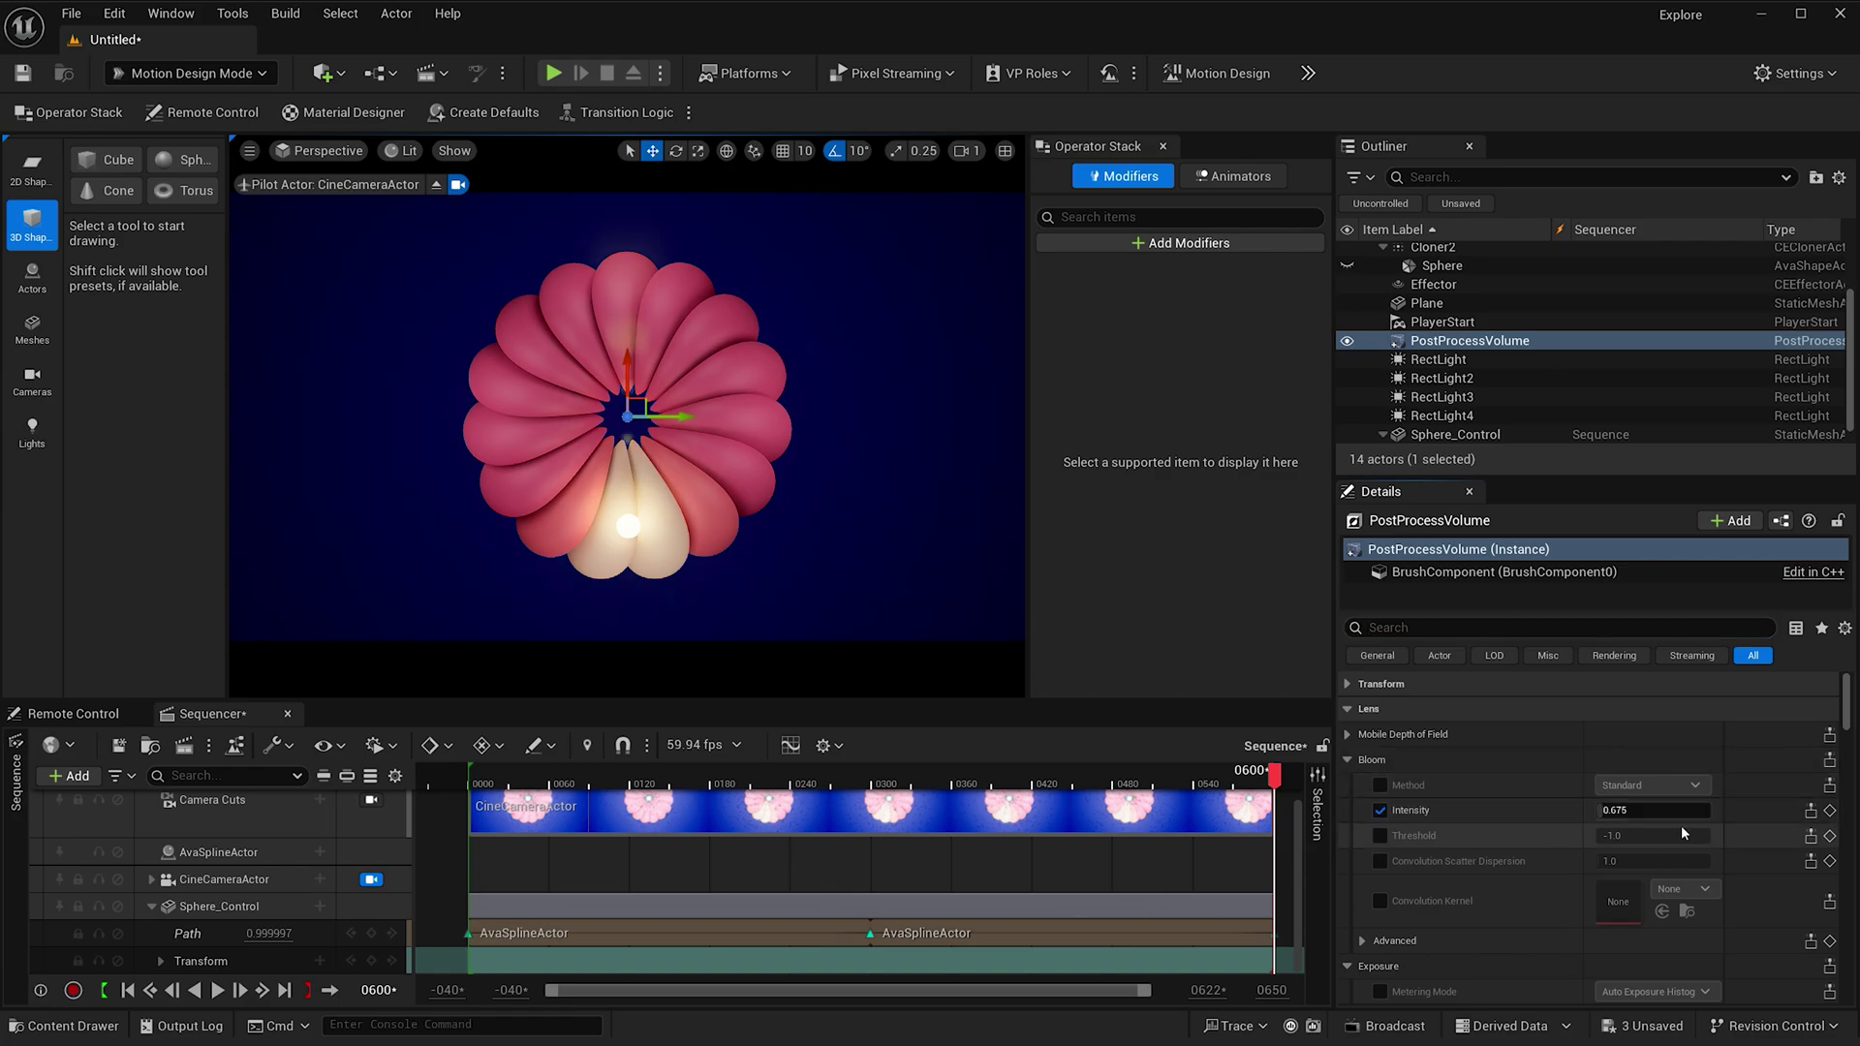
click(1662, 810)
key(Return)
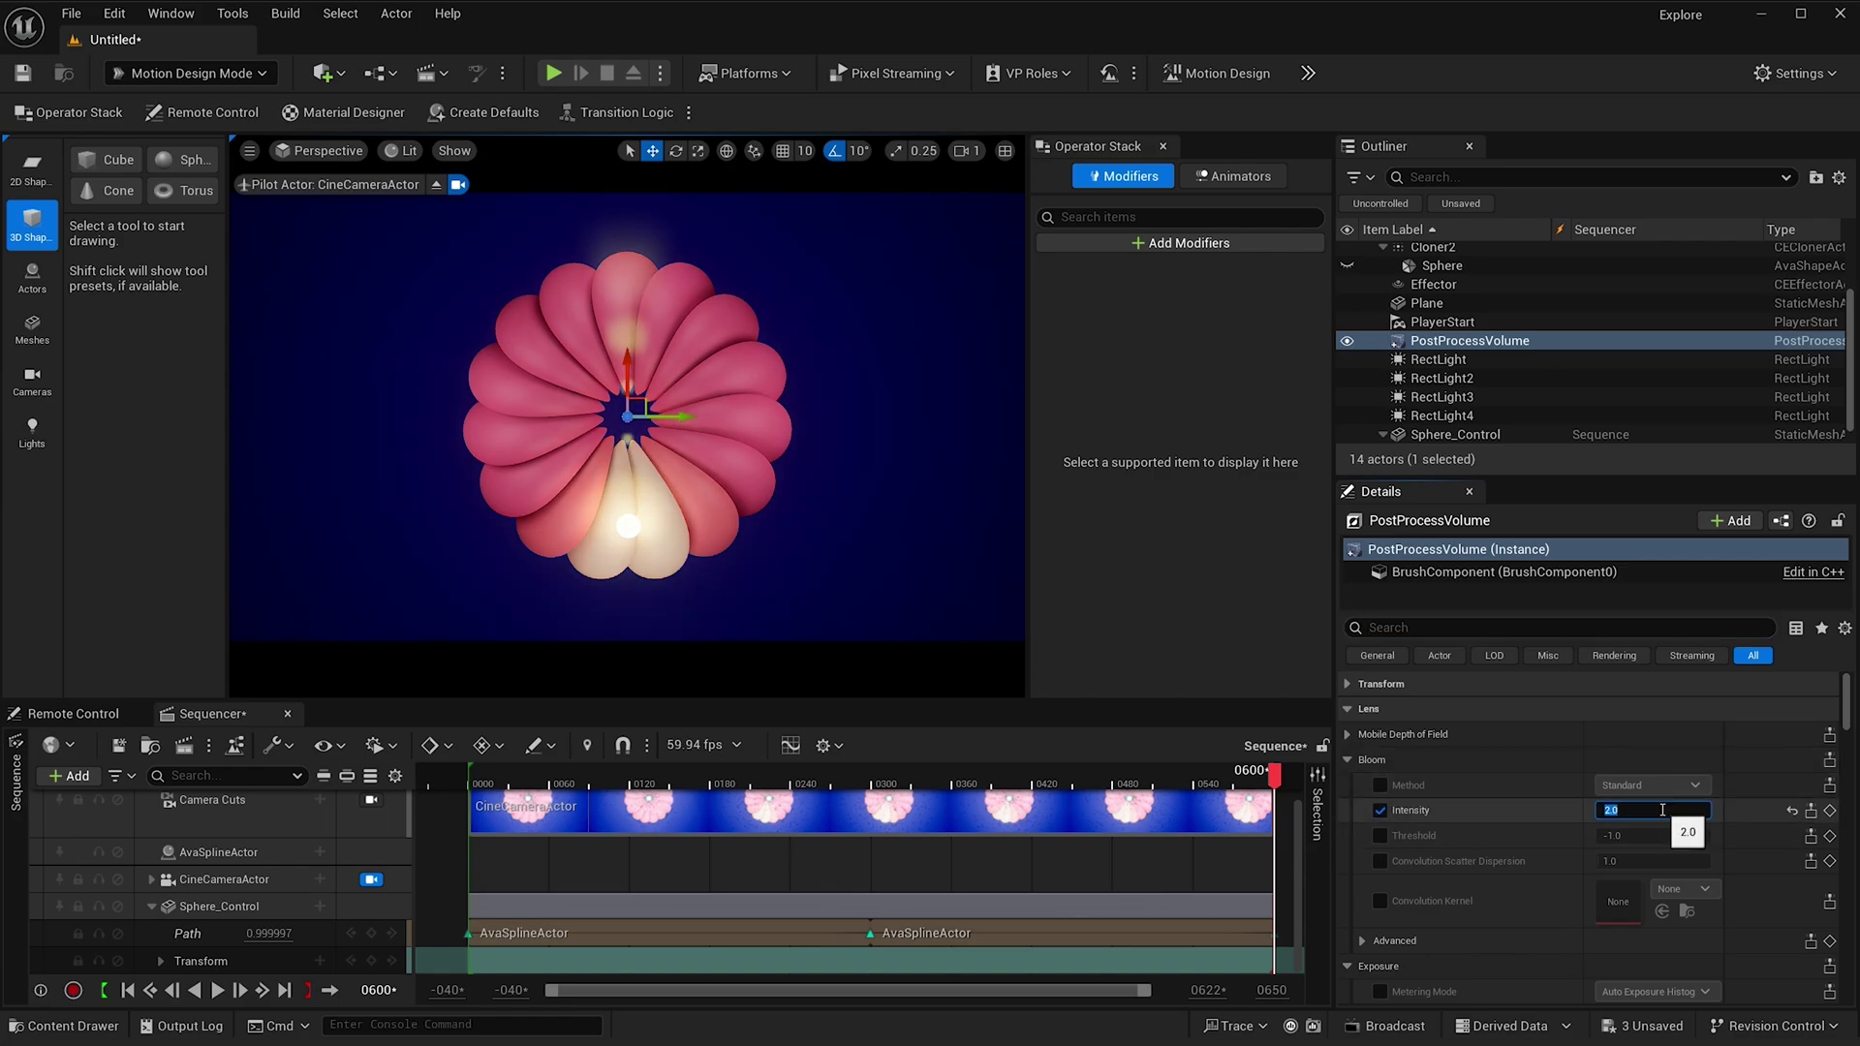
click(1381, 785)
click(1650, 785)
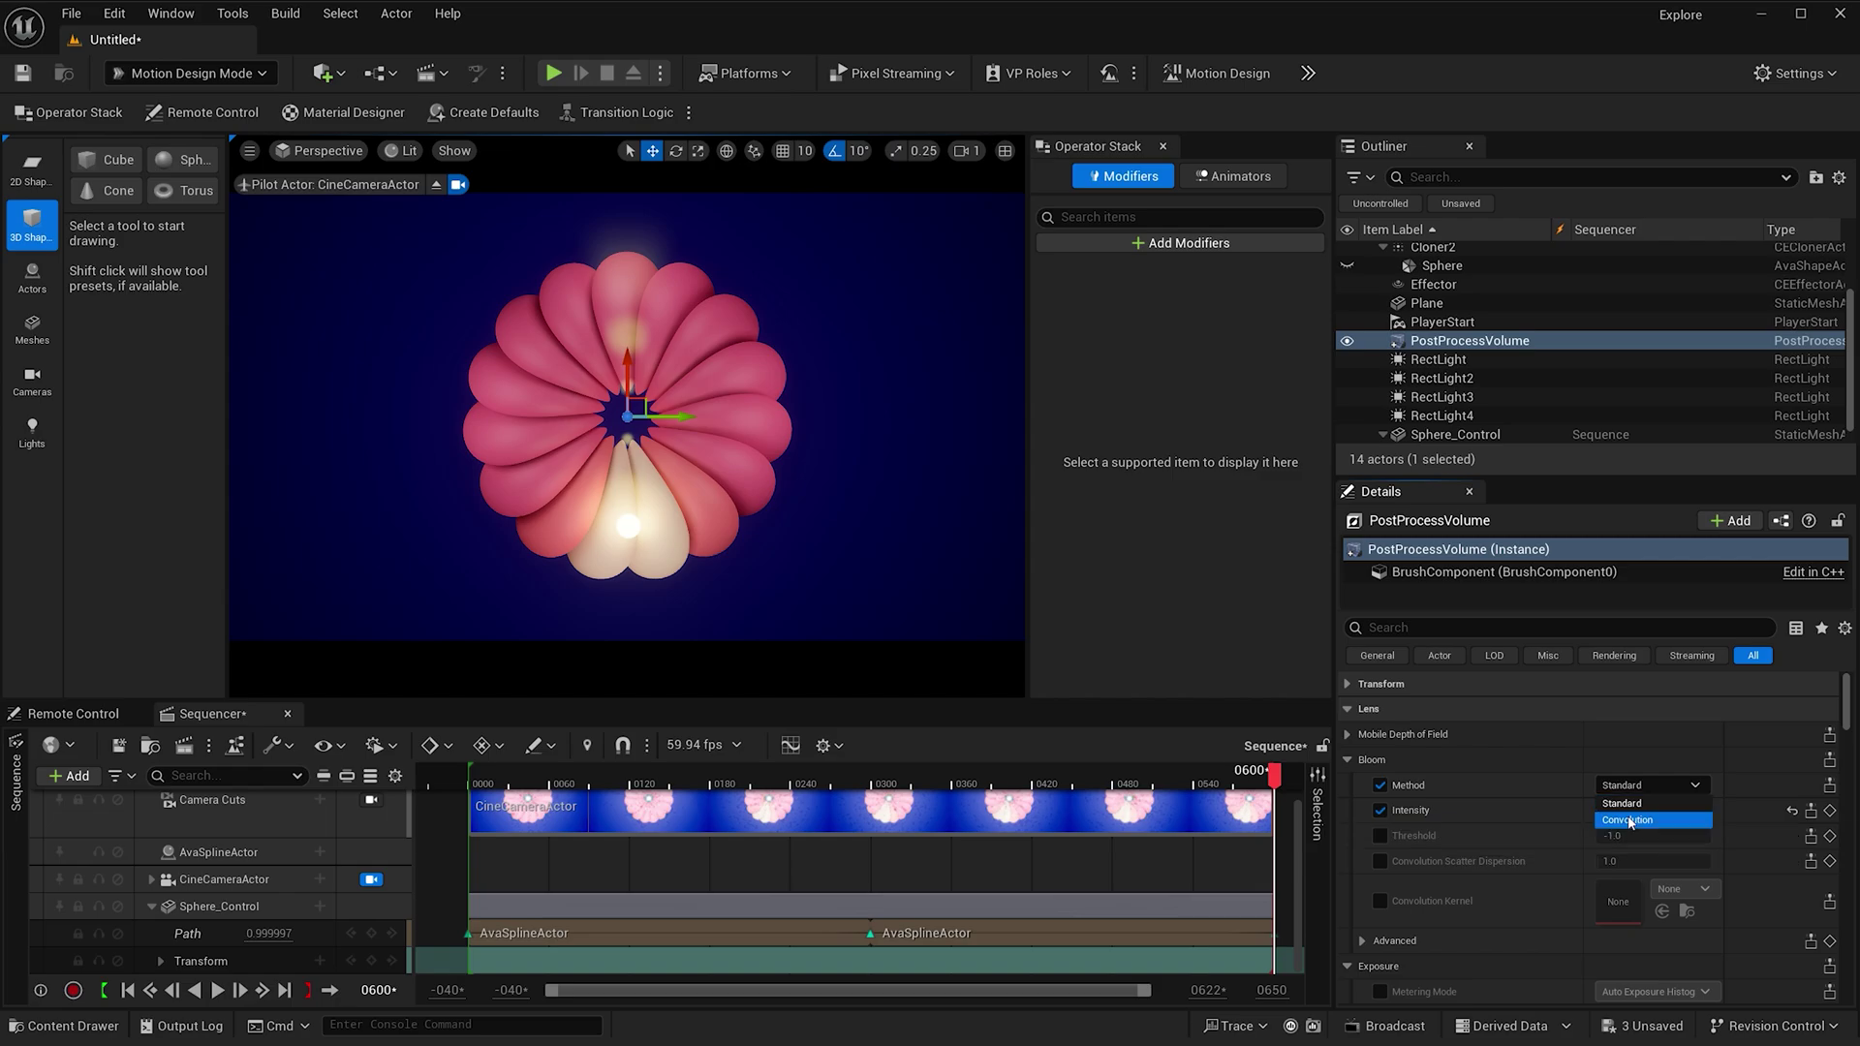
click(1628, 821)
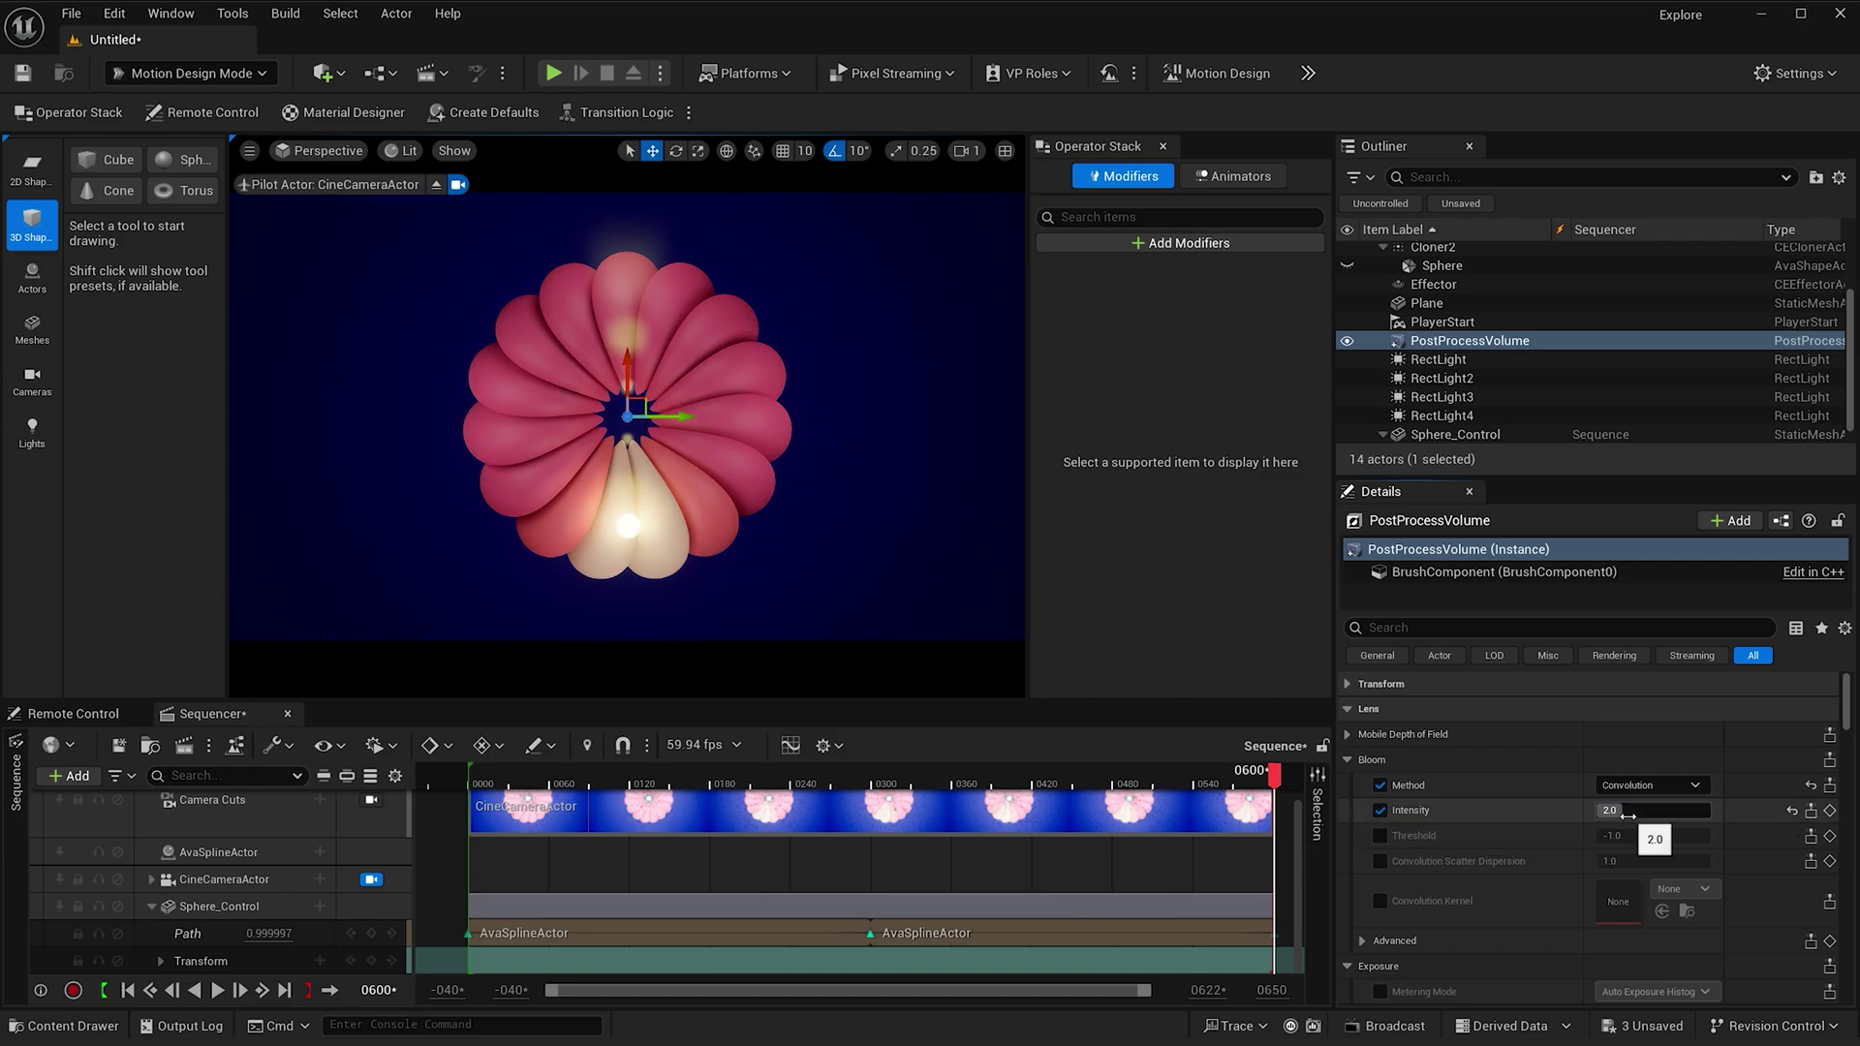
click(1378, 862)
click(1620, 861)
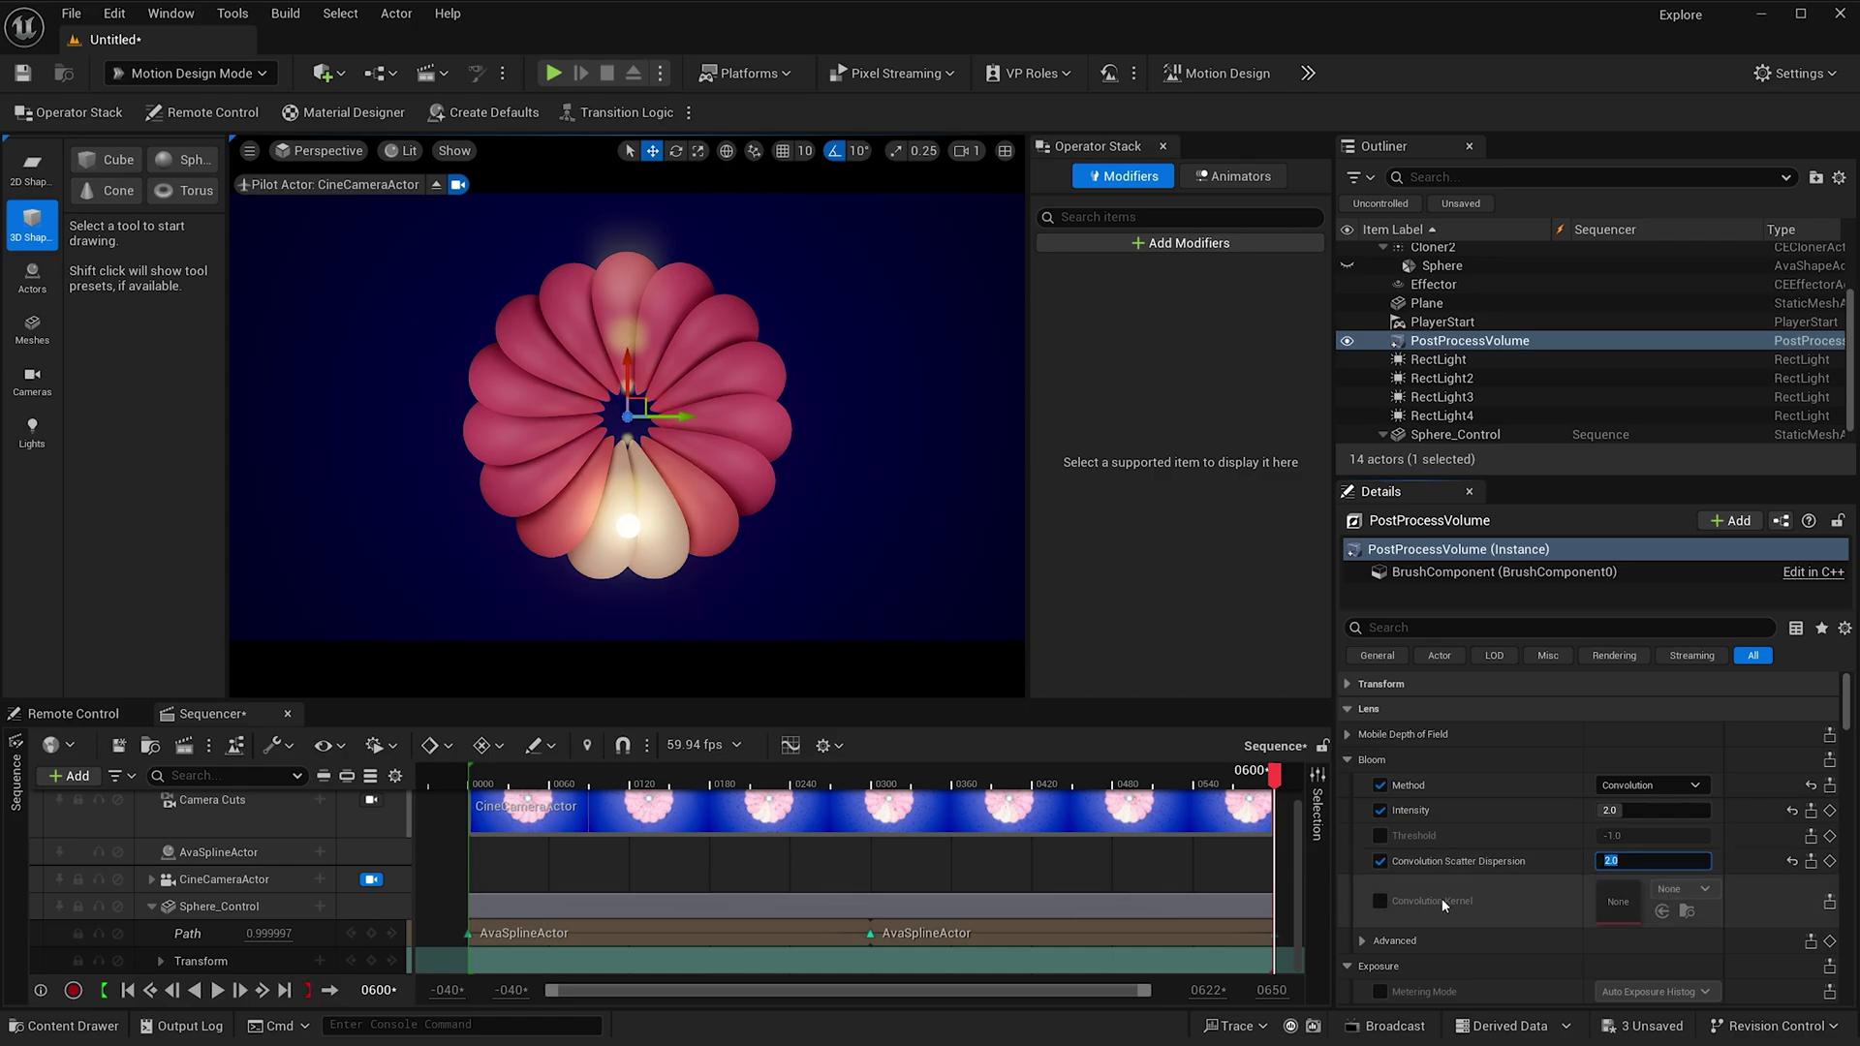
key(Return)
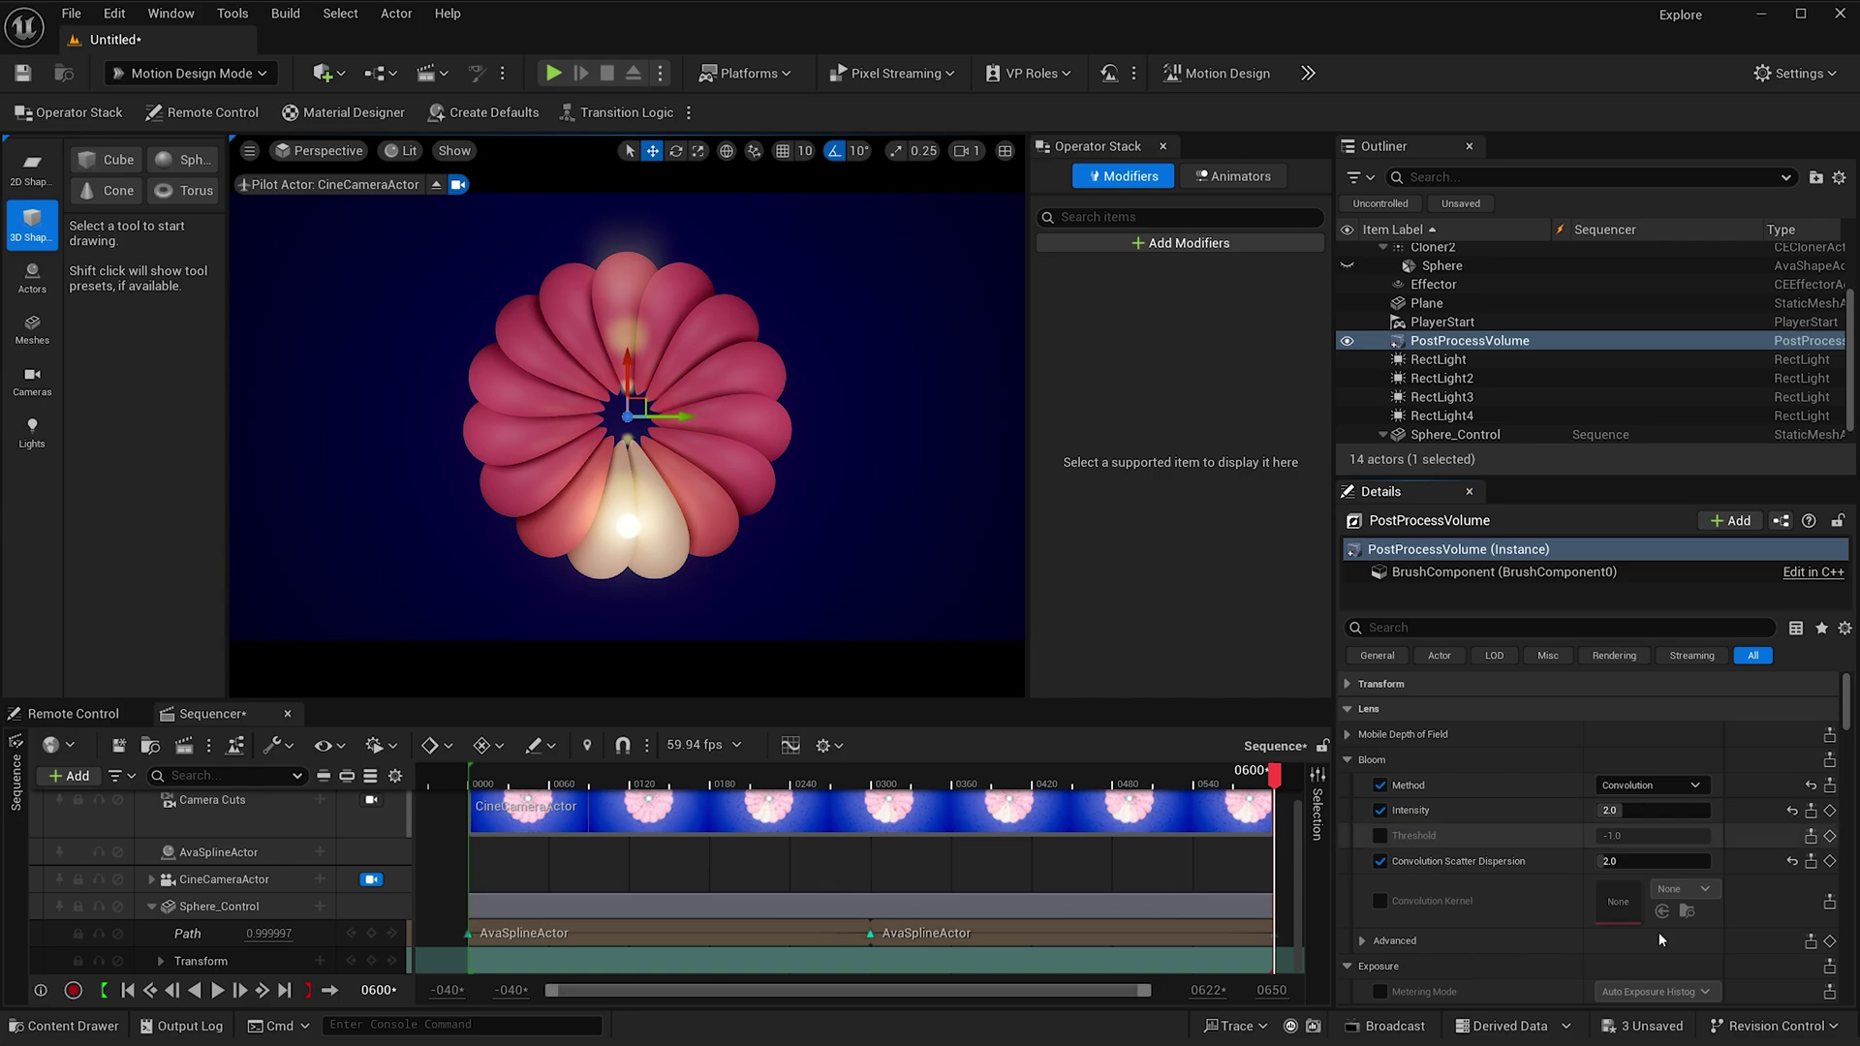
- Override exposure: Exposure Compensation 0.0, and Min EV100 and Max EV100 both 0
scroll(1625, 943, down, 3)
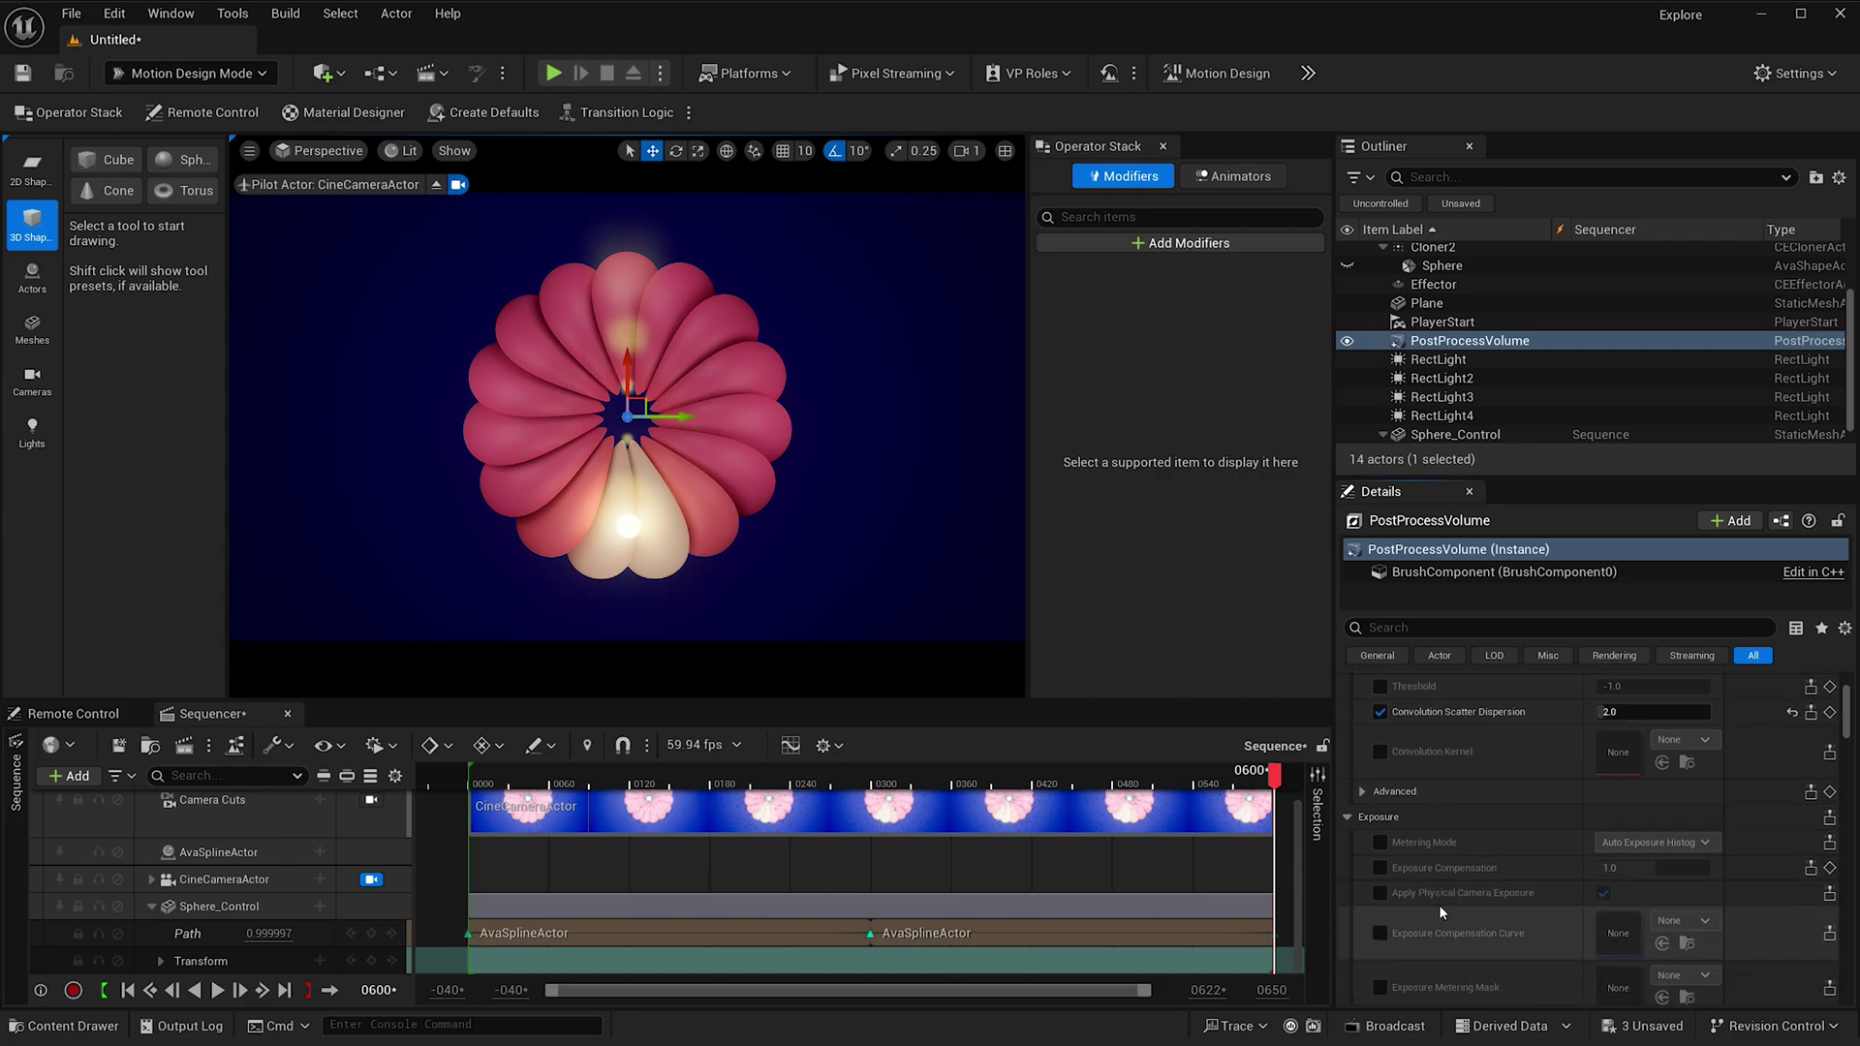
click(1380, 868)
click(1621, 869)
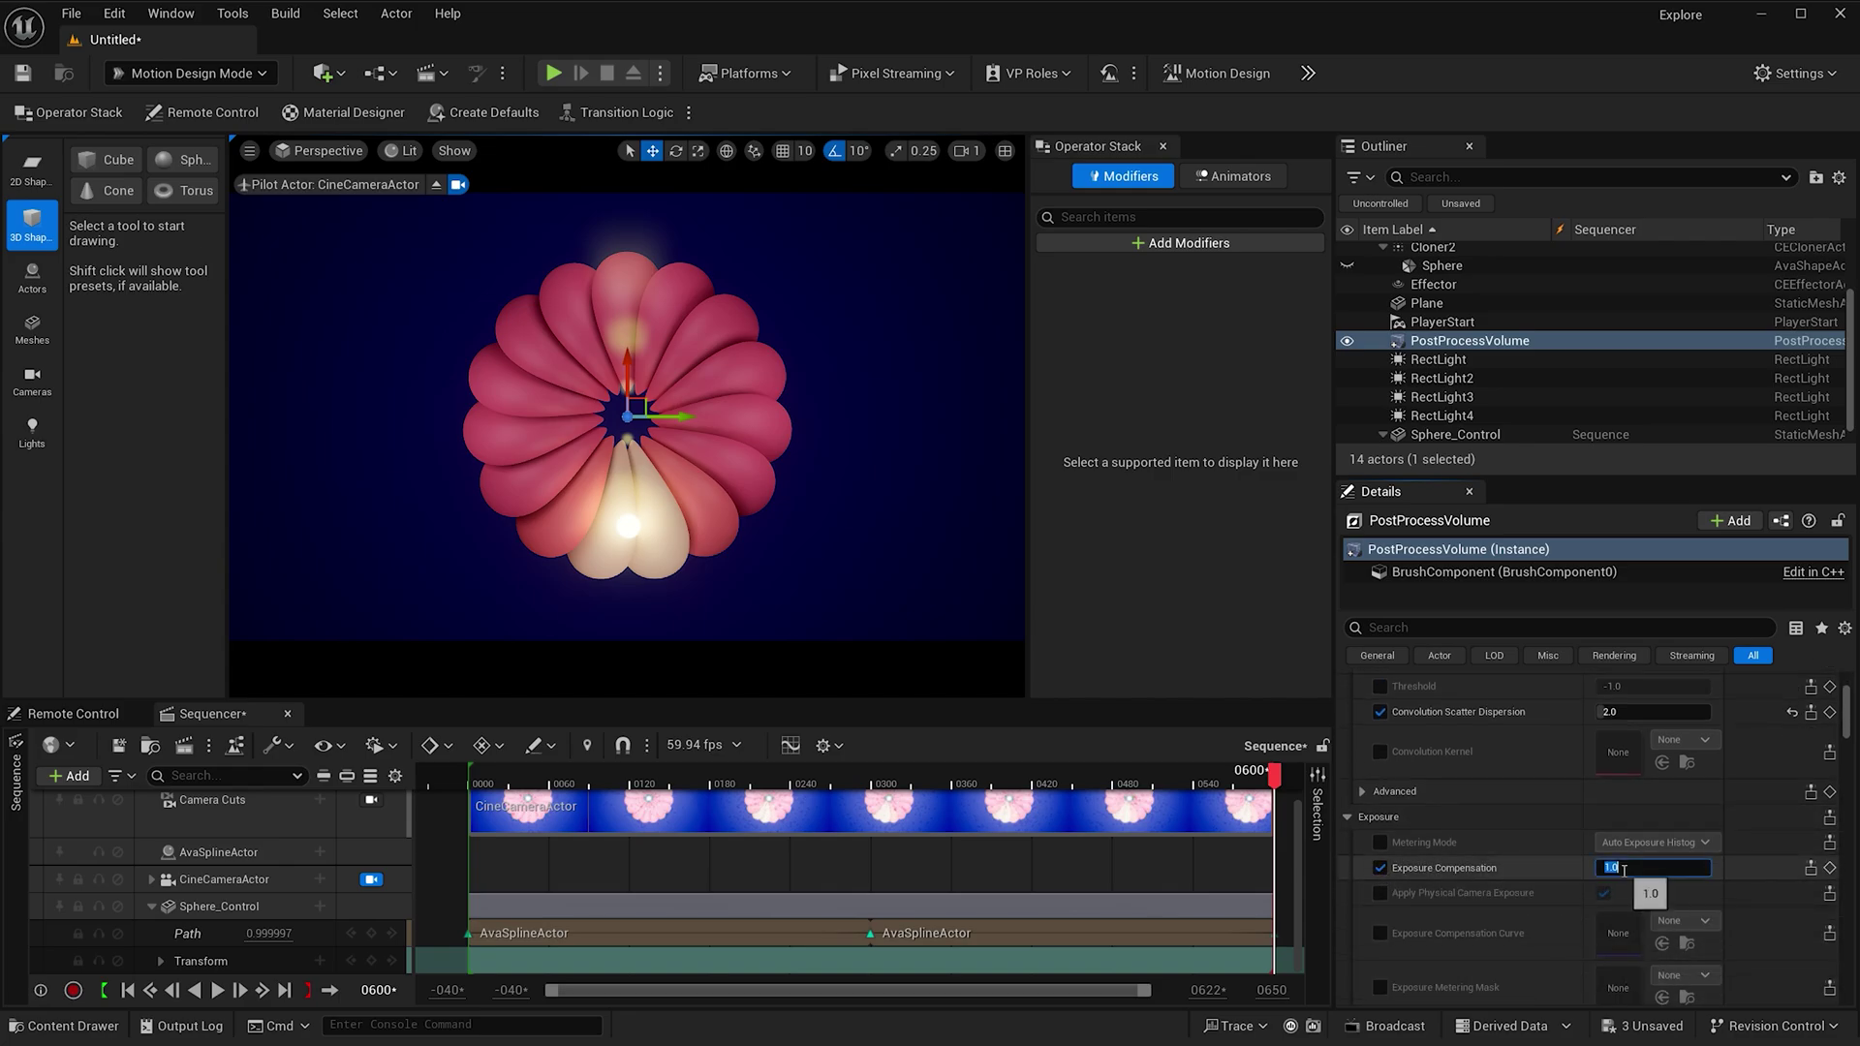
text(0)
key(Return)
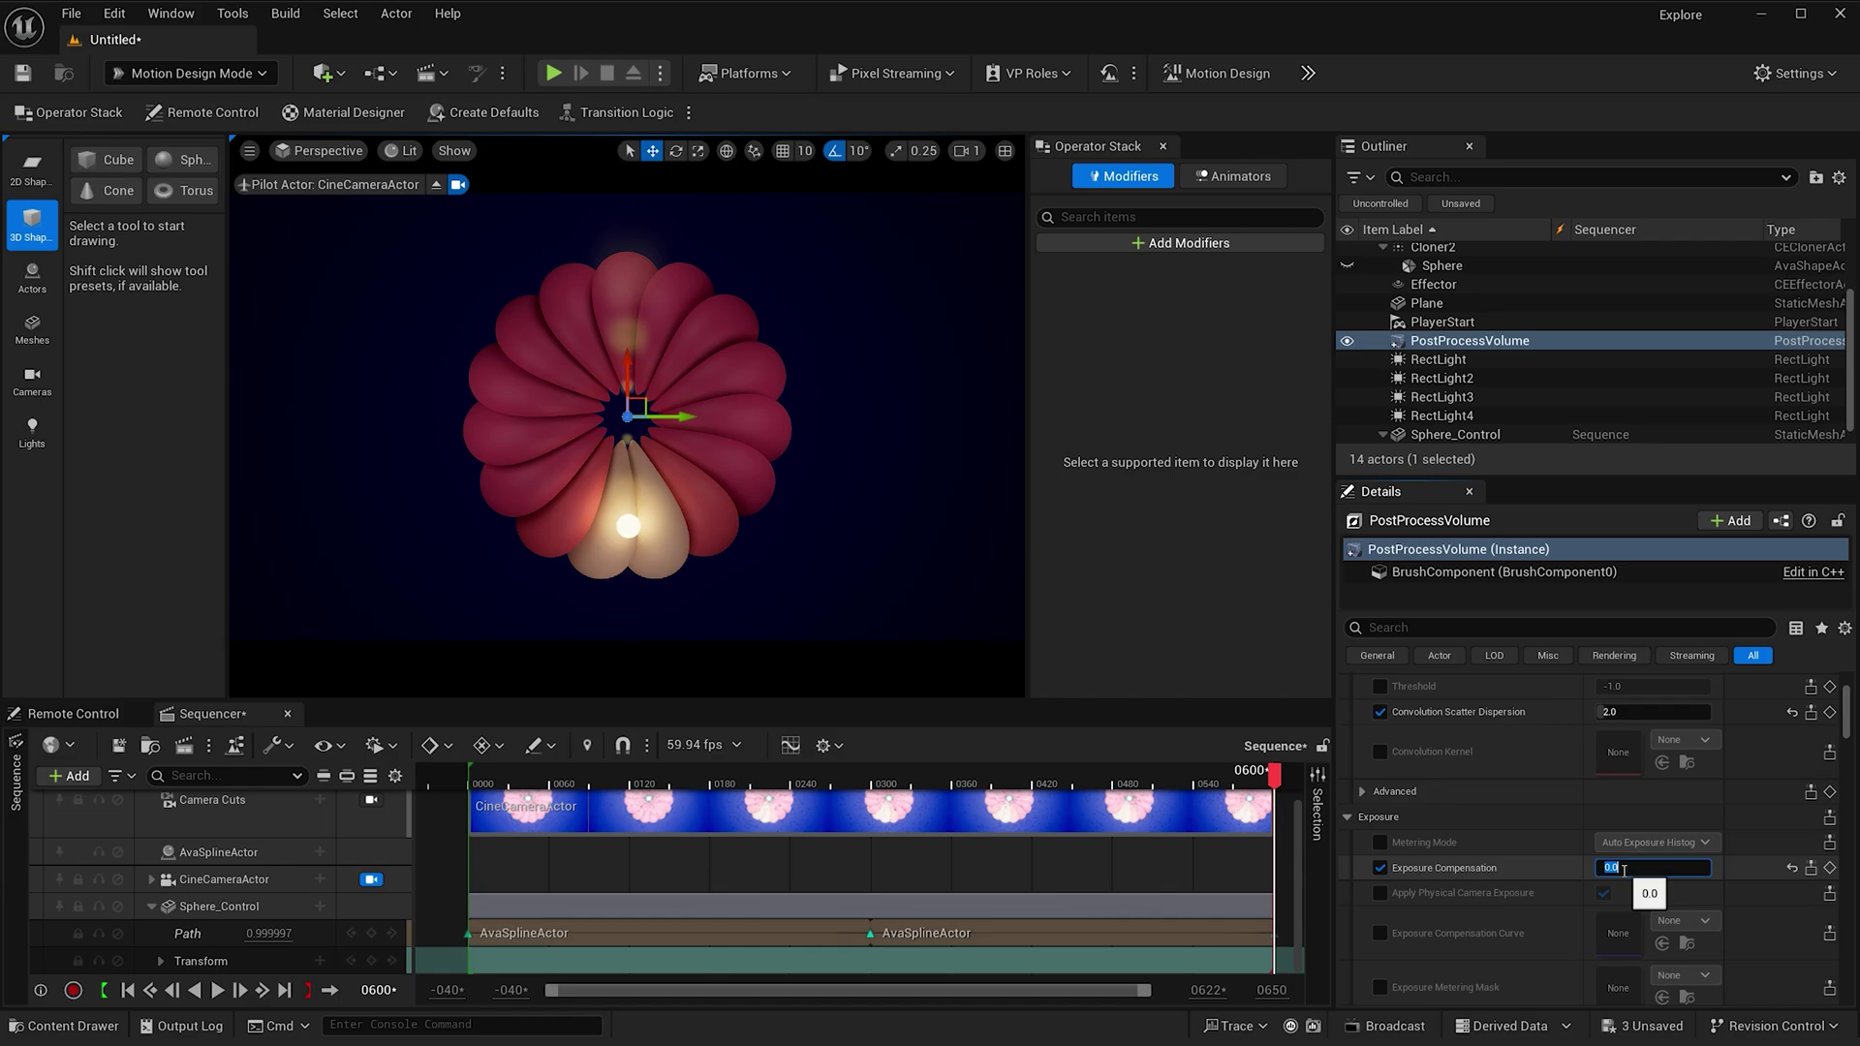
scroll(1528, 889, down, 3)
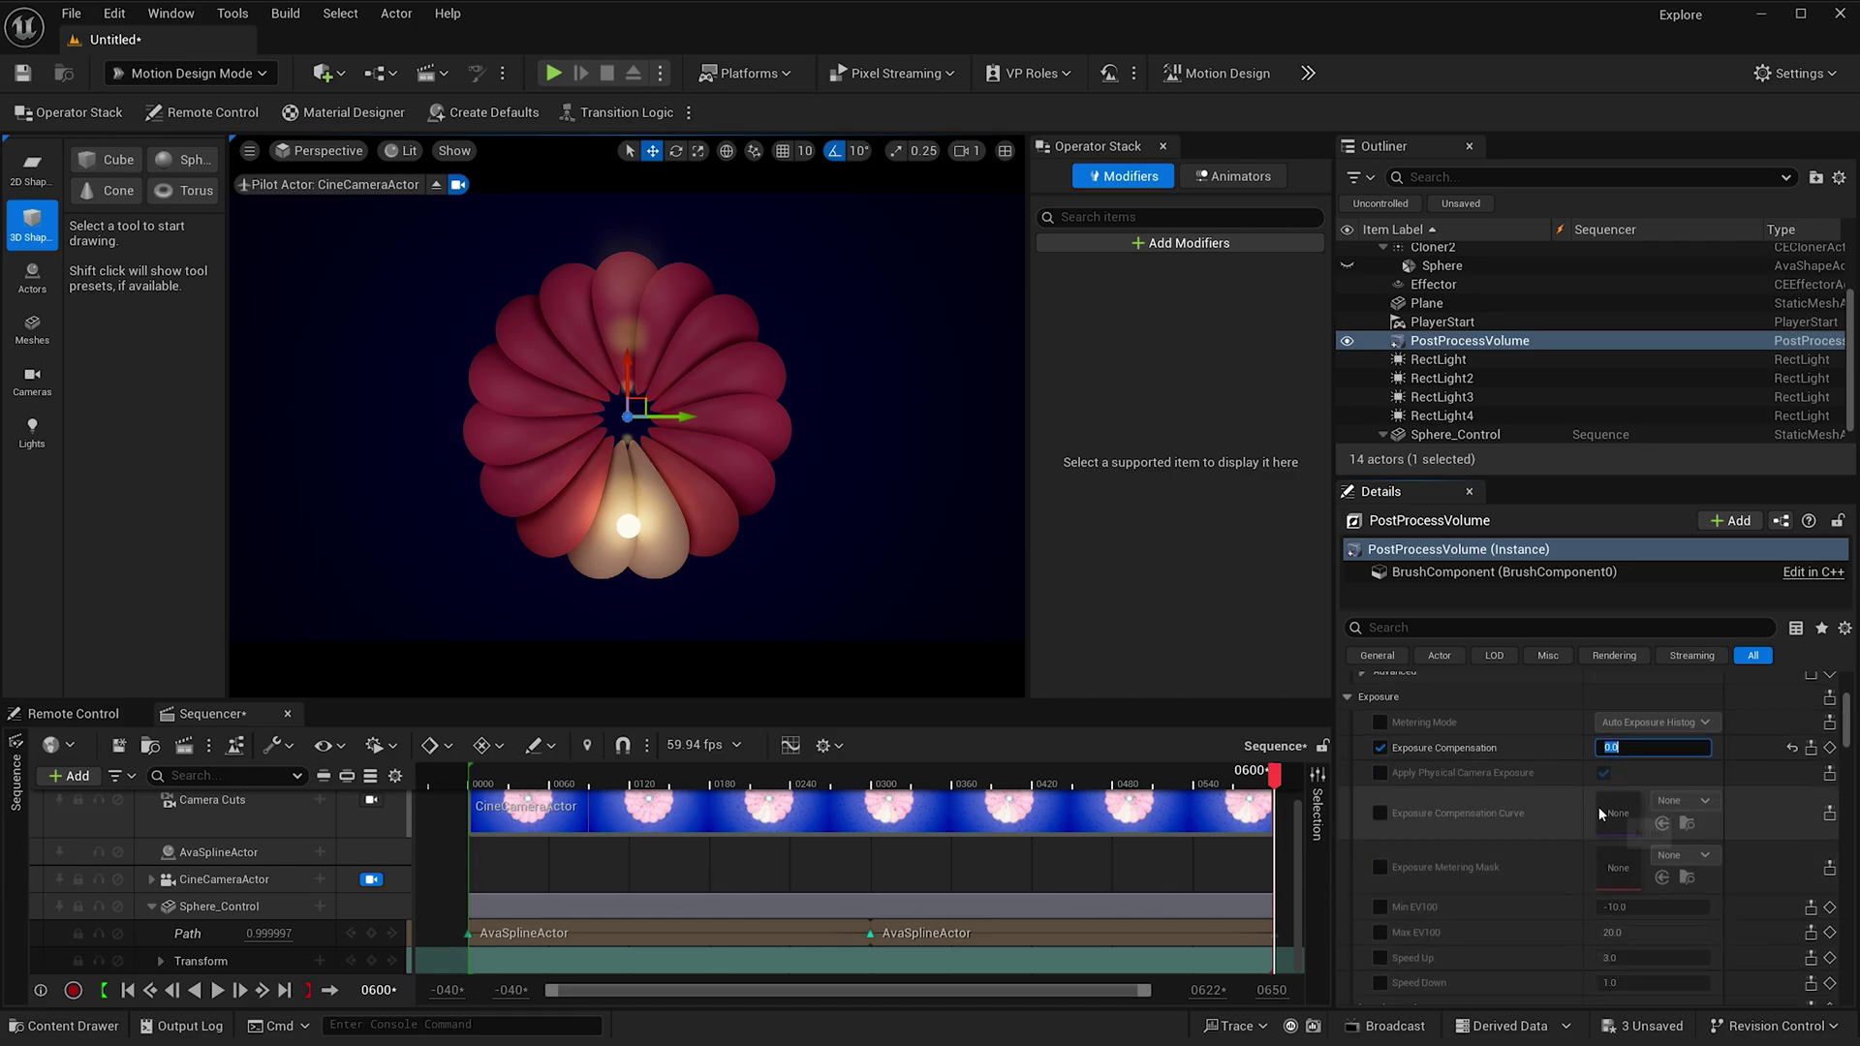
scroll(1565, 853, down, 2)
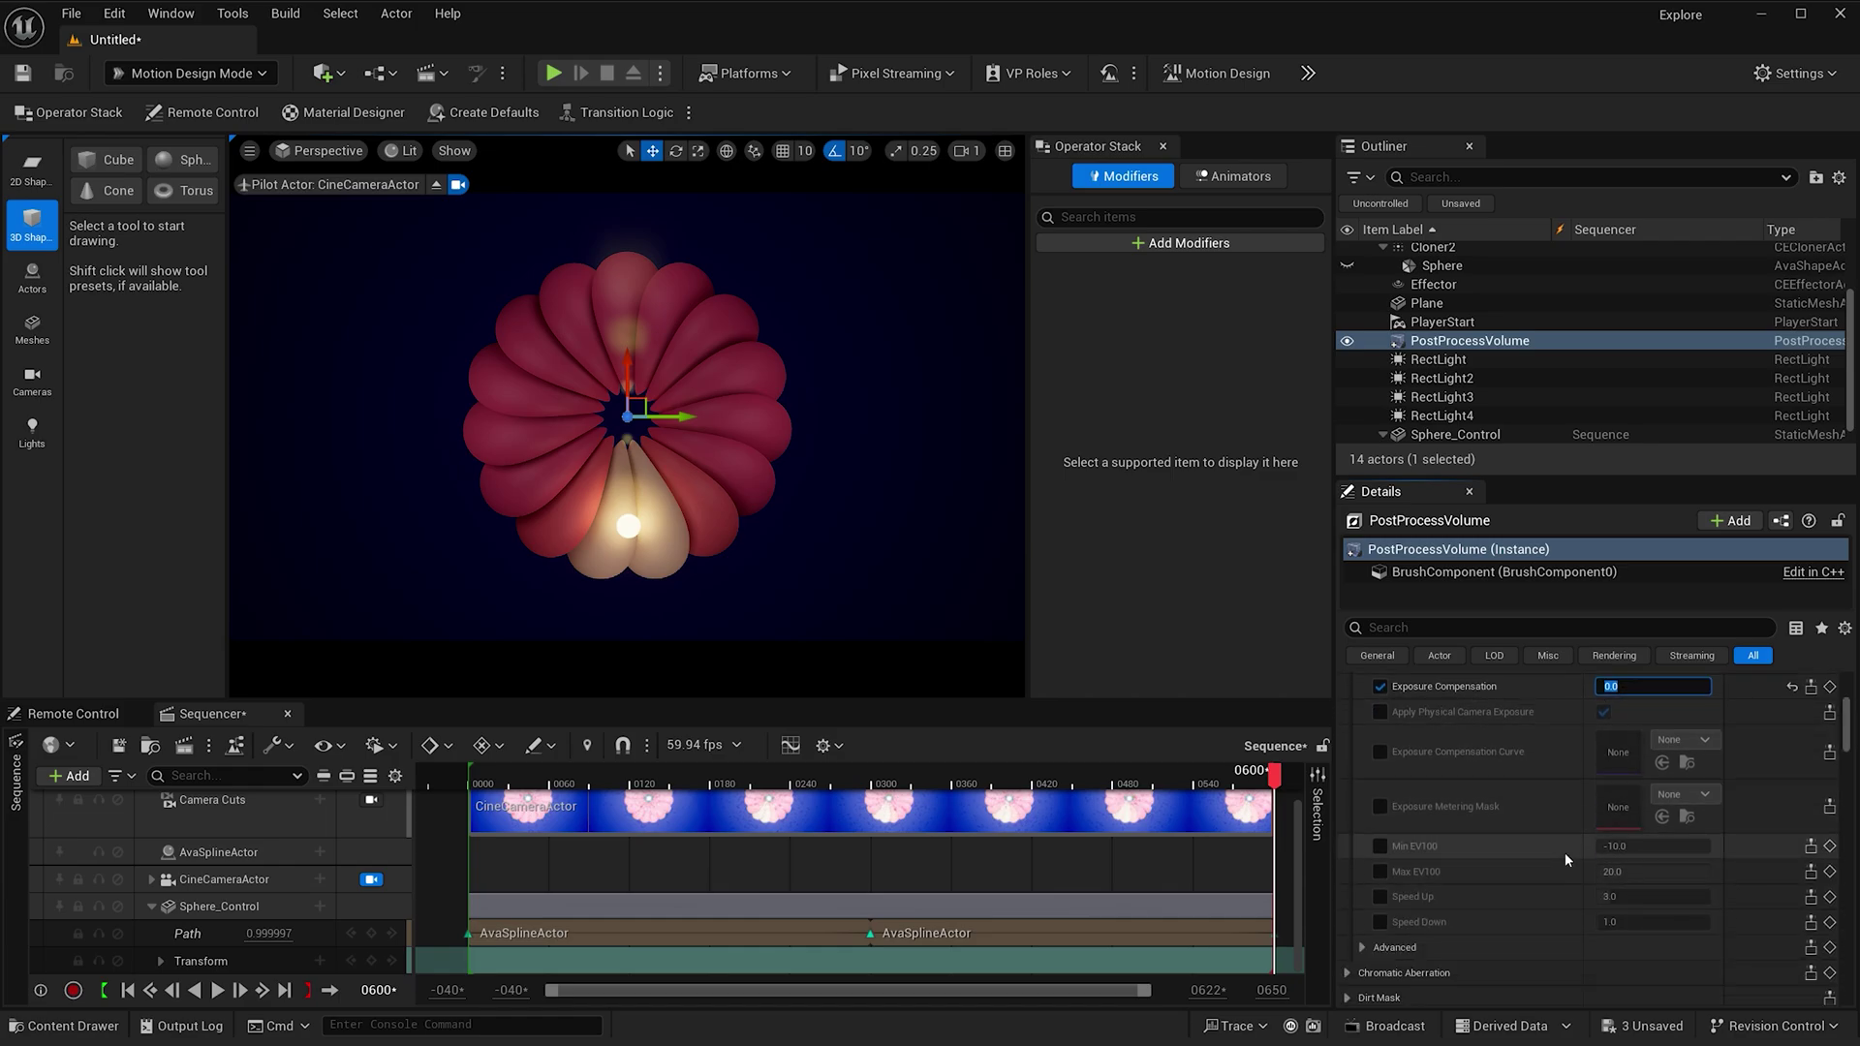
click(1379, 845)
click(1379, 871)
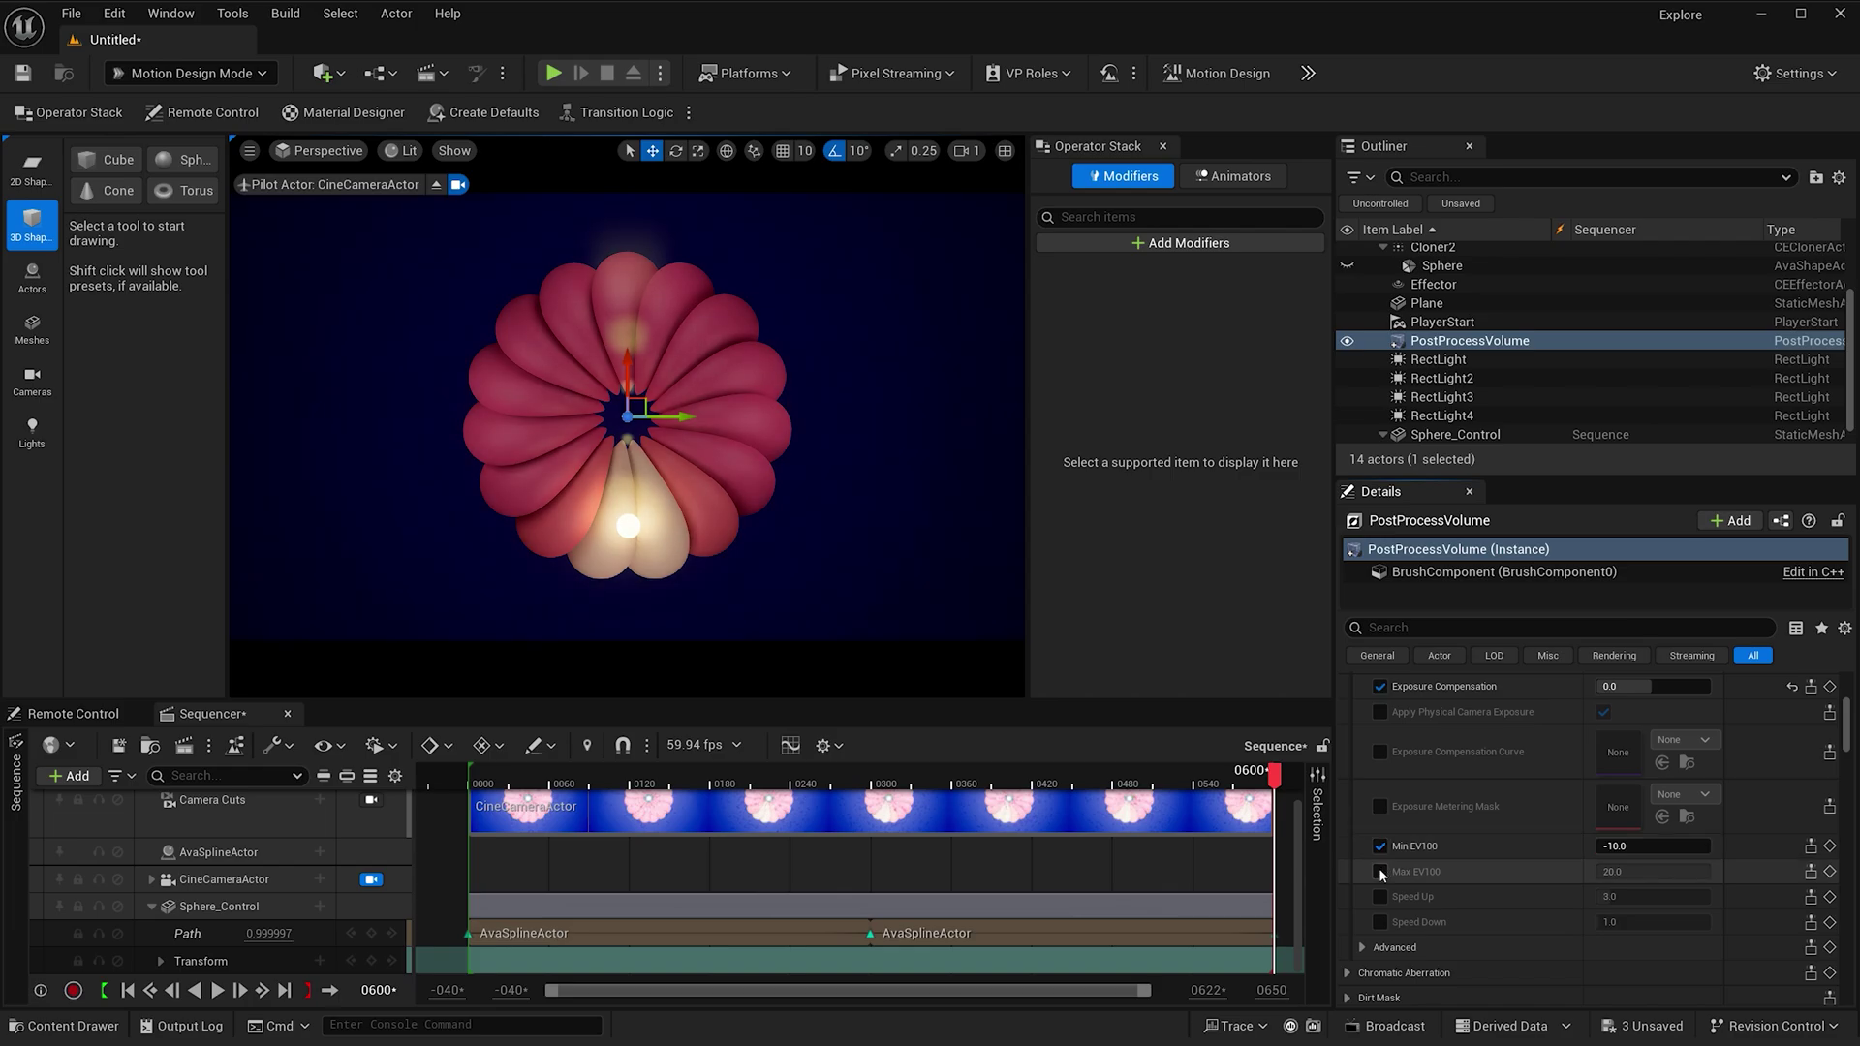
click(1659, 851)
text(0)
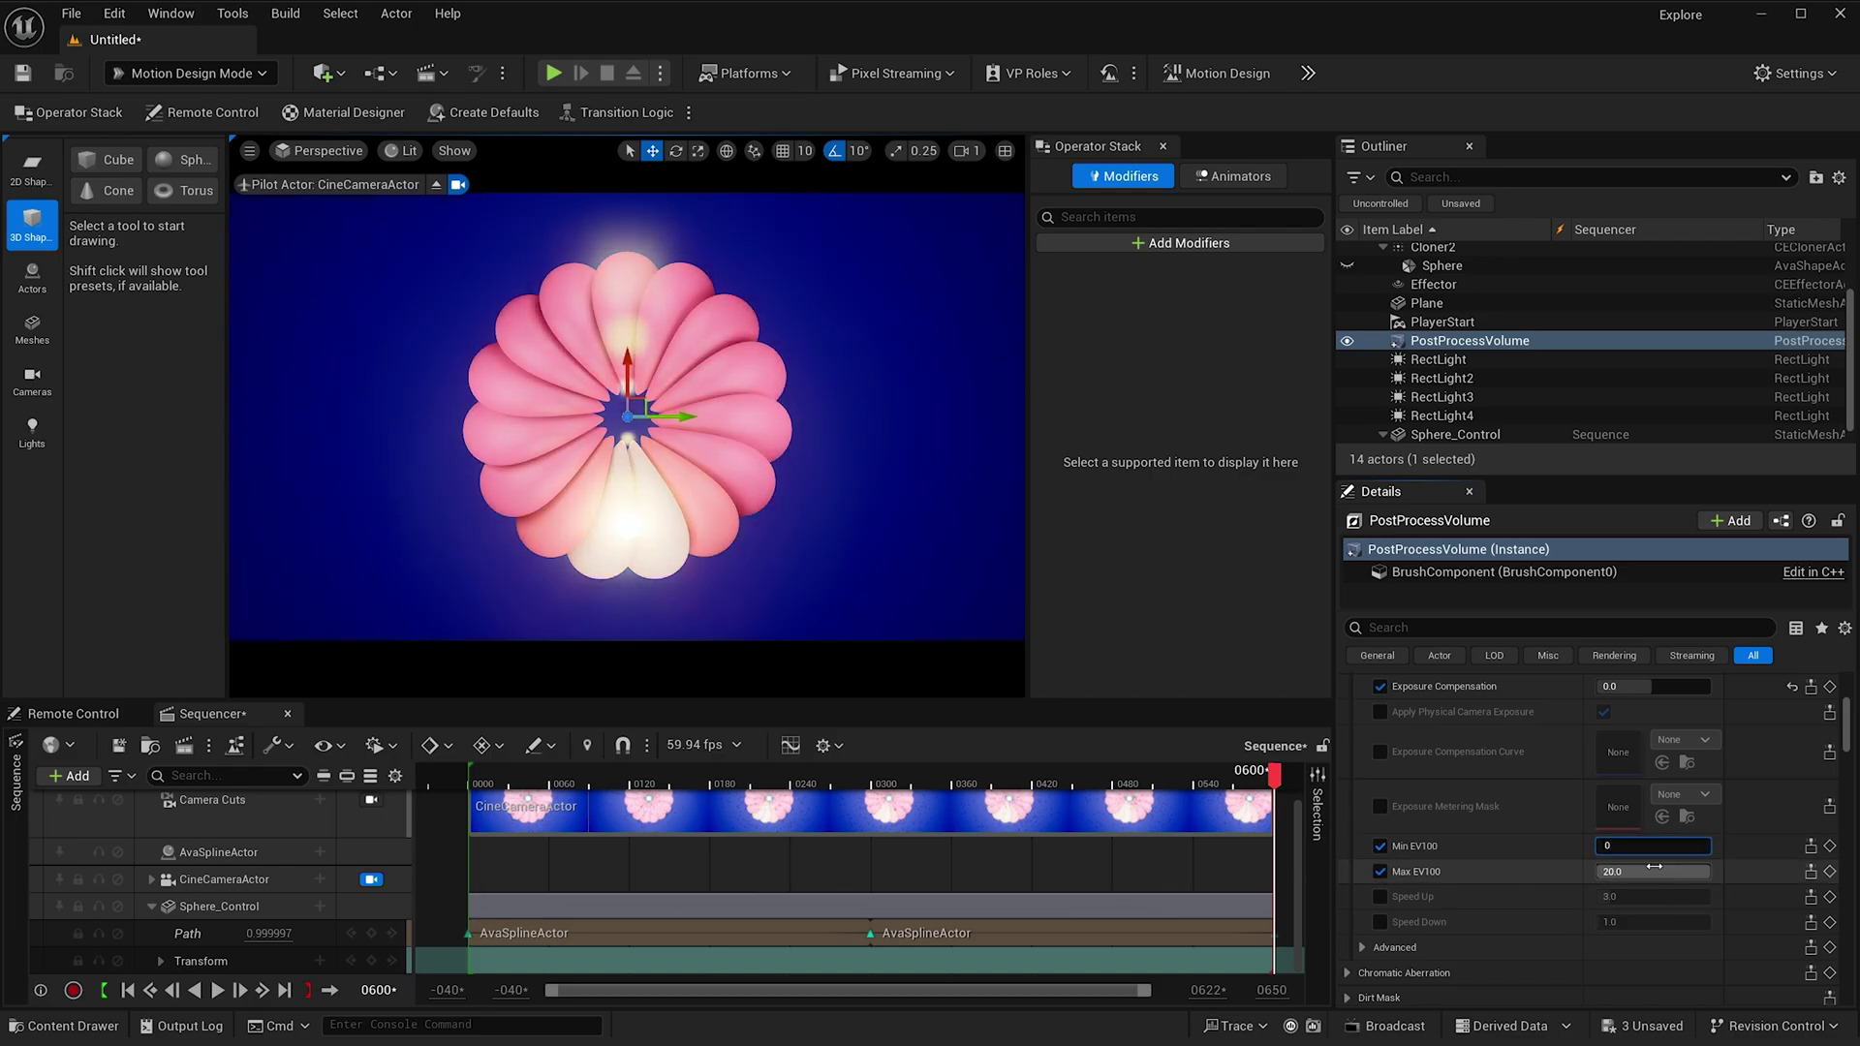
click(1654, 869)
text(0)
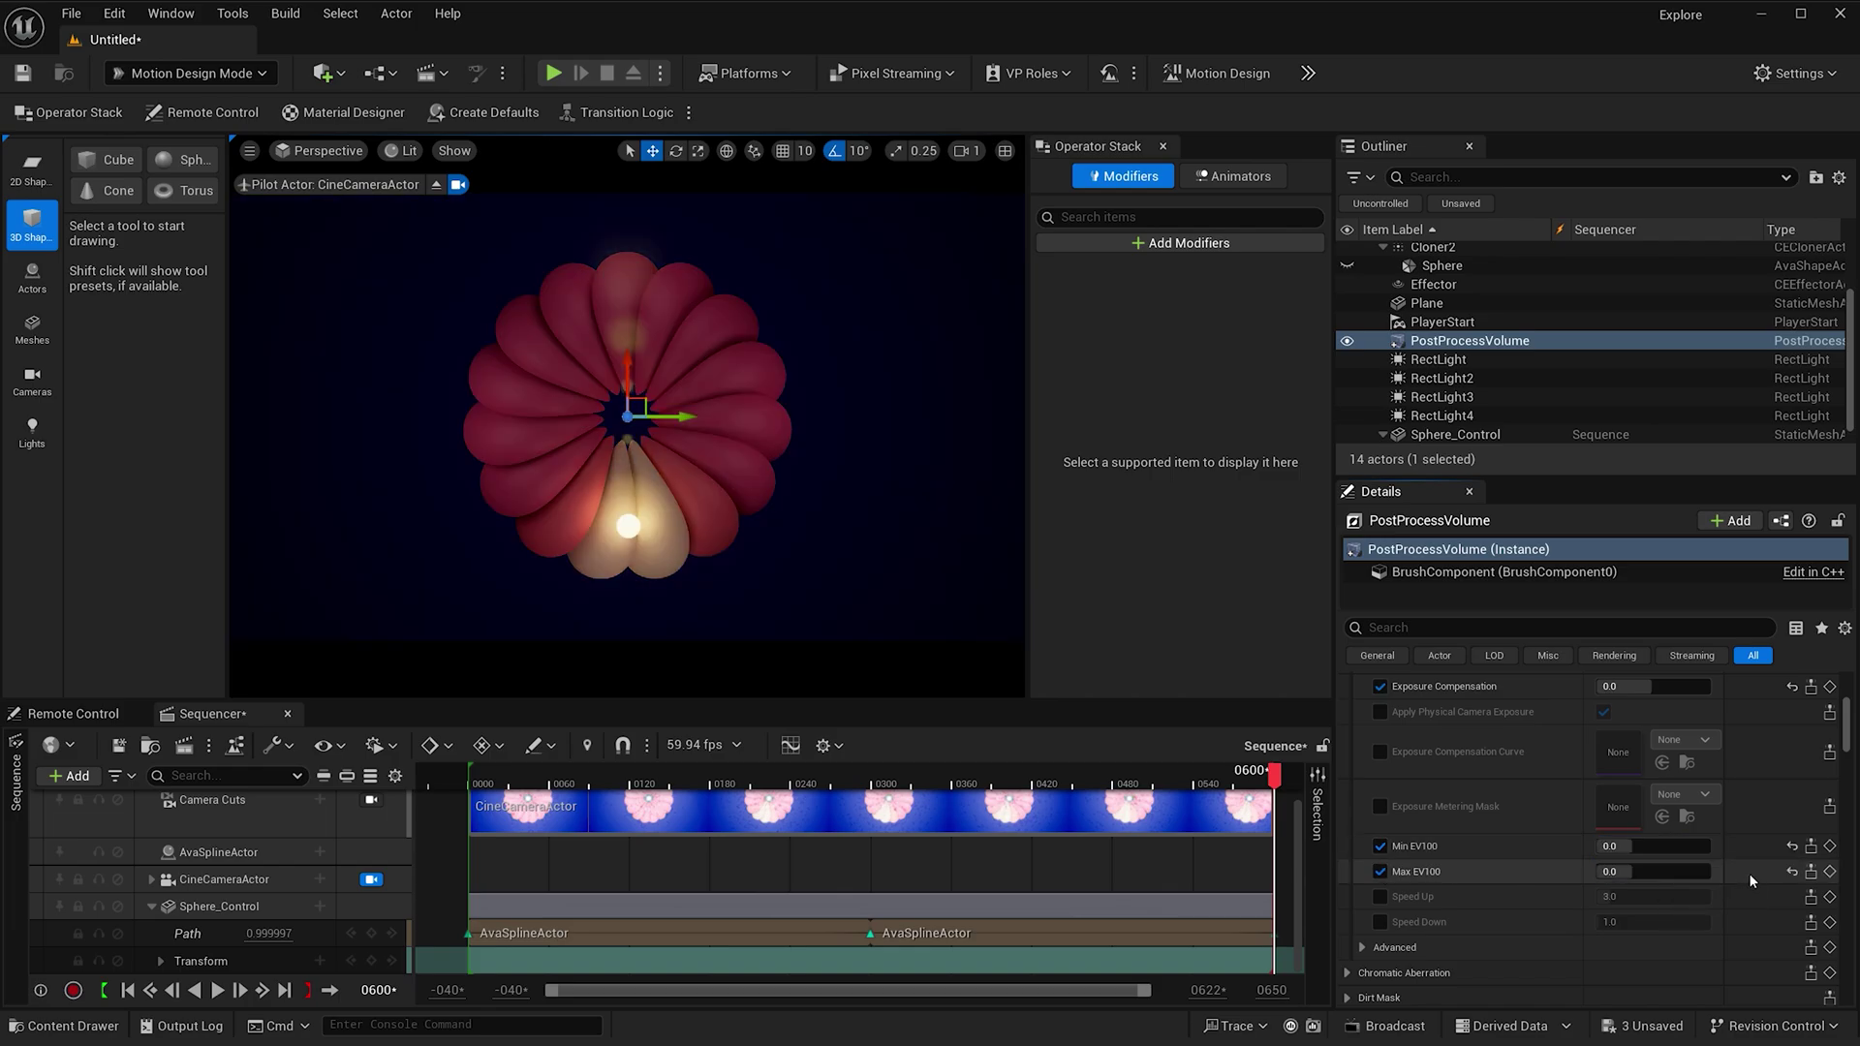
- Override local exposure Detail Strength and set it to 1.25
scroll(1747, 873, down, 3)
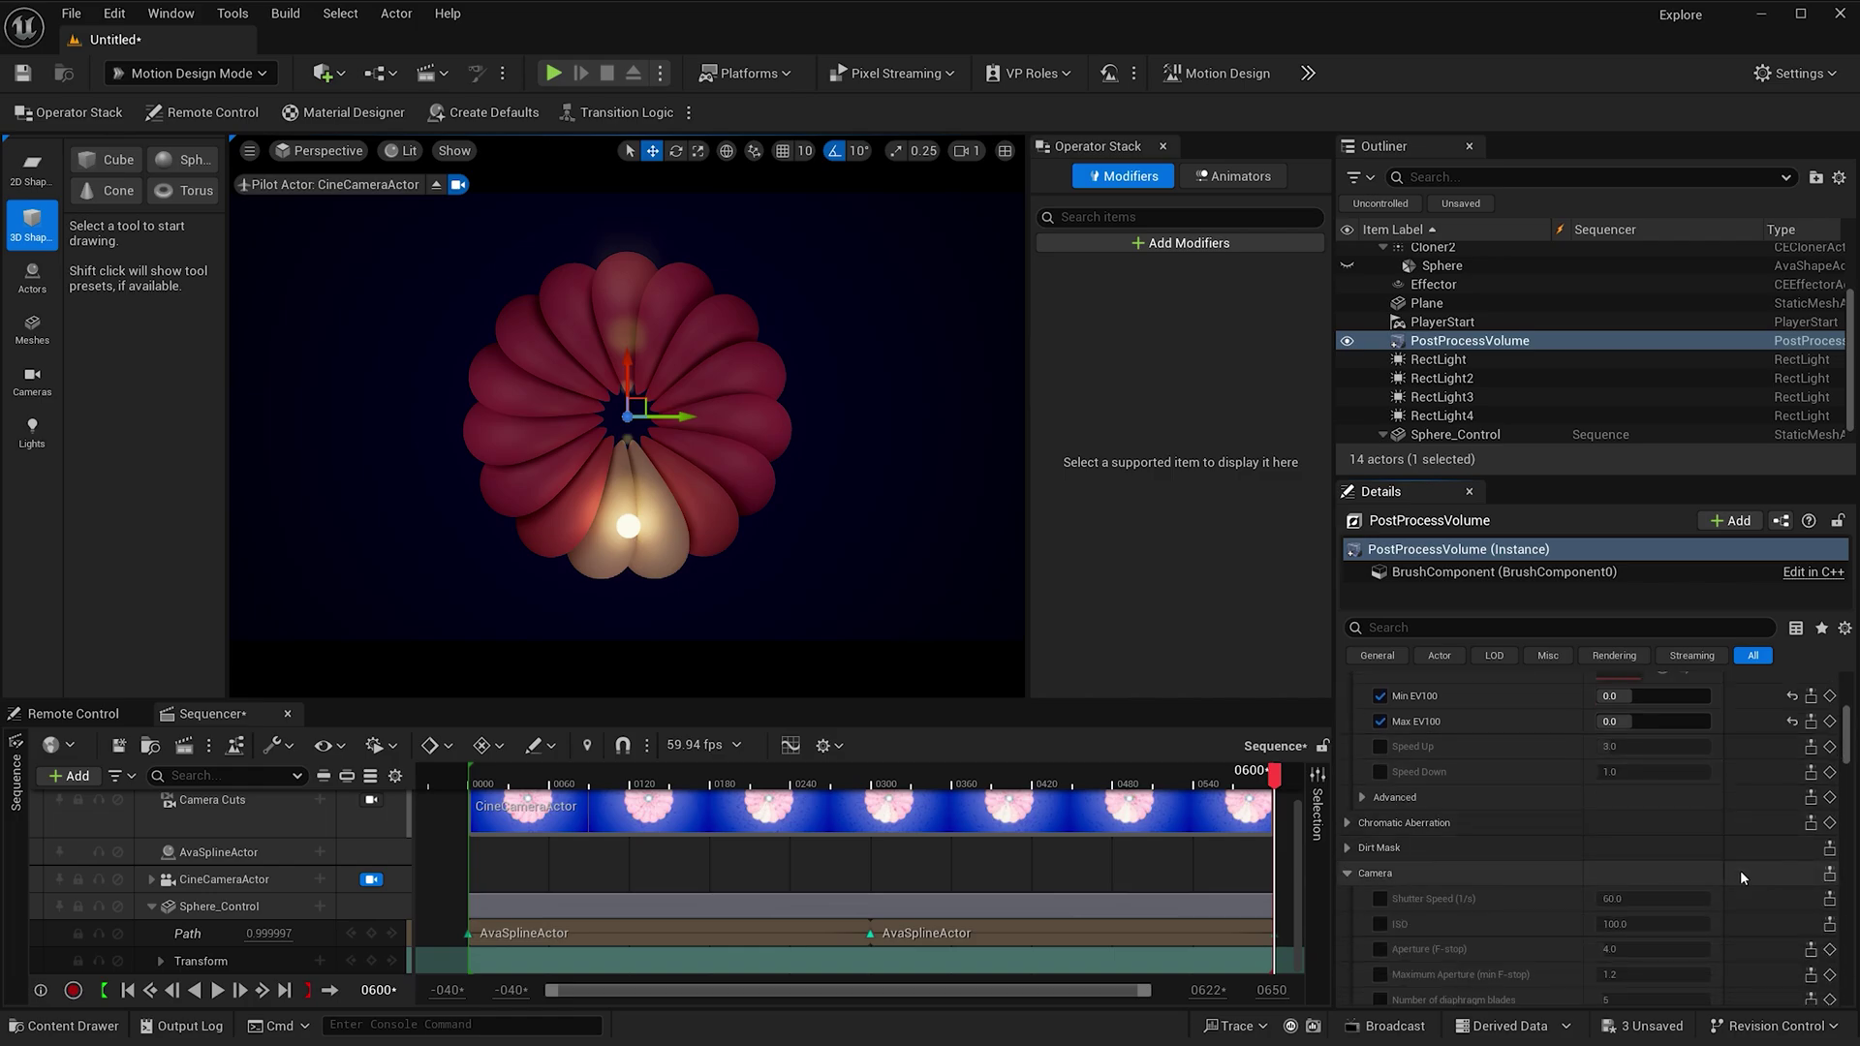
scroll(1739, 870, down, 1)
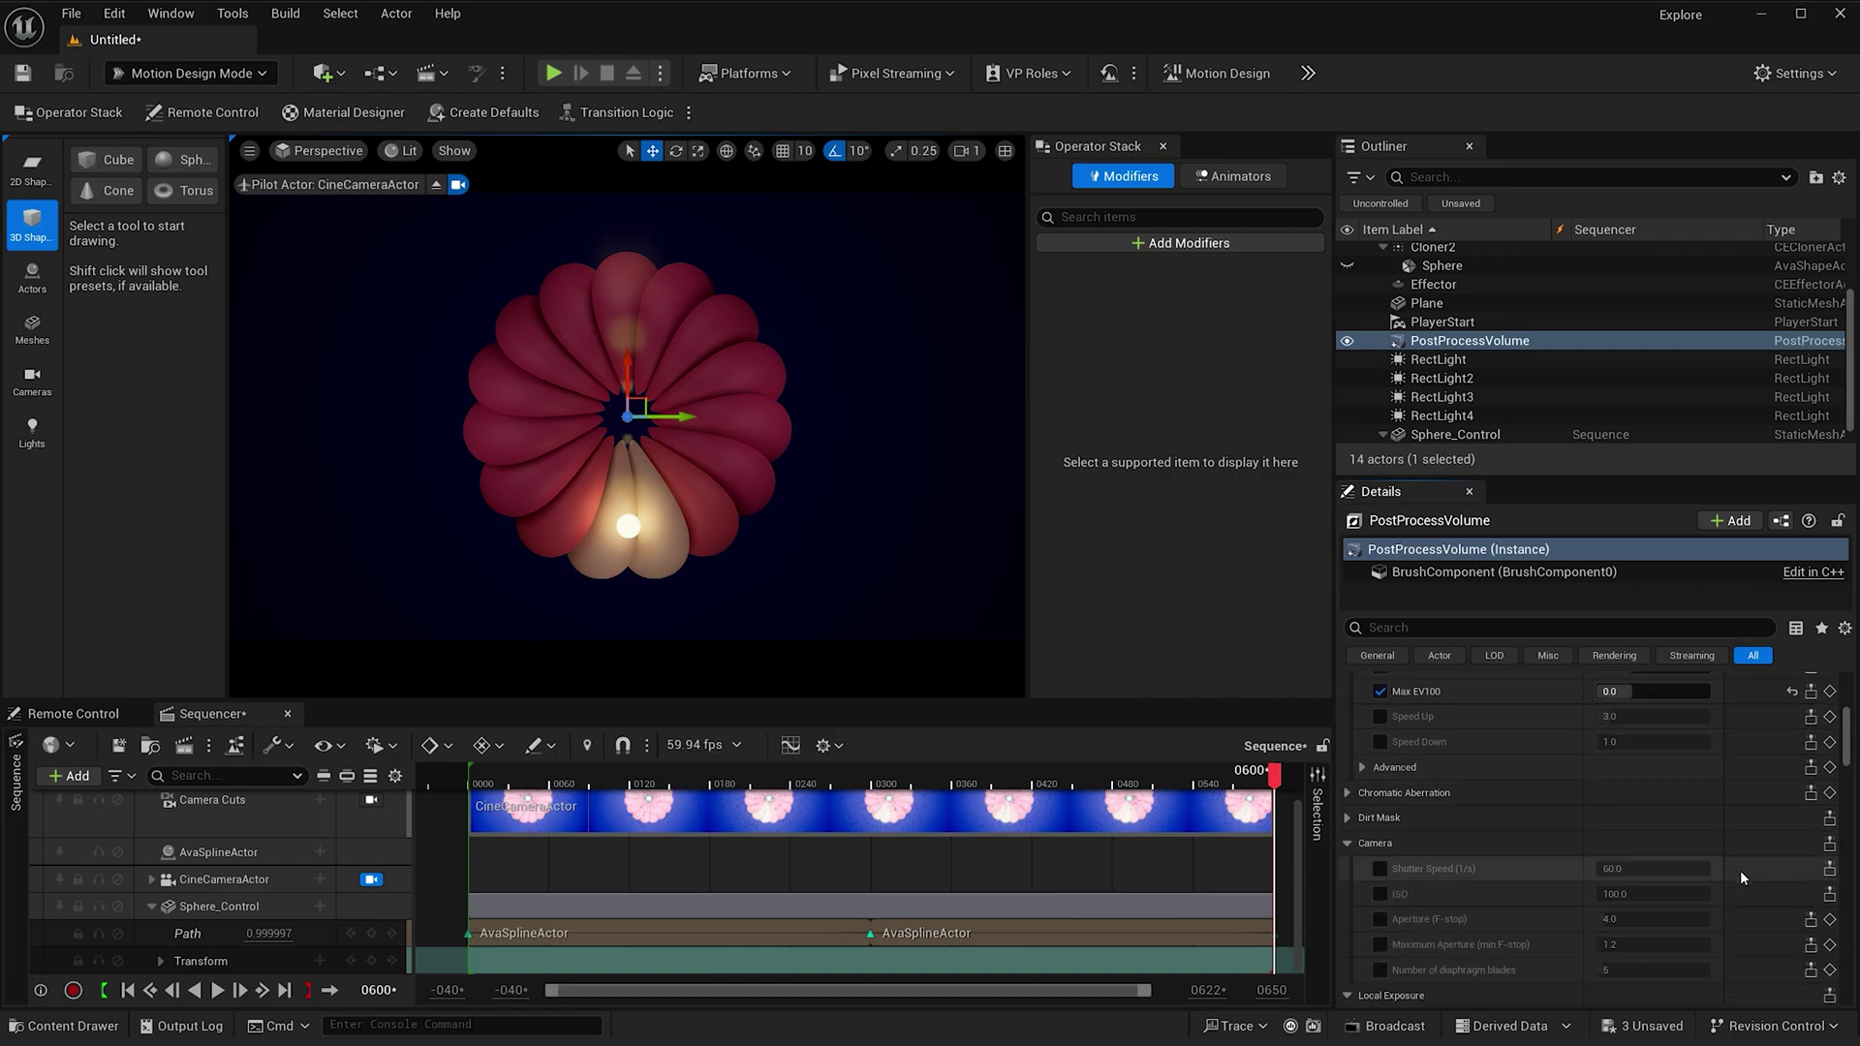
scroll(1739, 870, down, 3)
scroll(1739, 870, down, 6)
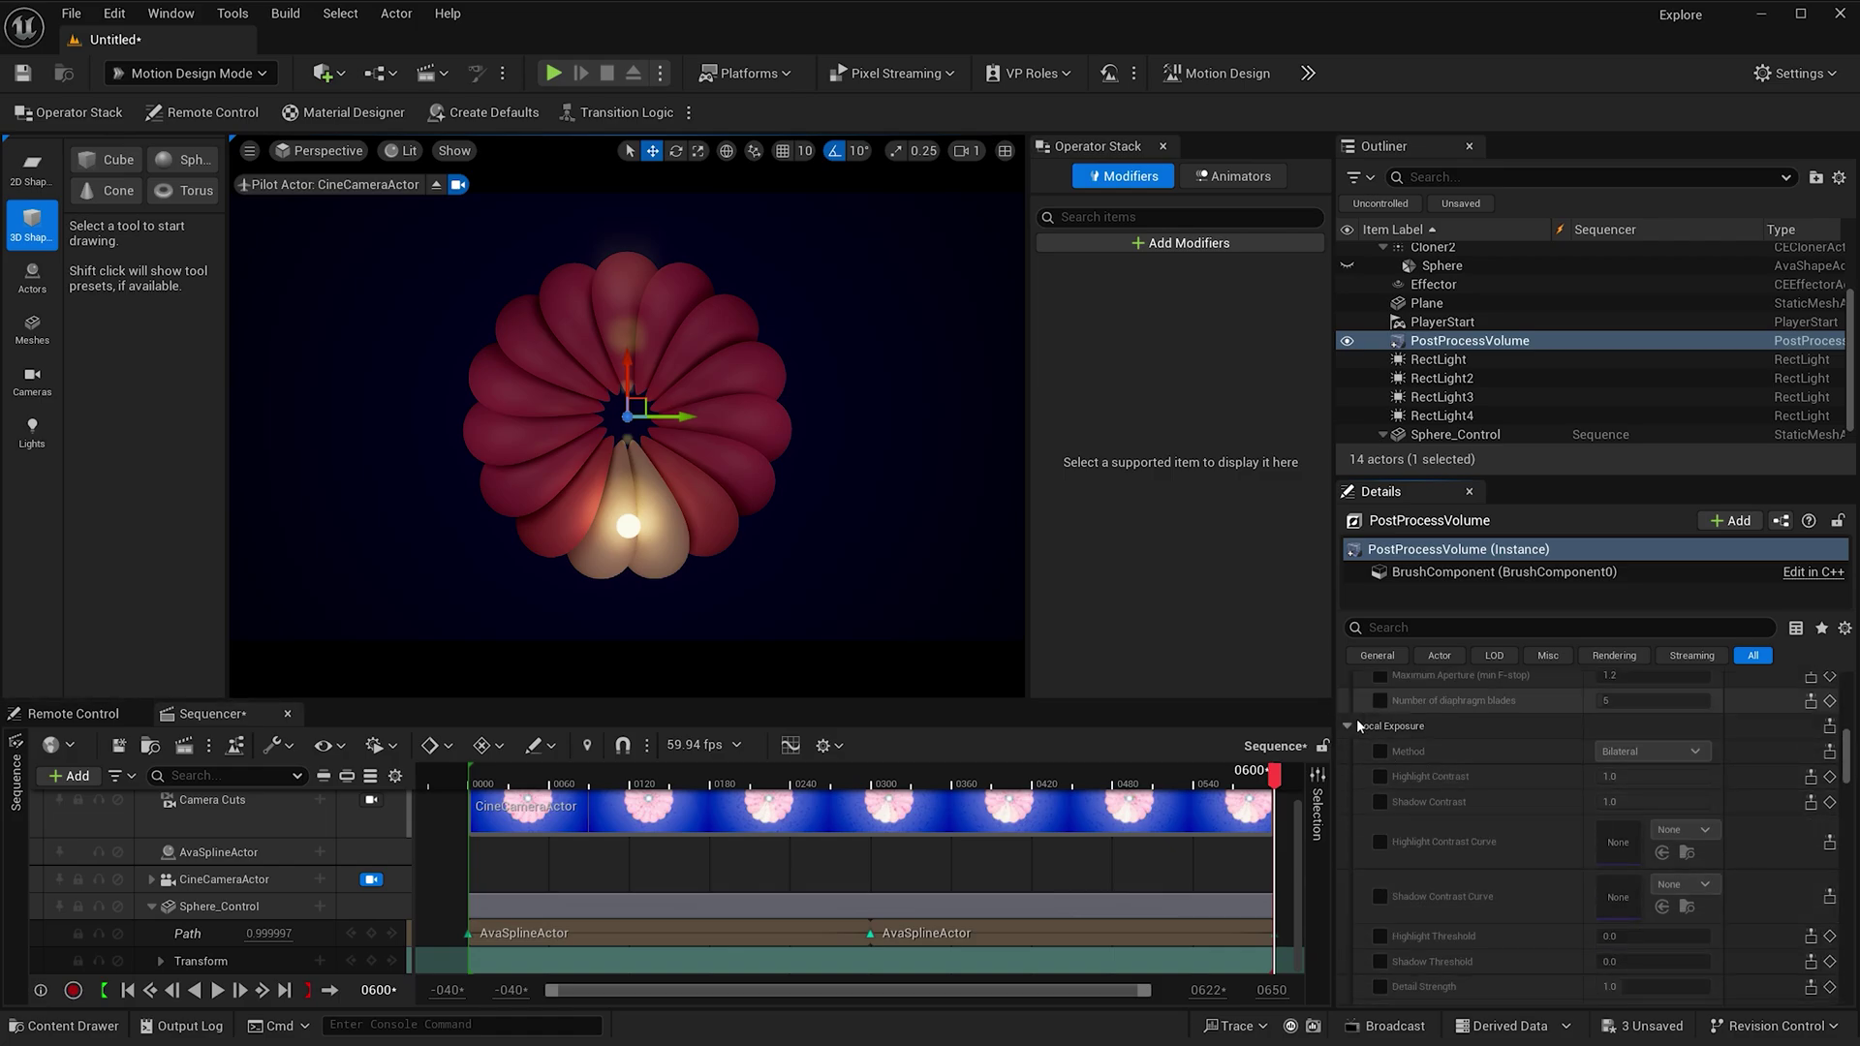
scroll(1414, 789, down, 3)
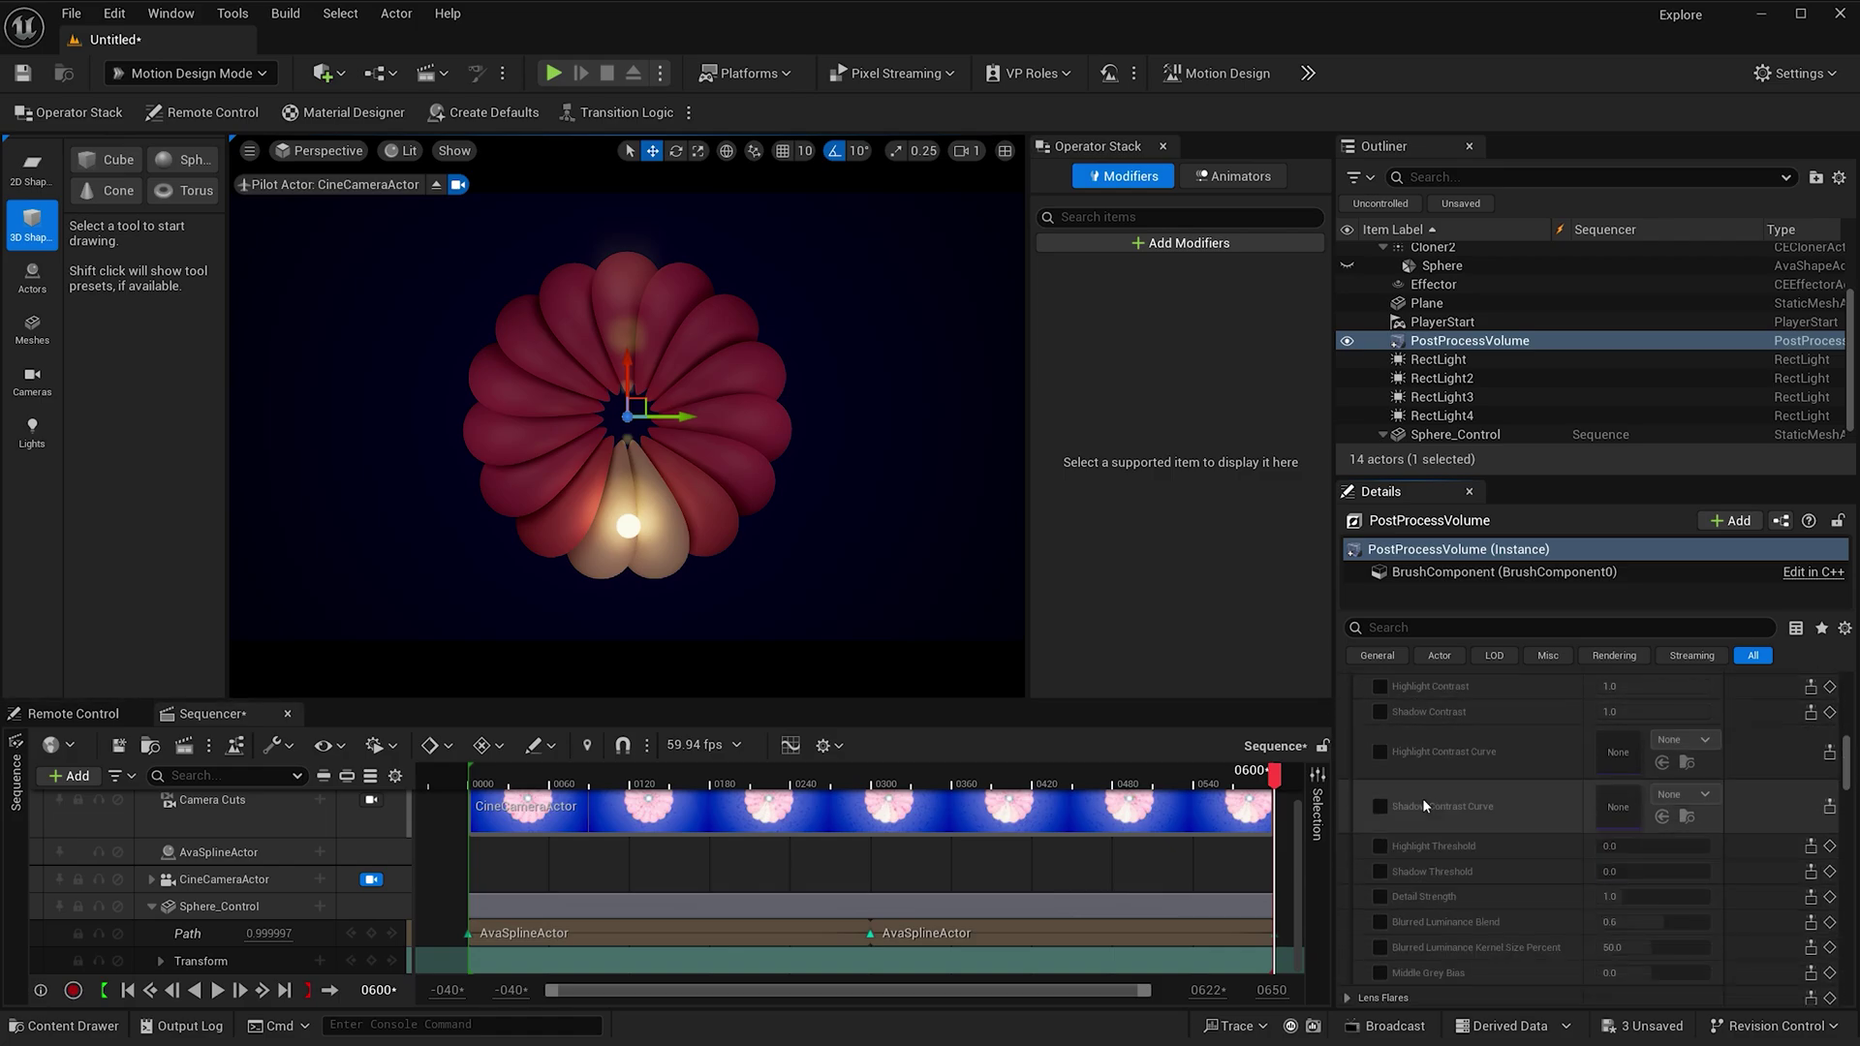
click(1379, 897)
click(1681, 896)
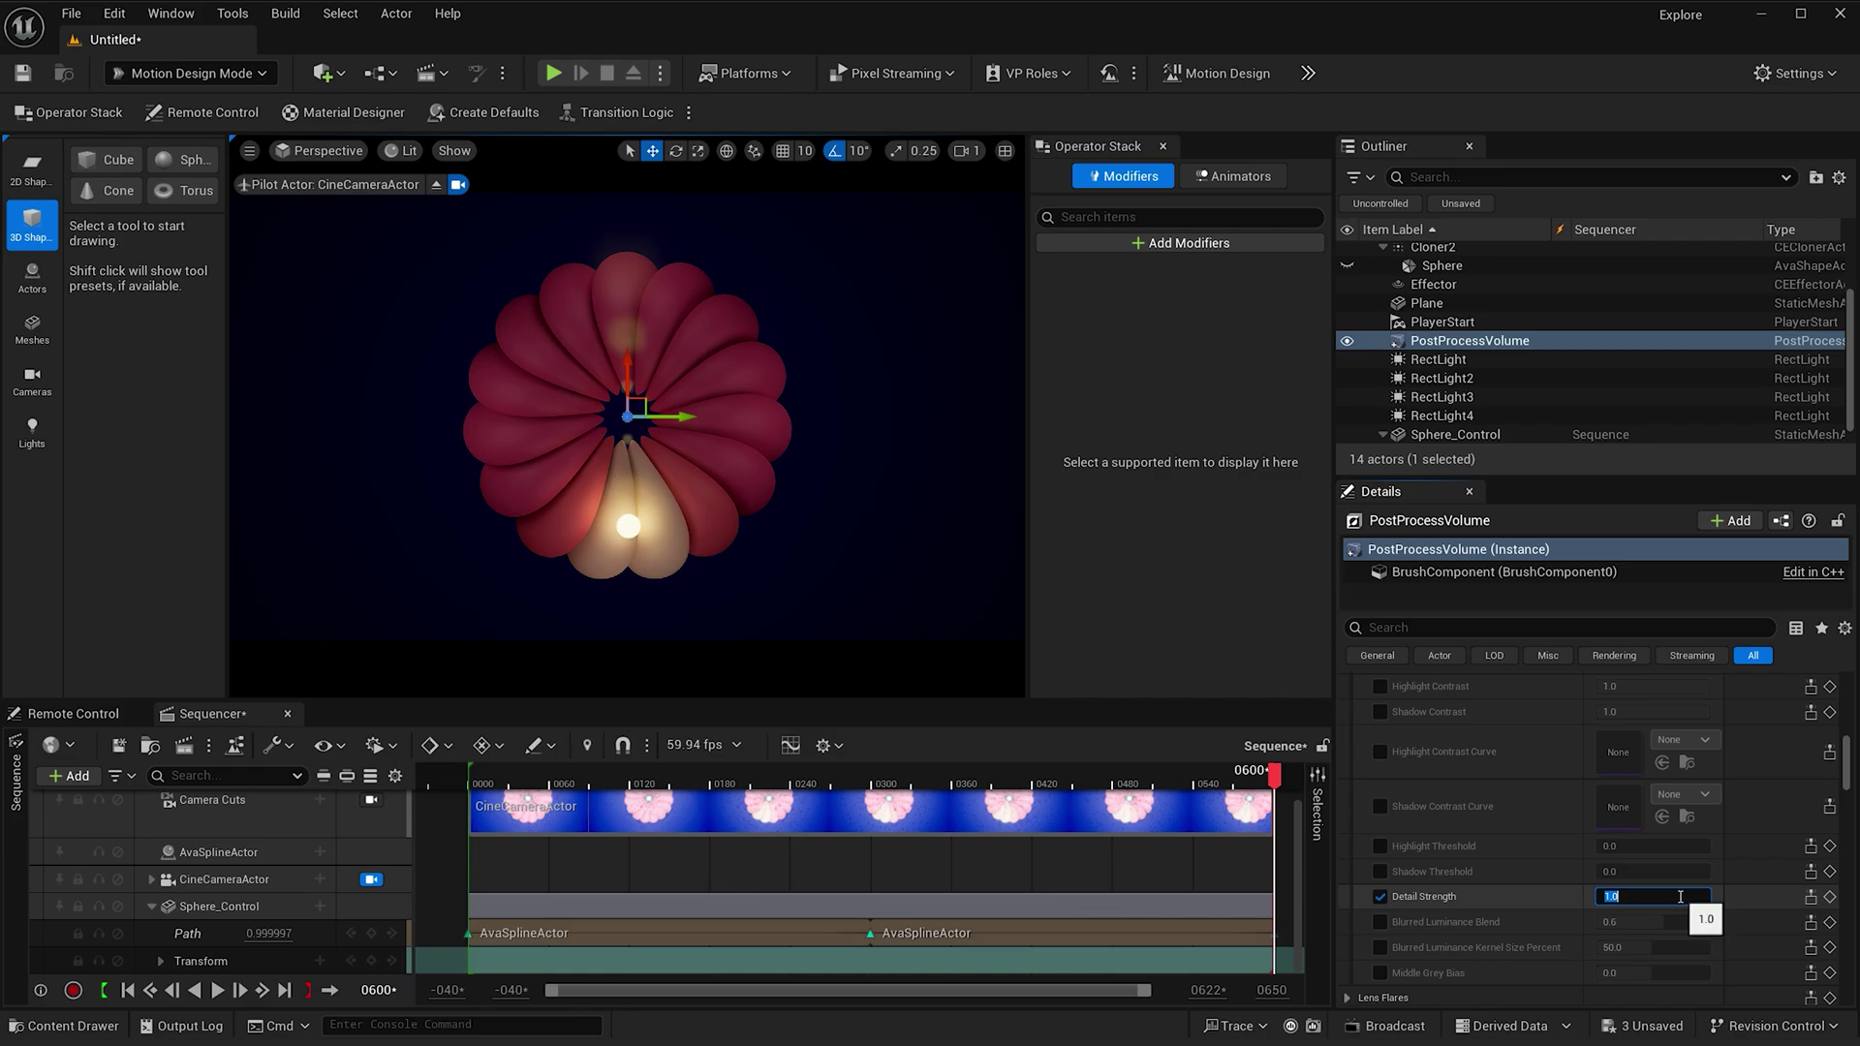
text(1.25)
key(Return)
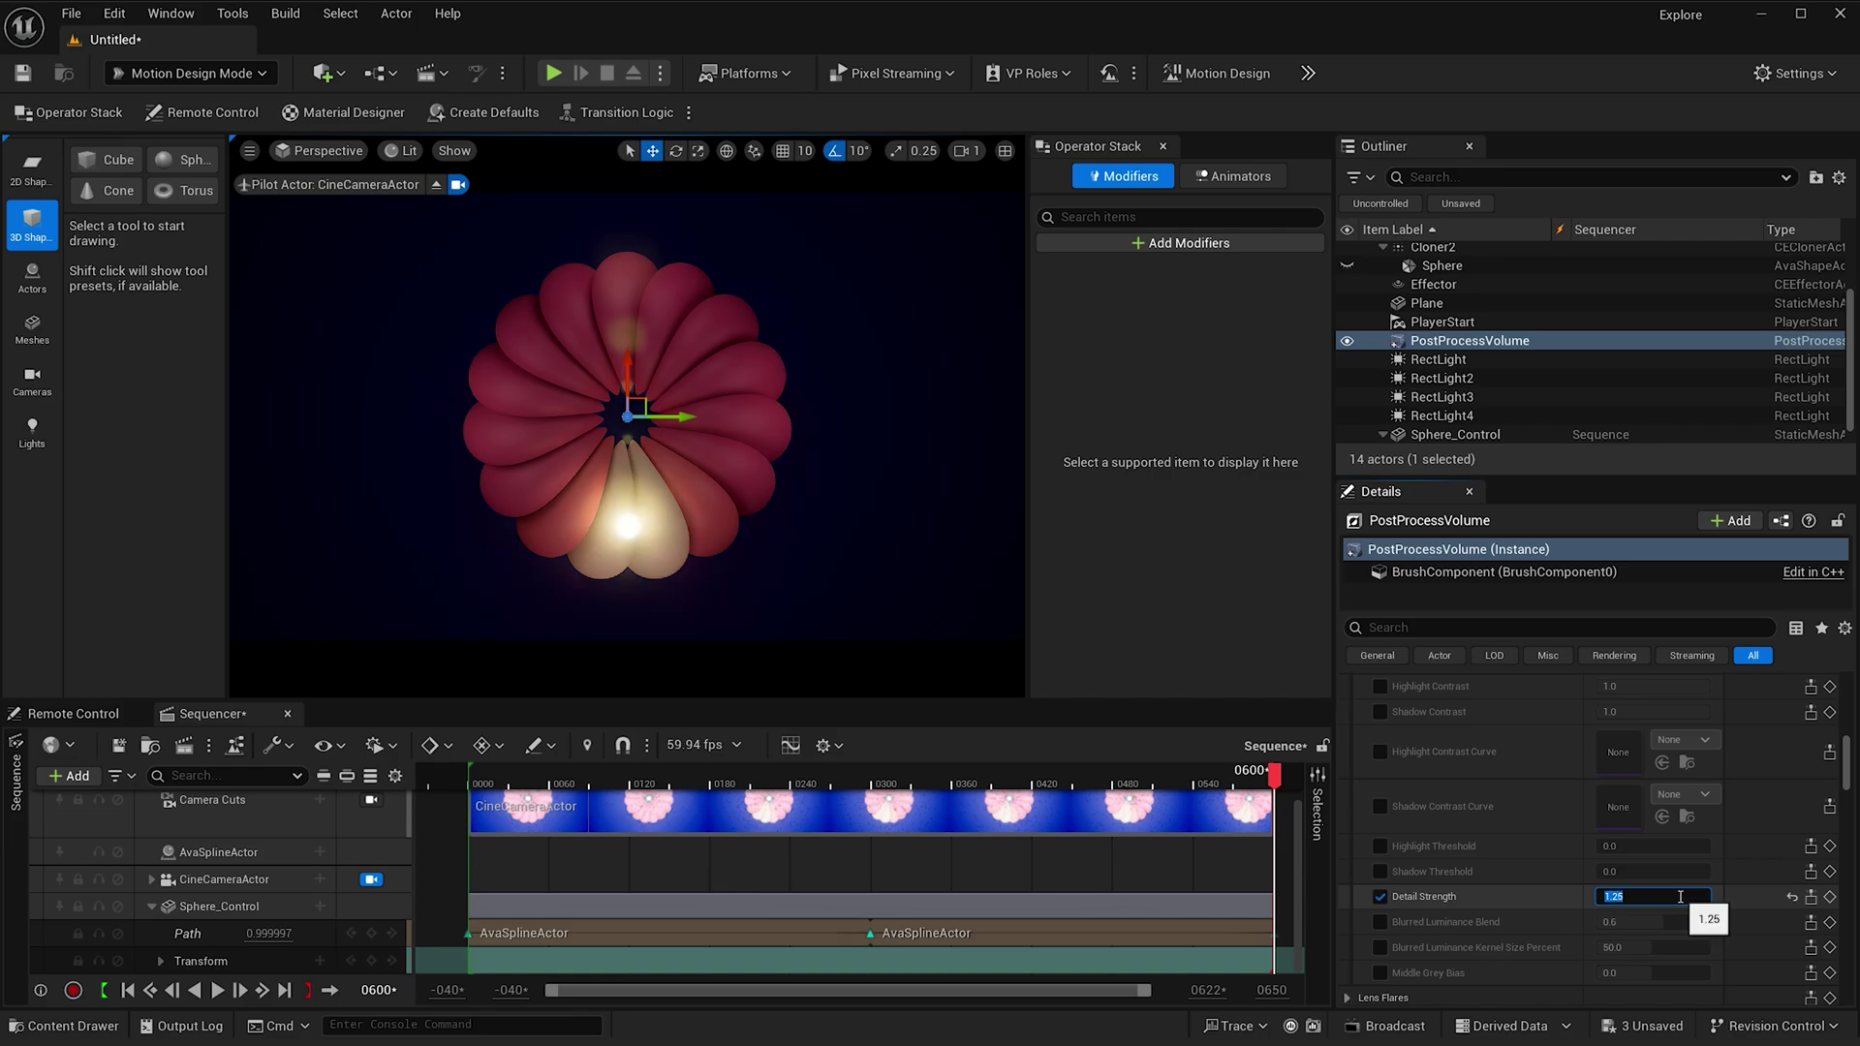
click(1738, 891)
- In Lens Flares, override Intensity and drag it down to 0.0
scroll(1726, 888, down, 2)
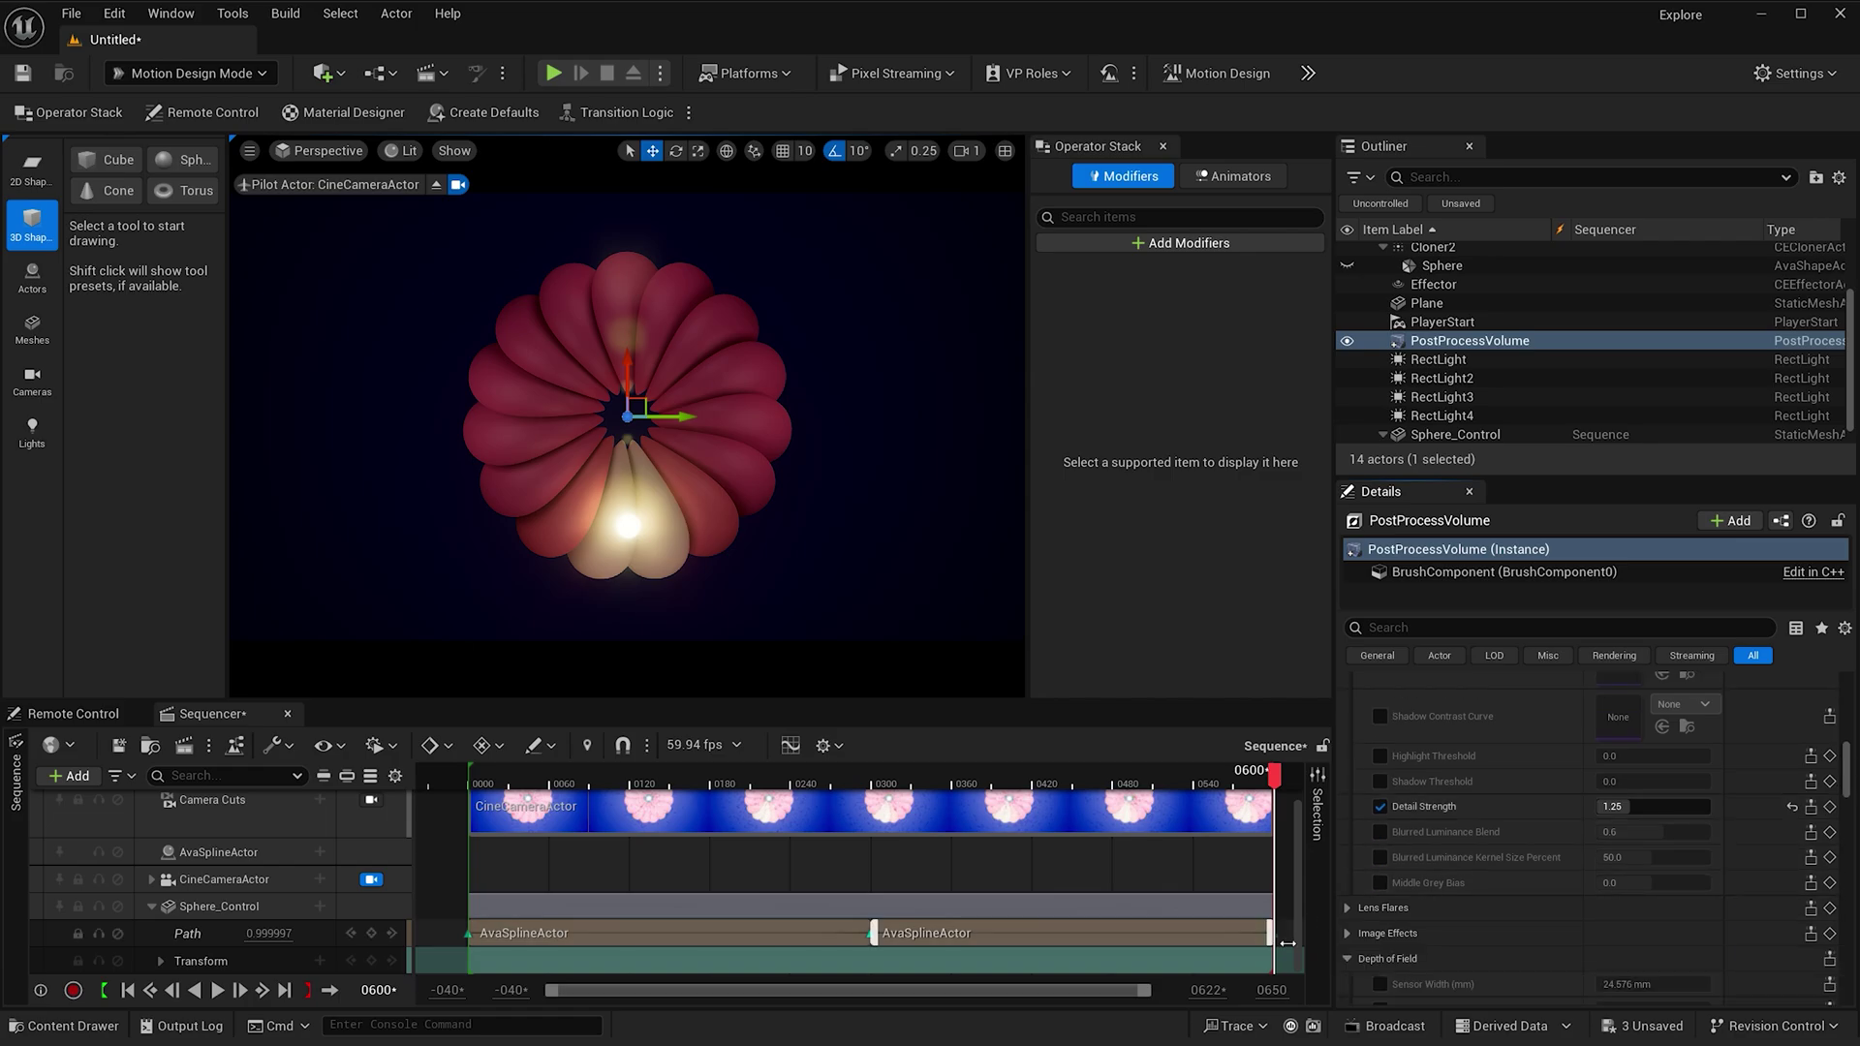
click(1346, 908)
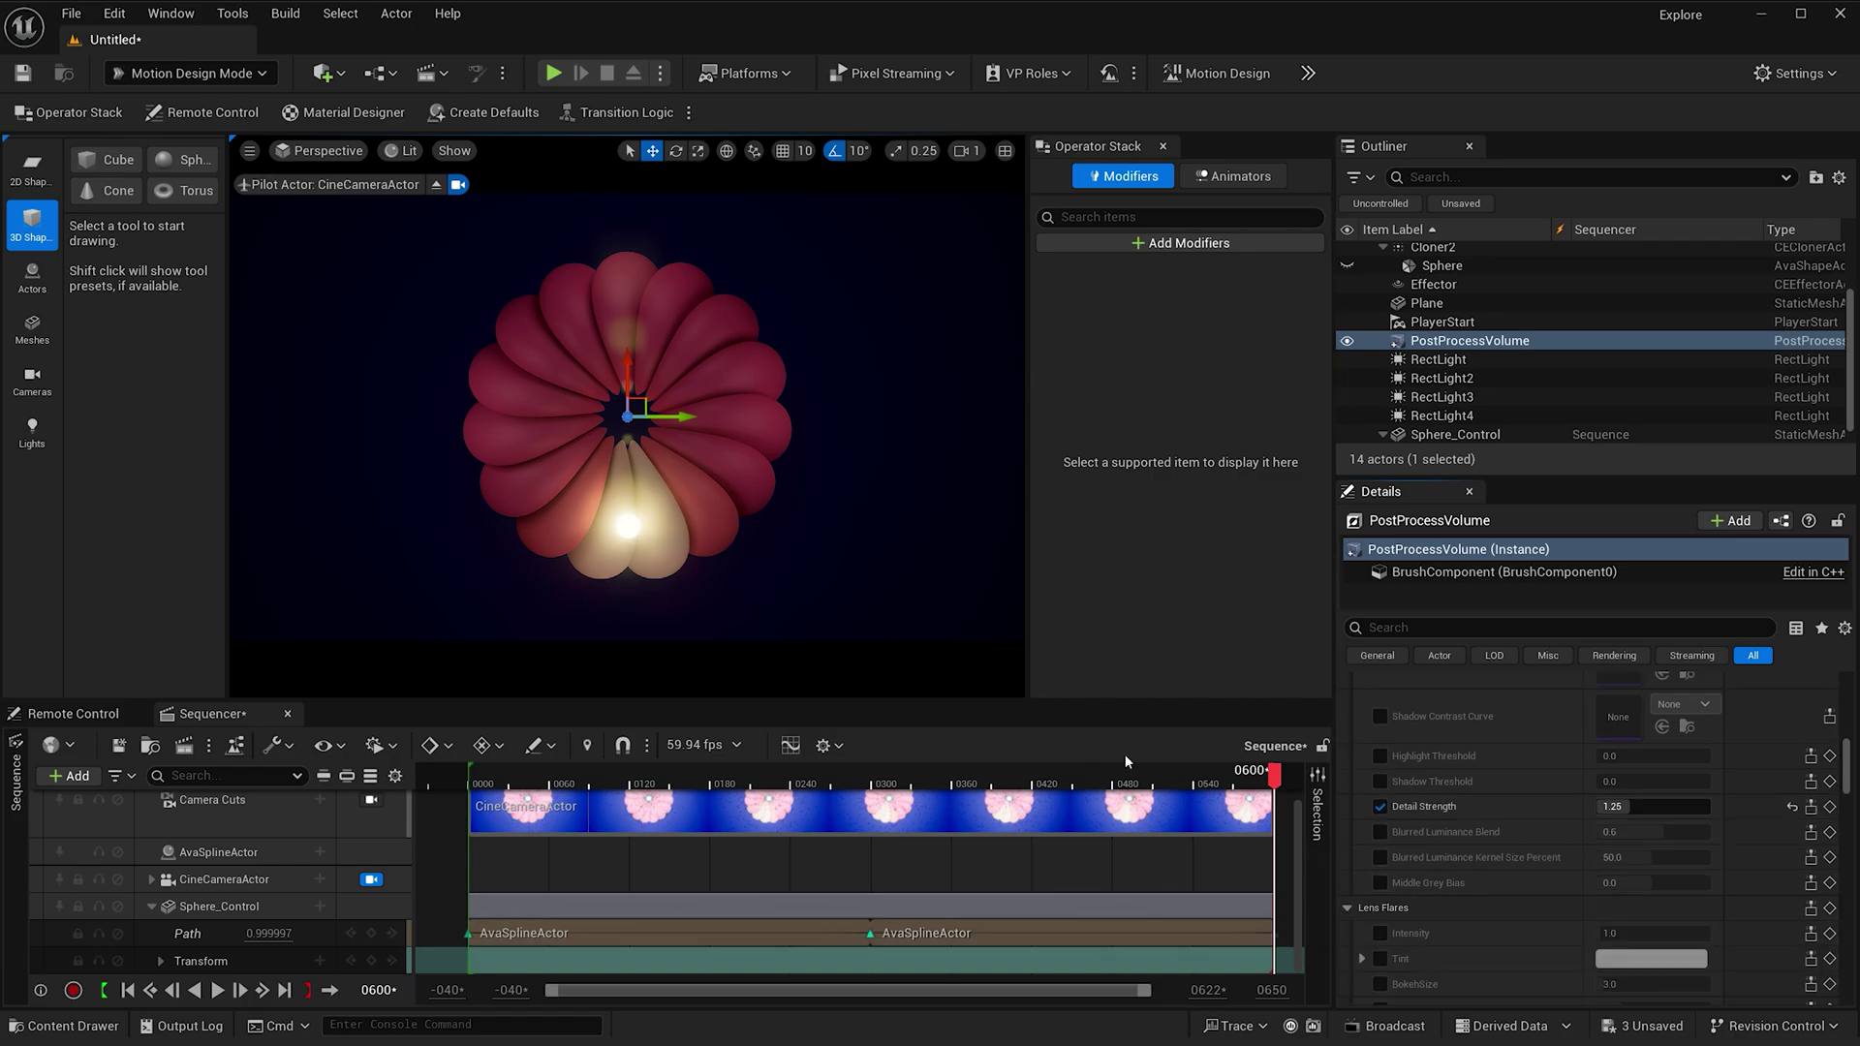
click(1382, 933)
drag(1604, 933, 1595, 927)
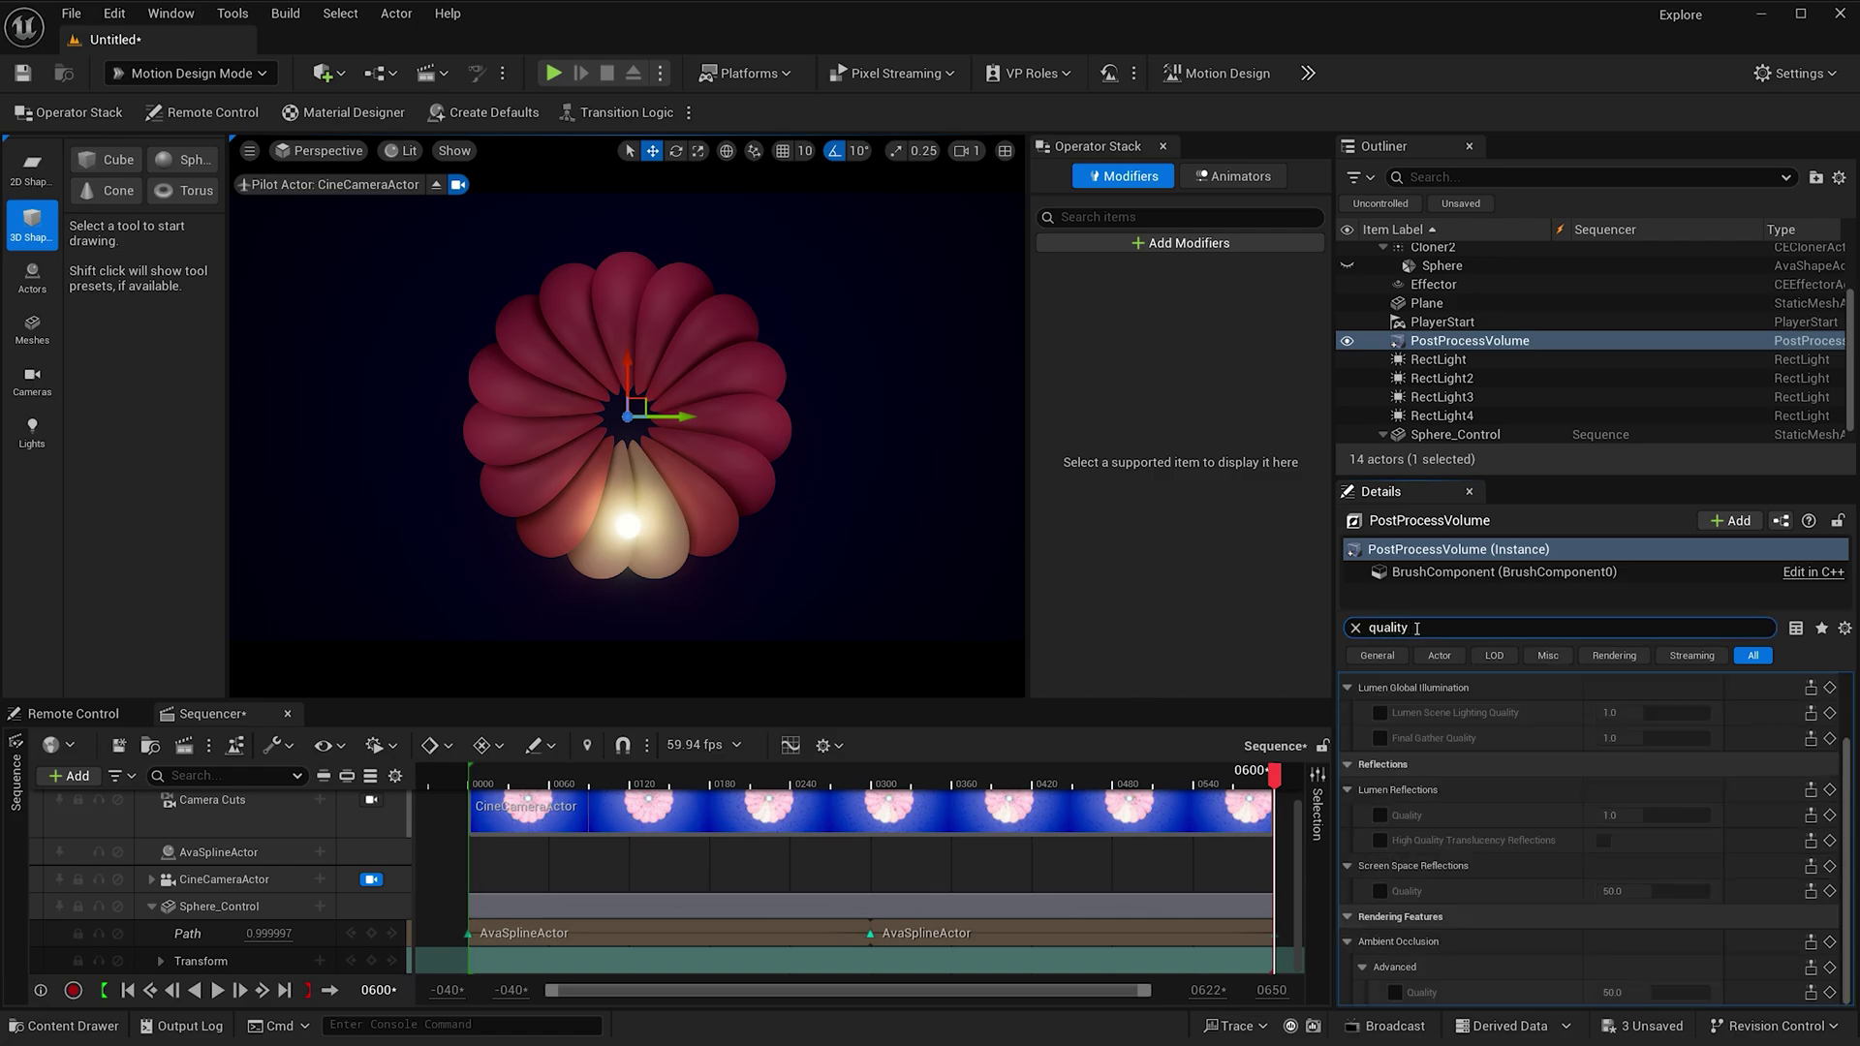
- Enable the Lumen and reflection quality overrides; set Scene Lighting and Final Gather Quality to 2
click(1379, 738)
click(1381, 816)
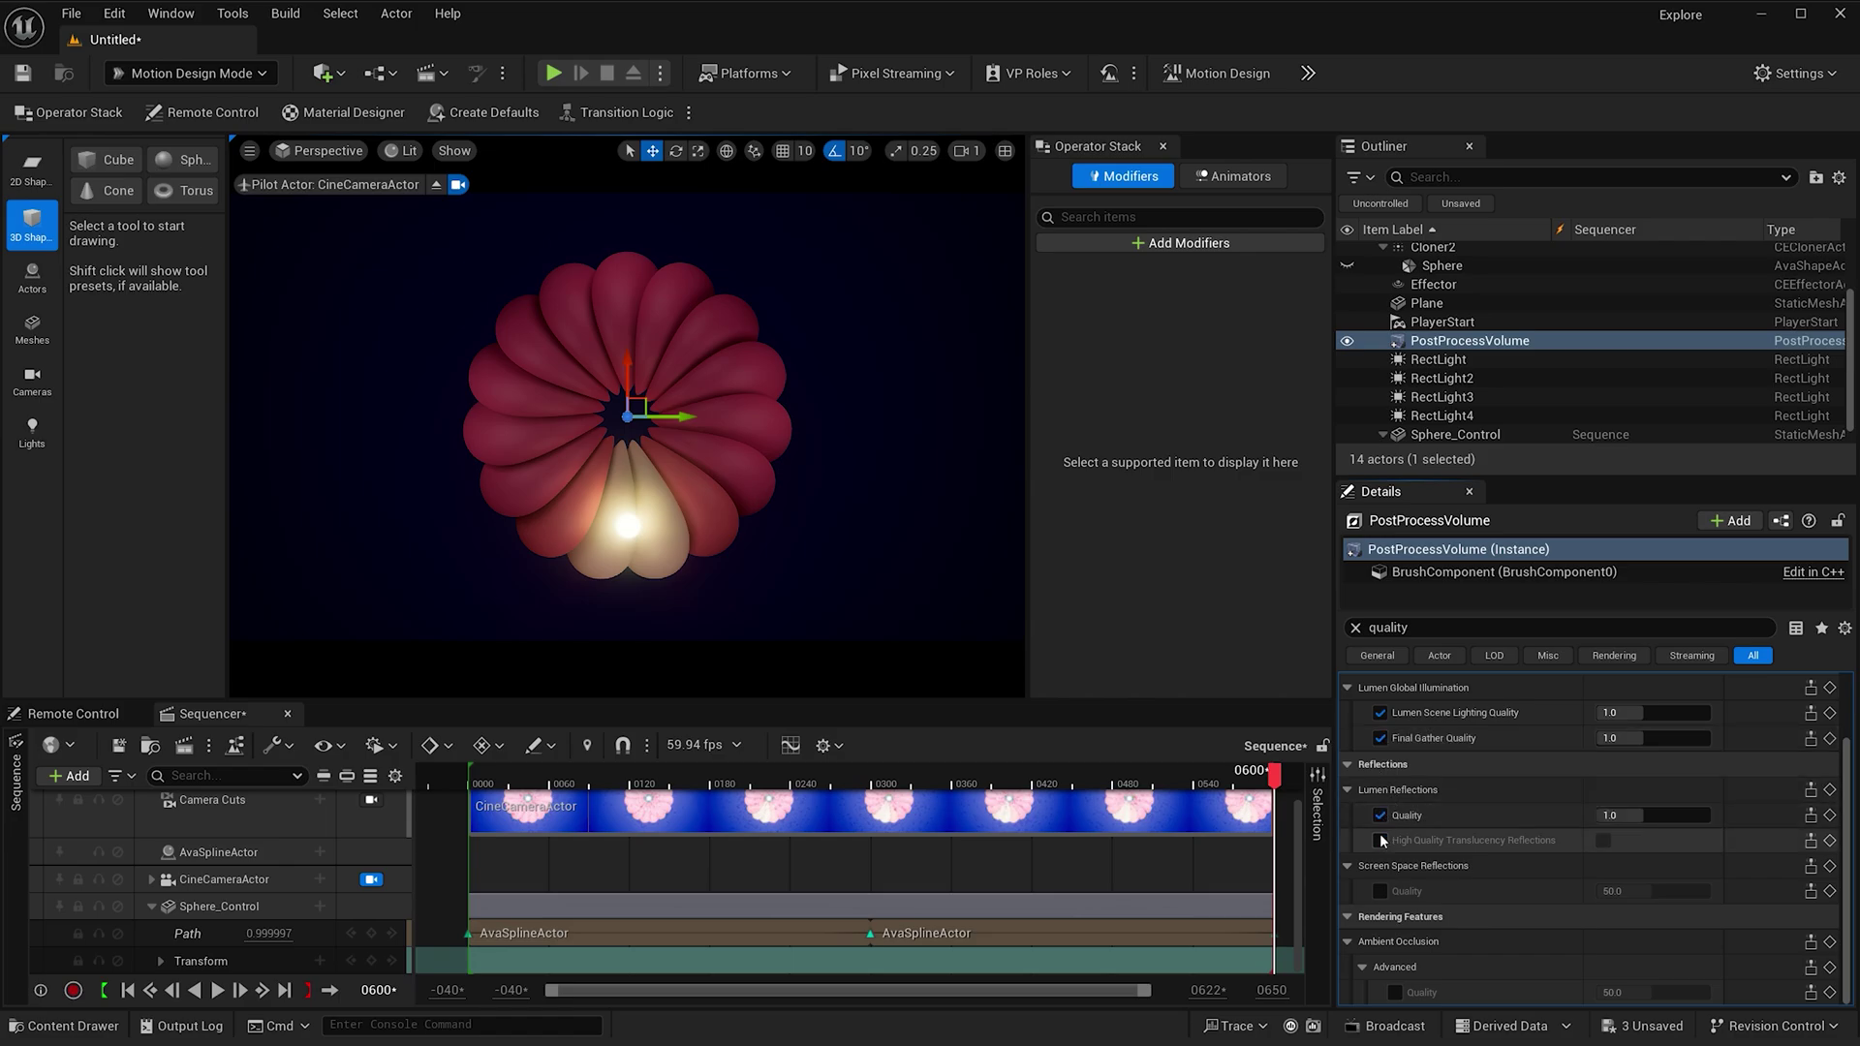
click(1380, 889)
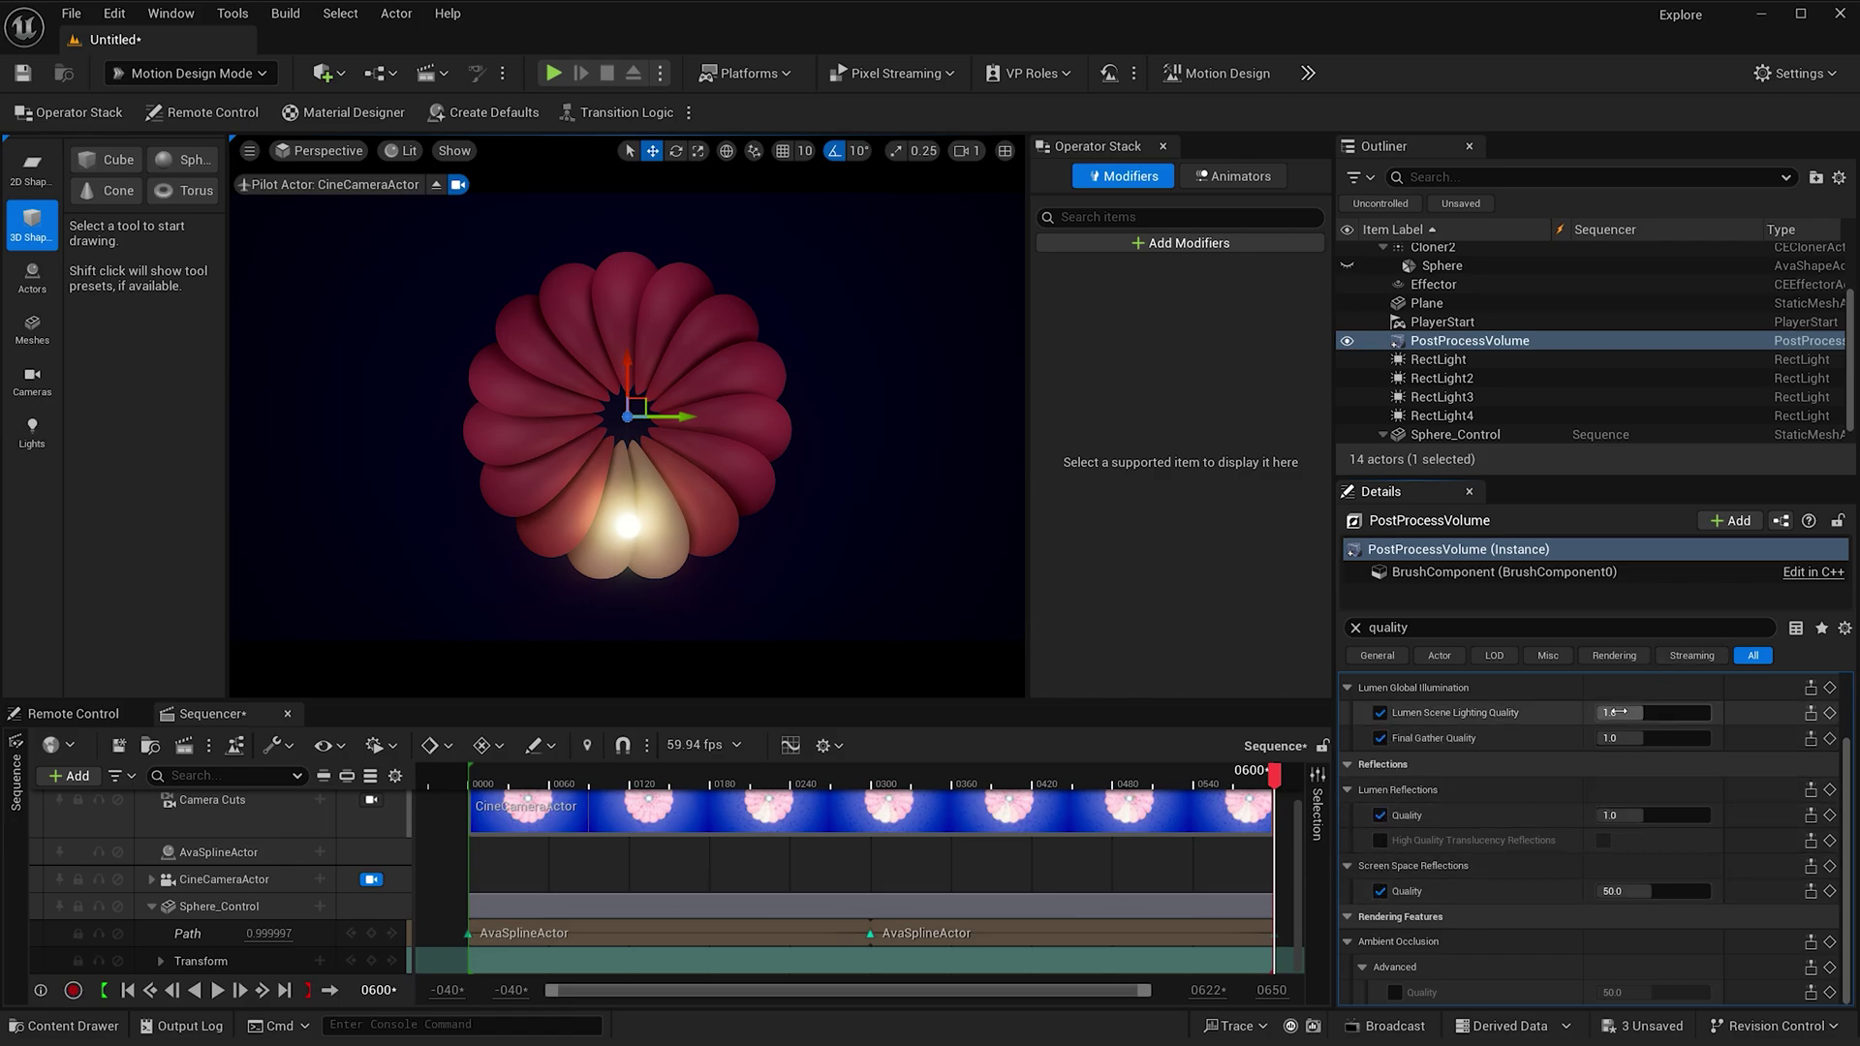
drag(1620, 713, 1695, 713)
text(2)
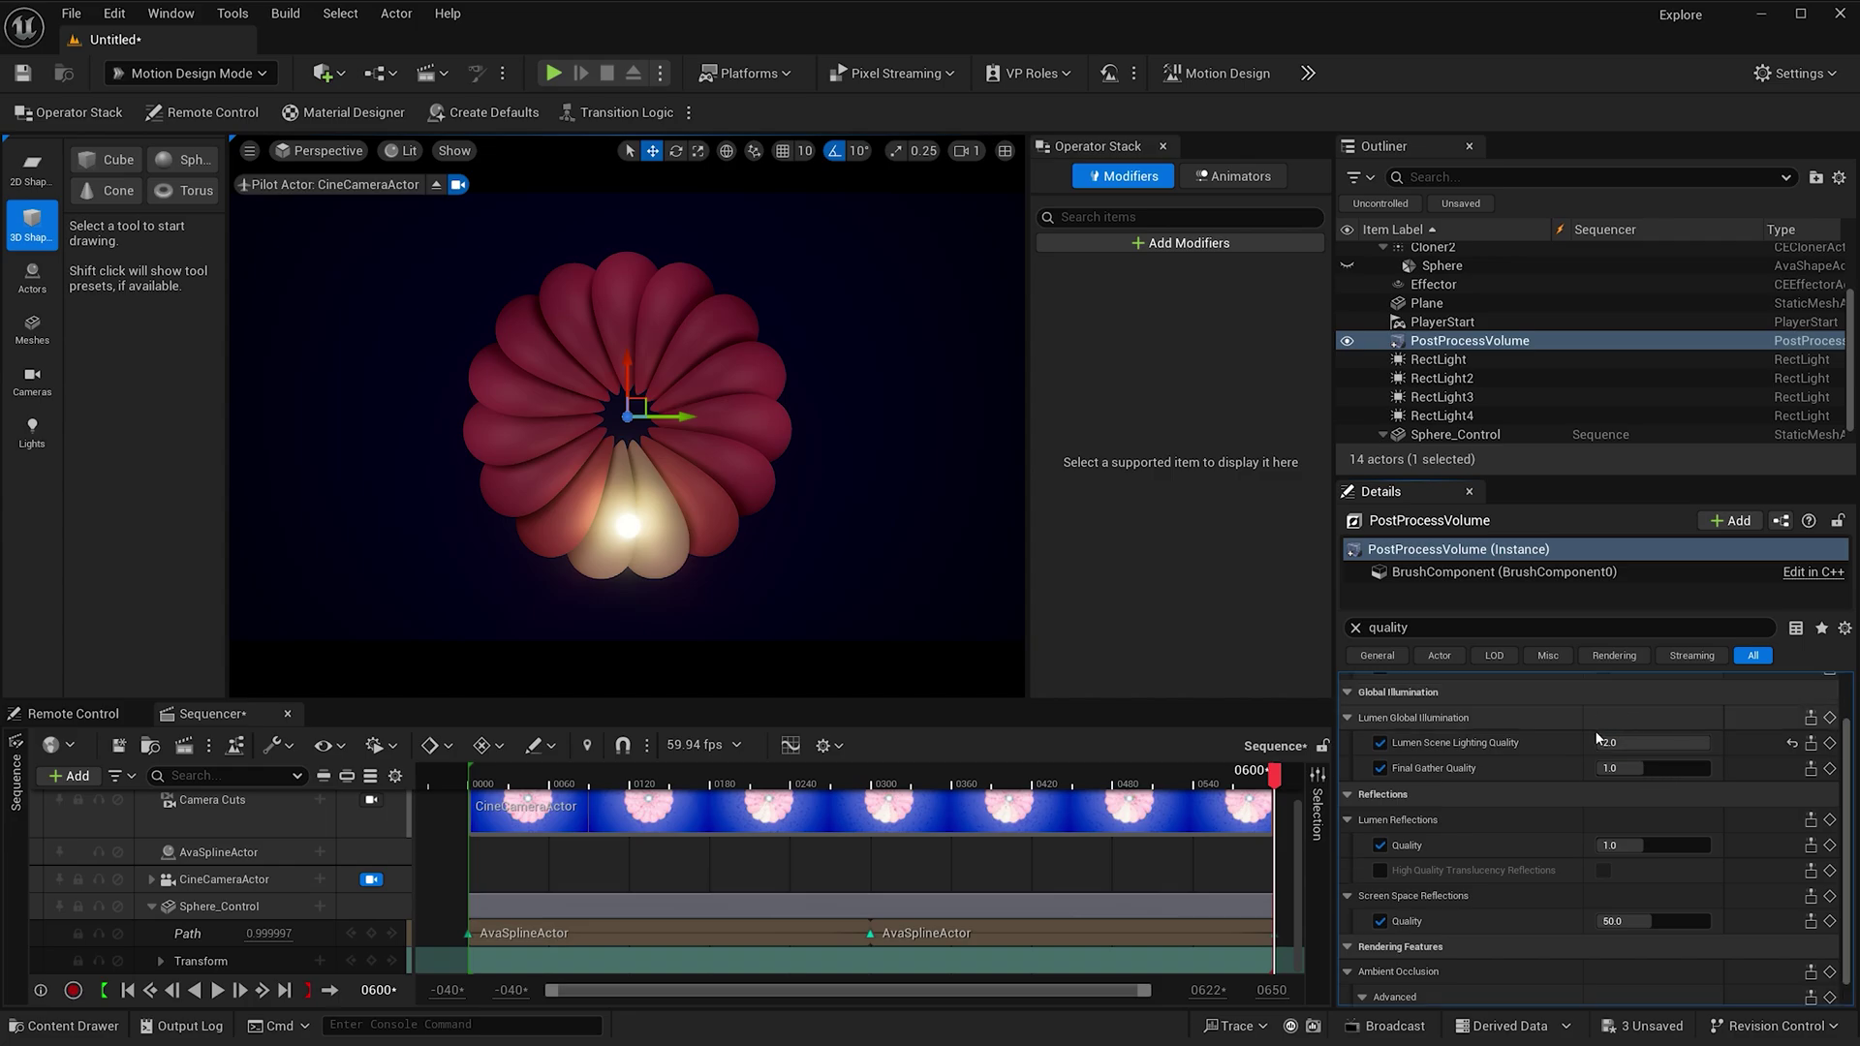
key(Tab)
text(2)
- Set Lumen Reflections Quality to 2 and Screen Space Reflections Quality to 100
click(1628, 845)
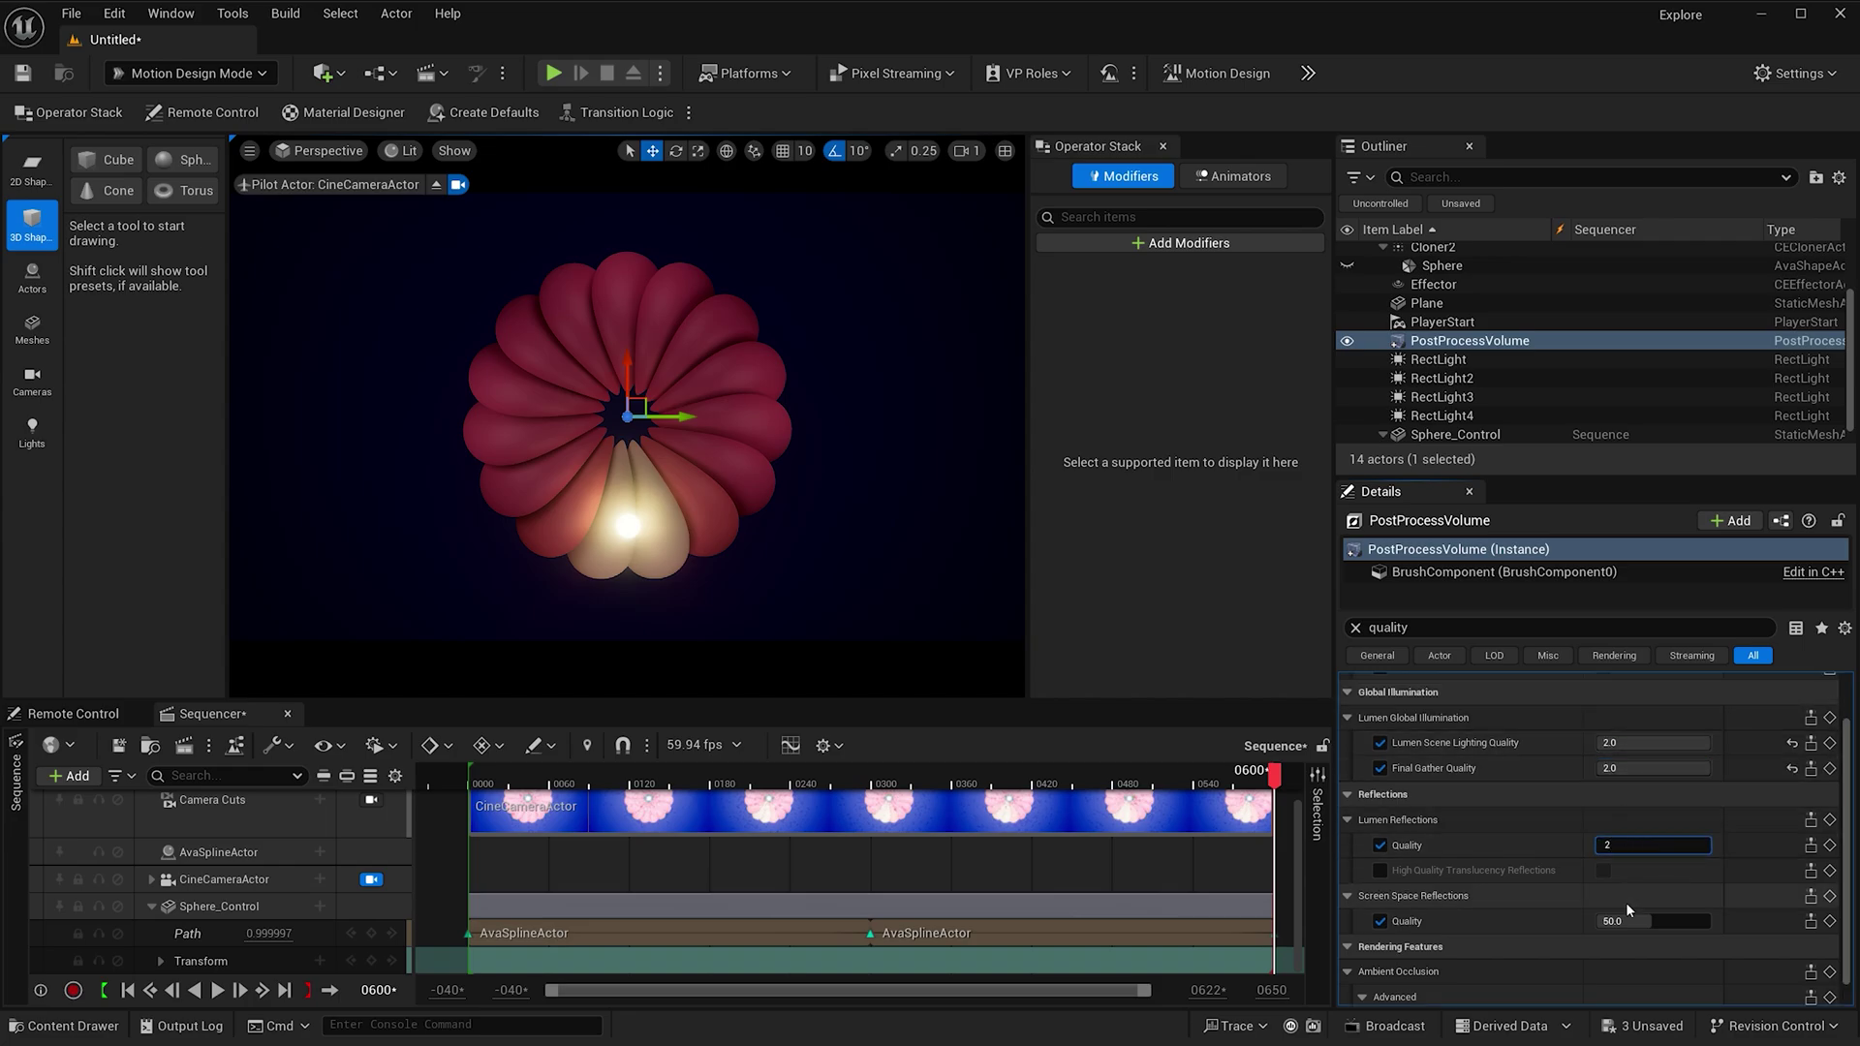
text(2)
click(1631, 920)
text(10)
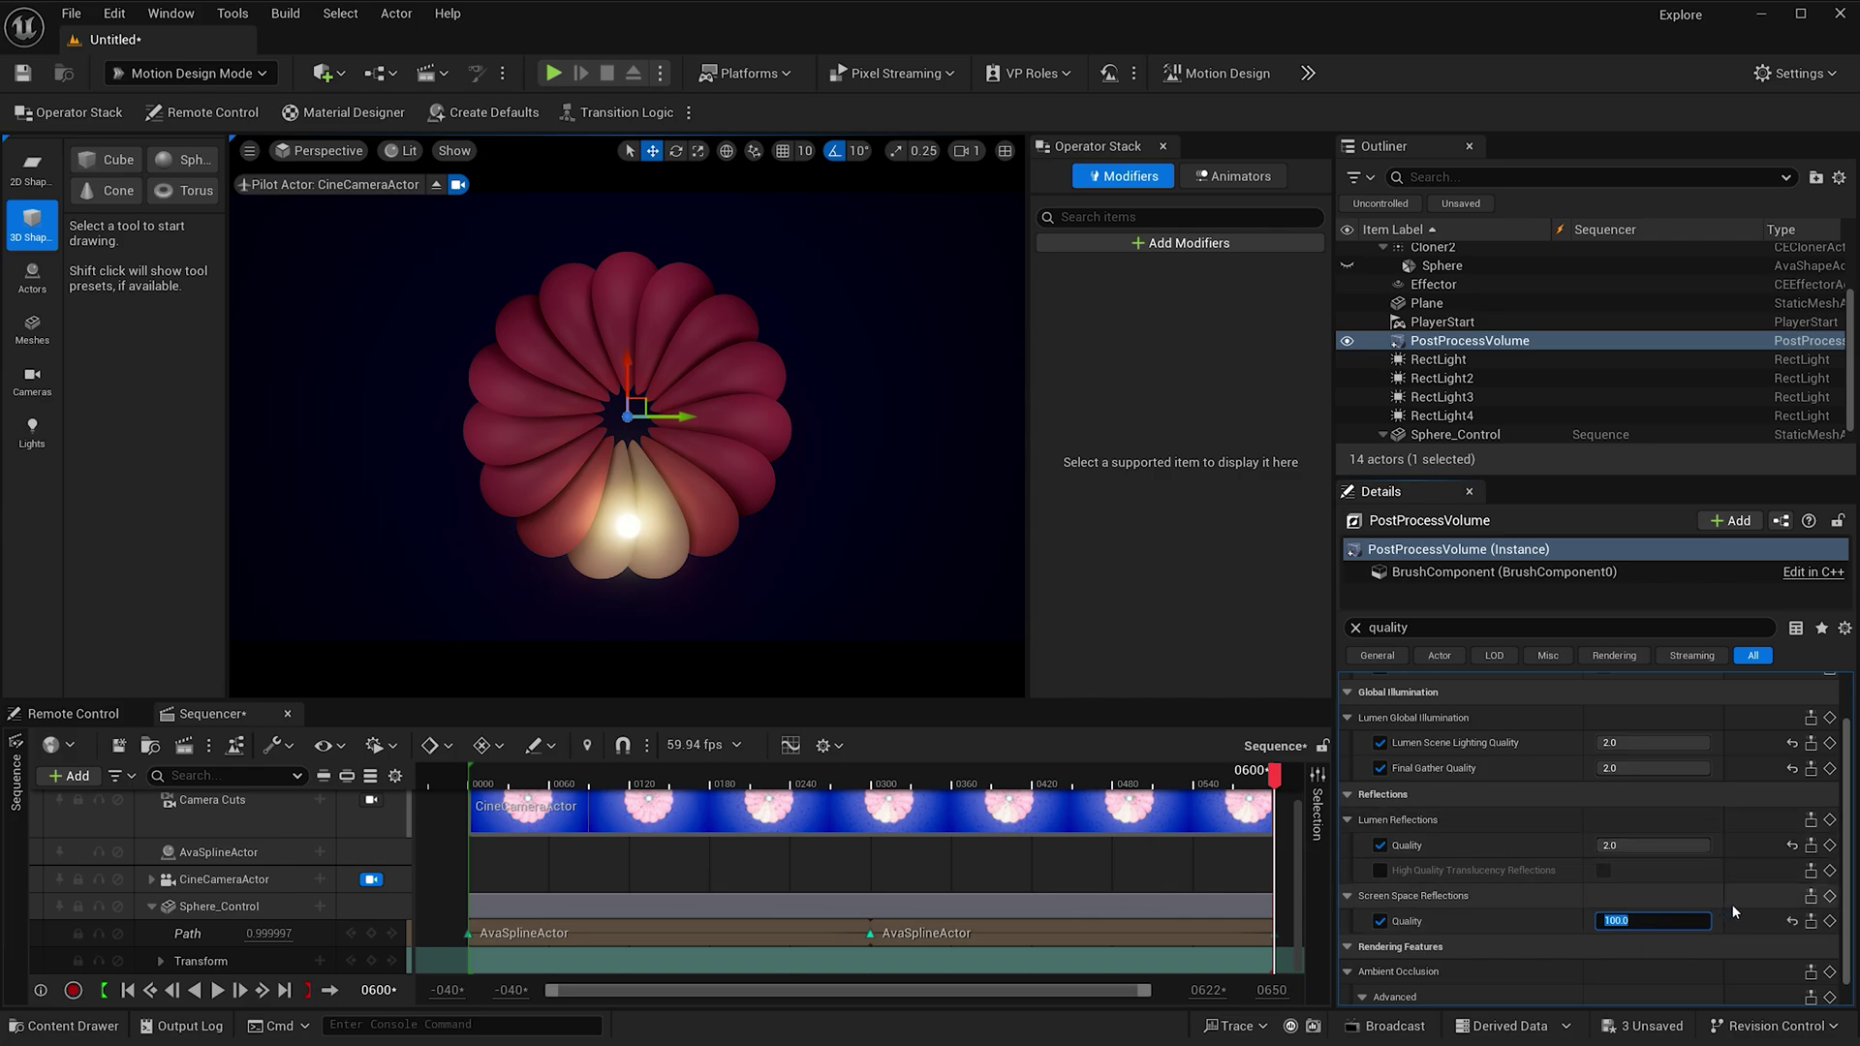
scroll(1482, 349, up, 1)
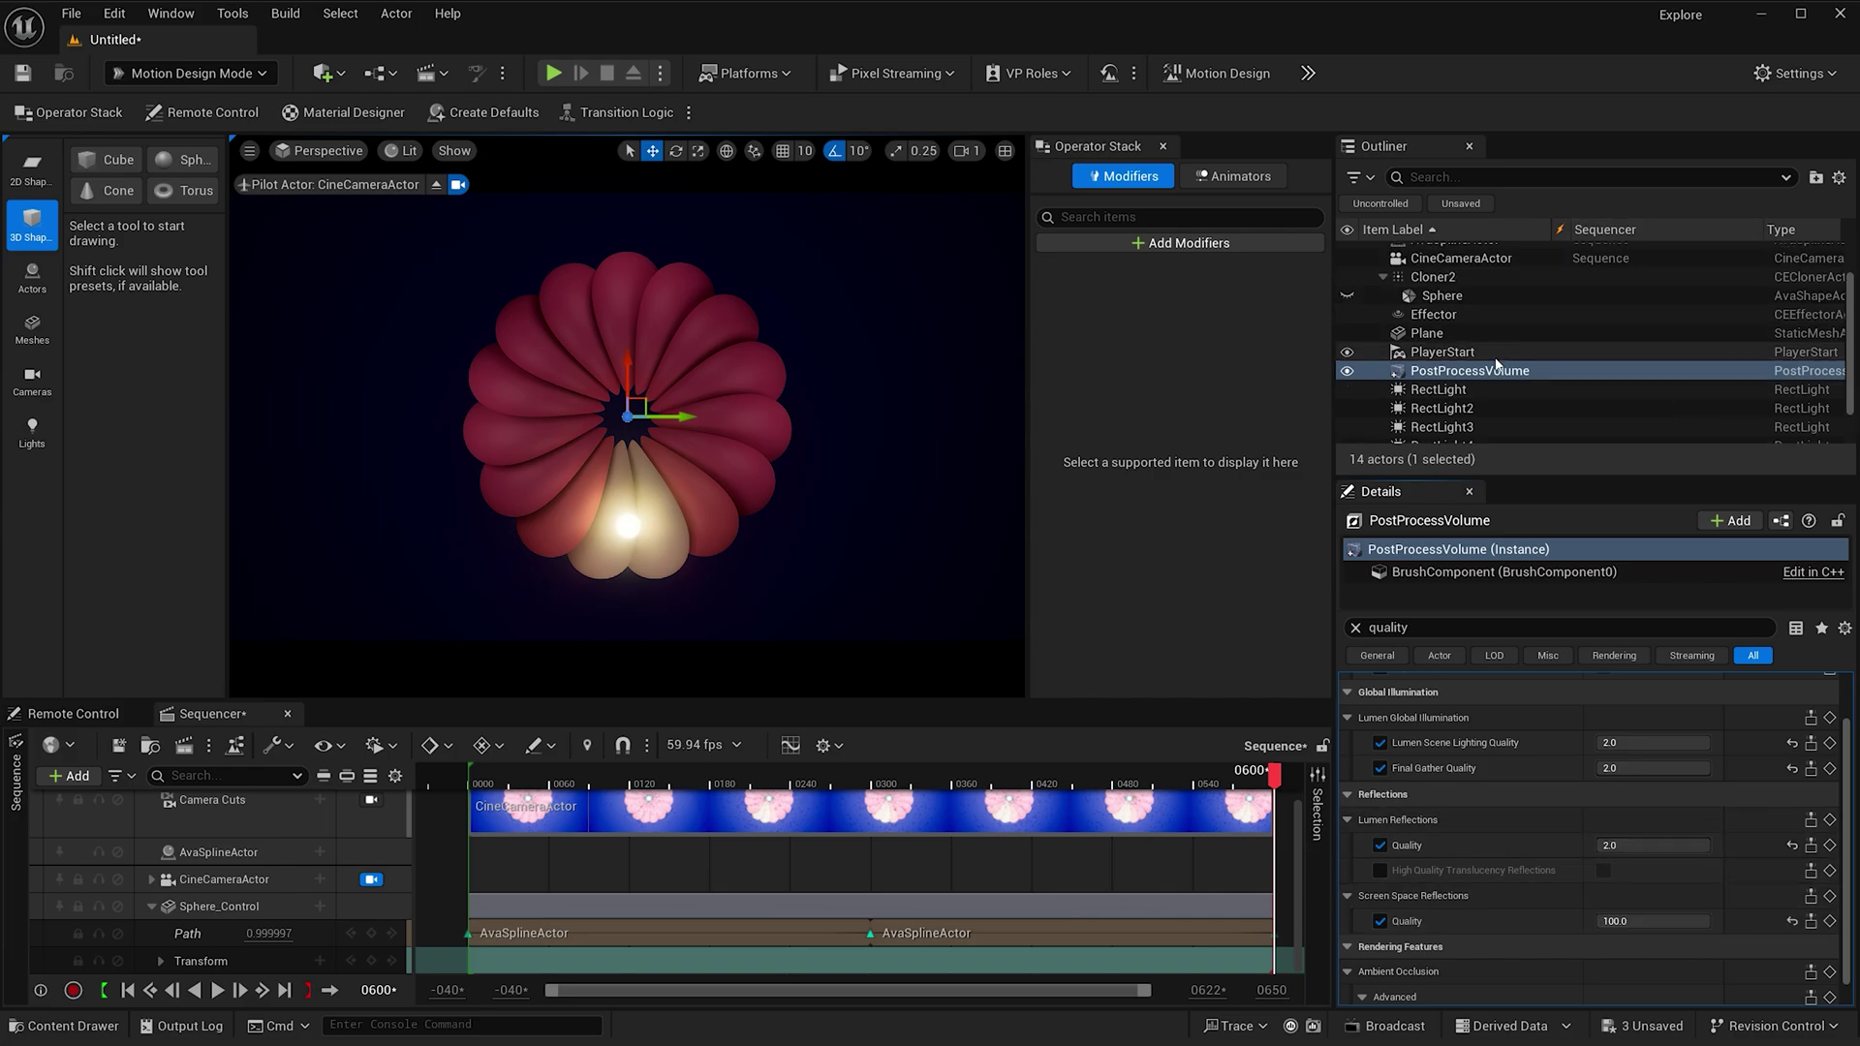
scroll(1473, 368, down, 1)
click(1473, 365)
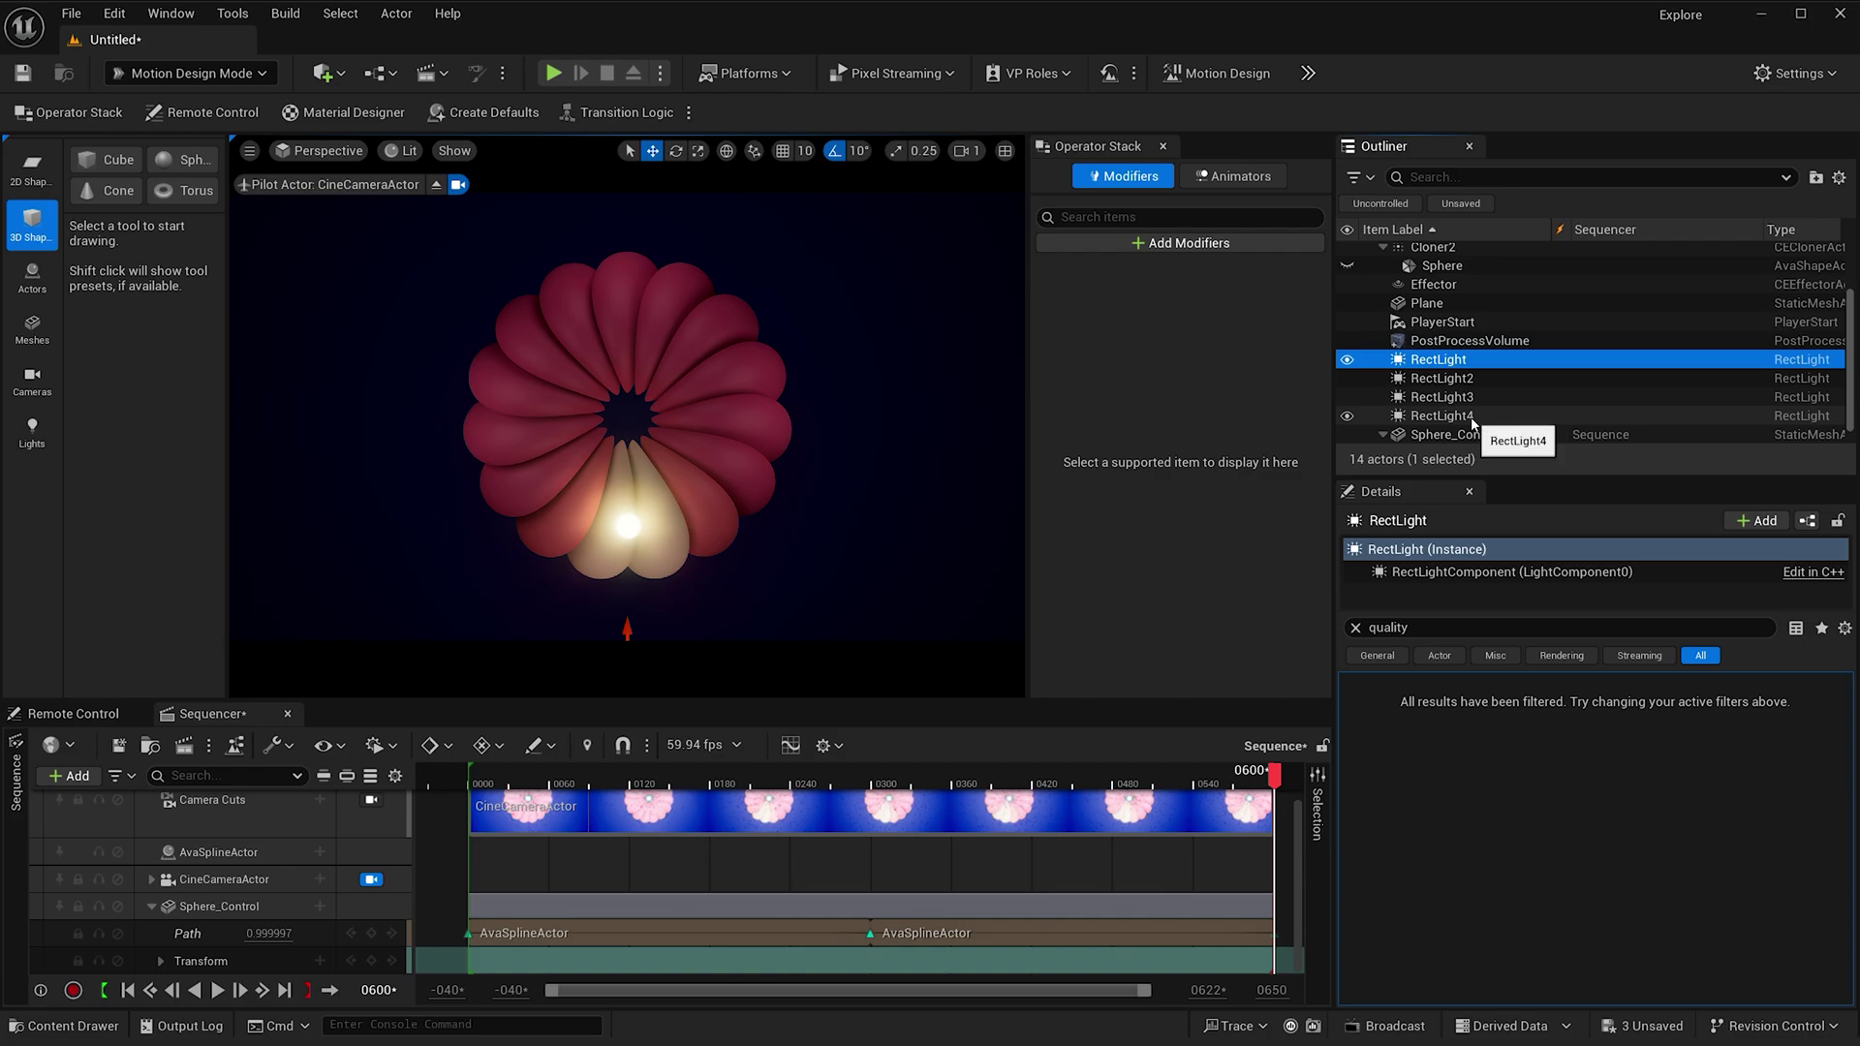
- Give RectLight to RectLight4 an intensity of 15 cd and play the sequence to preview
shift+click(1470, 415)
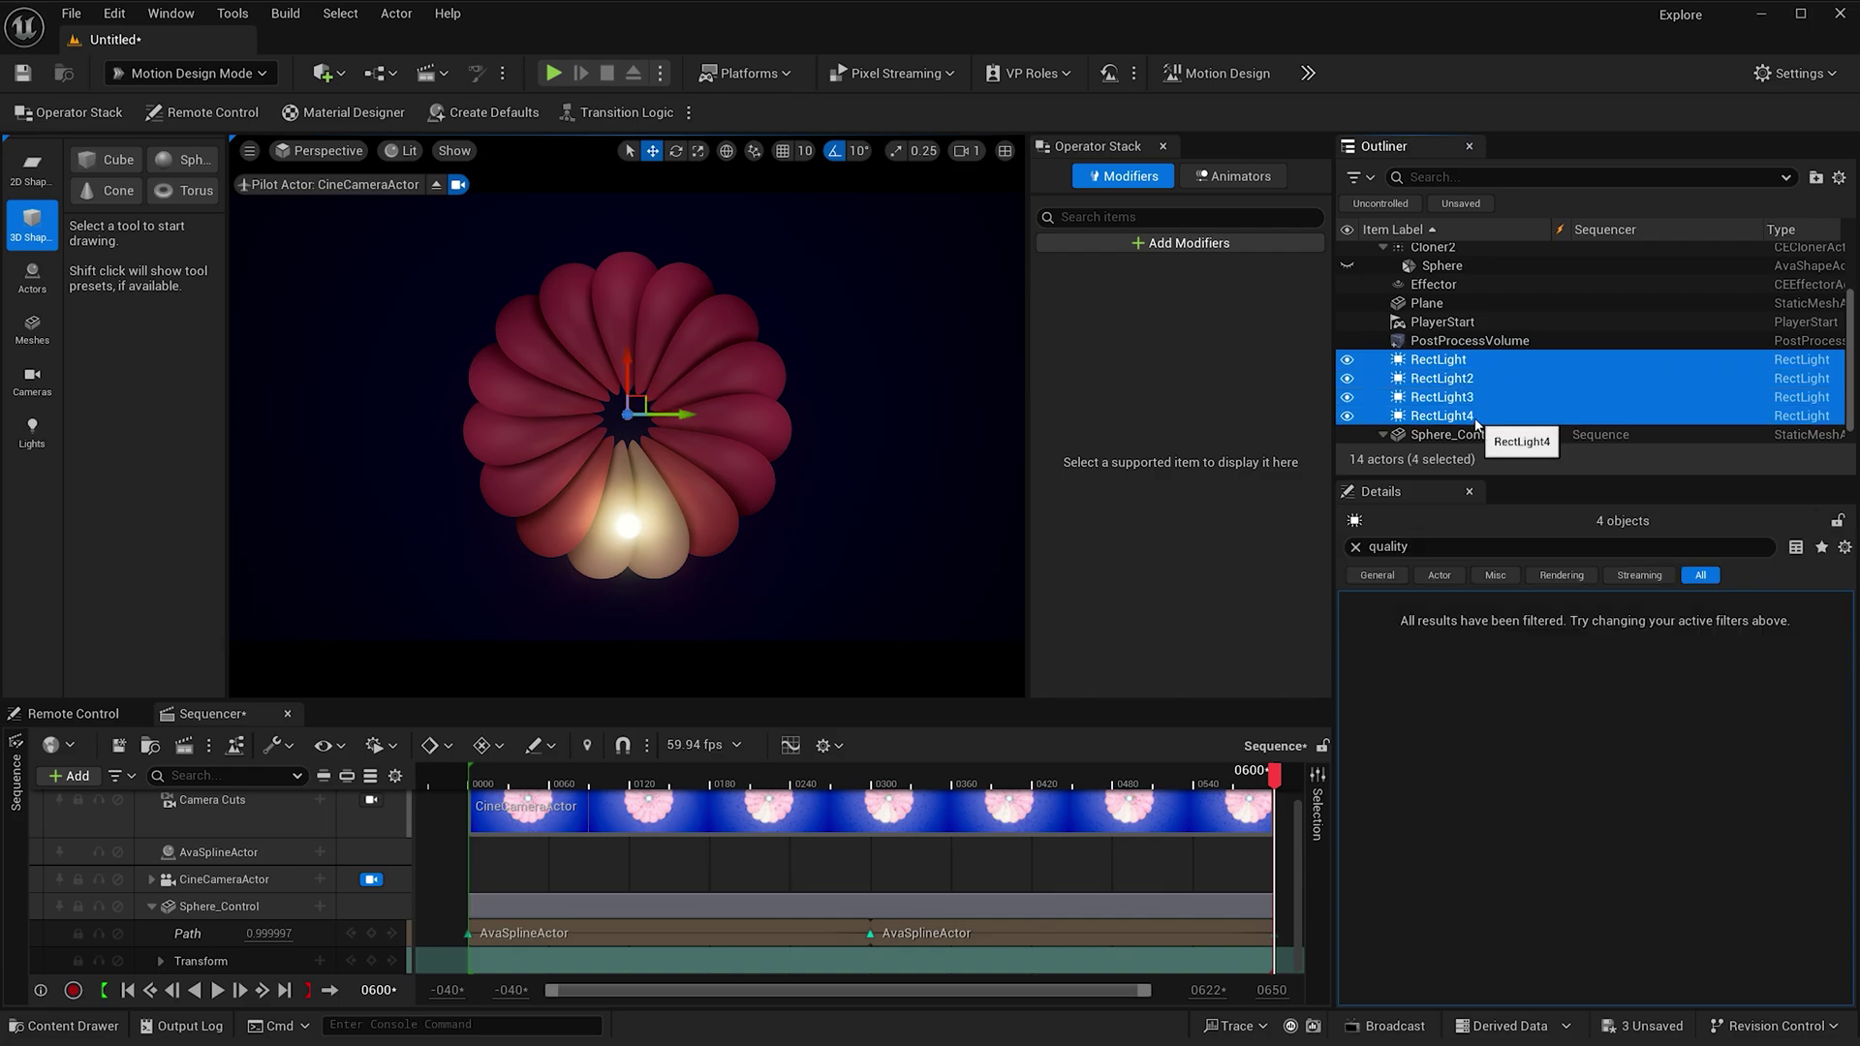
click(1355, 547)
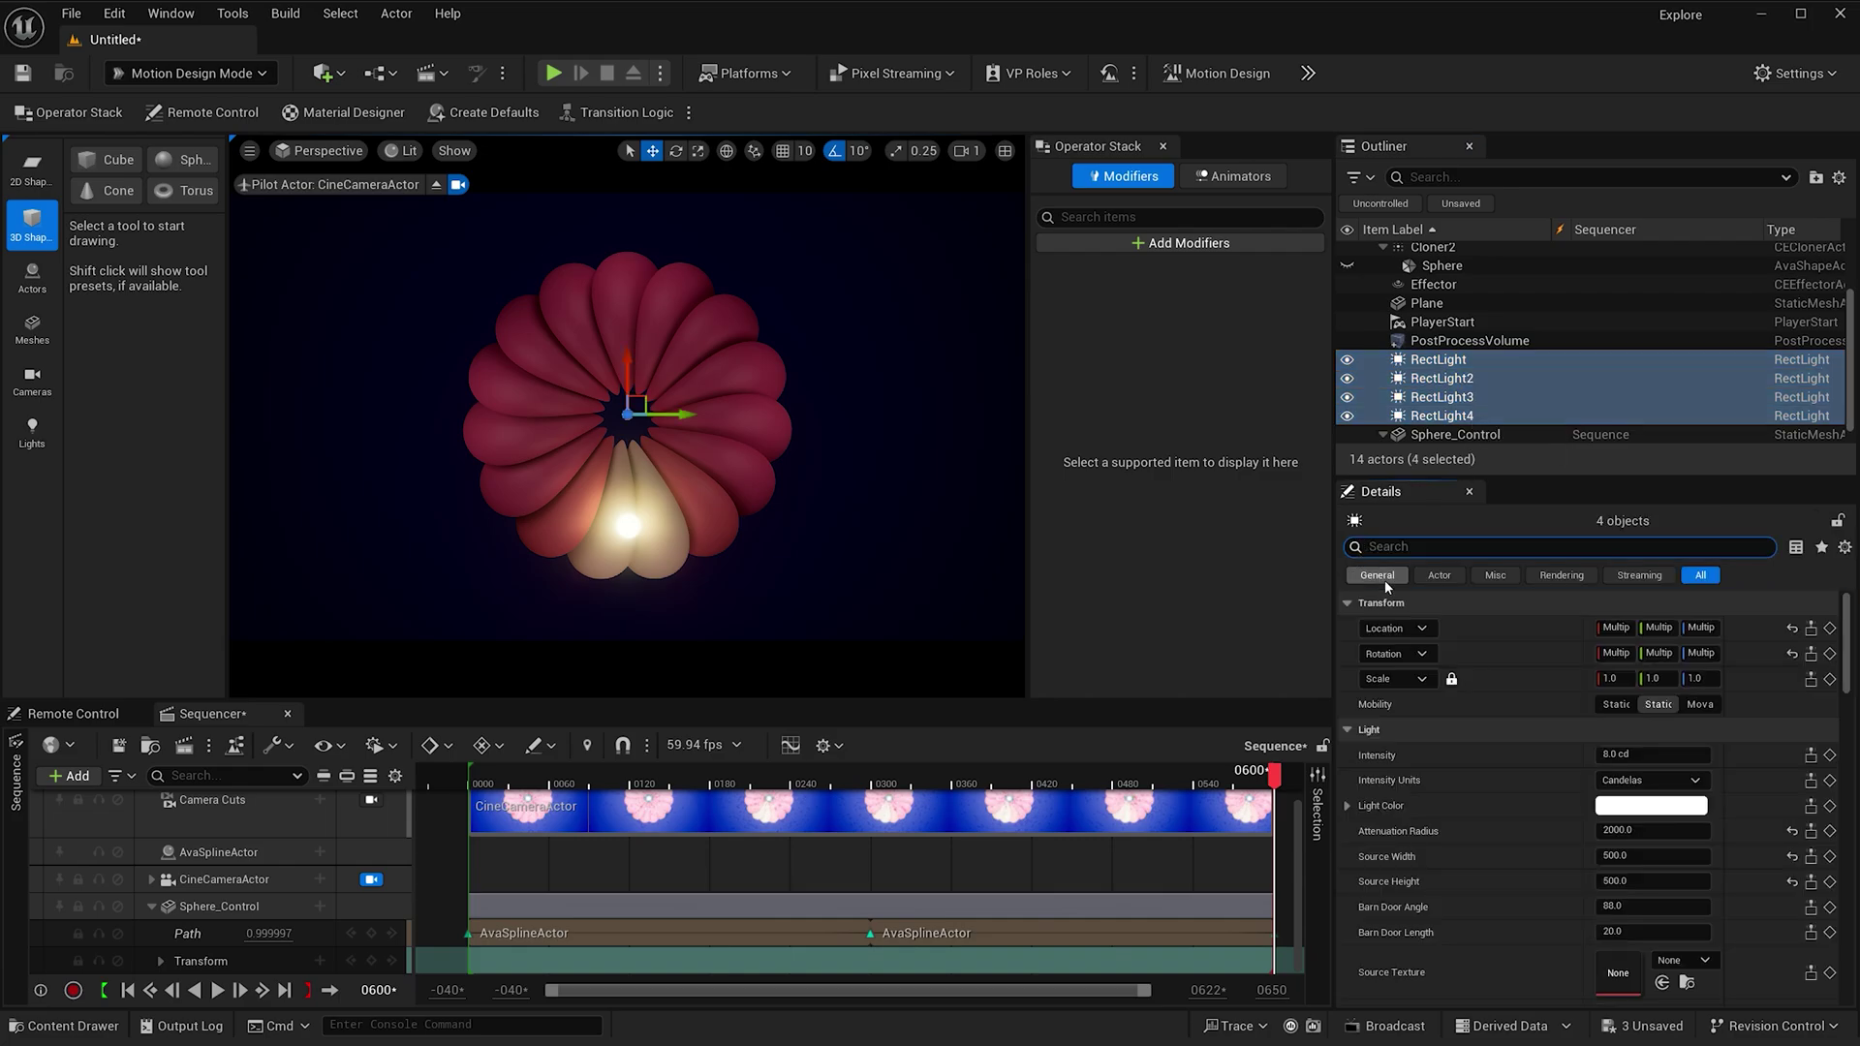
click(1633, 753)
text(20)
key(Return)
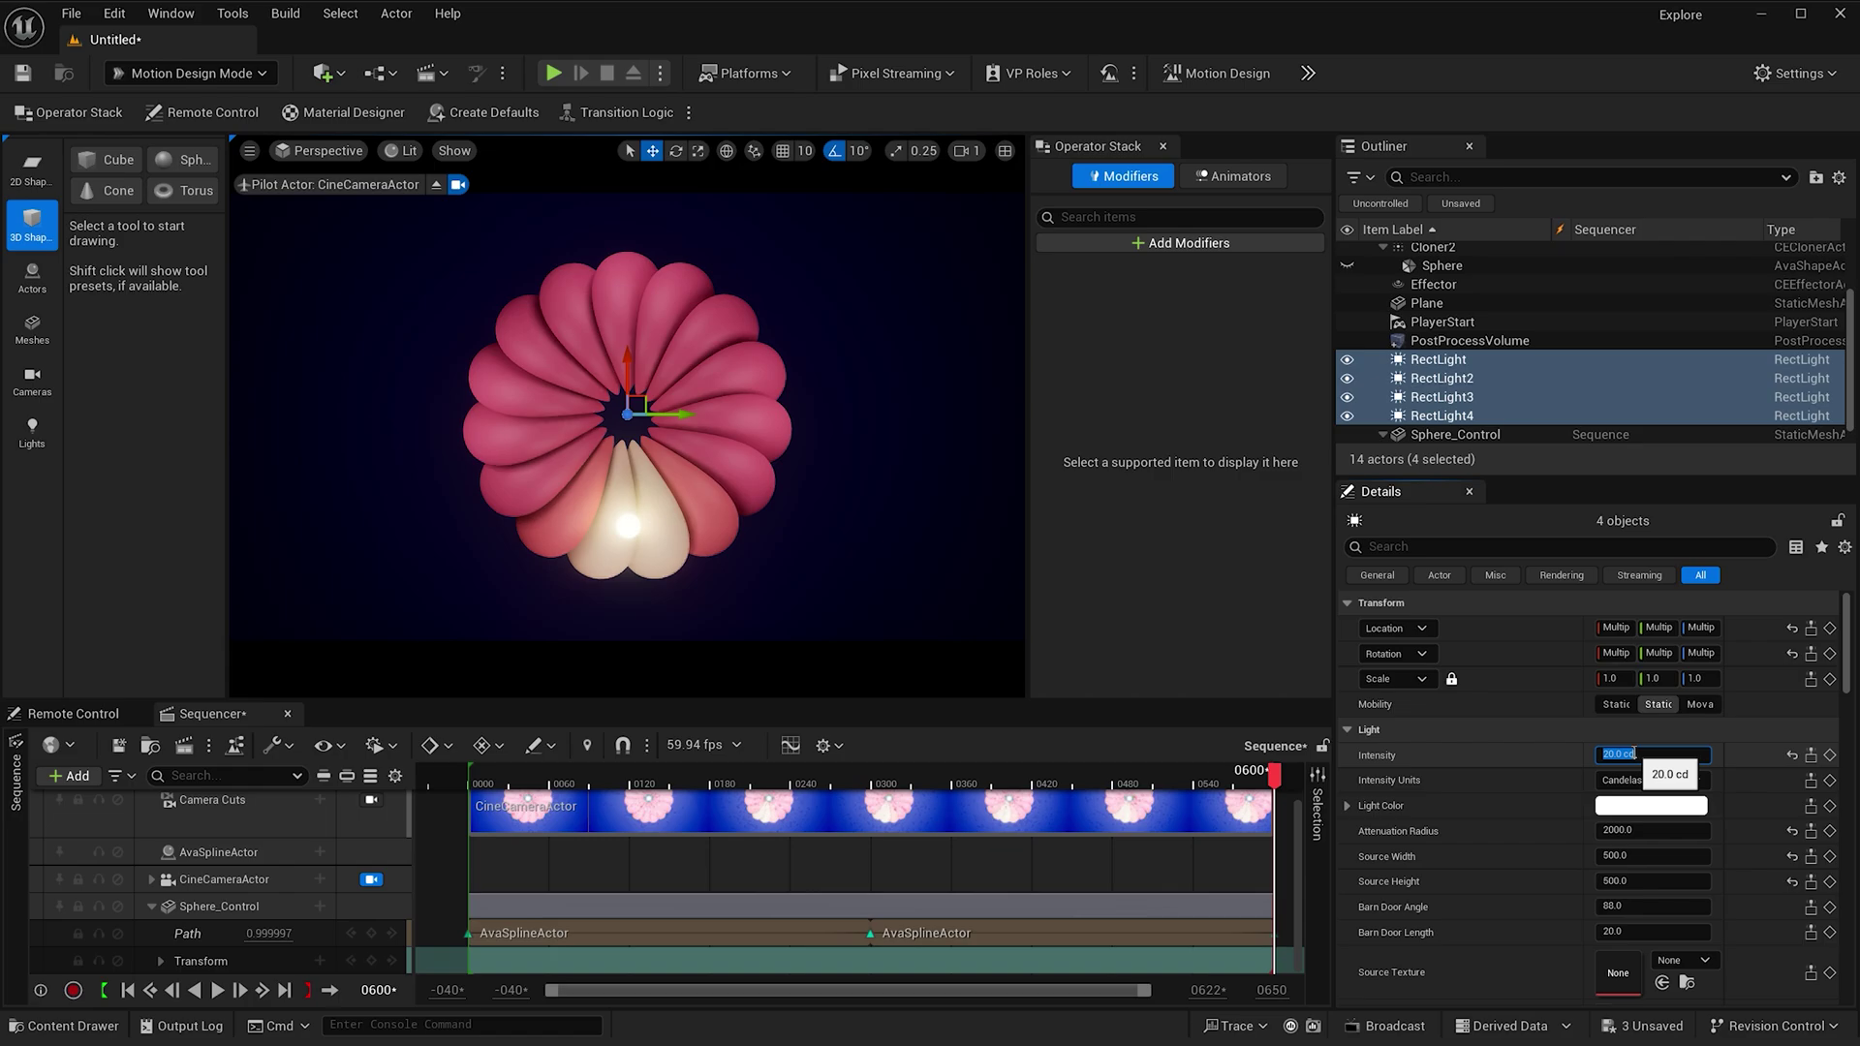
key(Return)
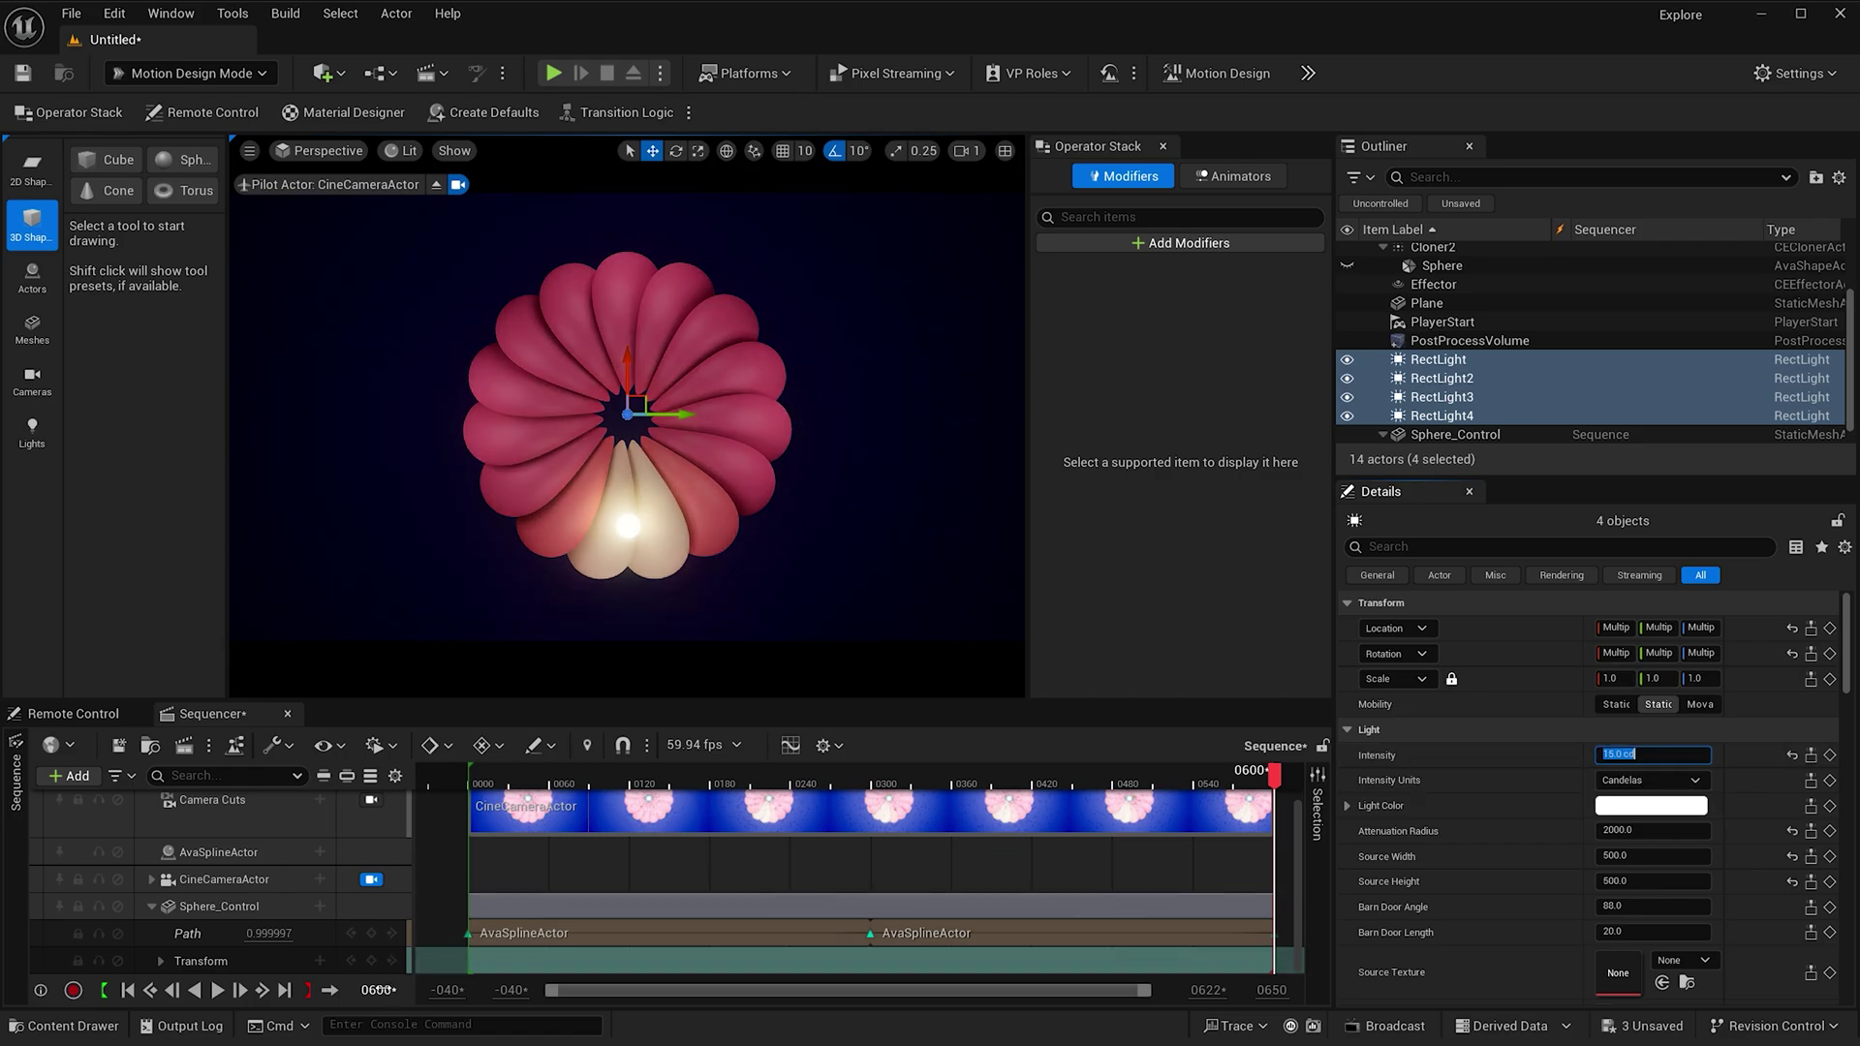
click(213, 992)
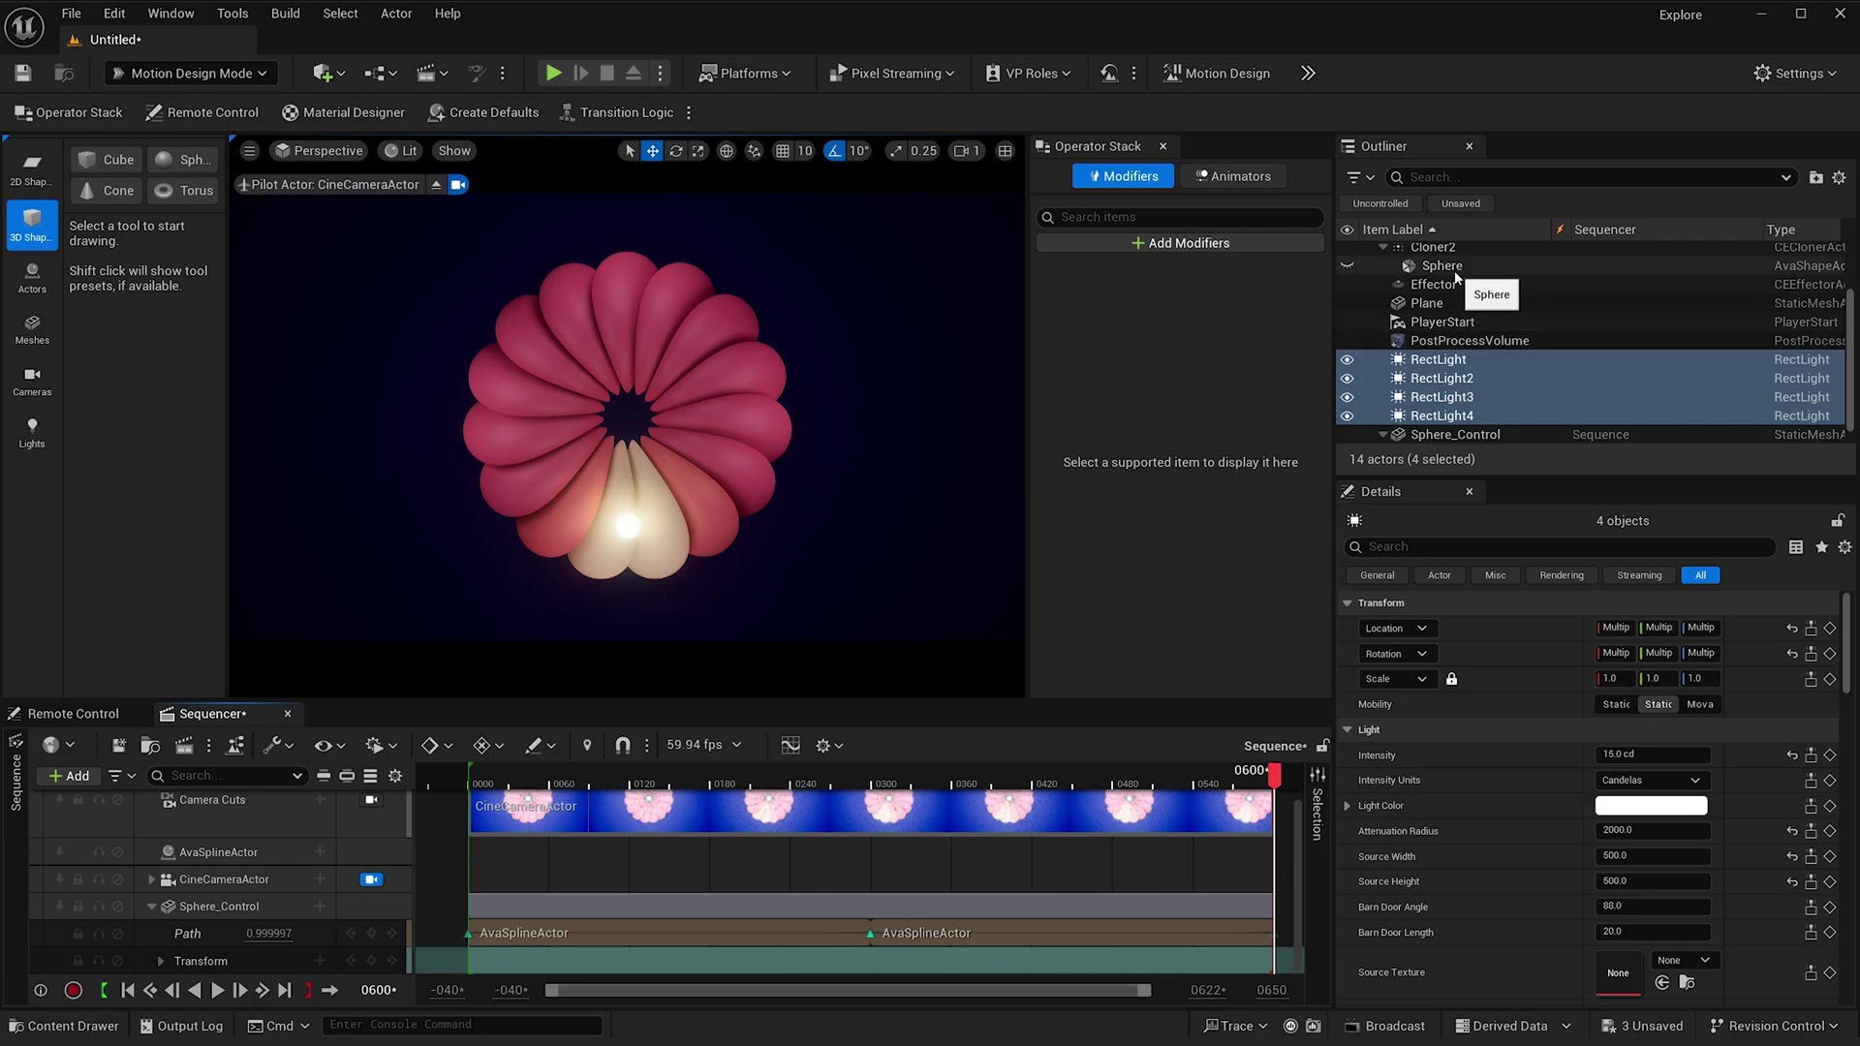
scroll(1455, 270, up, 1)
- Give Effector_Color an X offset of -50, X rotation of 45° and uniform scale 1.2
scroll(1455, 270, down, 1)
scroll(1455, 270, down, 1)
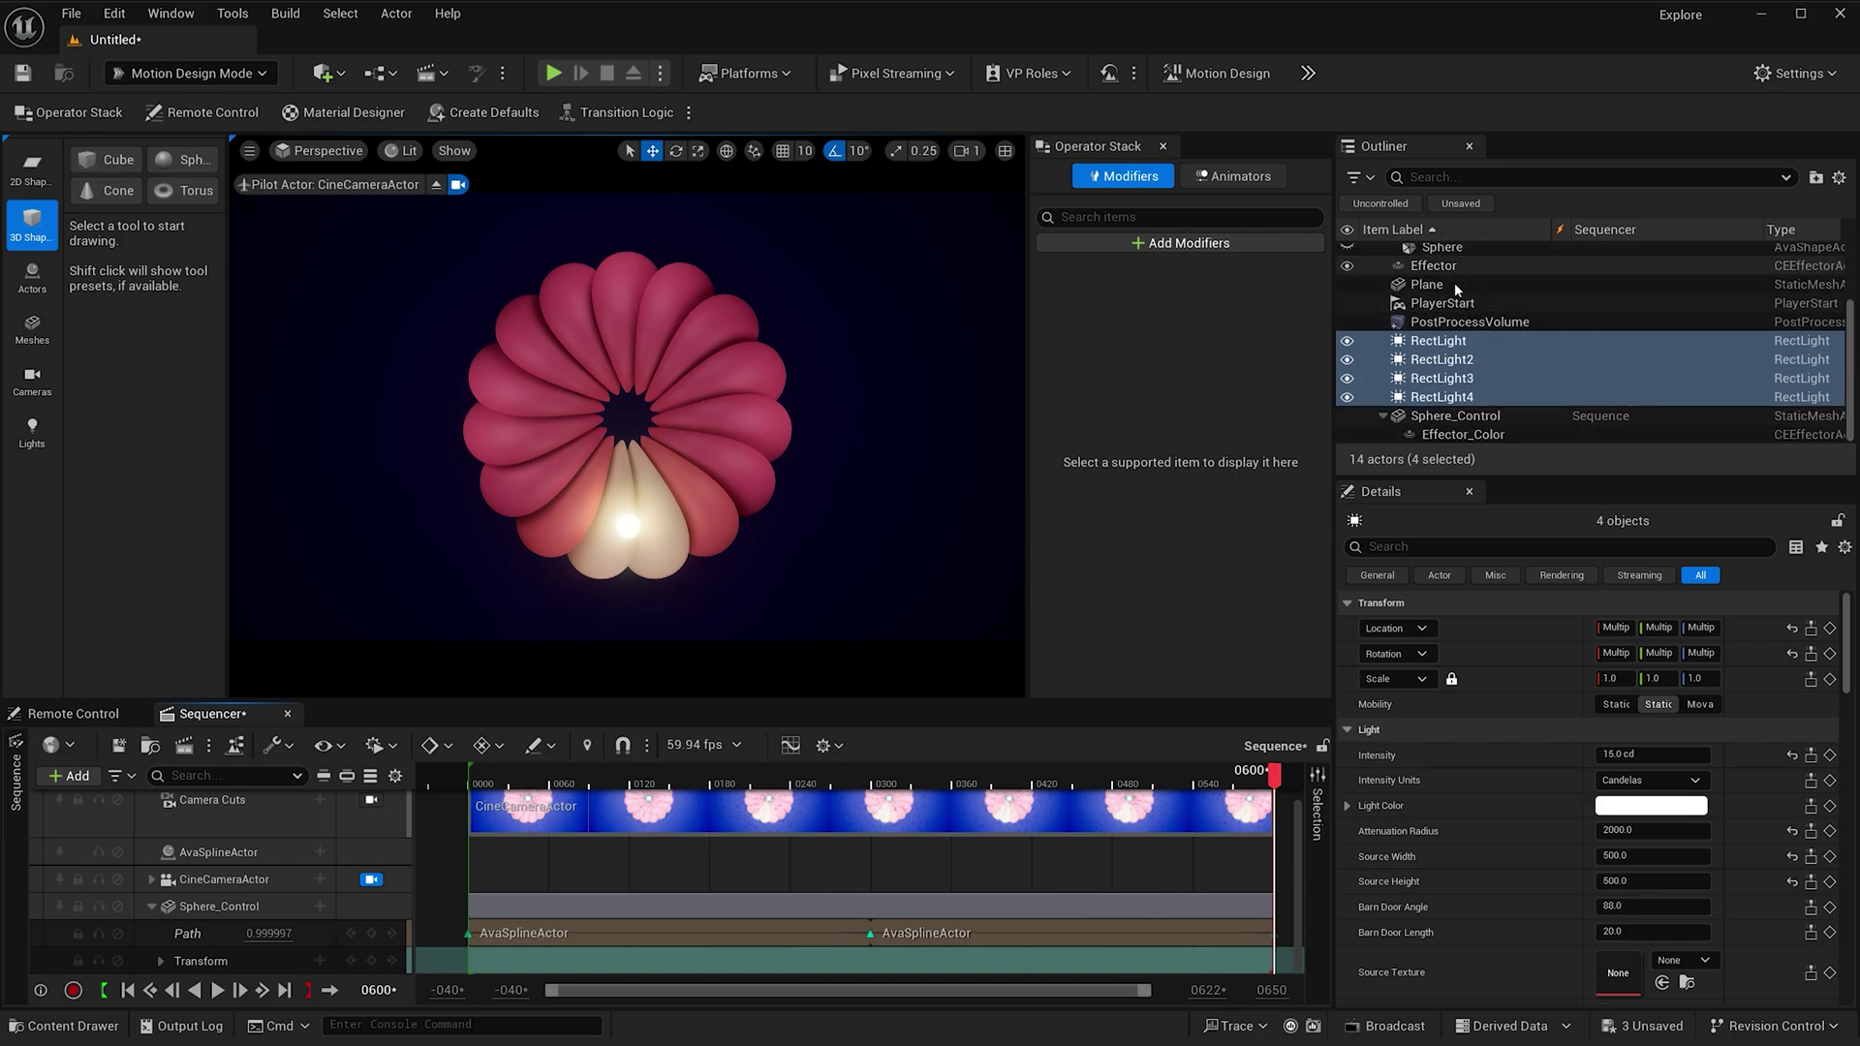
click(1484, 436)
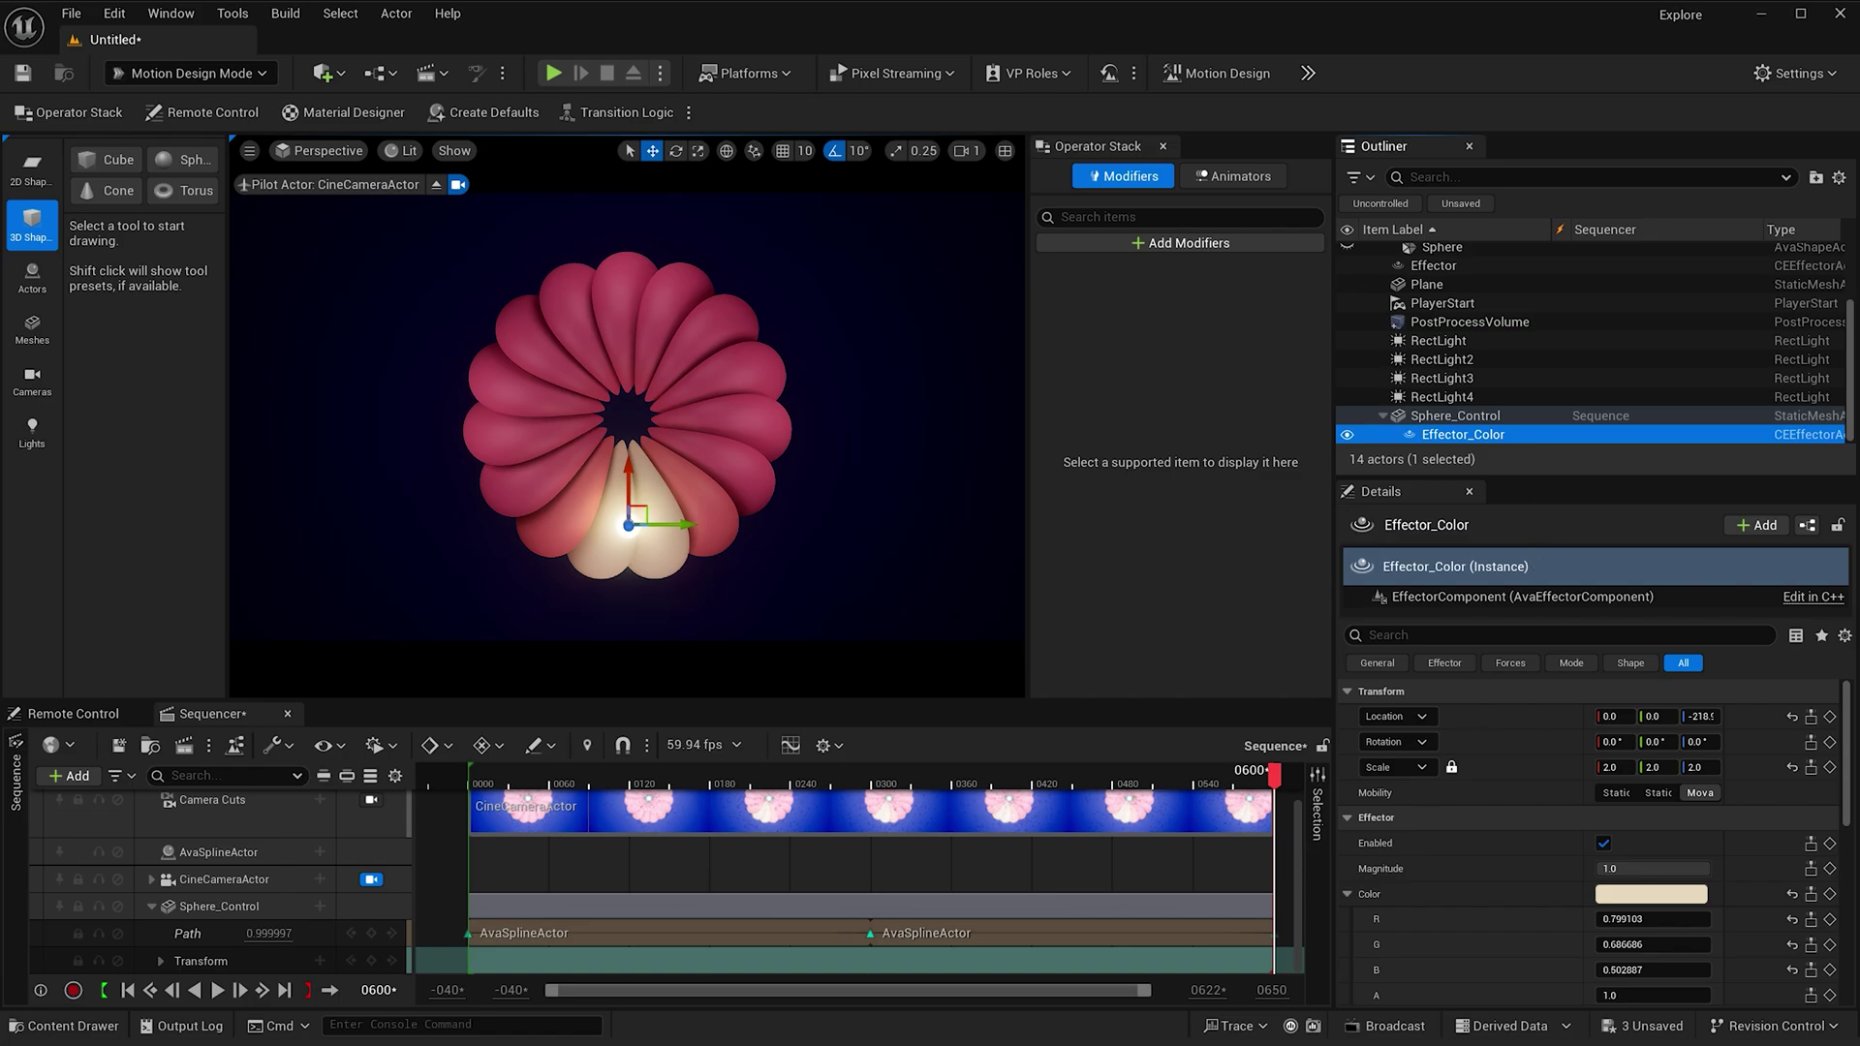
scroll(1503, 889, down, 5)
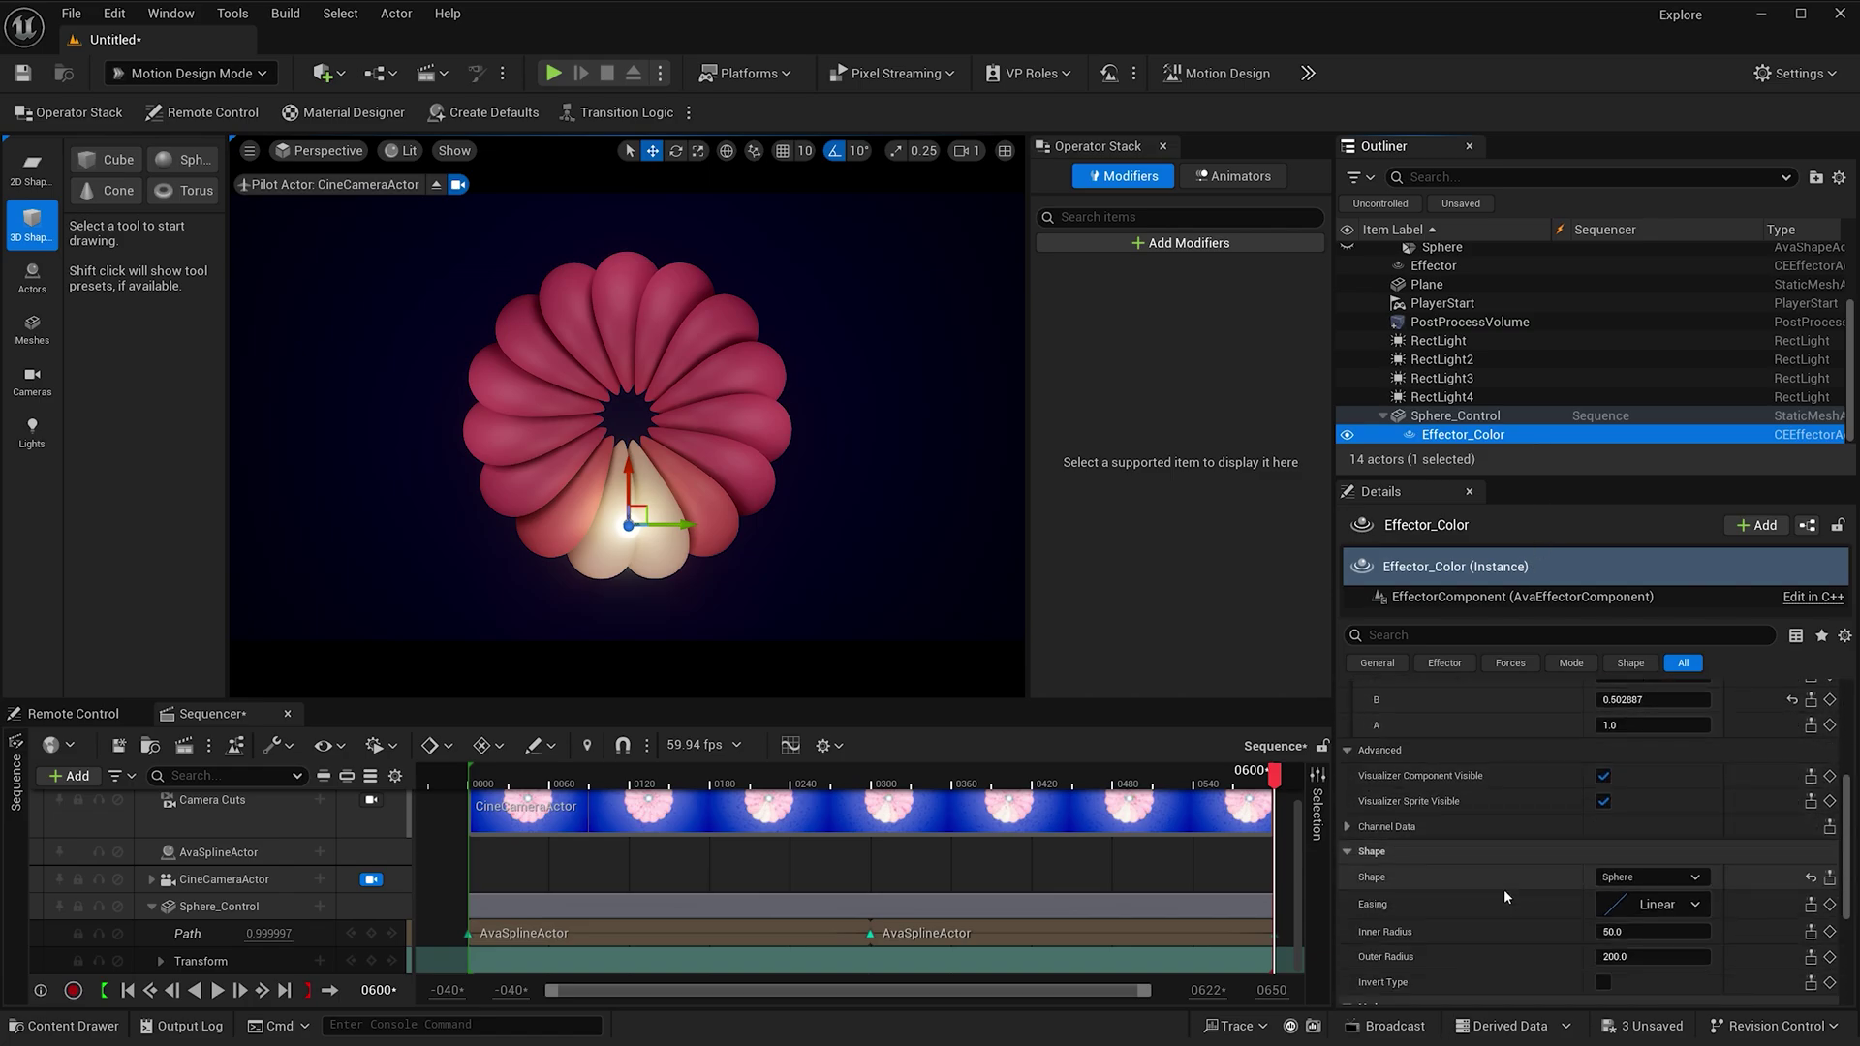
scroll(1503, 887, down, 3)
click(1611, 813)
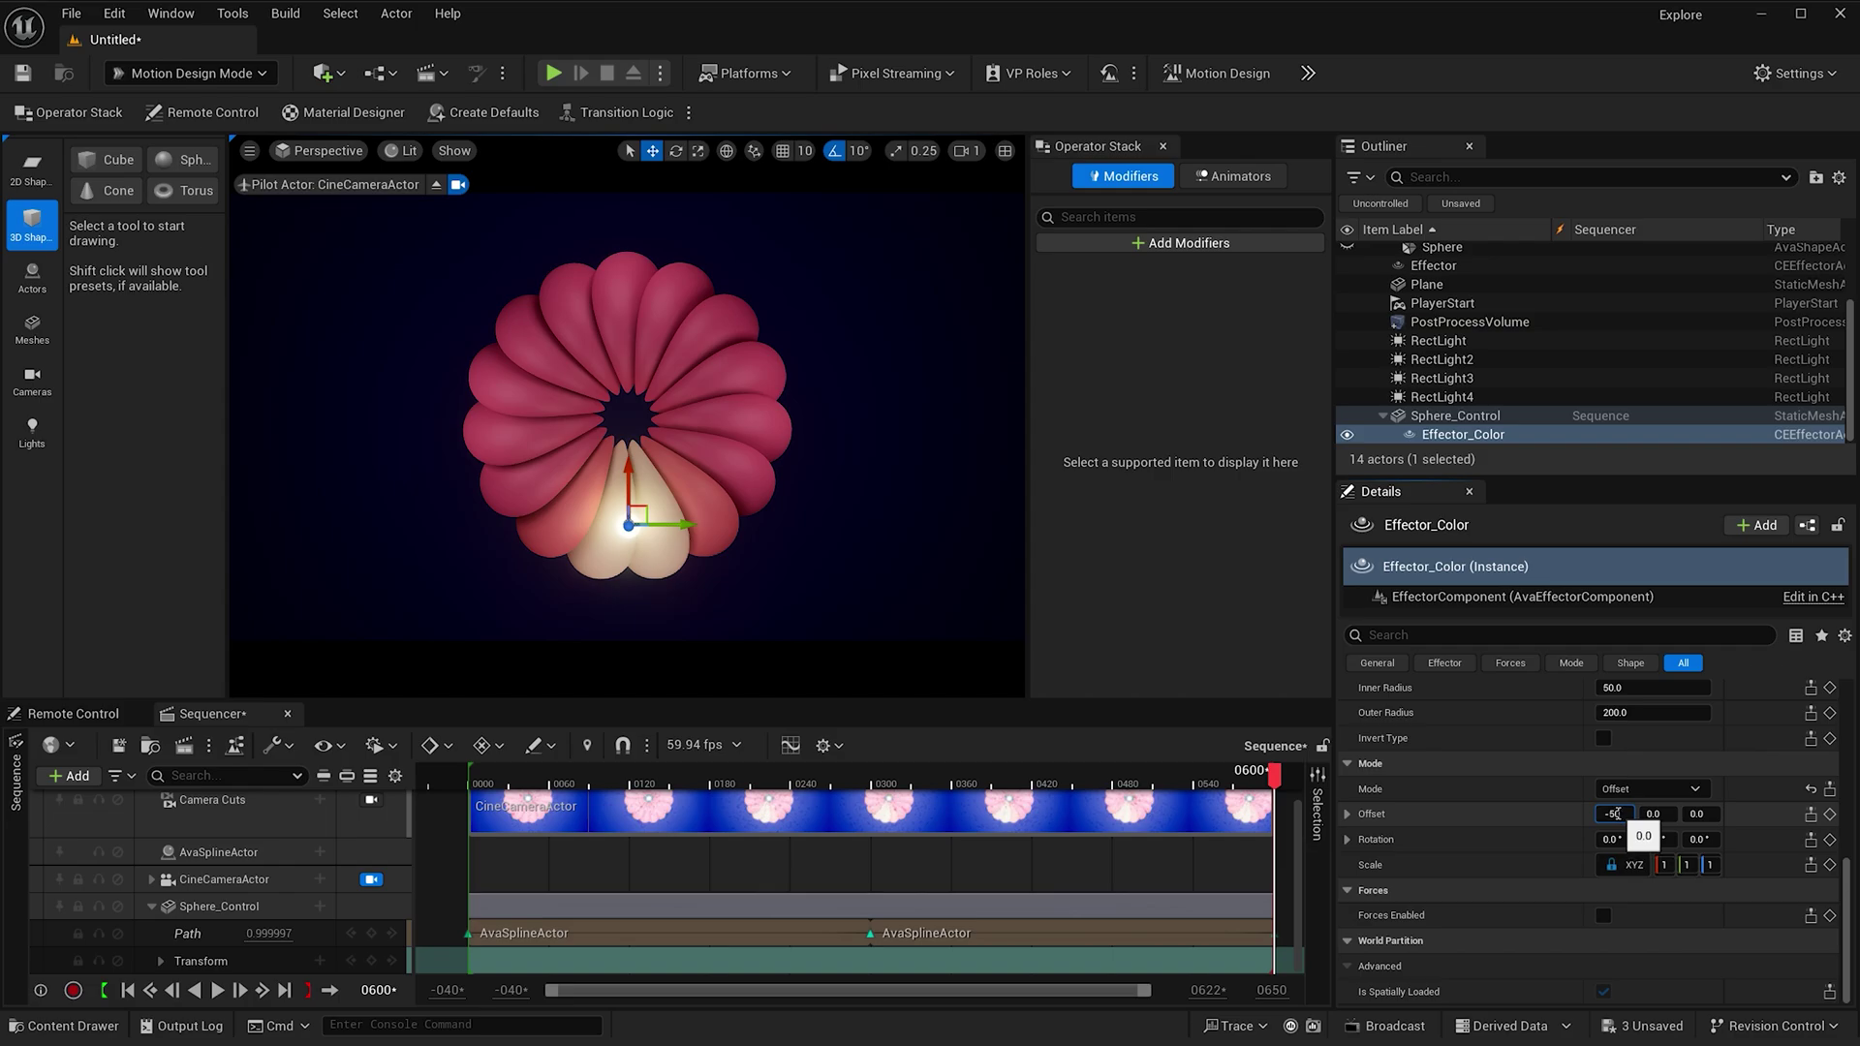
text(-50)
key(Return)
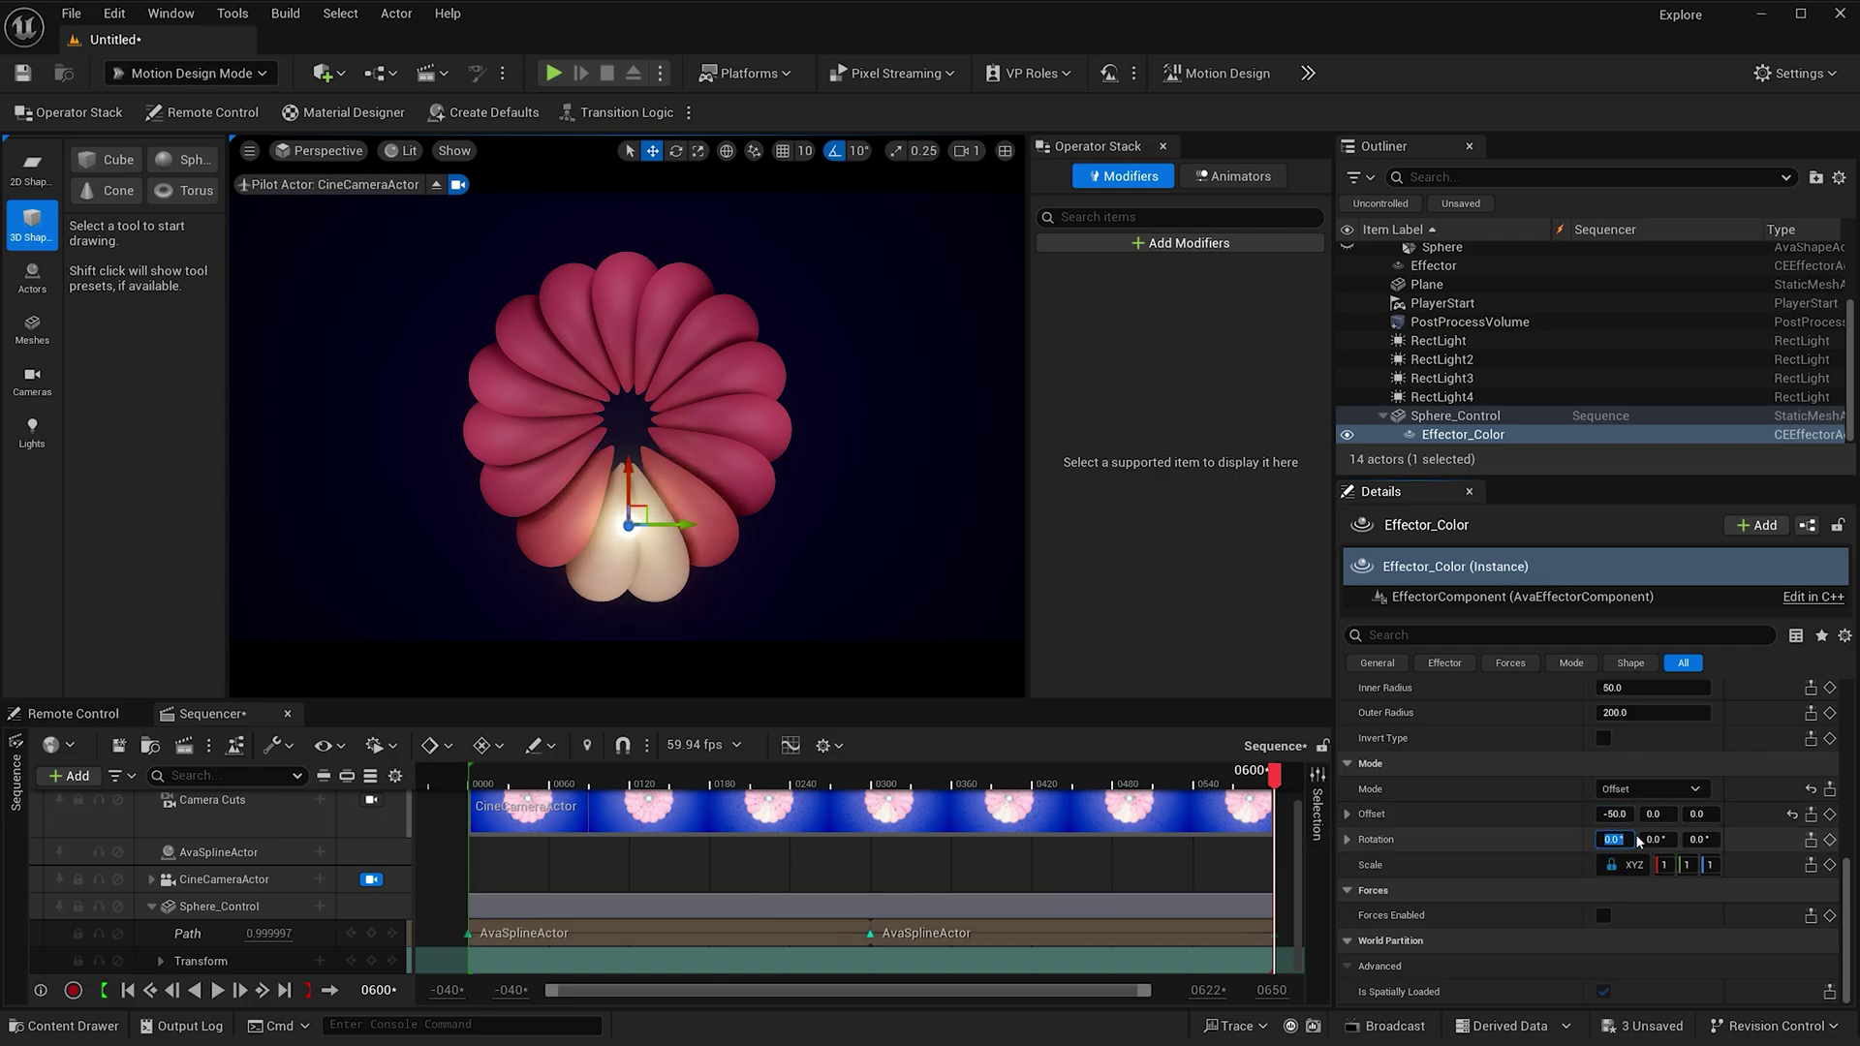
key(Return)
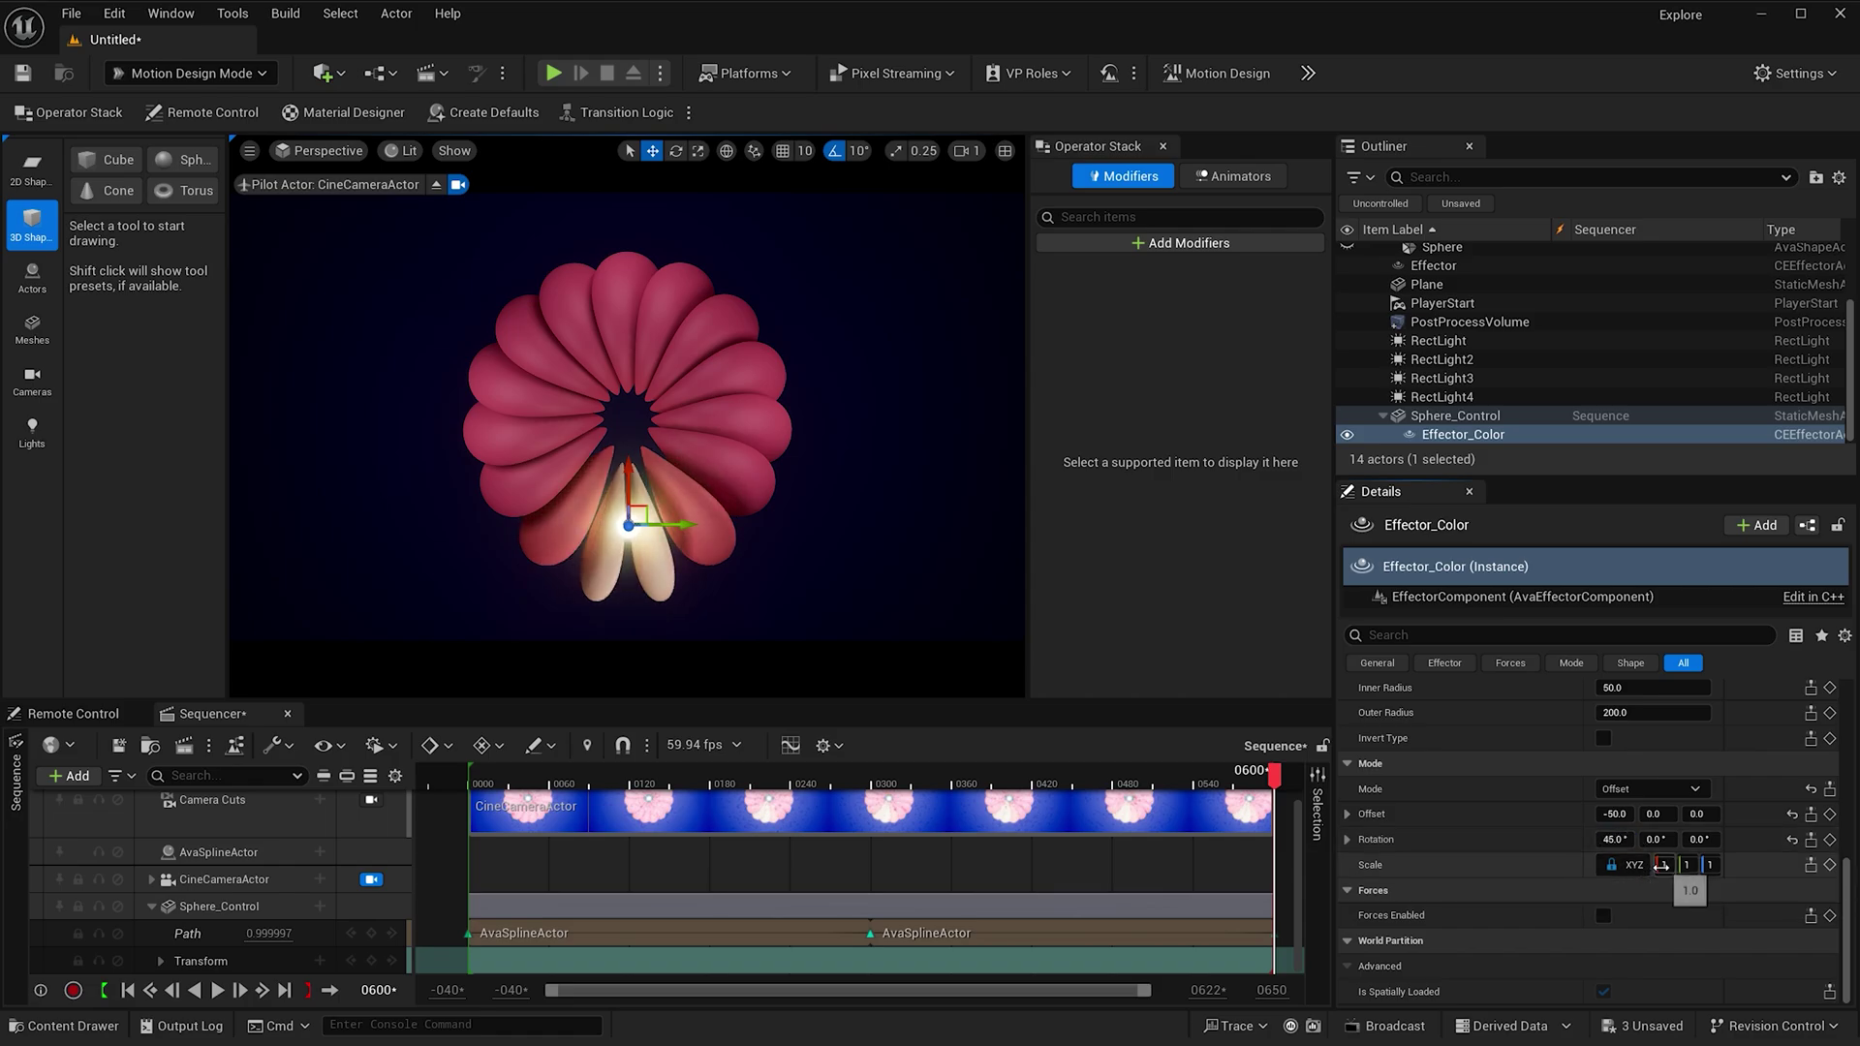
drag(1581, 852, 1490, 839)
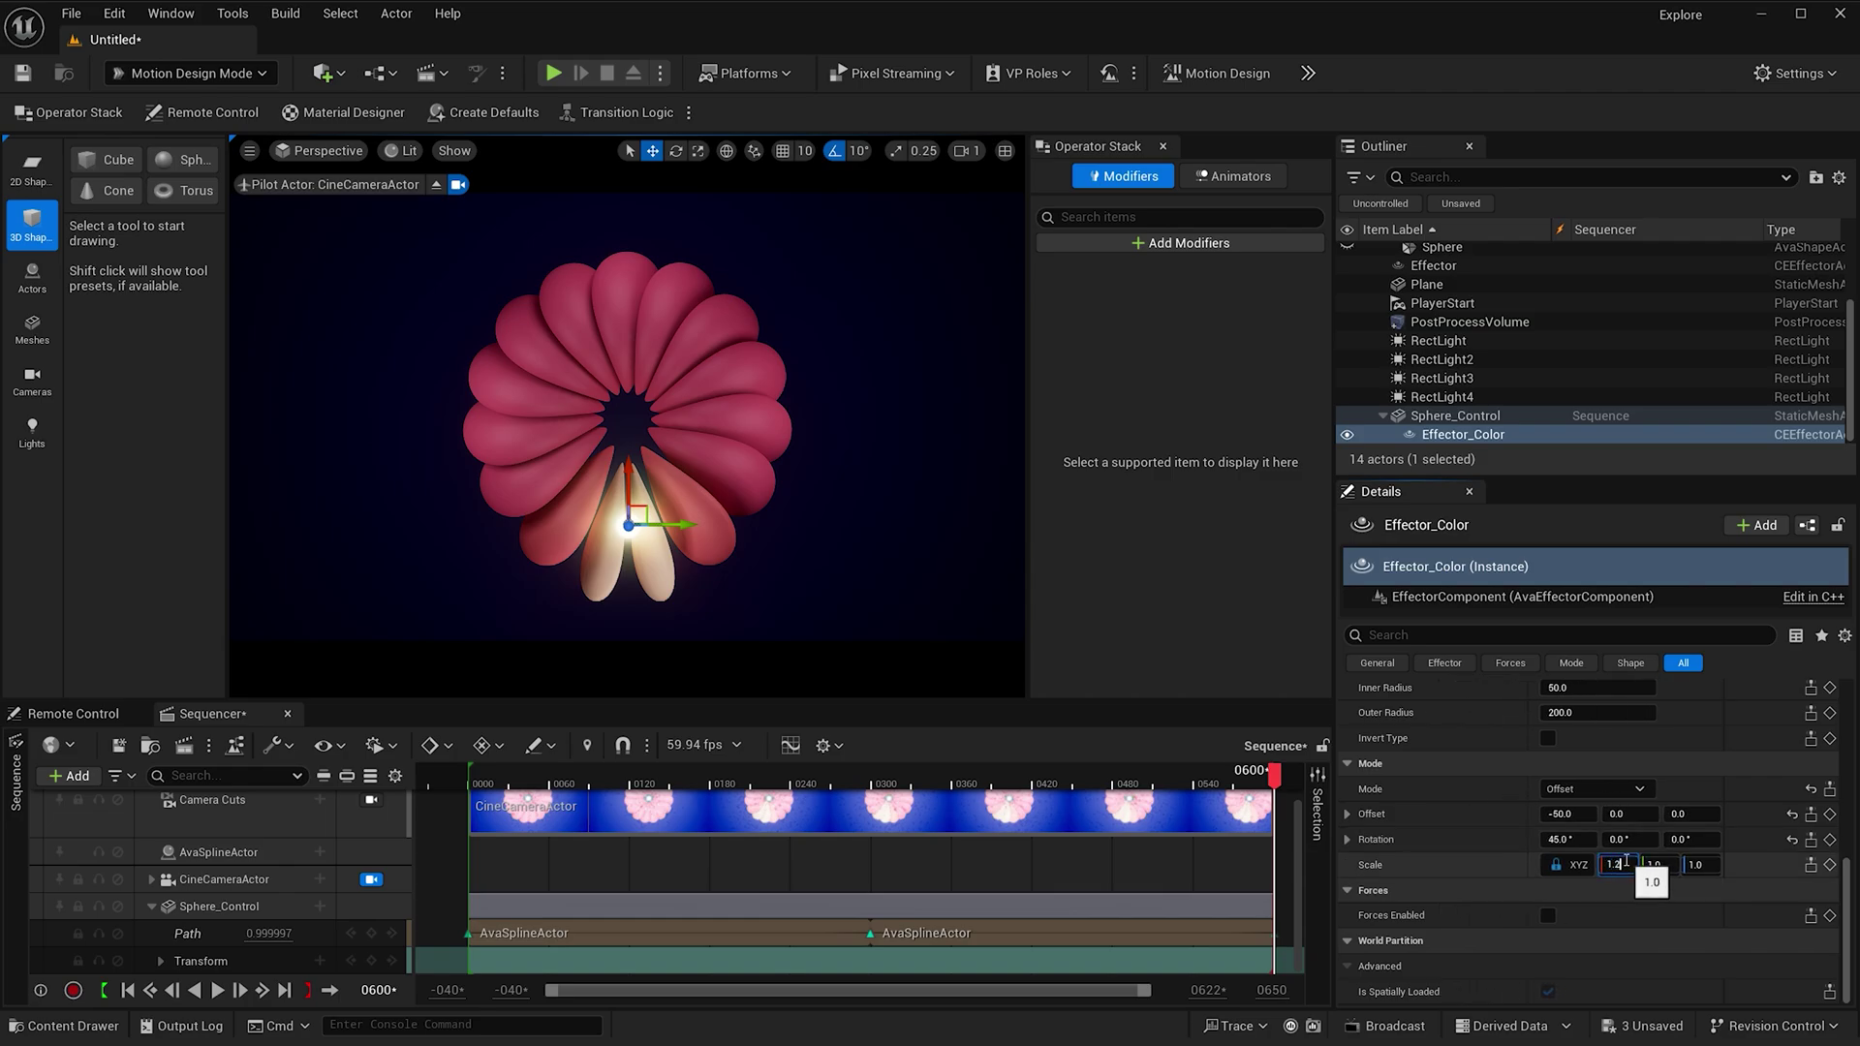
key(Return)
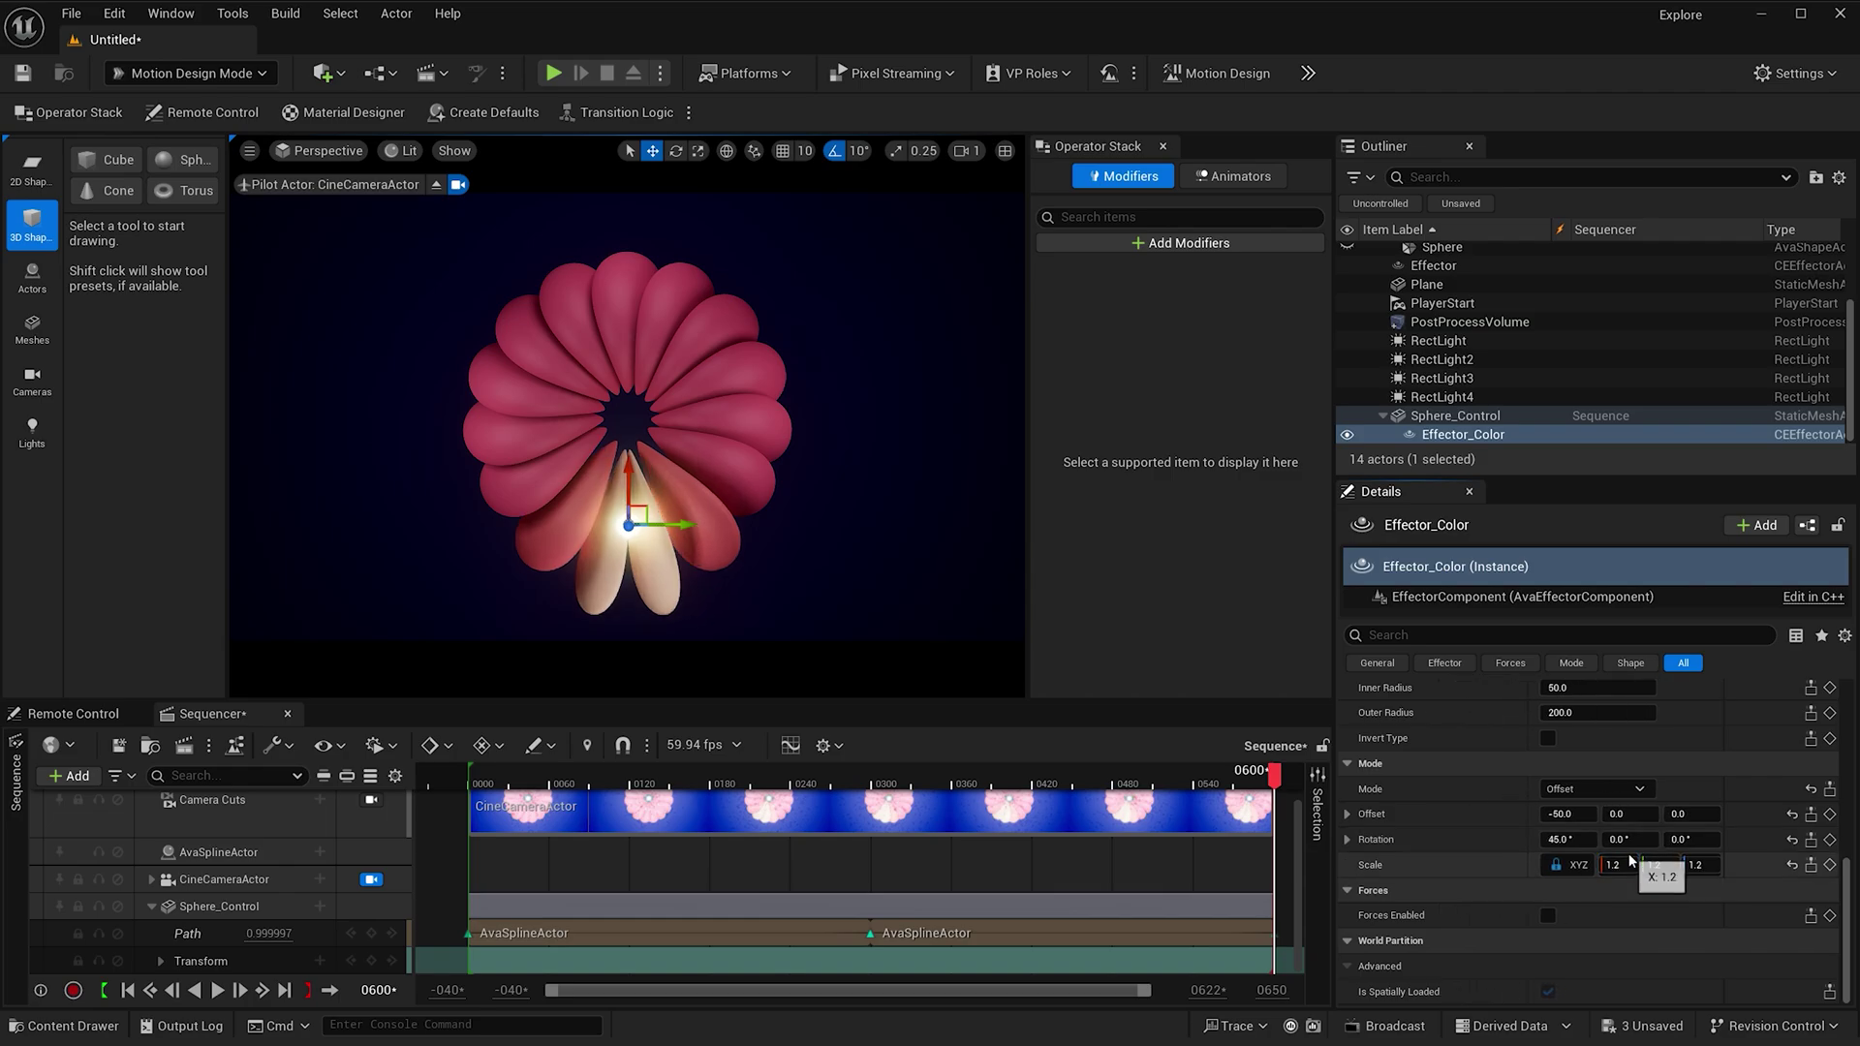
scroll(1696, 724, up, 3)
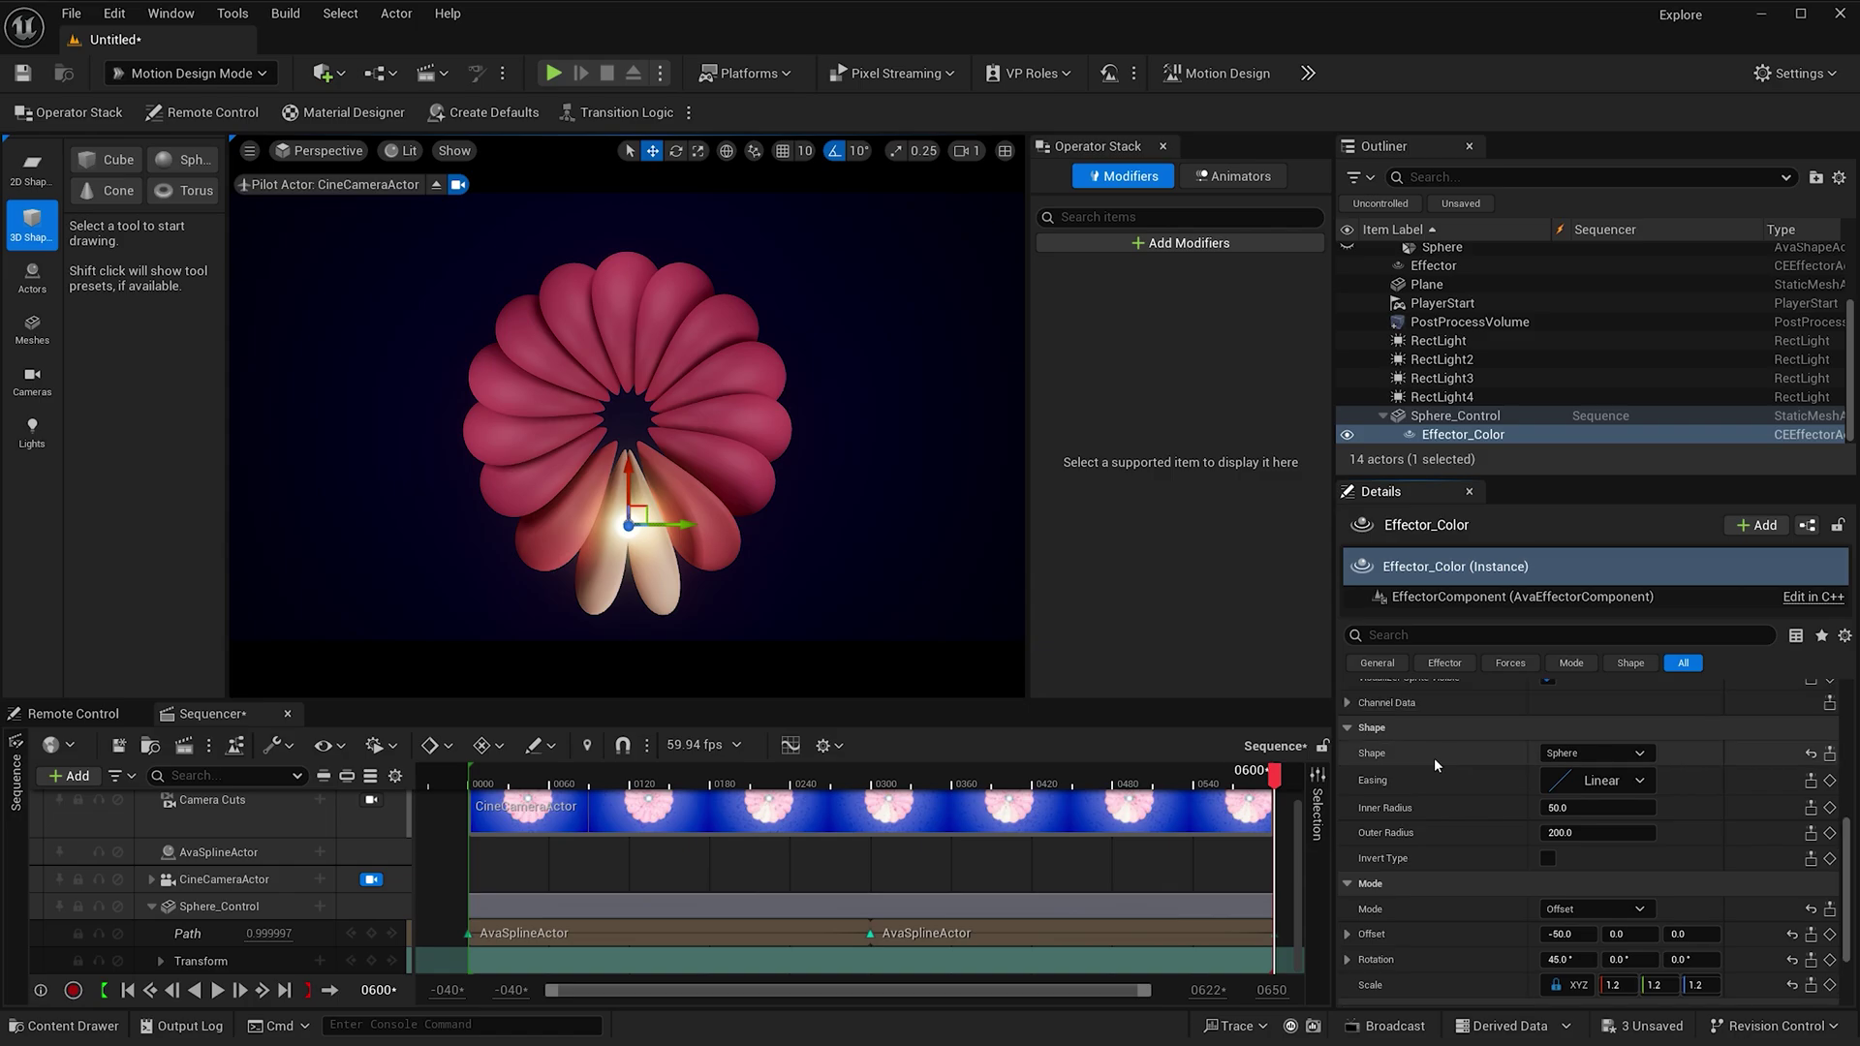
- Set Effector_Color easing to In Out Quad, inner radius 1.0 and outer radius 300, previewing playback
click(1596, 781)
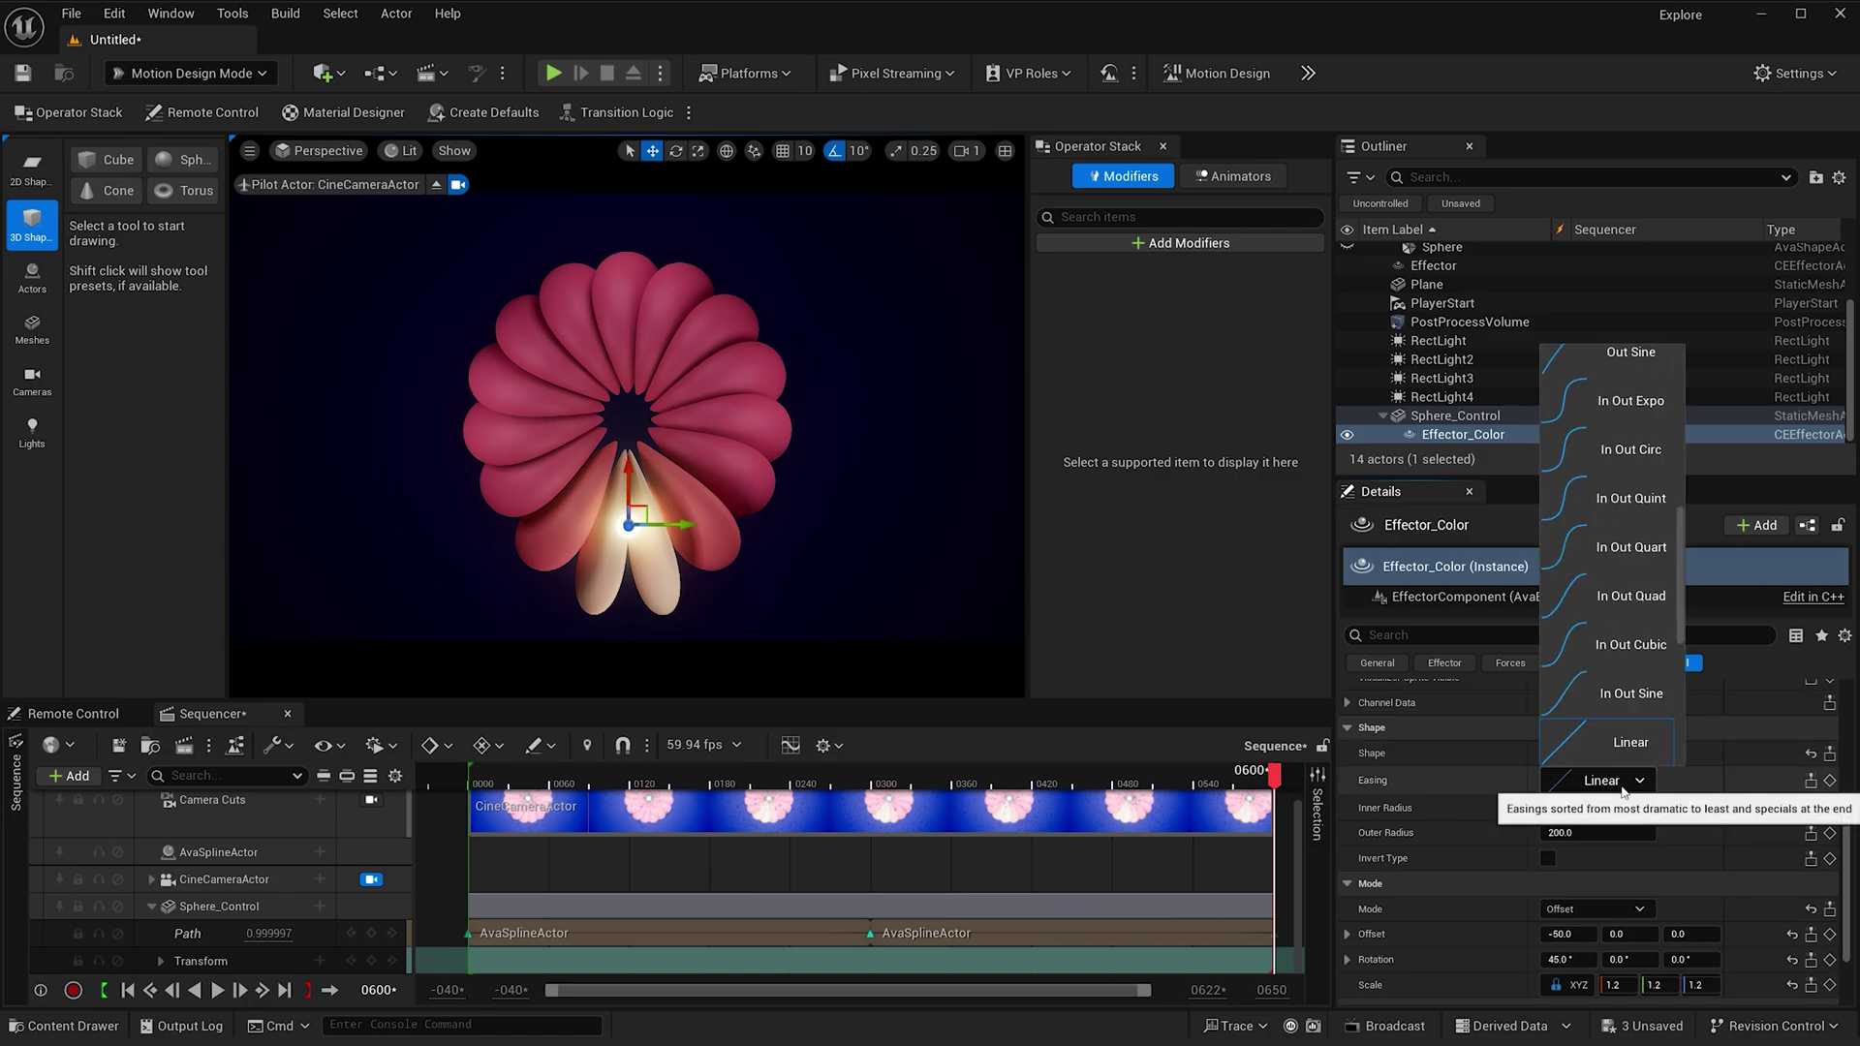
click(1650, 607)
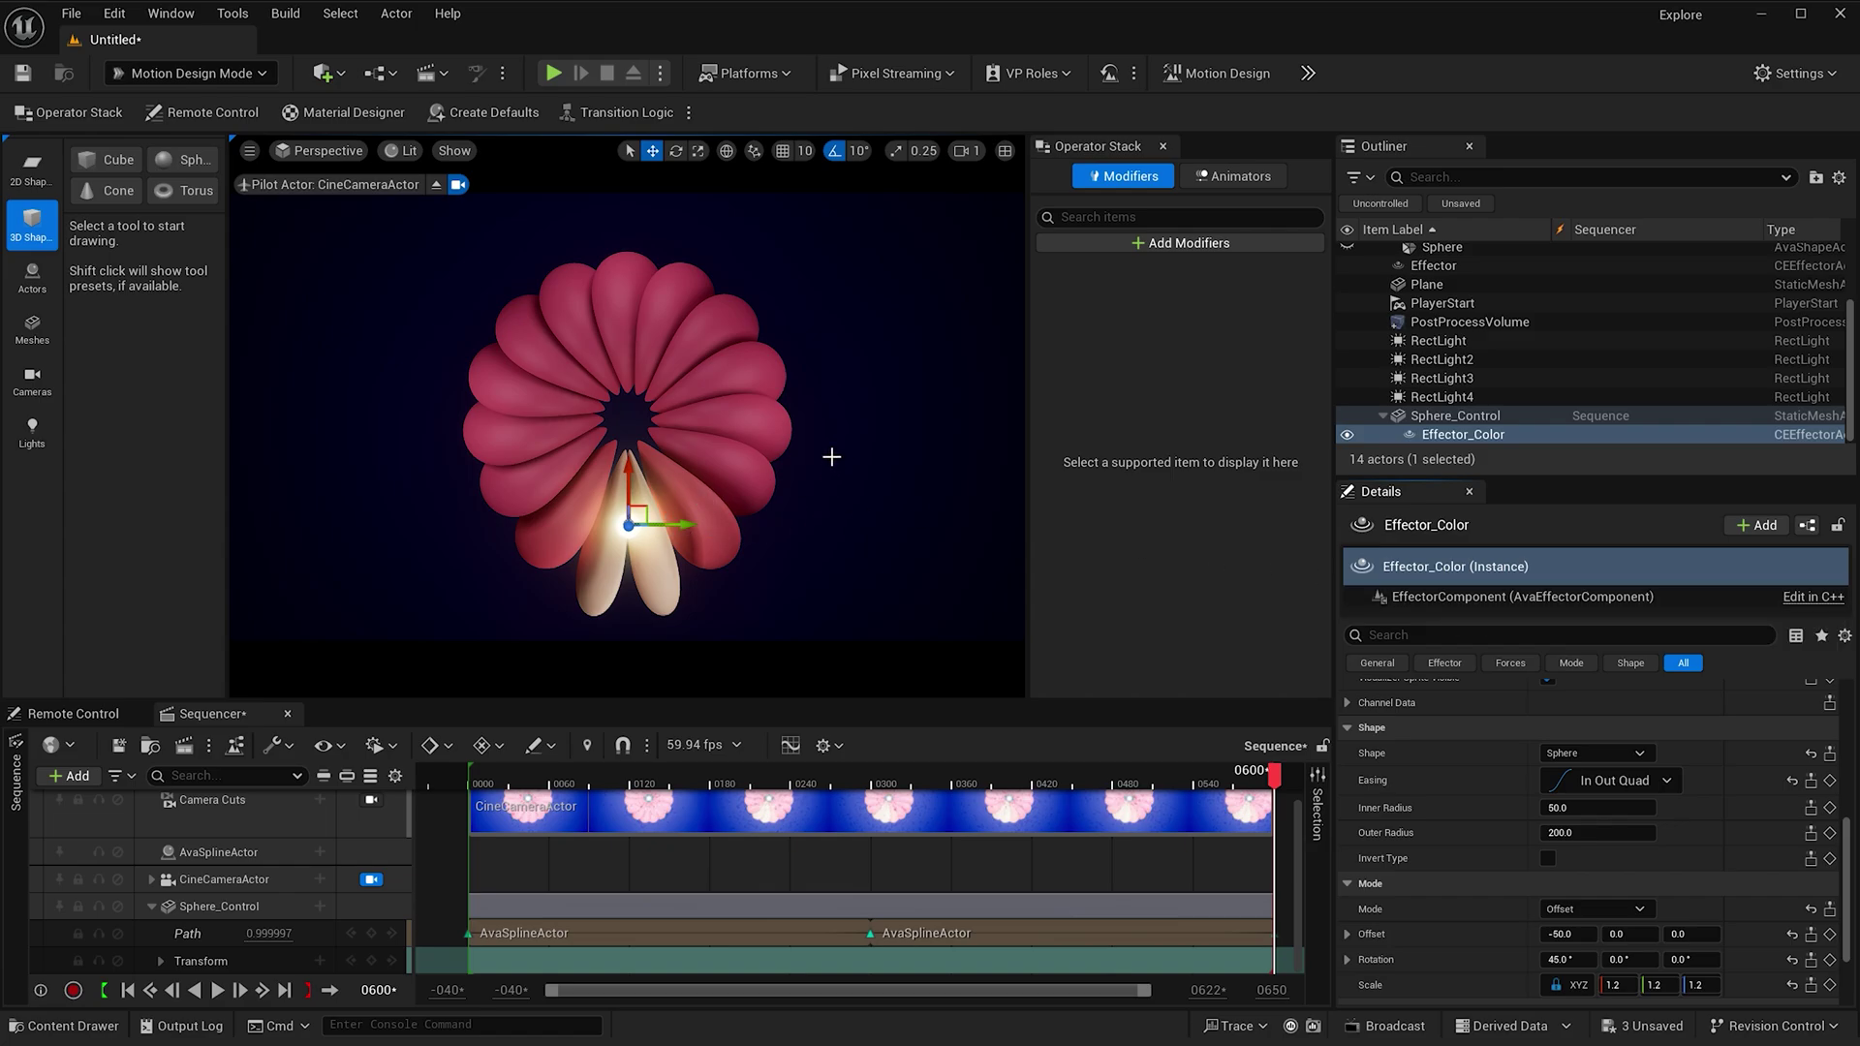
click(1568, 809)
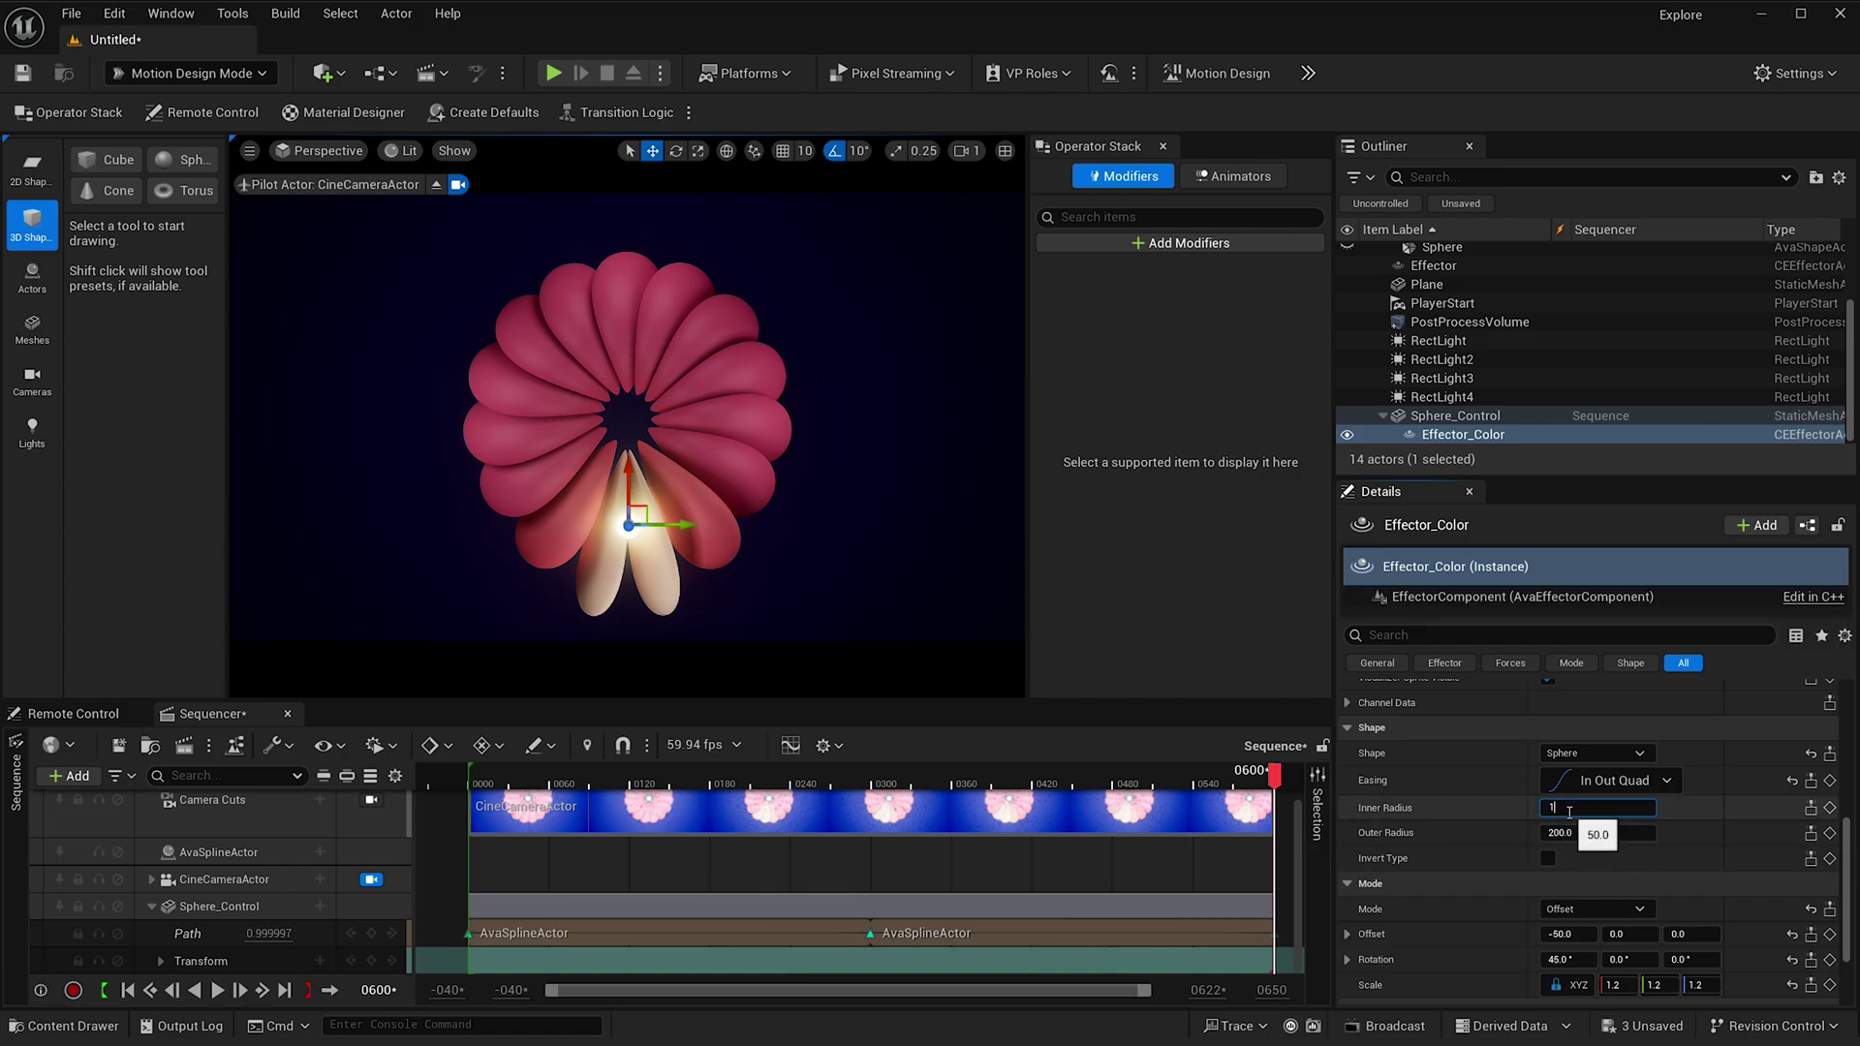
text(1)
key(Return)
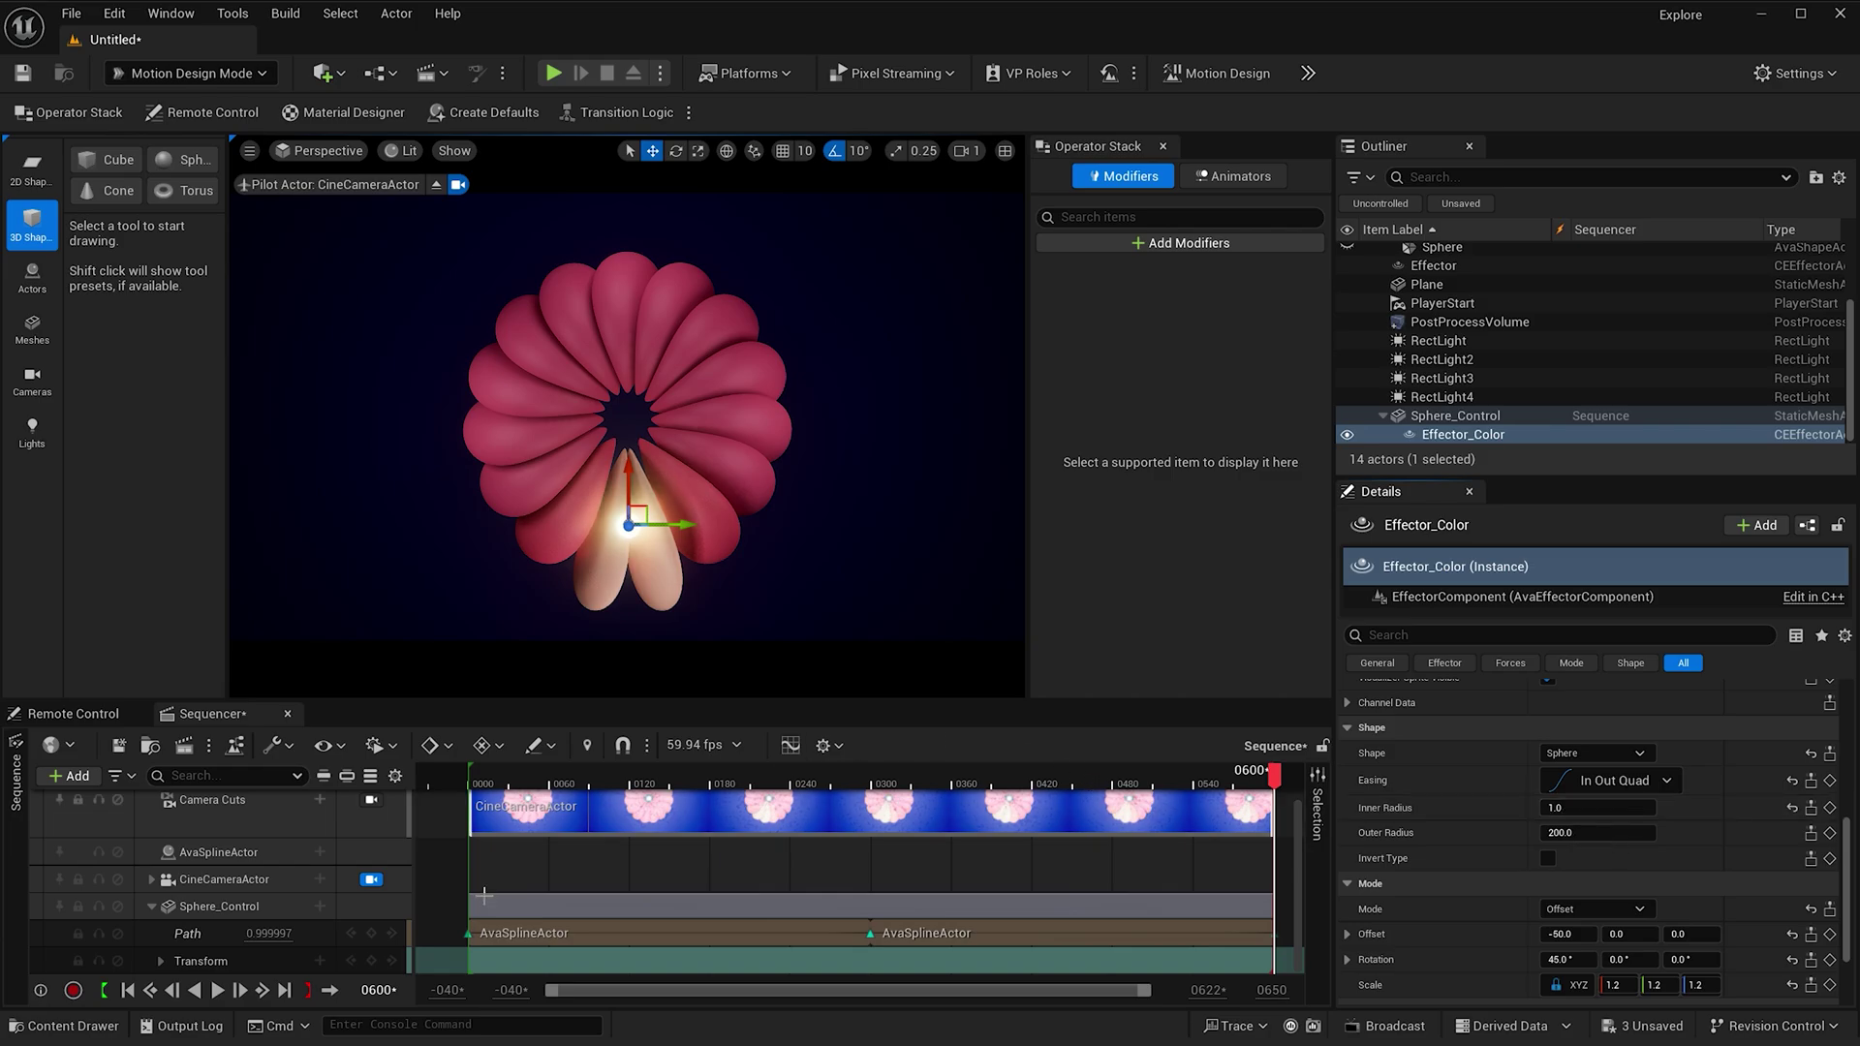
click(215, 992)
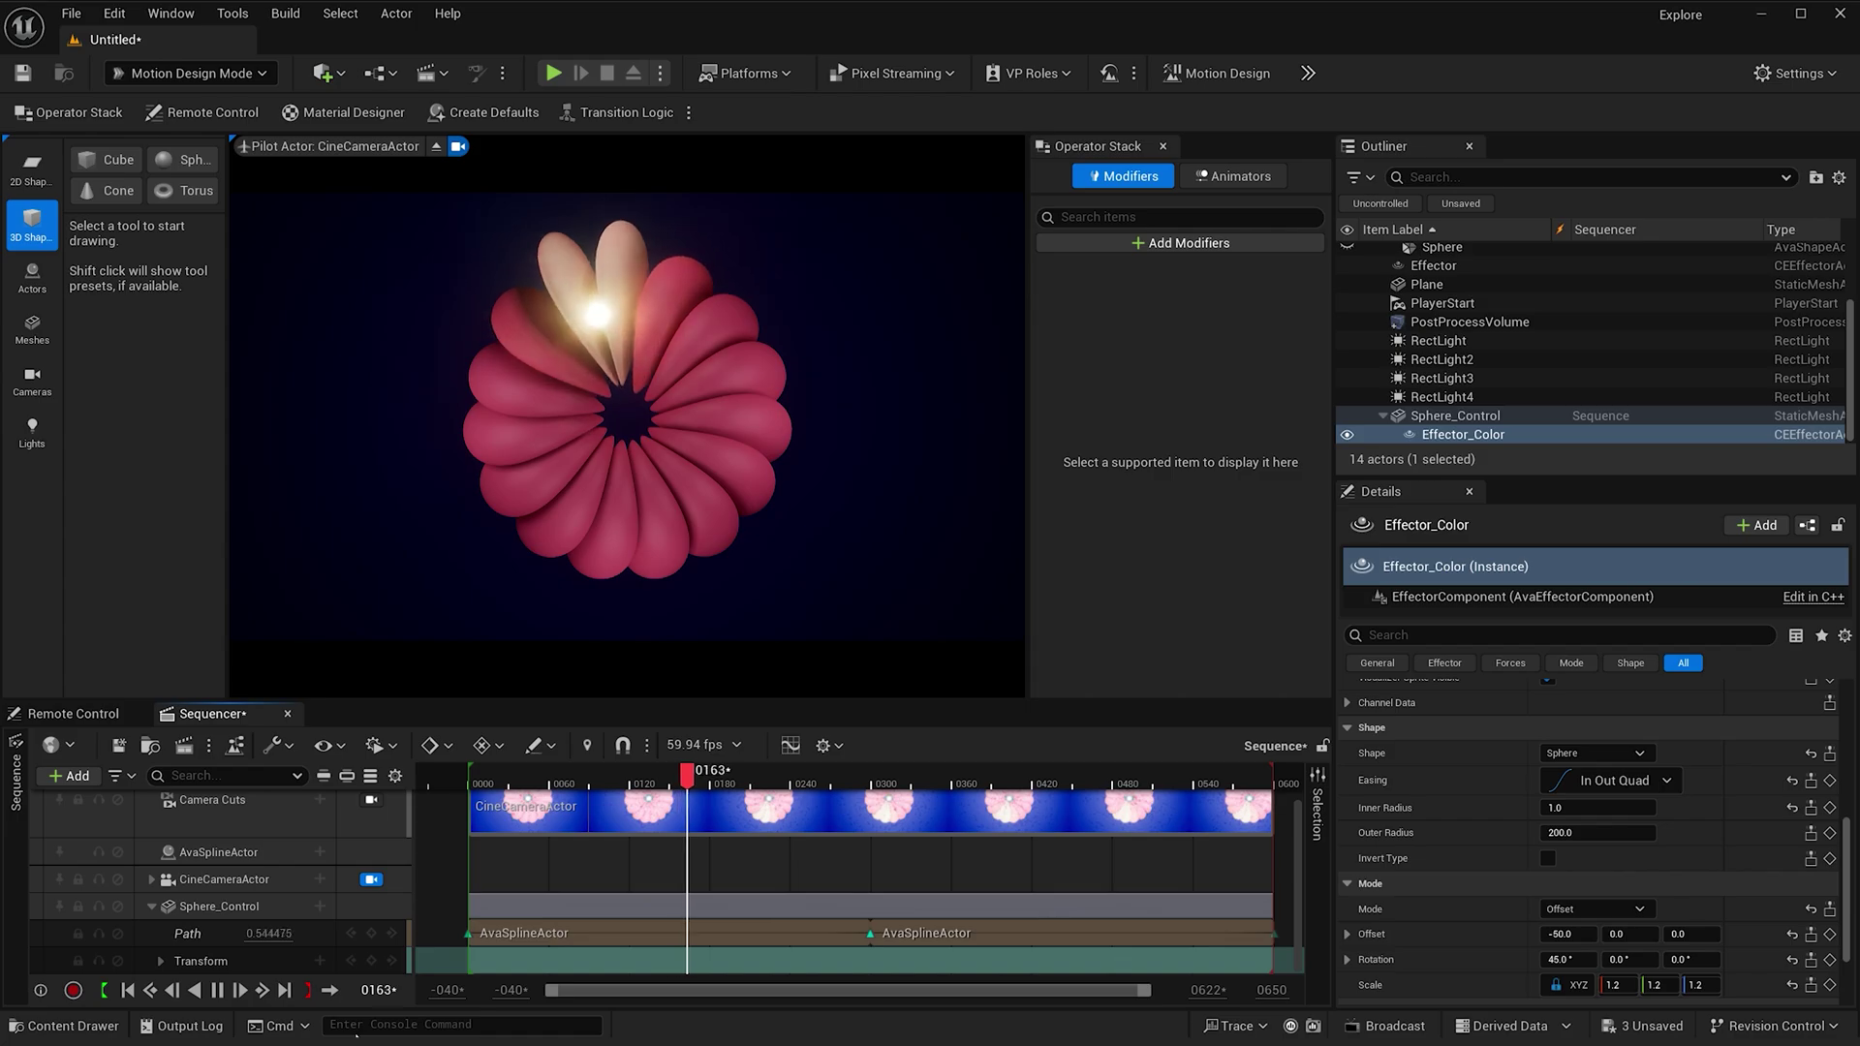
click(1599, 833)
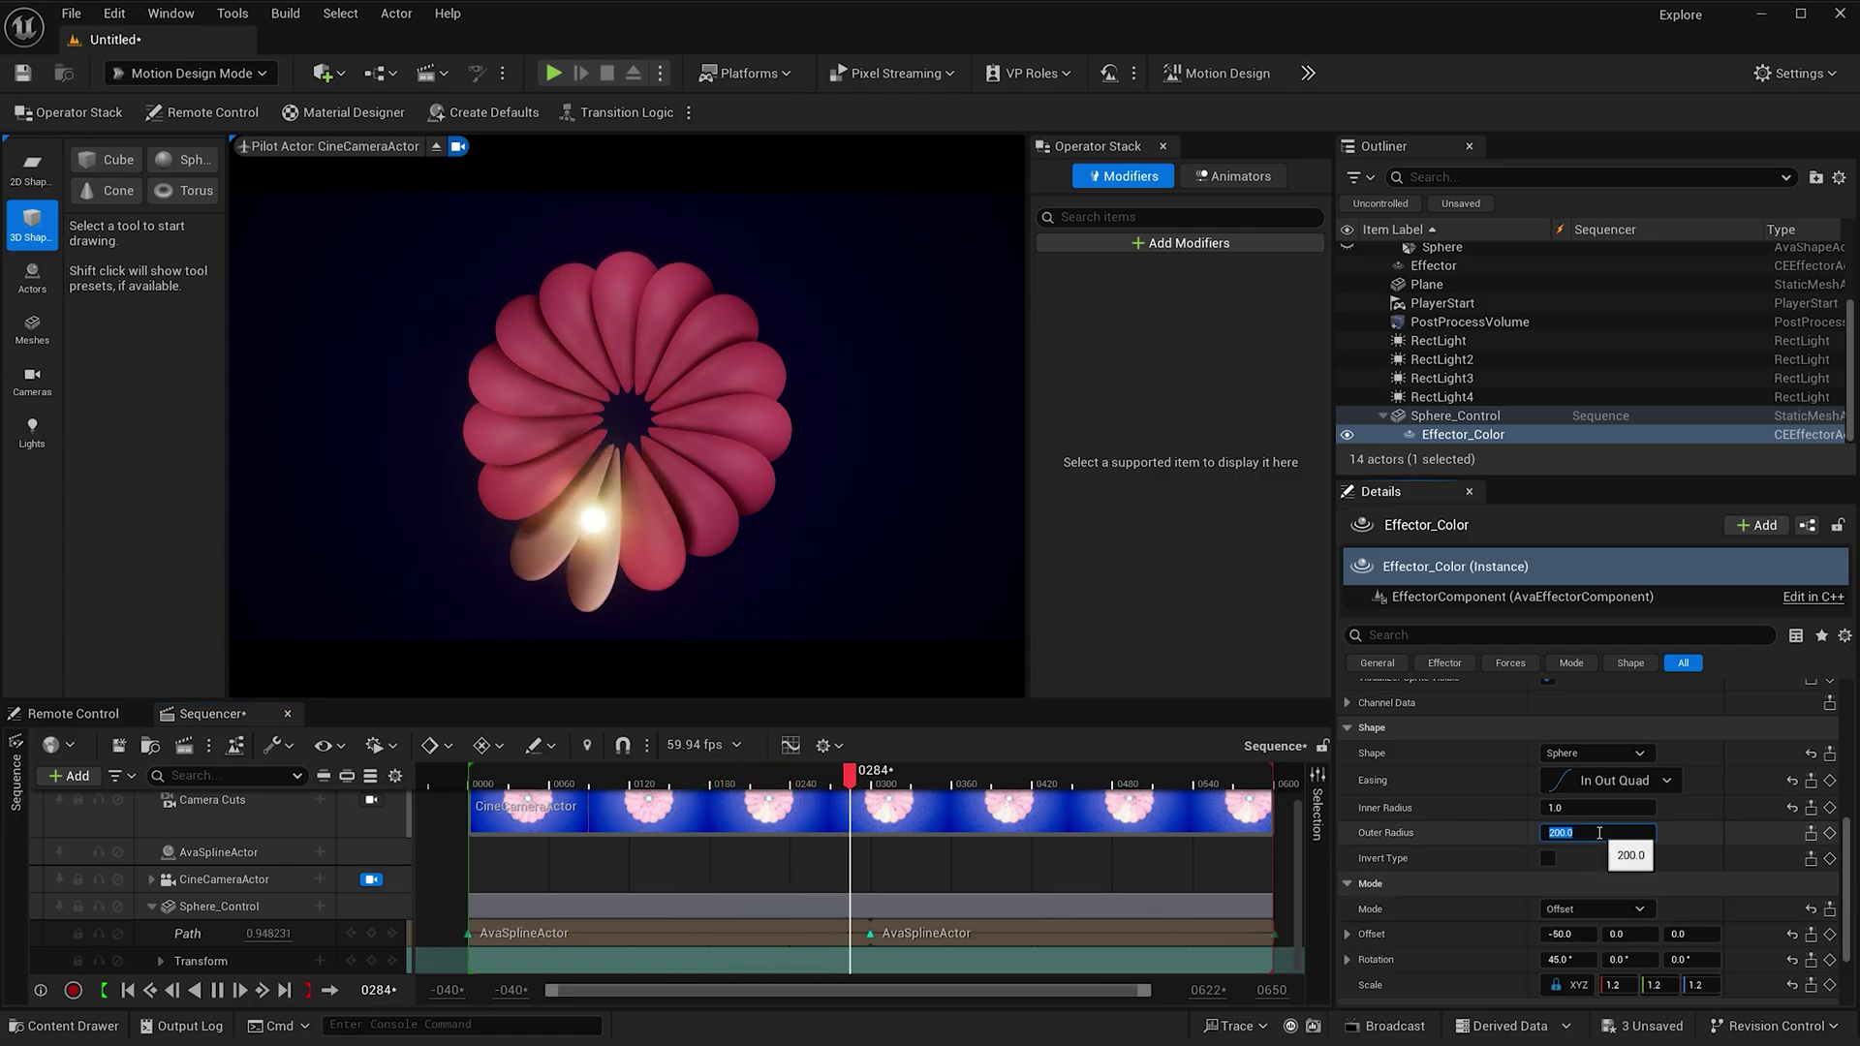
text(300)
key(Return)
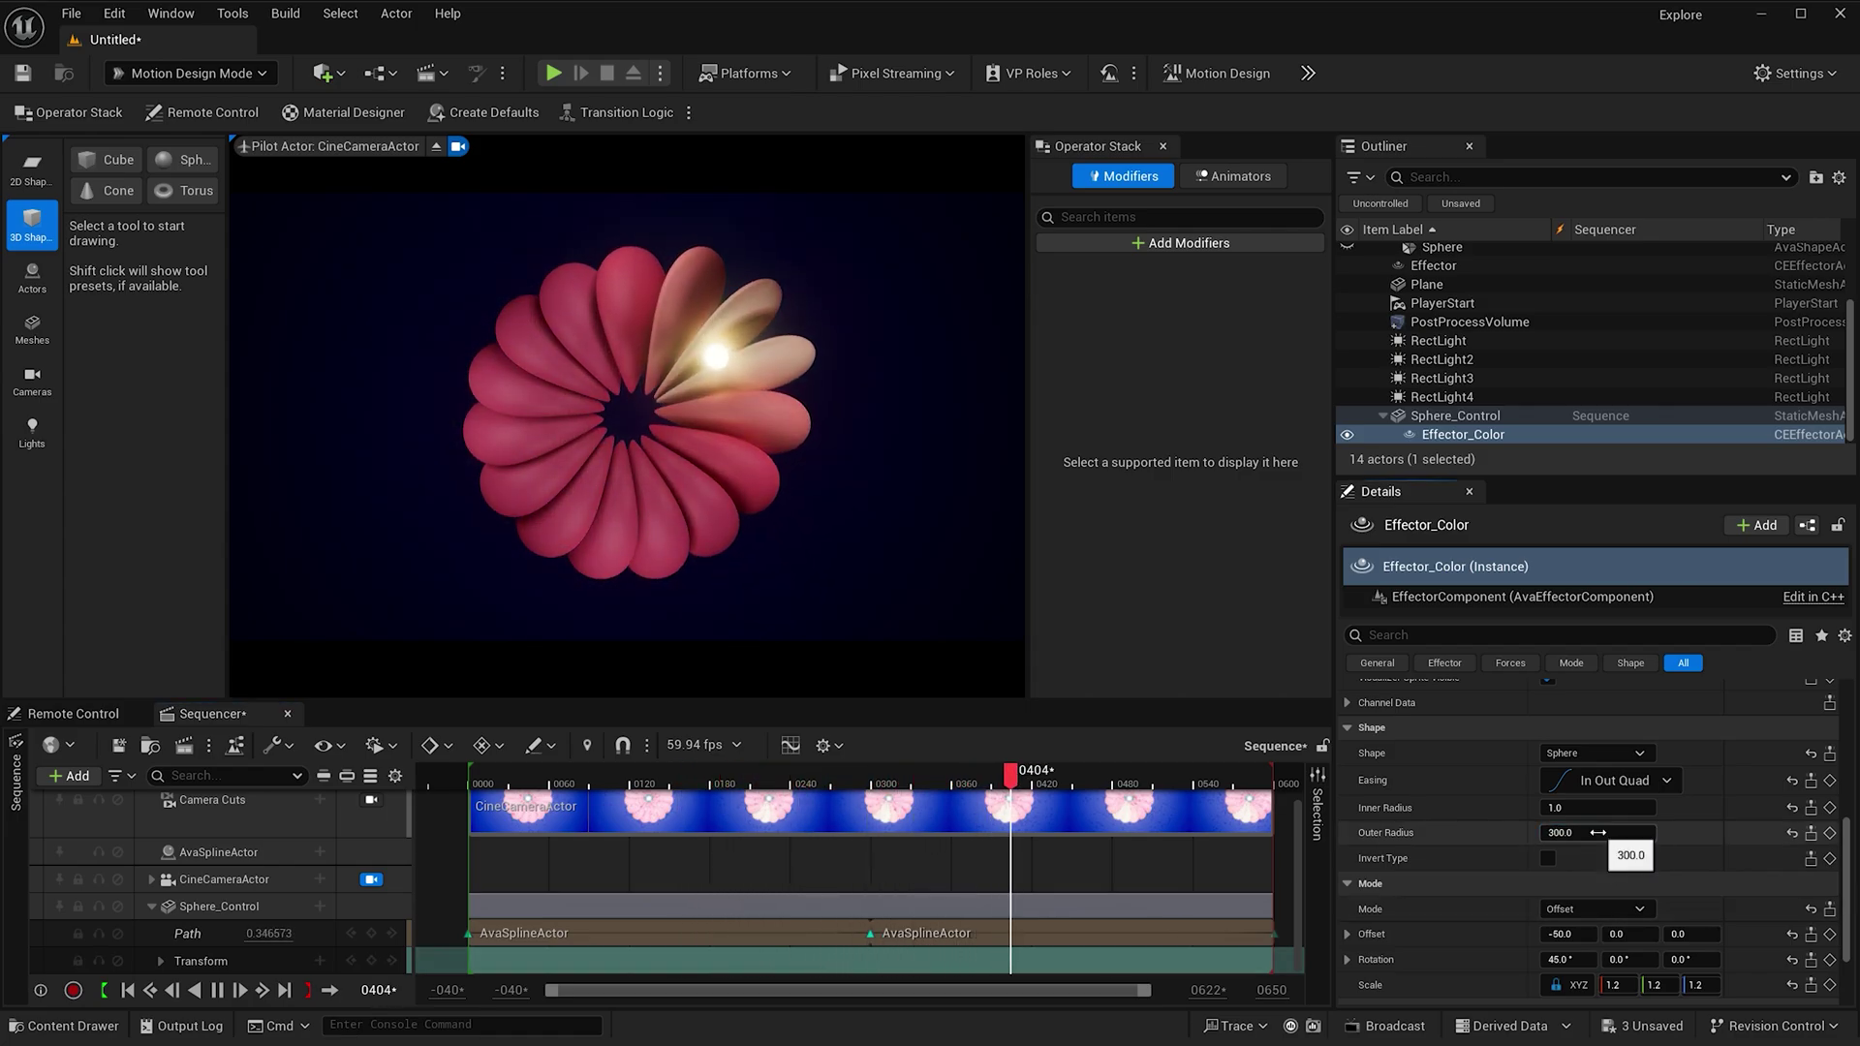